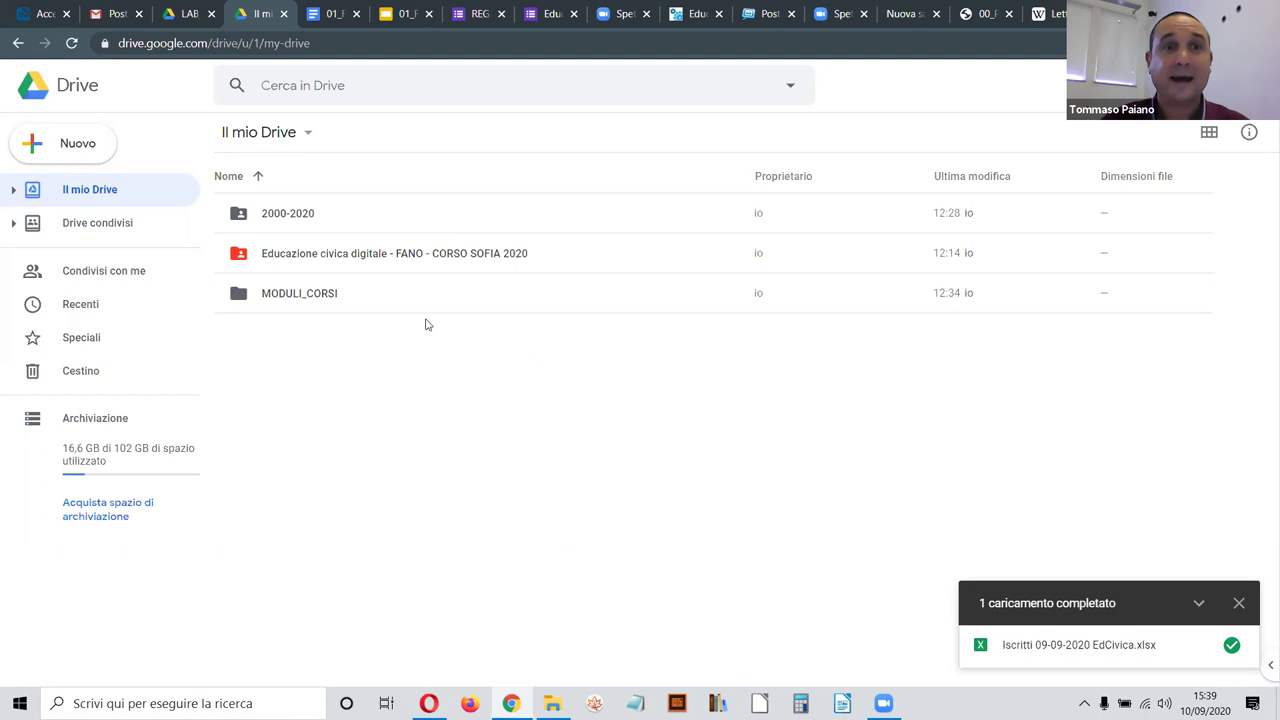
Step: Create a new shared Jamboard file inside the folder "Educazione civica digitale - FANO - CORSO SOFIA 2020"
double_click(391, 253)
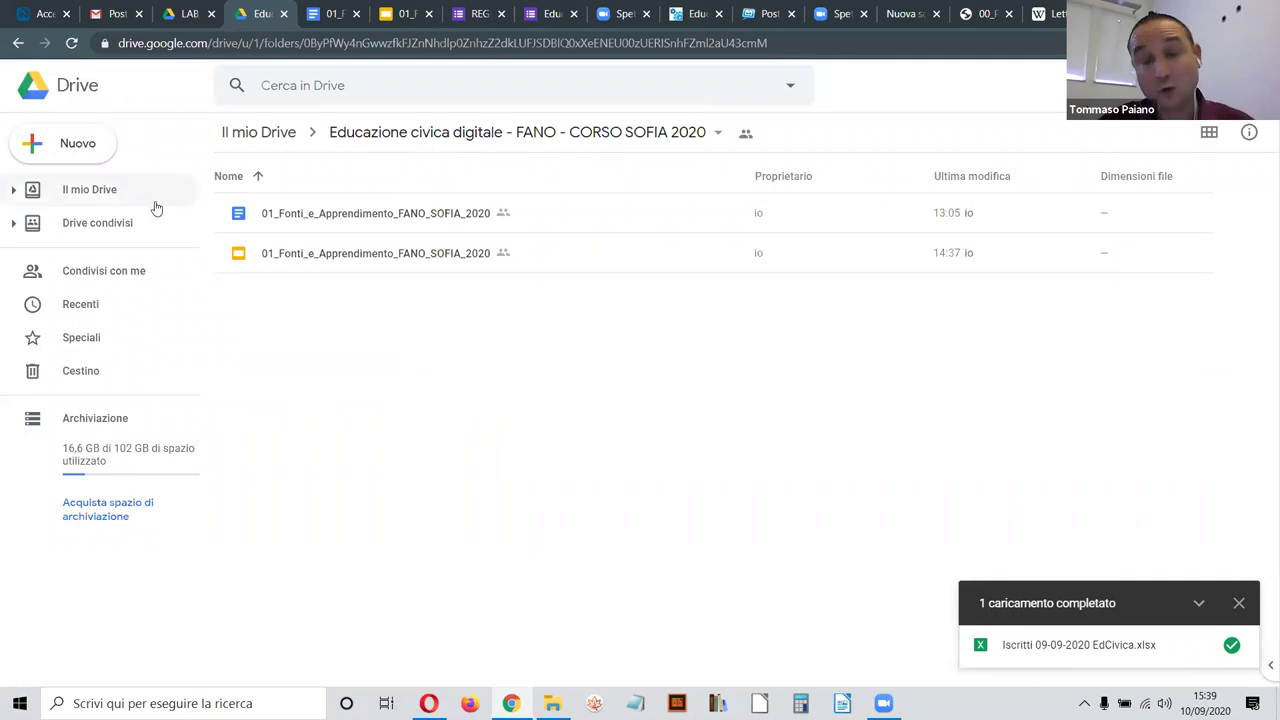
left_click(75, 148)
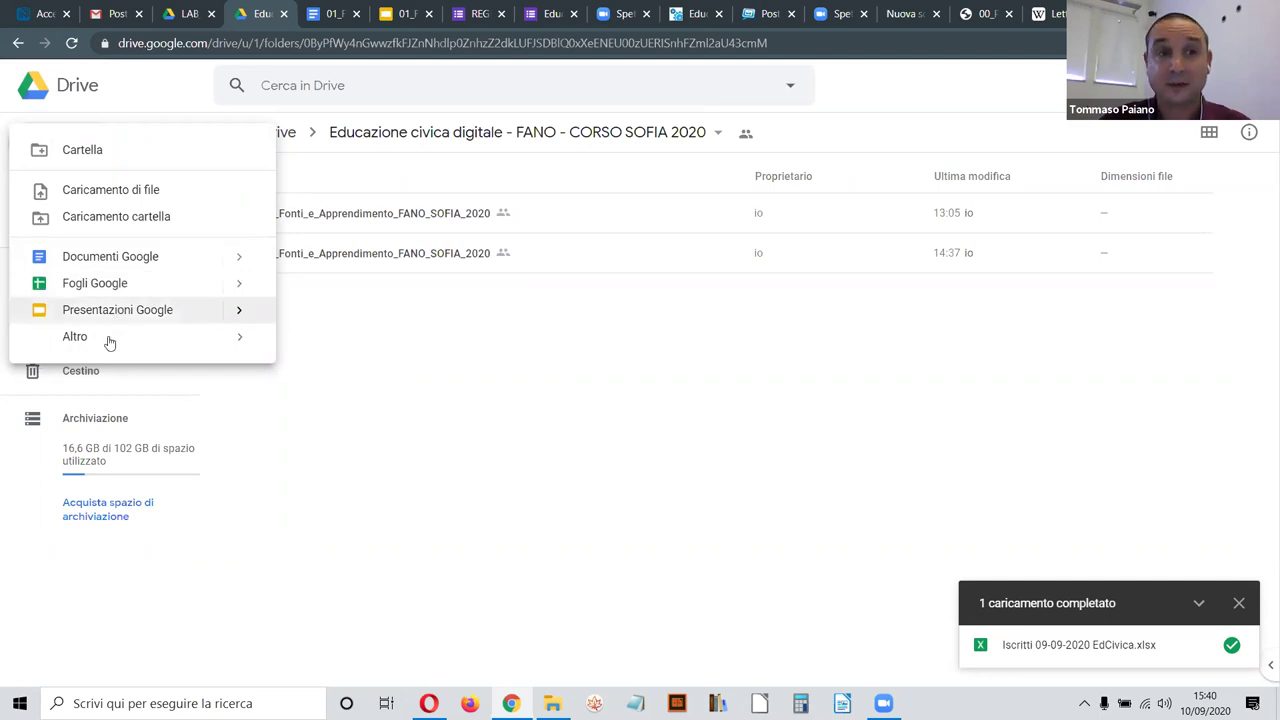
mouse_move(208, 340)
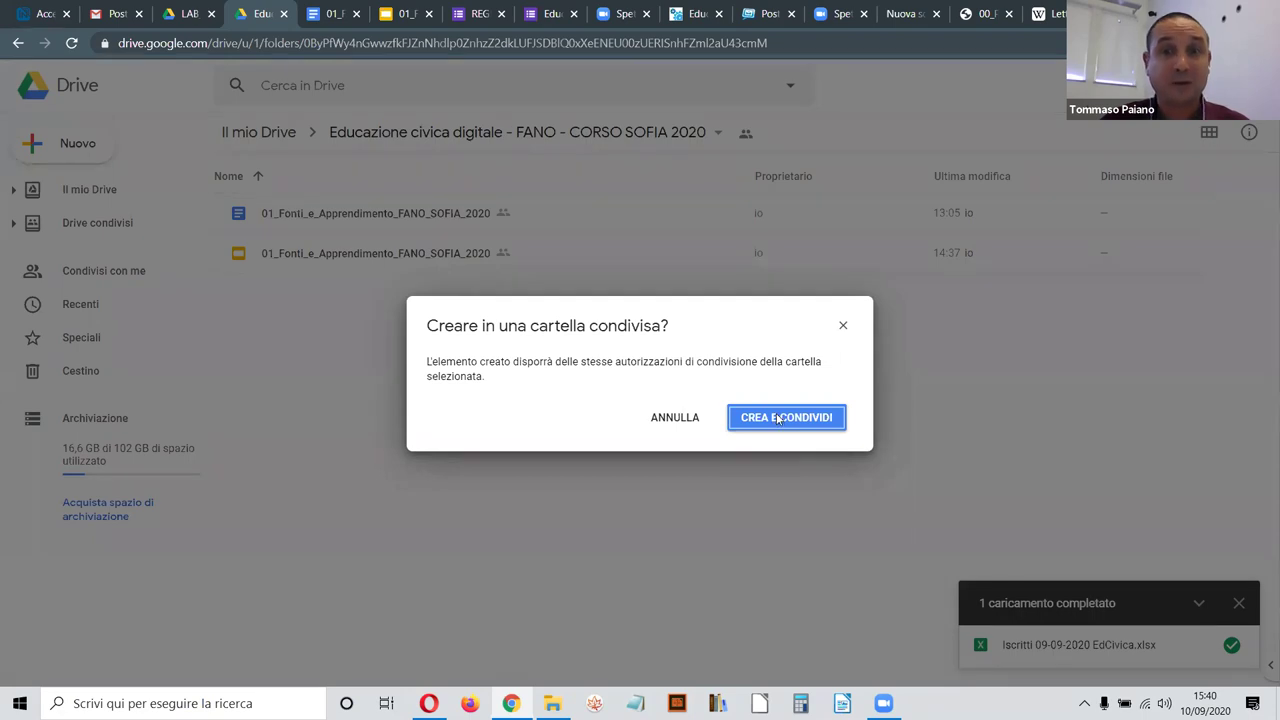
left_click(778, 418)
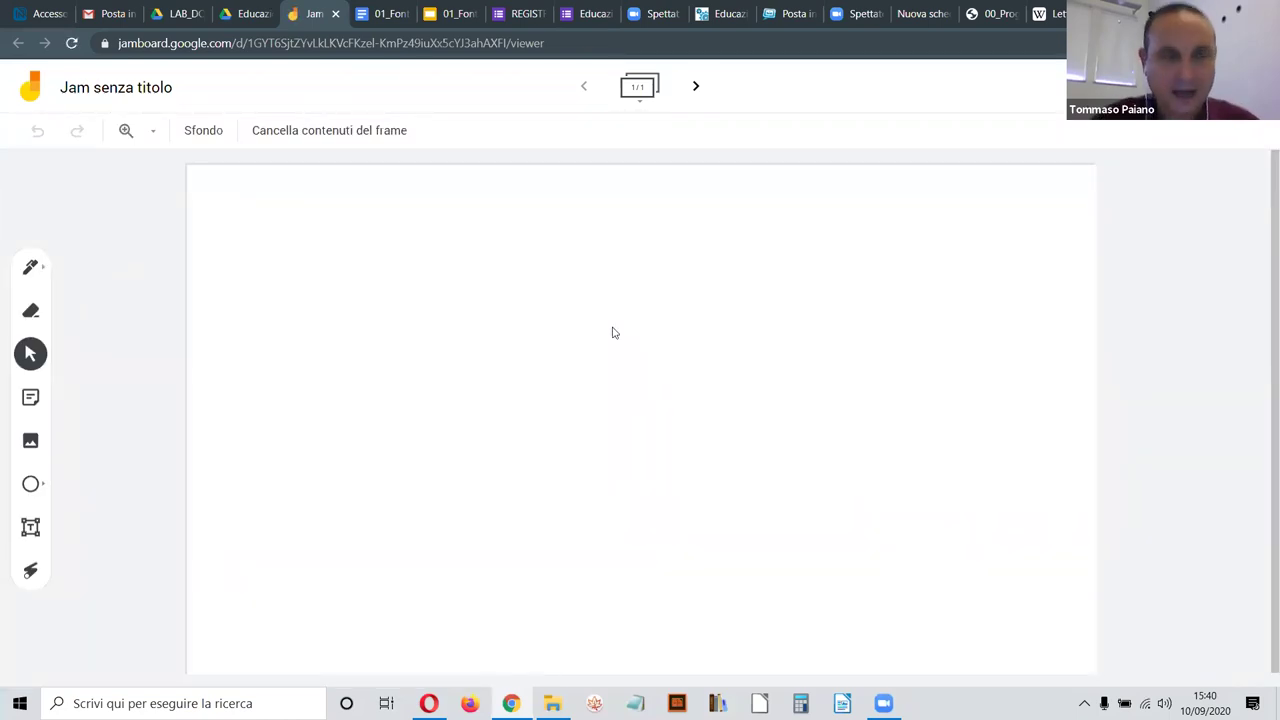
Step: Rename the untitled jam as "Carnevale"
left_click(155, 89)
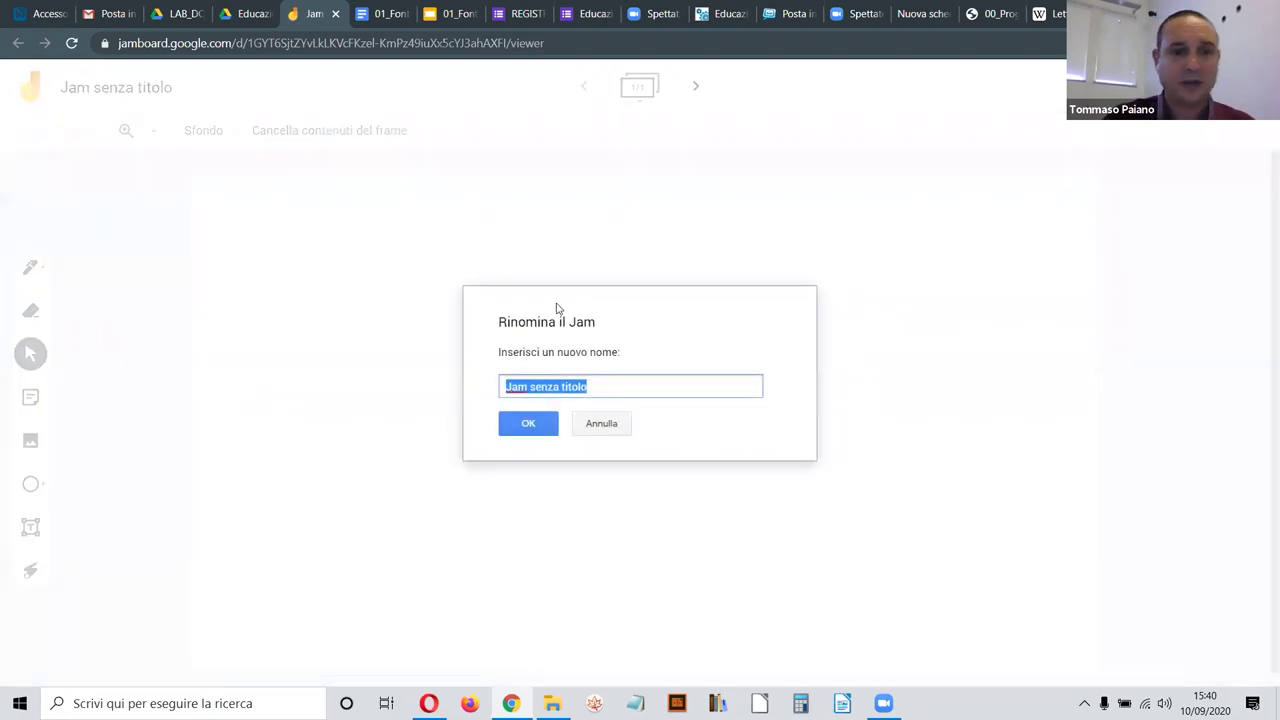
type("Carnevale")
left_click(514, 425)
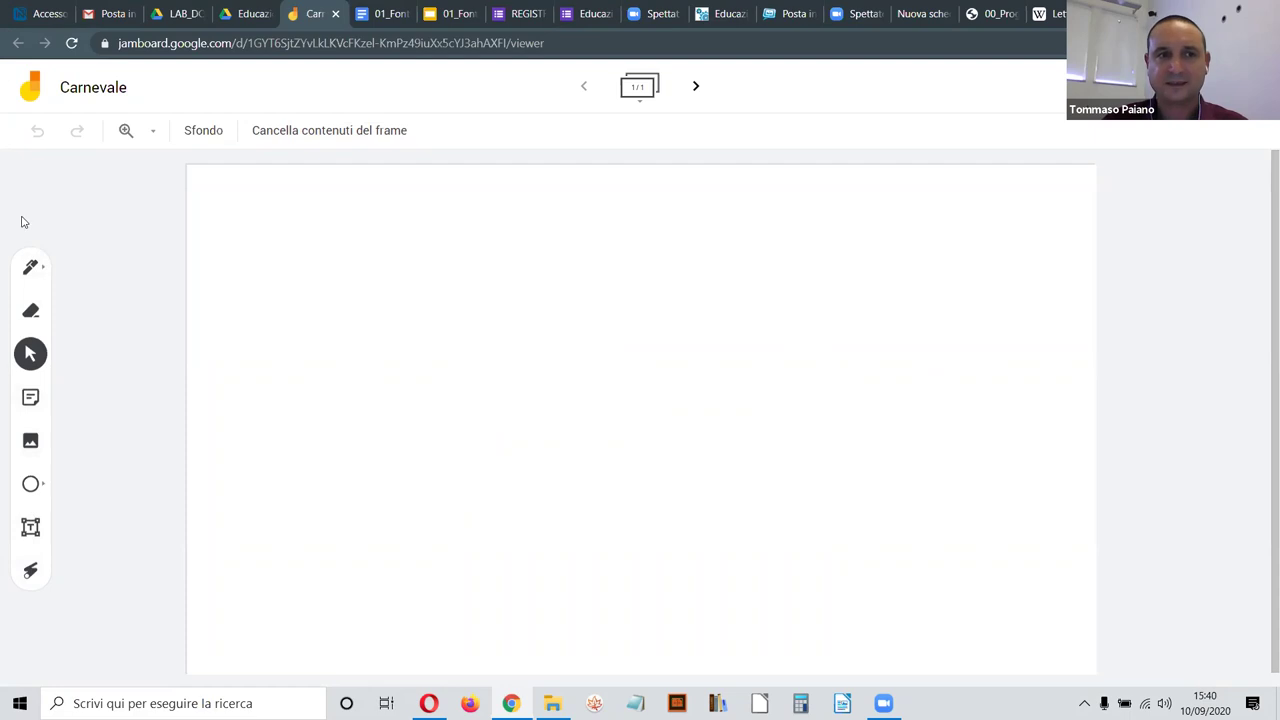
Step: Add a yellow sticky note reading "hhhhh", then move it to the middle of the frame and enlarge it
left_click(30, 400)
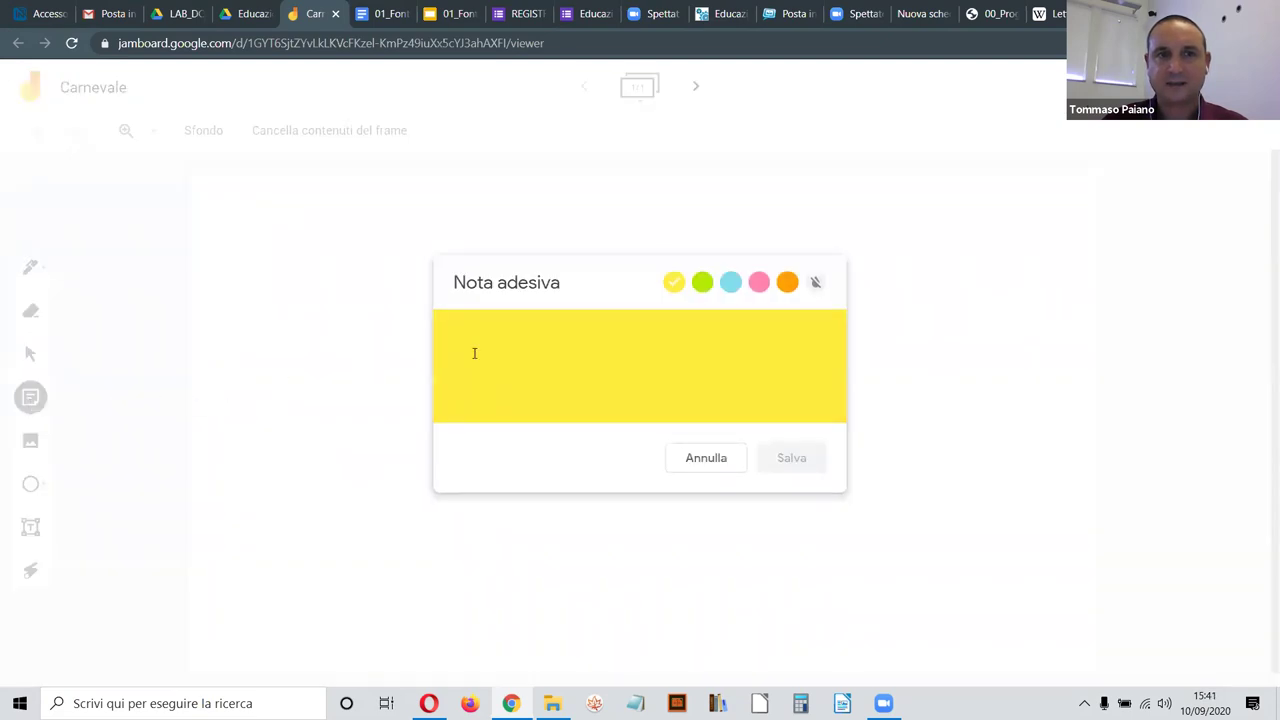
type("hhhhh")
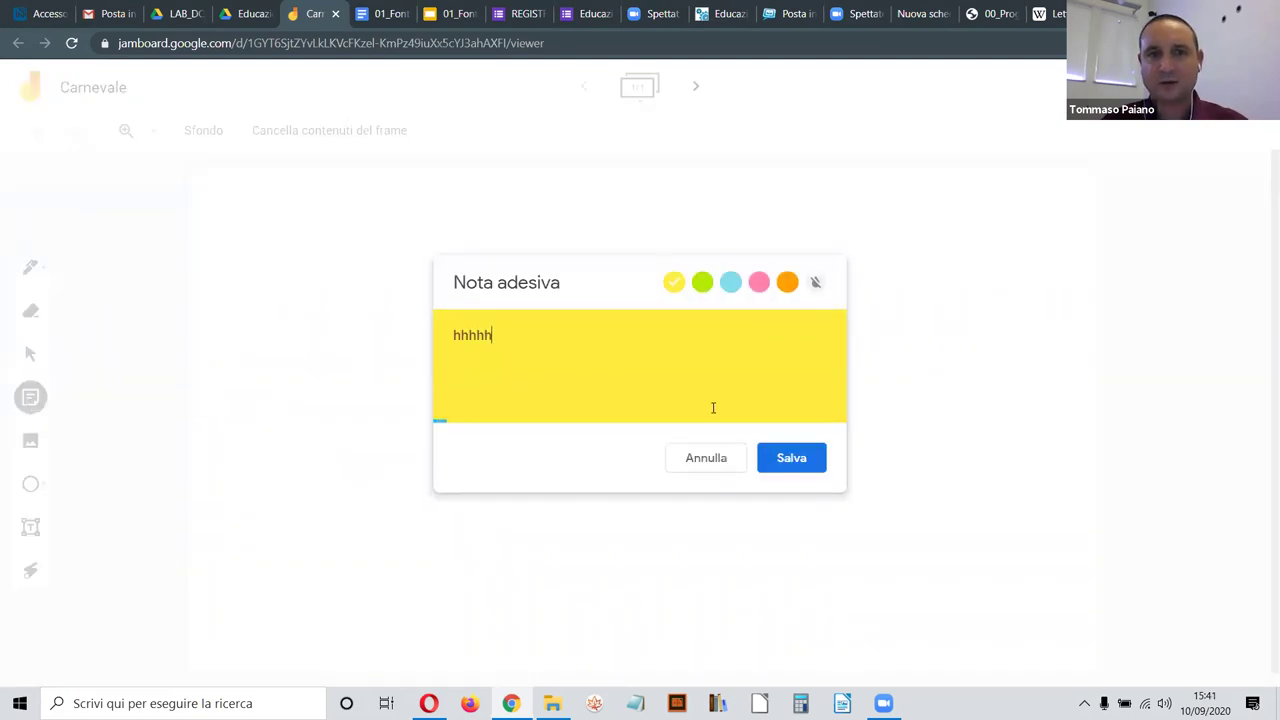
left_click(797, 463)
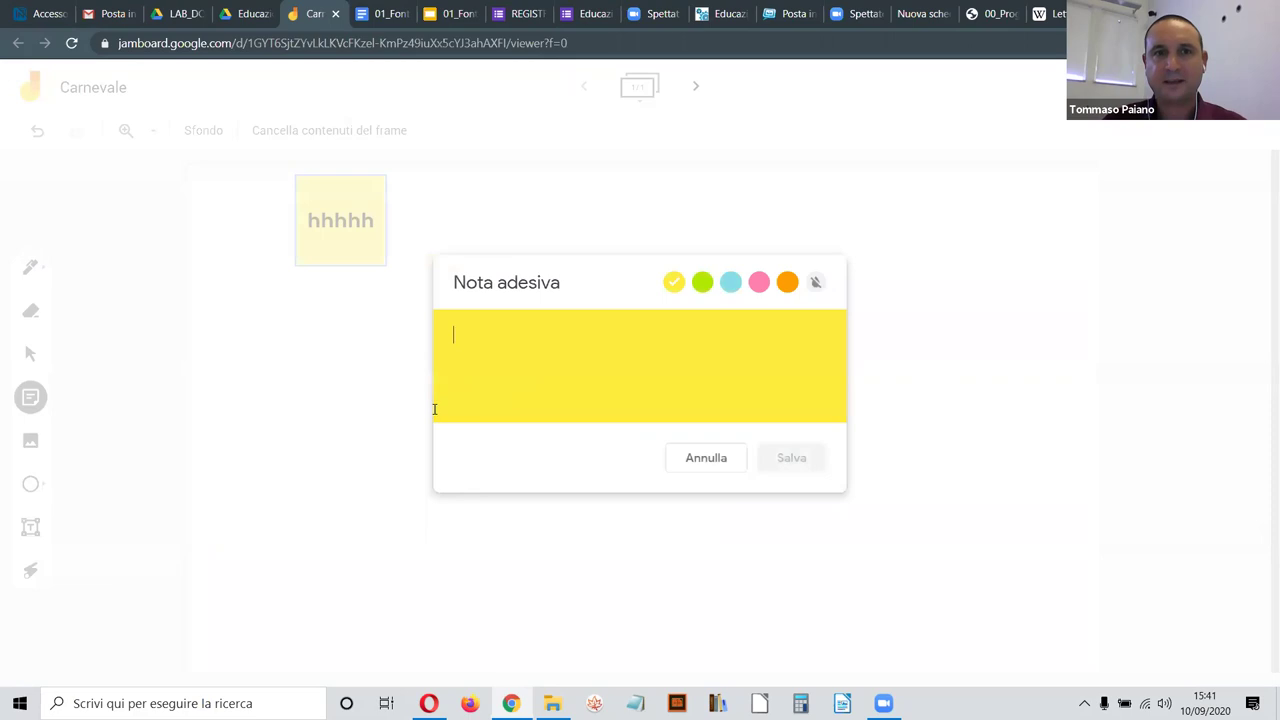
left_click(357, 357)
left_click_drag(333, 243, 647, 476)
left_click_drag(606, 400, 661, 440)
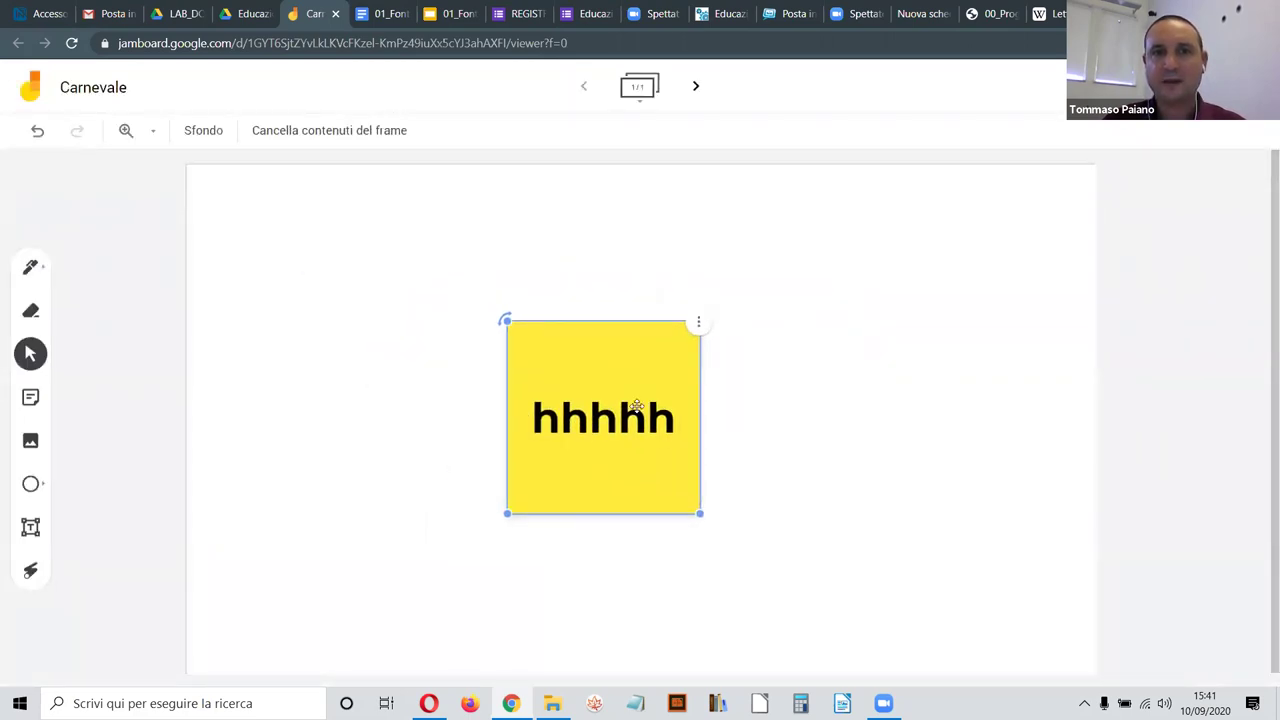
Step: Delete the "hhhhh" sticky note from the frame
left_click(753, 398)
left_click(671, 380)
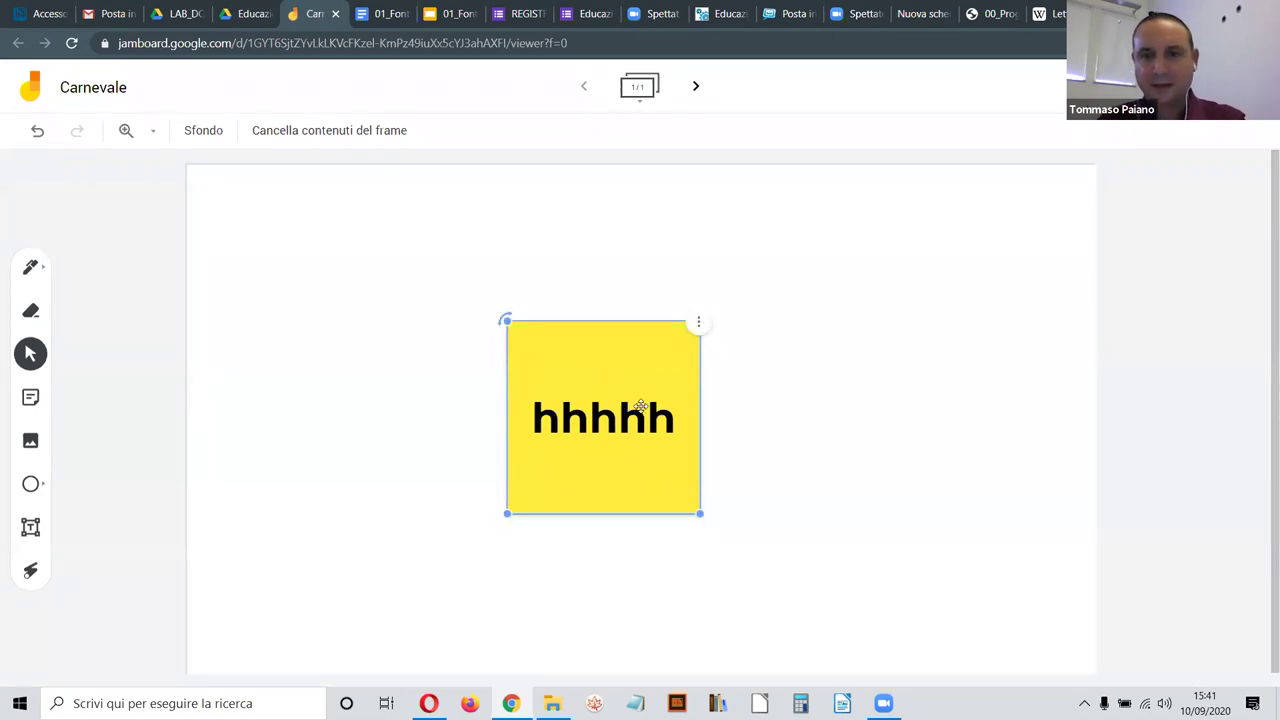
key("Delete")
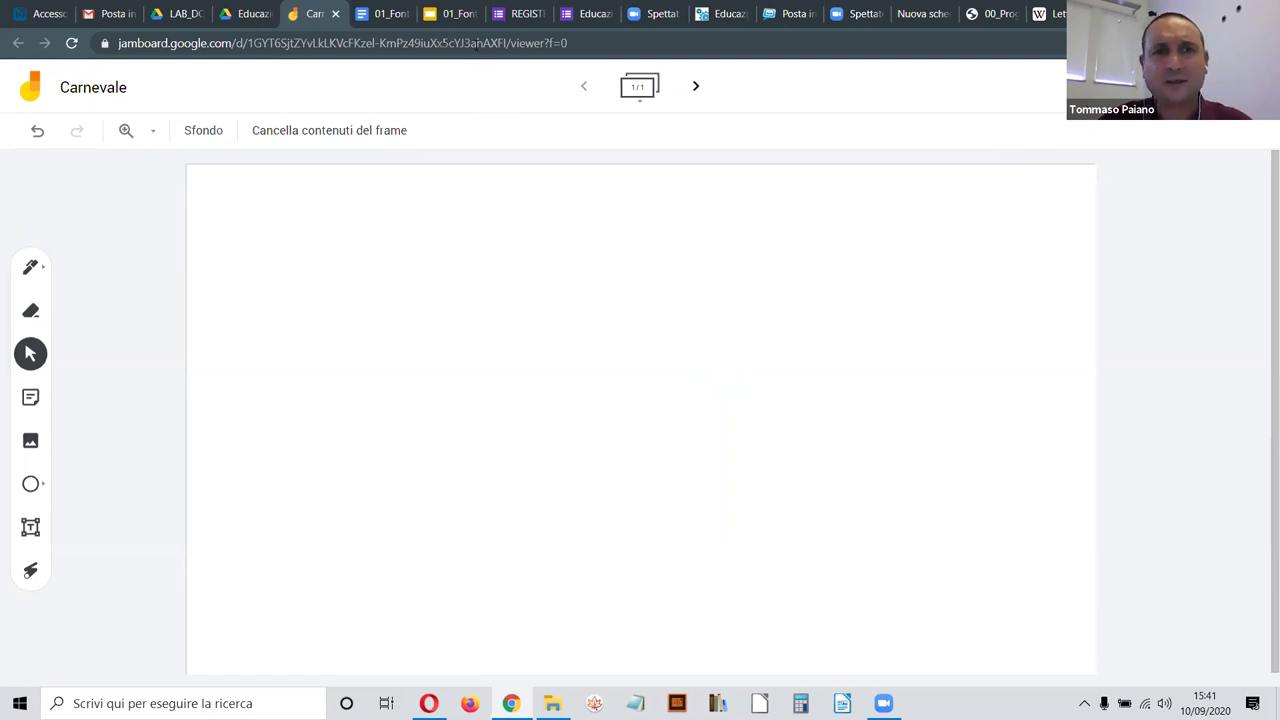
Step: Copy the web address of the Carnevale jam
left_click(476, 44)
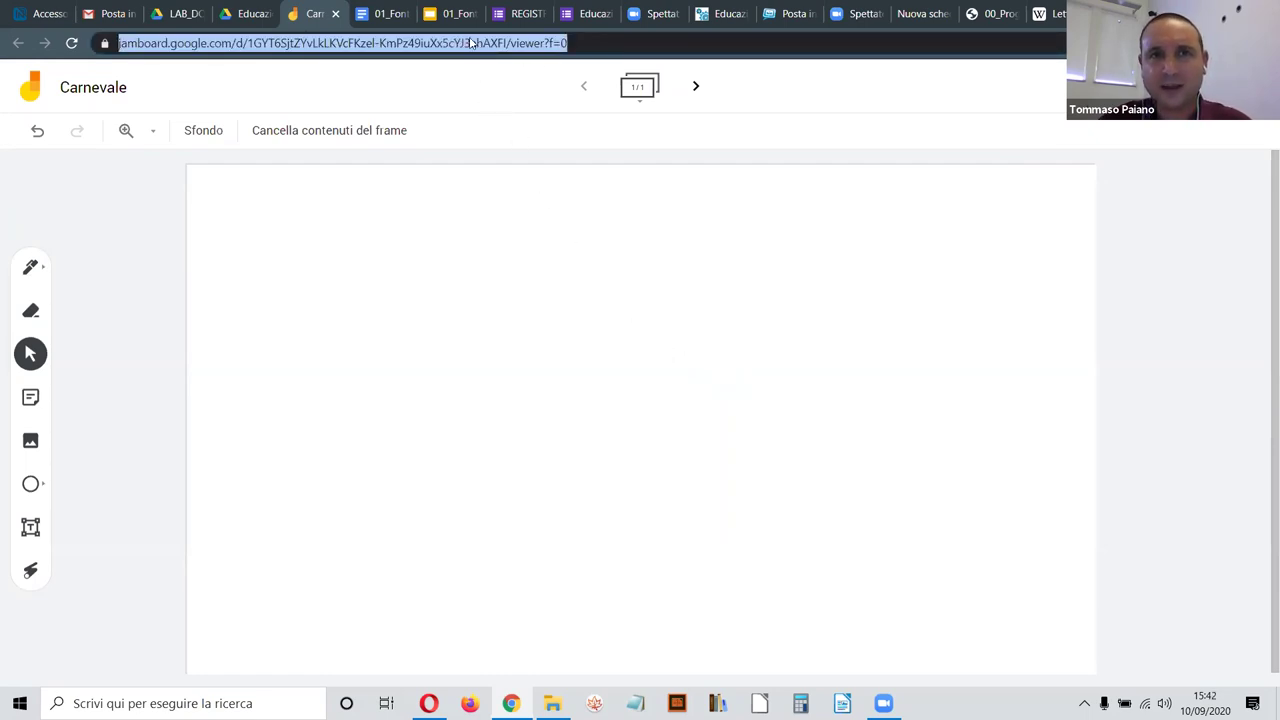
right_click(378, 45)
left_click(424, 133)
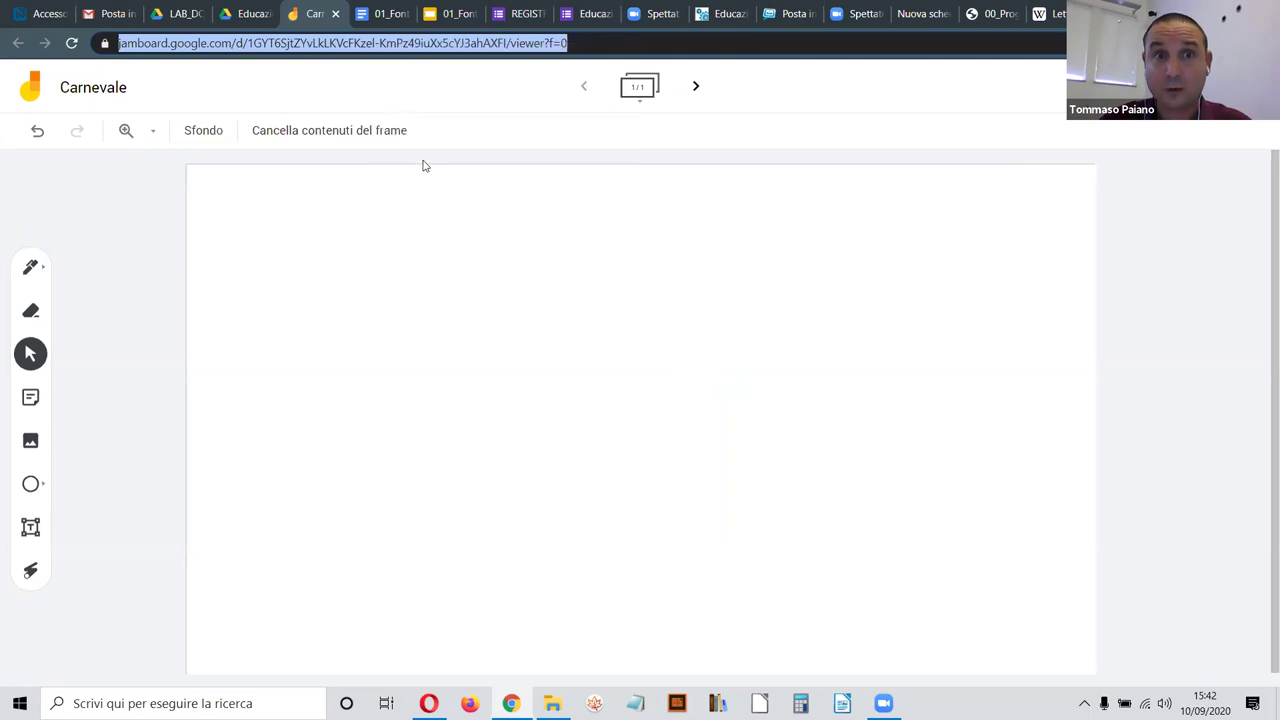
left_click(505, 263)
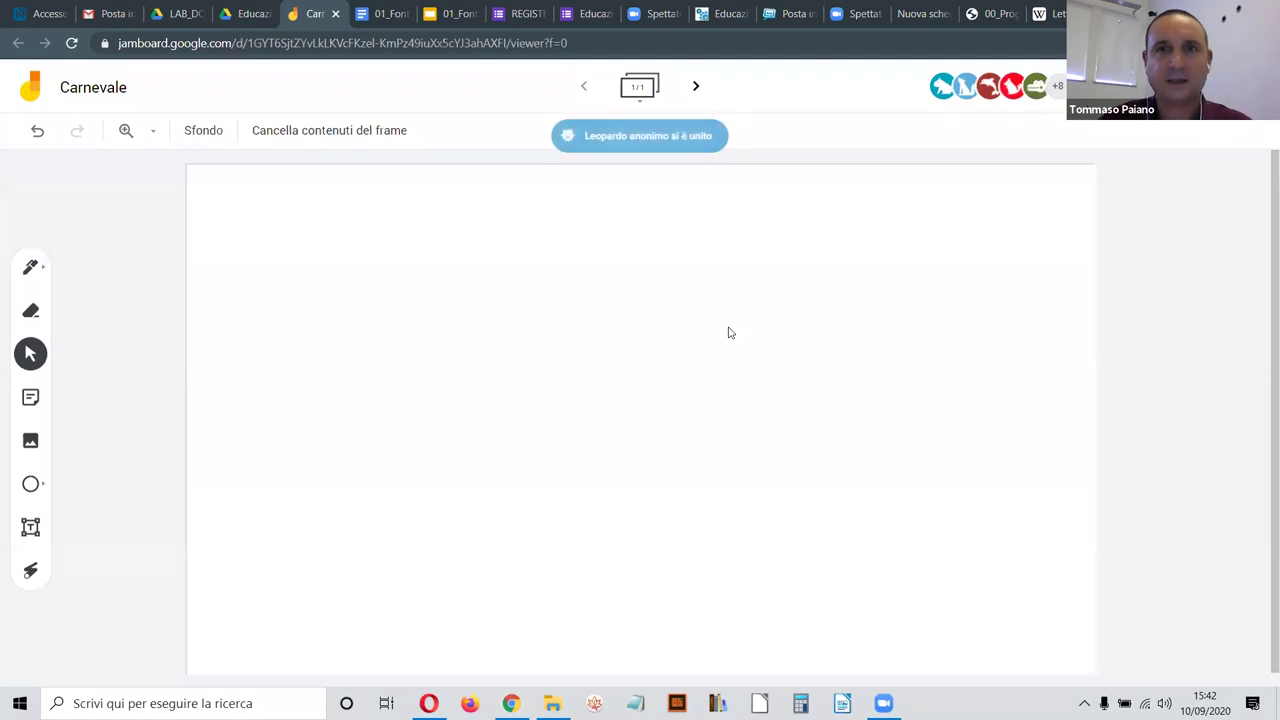
Step: Examine the full list of anonymous viewers who have joined the jam
left_click(1058, 88)
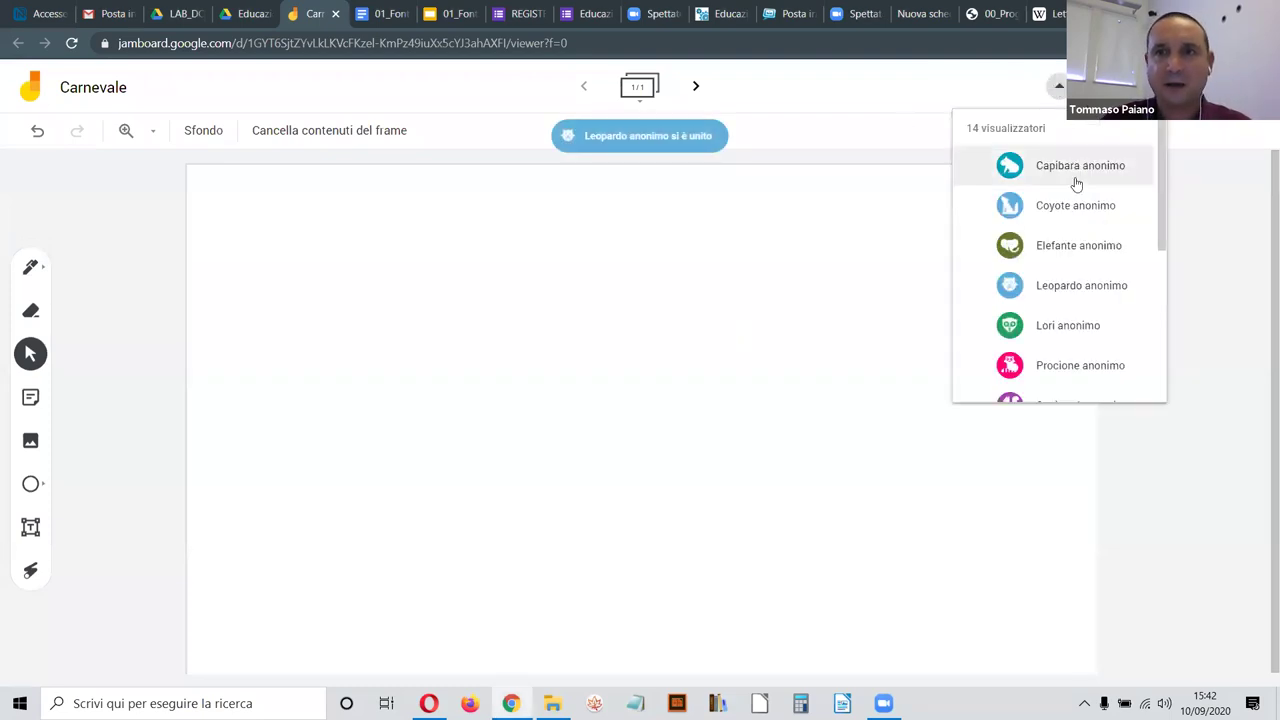
left_click(812, 268)
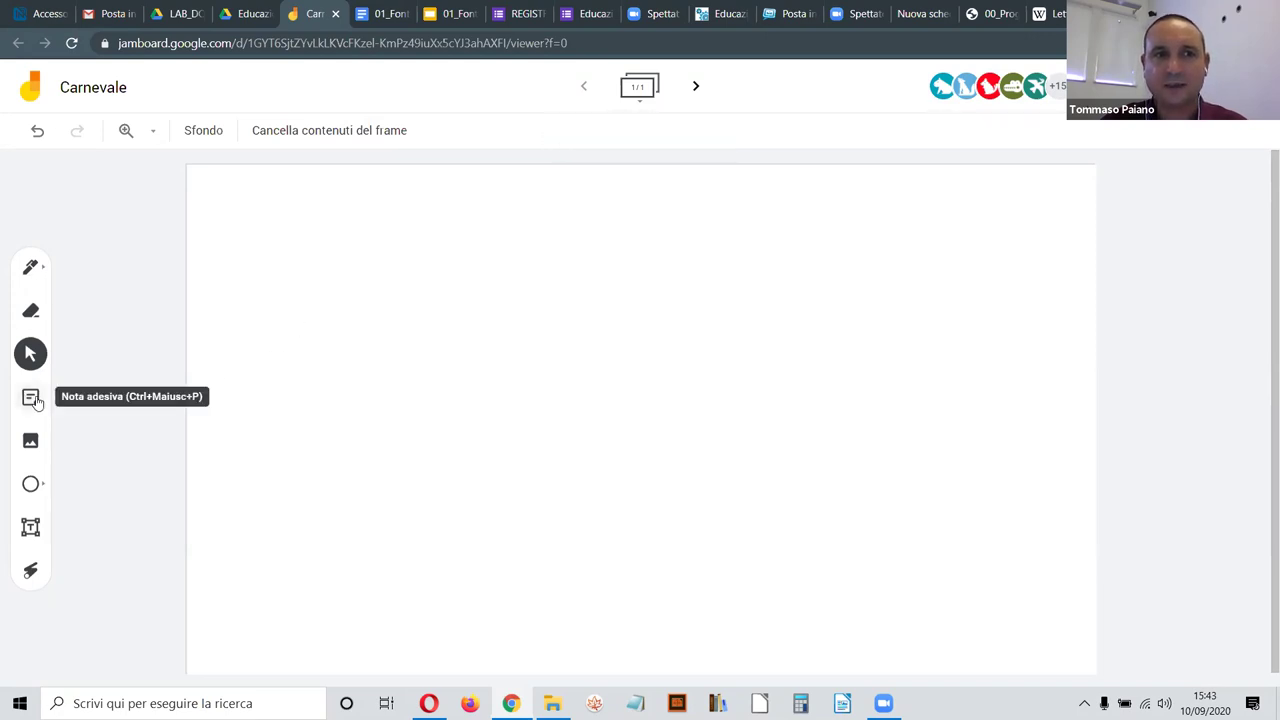
Step: Add a yellow sticky note reading "dddd" and delete it again
left_click(31, 398)
type("dddd")
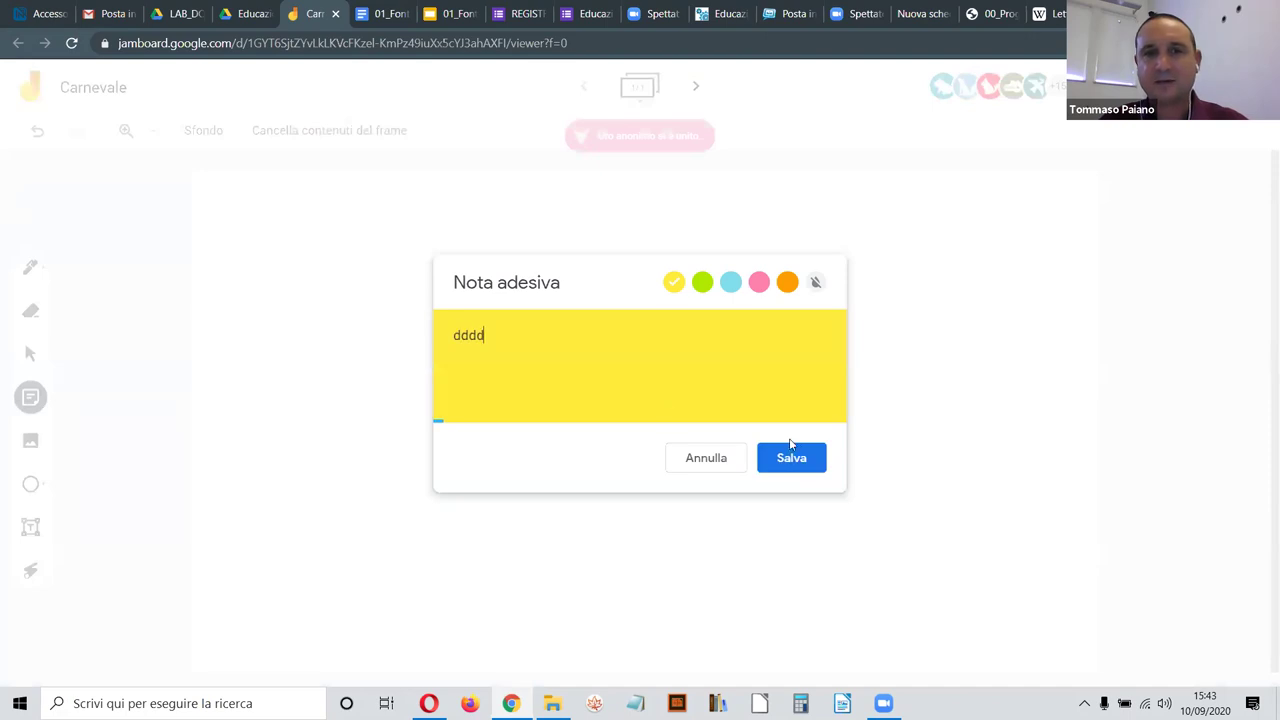
left_click(790, 452)
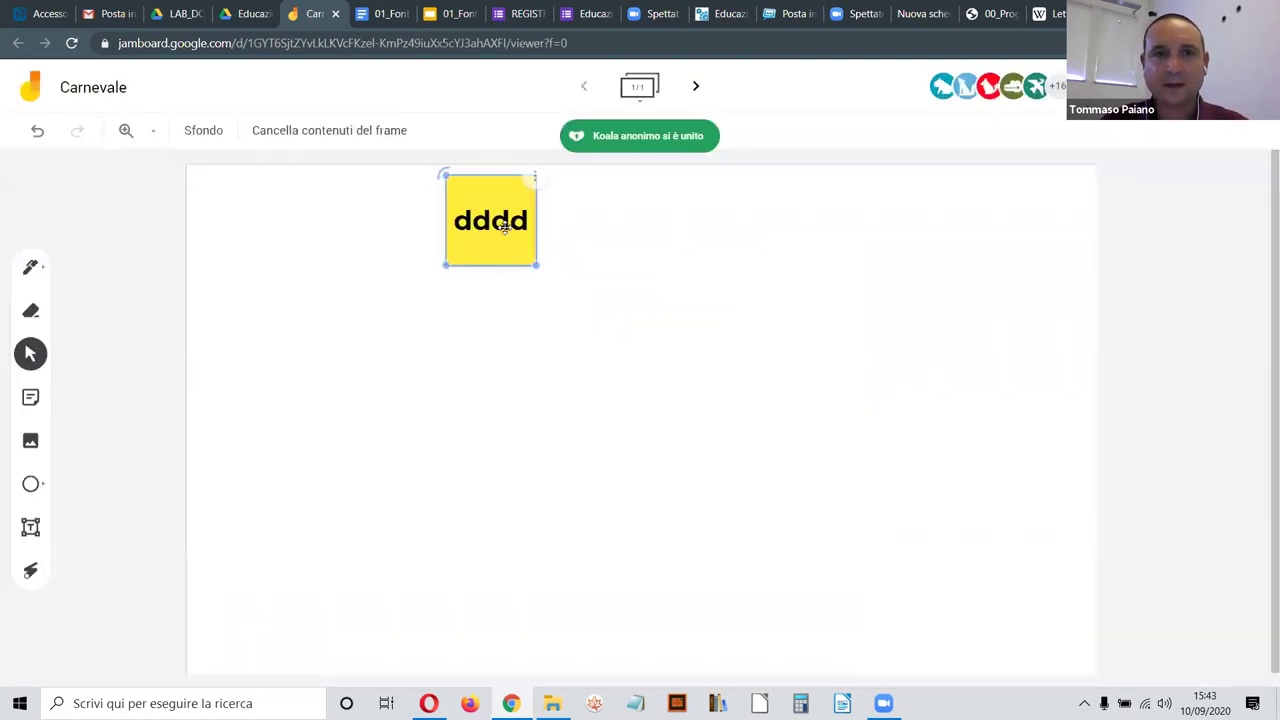
key("Delete")
Step: Add a yellow sticky note reading "Cosa fareste per approfondire il tema del carnevale?"
left_click(32, 398)
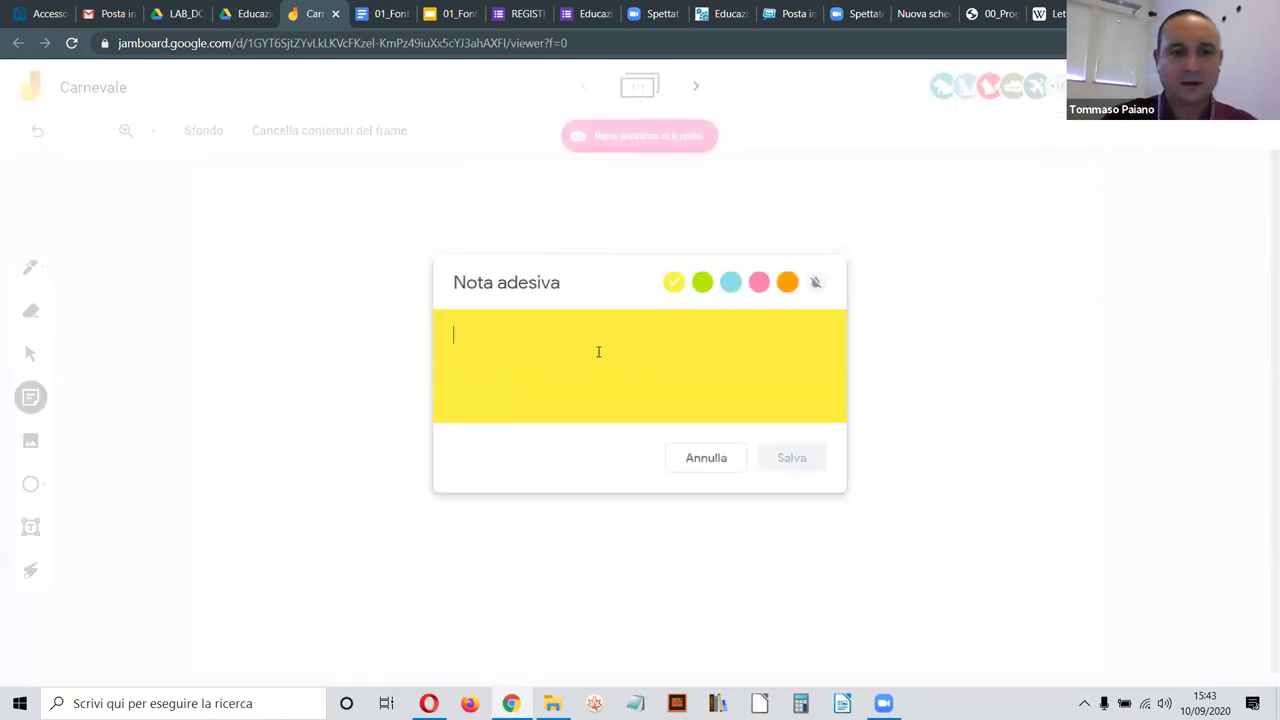
type("Cosa fareste per ")
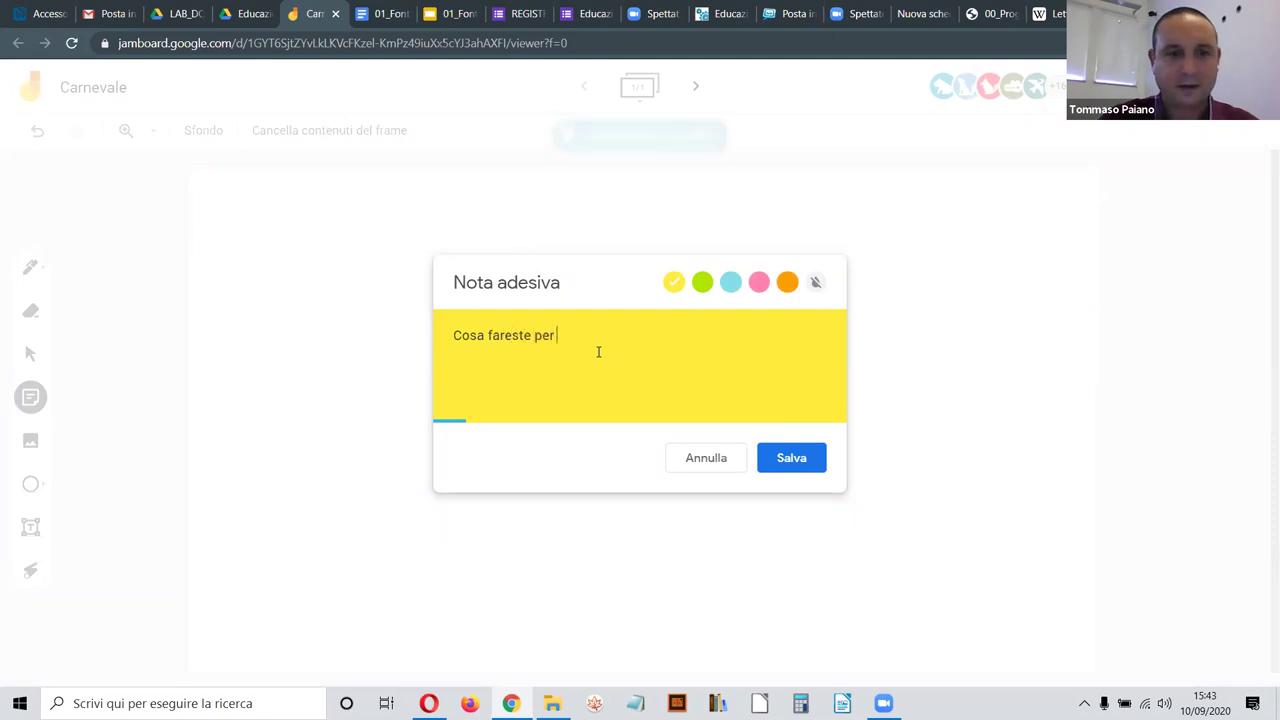
type("approfondire il tema d")
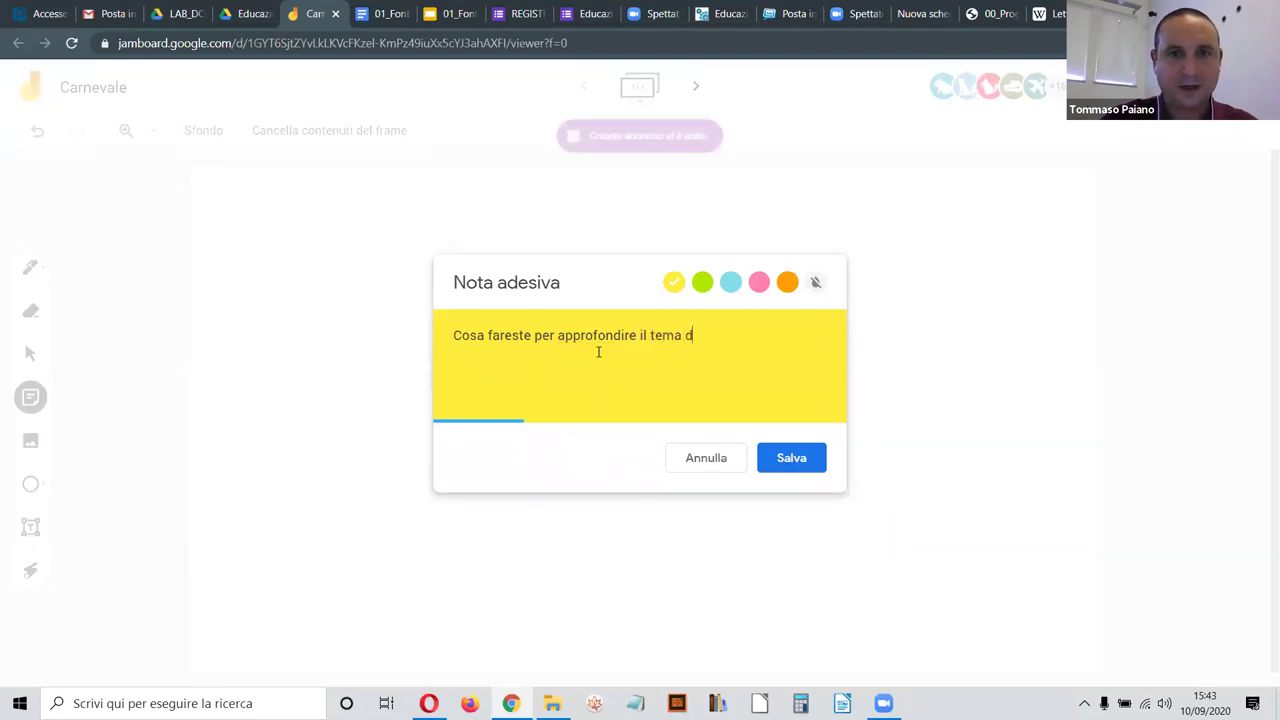
type("el carnevale?")
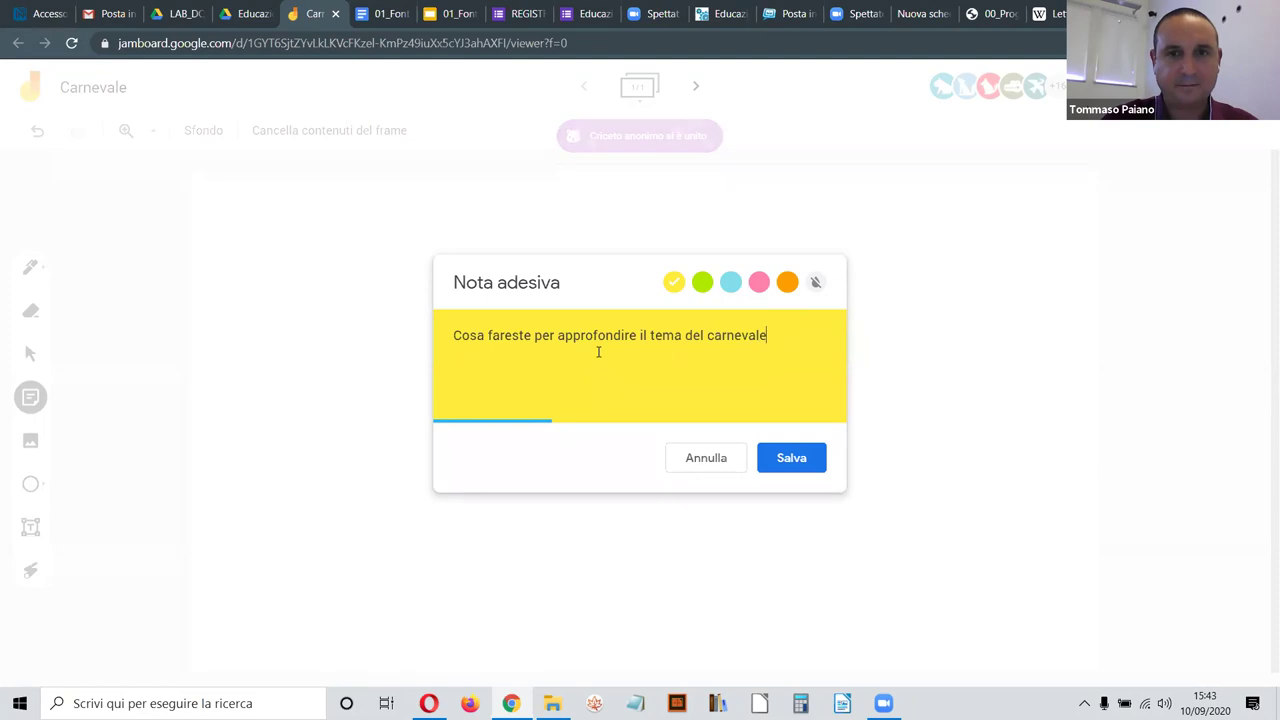
left_click(794, 465)
Step: Enlarge the question note to about twice its size and place it in the middle of the frame
left_click_drag(356, 230, 543, 354)
left_click_drag(575, 394, 669, 486)
left_click_drag(623, 420, 740, 451)
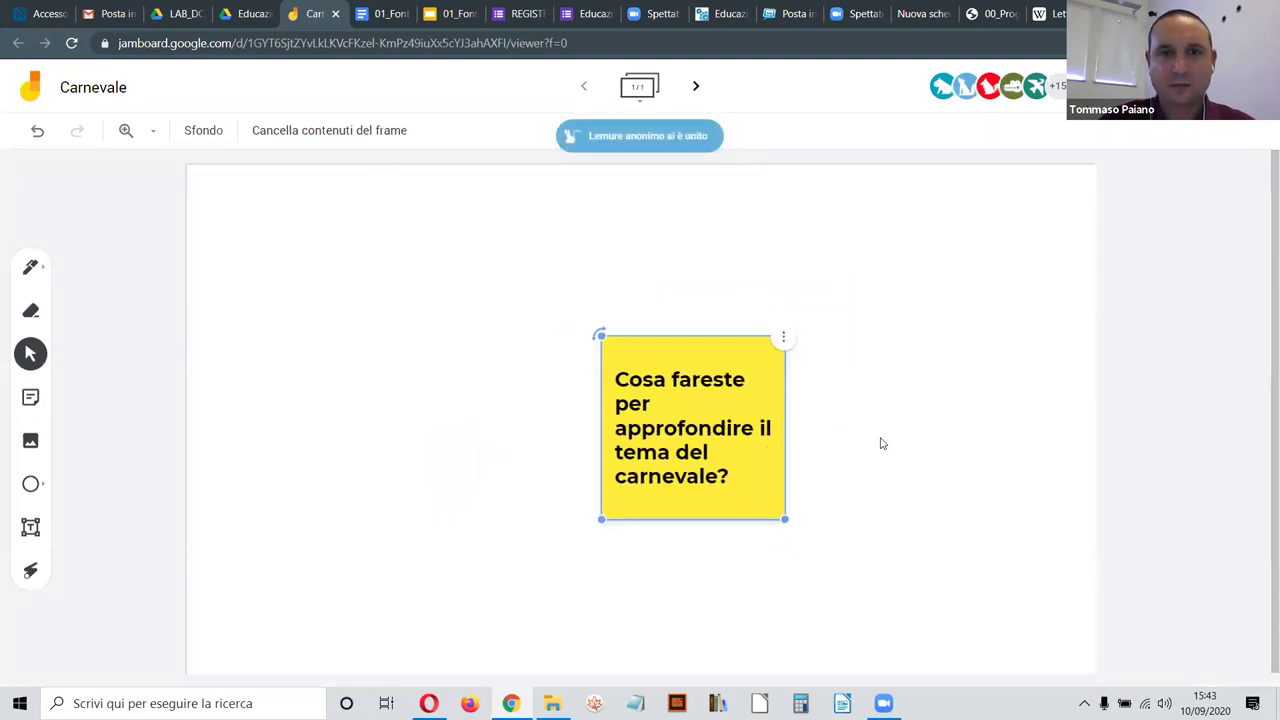
left_click_drag(666, 381, 636, 377)
left_click(424, 229)
left_click_drag(628, 440, 613, 439)
left_click(781, 394)
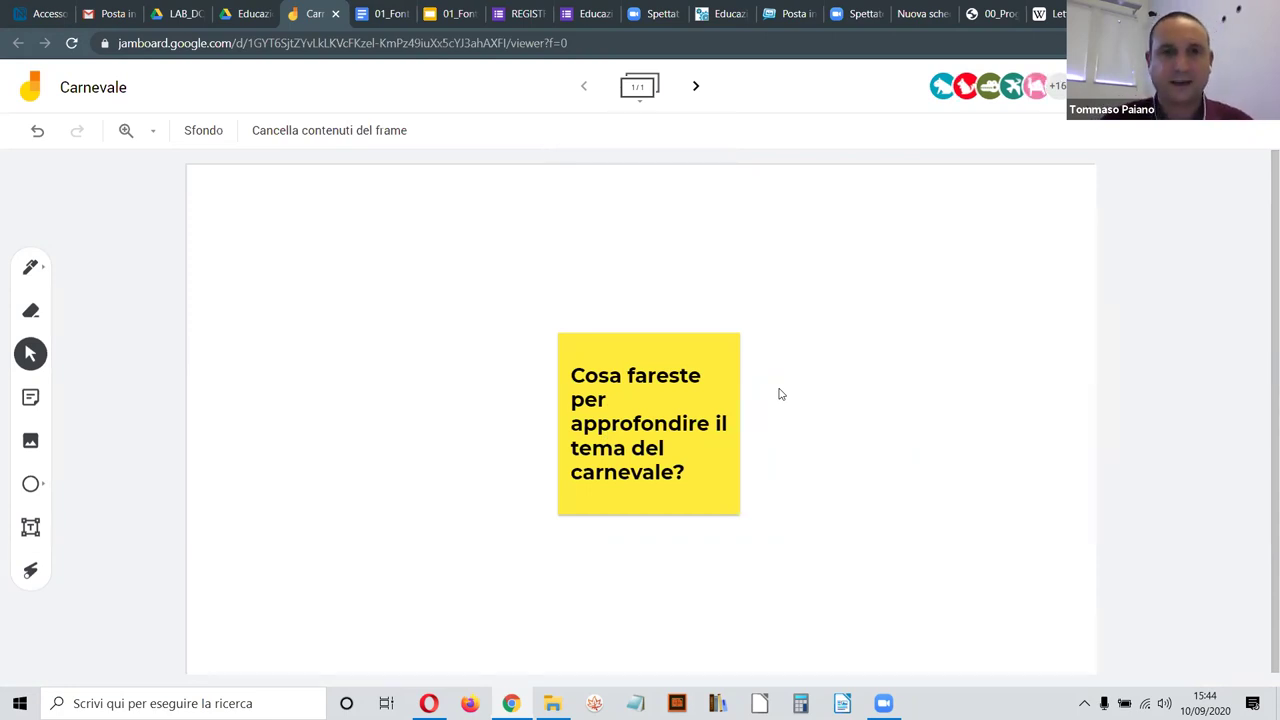
Step: Select the yellow question note and the pink note reading "Chiederei agli studenti se e come lo festeggiano"
left_click(714, 391)
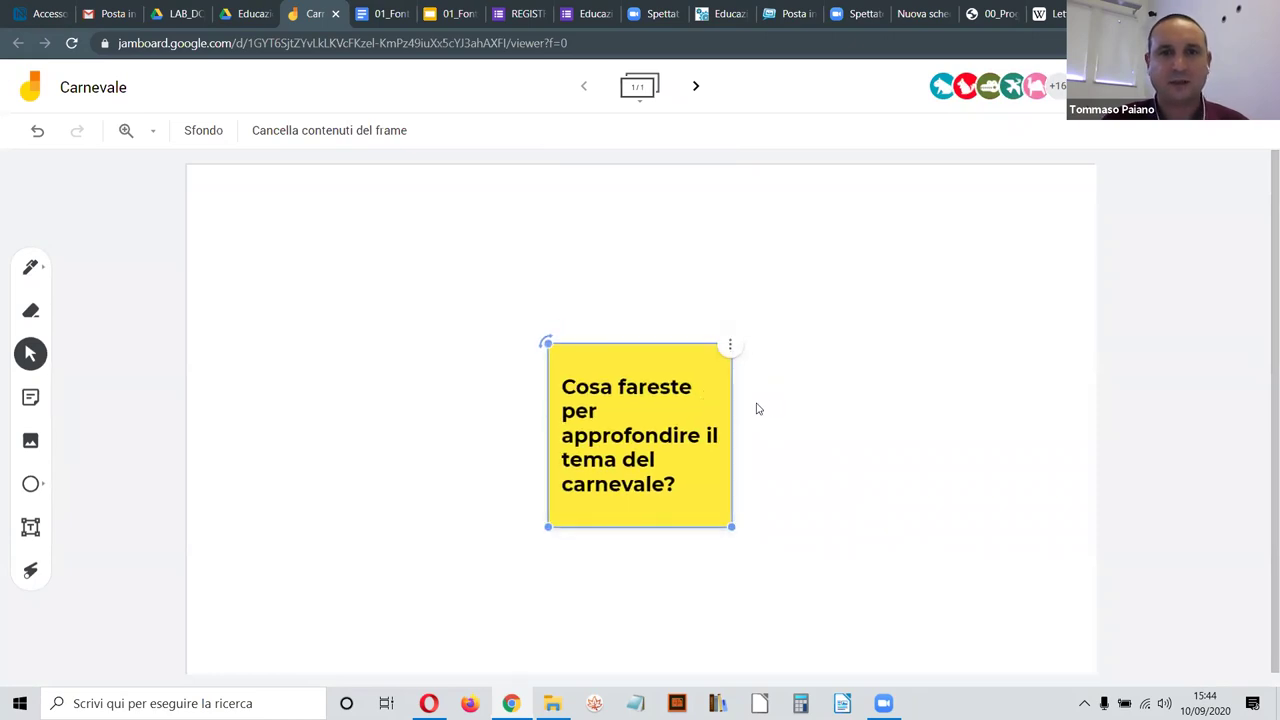
left_click(754, 407)
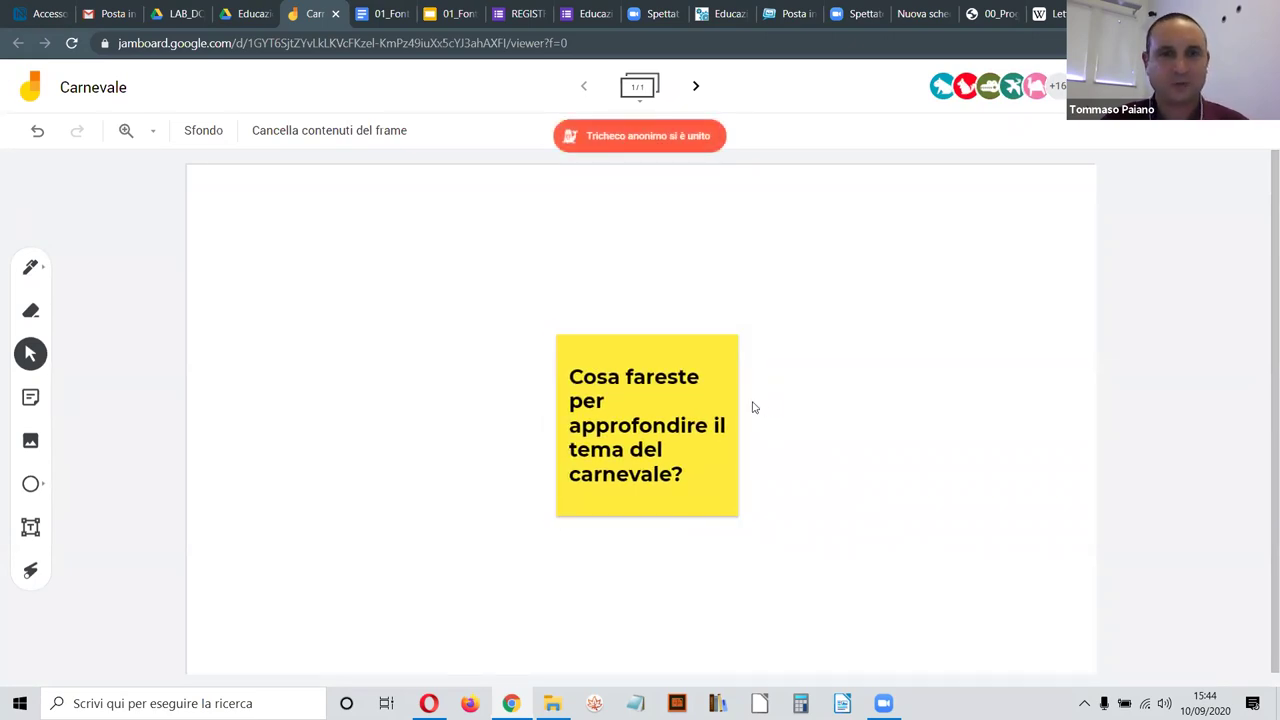
left_click(706, 407)
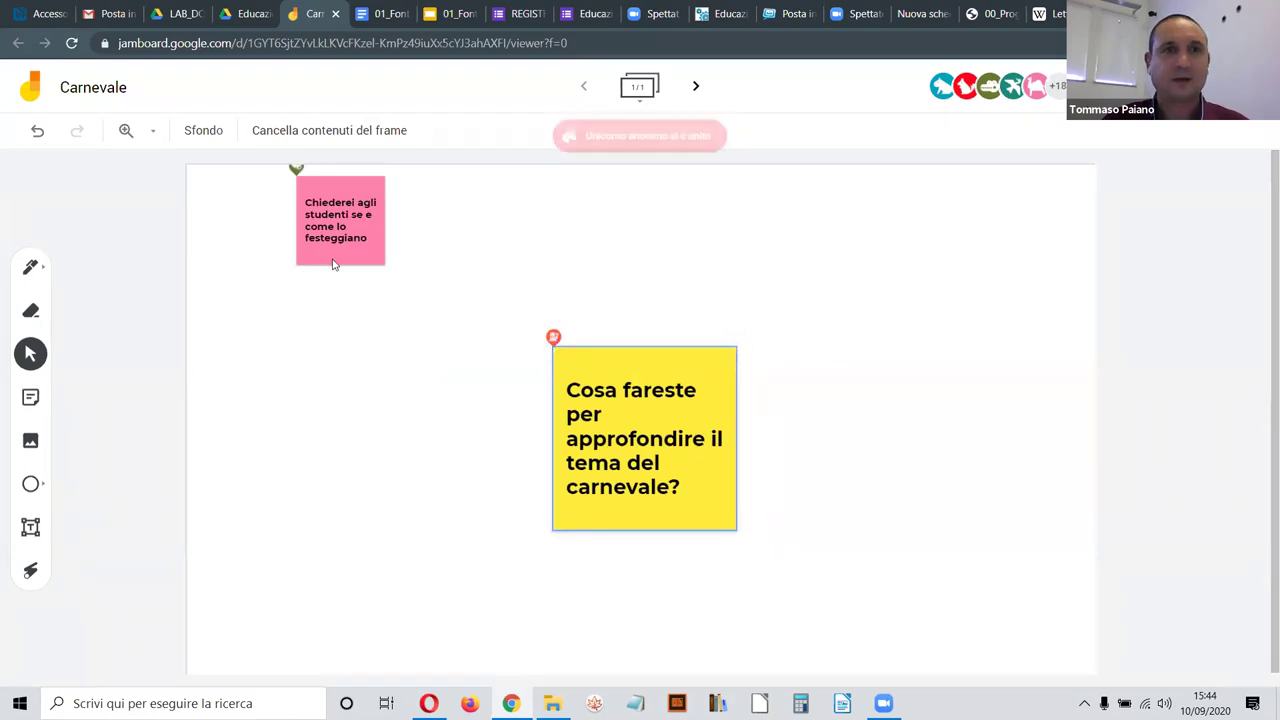
left_click(345, 214)
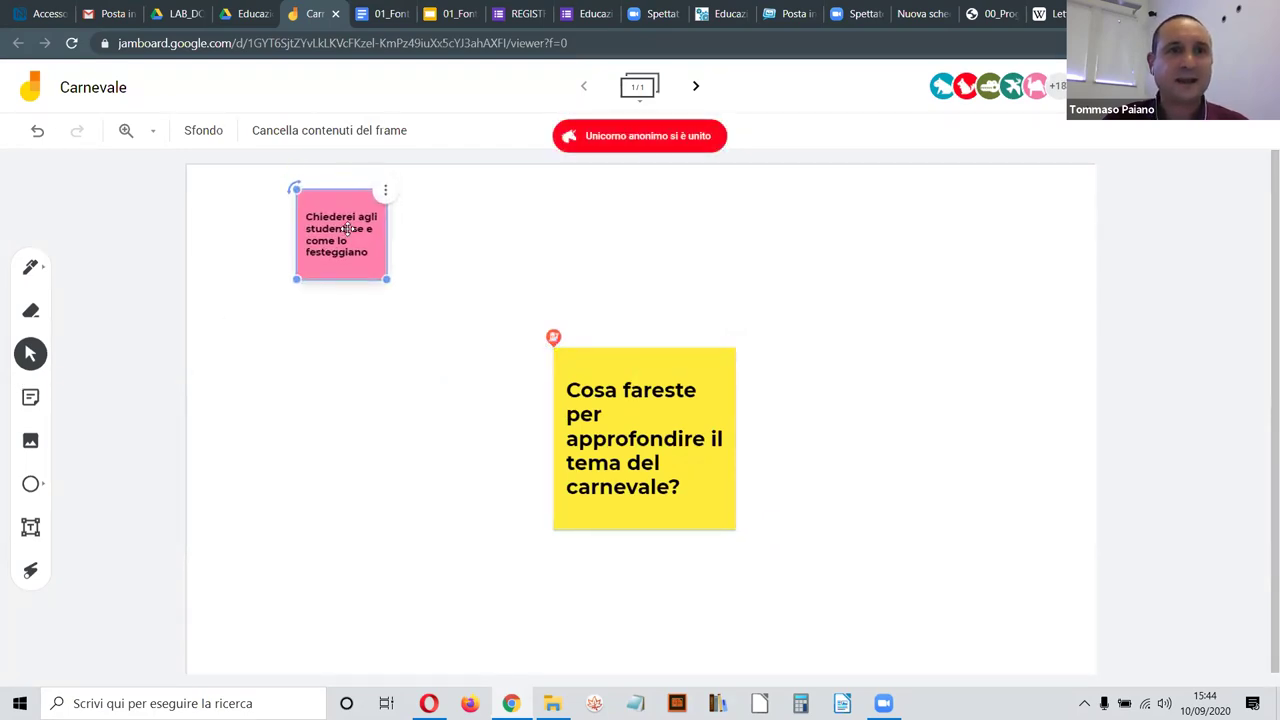
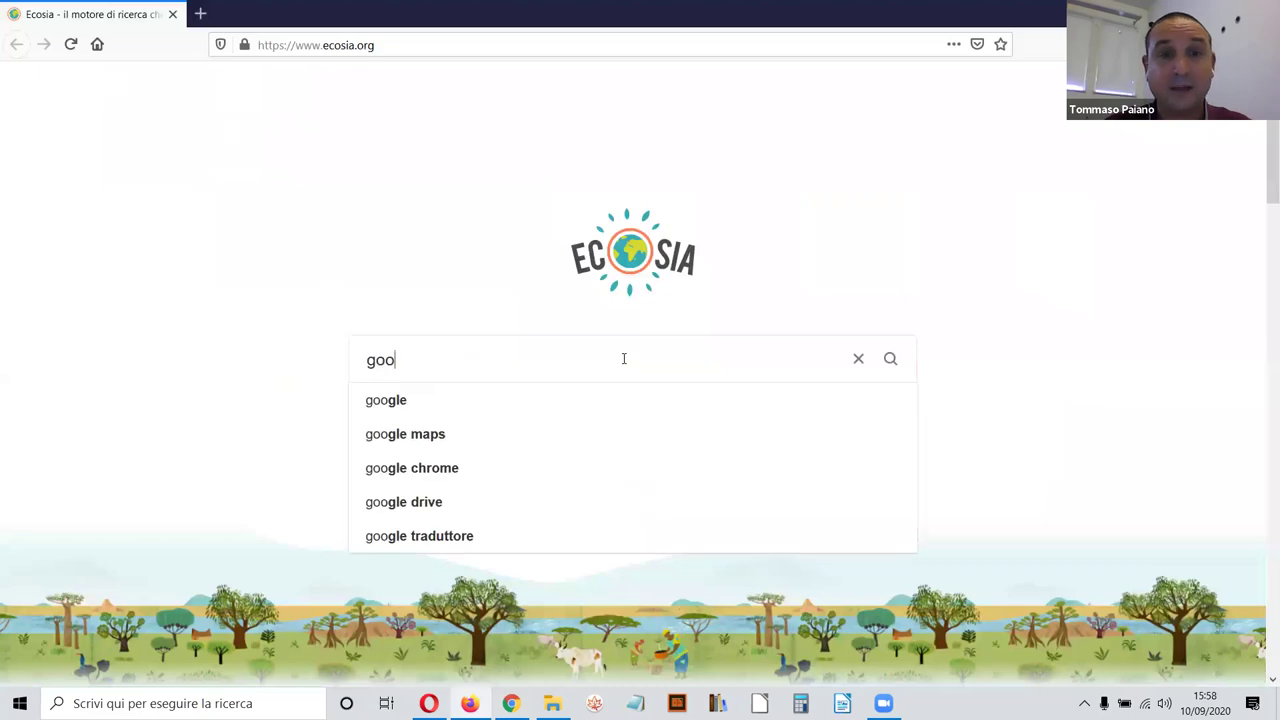
key("Return")
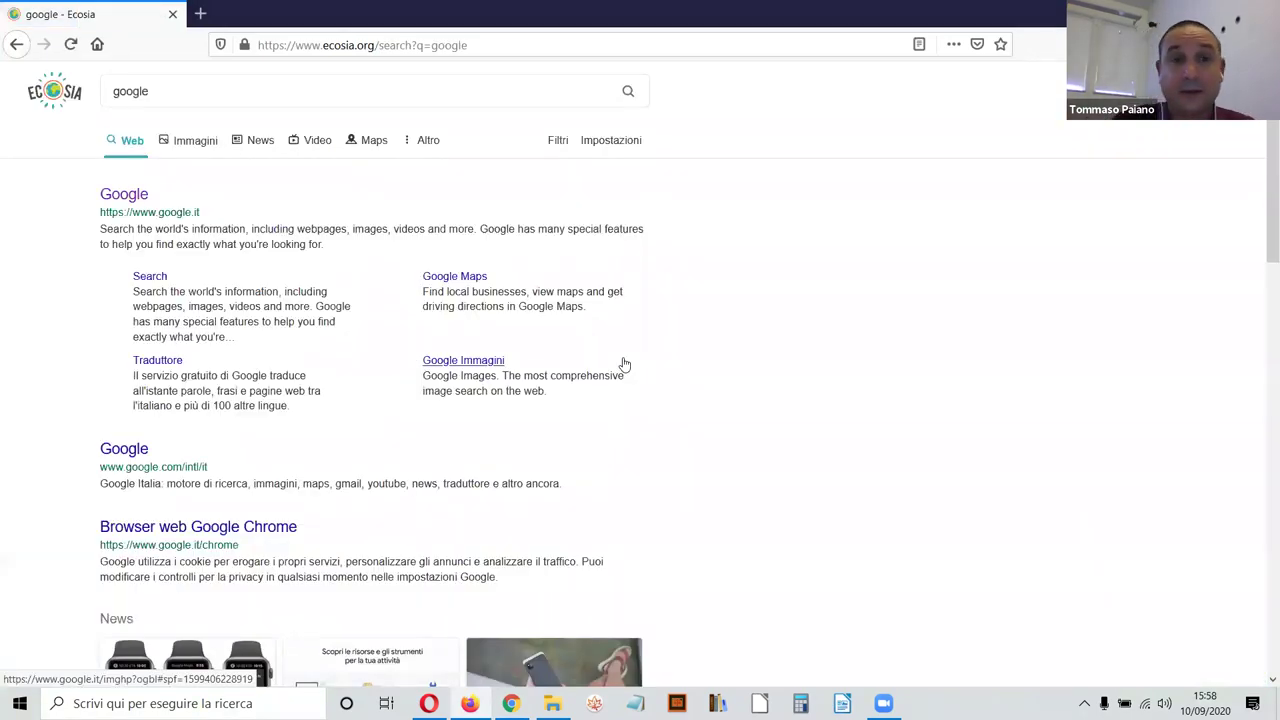
left_click(121, 198)
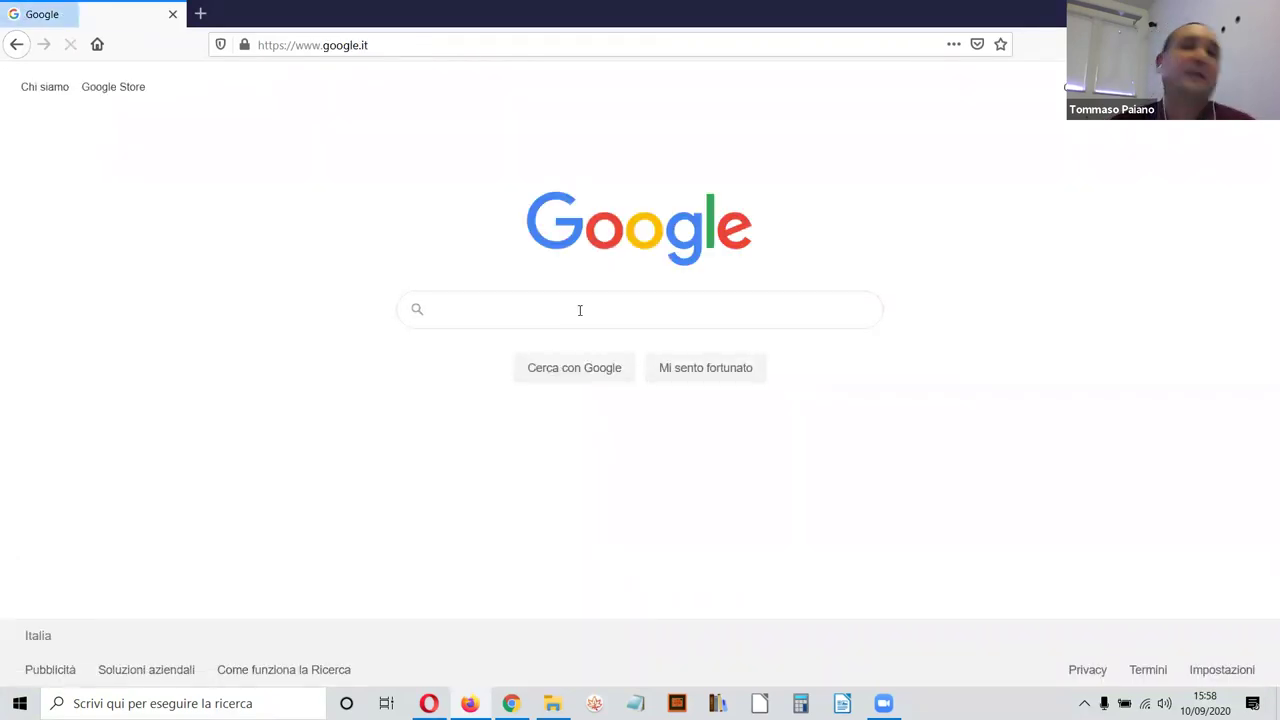
left_click(579, 310)
left_click(810, 314)
left_click(808, 313)
left_click(942, 302)
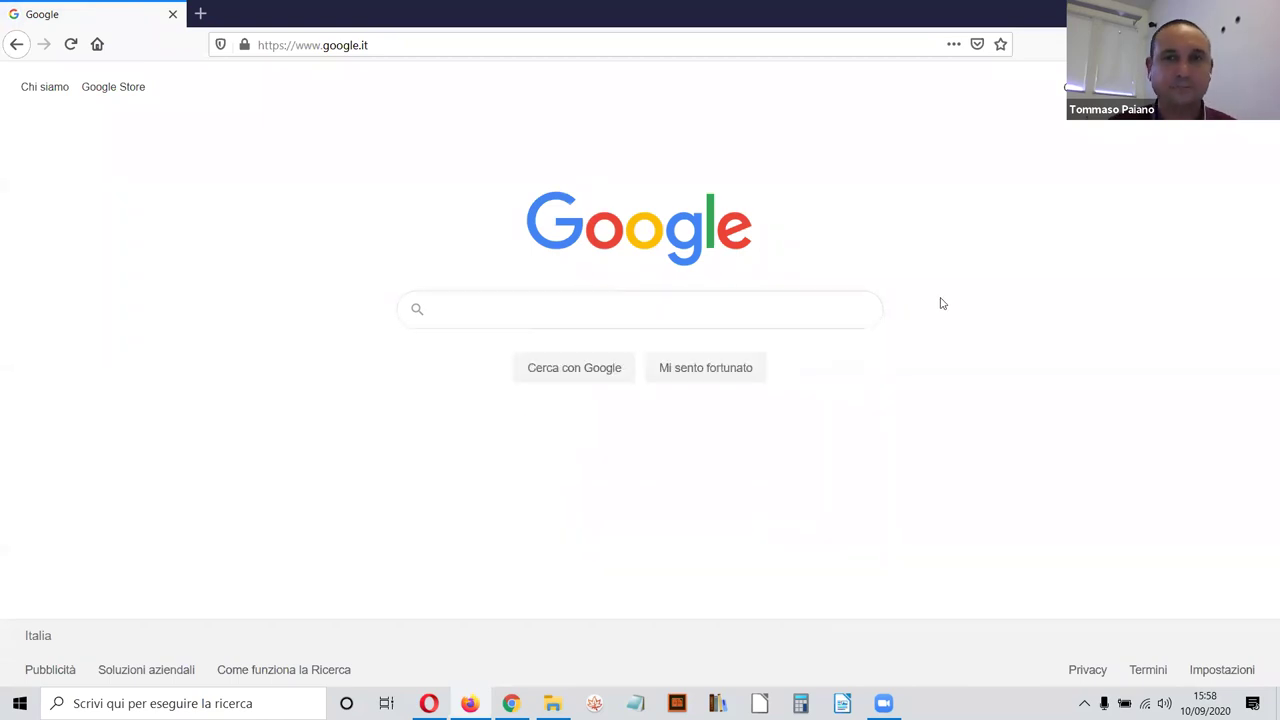
left_click(794, 302)
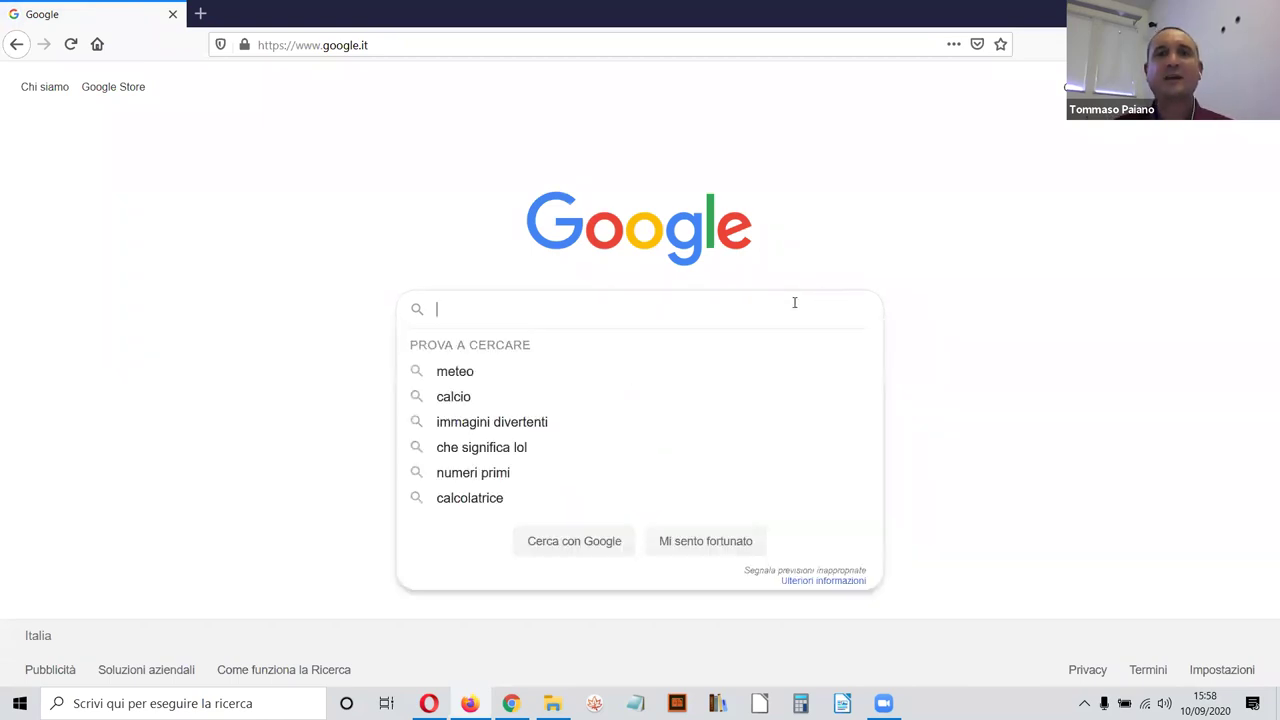
left_click(930, 297)
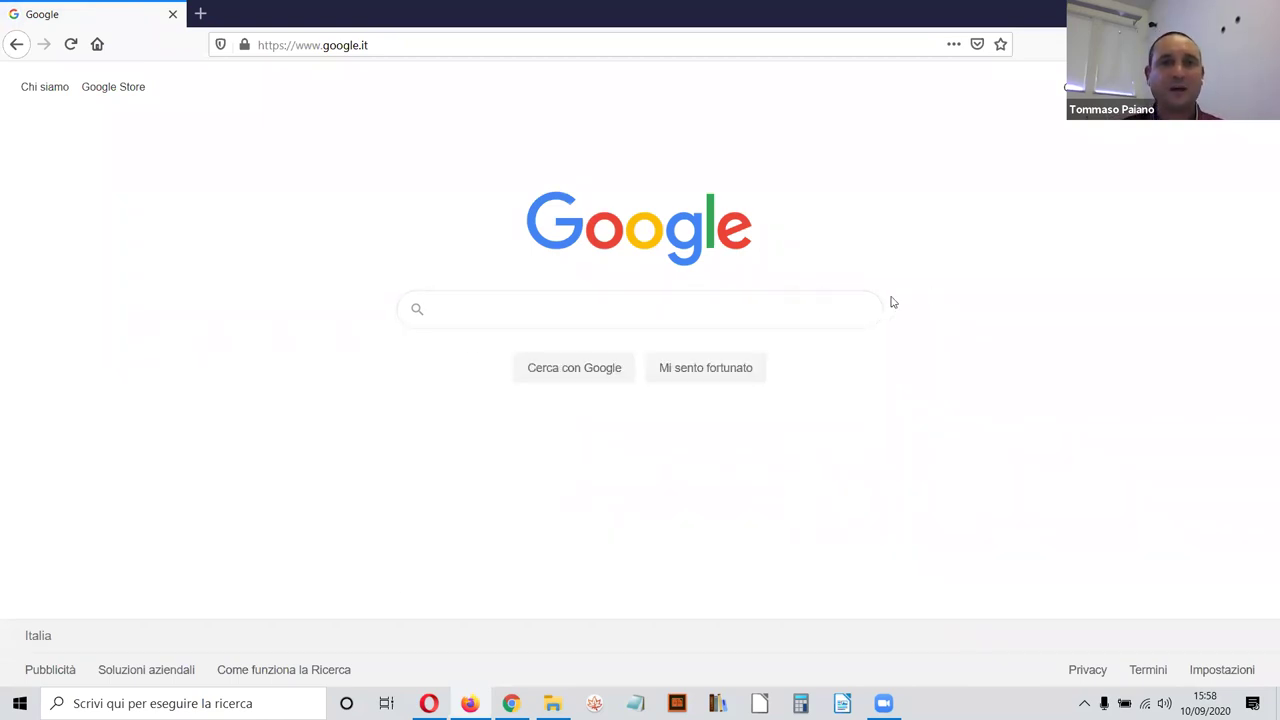
Step: Search Google for "carnevale"
left_click(819, 297)
type("ca")
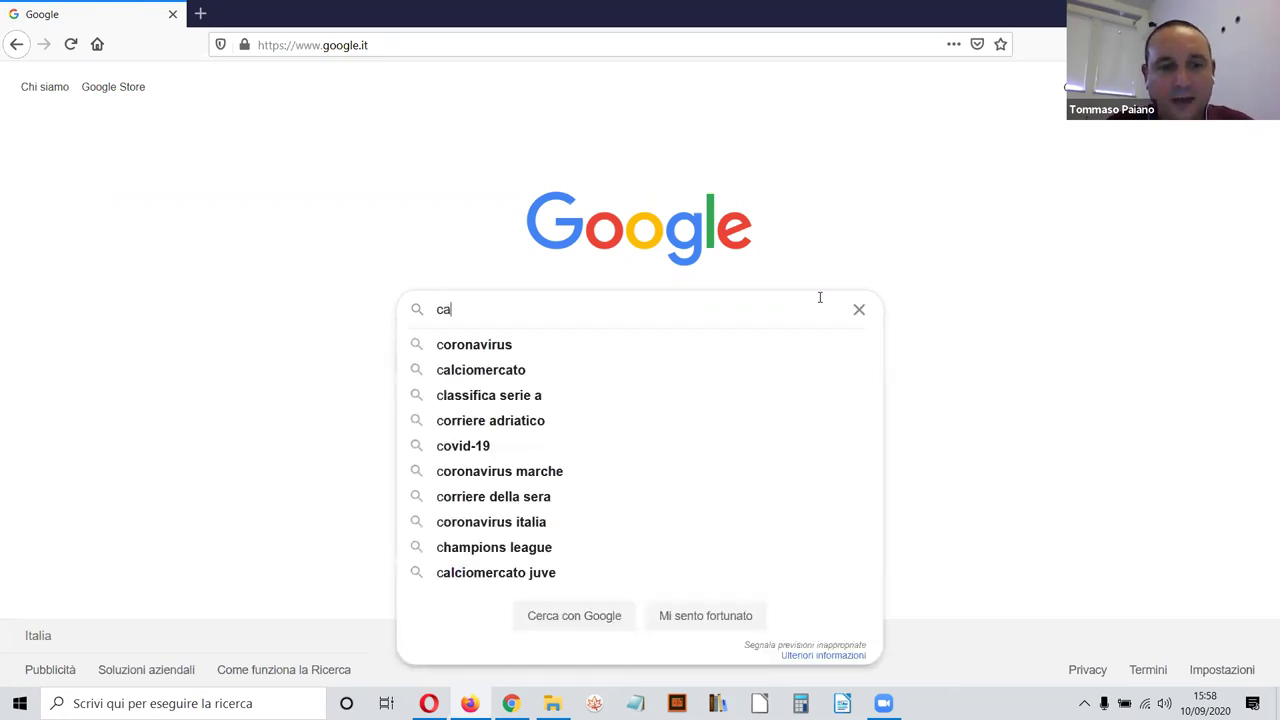
type("rn")
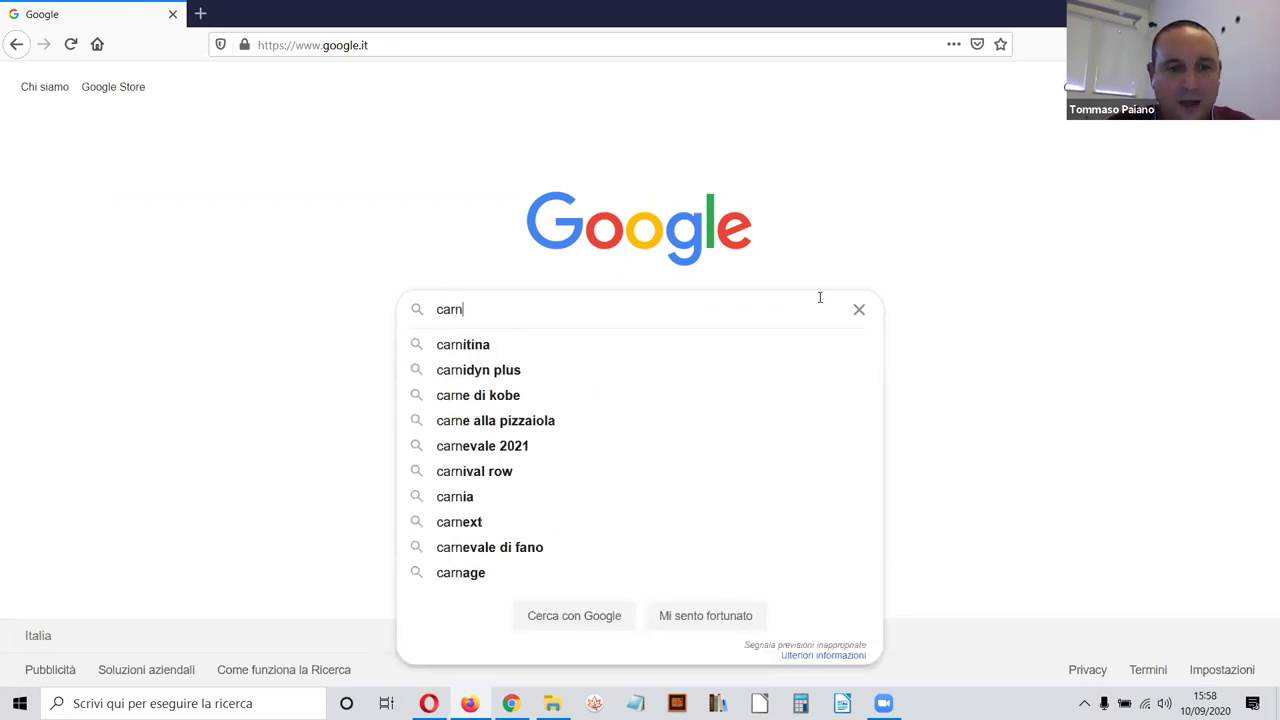
type("evale")
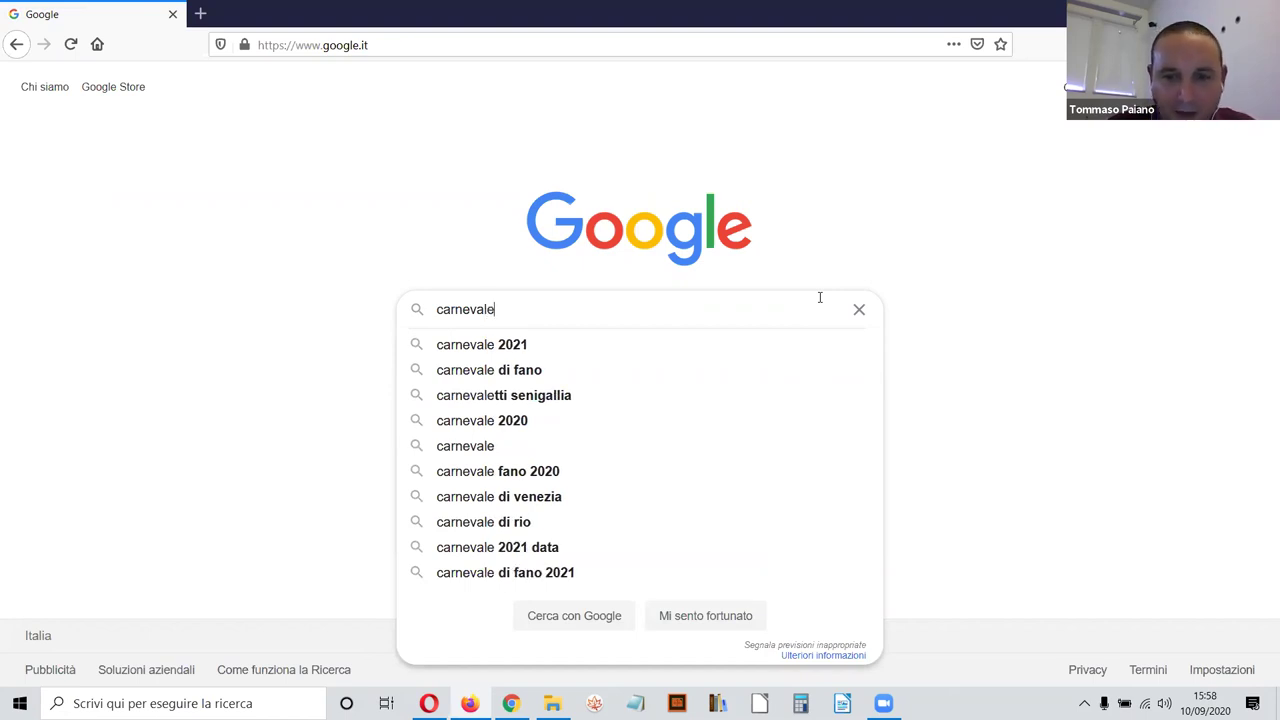
key("Return")
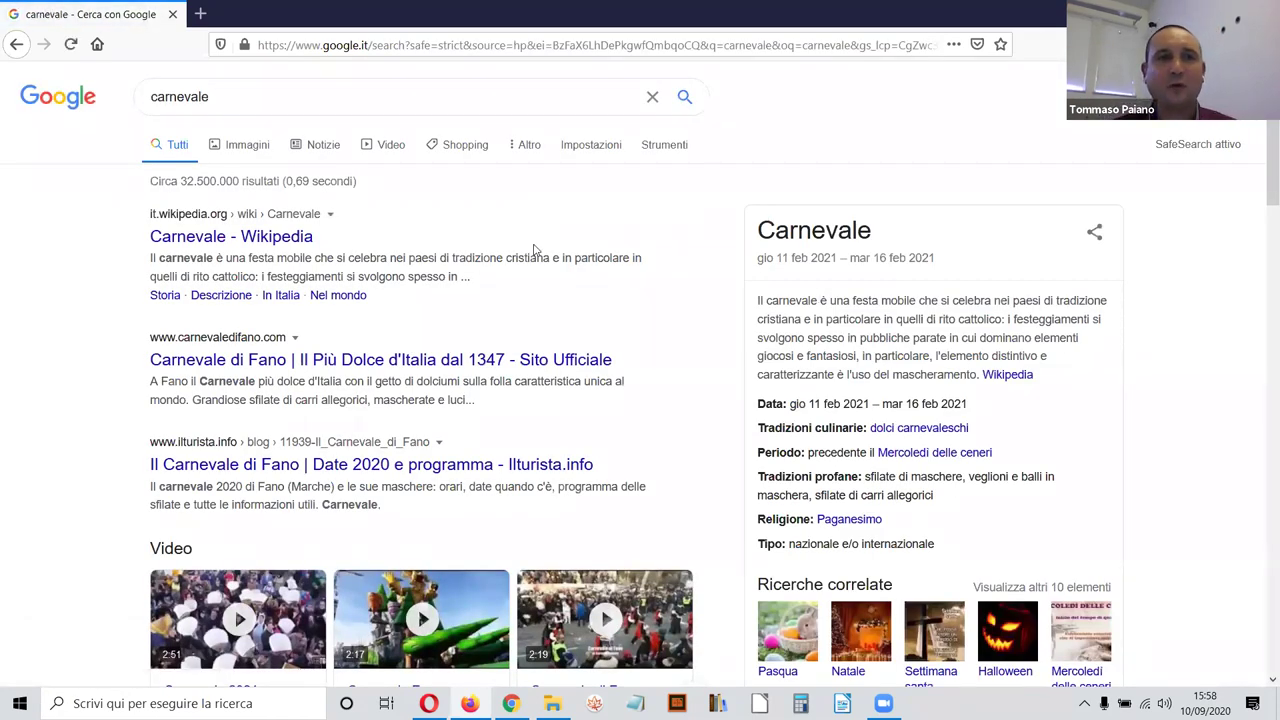
Step: Highlight the number of results found for the search and examine the first entries from Wikipedia, carnevaledifano.com and ilturista.info
left_click_drag(180, 181, 284, 182)
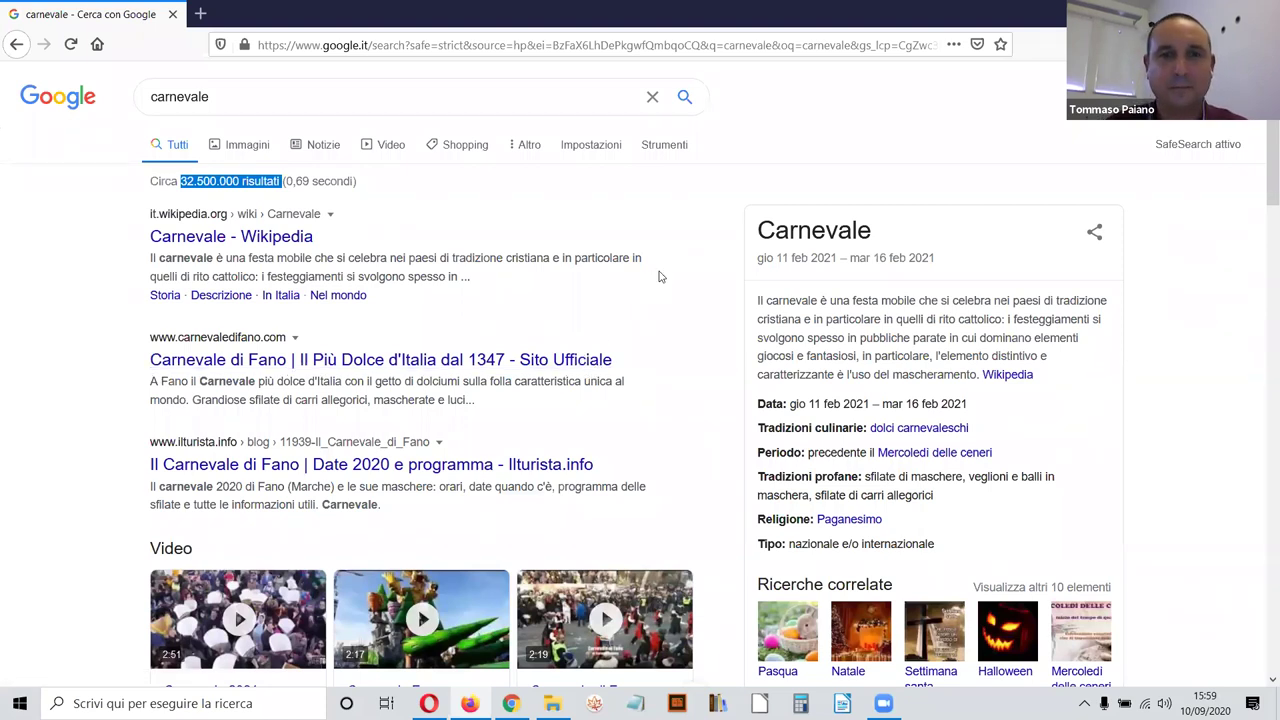
scroll(671, 288, "down", 1)
scroll(660, 282, "up", 1)
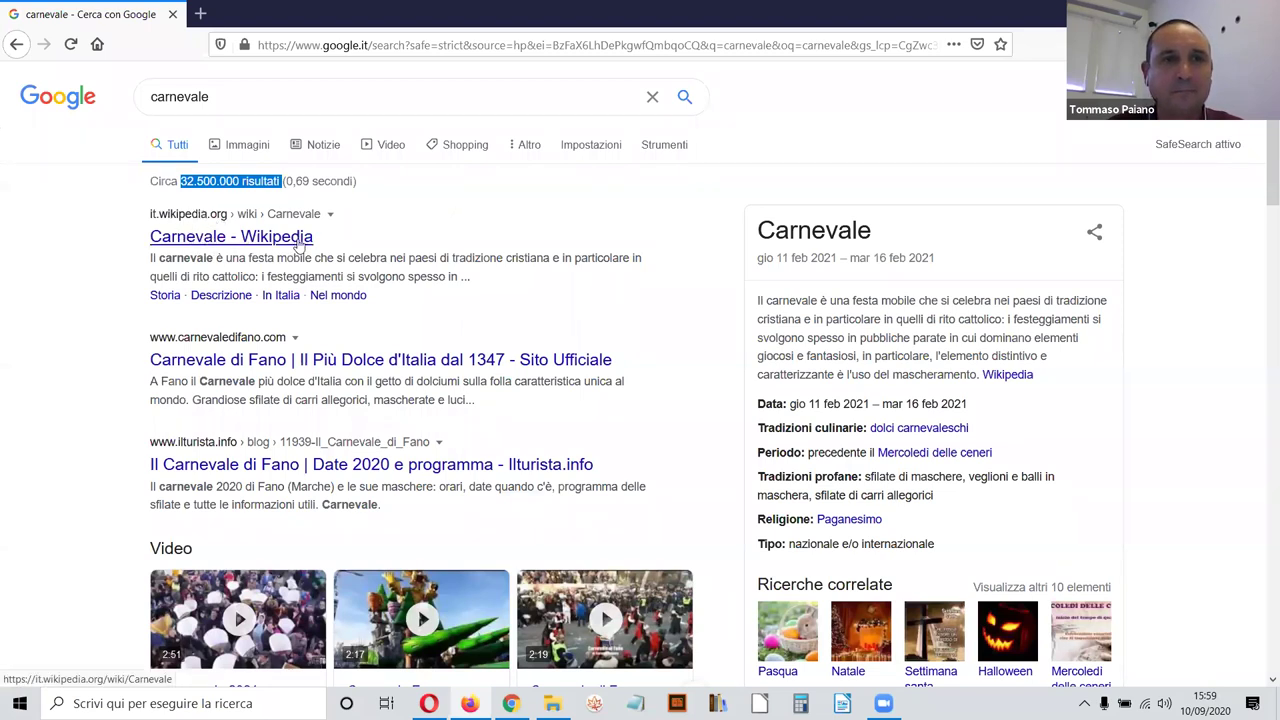
scroll(248, 250, "down", 1)
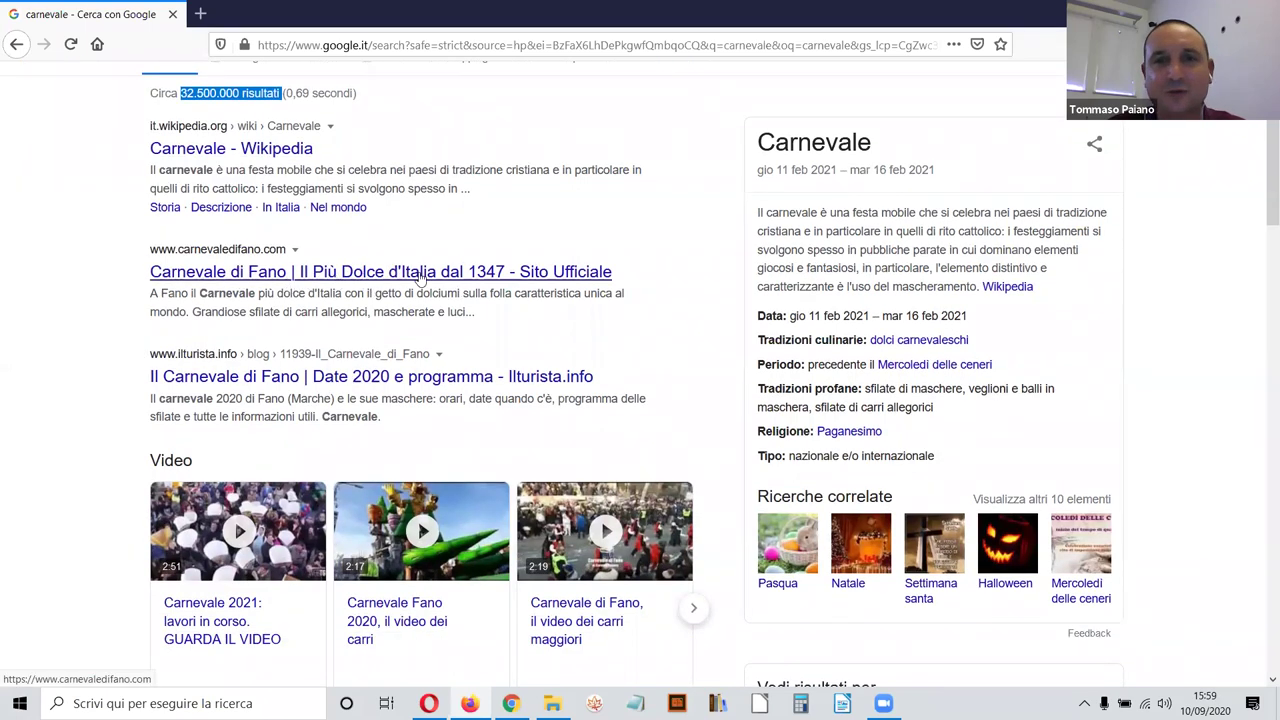
scroll(494, 273, "up", 1)
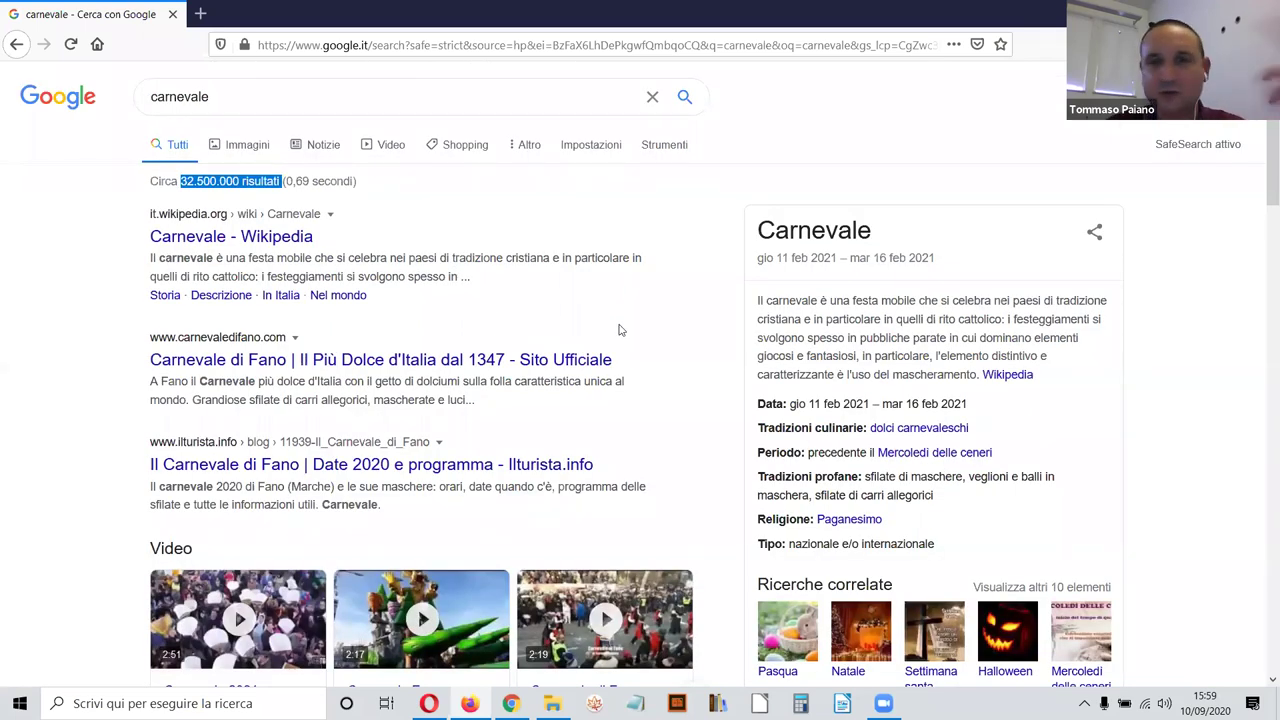
scroll(632, 305, "down", 1)
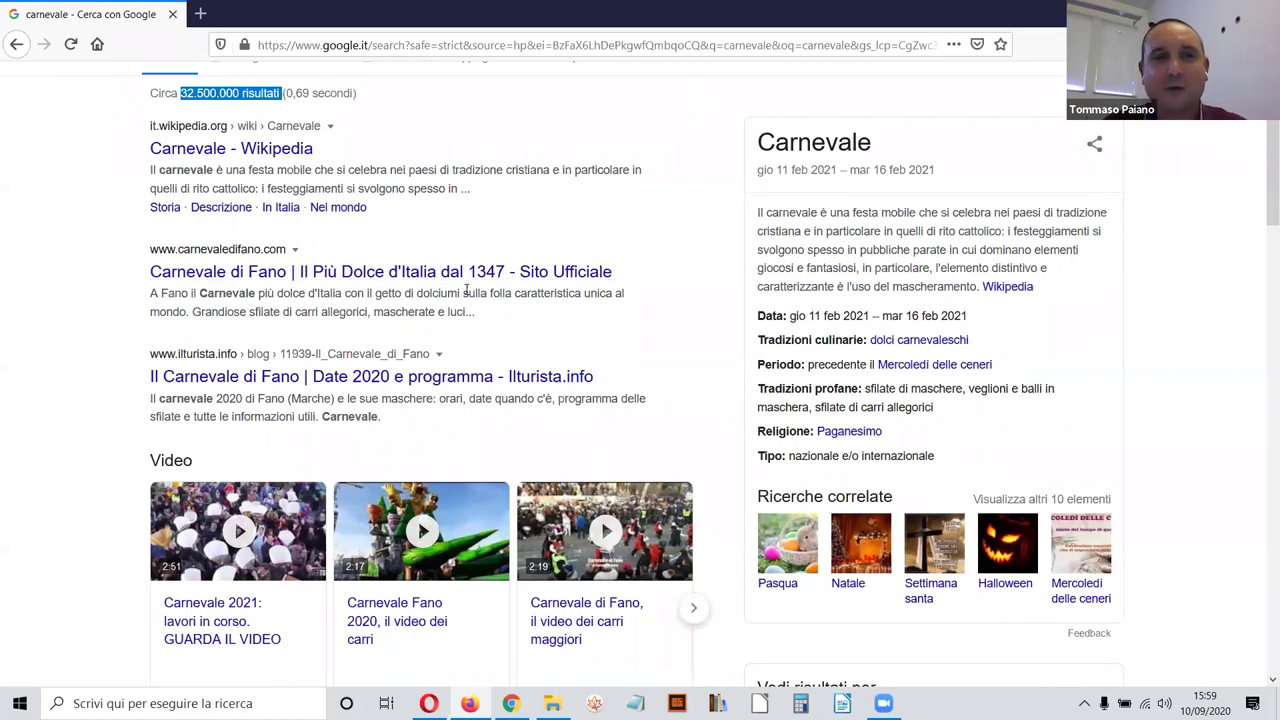
scroll(469, 295, "up", 1)
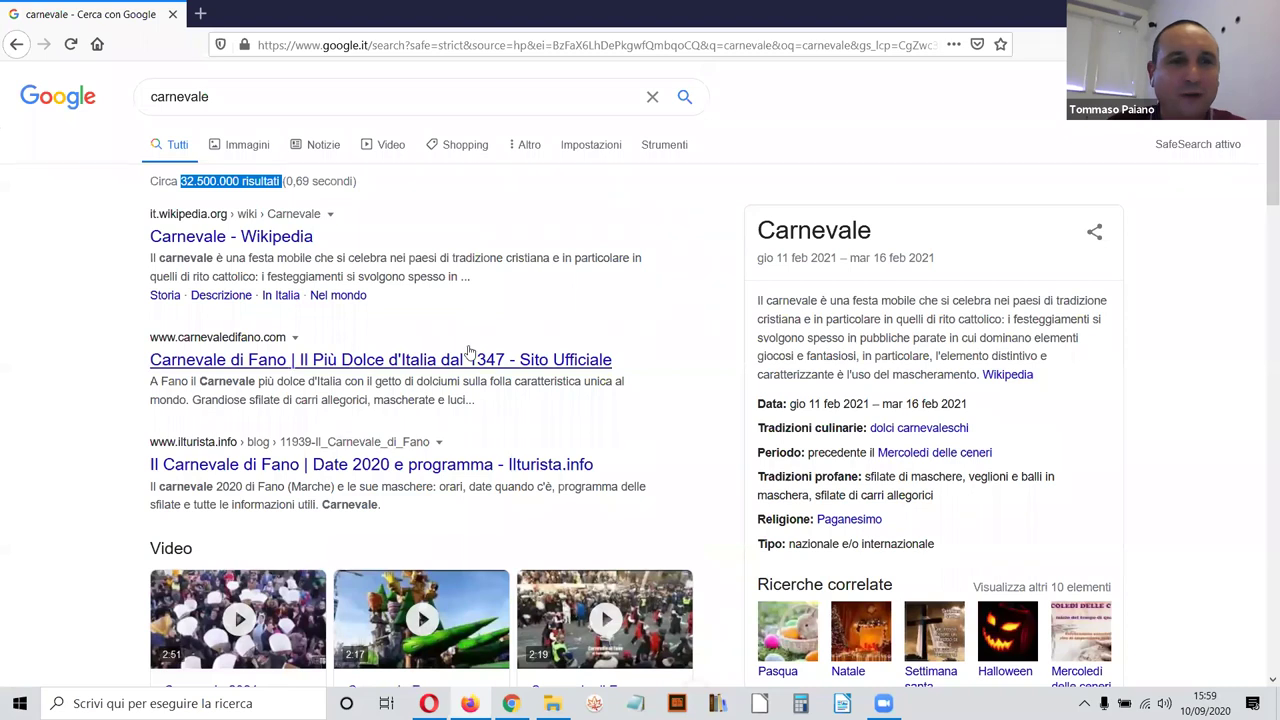
scroll(628, 357, "down", 1)
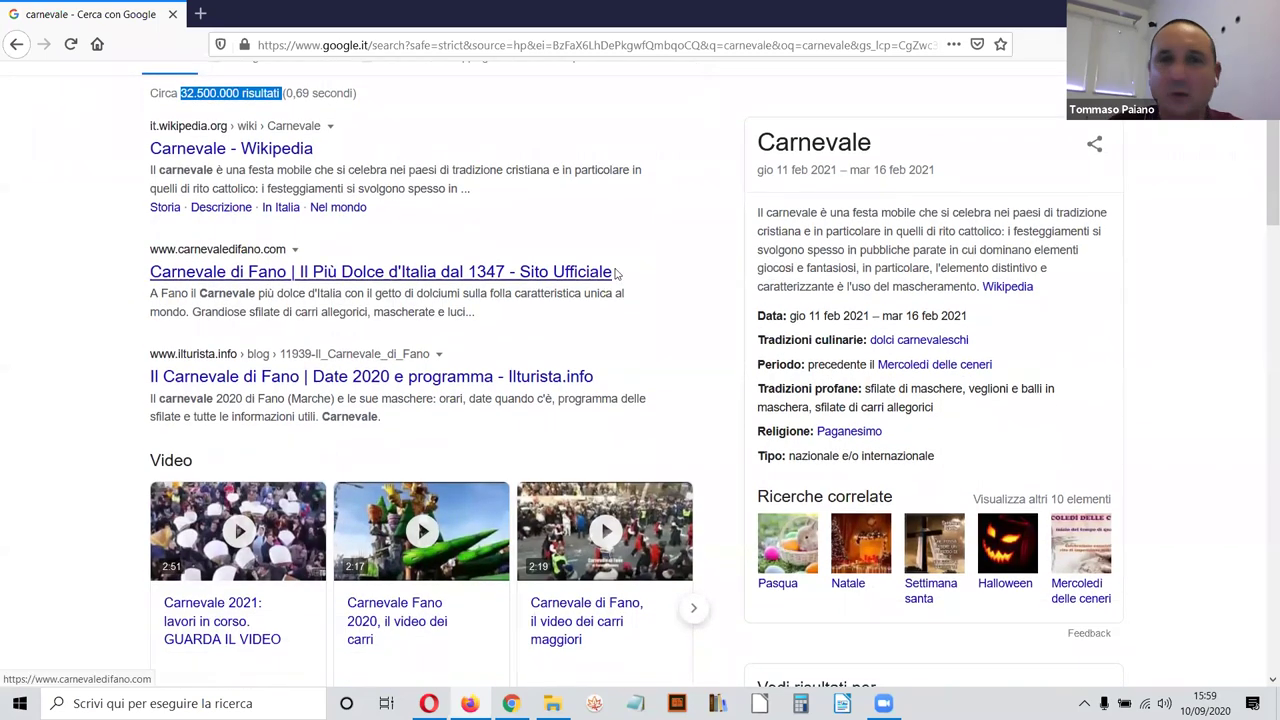
Step: Look through the whole first results page, including the videos, main news, map places, related questions, related searches and further result pages
scroll(503, 200, "down", 4)
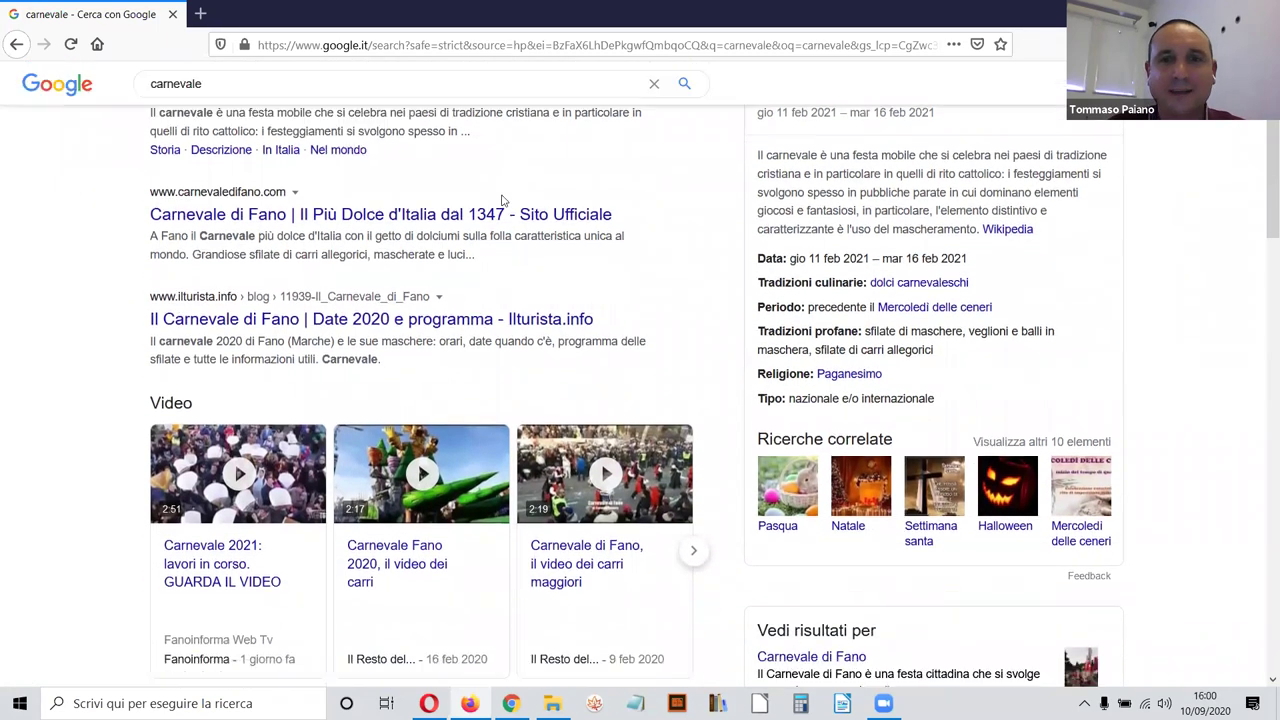
scroll(503, 200, "down", 7)
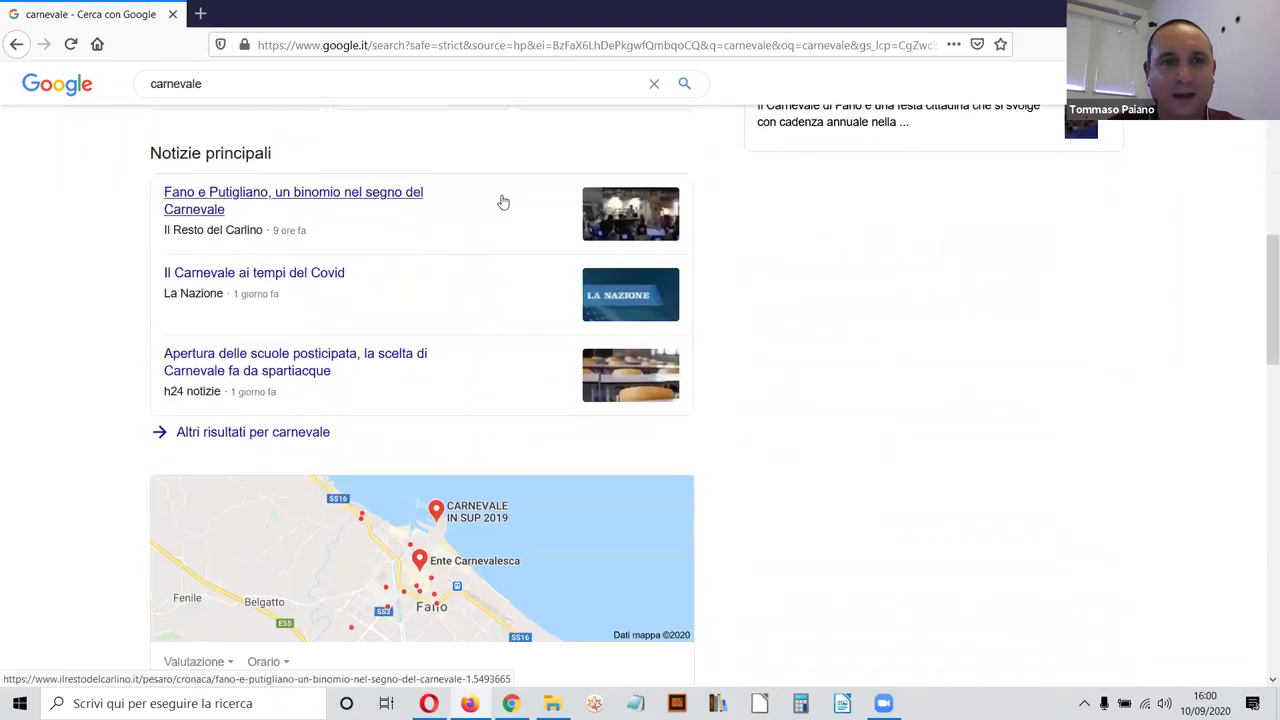
scroll(503, 200, "down", 3)
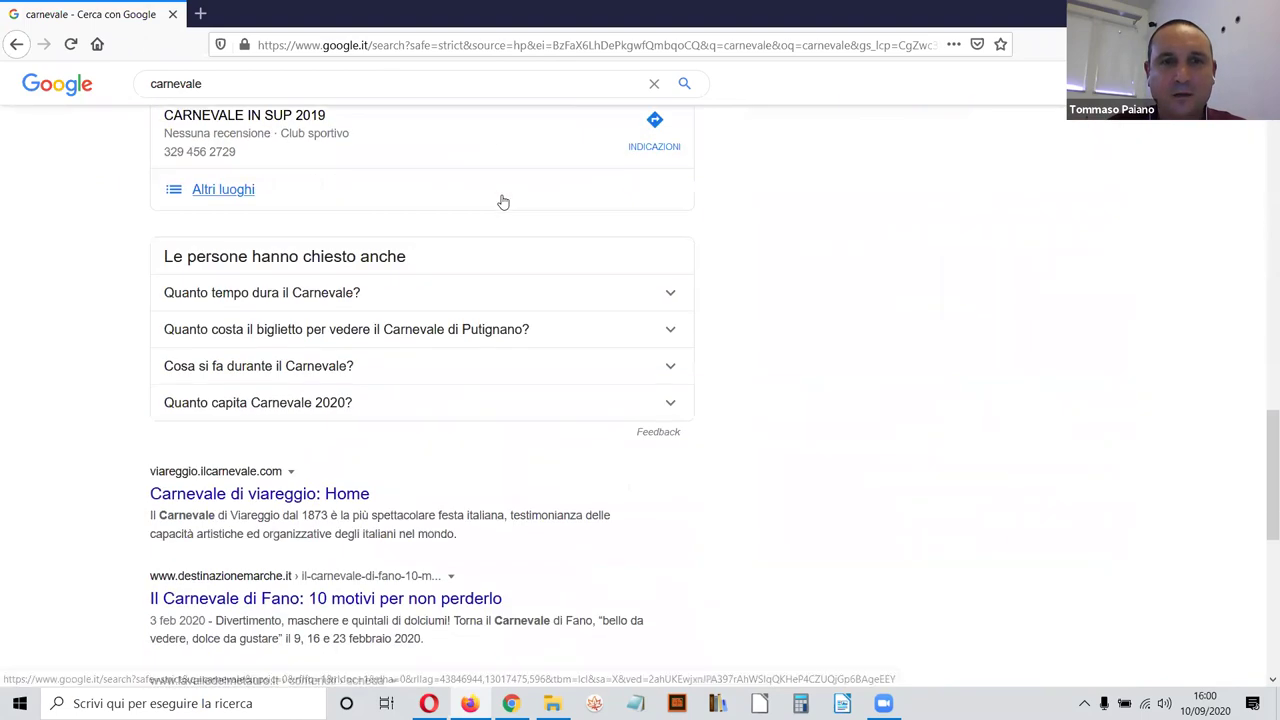
scroll(505, 200, "up", 10)
scroll(517, 199, "up", 7)
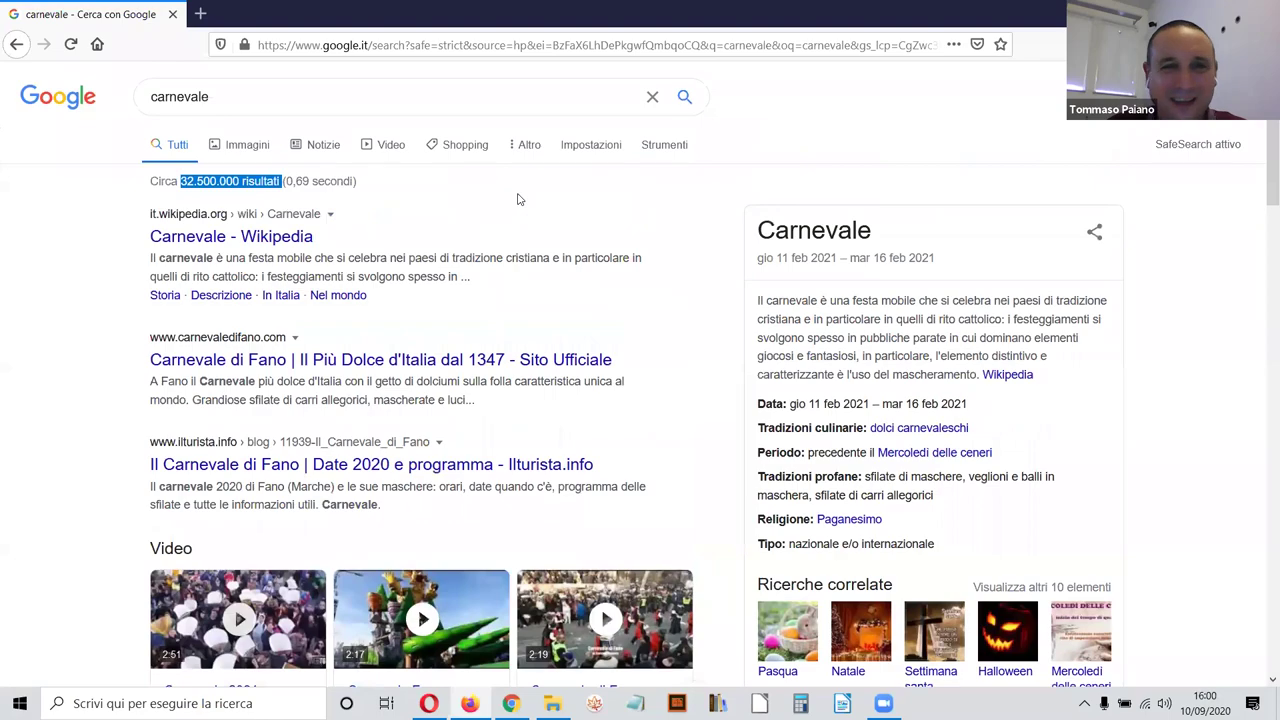
scroll(517, 199, "down", 3)
scroll(517, 199, "up", 2)
scroll(434, 243, "down", 3)
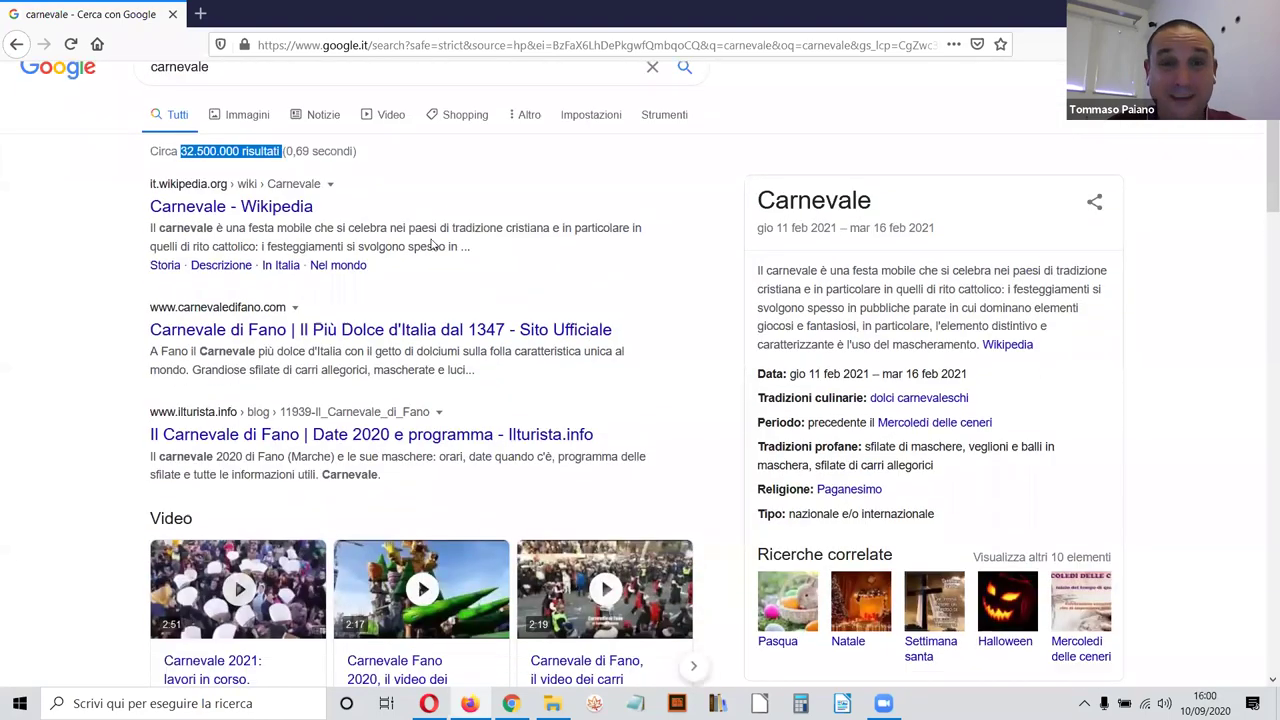
scroll(421, 352, "down", 7)
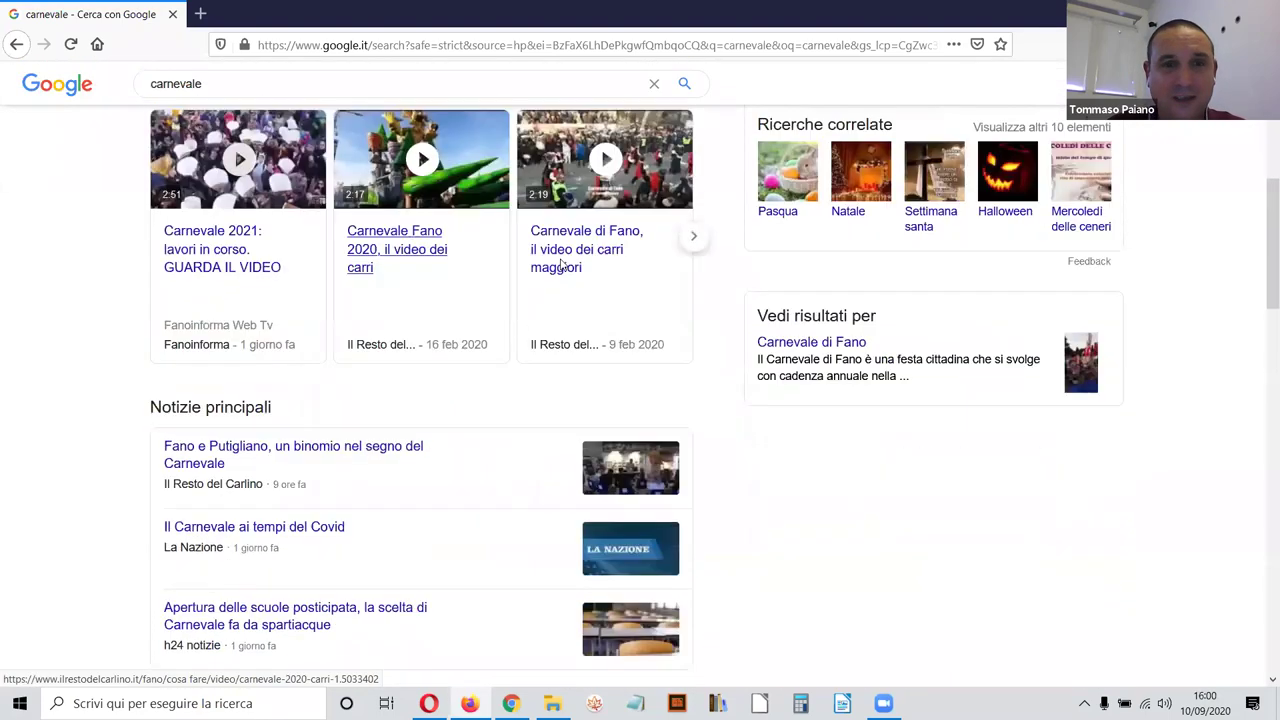
scroll(538, 267, "down", 5)
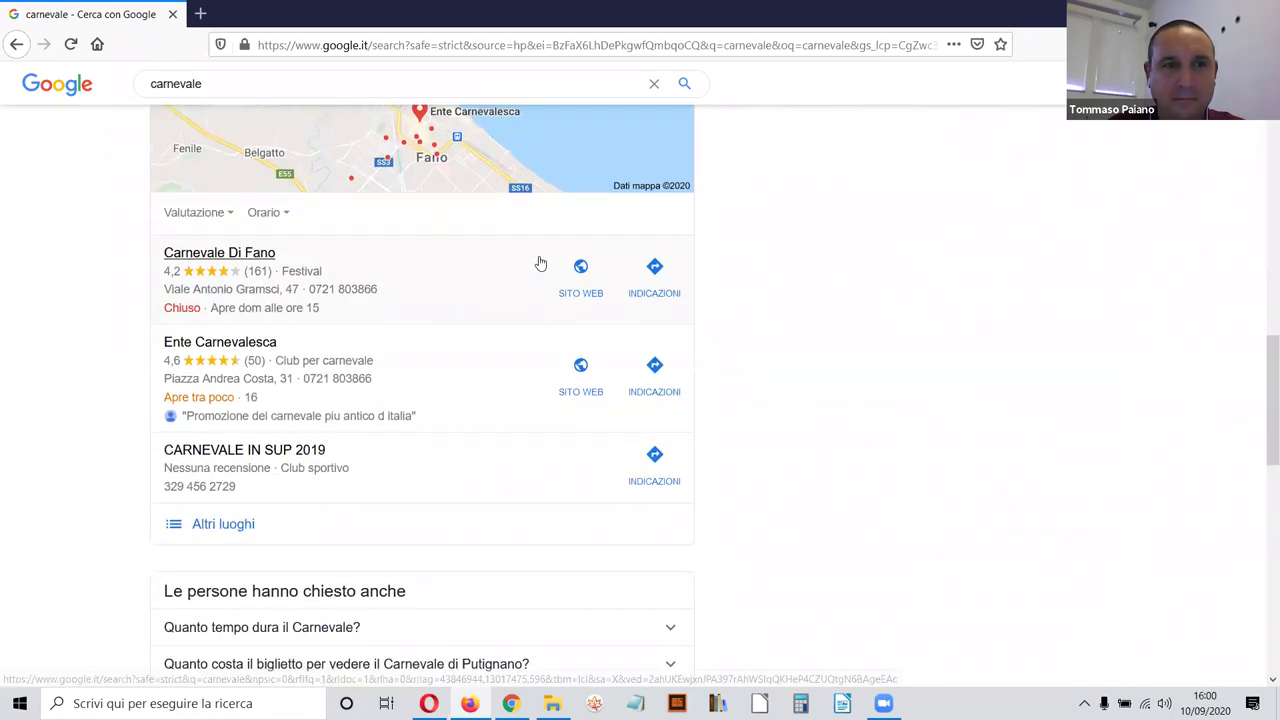
scroll(451, 259, "down", 5)
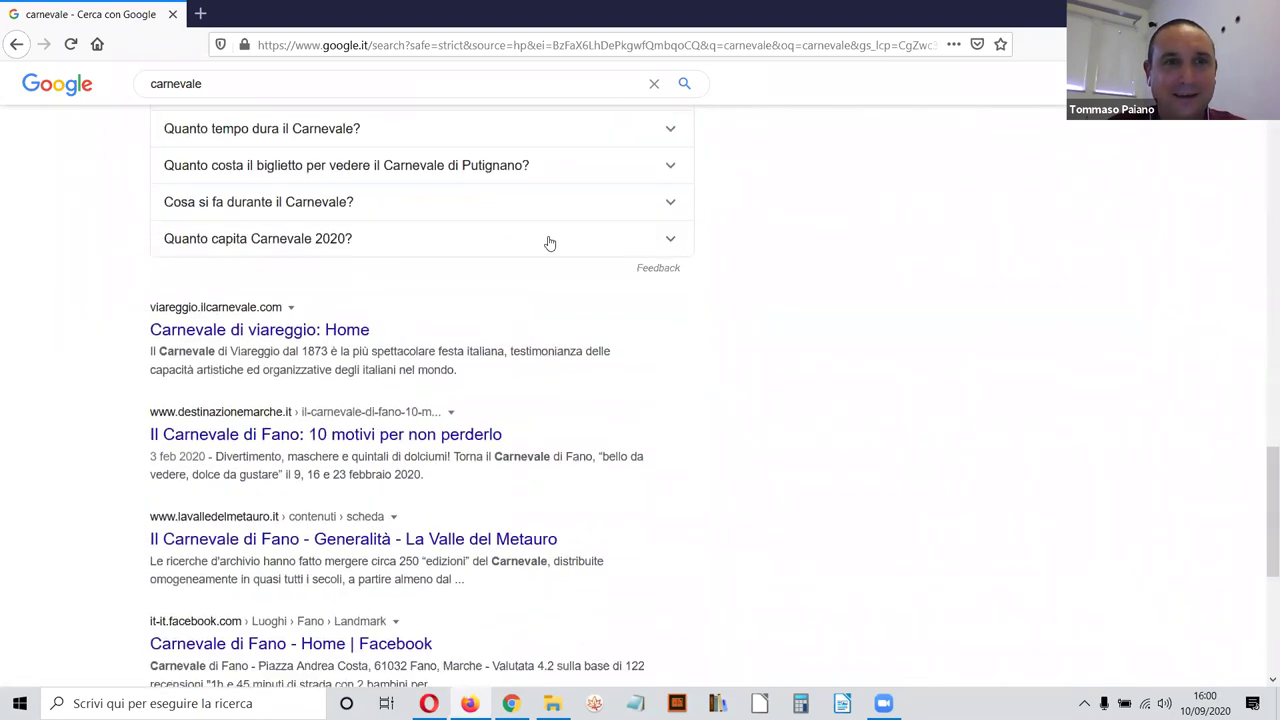
scroll(545, 255, "down", 3)
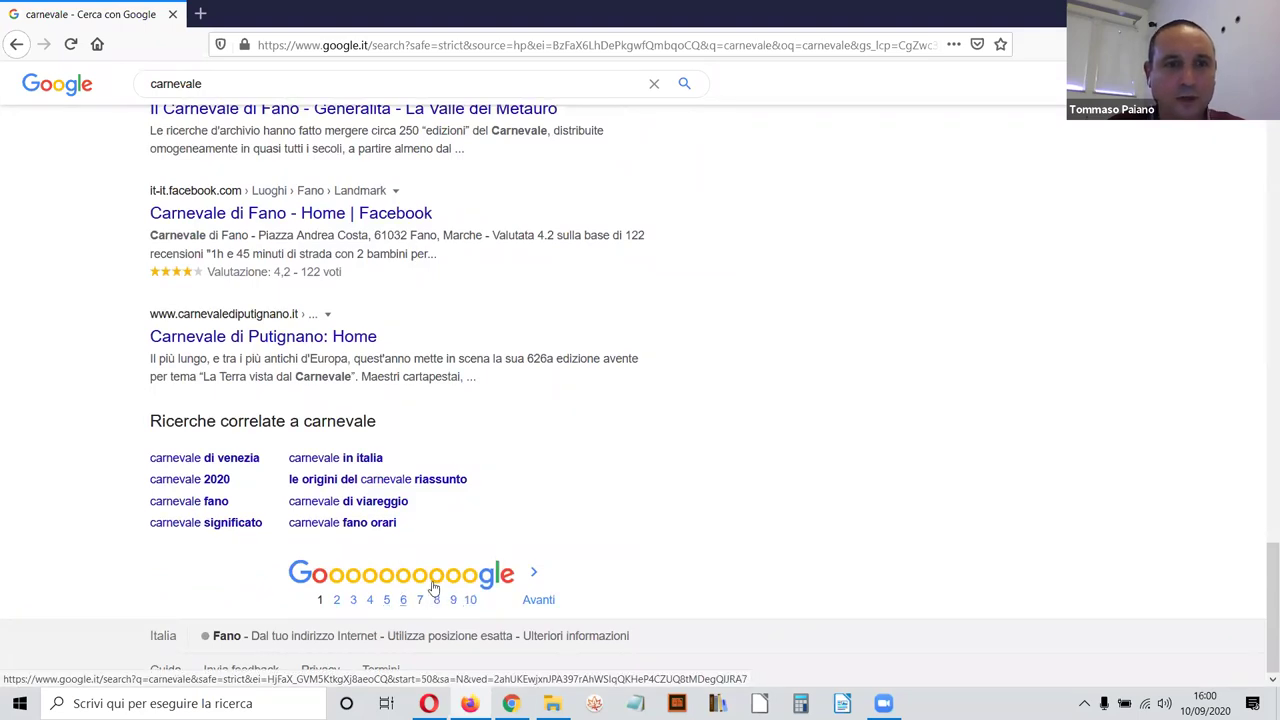
scroll(568, 482, "up", 15)
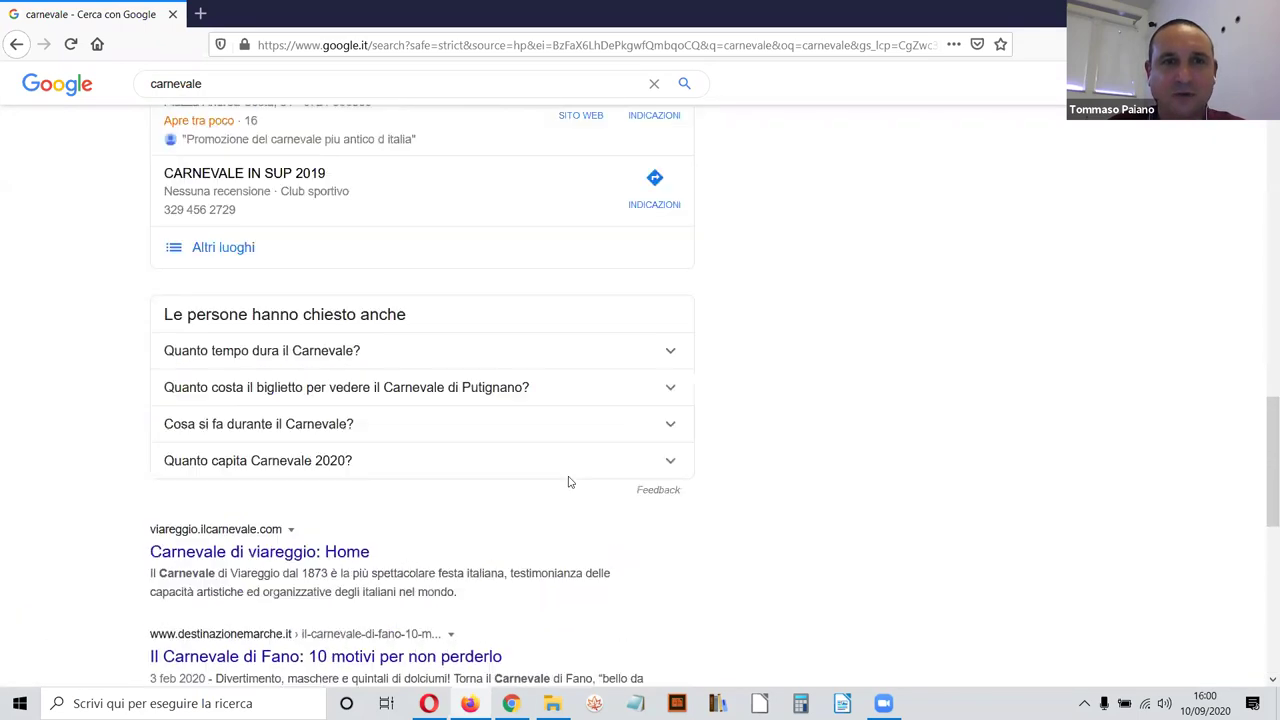
scroll(568, 482, "up", 6)
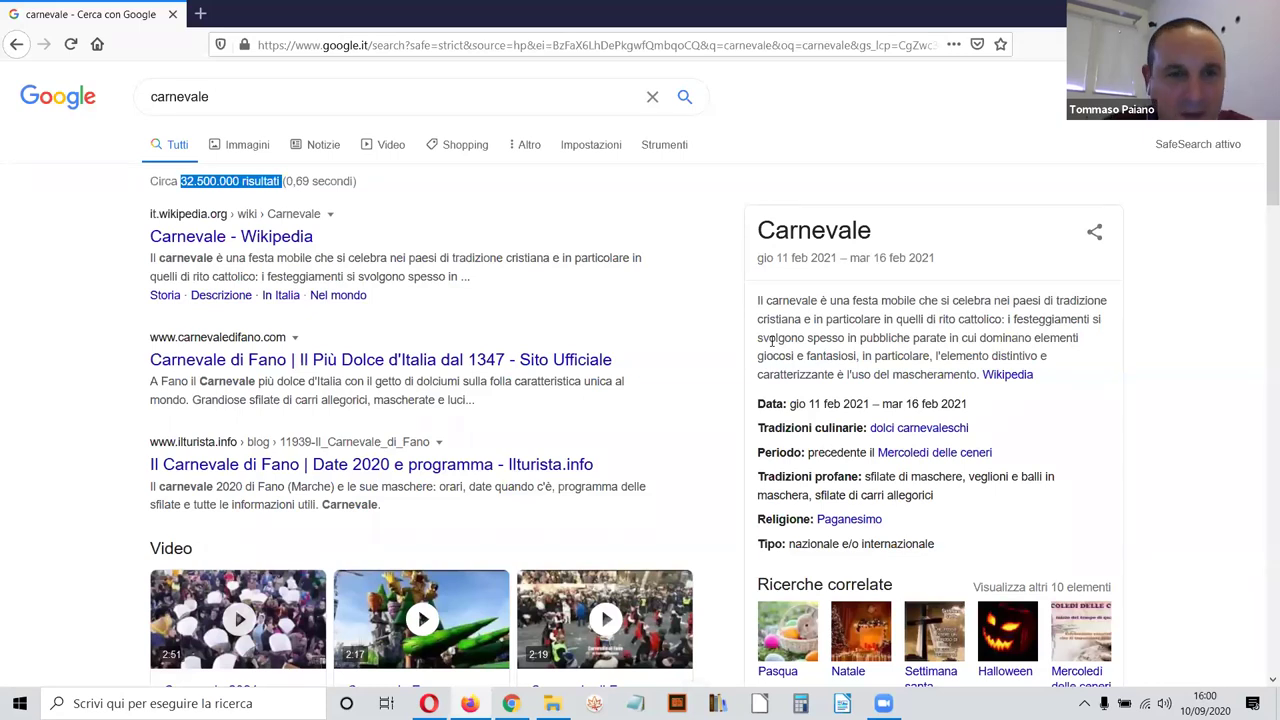
Step: Open the "Carnevale - Wikipedia" article from the search results
scroll(771, 340, "down", 1)
scroll(771, 340, "up", 1)
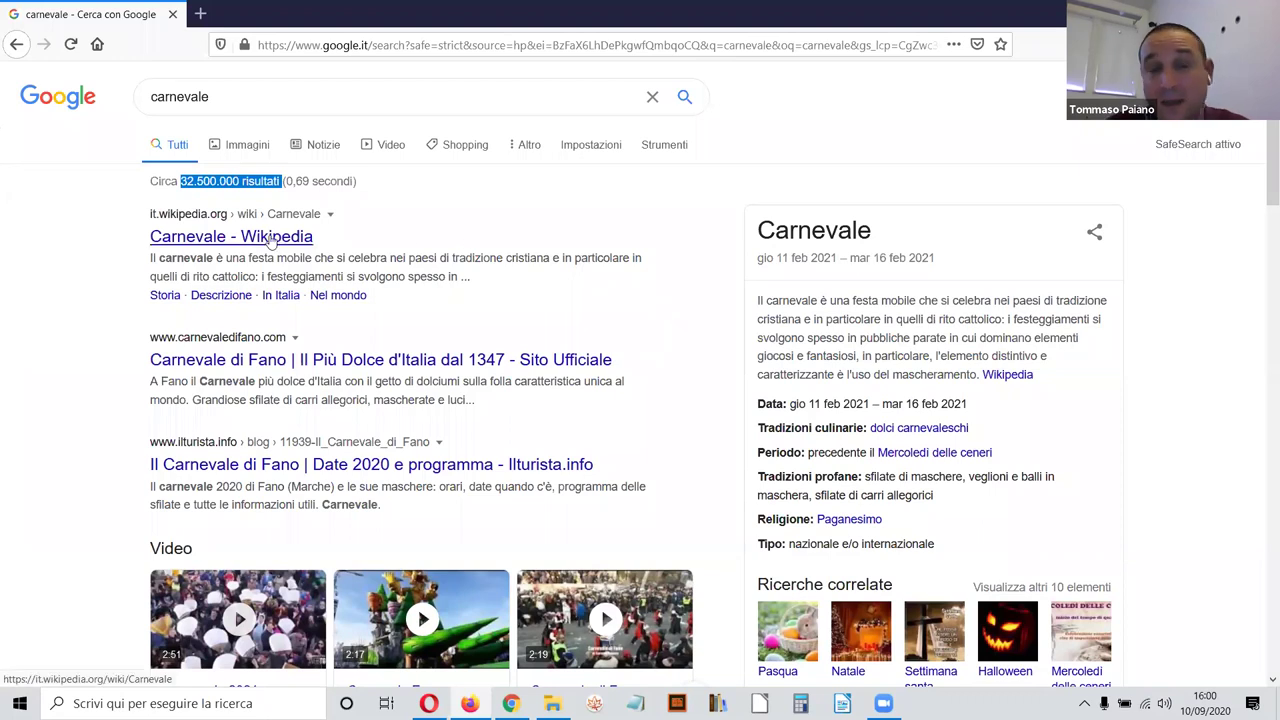
left_click(270, 240)
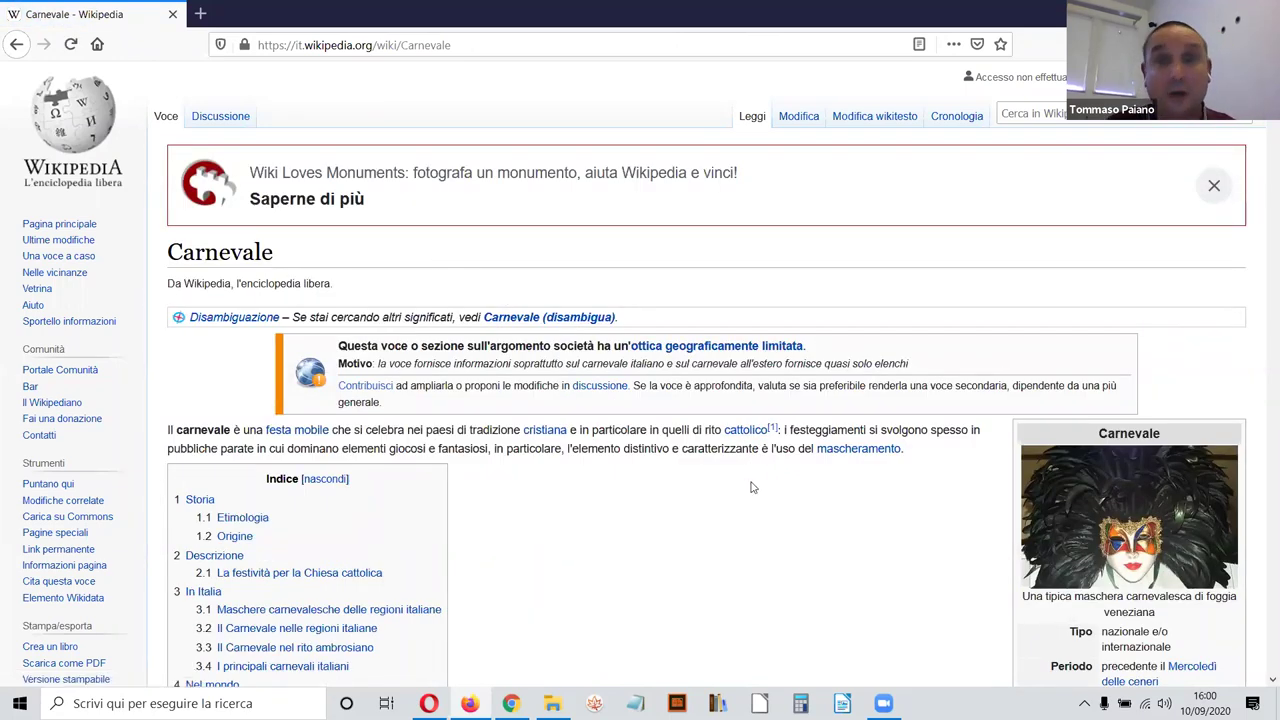
Step: Examine the Carnevale article from its introduction and index through the sections Storia, Descrizione, In Italia and Nel mondo, returning to its beginning
scroll(760, 475, "down", 1)
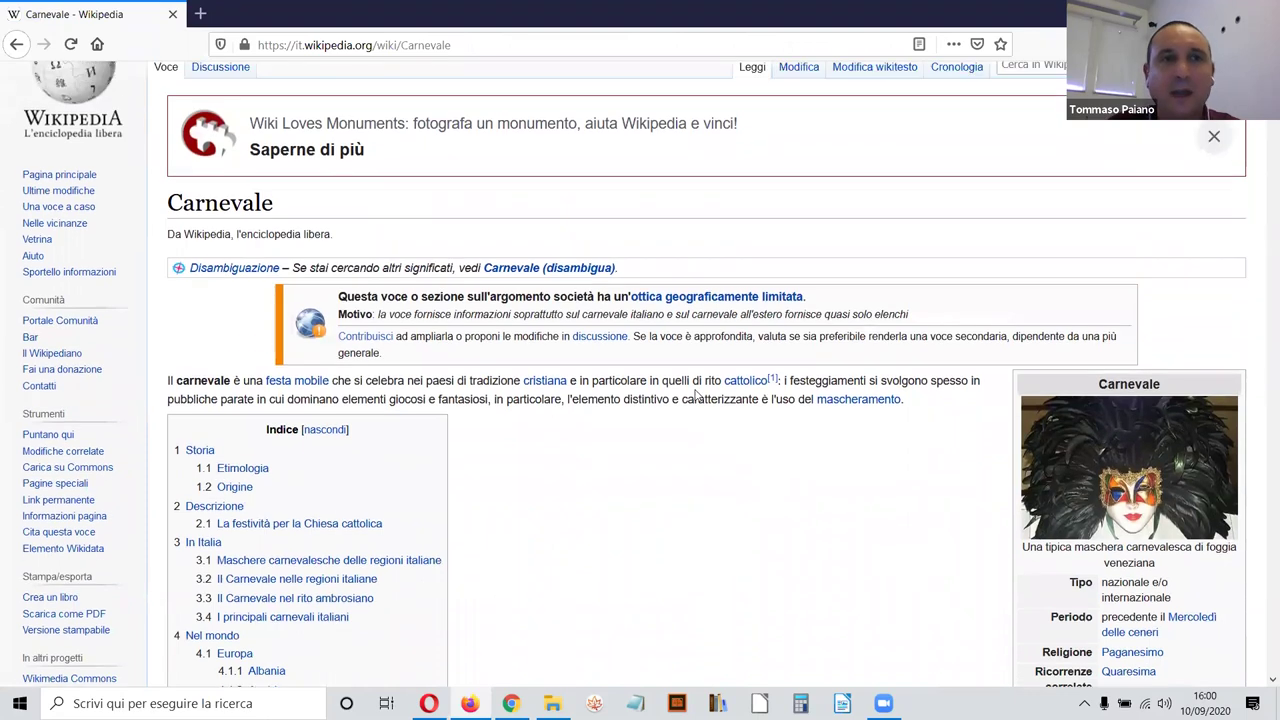
scroll(695, 395, "up", 1)
scroll(651, 306, "down", 2)
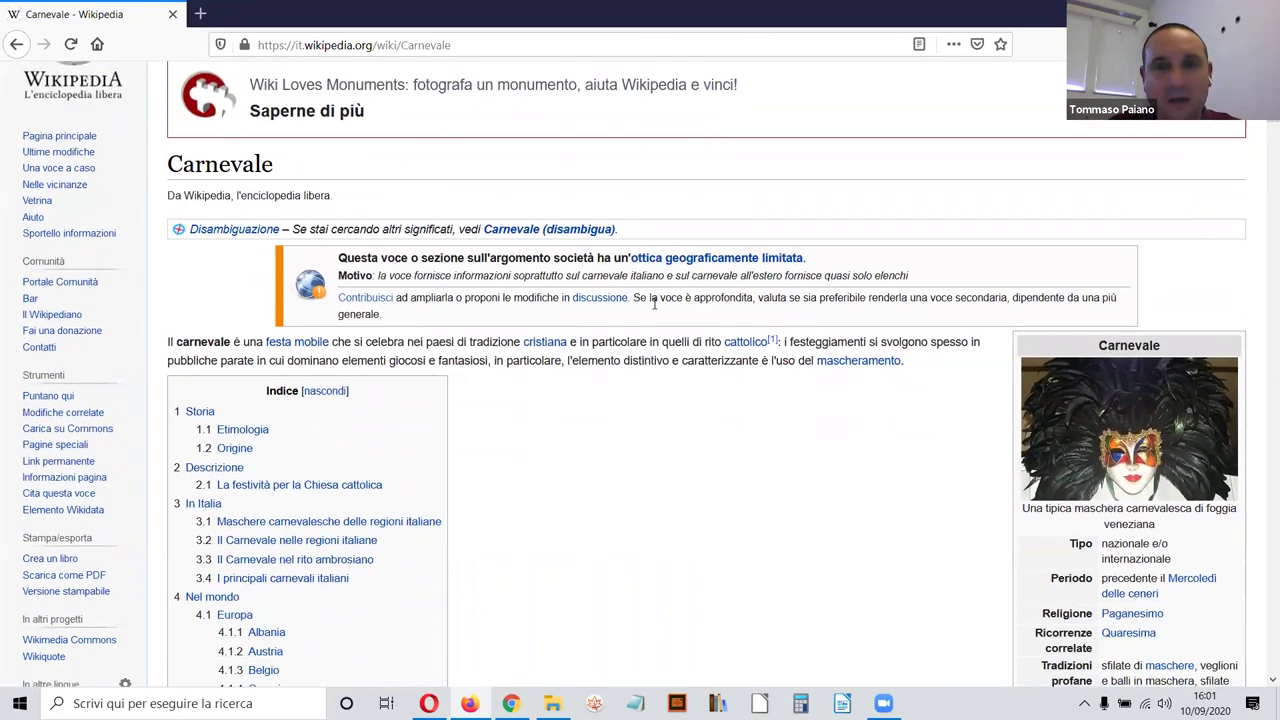
scroll(655, 303, "down", 14)
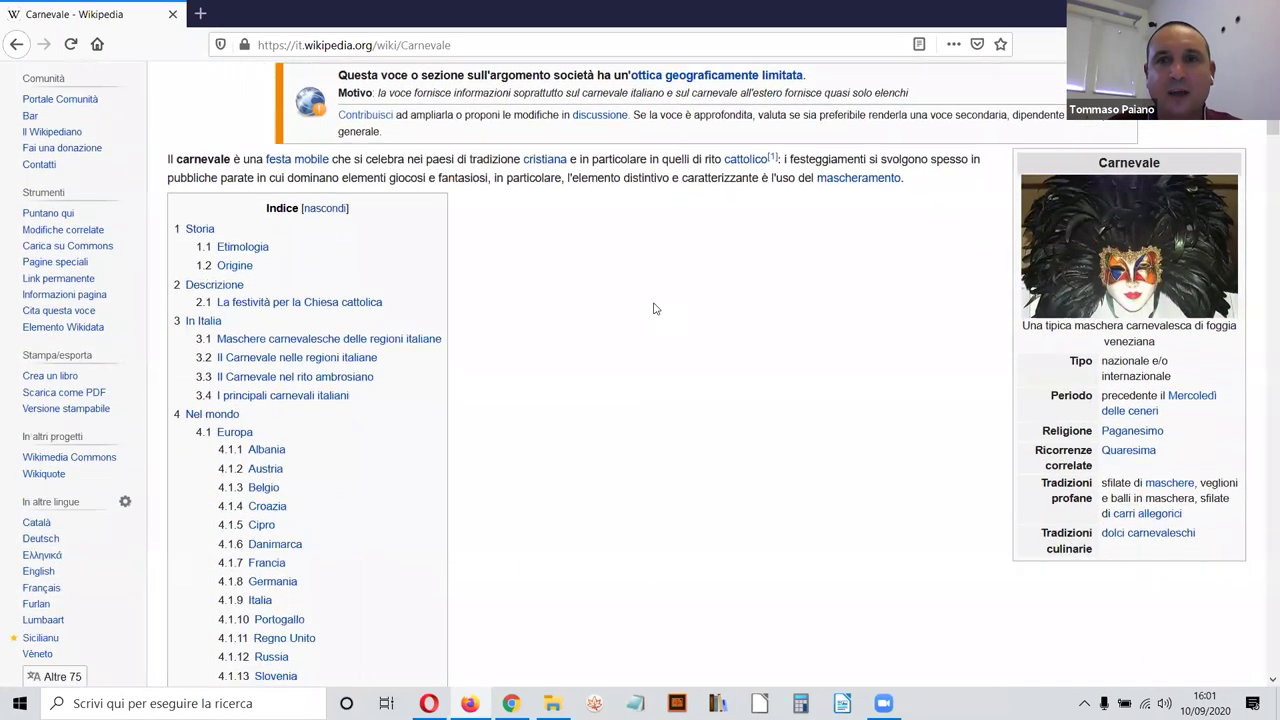
scroll(656, 308, "down", 9)
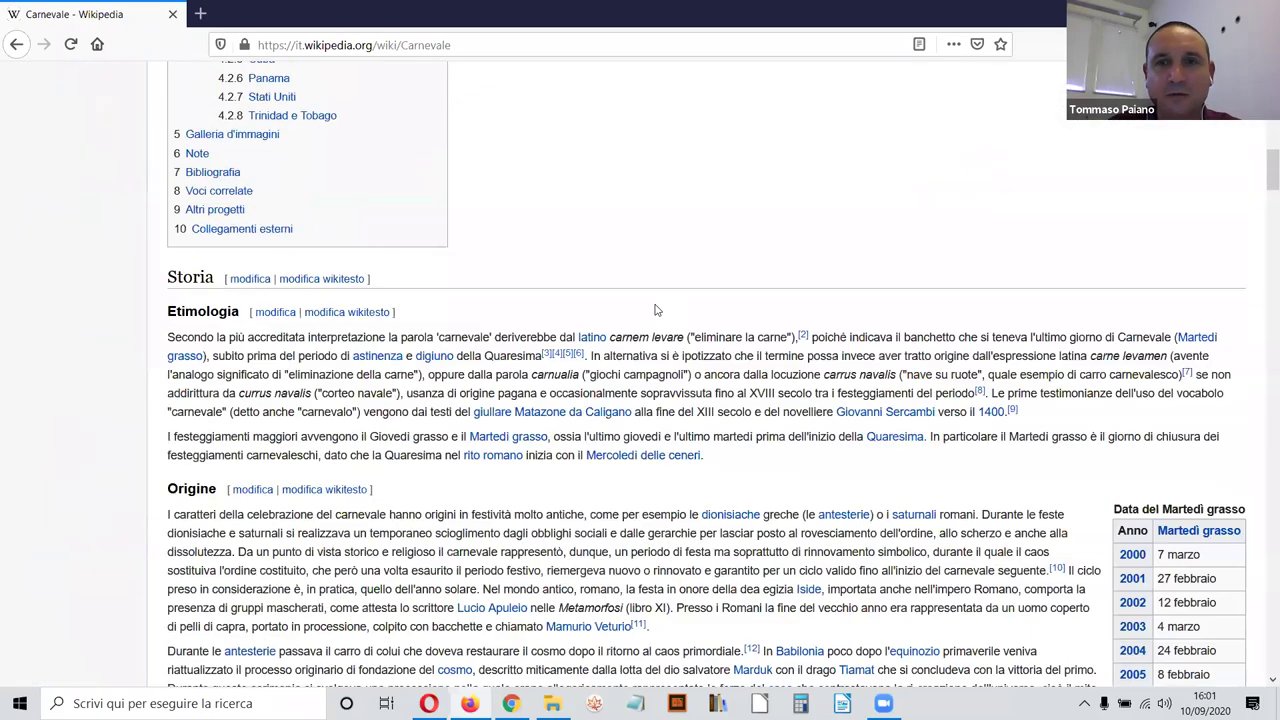
scroll(656, 303, "down", 10)
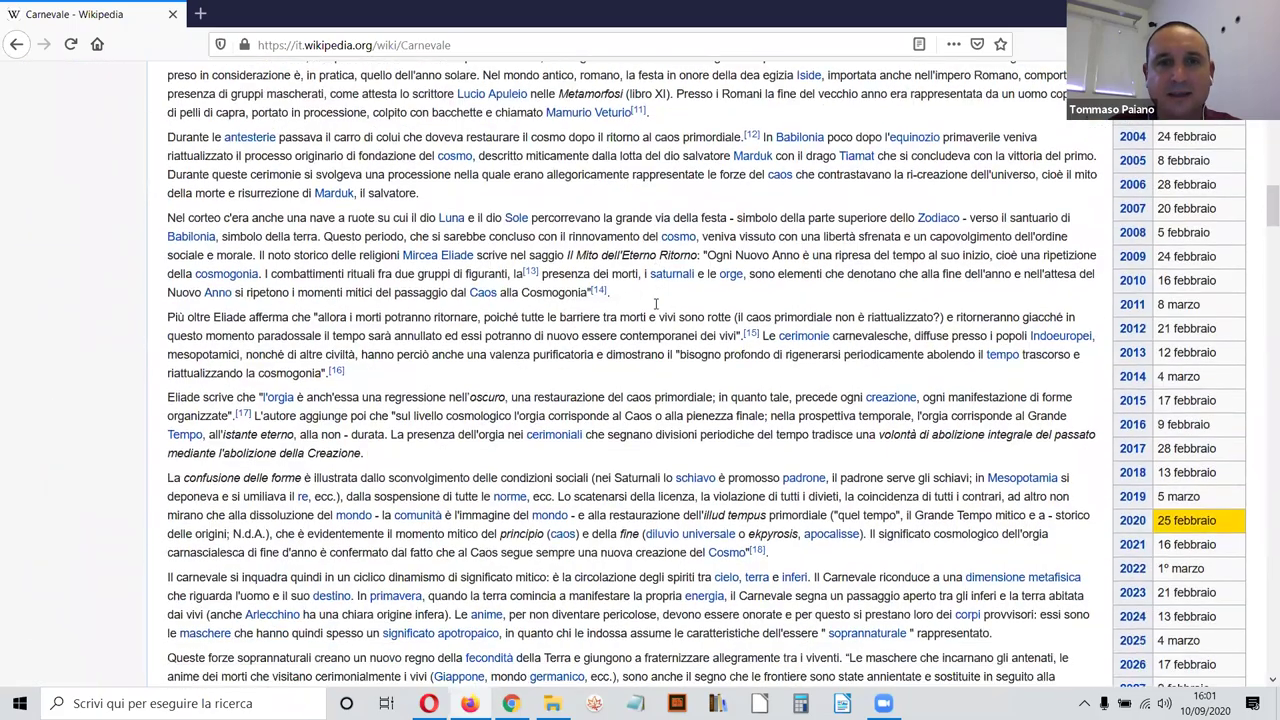
scroll(656, 303, "down", 15)
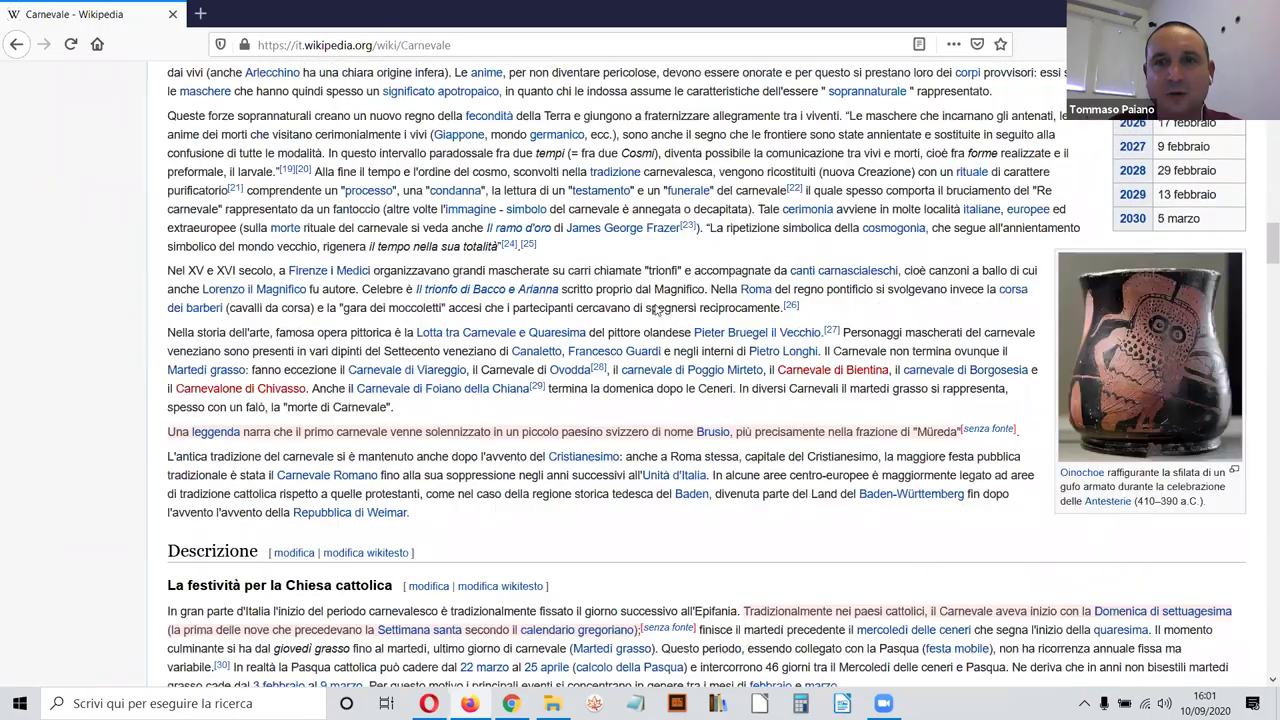
scroll(656, 308, "down", 10)
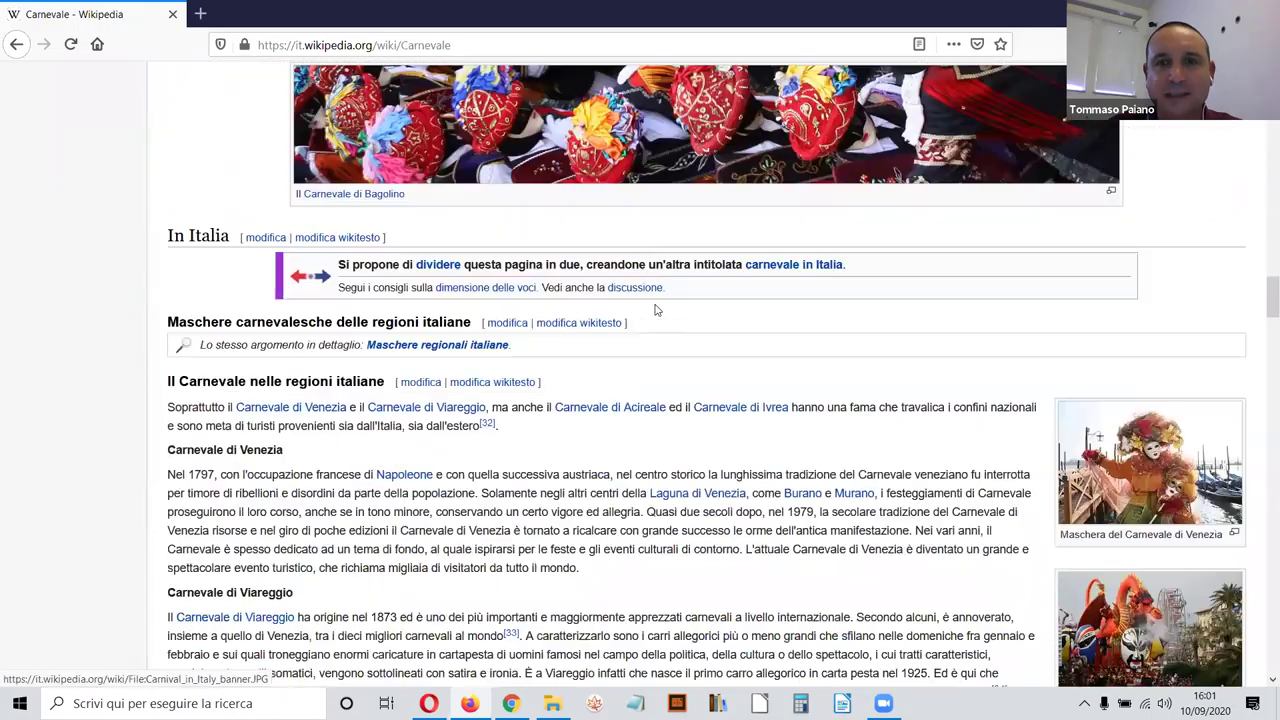
scroll(656, 310, "down", 2)
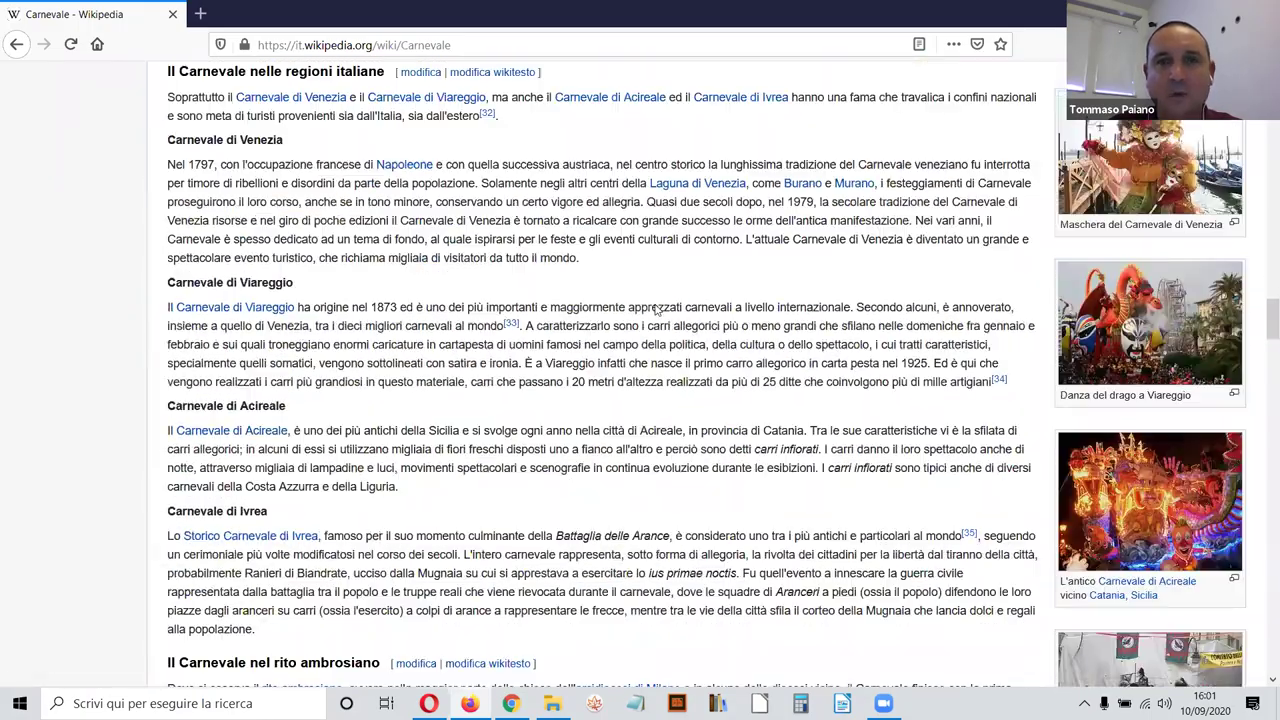
scroll(656, 310, "down", 20)
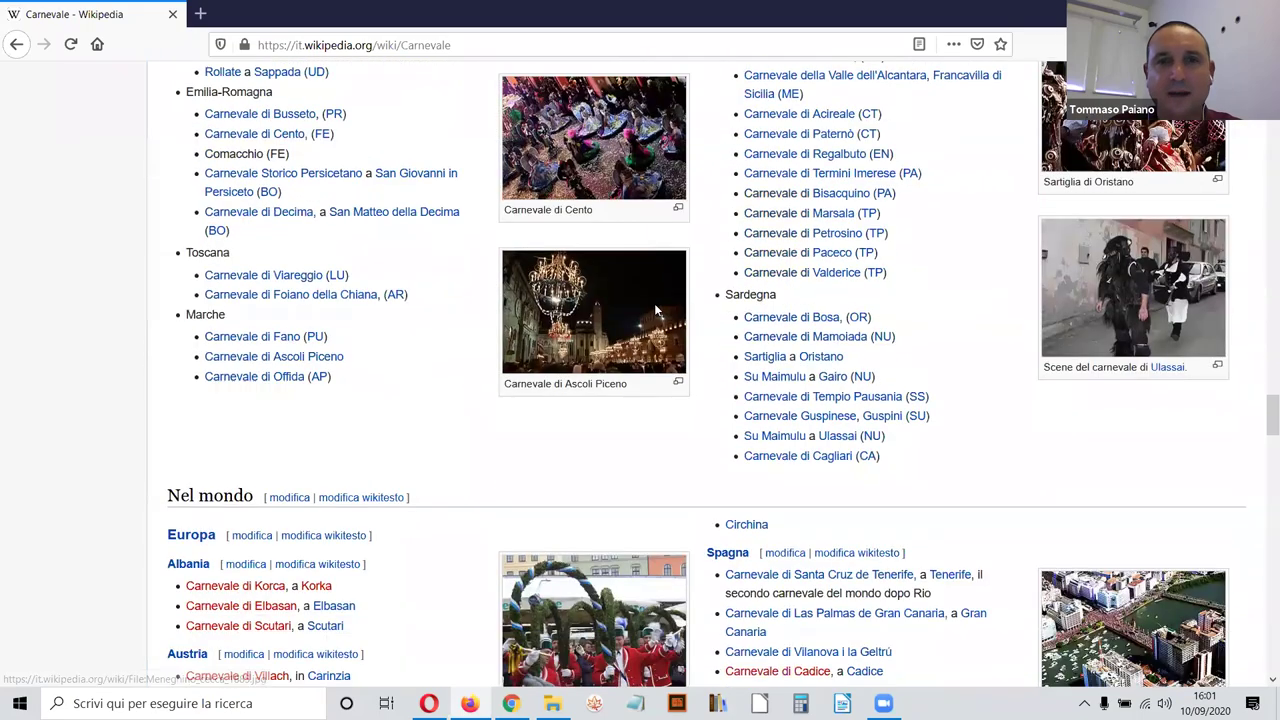
scroll(654, 310, "down", 19)
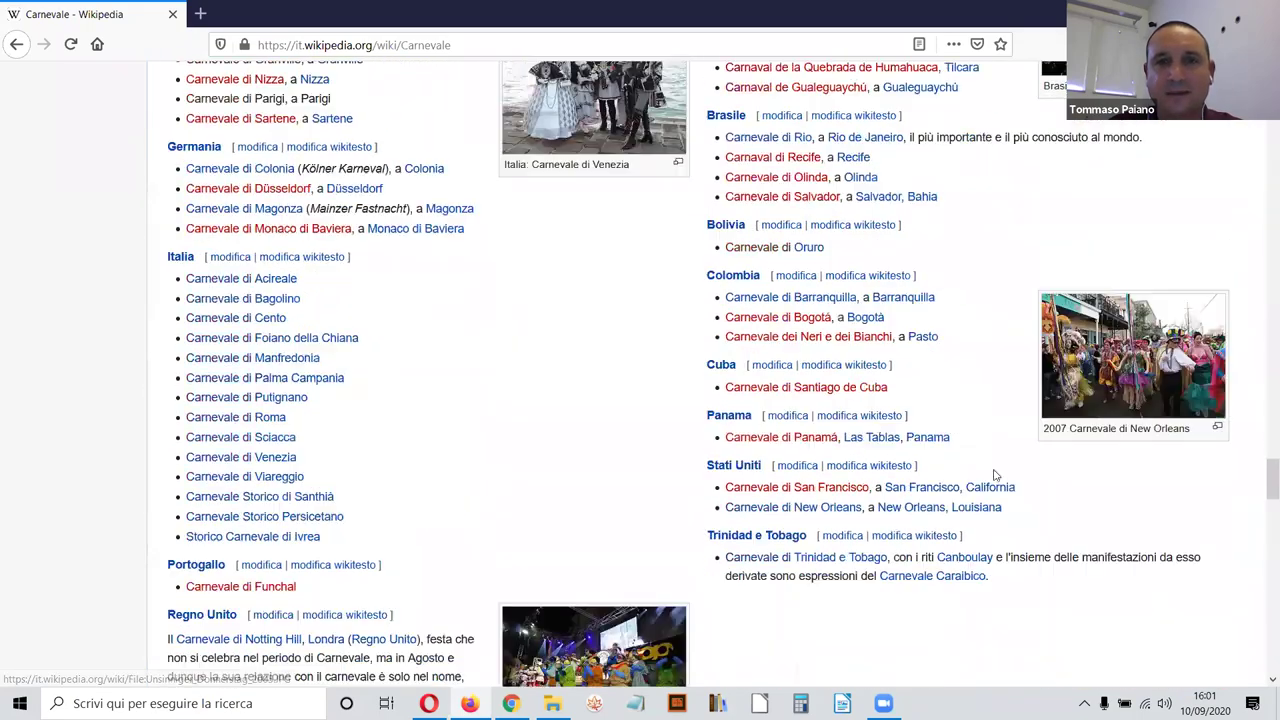
scroll(995, 475, "down", 9)
scroll(1257, 363, "up", 10)
scroll(1262, 135, "up", 20)
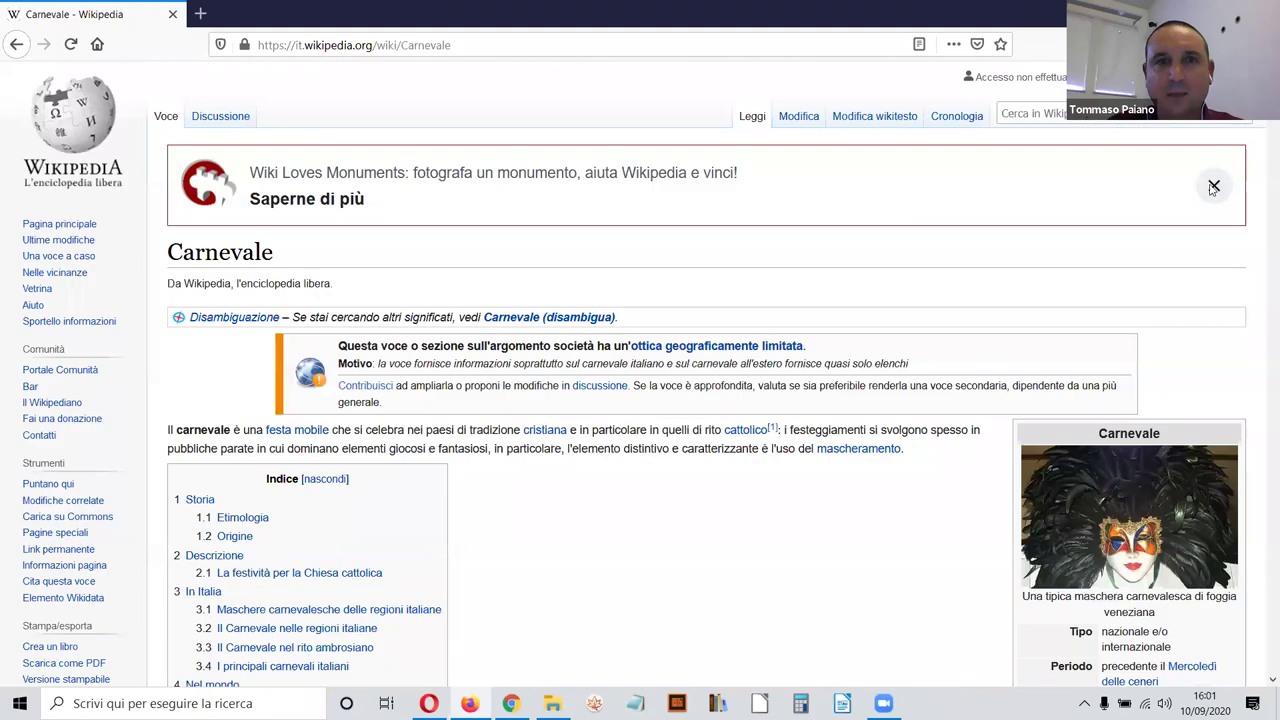
Step: Dismiss the Wiki Loves Monuments banner and examine the Carnevale article's index and Storia section, returning to the article's beginning
left_click(1213, 187)
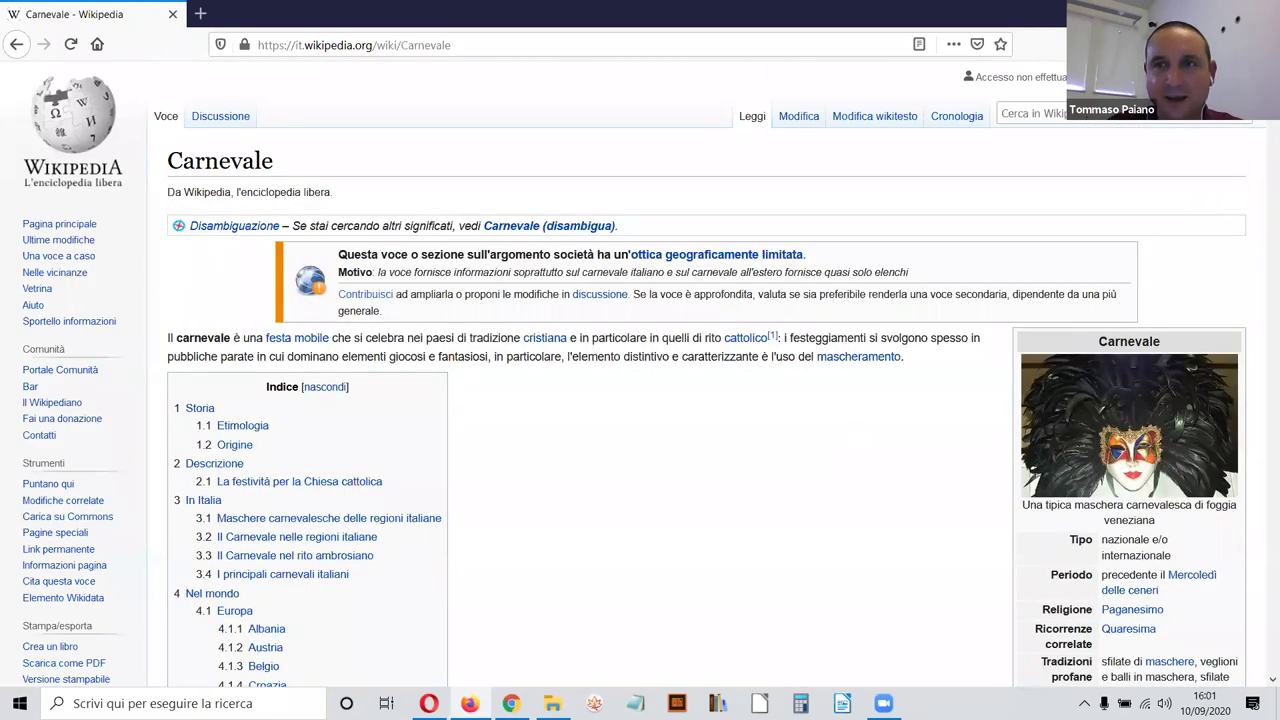
scroll(635, 374, "down", 1)
scroll(906, 320, "down", 2)
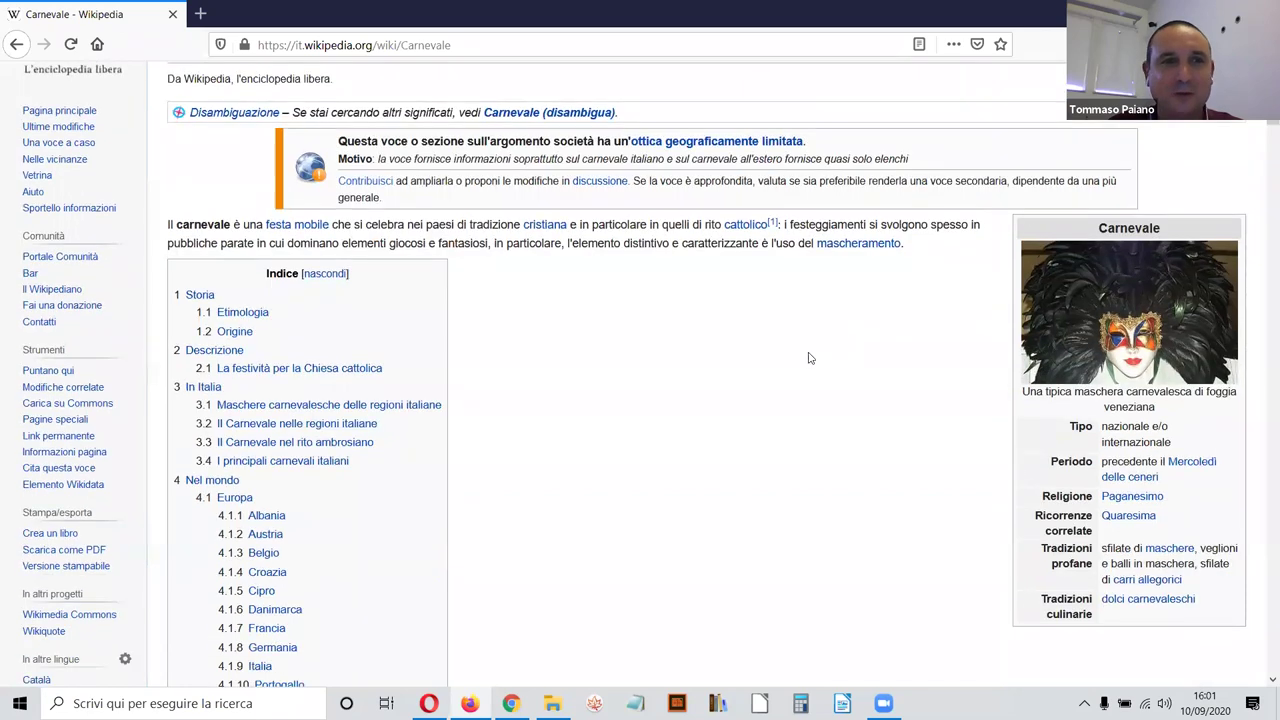
scroll(811, 357, "down", 2)
scroll(220, 300, "down", 4)
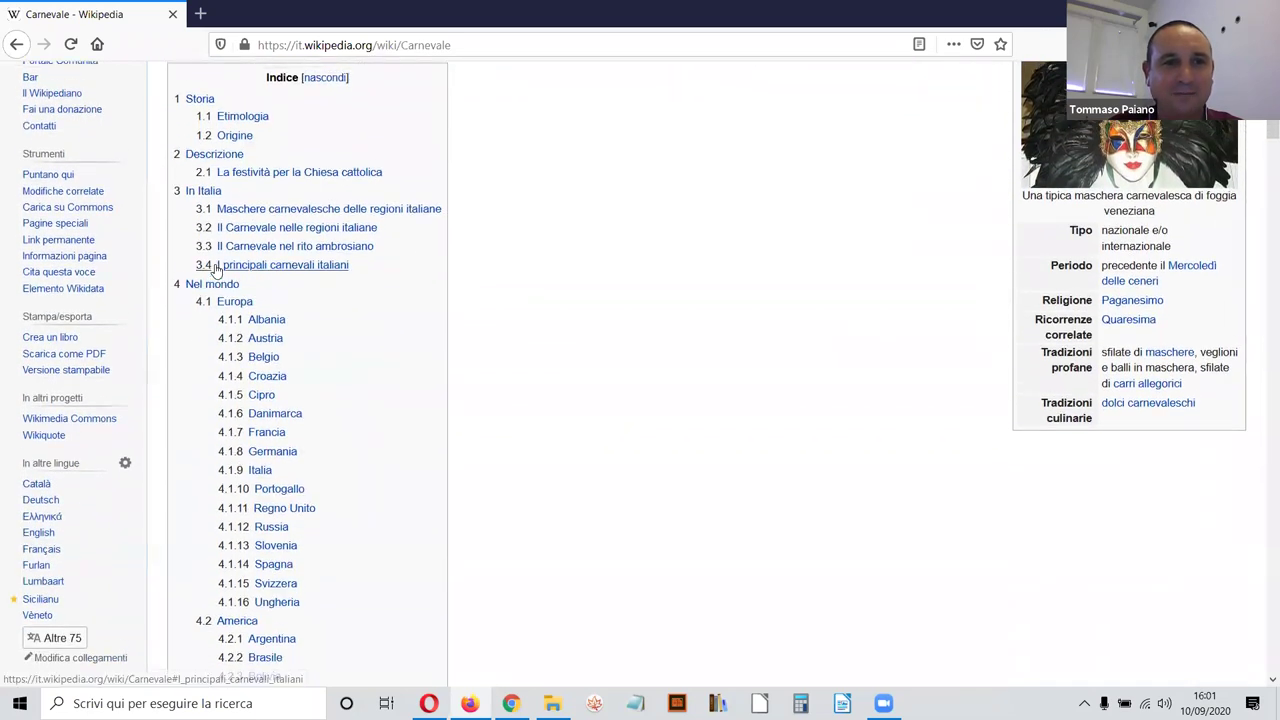
scroll(241, 330, "down", 6)
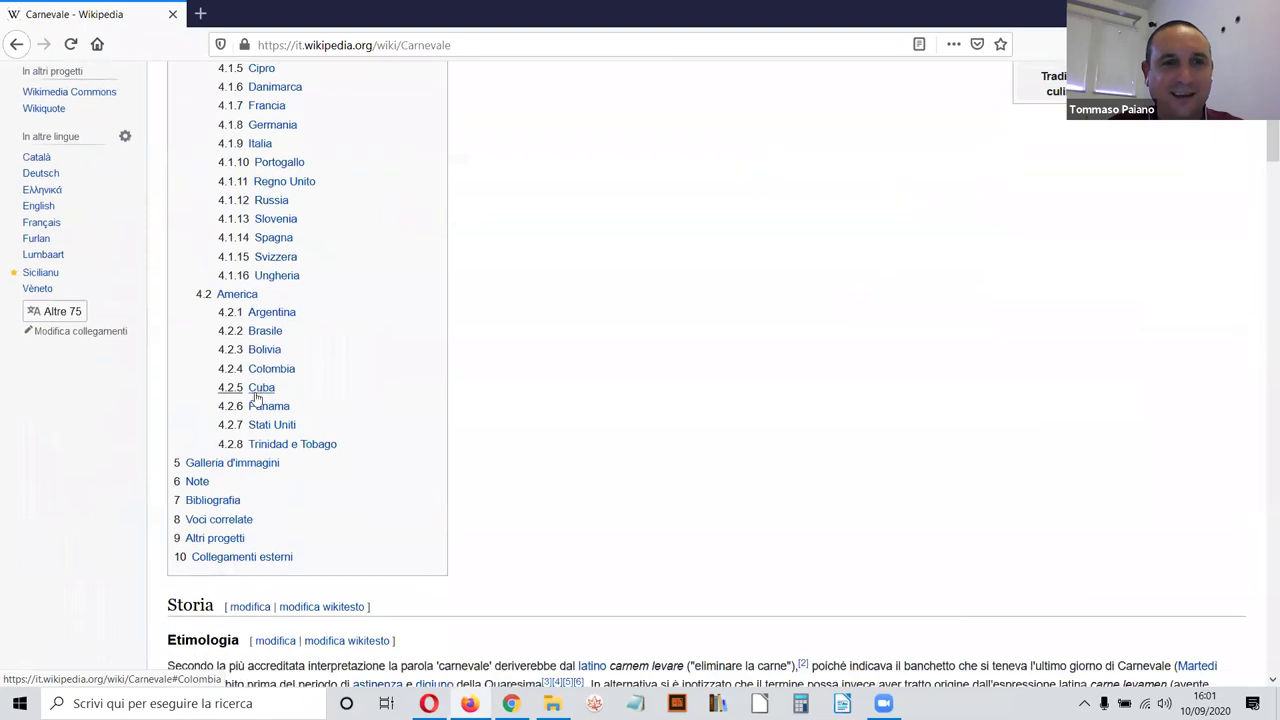
scroll(240, 380, "down", 3)
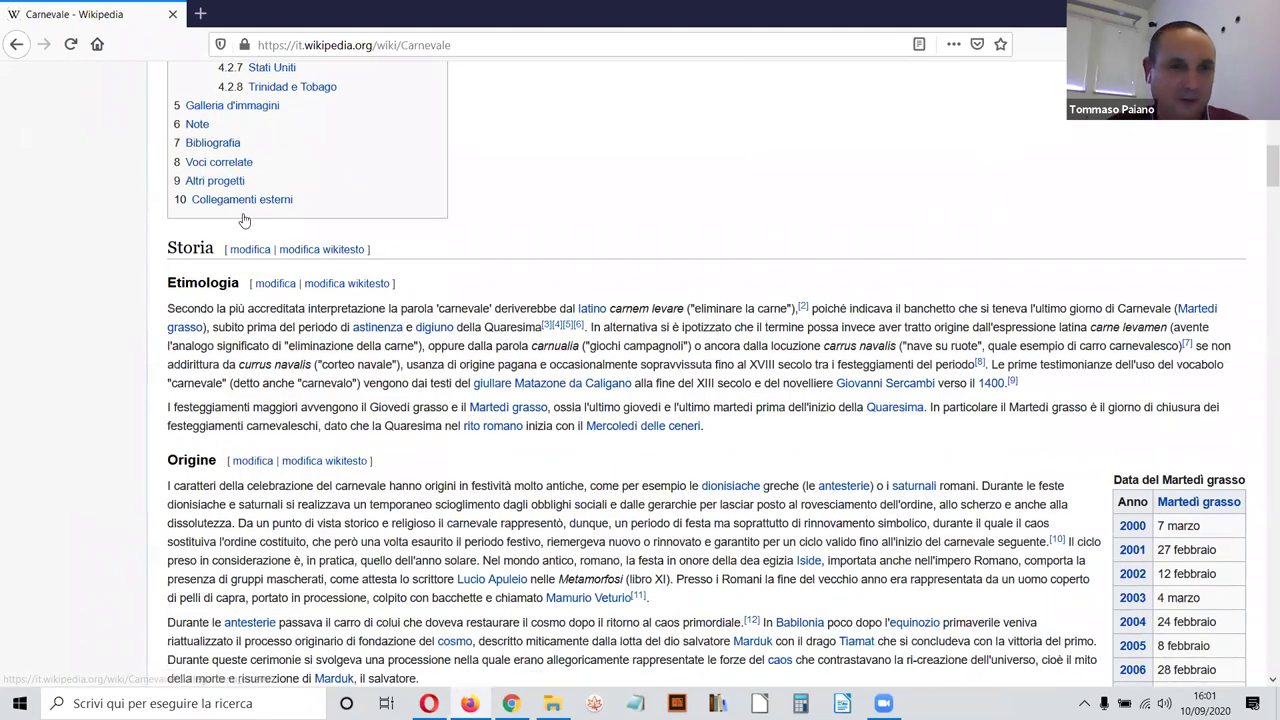
scroll(250, 230, "up", 7)
scroll(300, 260, "down", 5)
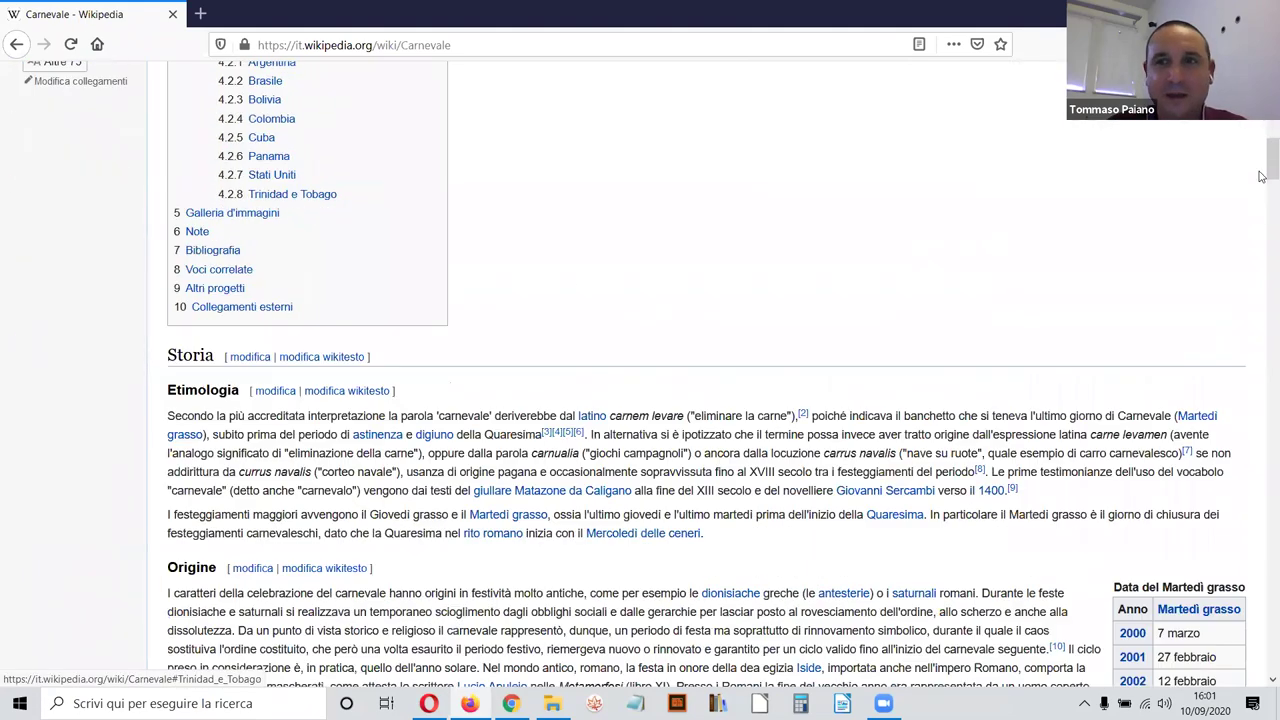
scroll(1262, 174, "down", 2)
scroll(1262, 174, "up", 15)
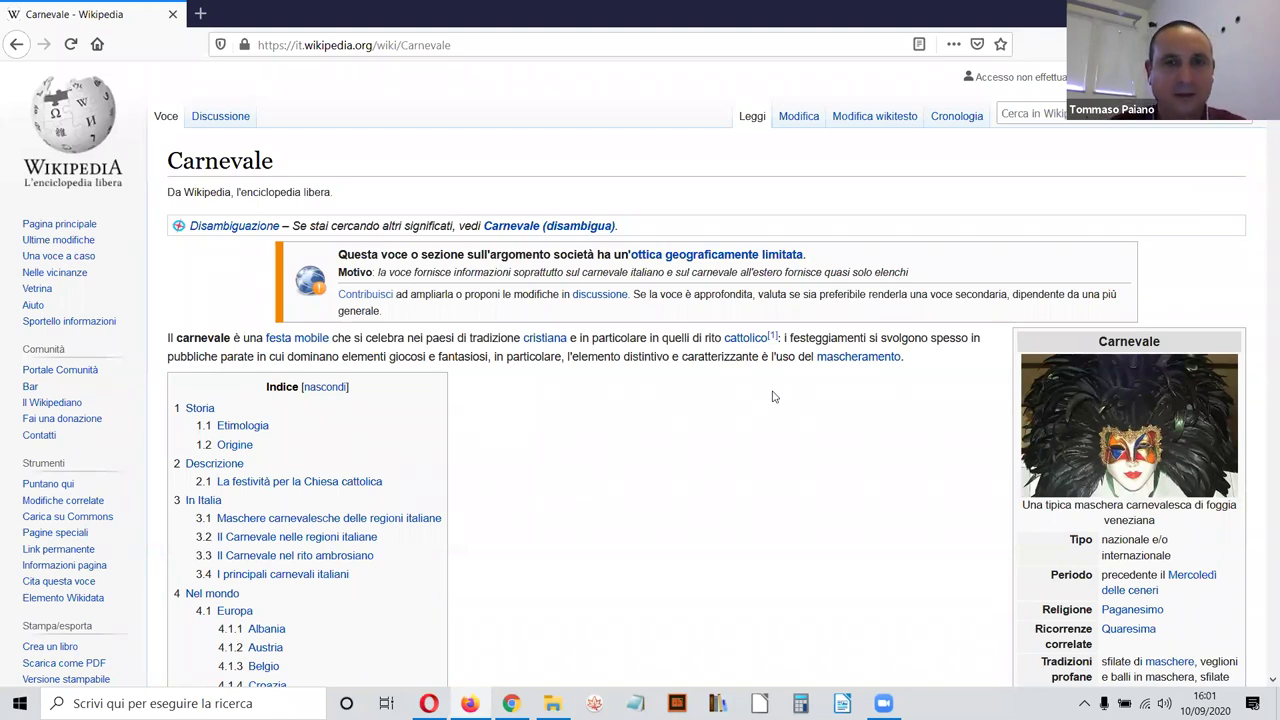
scroll(772, 397, "down", 1)
scroll(772, 397, "up", 1)
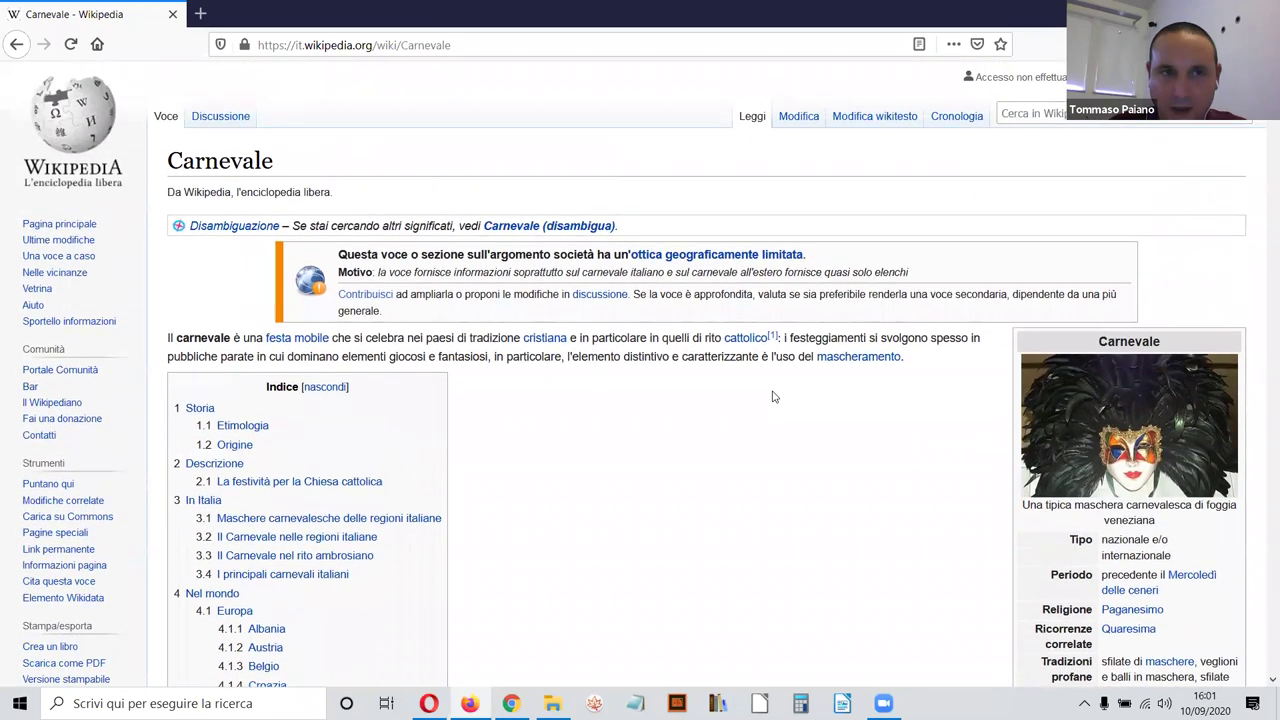
Step: Return to the search results, reopen the "Carnevale - Wikipedia" article and look over its index, Etimologia and Origine sections
left_click(16, 43)
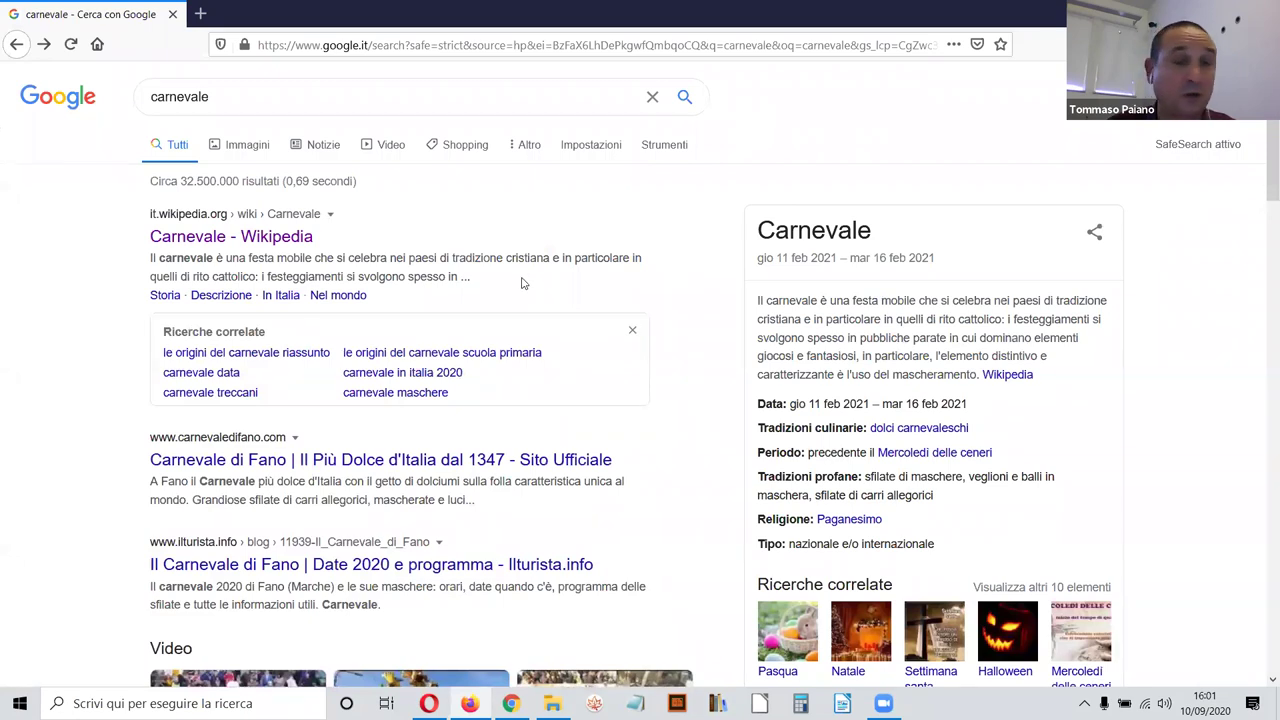
left_click(275, 237)
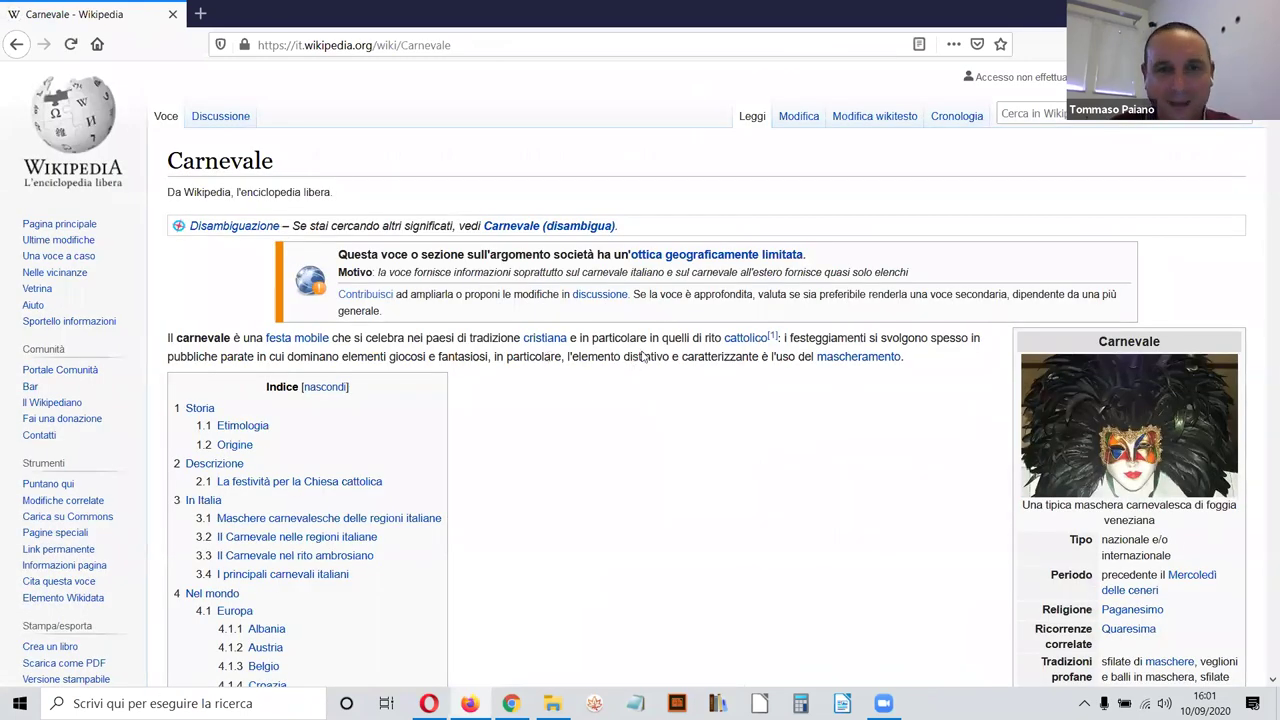
scroll(789, 331, "down", 6)
scroll(789, 331, "down", 5)
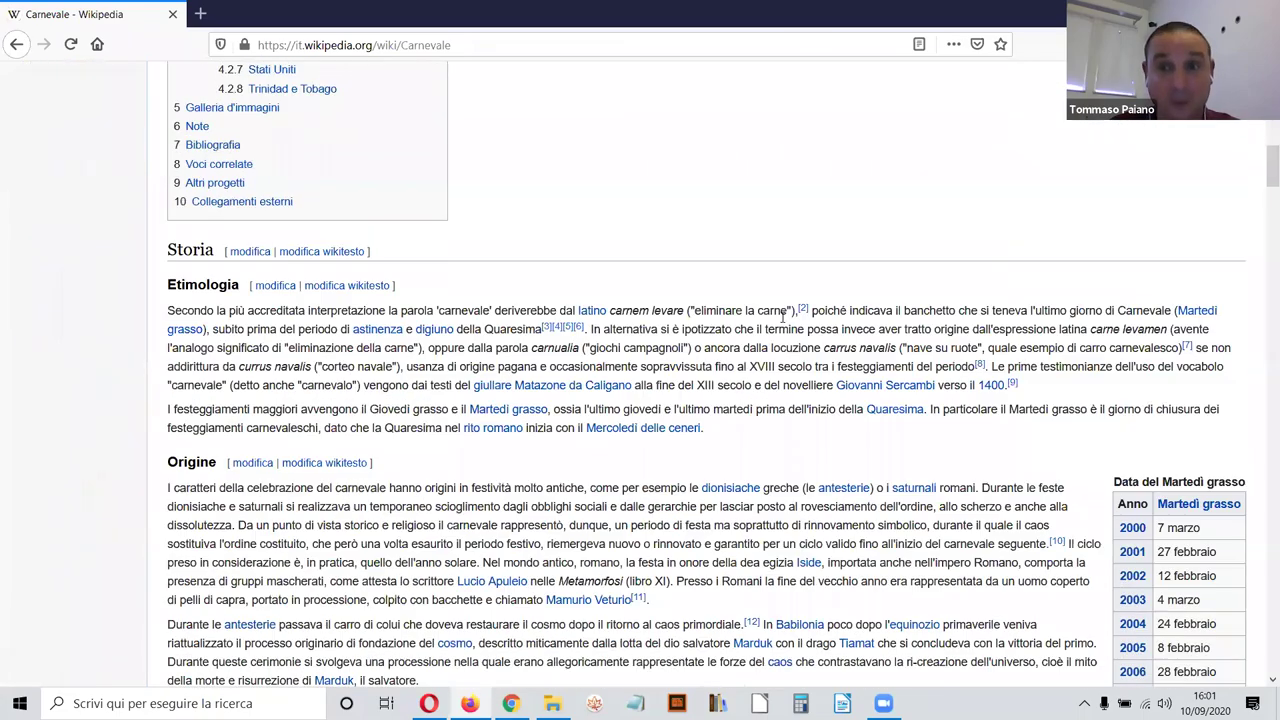
scroll(604, 256, "down", 3)
scroll(604, 268, "up", 4)
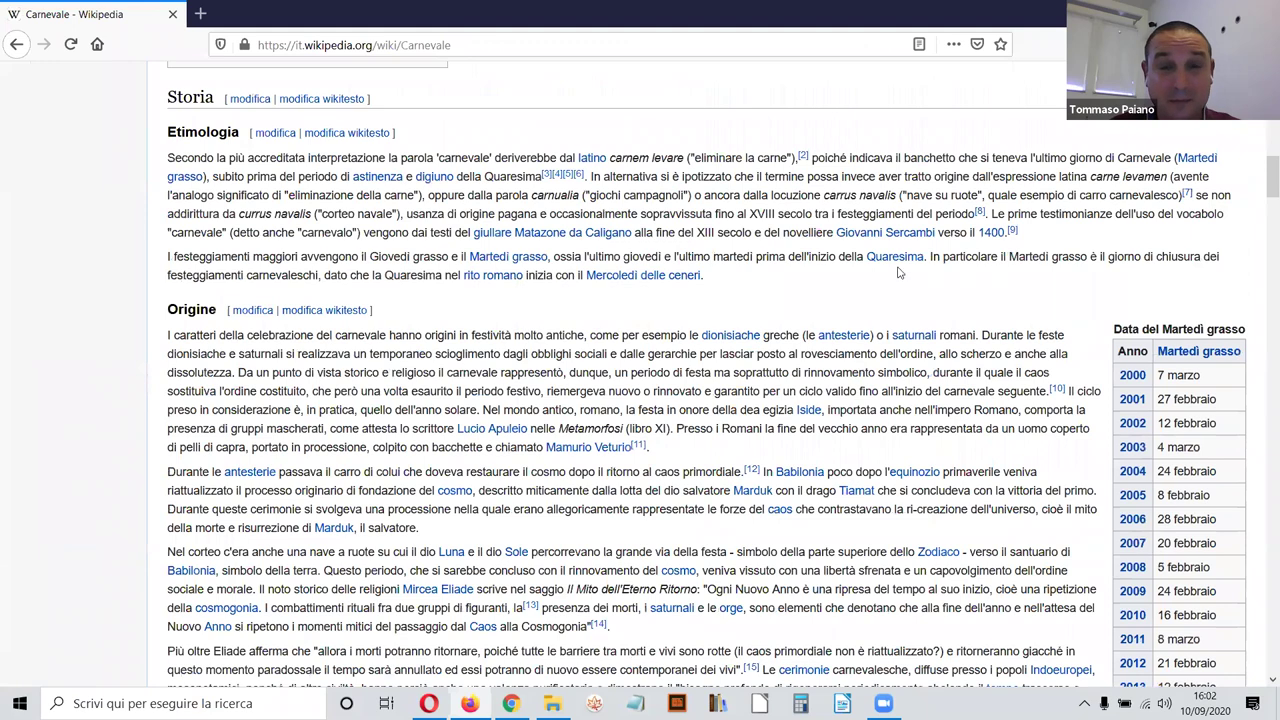
scroll(745, 320, "up", 1)
scroll(745, 320, "up", 9)
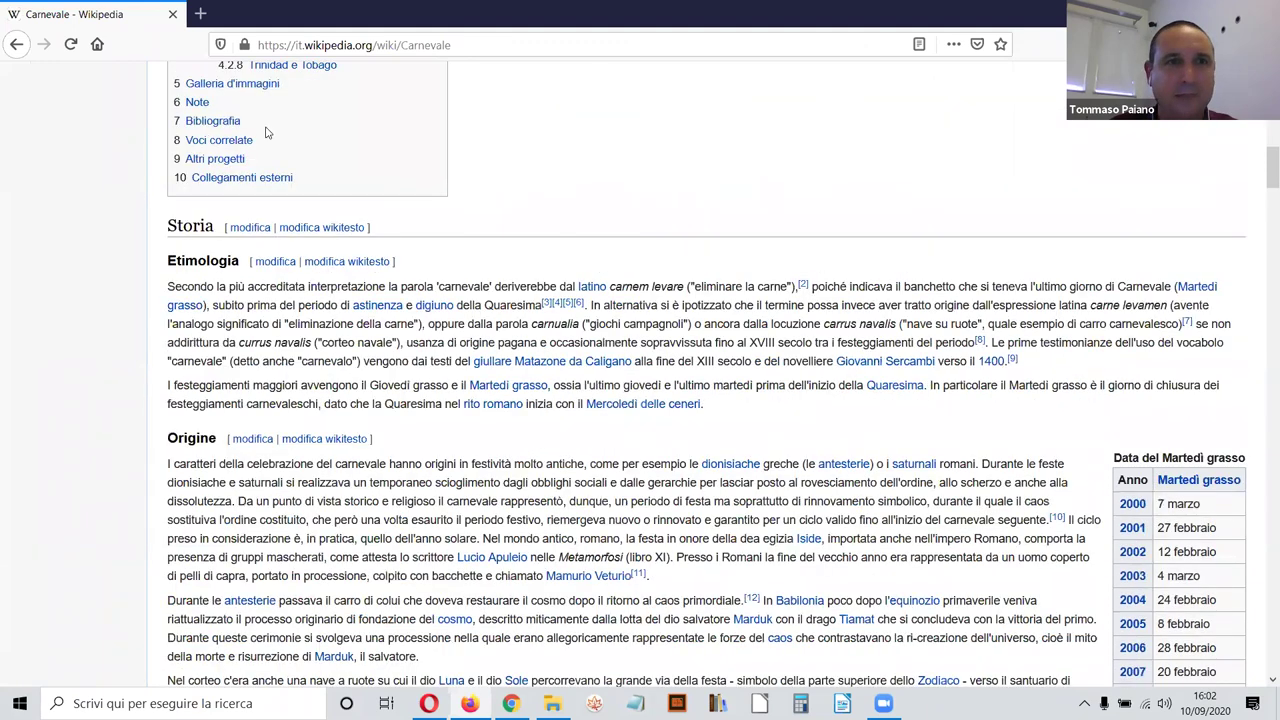
Step: Go back to the search results and open the Google home page with an empty search field
left_click(17, 46)
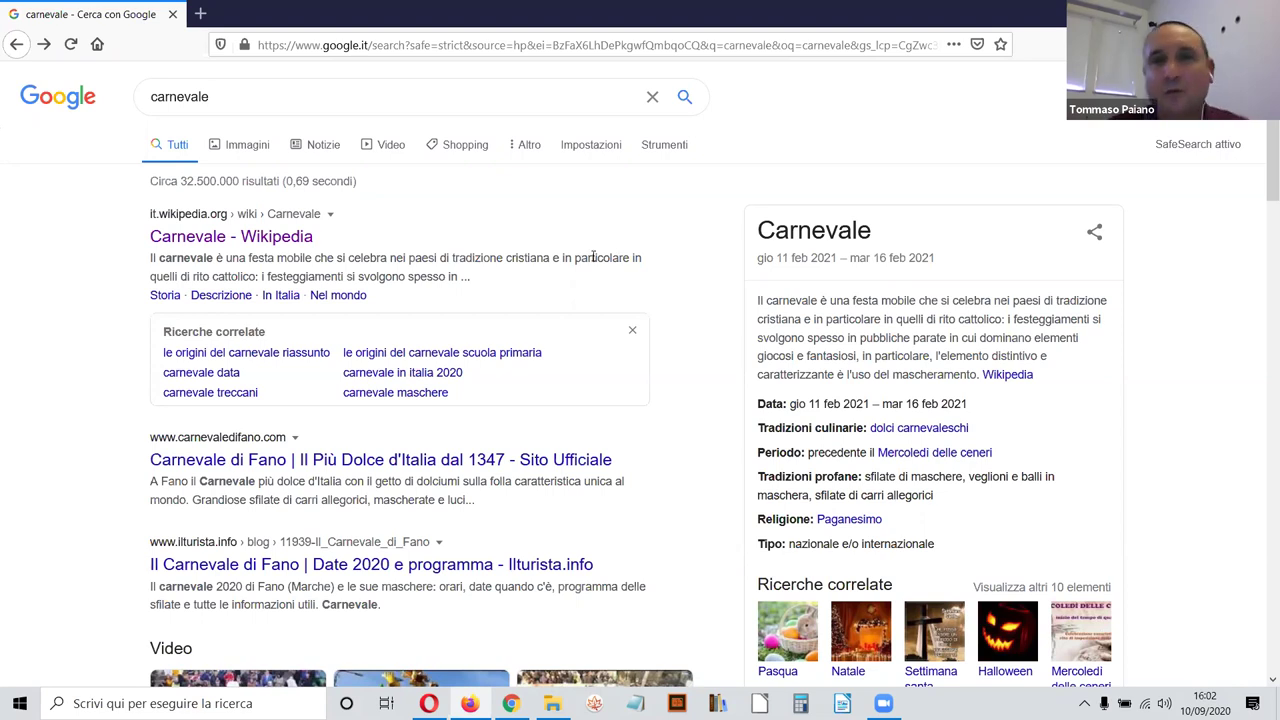
left_click(70, 108)
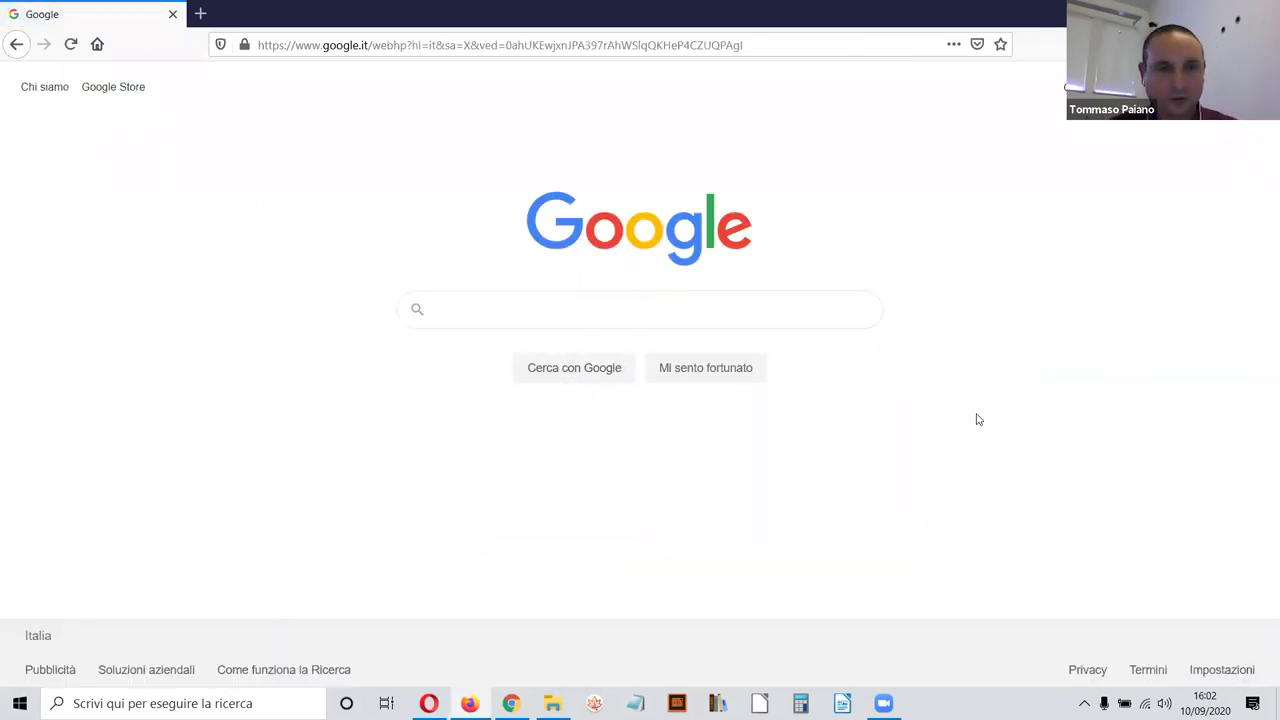
left_click(748, 310)
left_click(930, 300)
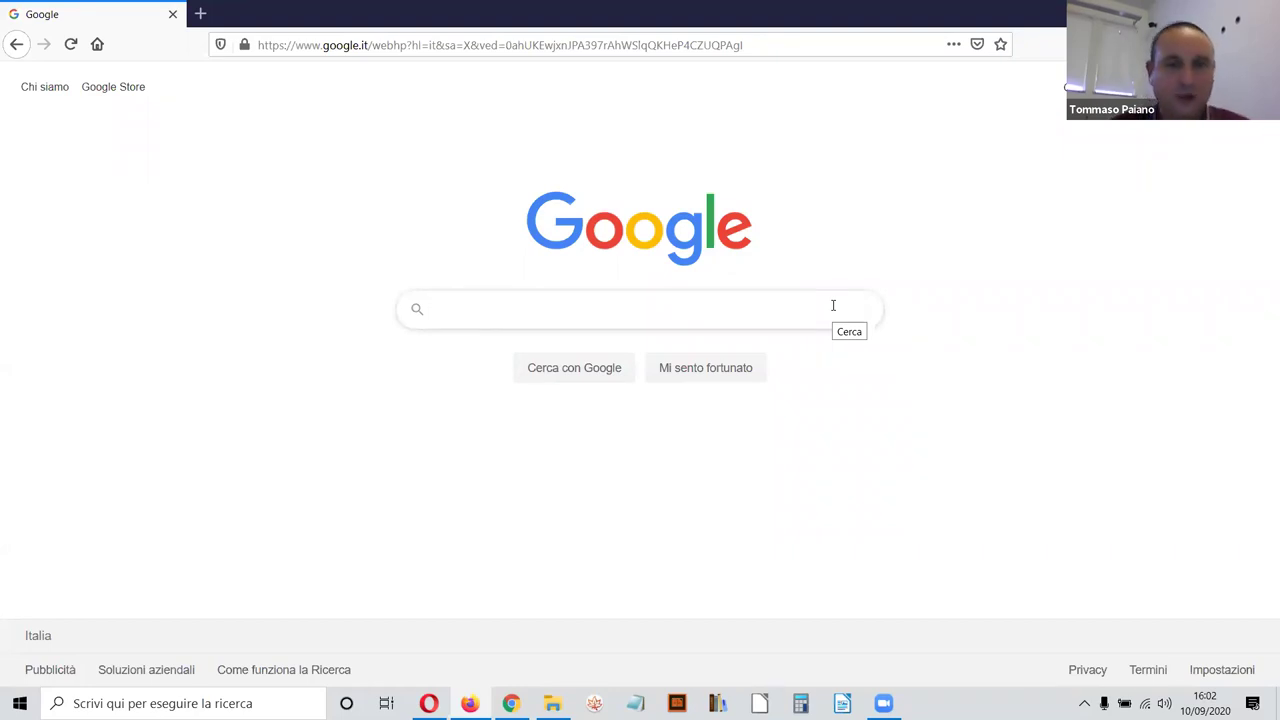
left_click(833, 305)
left_click(910, 321)
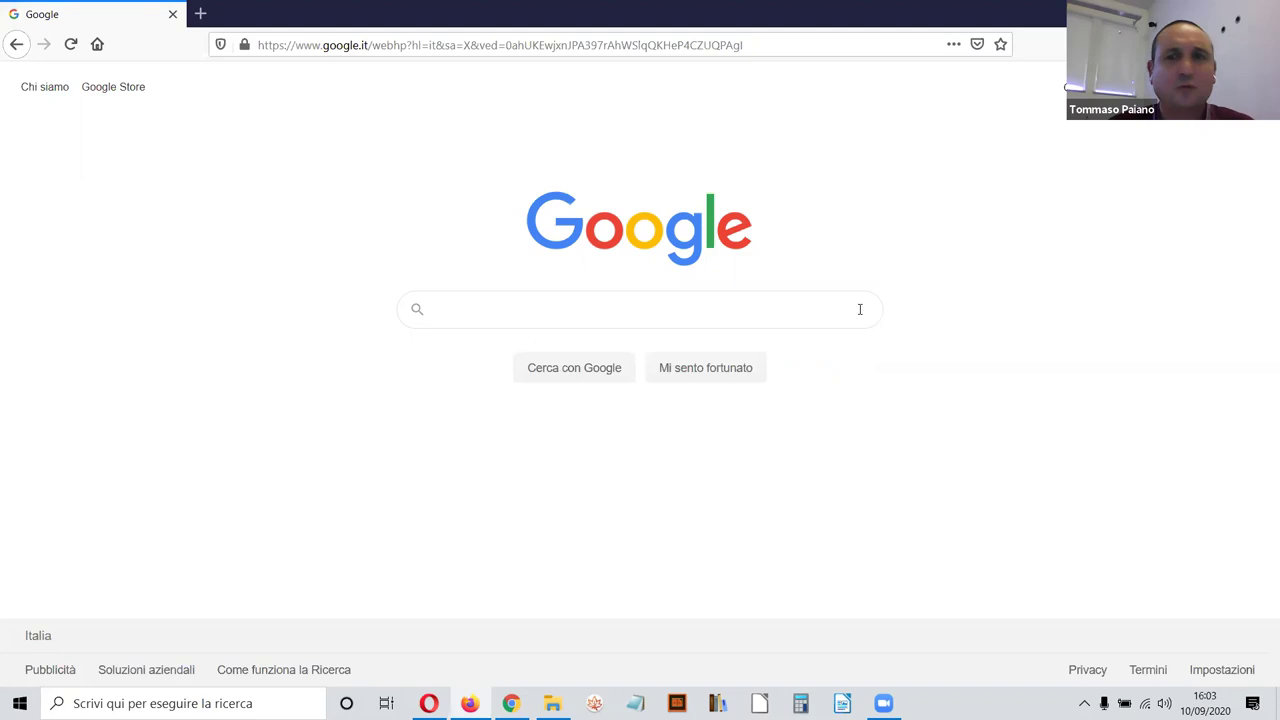
Step: Search Google for "carnevale dizionario"
left_click(797, 302)
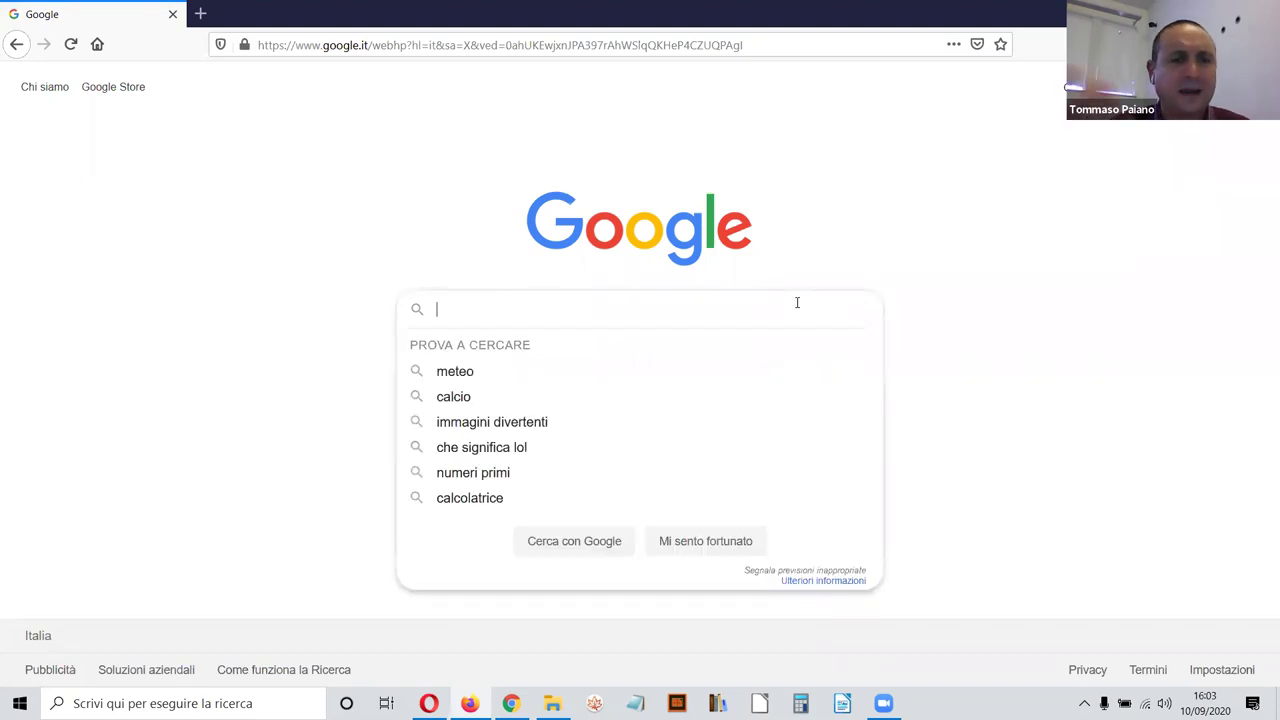
type("carn")
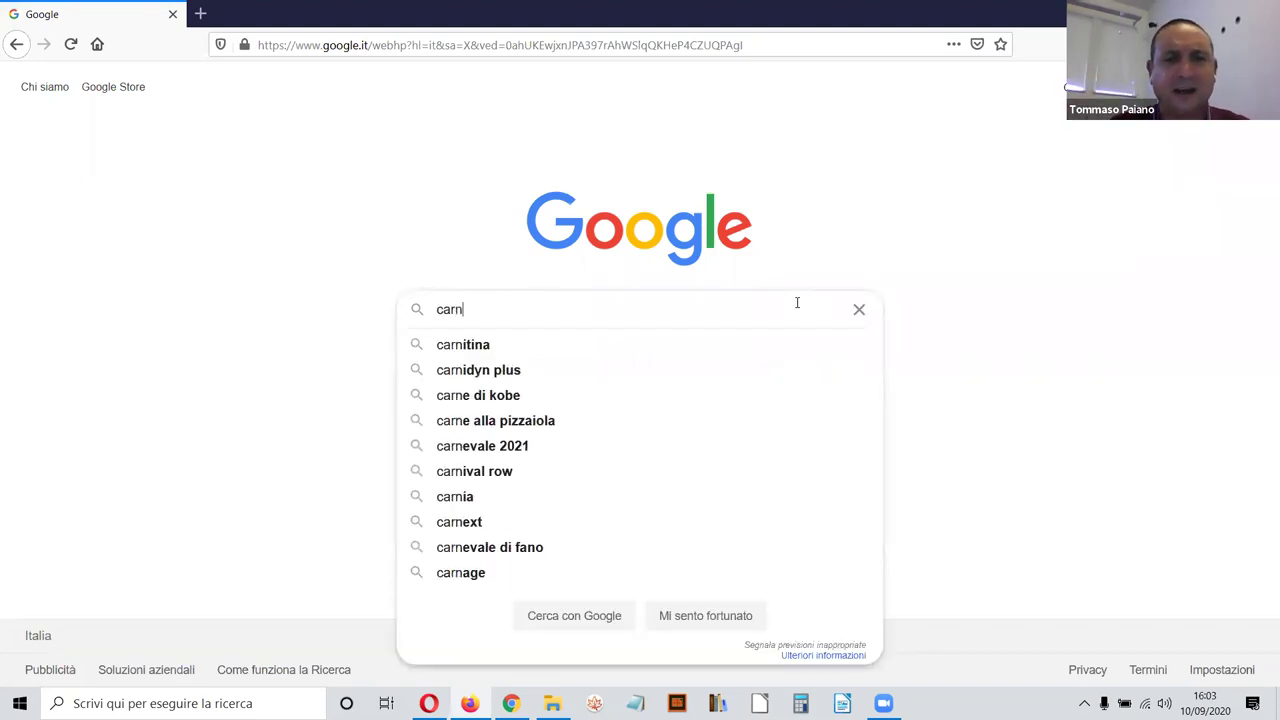
type("evale")
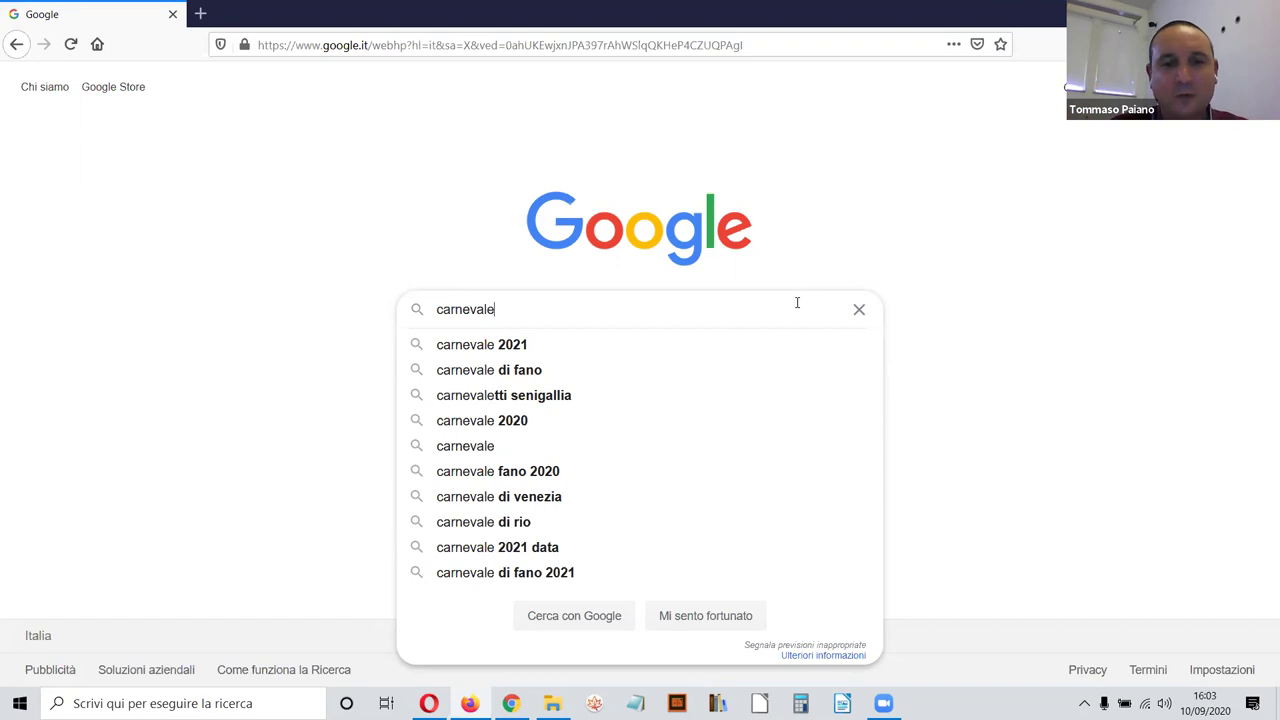
type("diz")
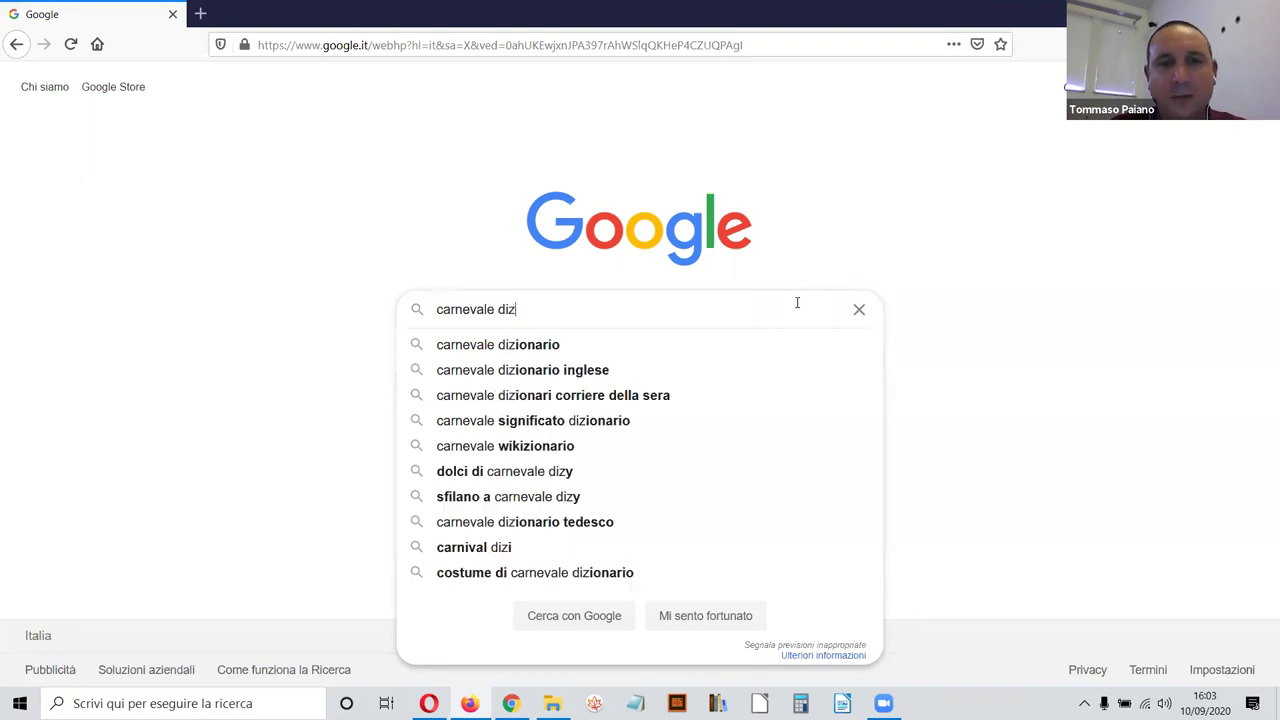
type("ionario")
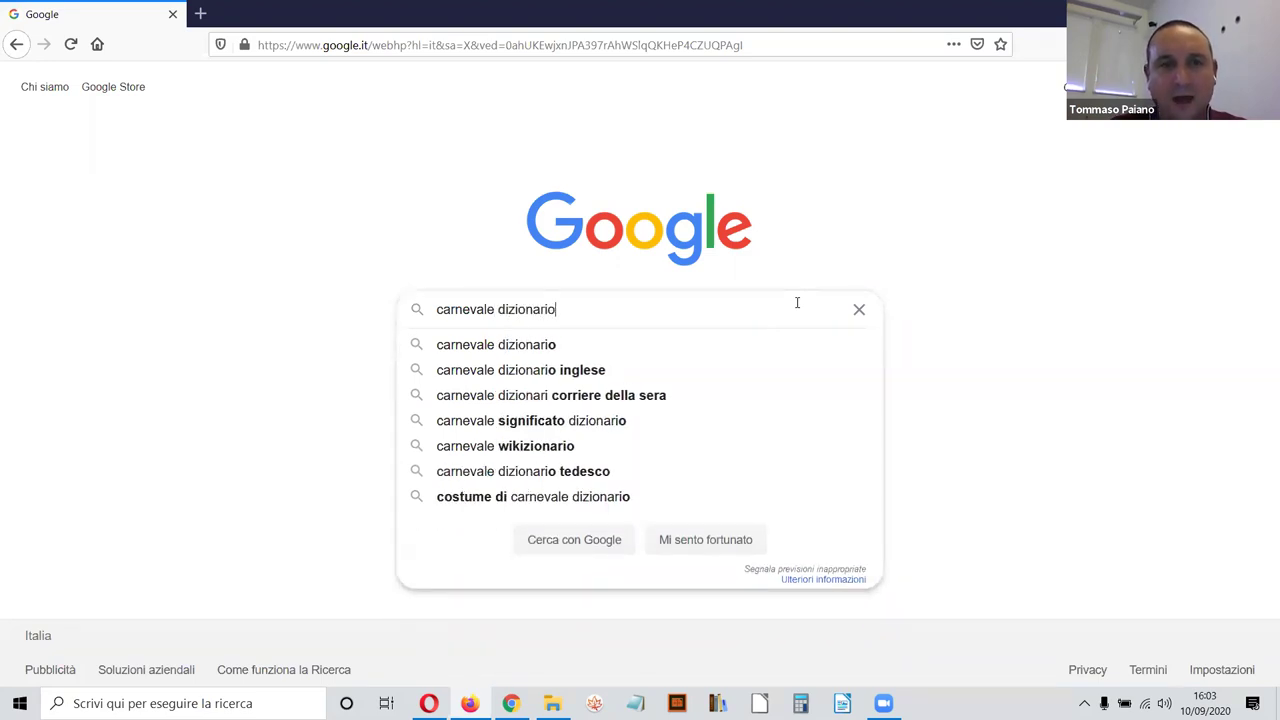
key("Return")
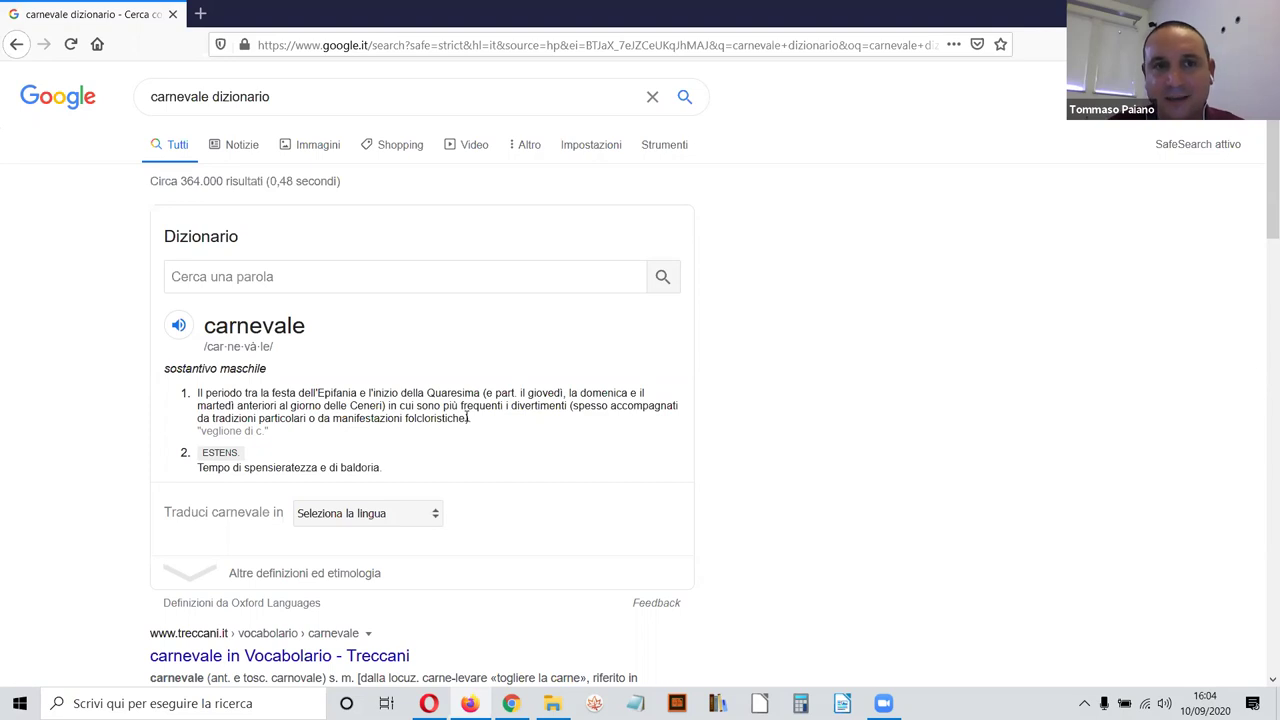
Step: Check the suggestions for the "carnevale dizionario" query and highlight the number of results found
left_click(305, 96)
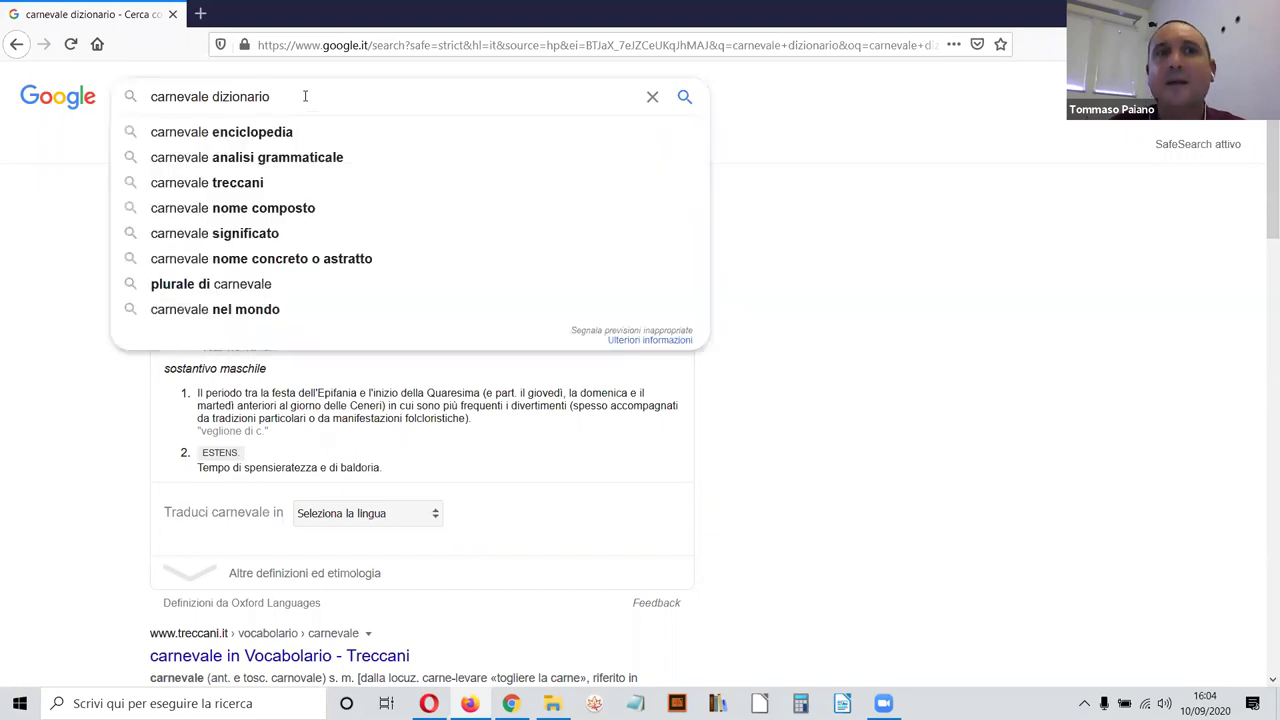
left_click(826, 200)
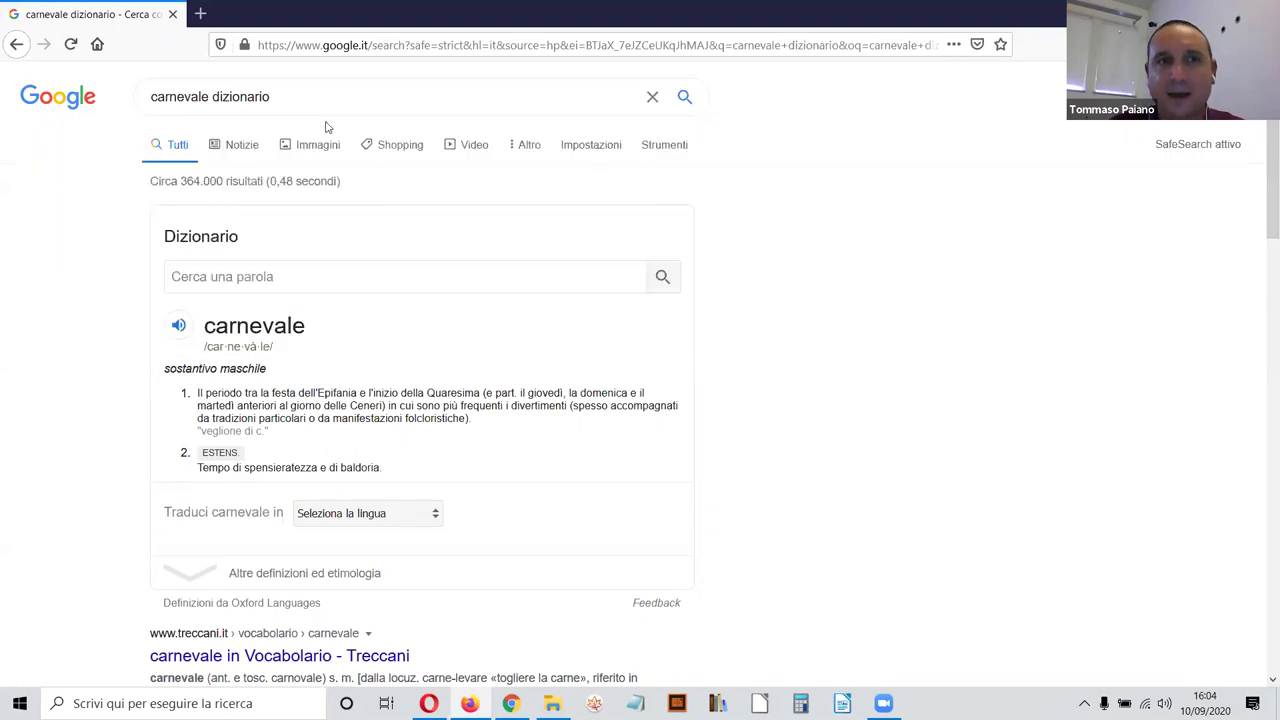
scroll(334, 201, "down", 2)
scroll(262, 200, "up", 2)
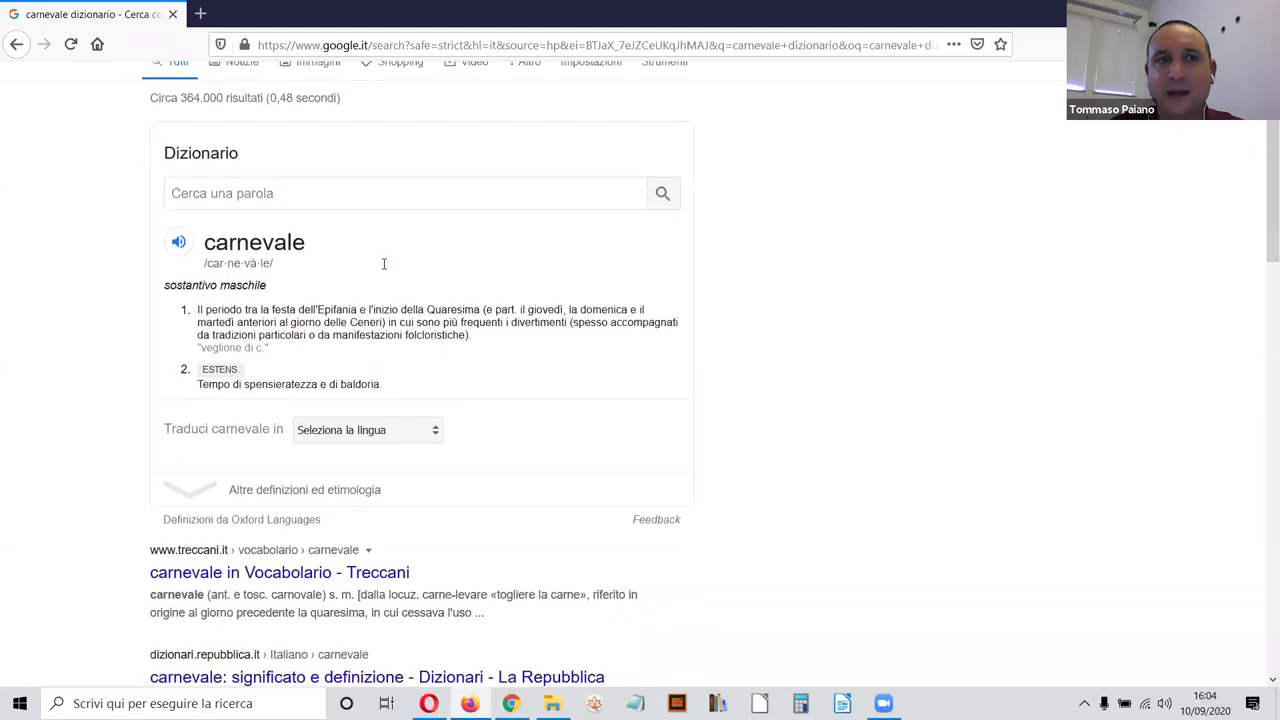
left_click_drag(180, 181, 223, 182)
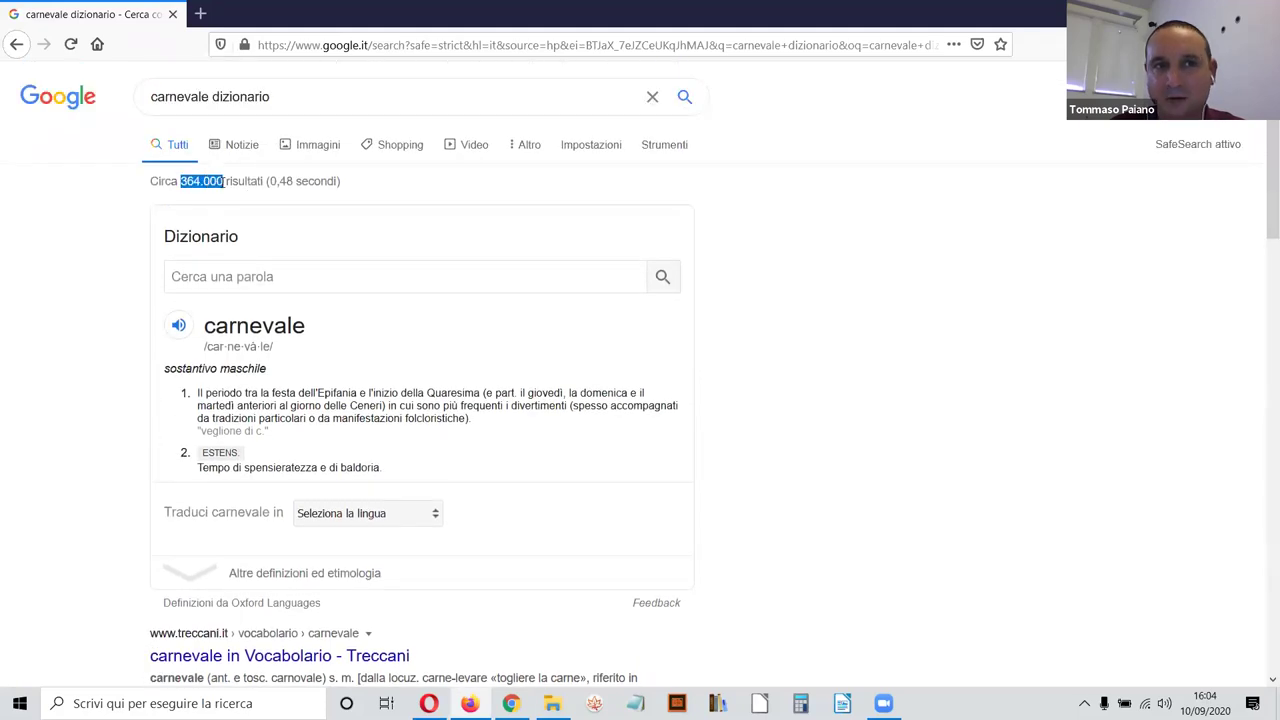
Step: Examine the dictionary definition of carnevale and the result entries from Treccani, La Repubblica, Corriere, Garzanti, De Mauro and Wikipedia
scroll(350, 225, "down", 2)
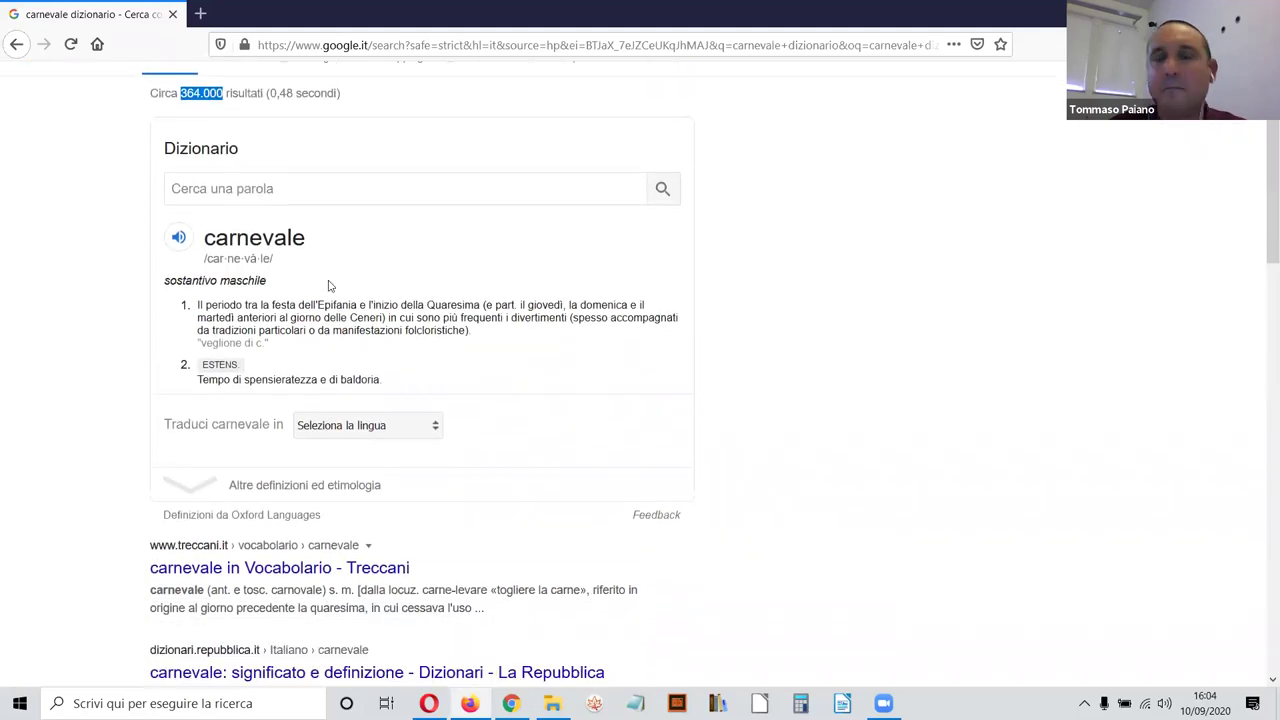
scroll(310, 273, "up", 1)
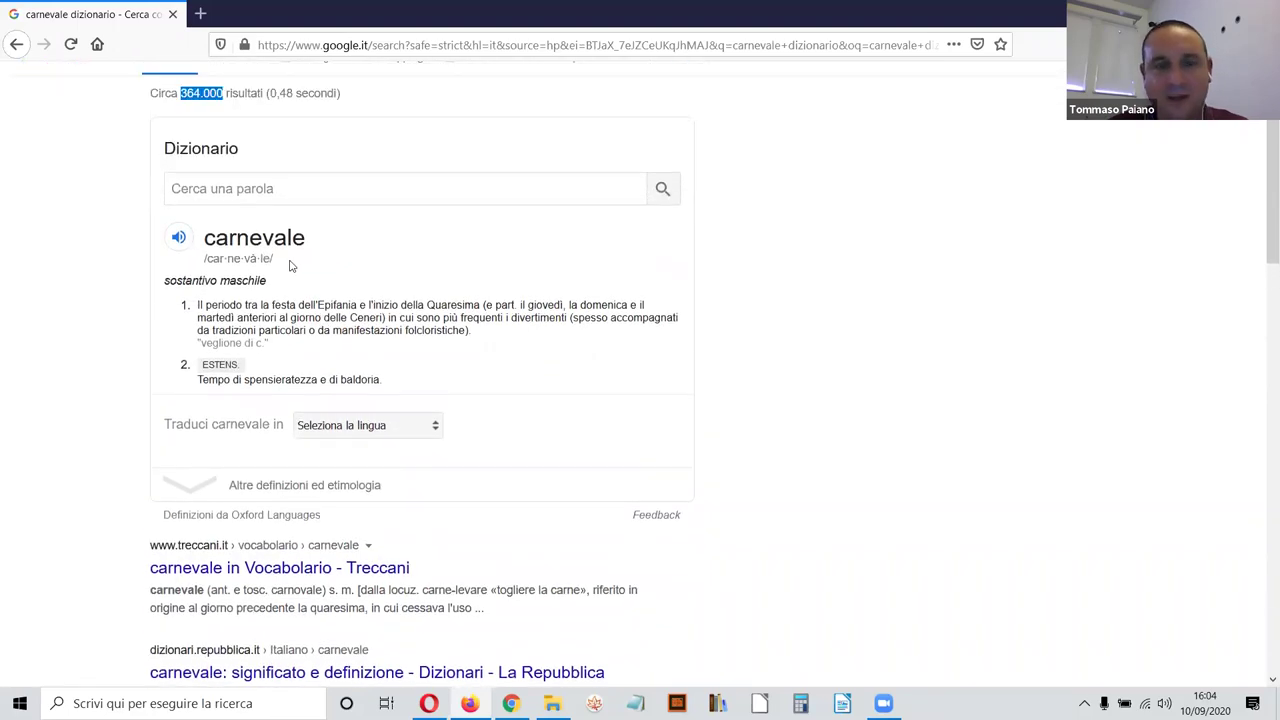
scroll(232, 295, "down", 2)
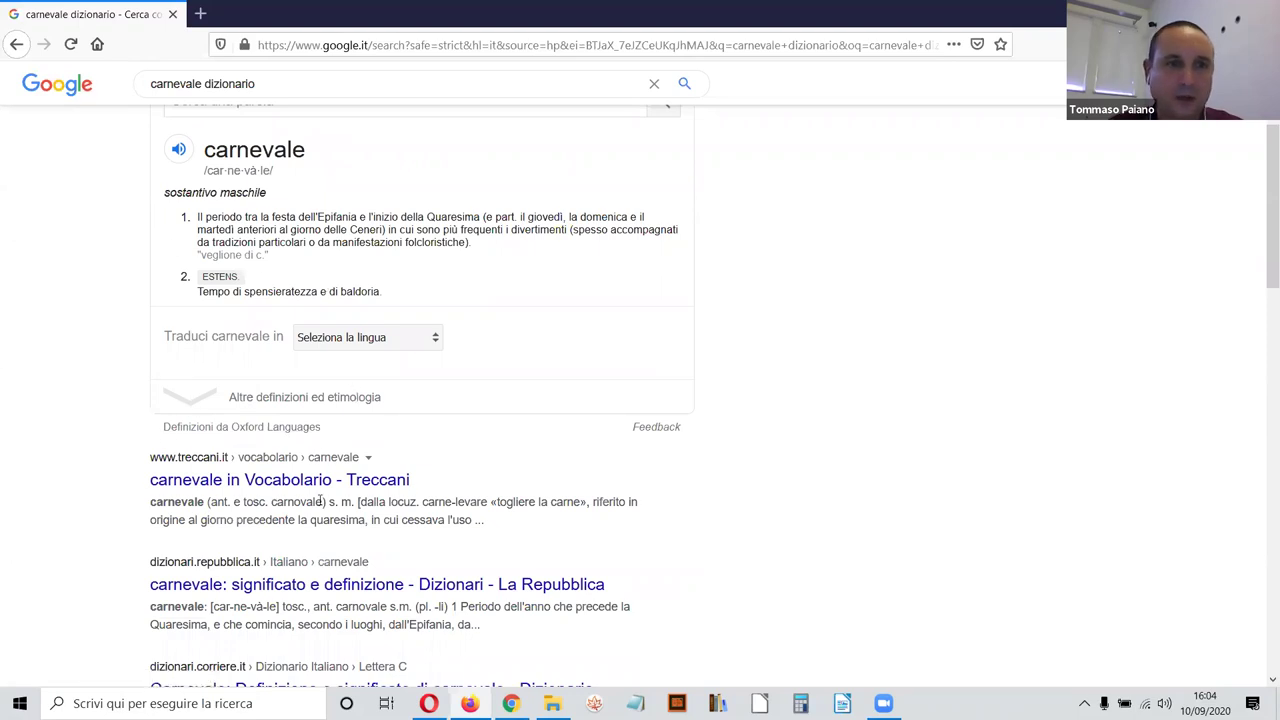
scroll(334, 405, "down", 1)
scroll(286, 365, "up", 1)
scroll(340, 335, "down", 3)
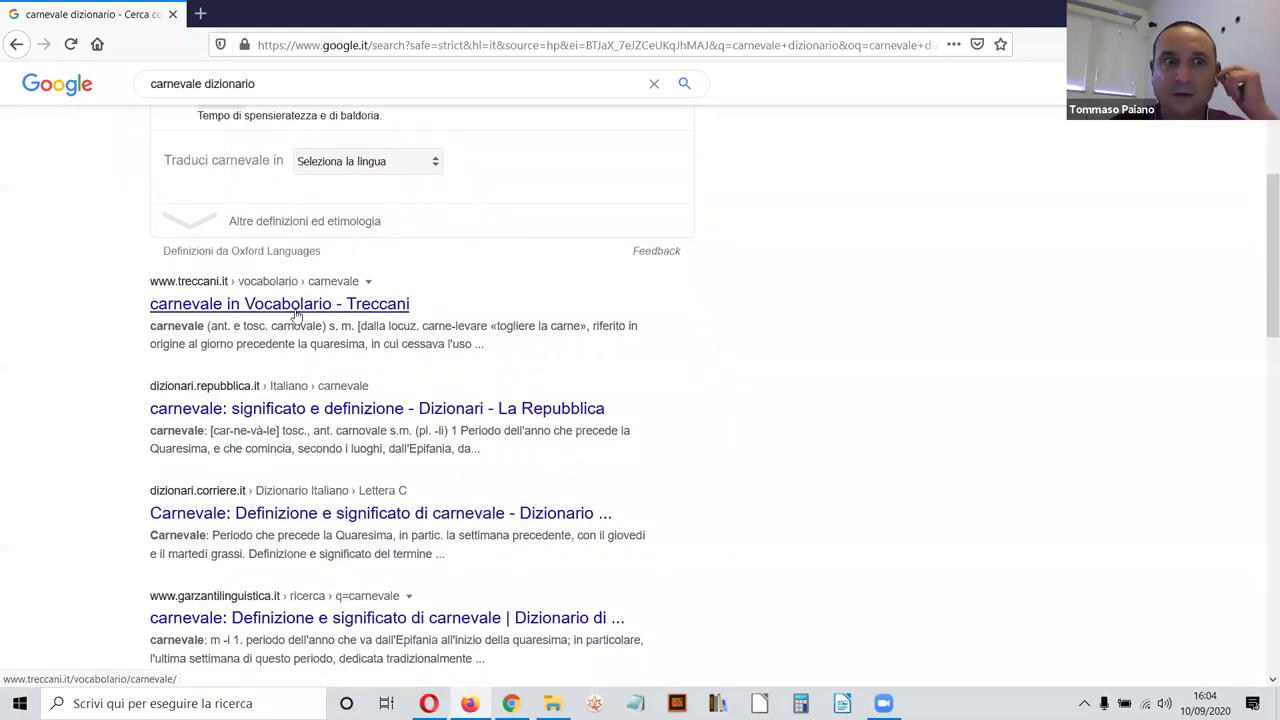
scroll(296, 318, "down", 2)
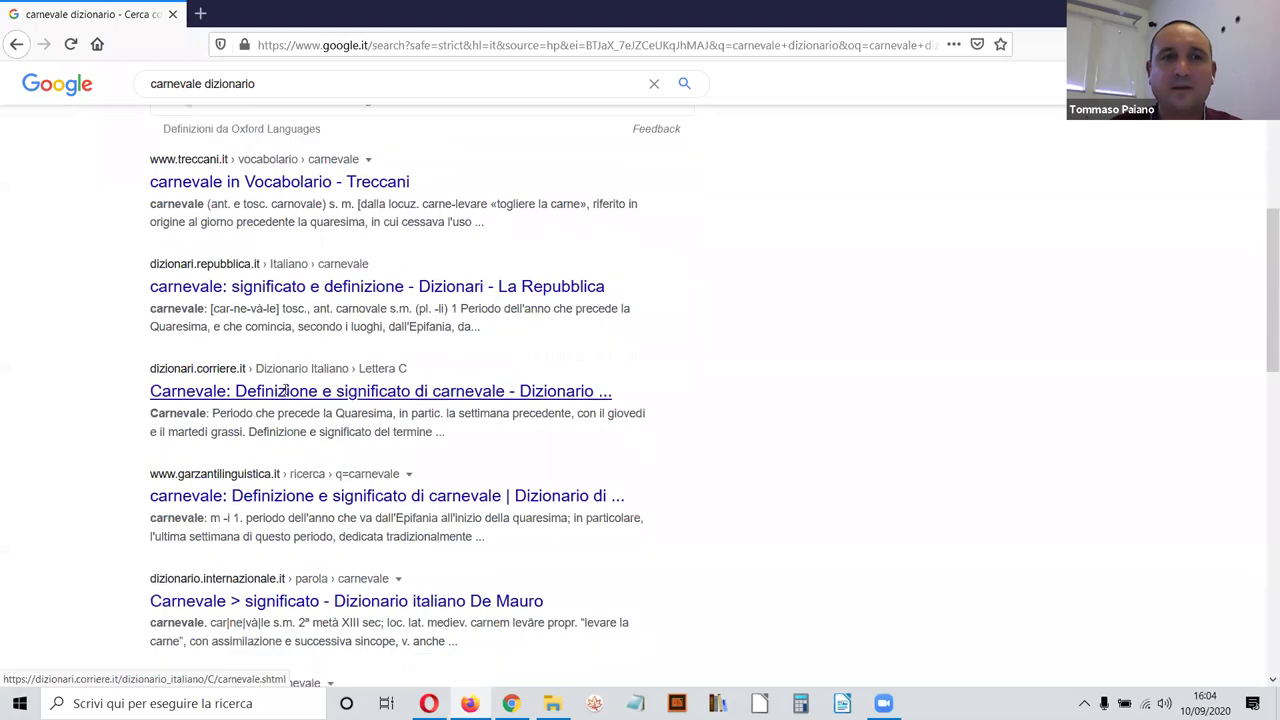
scroll(287, 391, "down", 1)
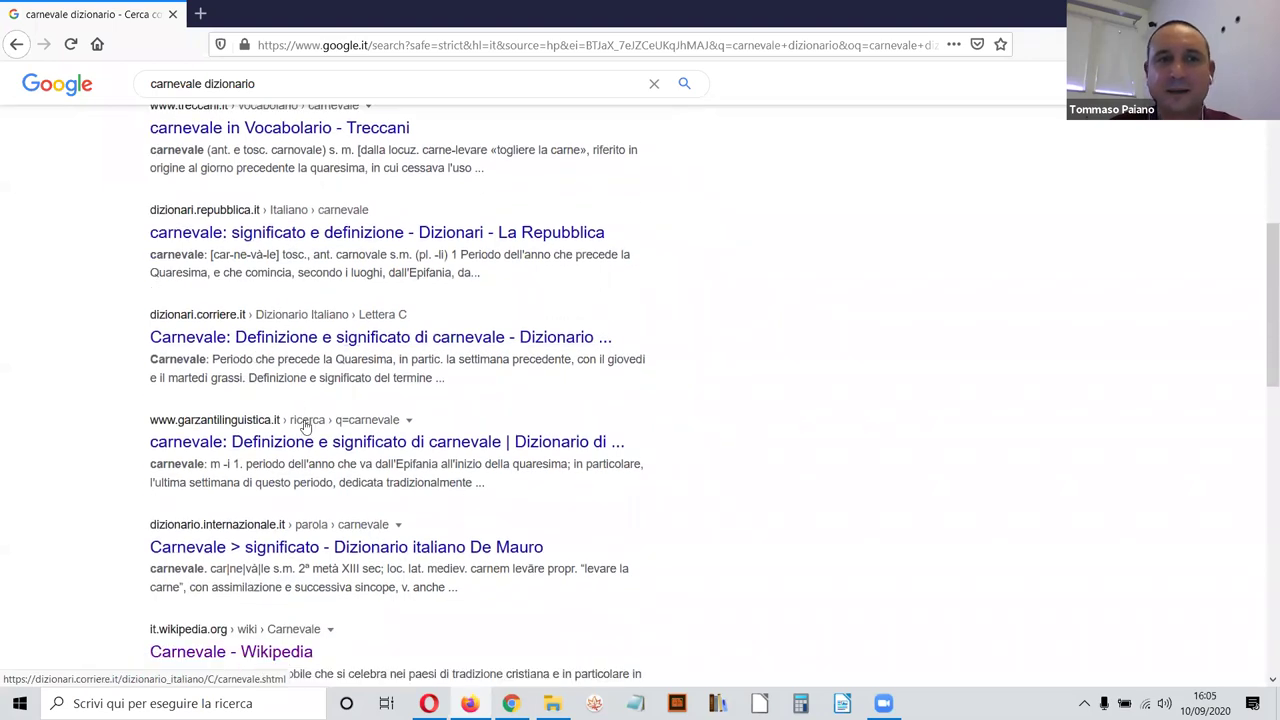
scroll(315, 482, "down", 2)
scroll(312, 490, "down", 2)
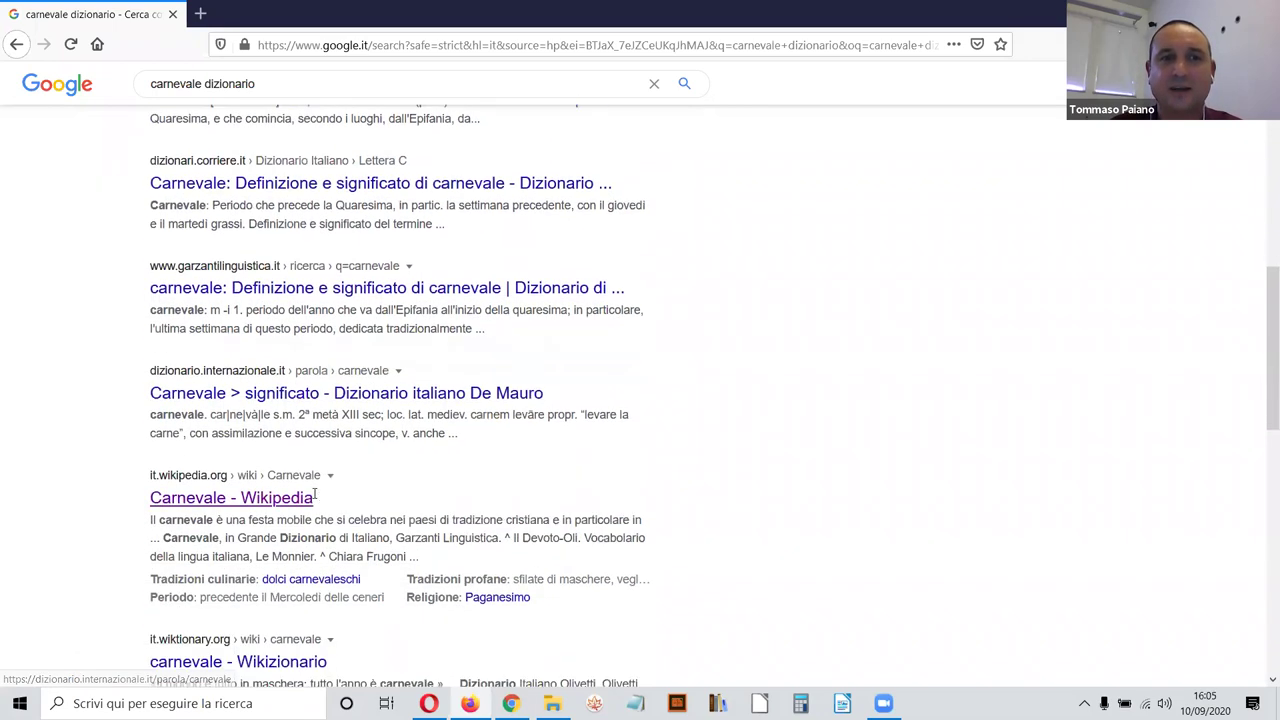
scroll(308, 500, "up", 2)
scroll(270, 532, "down", 1)
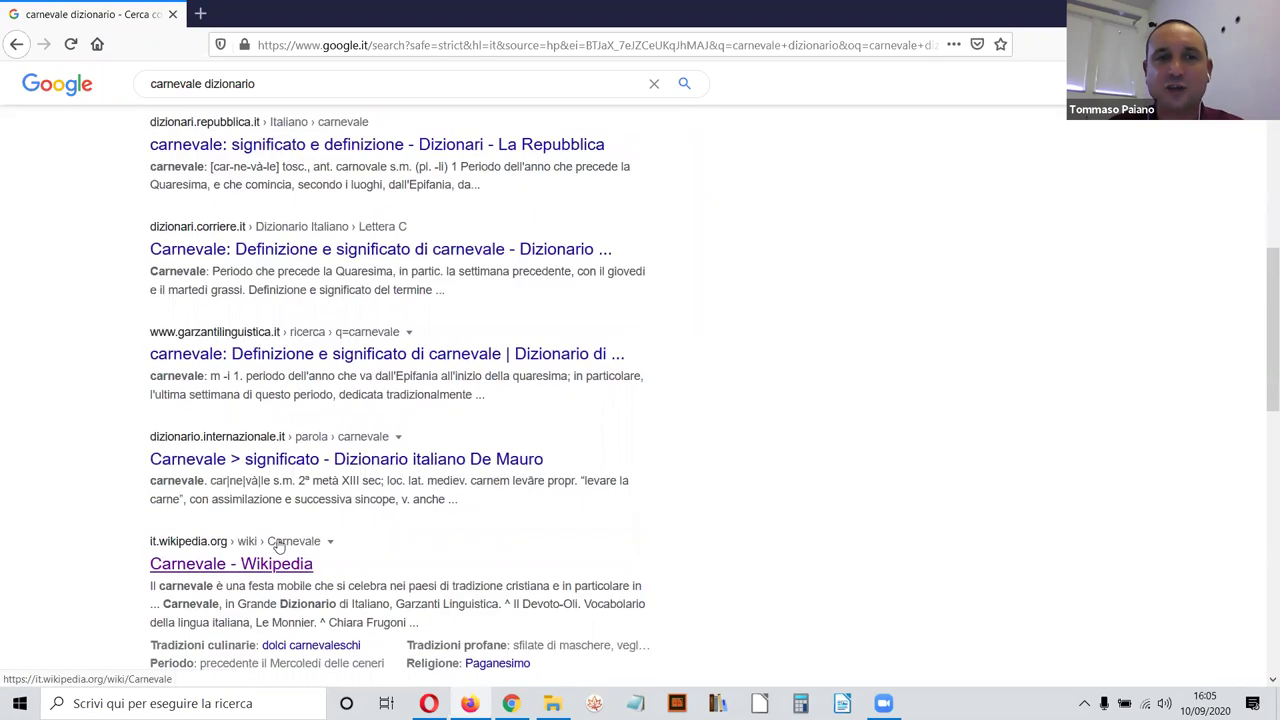
Step: Copy both numbered meanings of carnevale from the Oxford Languages dictionary box in the search results
scroll(523, 440, "up", 3)
scroll(526, 411, "up", 5)
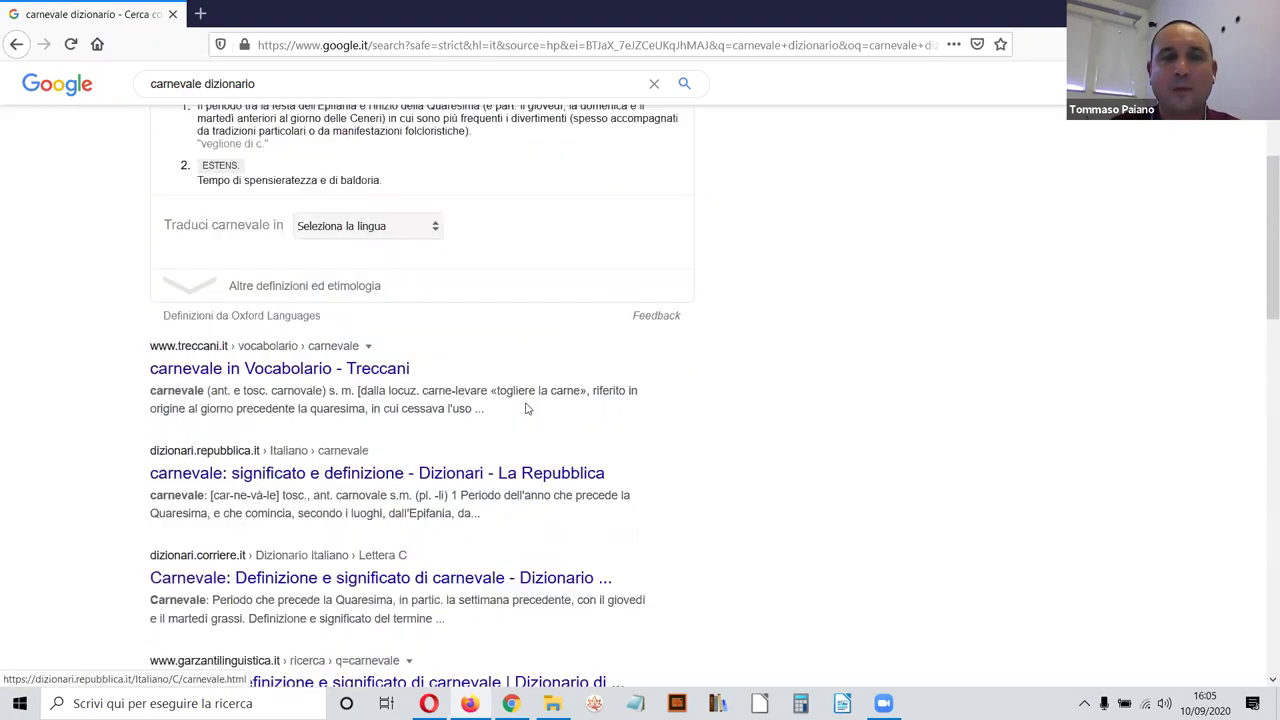
scroll(520, 395, "down", 2)
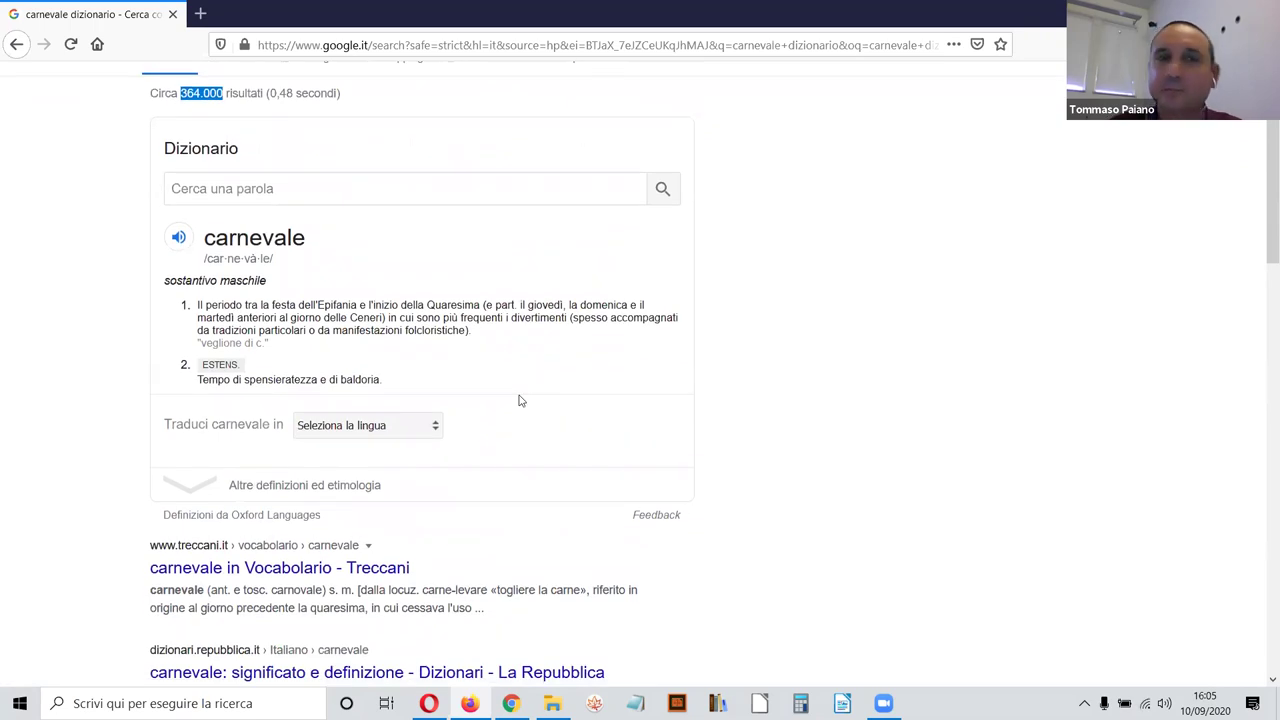
scroll(430, 258, "up", 2)
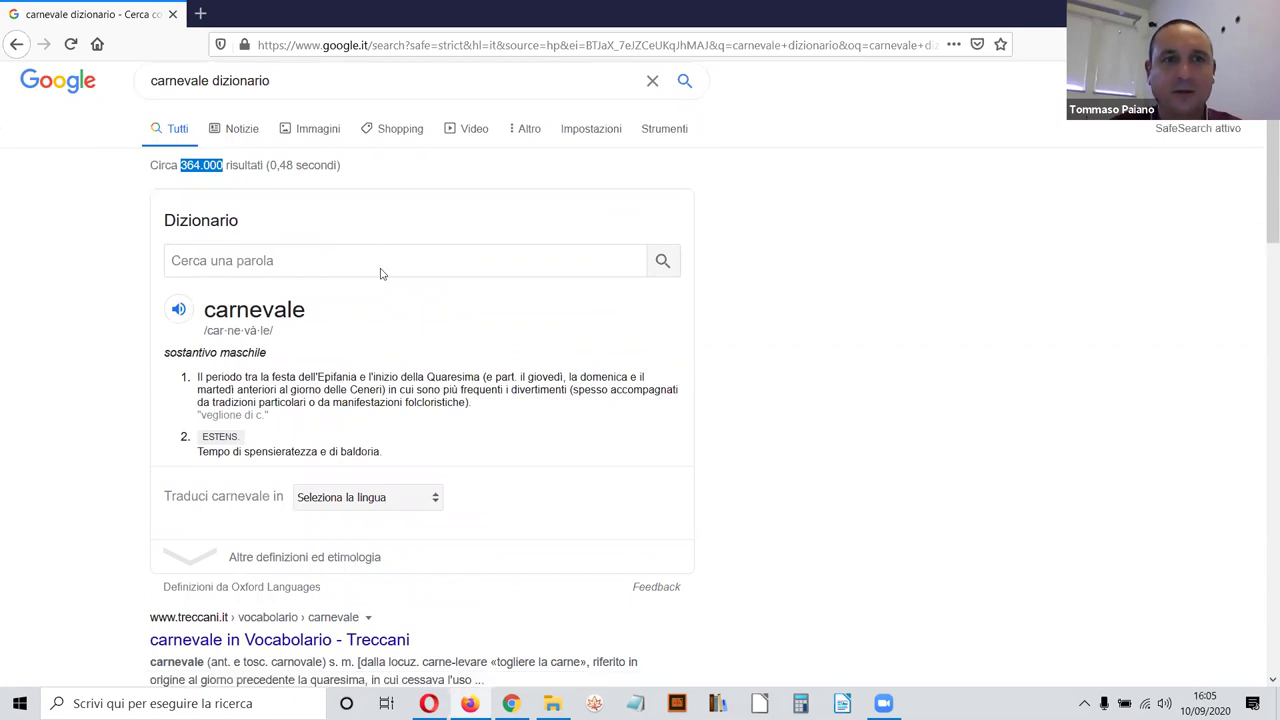
scroll(385, 273, "down", 2)
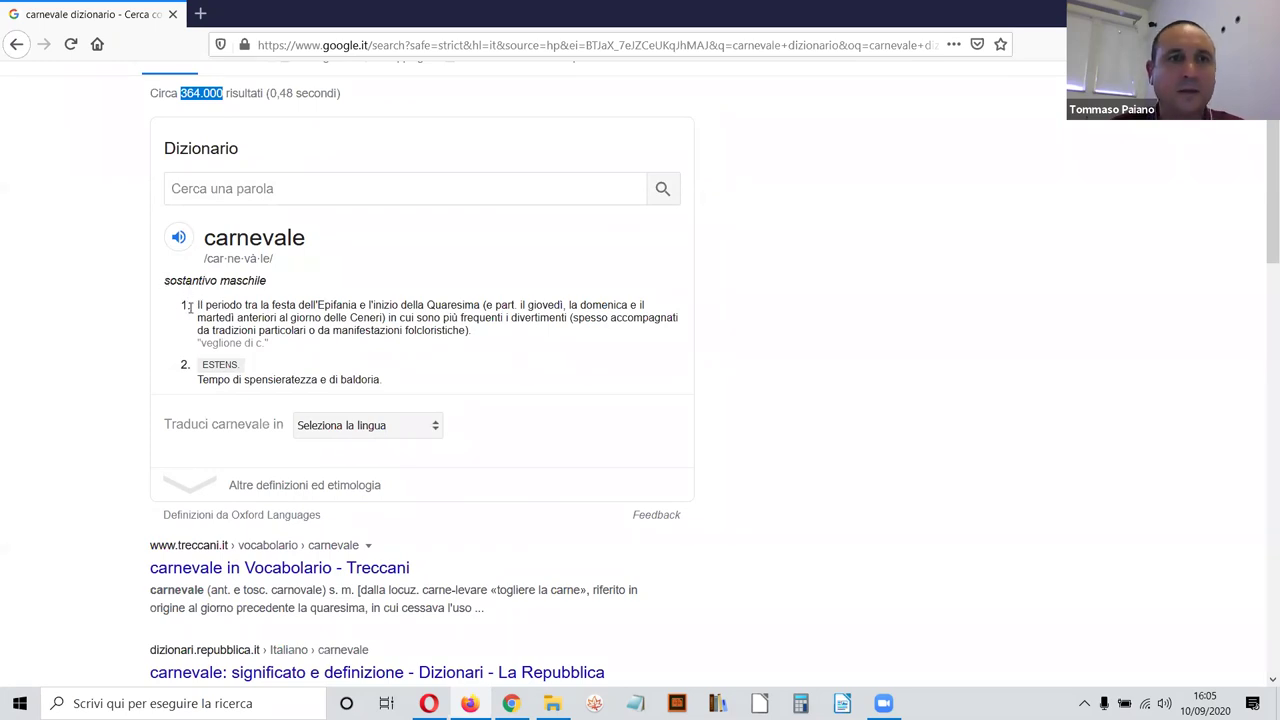
mouse_move(184, 305)
left_mouse_down()
mouse_move(240, 368)
mouse_move(418, 386)
left_mouse_up()
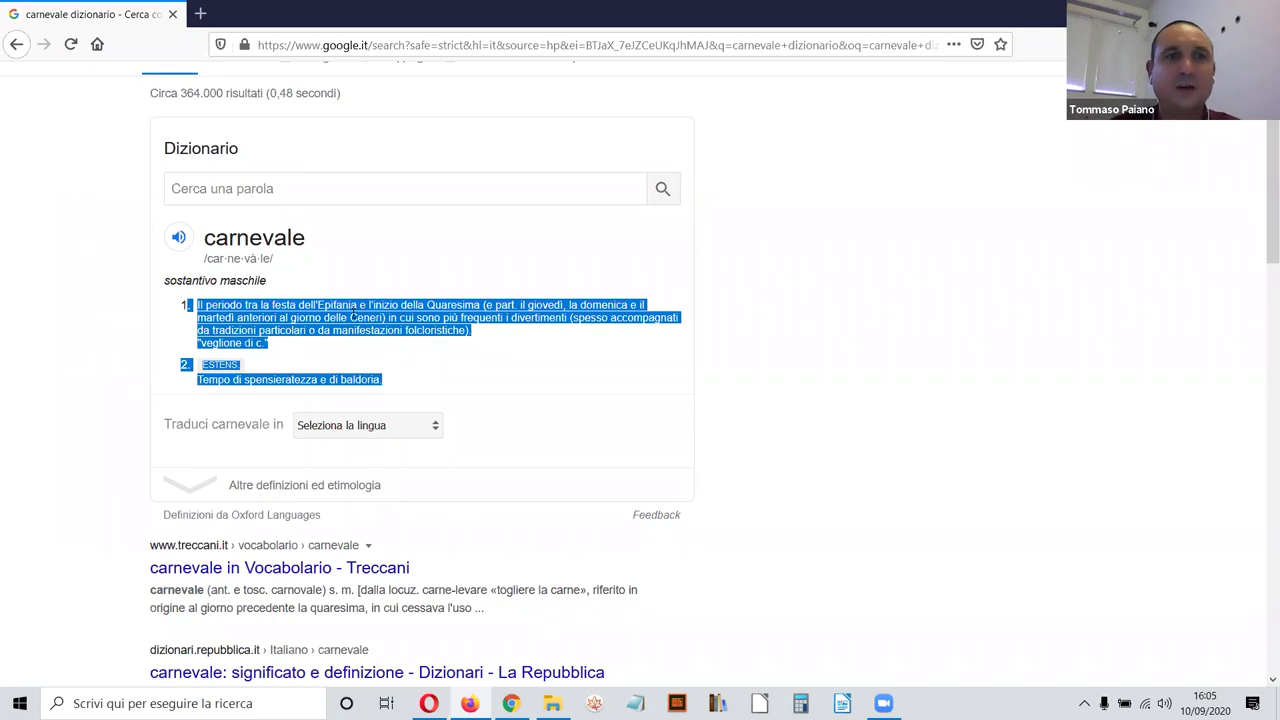
right_click(343, 305)
left_click(381, 316)
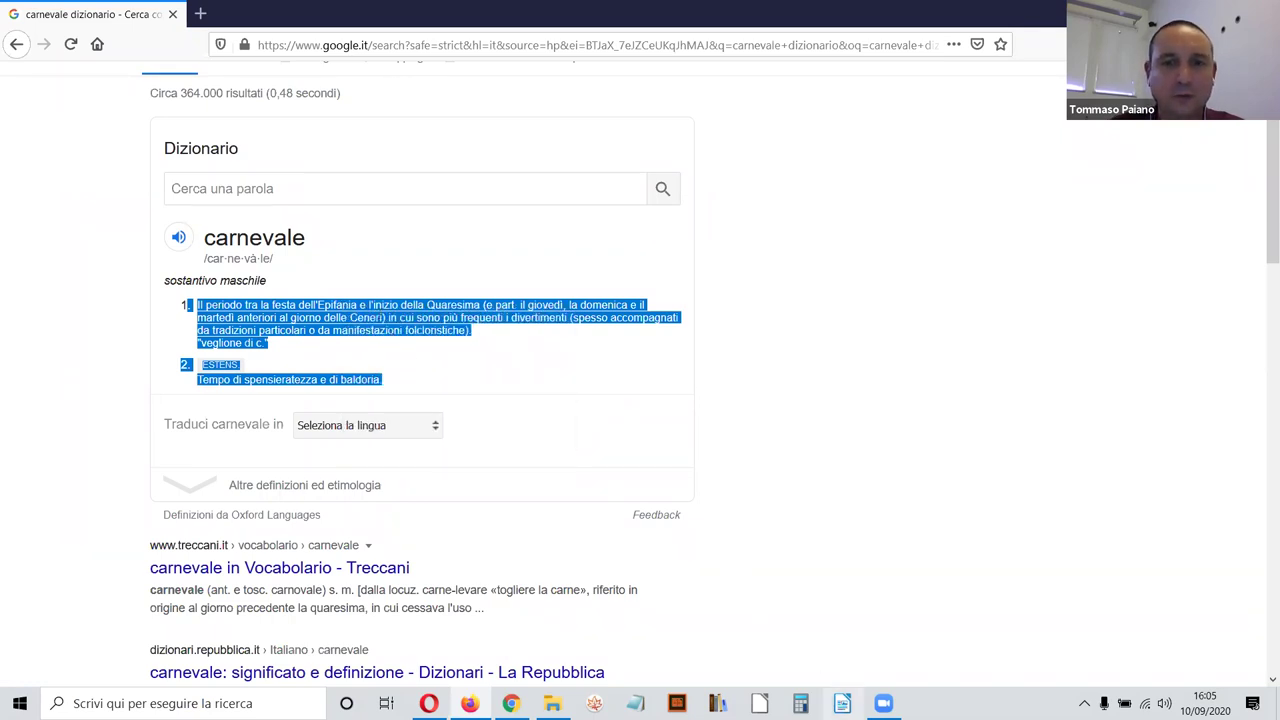
Step: Switch to LibreOffice Writer and paste the copied definition into the blank document as unformatted text
left_click(842, 703)
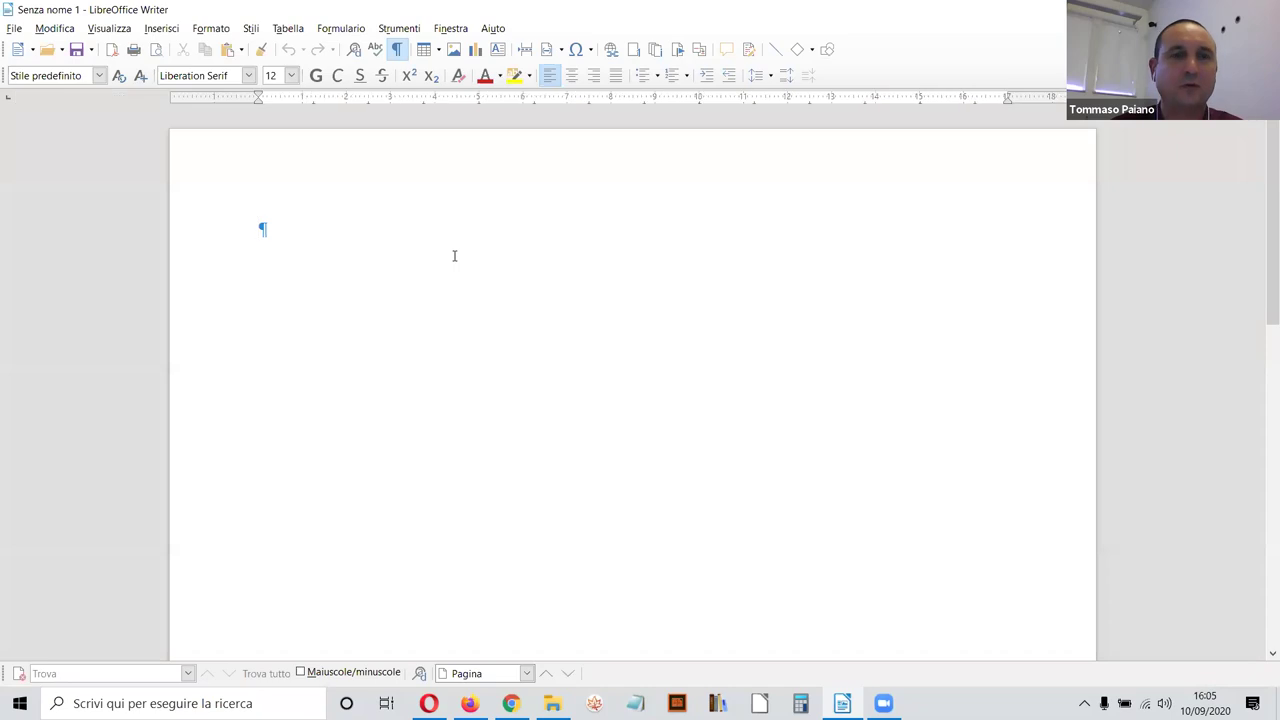
right_click(383, 243)
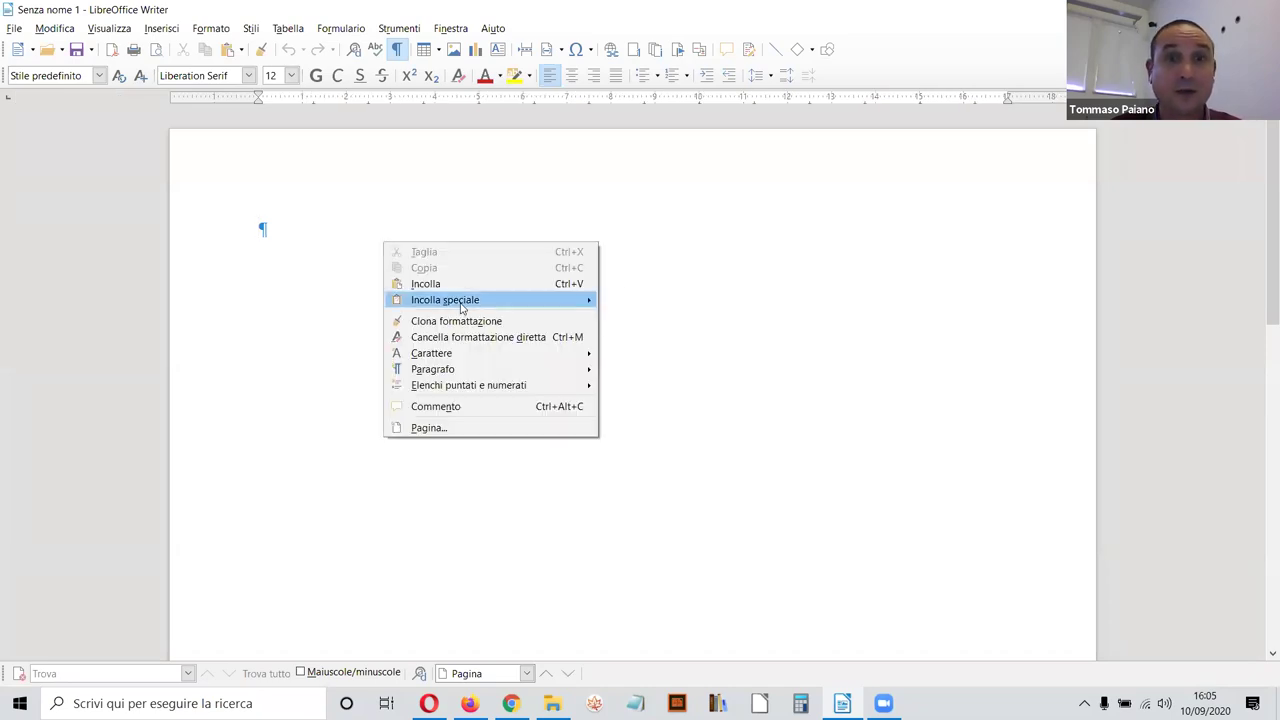
mouse_move(463, 305)
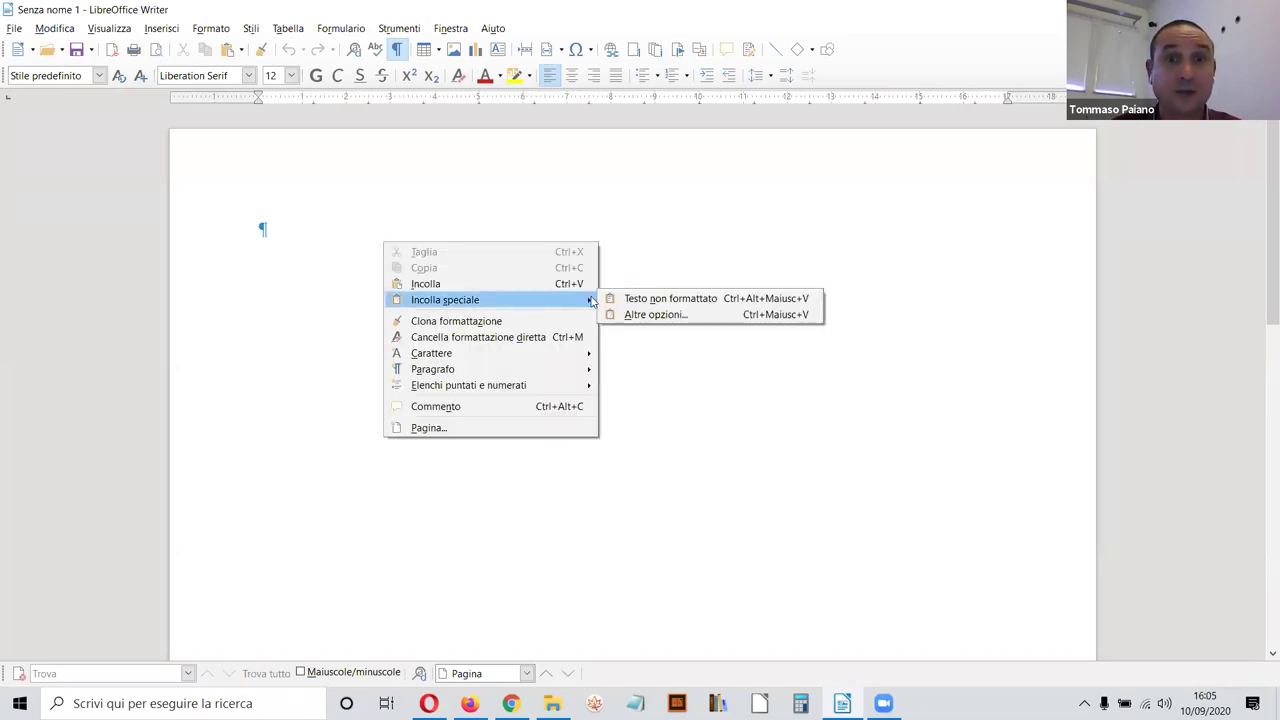
left_click(643, 298)
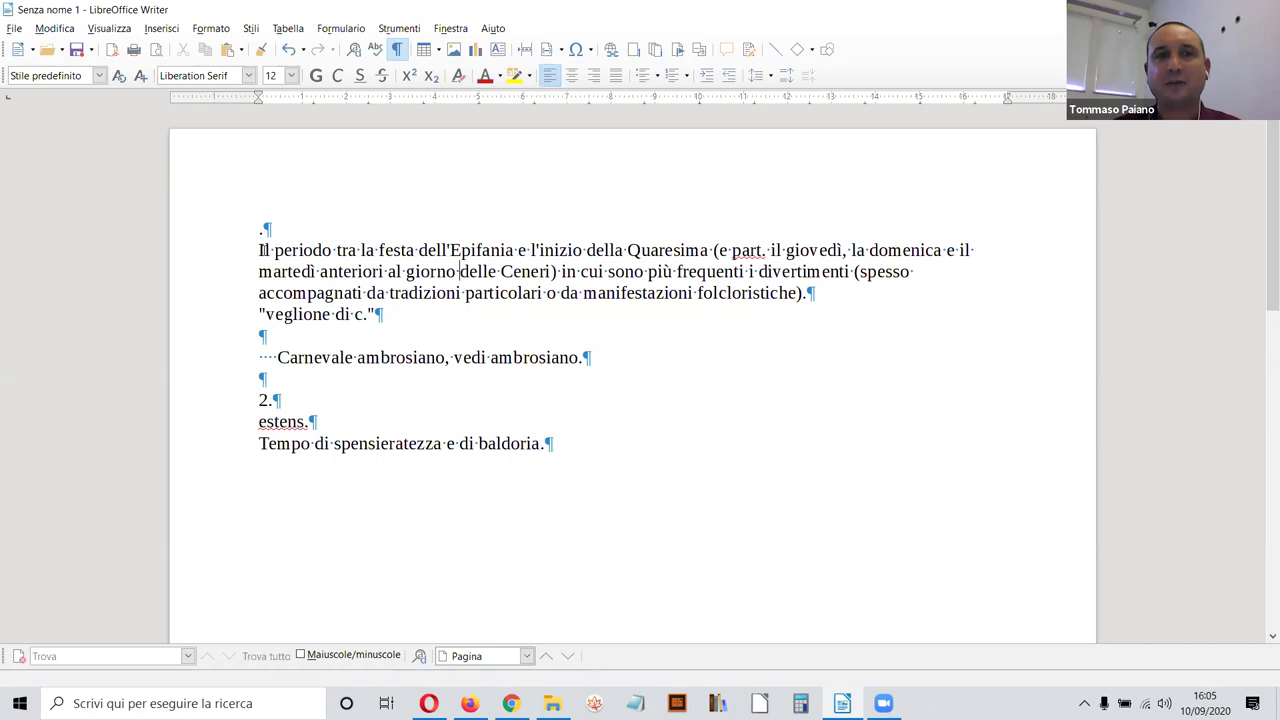
Step: Insert an empty line above the pasted definition and add the heading DIZIONARIO OXFORD on the first line
key("Return")
left_click(432, 229)
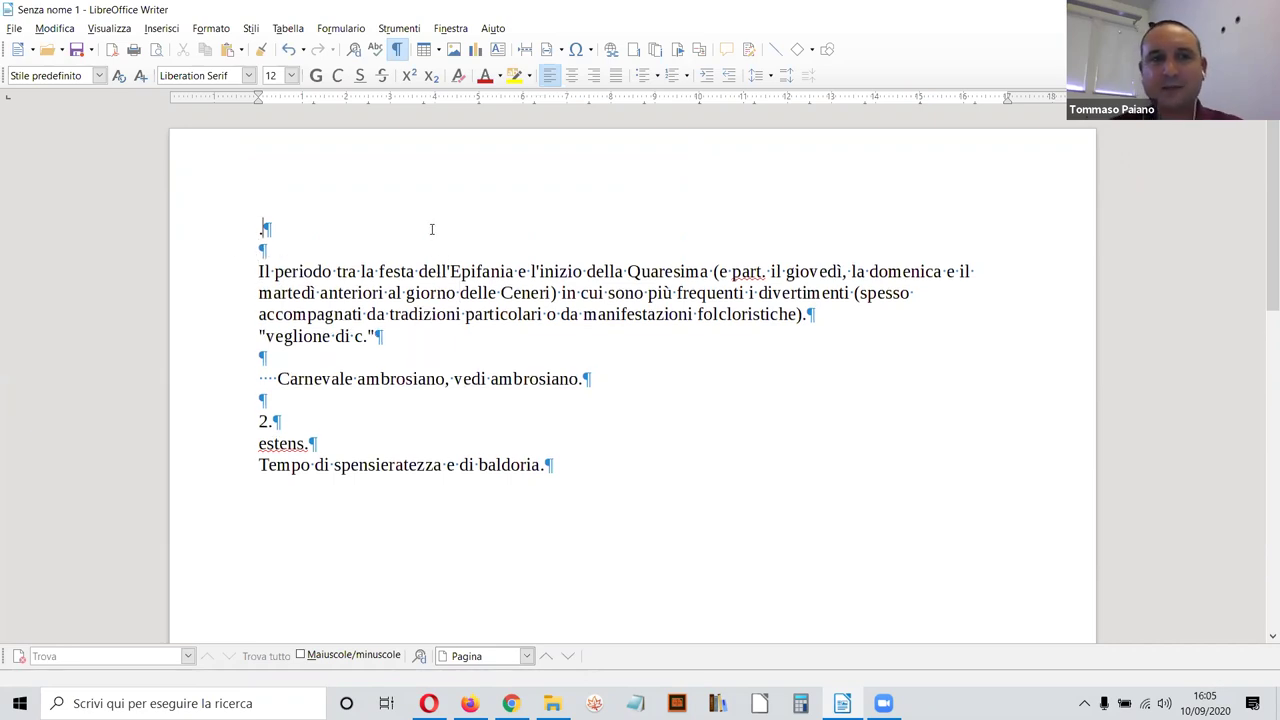
type("di")
key("BackSpace")
key("BackSpace")
type("DIZIONARIO")
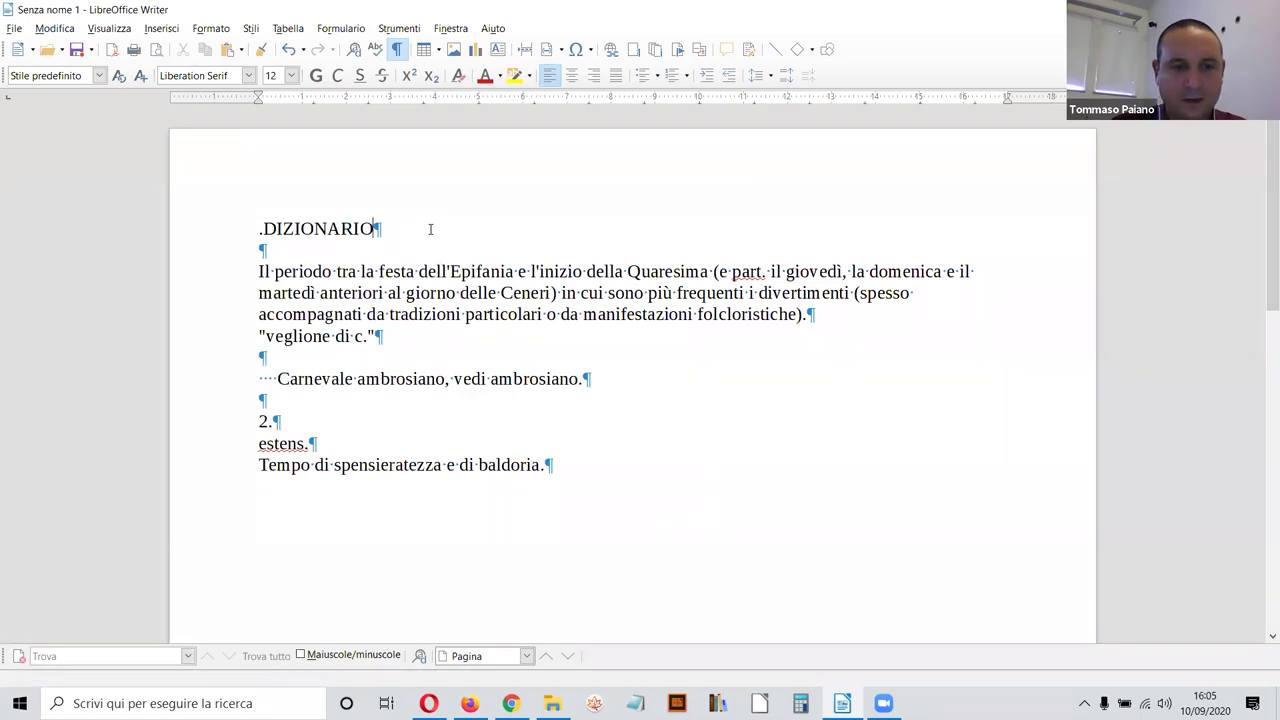
type(" OXFORD")
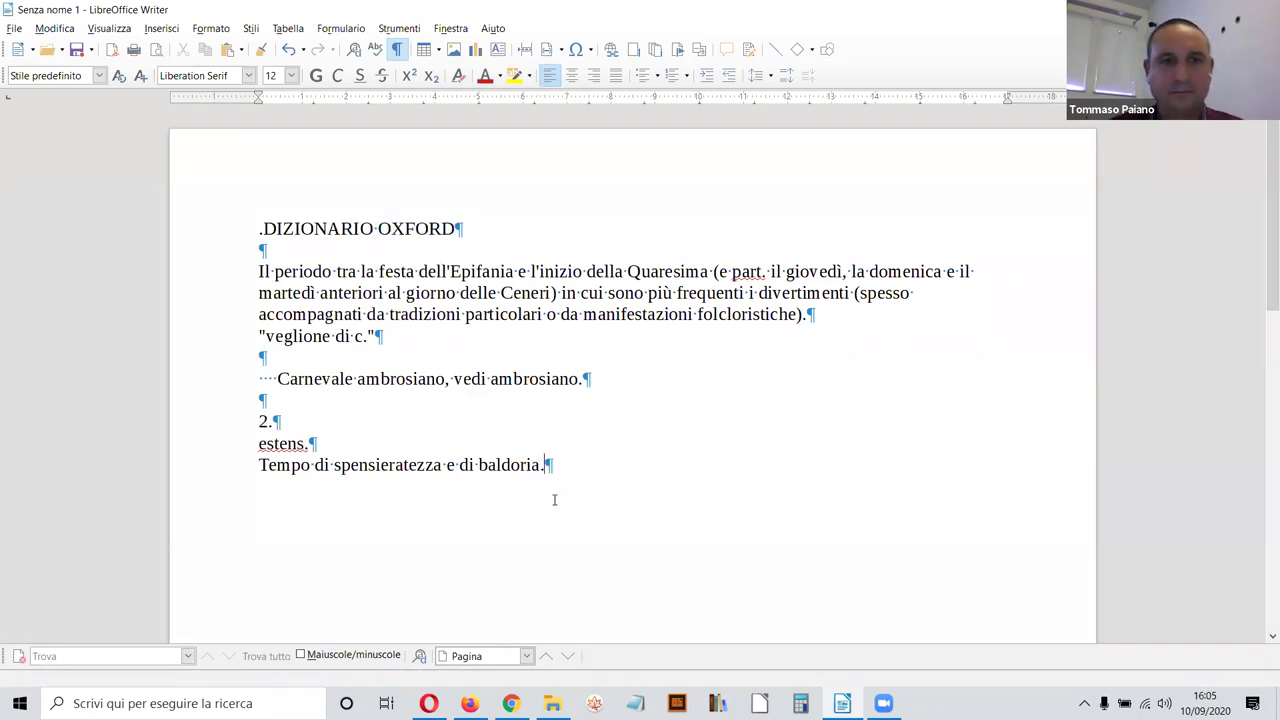
Step: Add four empty paragraphs below the last line of the Oxford definition
key("Return")
key("Return")
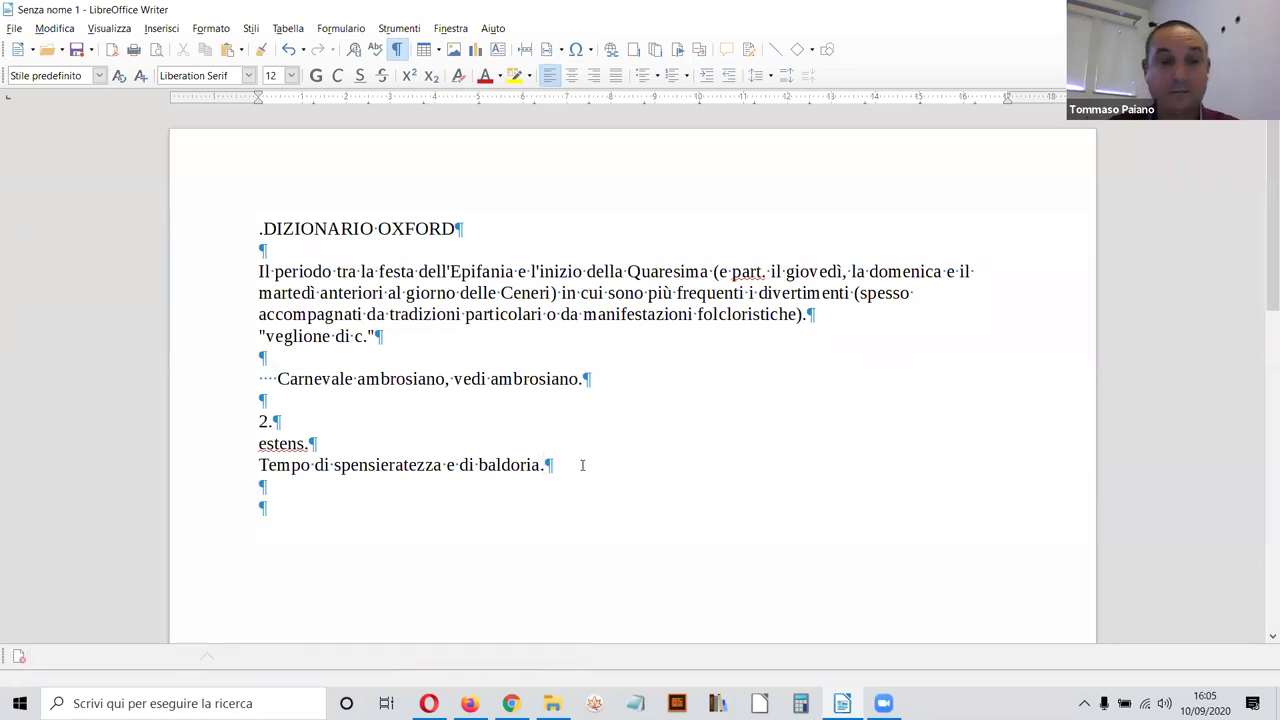
key("Return")
key("Return")
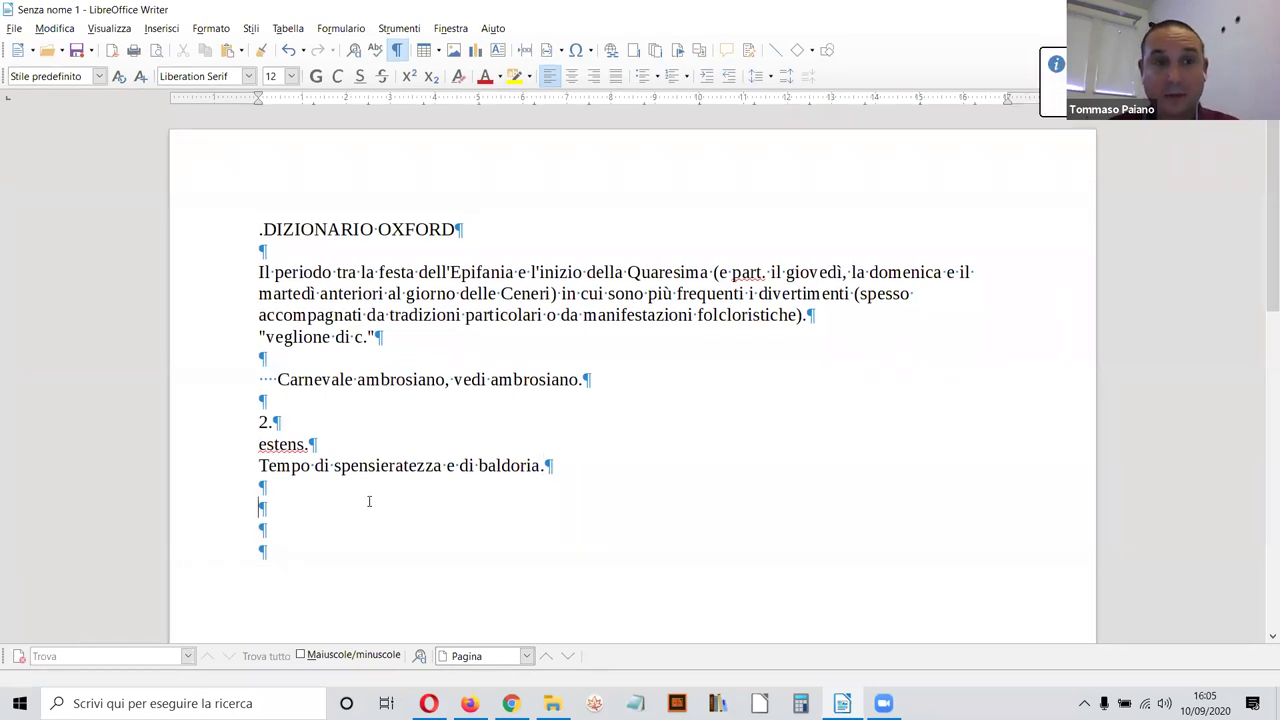
Step: Switch back to Firefox and open the Treccani vocabulary result for carnevale
key("alt+Tab")
scroll(463, 349, "down", 1)
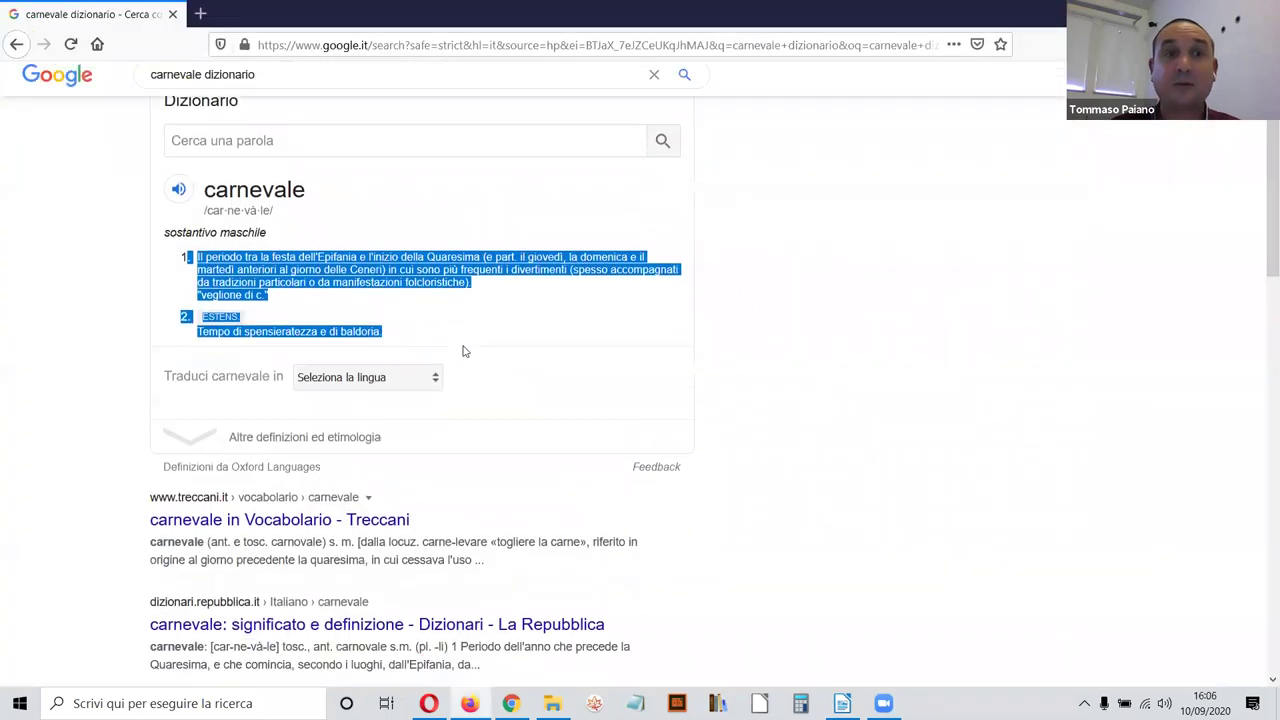
scroll(451, 343, "down", 1)
scroll(449, 343, "up", 1)
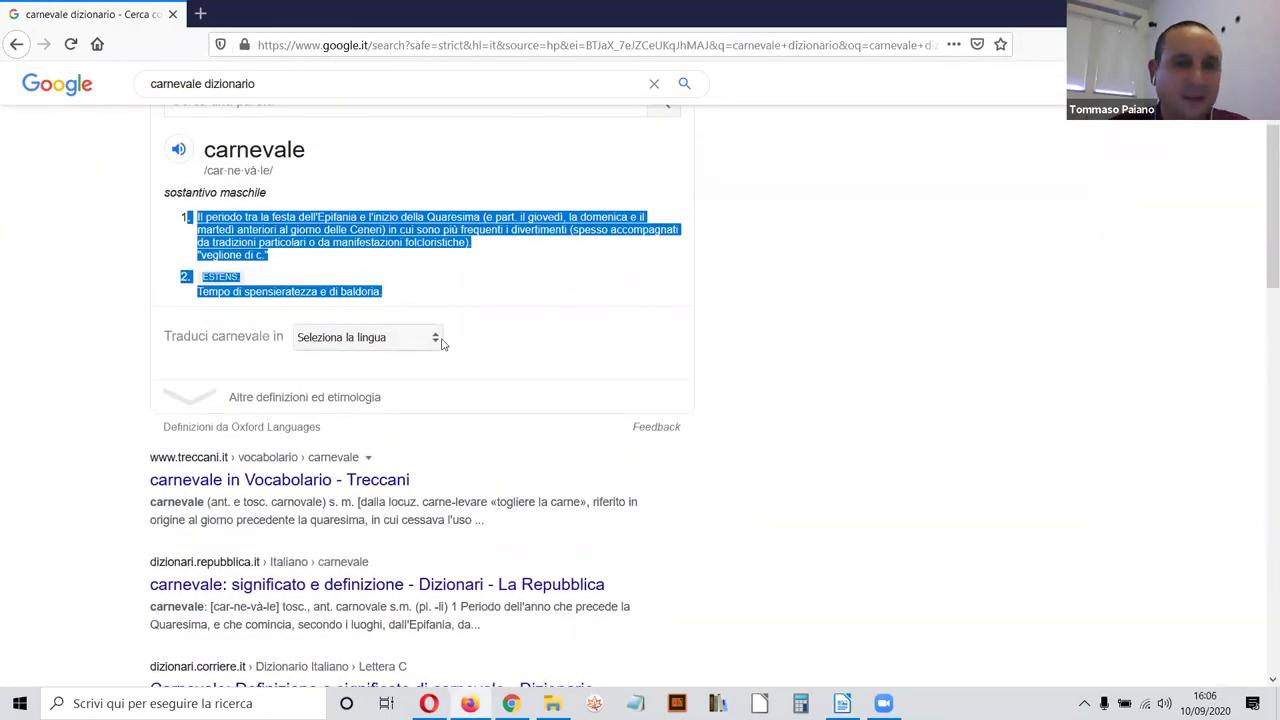
scroll(443, 343, "down", 2)
scroll(443, 343, "up", 3)
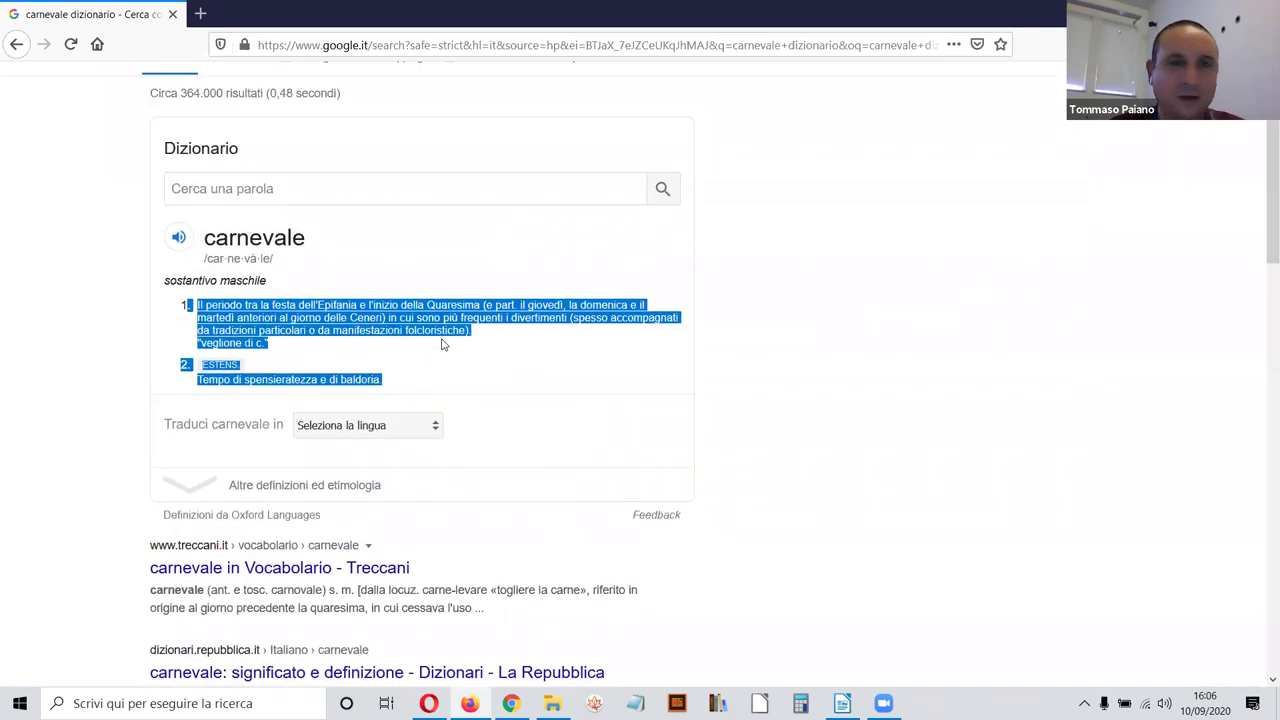
scroll(445, 340, "down", 3)
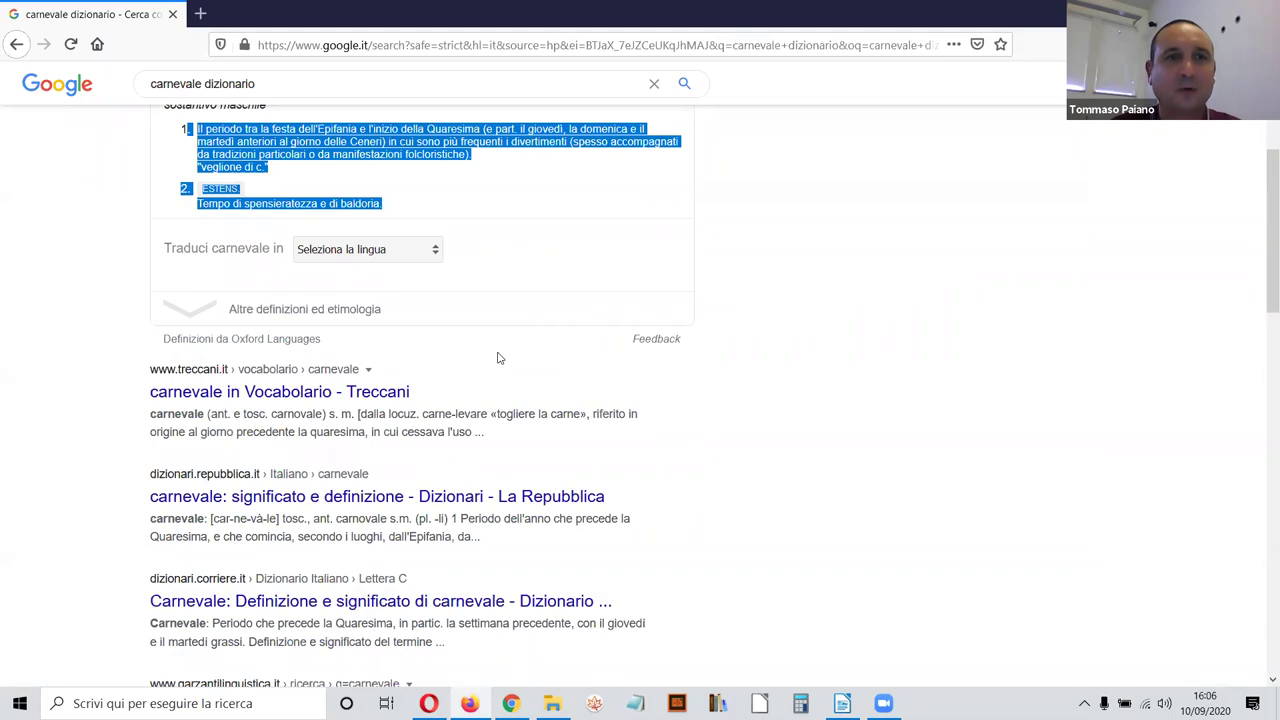
scroll(499, 358, "down", 2)
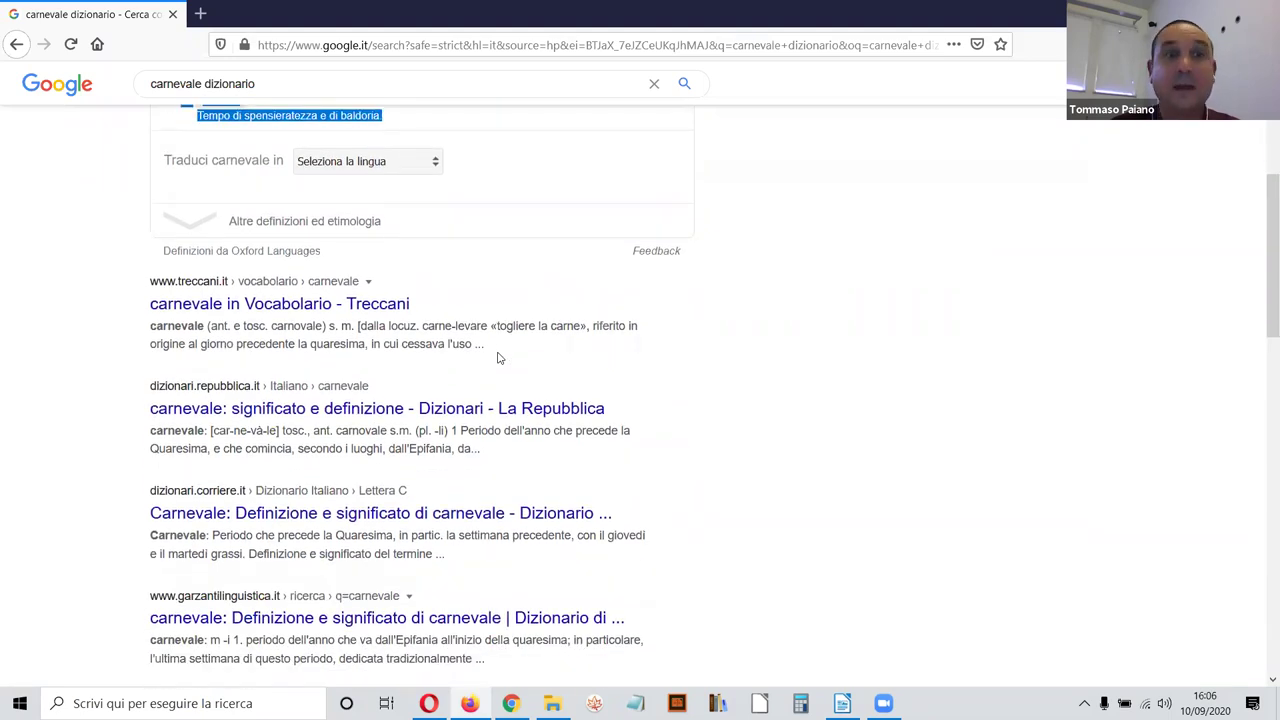
scroll(499, 358, "up", 2)
scroll(443, 354, "down", 2)
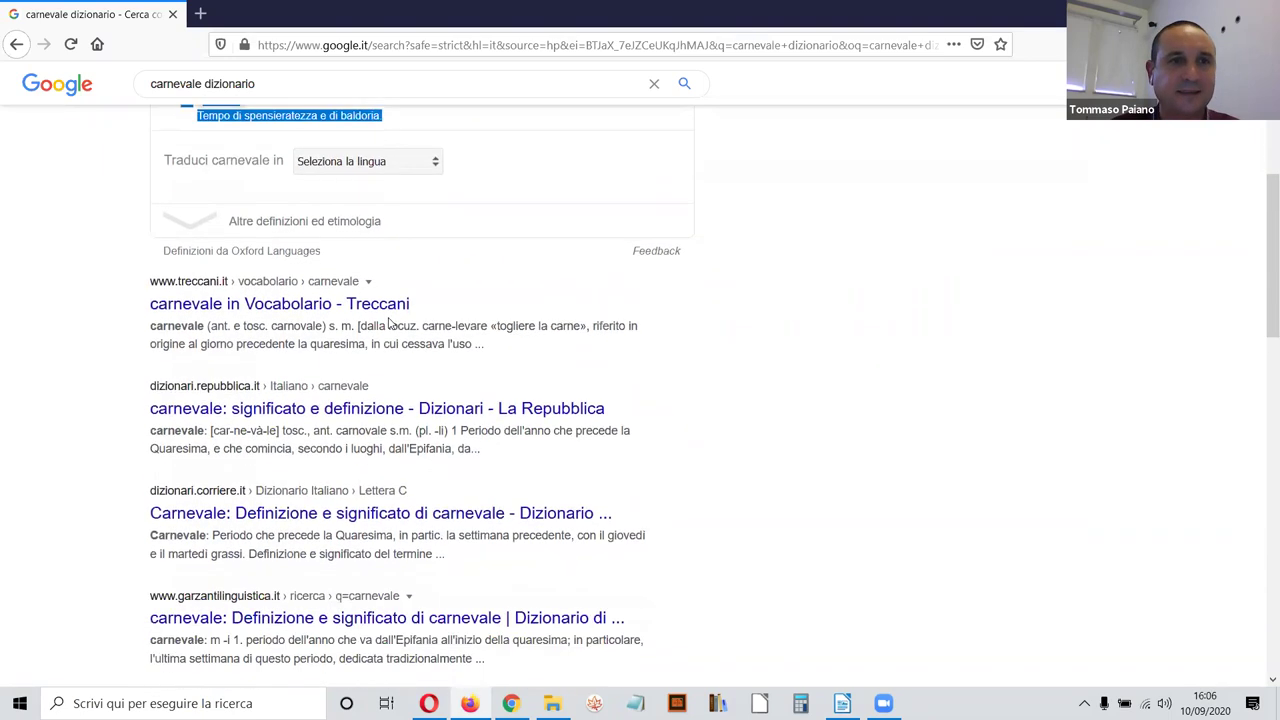
left_click(245, 305)
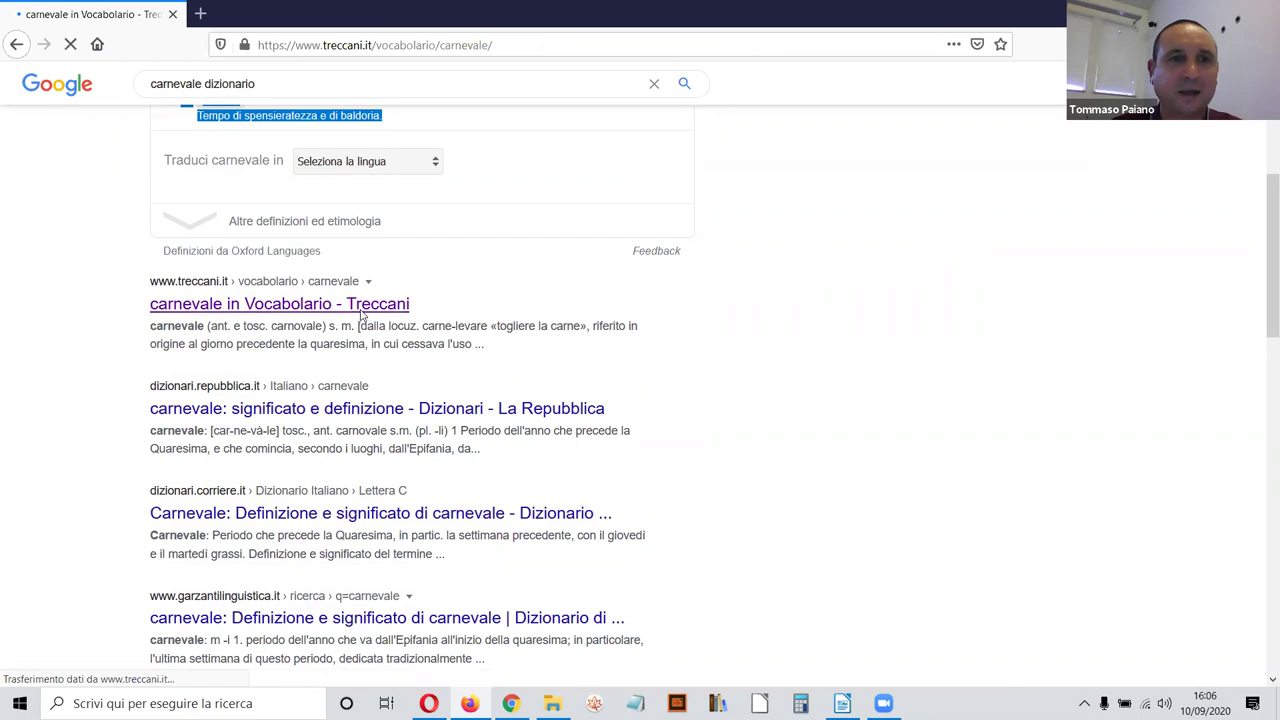
Step: Copy the complete carnevale definition from the Treccani vocabulary page
scroll(397, 300, "down", 2)
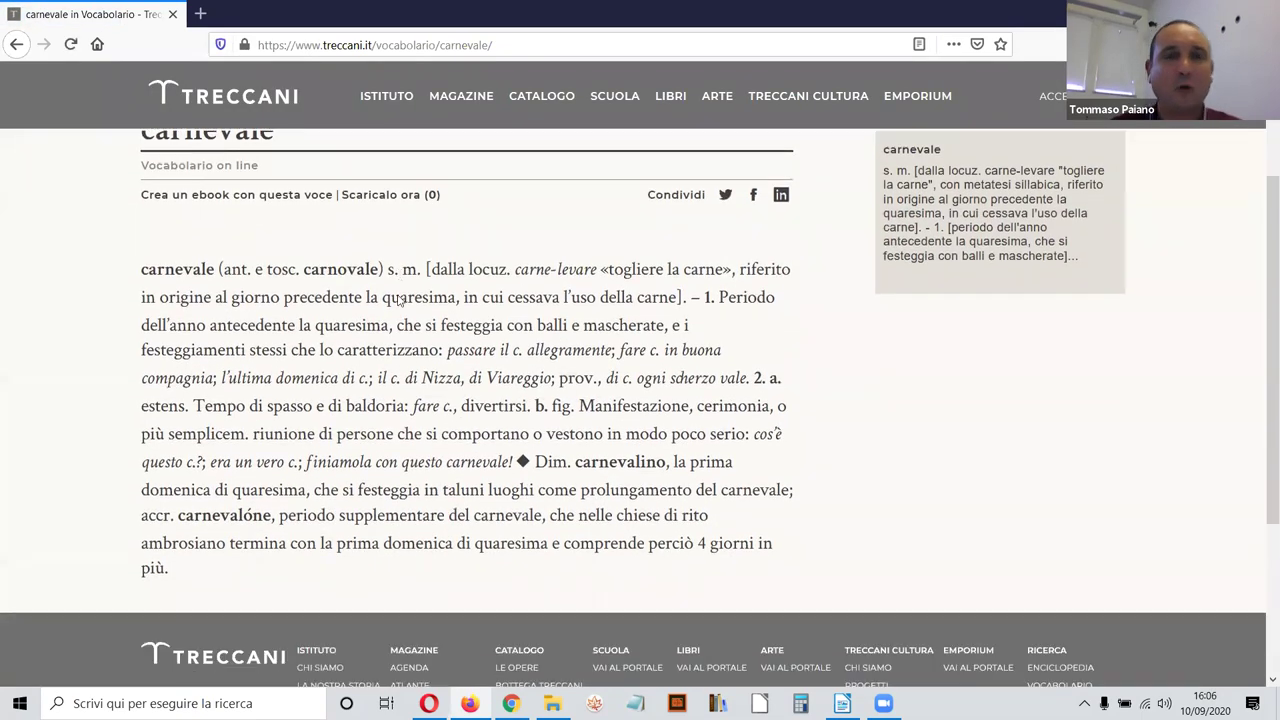
scroll(245, 310, "up", 1)
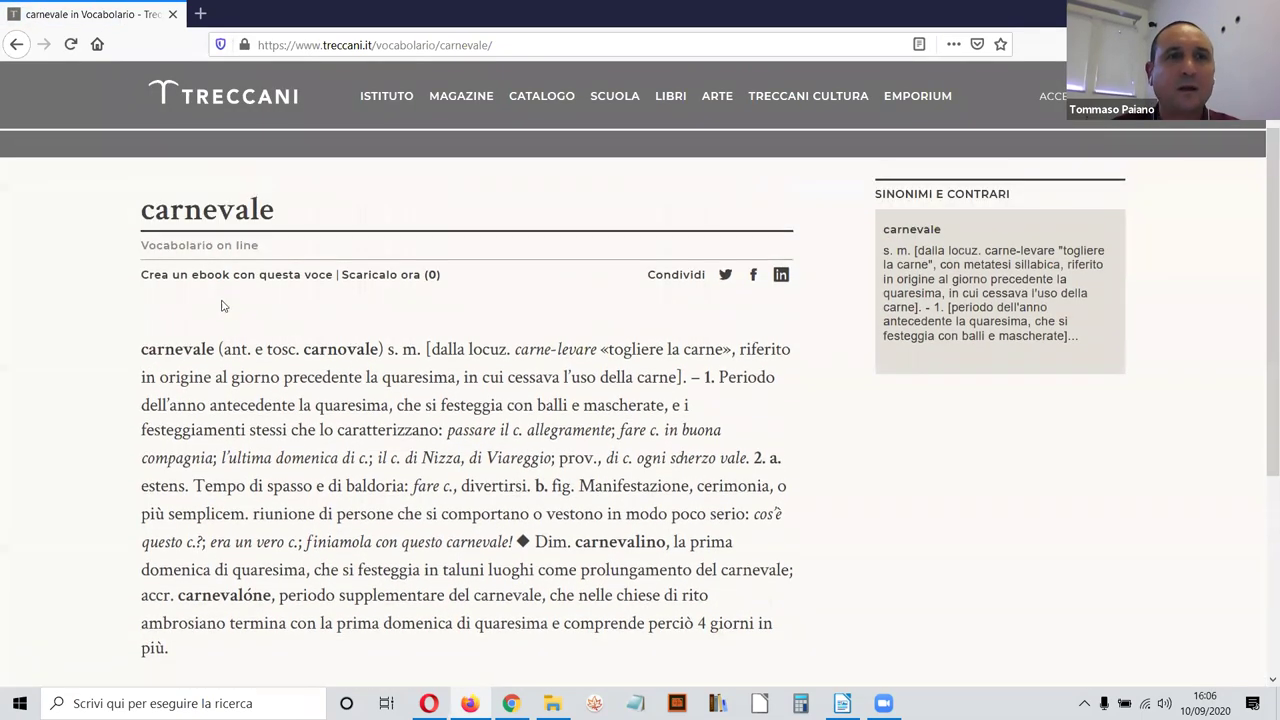
left_click_drag(141, 348, 210, 316)
scroll(200, 400, "down", 5)
right_click(236, 229)
left_click(257, 236)
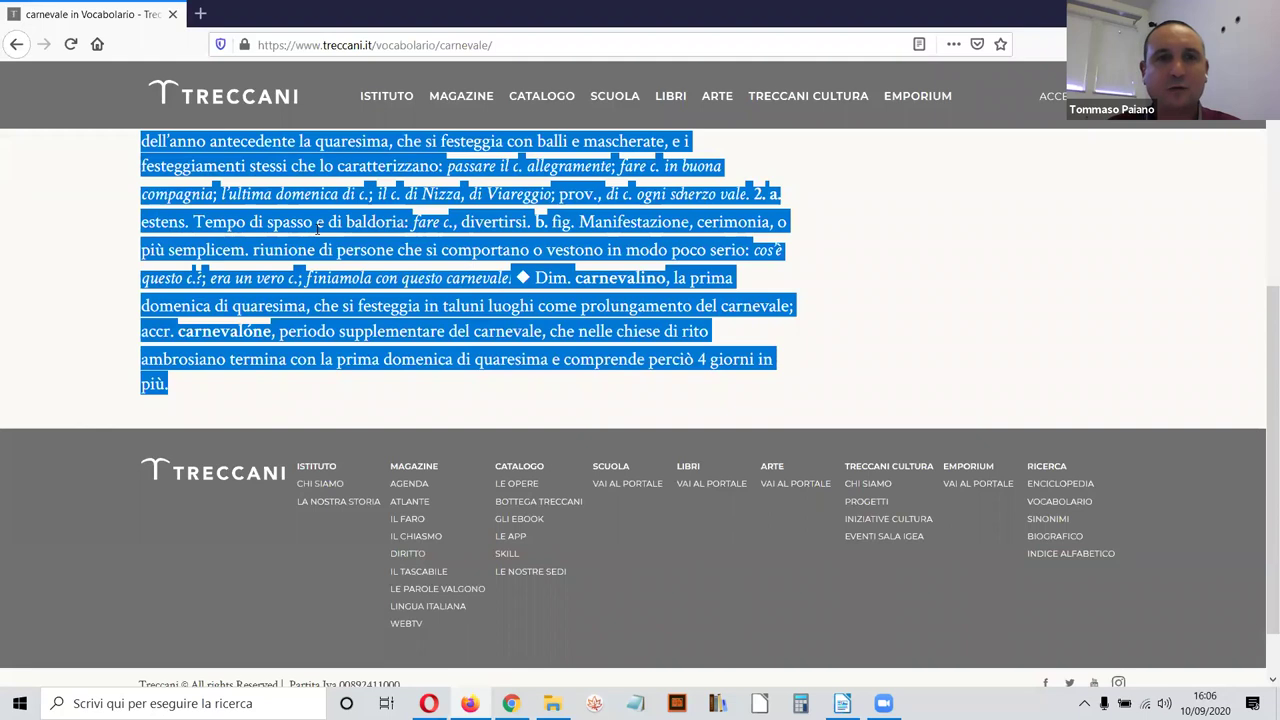
Step: Return to the Writer document and add the heading VOCABOLARIO TRECCANI below the Oxford definition, followed by empty lines
key("alt+Tab")
type("DIZ")
key("BackSpace")
key("BackSpace")
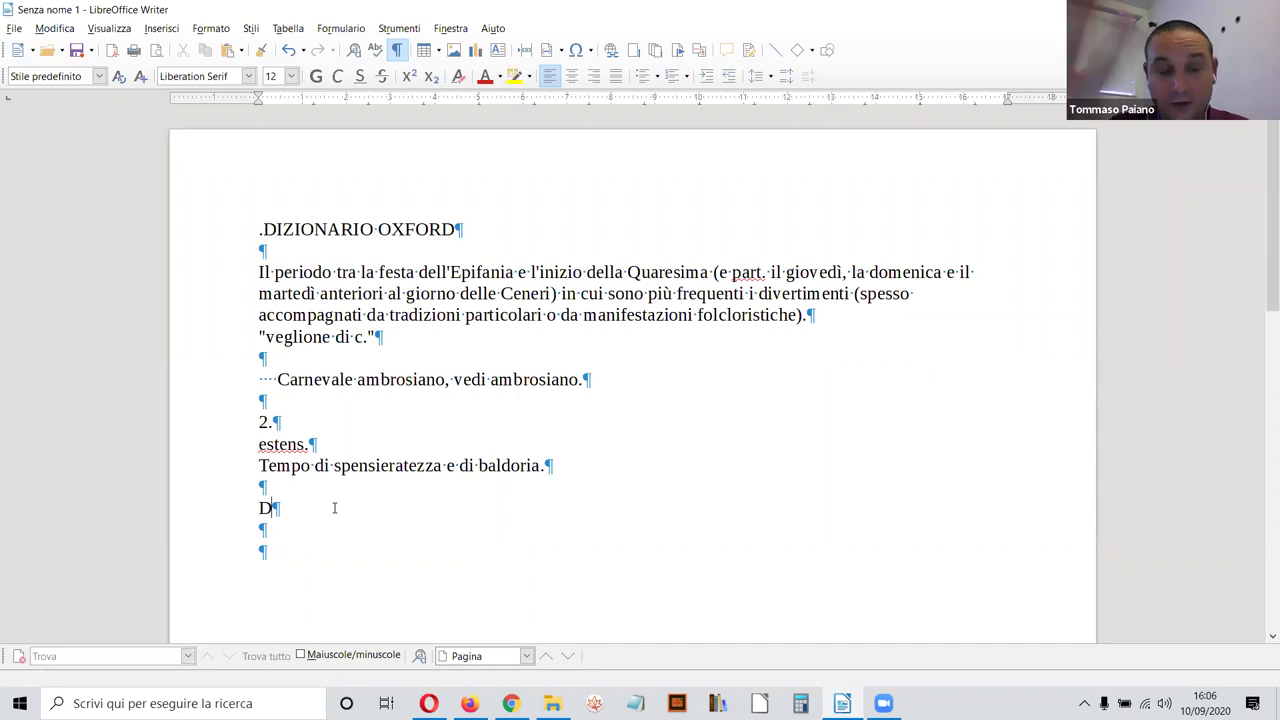
type("IZIONA")
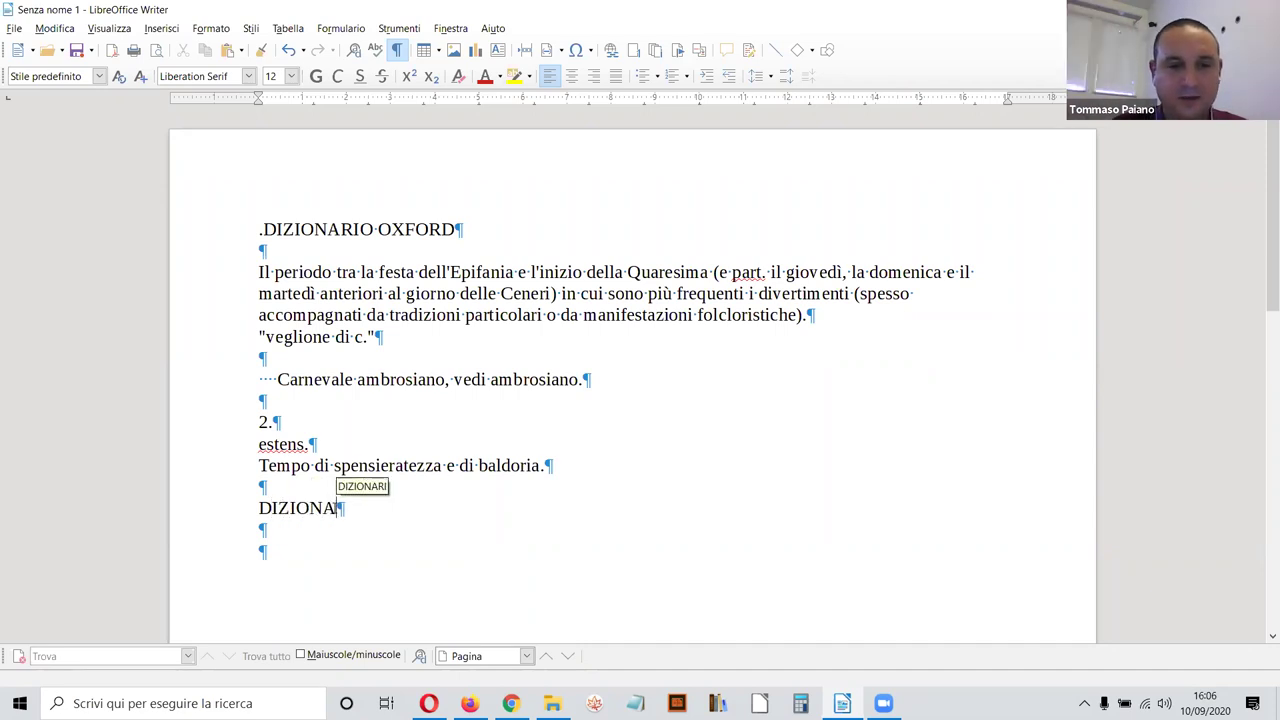
type("RIO TR")
key("BackSpace")
key("BackSpace")
key("BackSpace")
key("BackSpace")
key("BackSpace")
key("BackSpace")
key("BackSpace")
key("BackSpace")
key("BackSpace")
key("BackSpace")
key("BackSpace")
key("BackSpace")
key("BackSpace")
type("VOCABOLARIO TRECCANI")
key("Return")
key("Return")
key("Return")
Step: Delete the stray full stop in front of the DIZIONARIO OXFORD heading
scroll(329, 494, "down", 1)
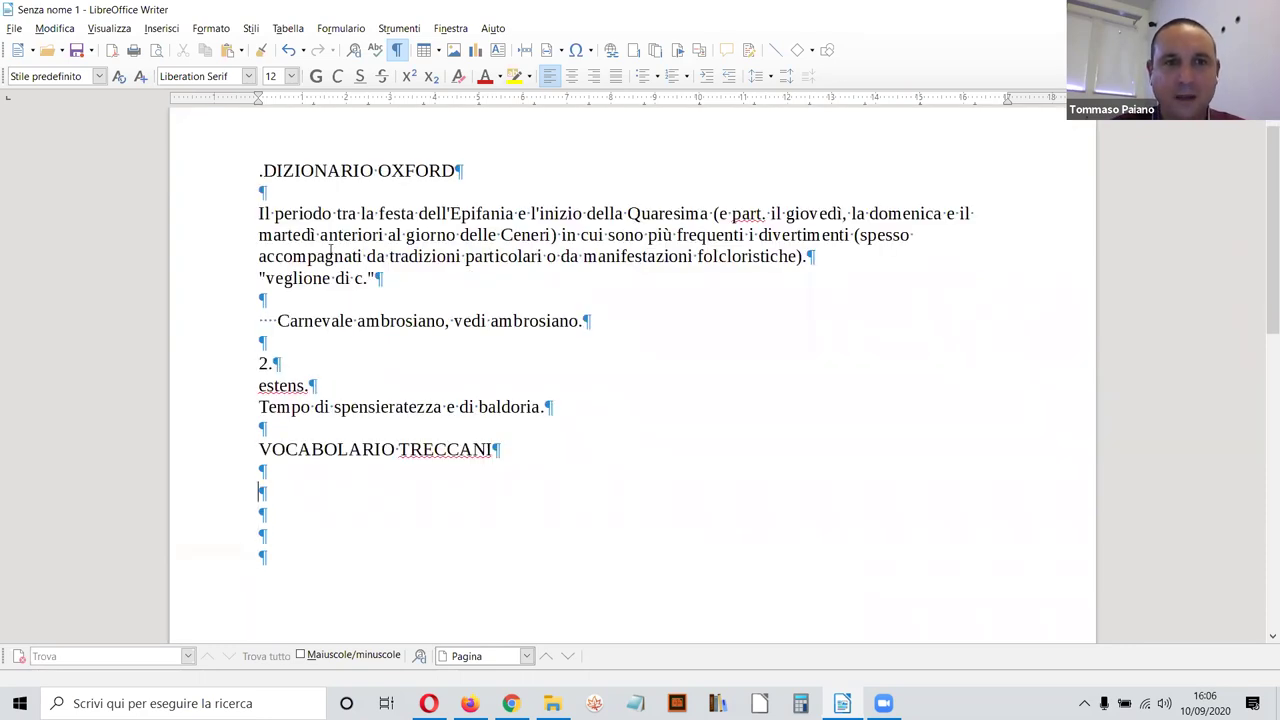
double_click(314, 170)
left_click(261, 170)
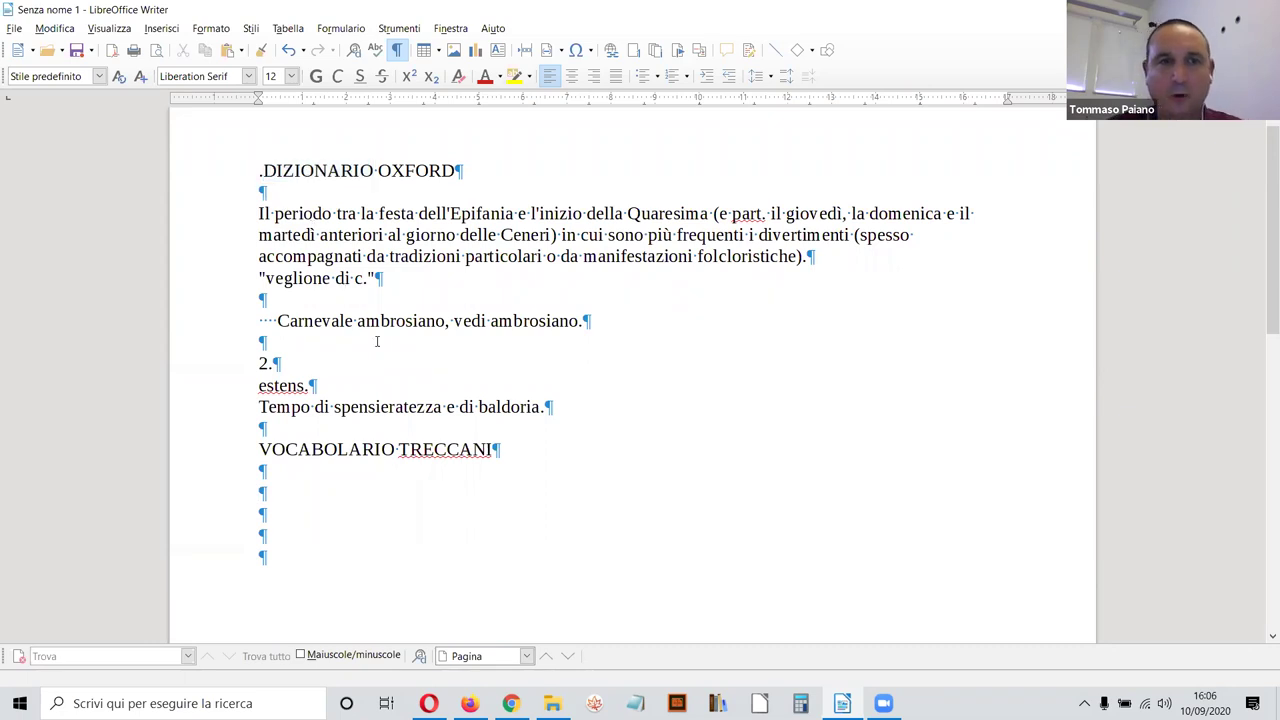
key("Delete")
Step: Paste the Treccani definition as unformatted text below the VOCABOLARIO TRECCANI heading
right_click(346, 508)
key("Escape")
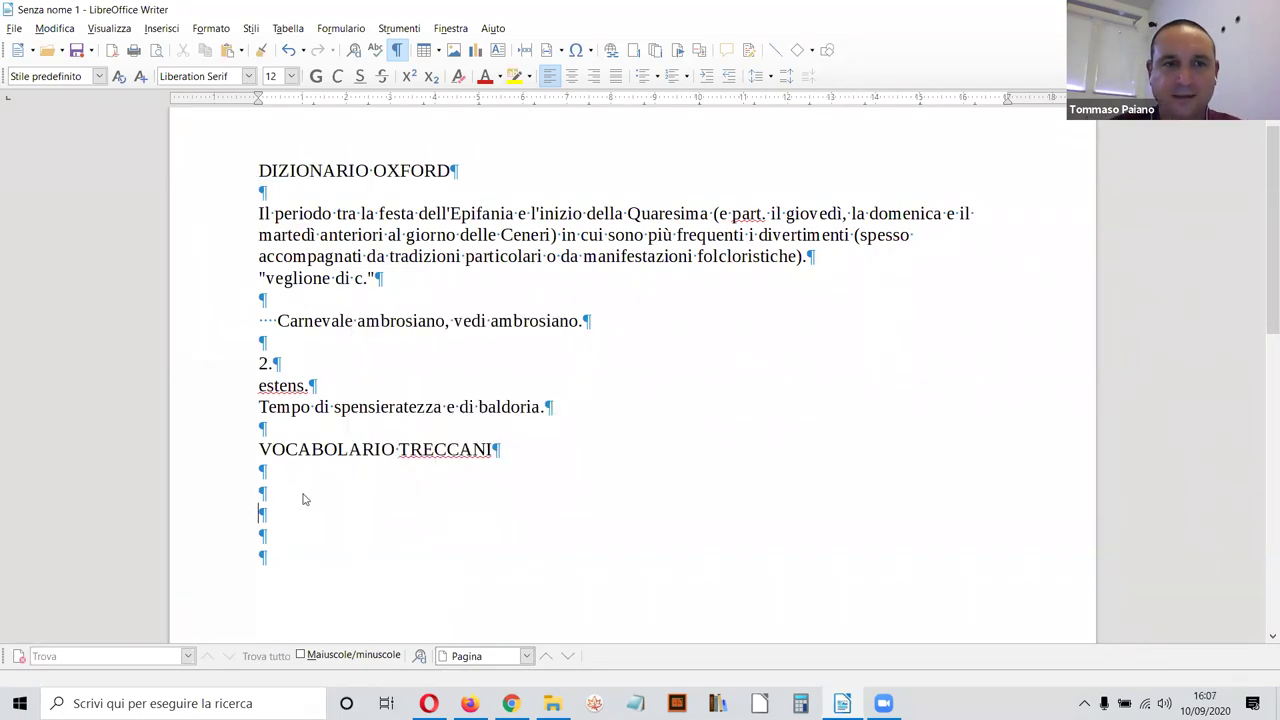
right_click(305, 499)
mouse_move(498, 360)
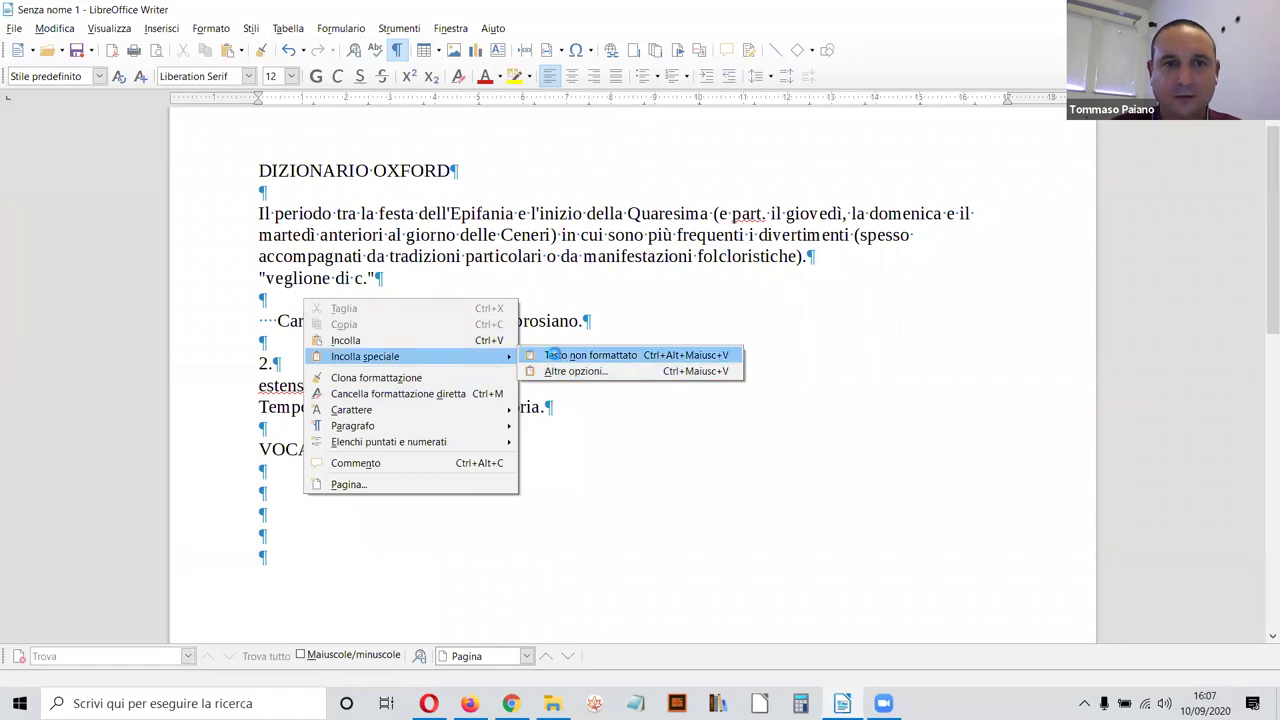
left_click(555, 355)
scroll(502, 349, "down", 3)
Step: Make the headings DIZIONARIO OXFORD and VOCABOLARIO TRECCANI bold
scroll(502, 349, "up", 4)
scroll(437, 231, "up", 1)
left_click_drag(463, 227, 250, 226)
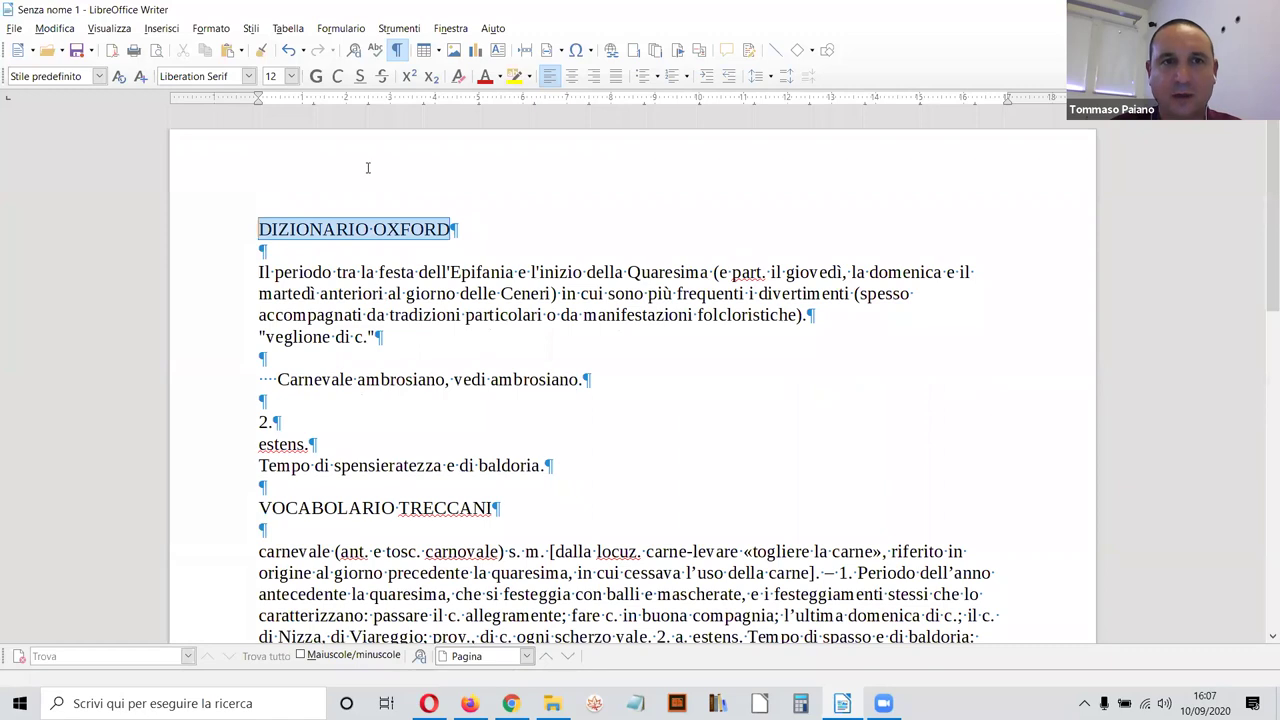
left_click(316, 76)
left_click(380, 250)
scroll(513, 448, "down", 1)
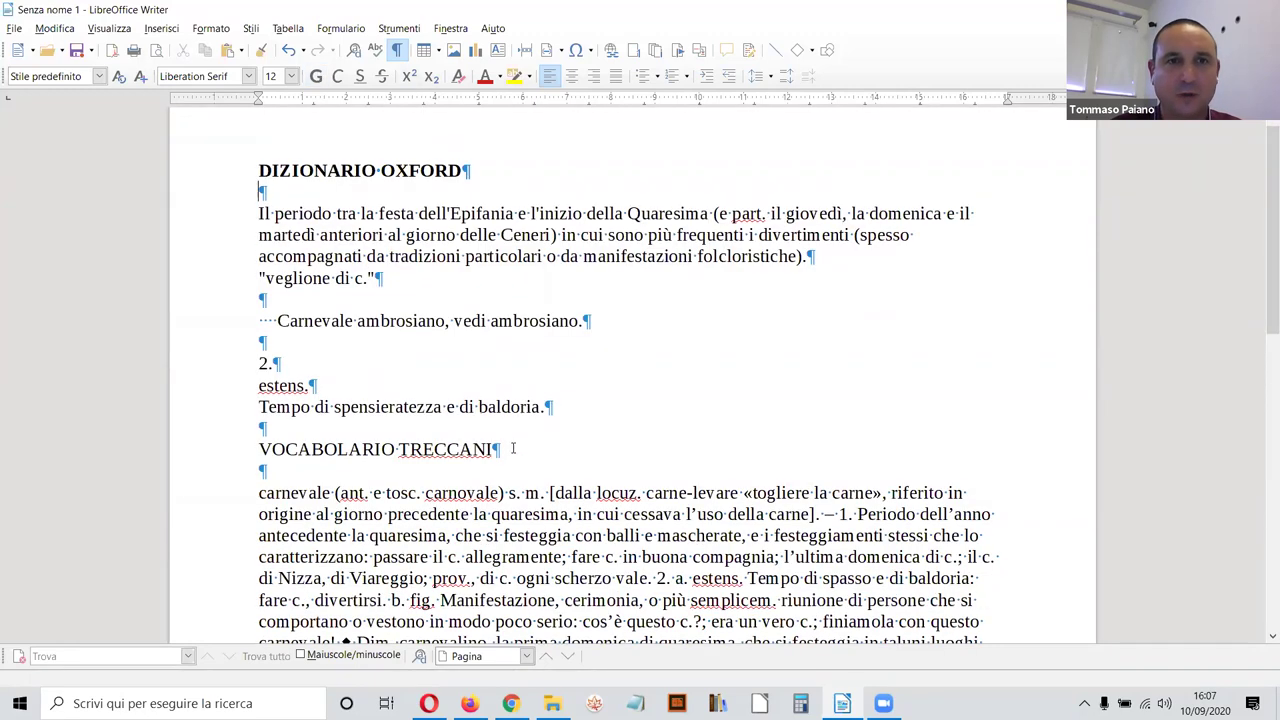
left_click_drag(494, 450, 214, 457)
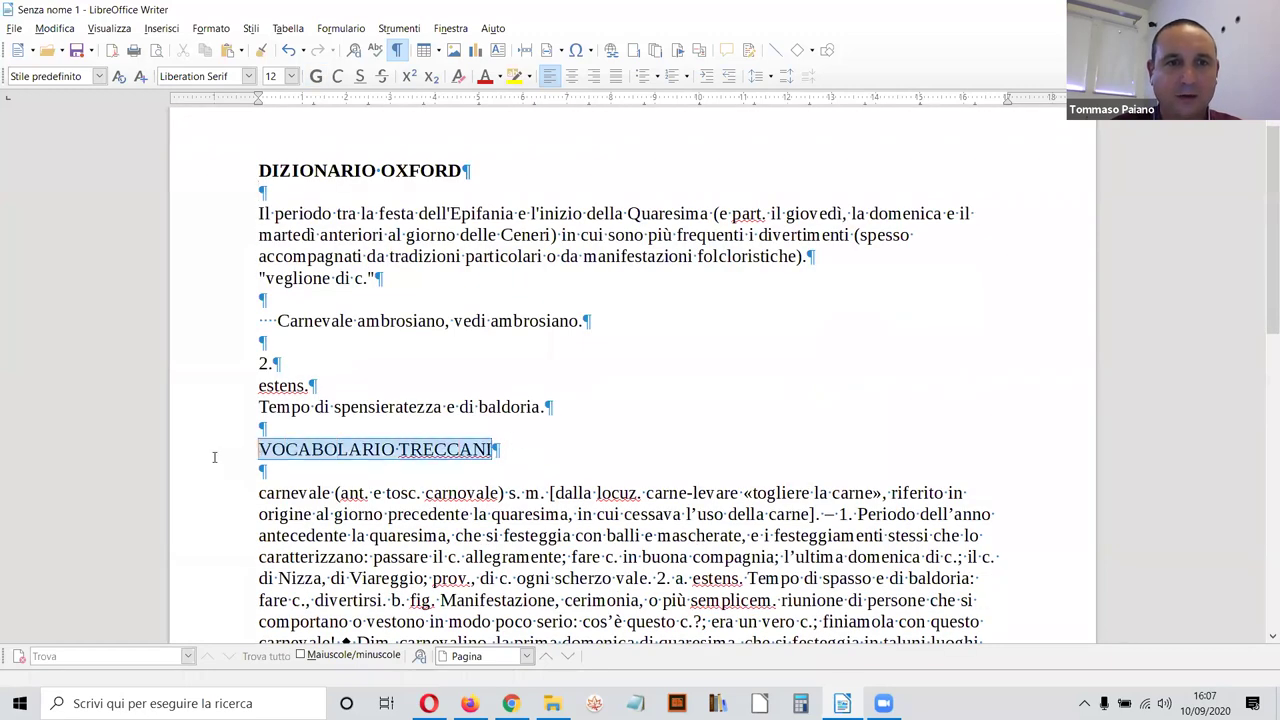
left_click(316, 76)
left_click(590, 437)
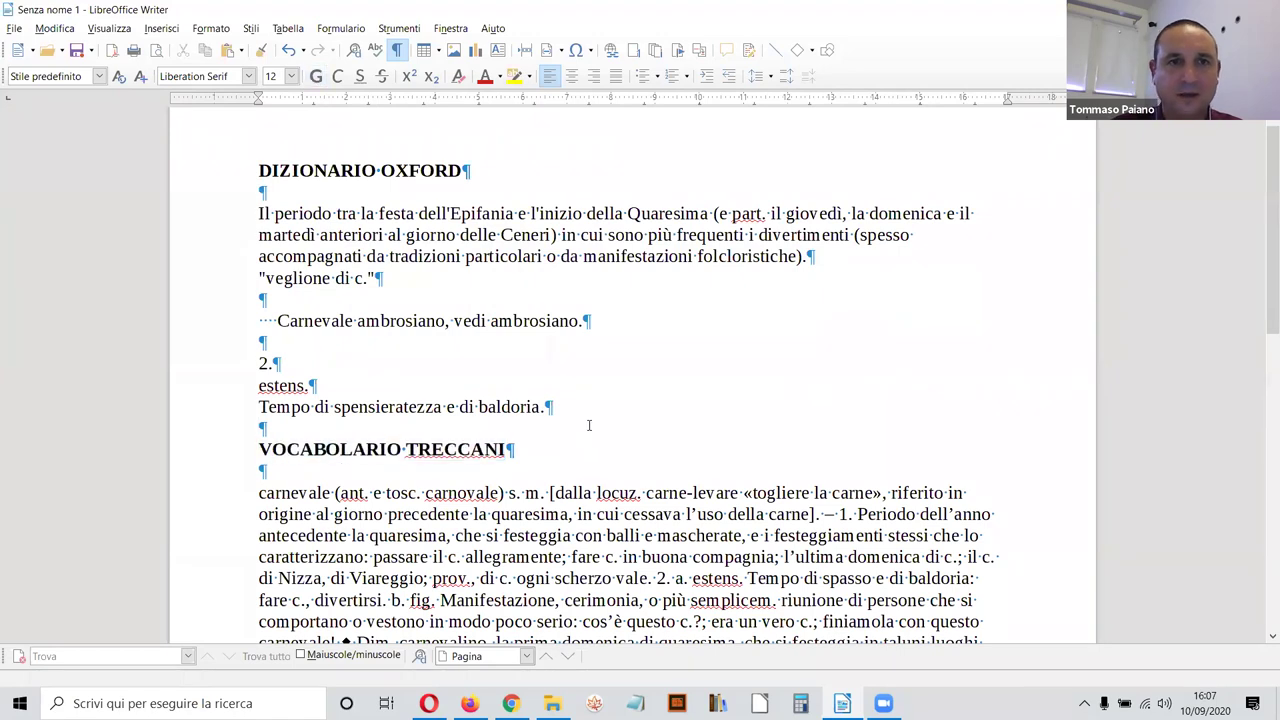
Step: Switch to Firefox and return from the Treccani entry to the Google results for carnevale dizionario
scroll(409, 513, "down", 4)
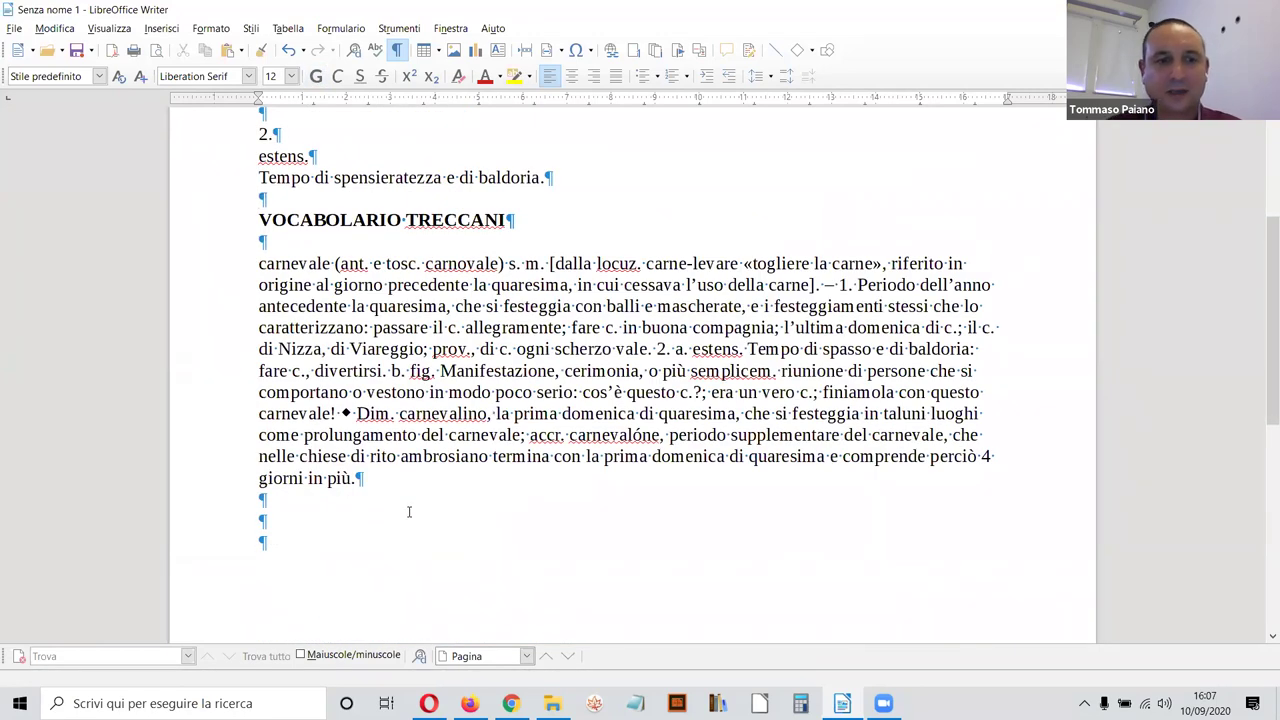
key("alt+Tab")
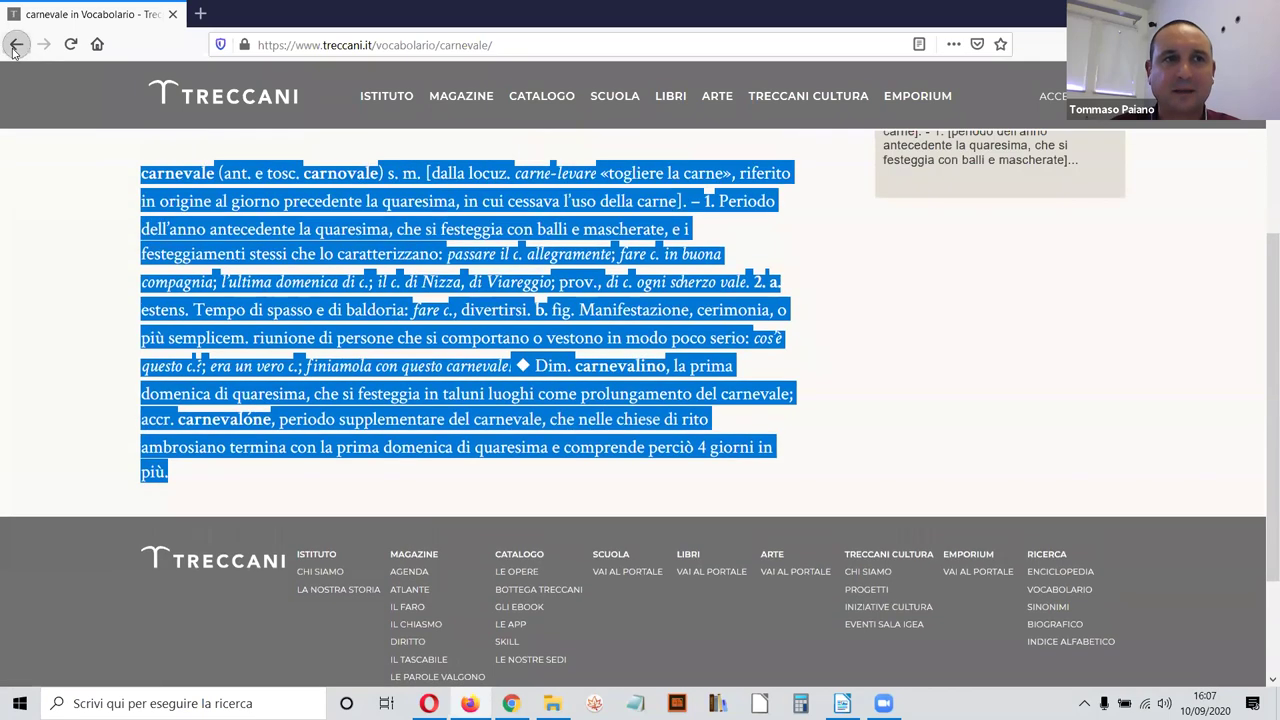
left_click(16, 44)
scroll(571, 320, "down", 3)
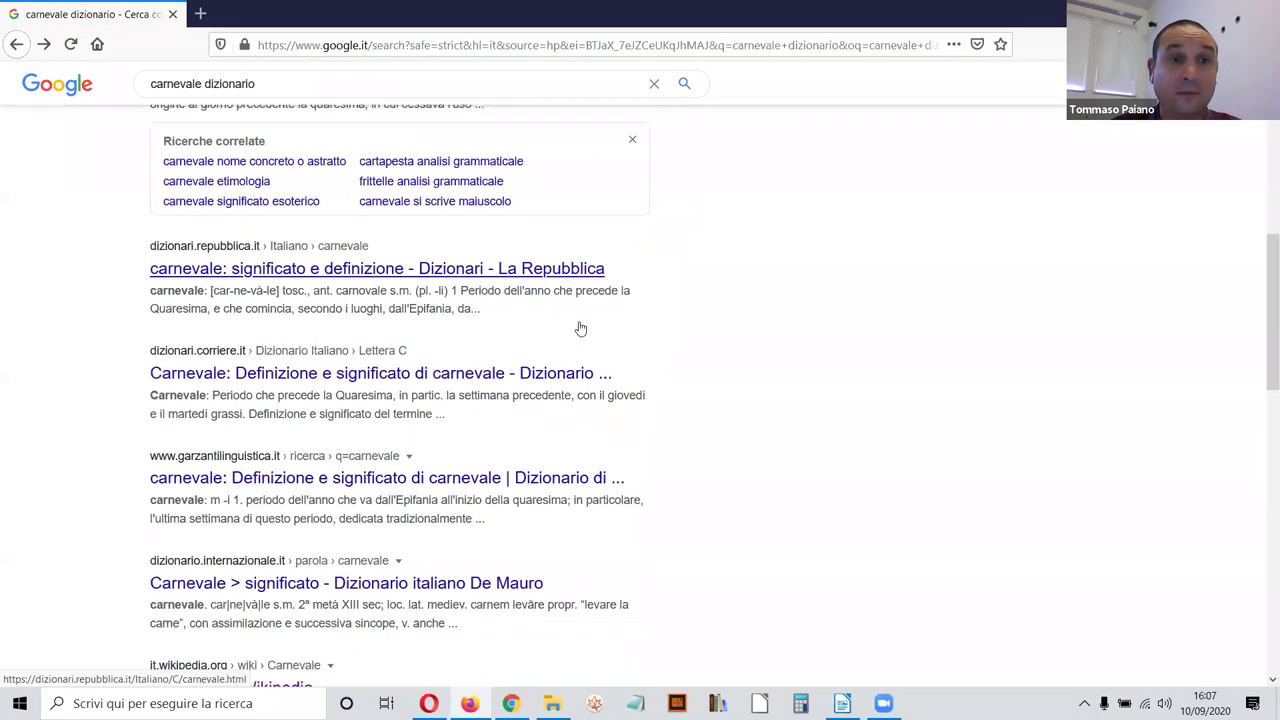
Step: Try to open the Corriere della Sera dictionary entry for carnevale, accepting its cookies and dismissing the overlay
left_click(357, 355)
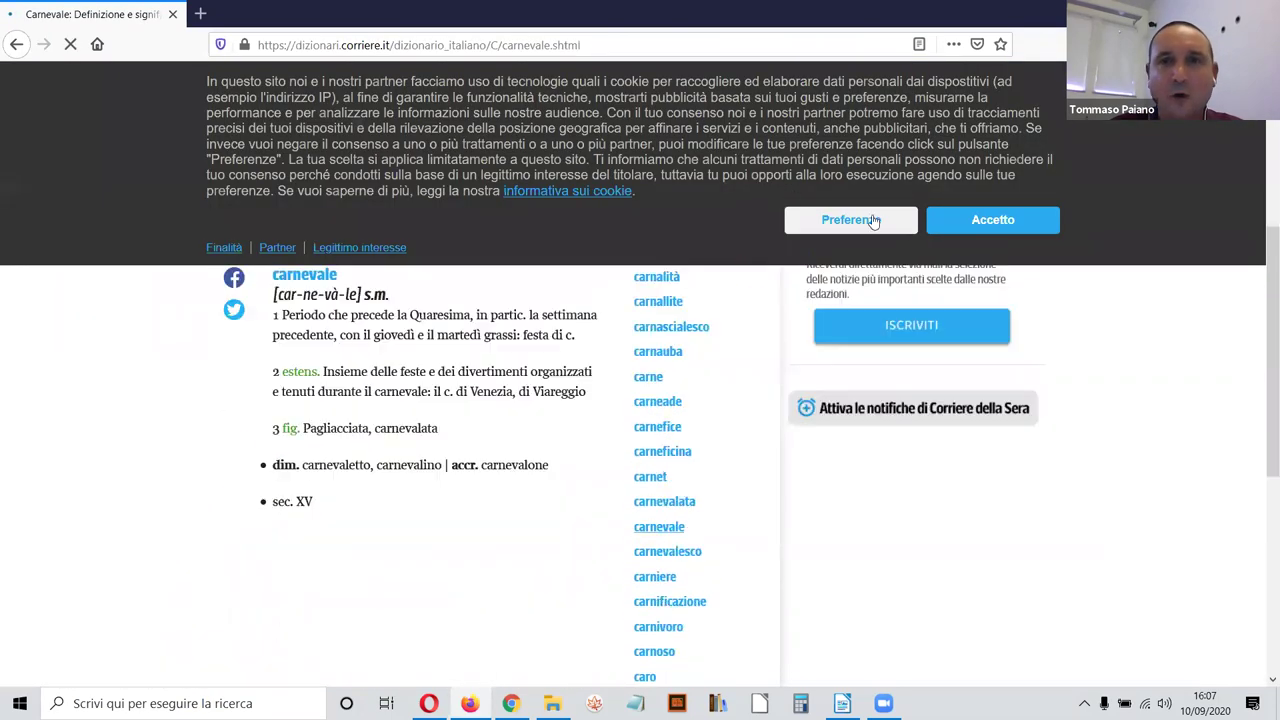
left_click(960, 222)
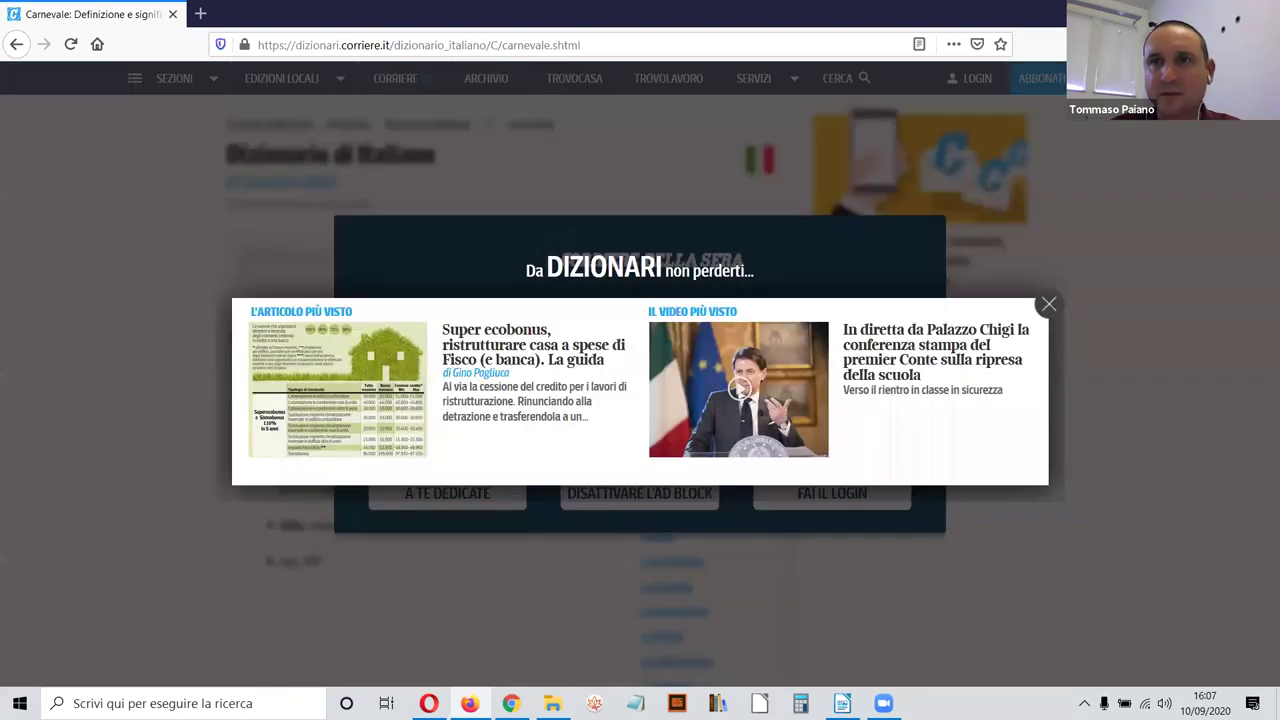
left_click(1090, 44)
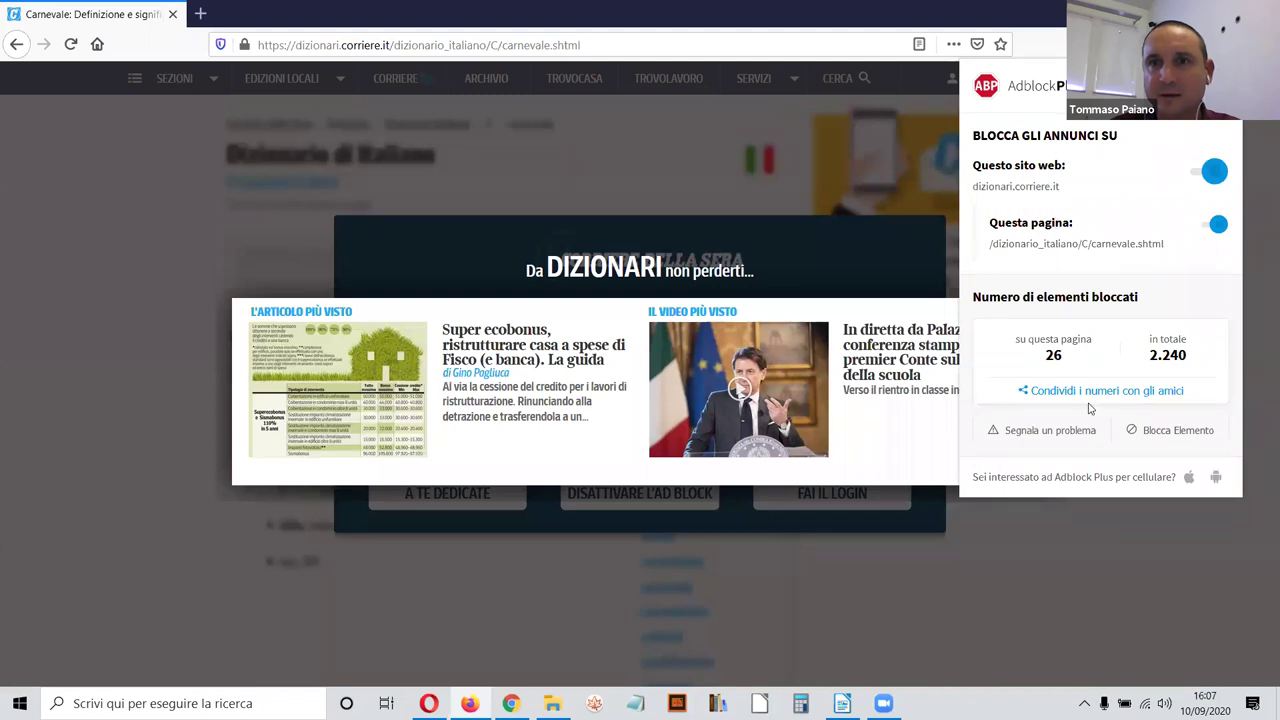
left_click(818, 400)
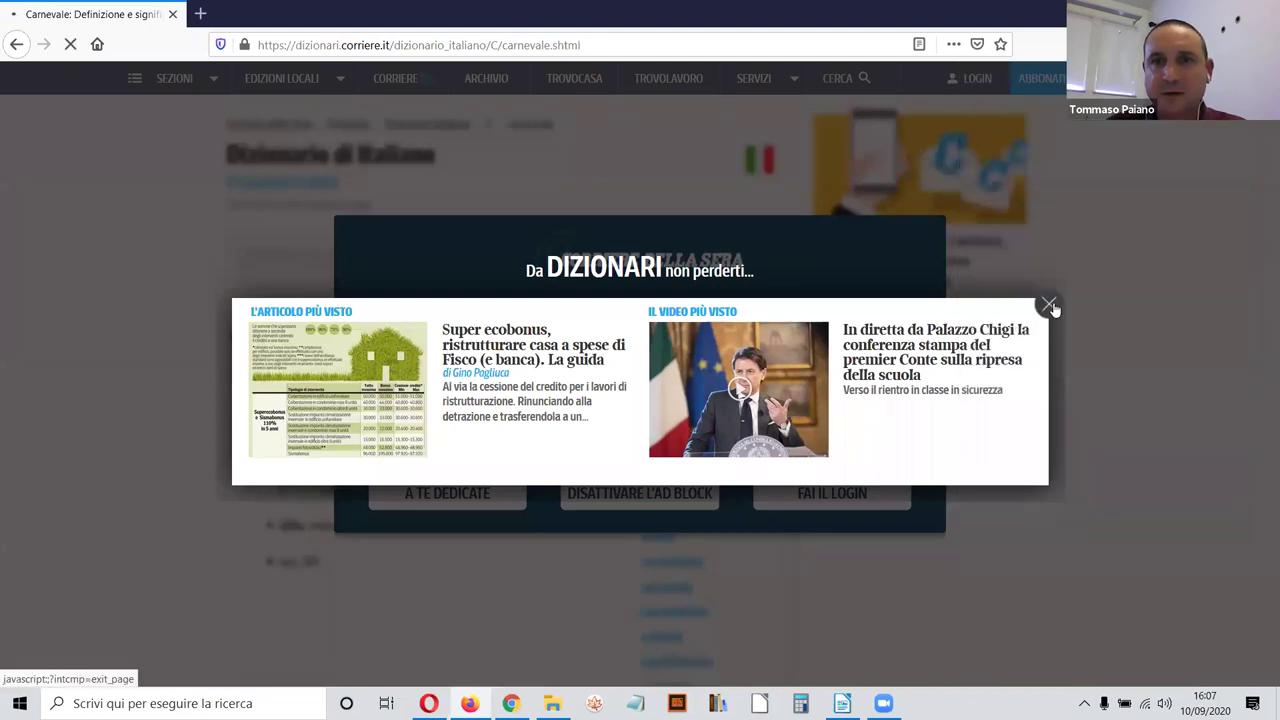
left_click(1050, 306)
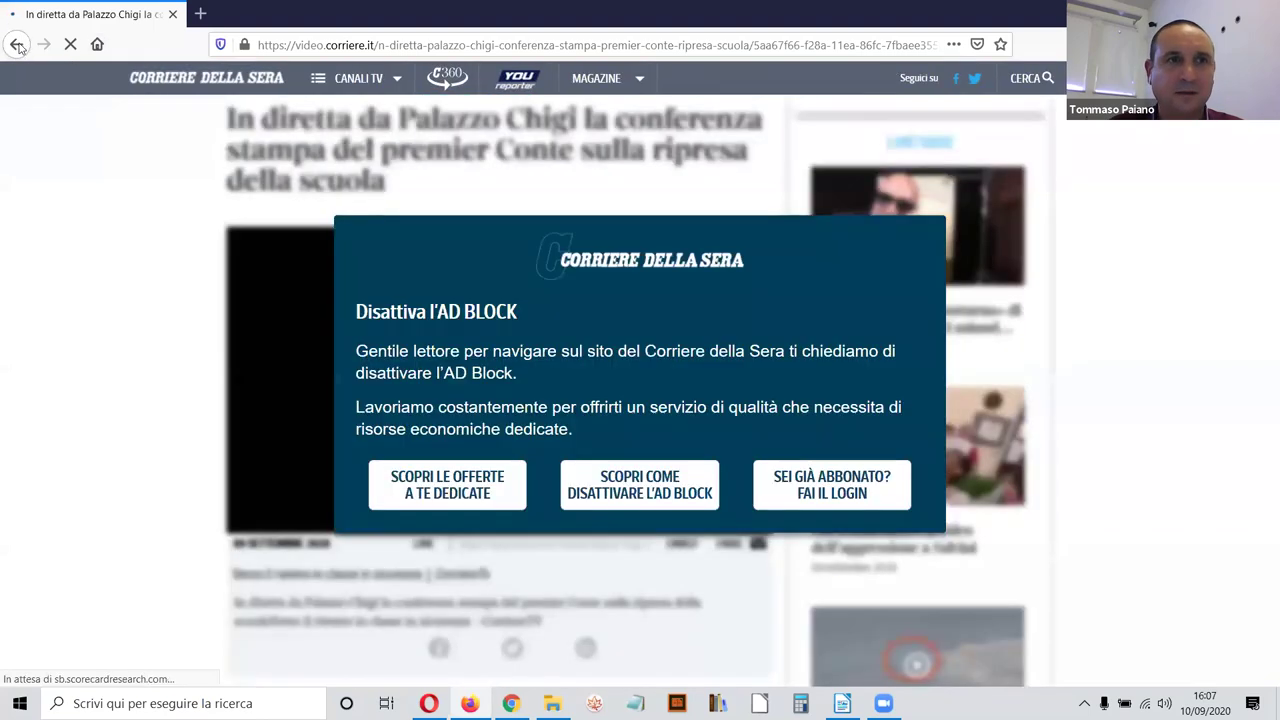
Step: Go back from the Corriere pages to the Google home page and search for CARNEVALE DIZIONARIO
left_click(17, 45)
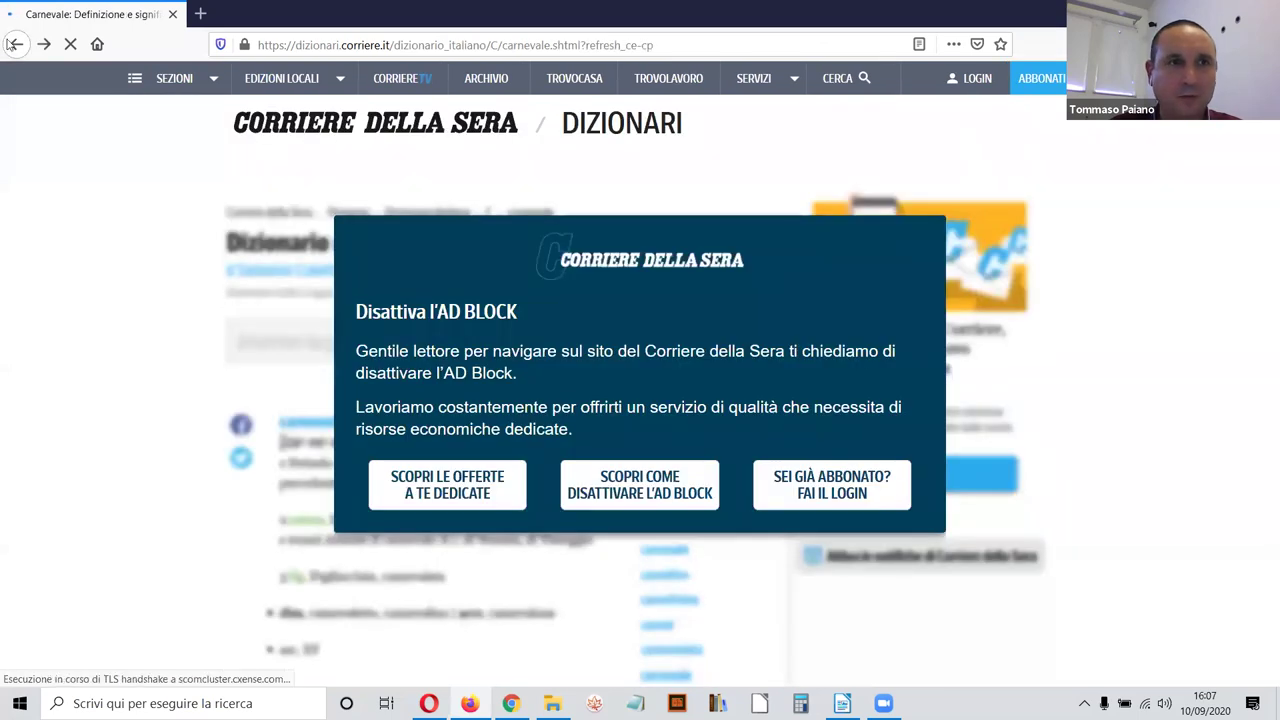
left_click(14, 44)
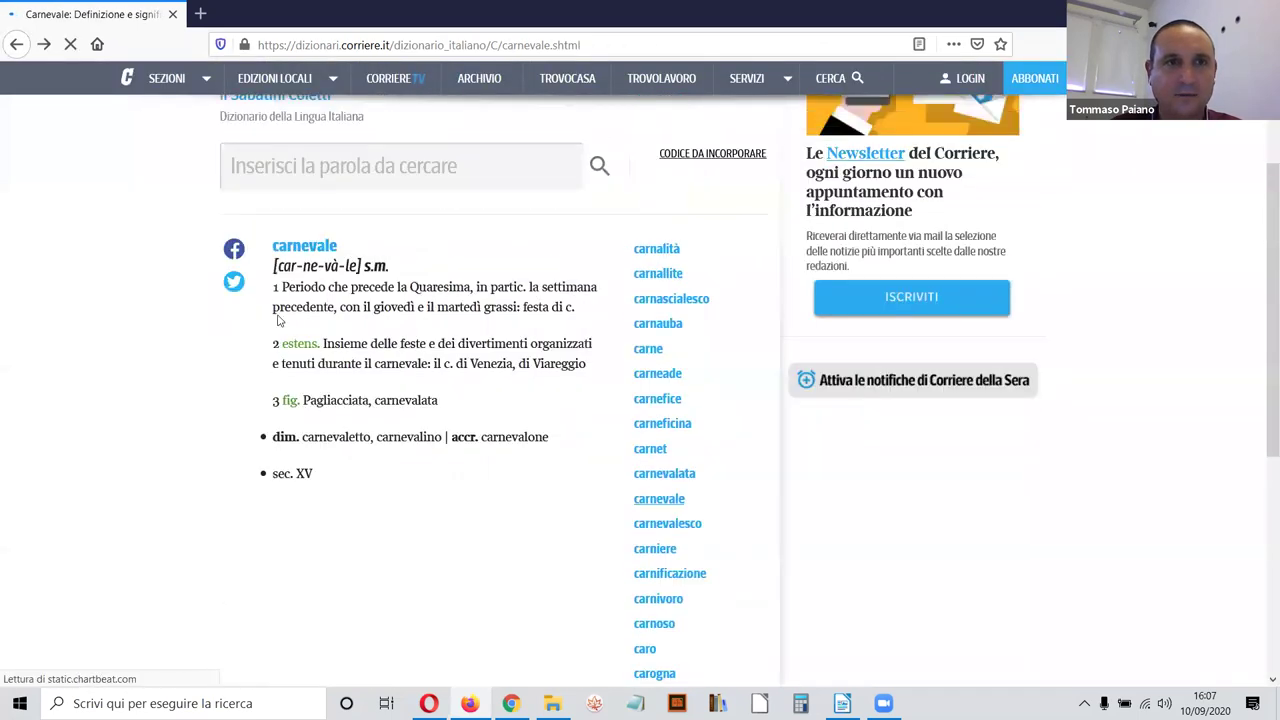
left_click(15, 46)
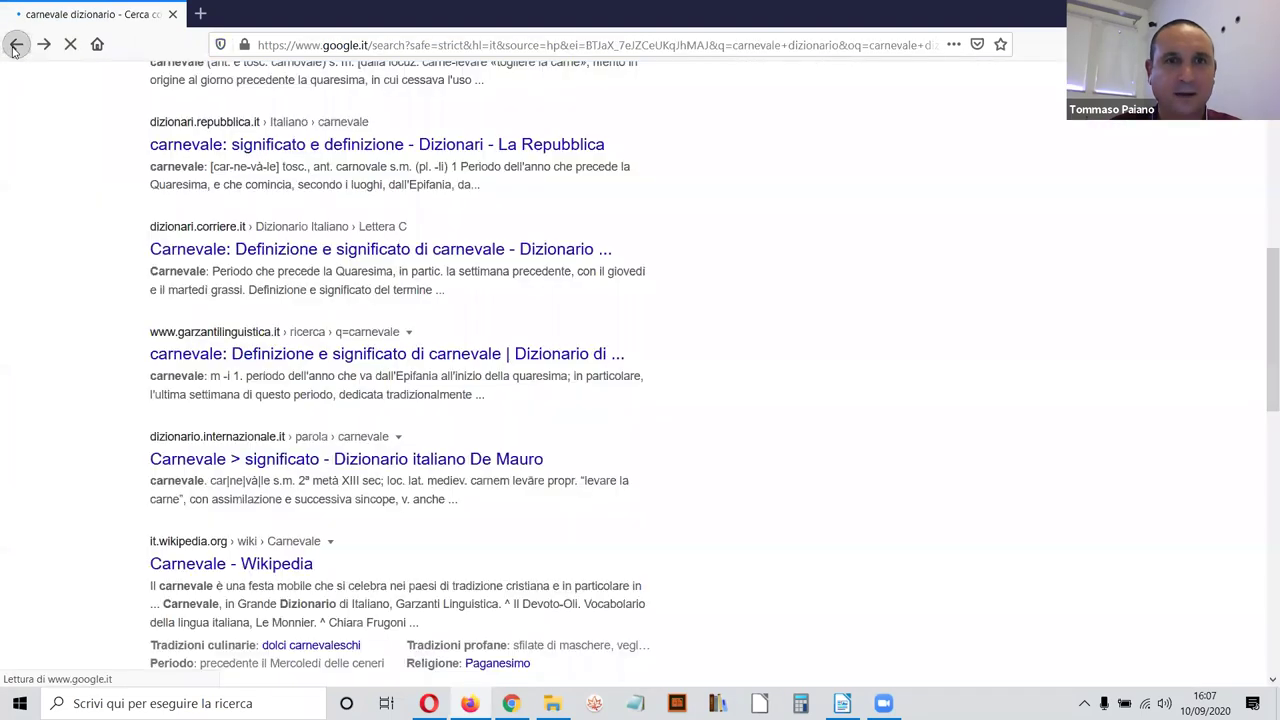
left_click(15, 45)
left_click(473, 310)
type("CAR")
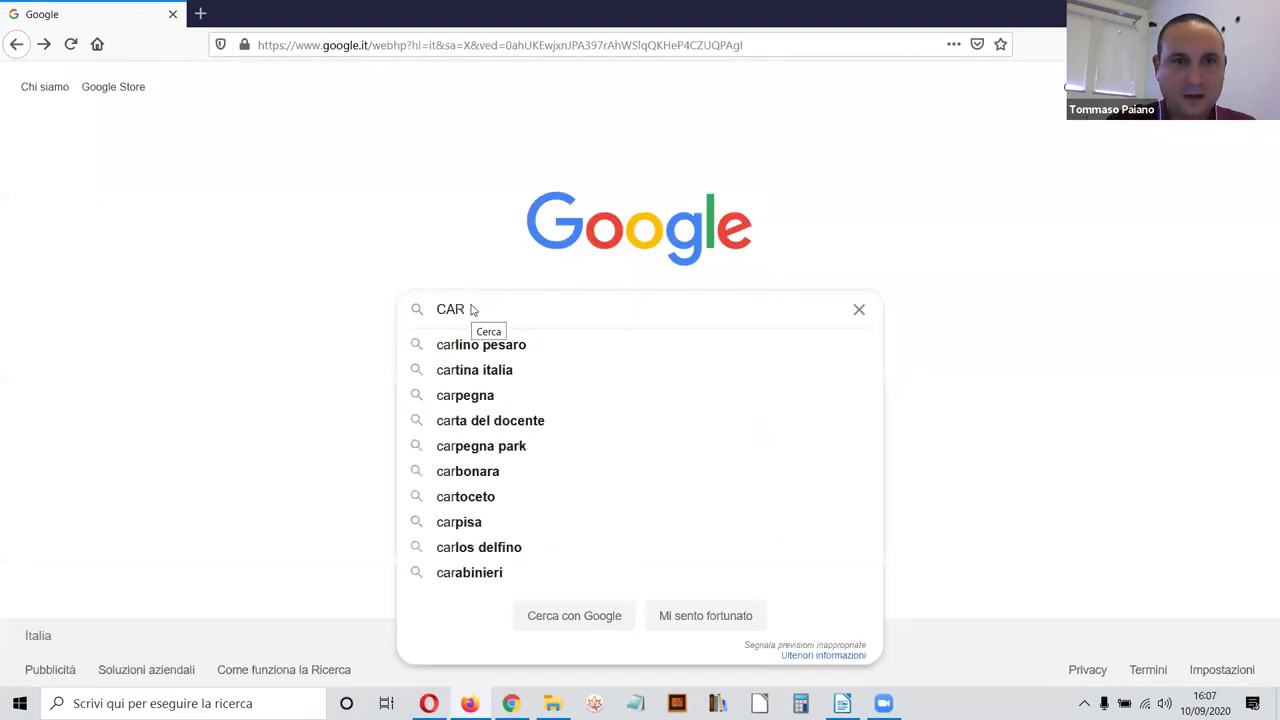
type("NEVALE DIZIONARIO")
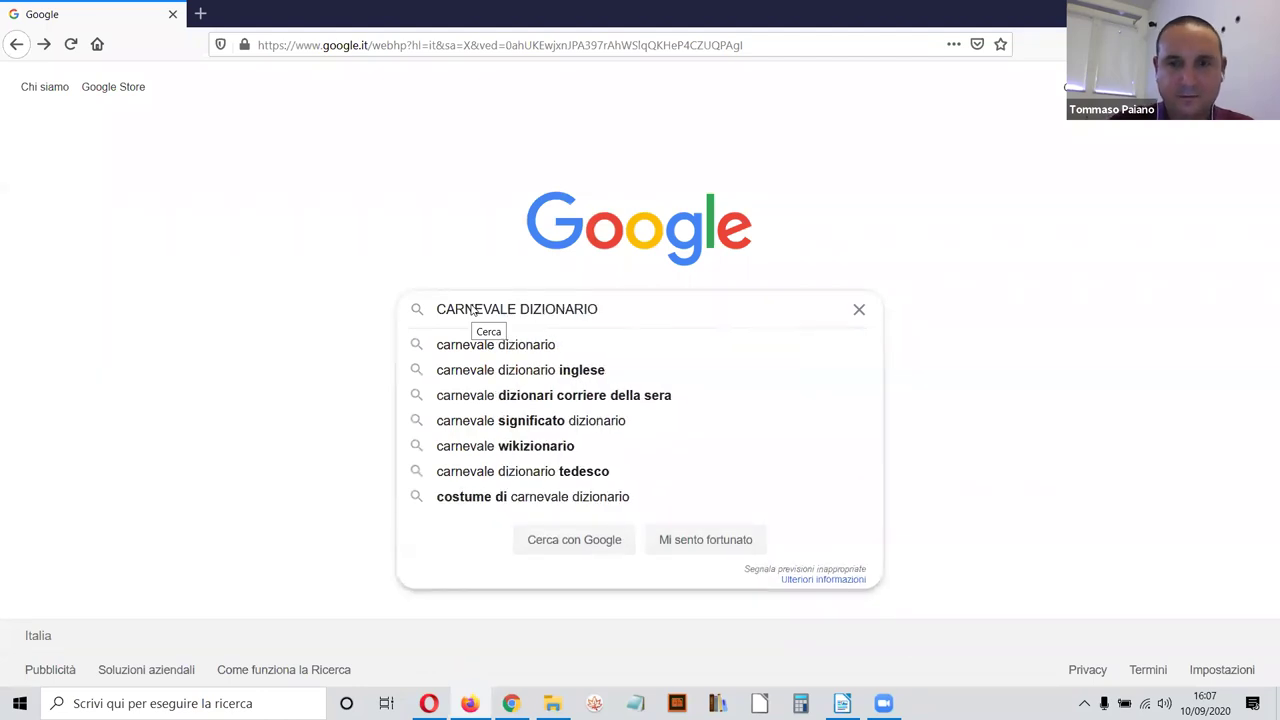
key("Return")
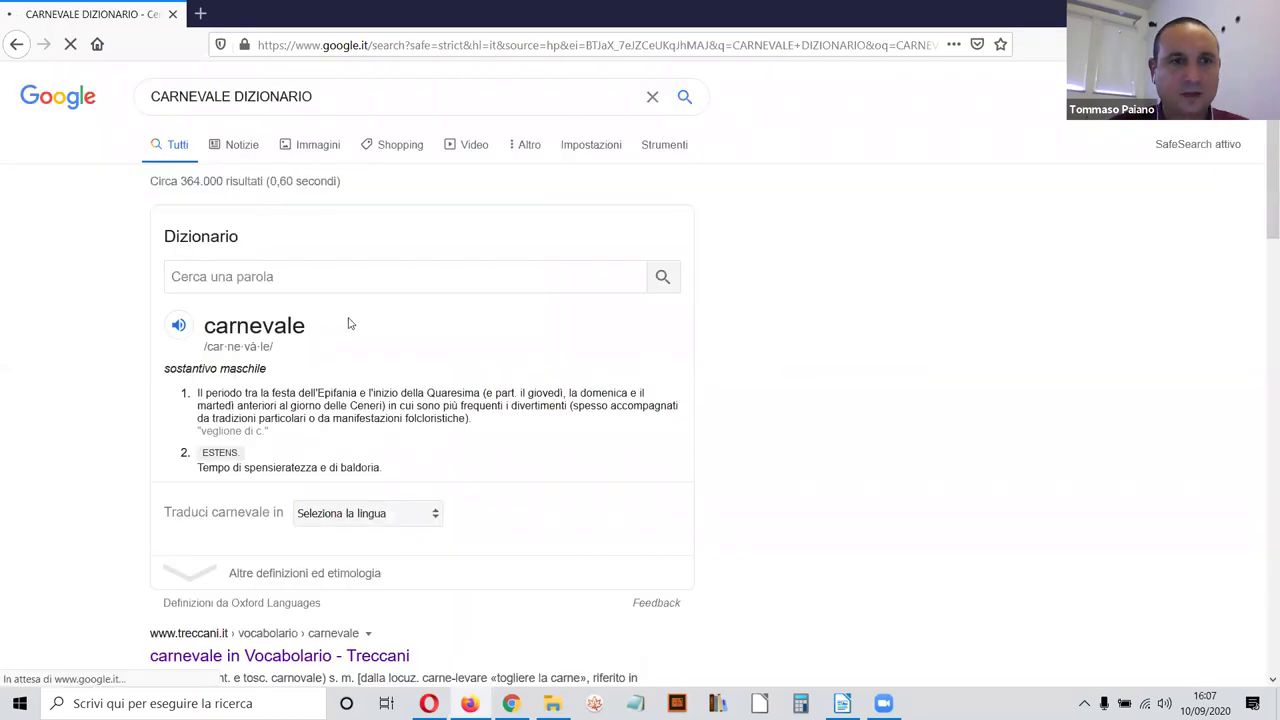
Step: Open the La Repubblica dictionary entry for carnevale from the search results
scroll(348, 453, "down", 3)
scroll(348, 453, "down", 4)
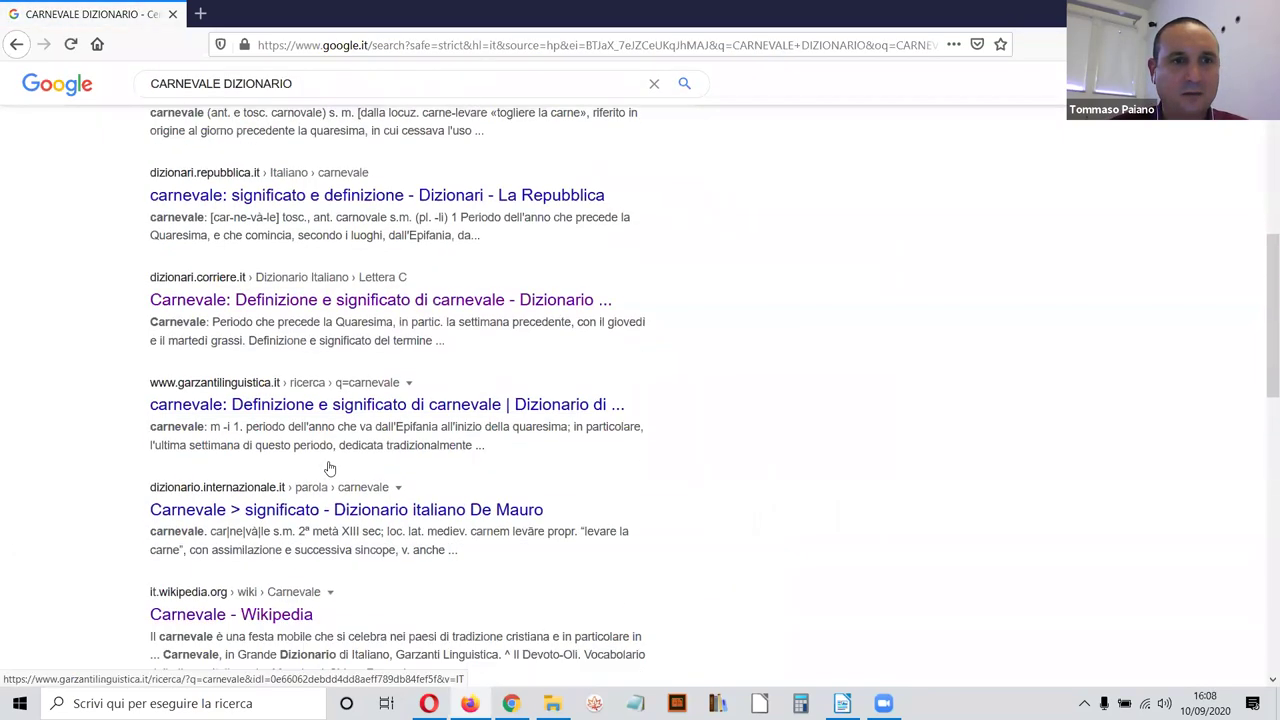
scroll(266, 394, "up", 4)
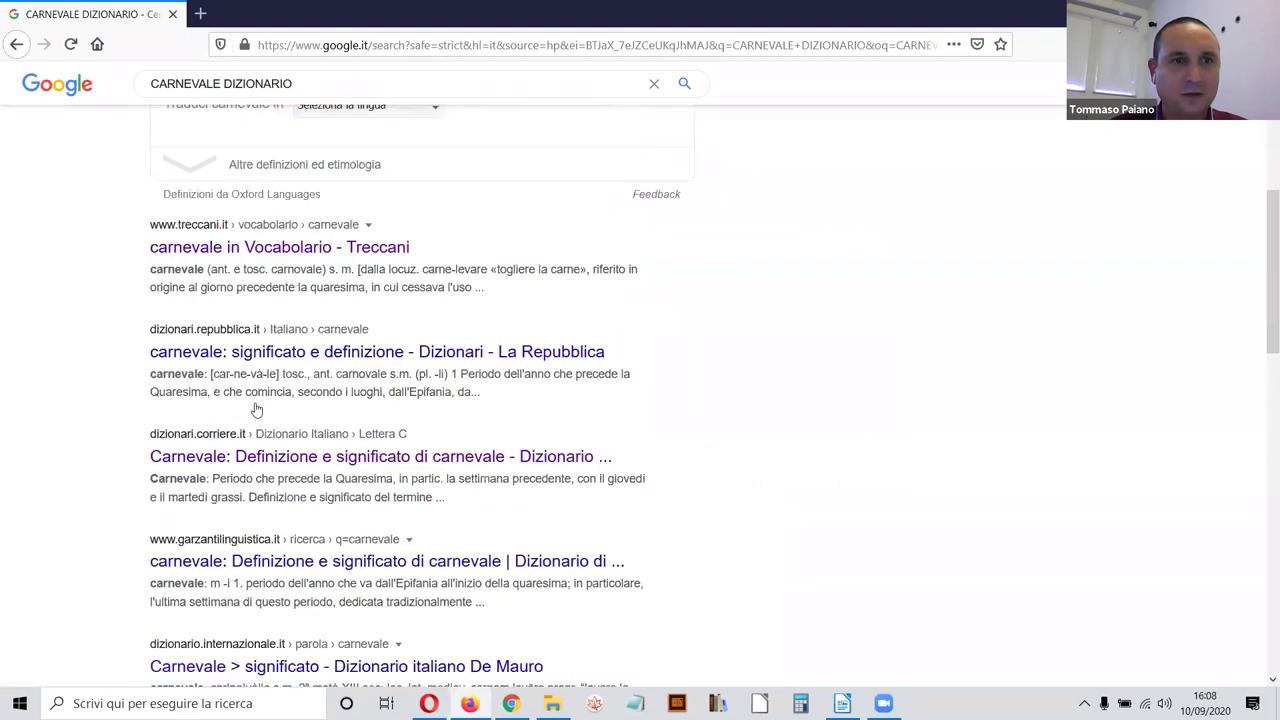
left_click(257, 408)
scroll(491, 286, "down", 3)
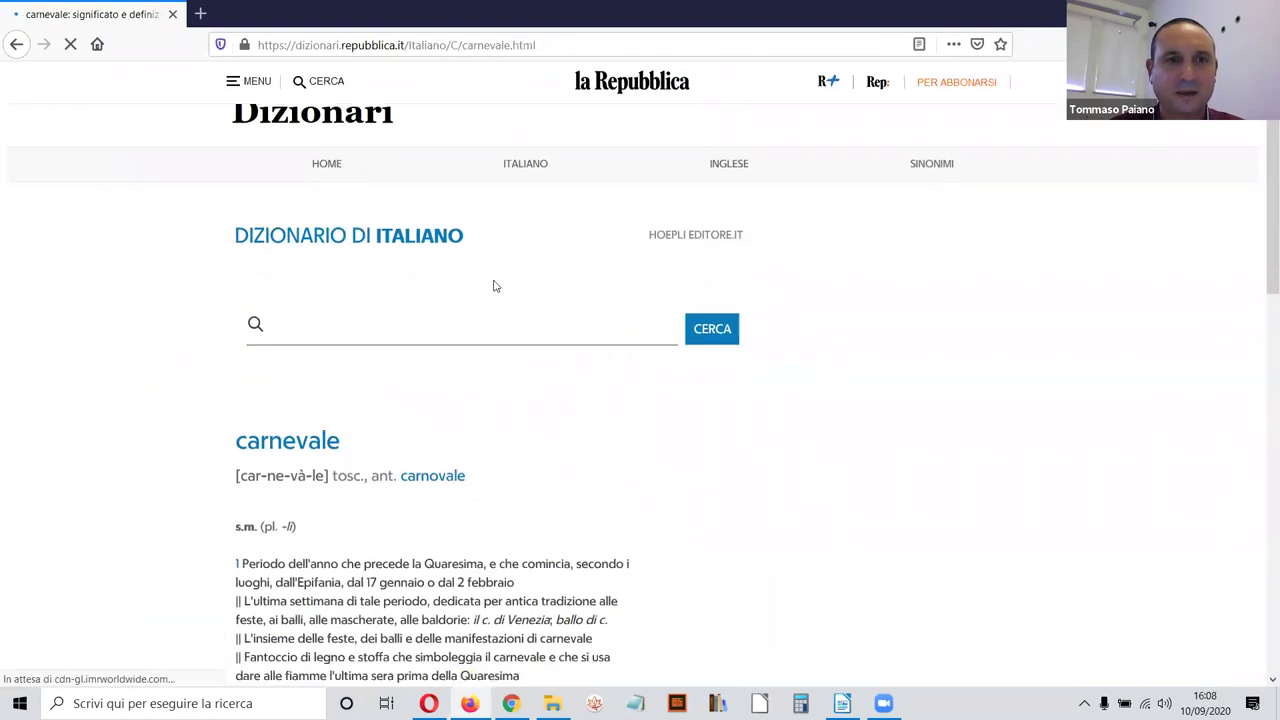
Step: Copy the La Repubblica definition of carnevale, from meaning 1 through the PROV. line under meaning 4
left_click_drag(235, 340, 588, 507)
key("ctrl+c")
scroll(290, 368, "down", 1)
scroll(589, 490, "down", 1)
left_click_drag(637, 401, 588, 348)
scroll(646, 389, "down", 3)
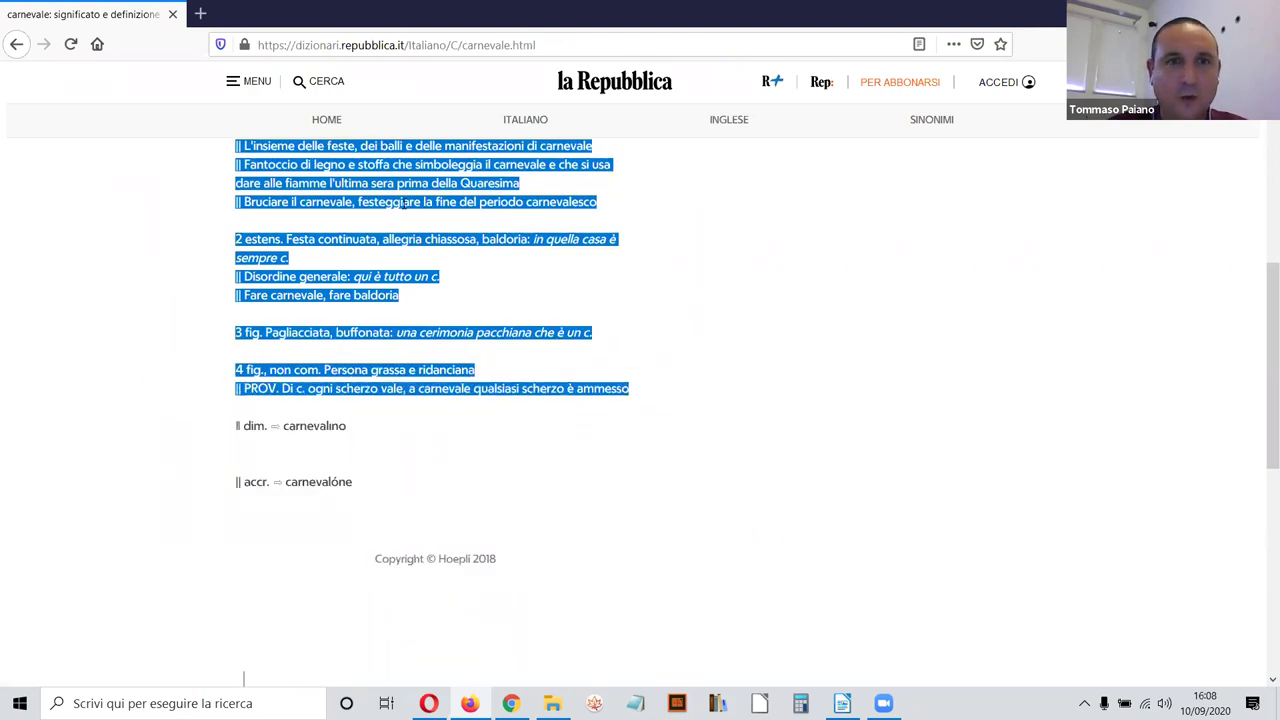
right_click(403, 202)
left_click(440, 214)
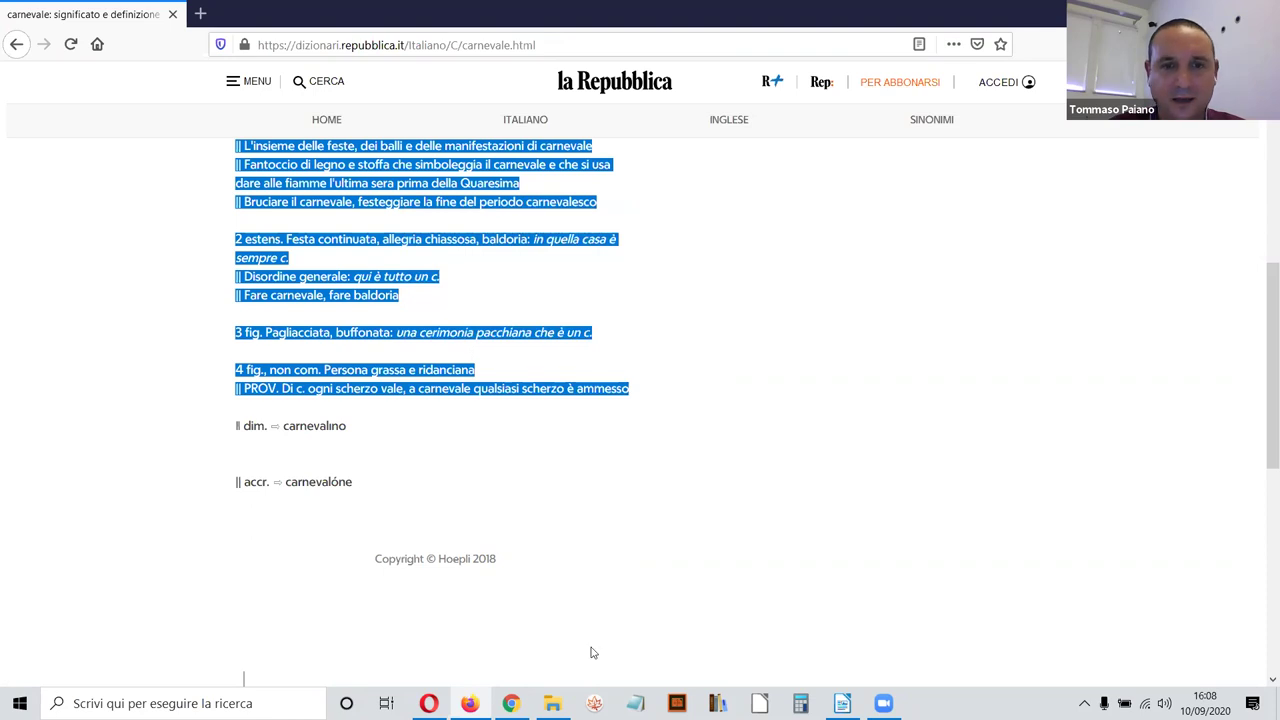
Step: Switch to the Writer document and add the heading DIZIONARIO REPUBBLICA below the Treccani definition, followed by empty lines
key("alt+Tab")
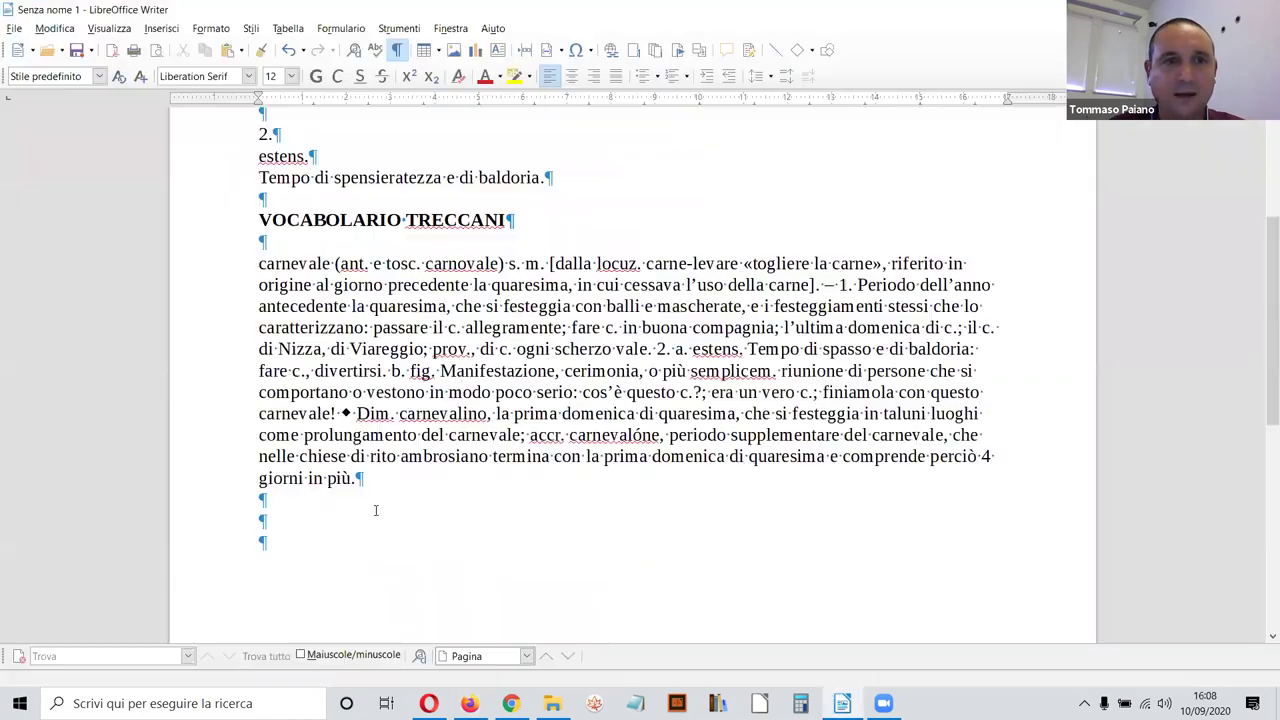
type("DIZIONARIO")
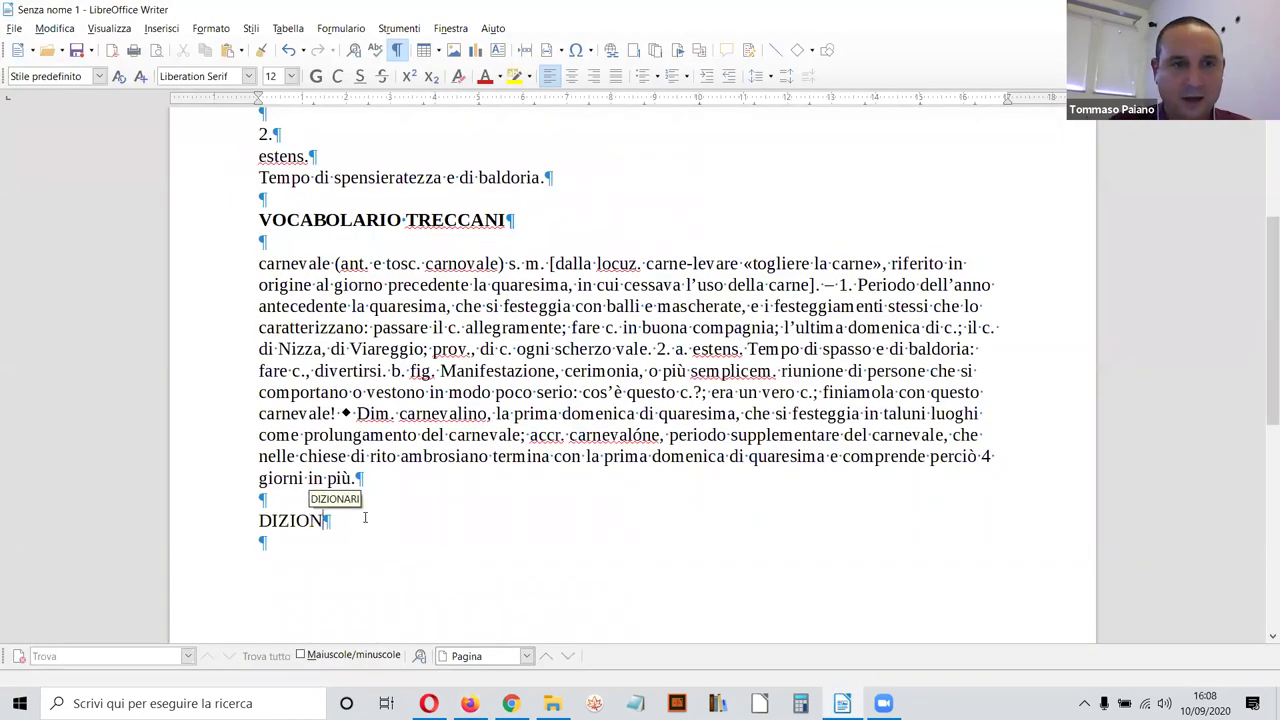
type("PUV")
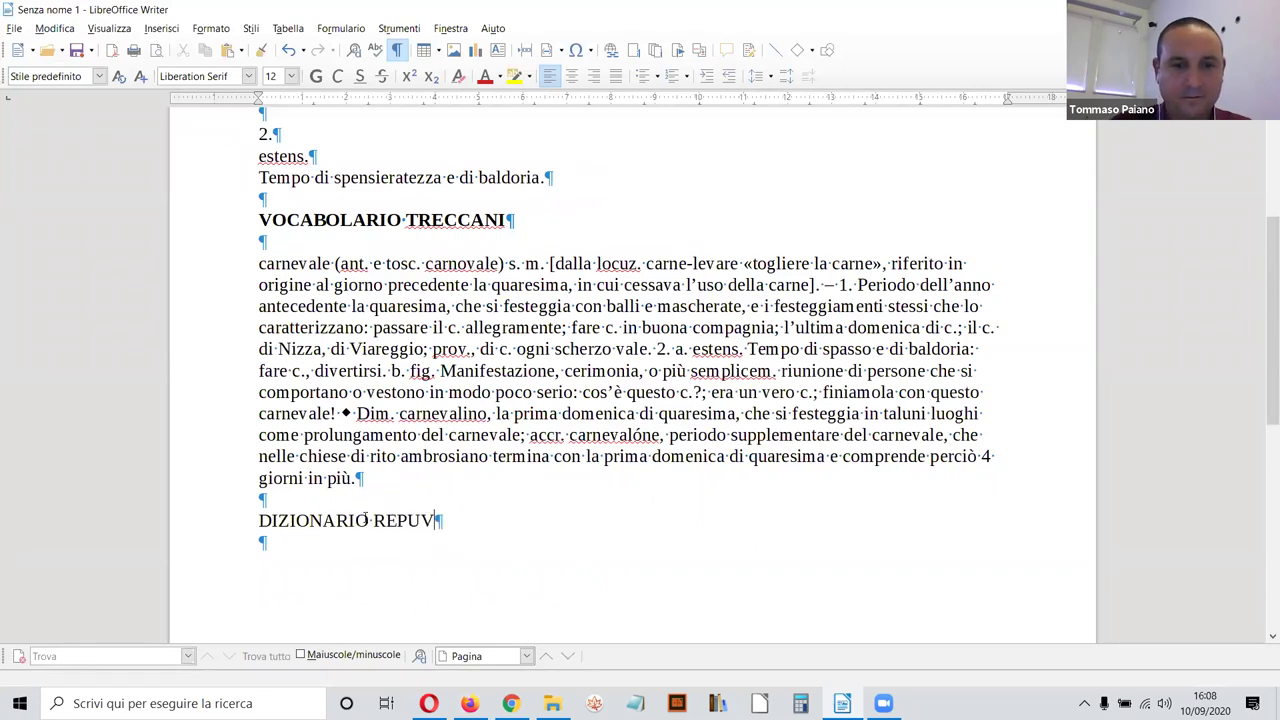
key("BackSpace")
type("BBLICA")
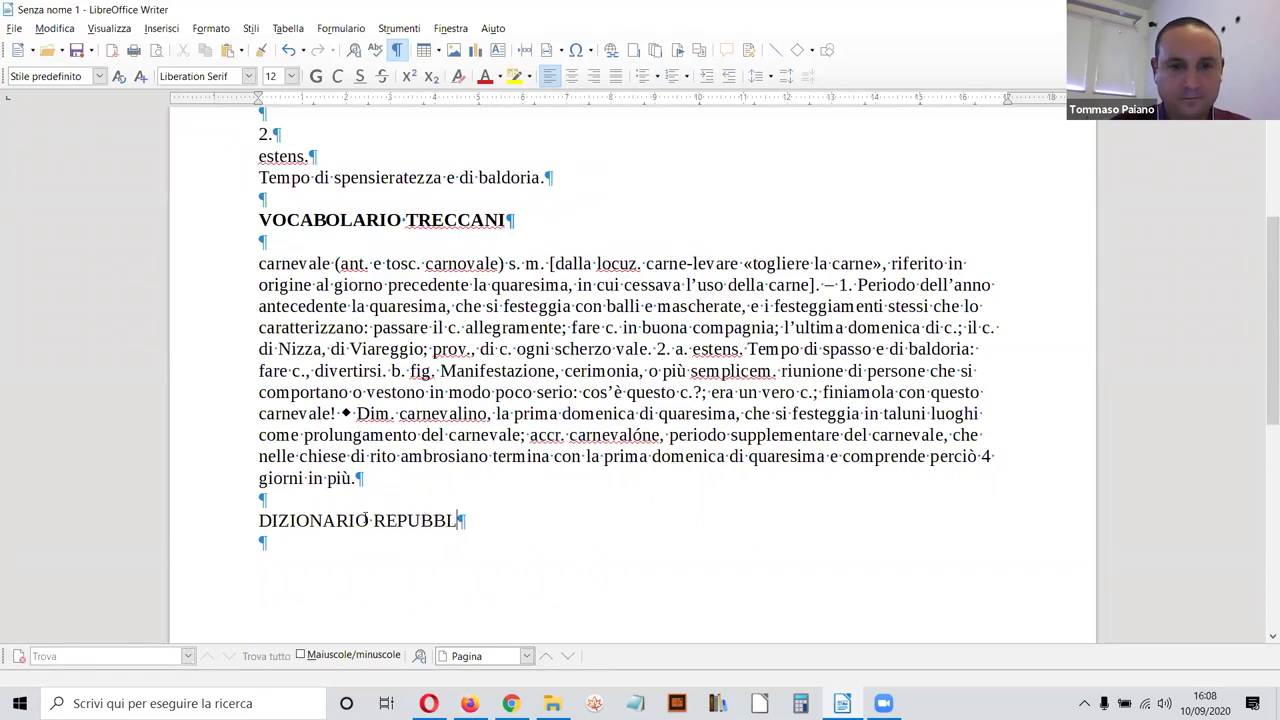
key("Return")
key("Return")
Step: Paste the La Repubblica definition as unformatted text below the DIZIONARIO REPUBBLICA heading
scroll(367, 528, "down", 1)
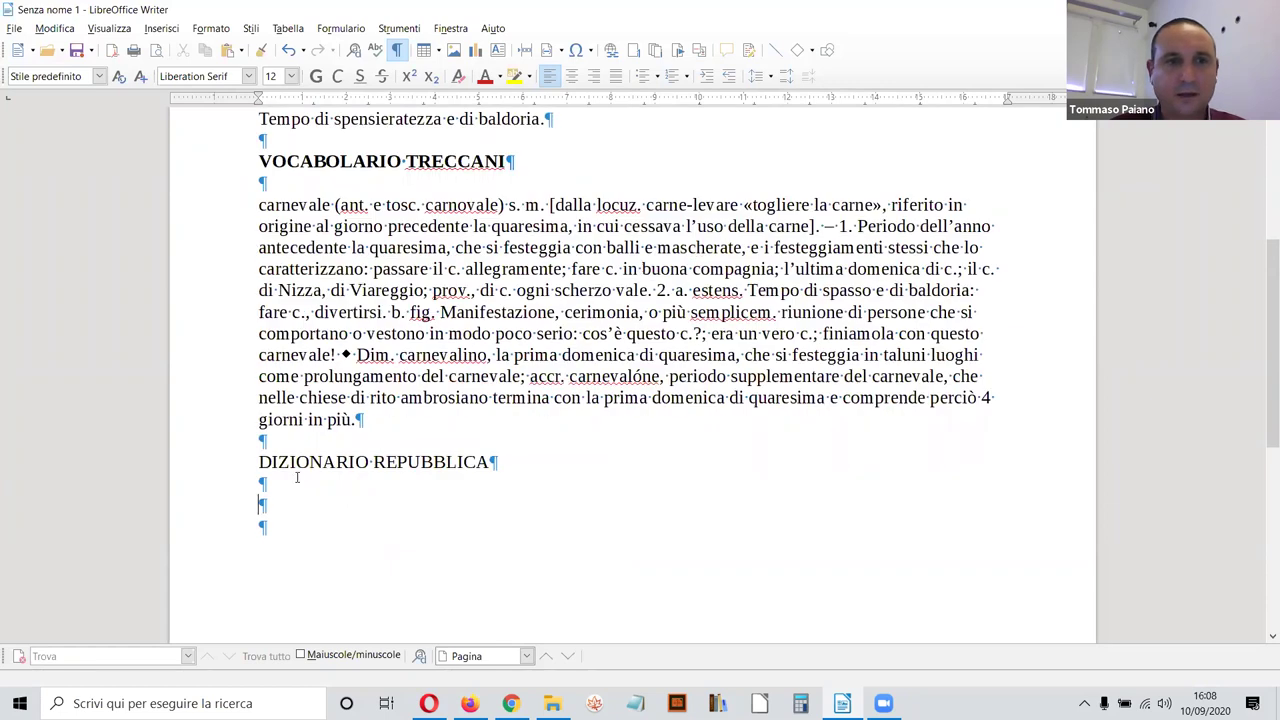
right_click(291, 513)
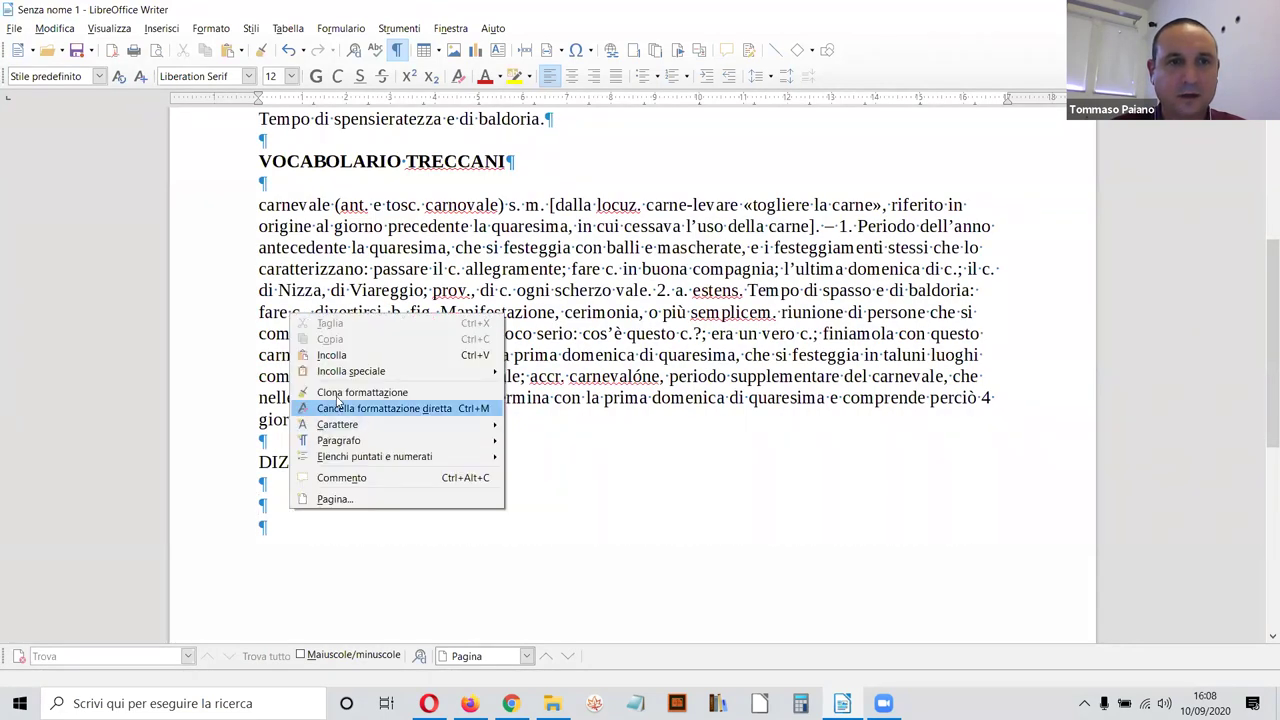
mouse_move(355, 372)
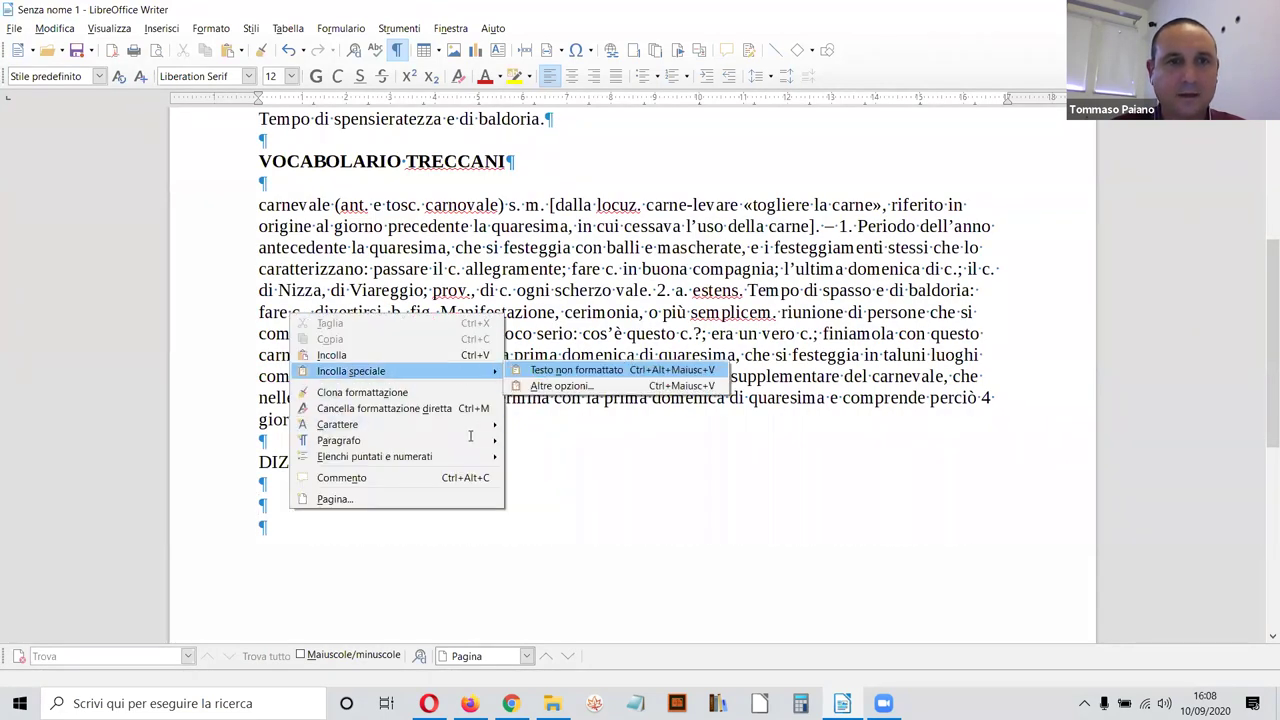
left_click(541, 372)
Step: Make the heading DIZIONARIO REPUBBLICA bold
scroll(473, 430, "up", 4)
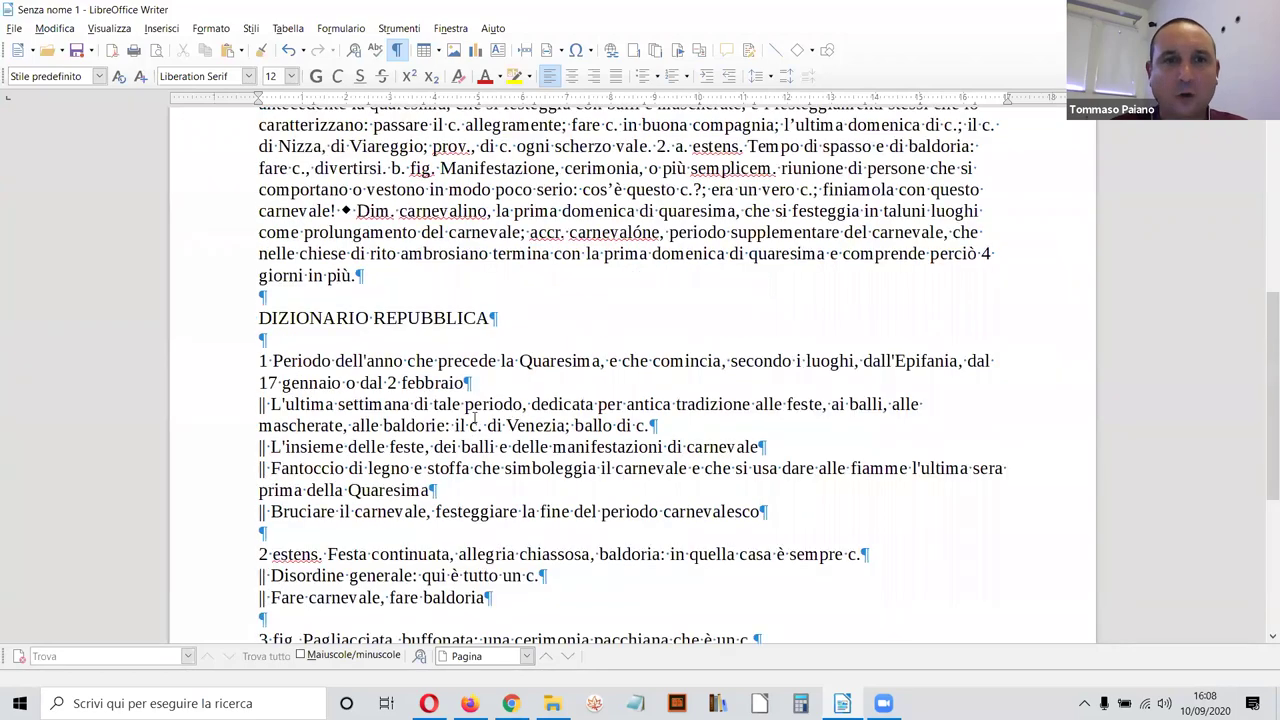
scroll(460, 410, "up", 6)
scroll(463, 414, "down", 9)
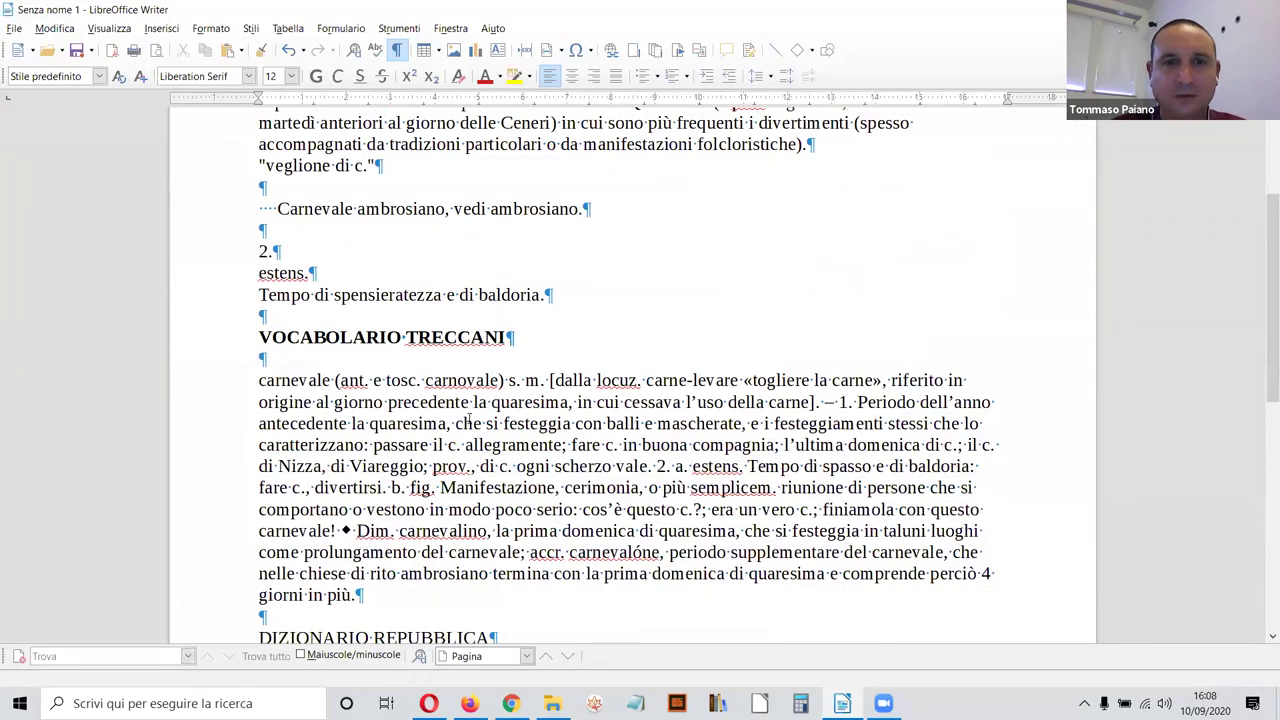
scroll(497, 421, "up", 8)
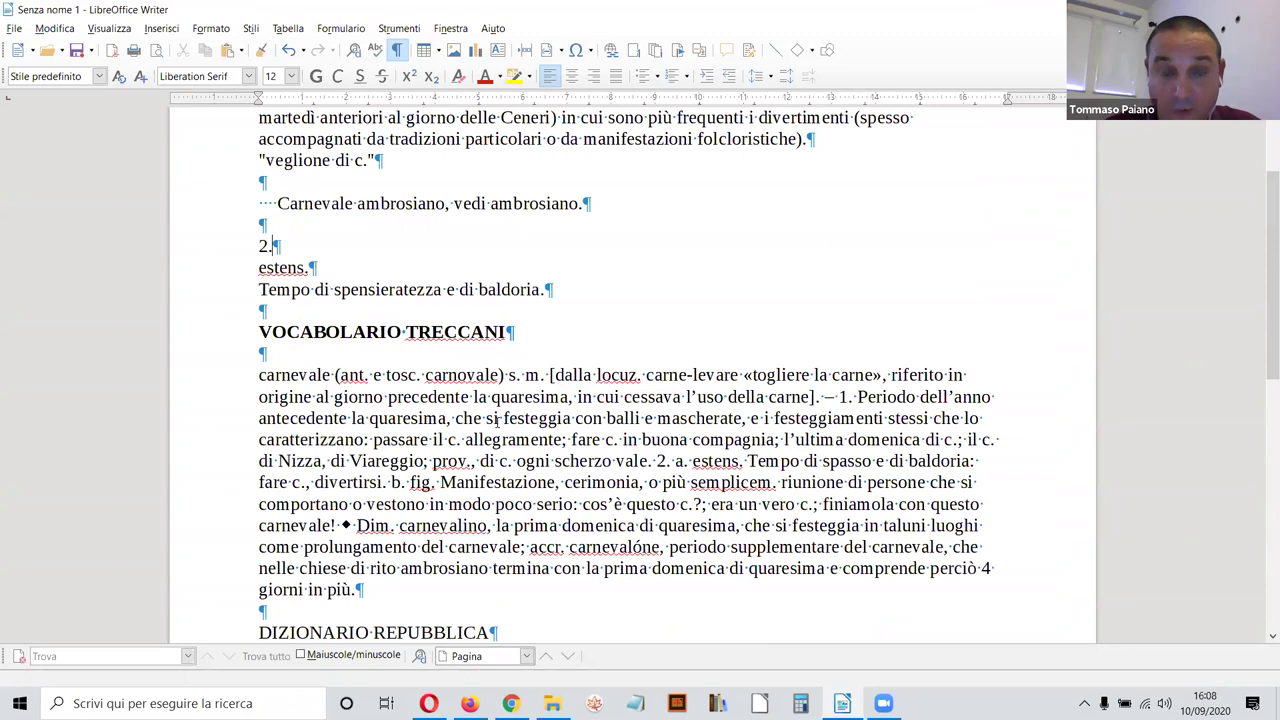
scroll(497, 421, "up", 1)
scroll(500, 424, "down", 6)
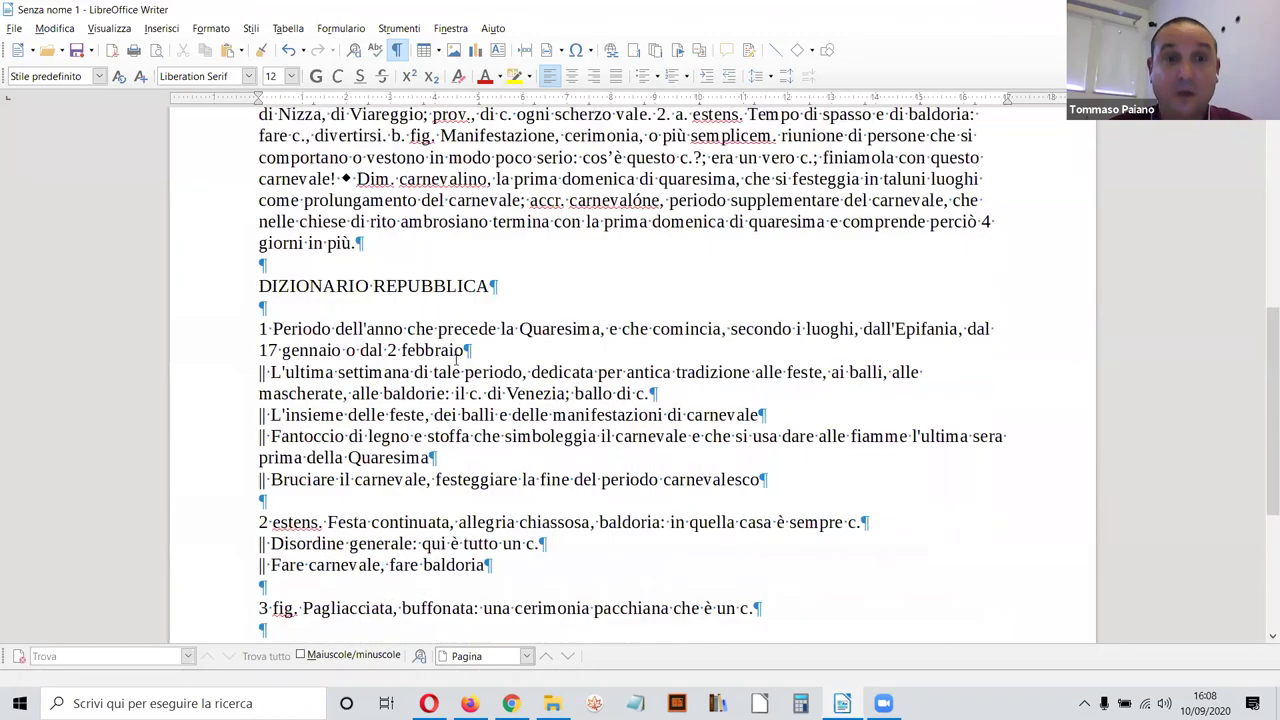
left_click_drag(497, 287, 255, 288)
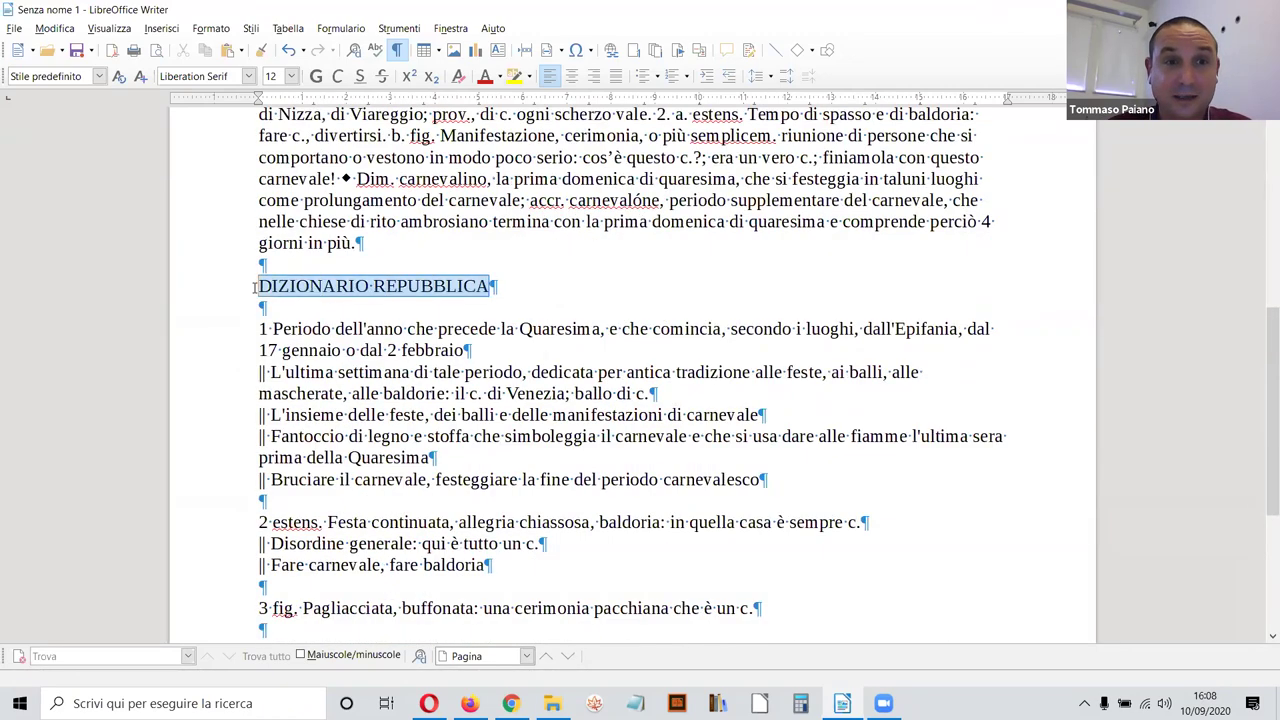
left_click(316, 76)
left_click(578, 330)
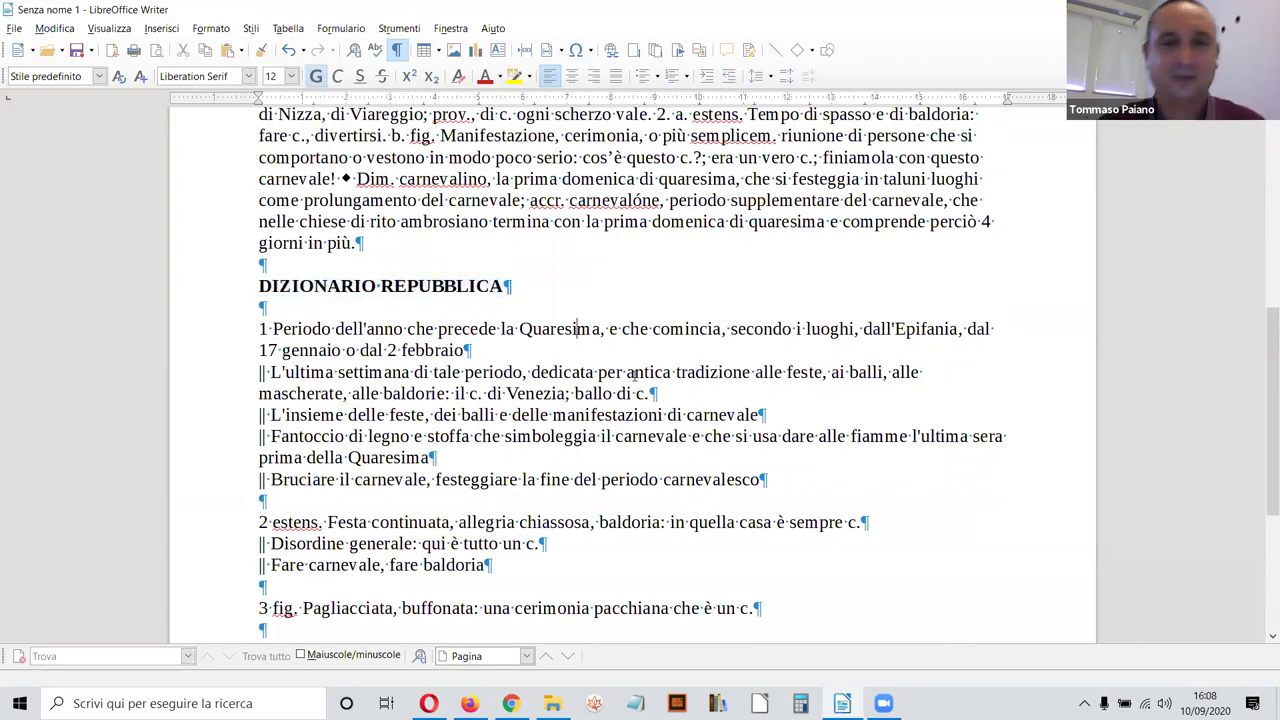
Step: Add two empty paragraphs at the end of the document, below the La Repubblica definition
scroll(634, 373, "up", 5)
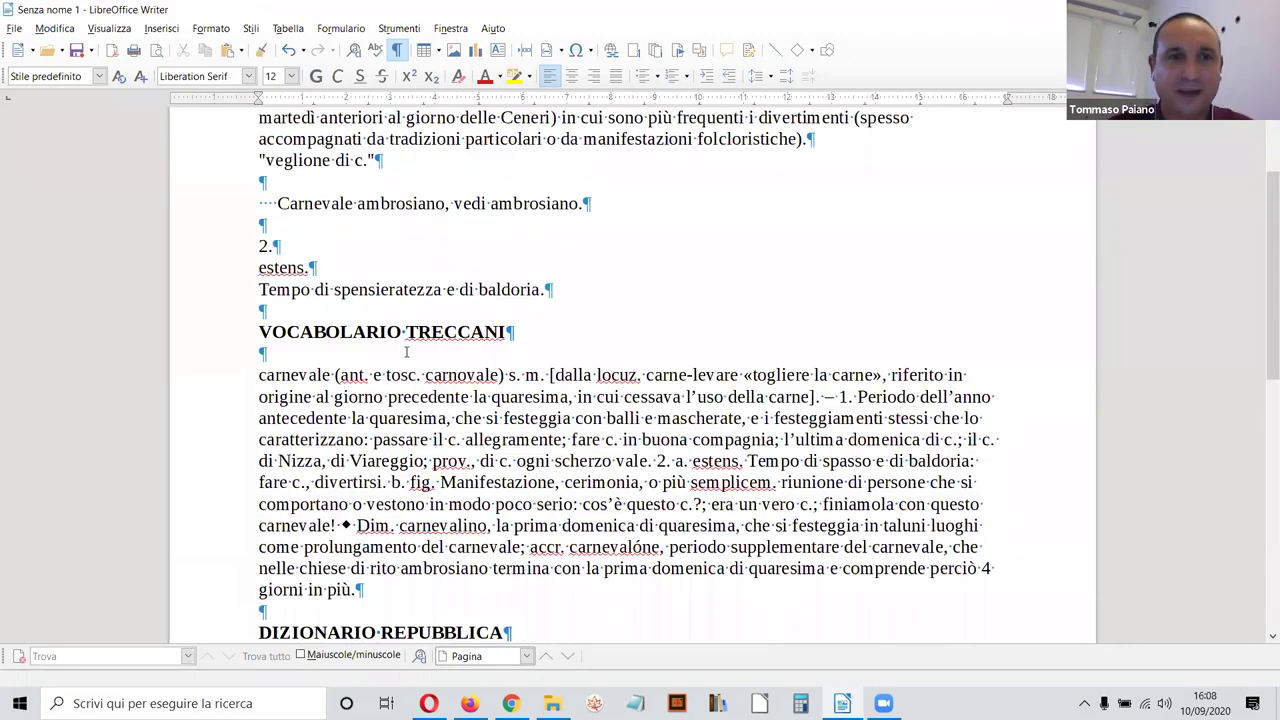
scroll(406, 352, "up", 2)
scroll(591, 325, "down", 6)
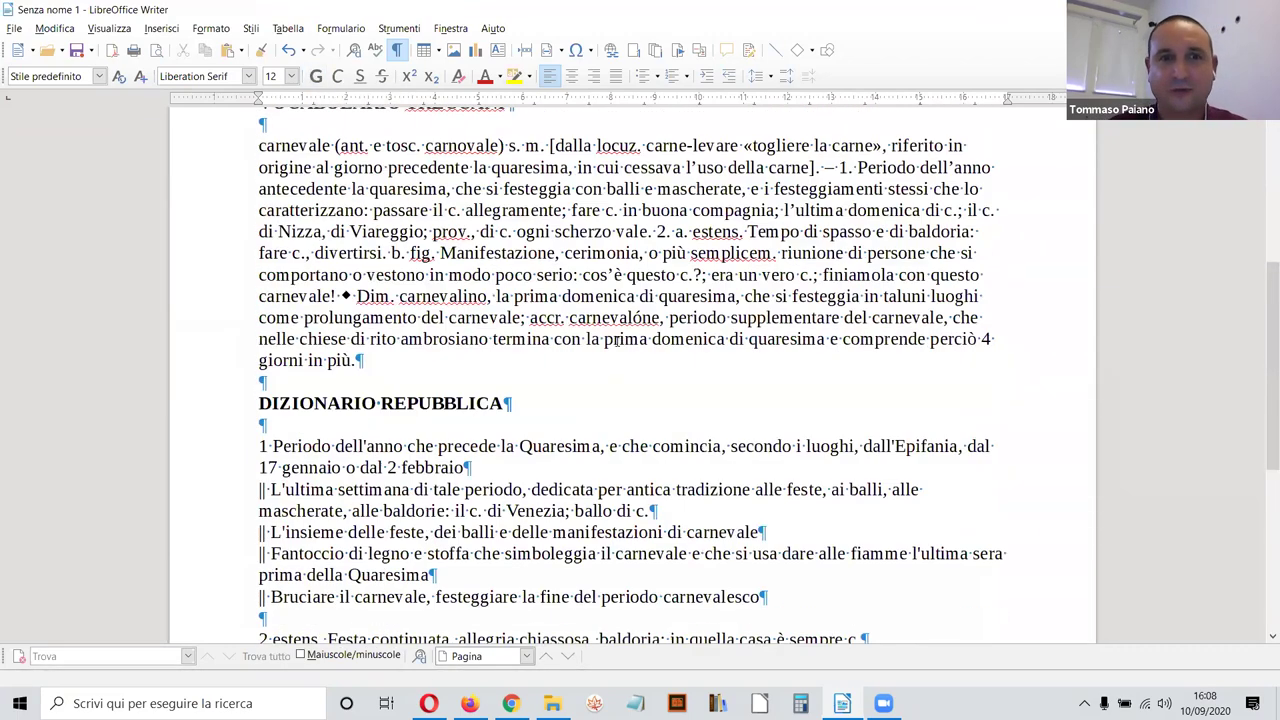
scroll(600, 400, "down", 6)
left_click(451, 546)
key("Return")
key("Return")
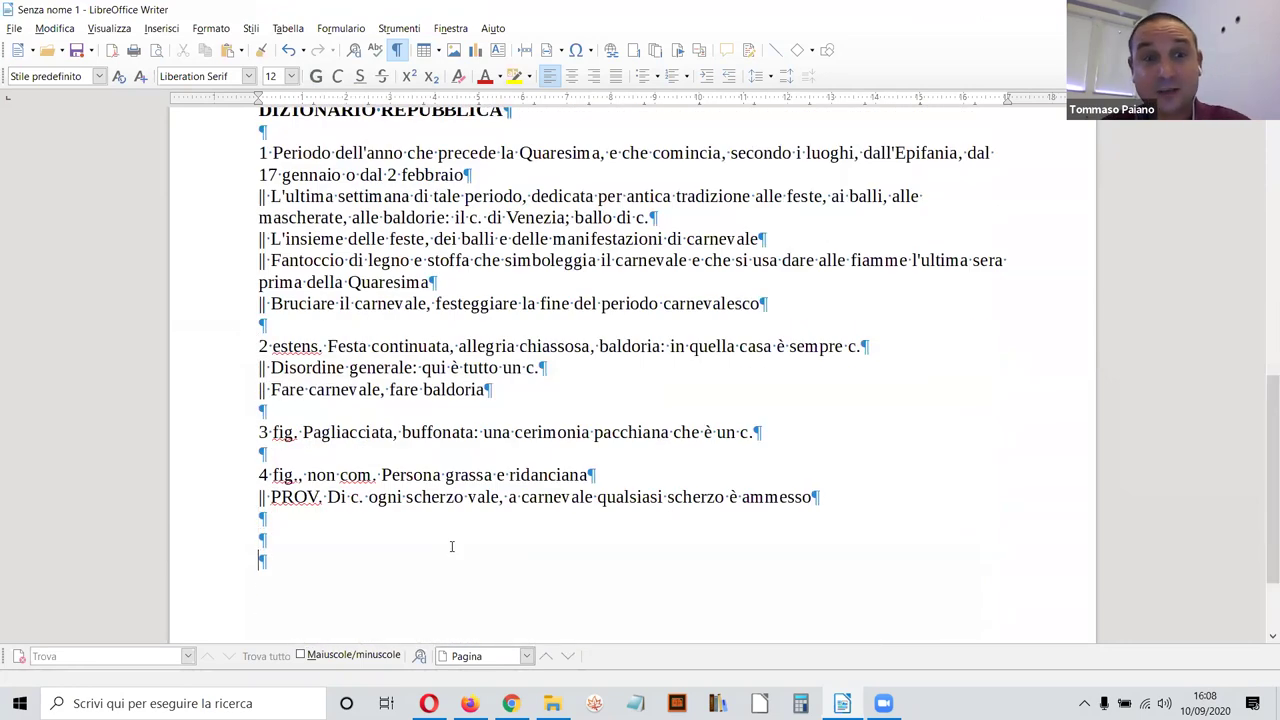
scroll(420, 537, "up", 2)
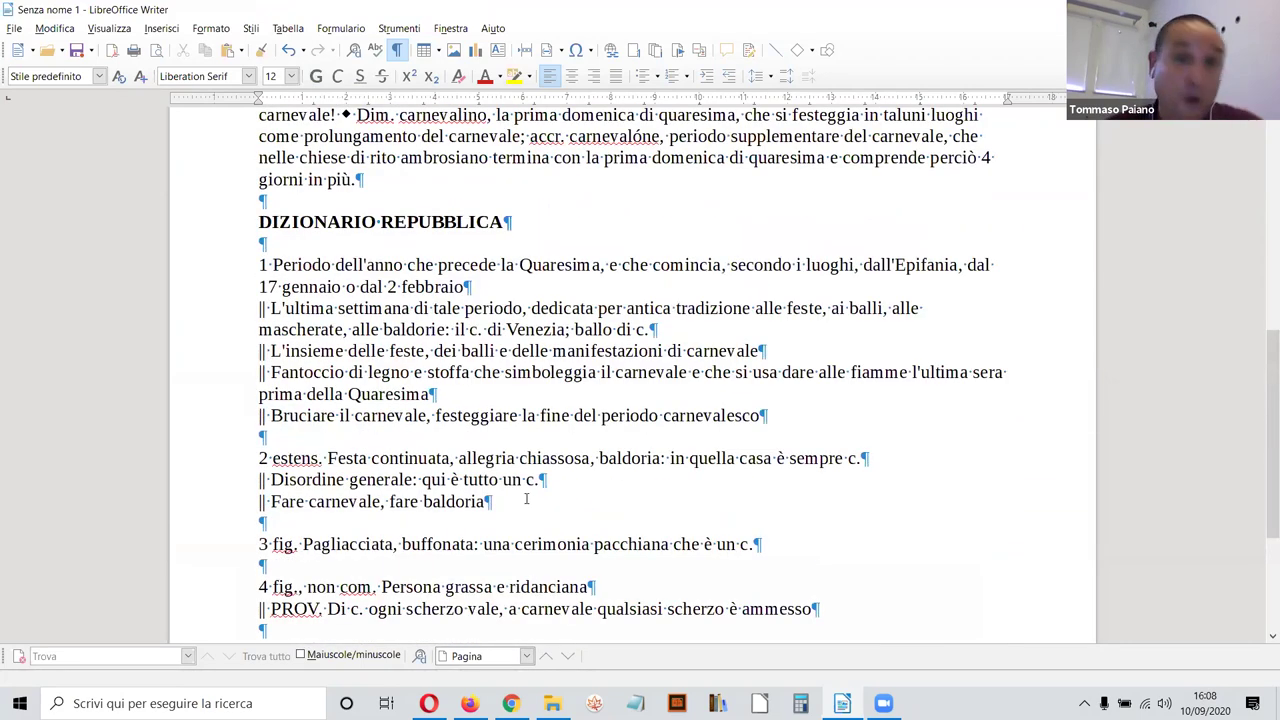
scroll(526, 498, "up", 5)
scroll(526, 498, "up", 2)
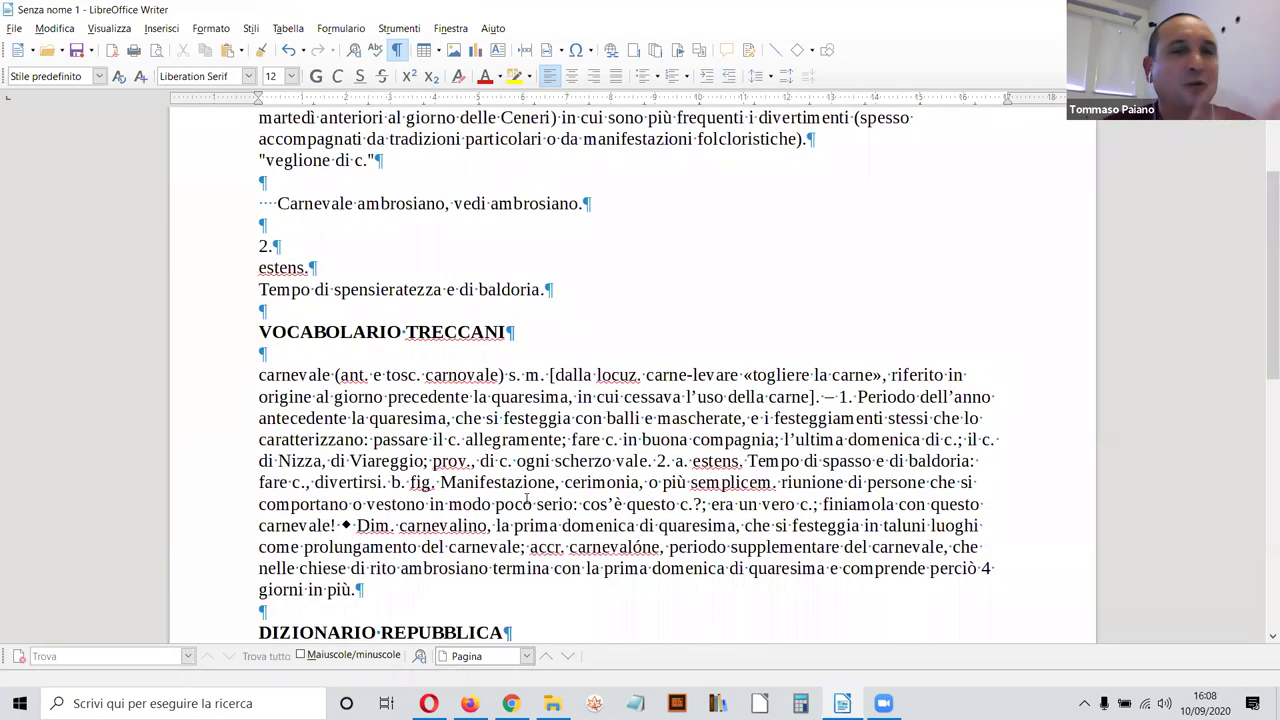
scroll(526, 498, "down", 9)
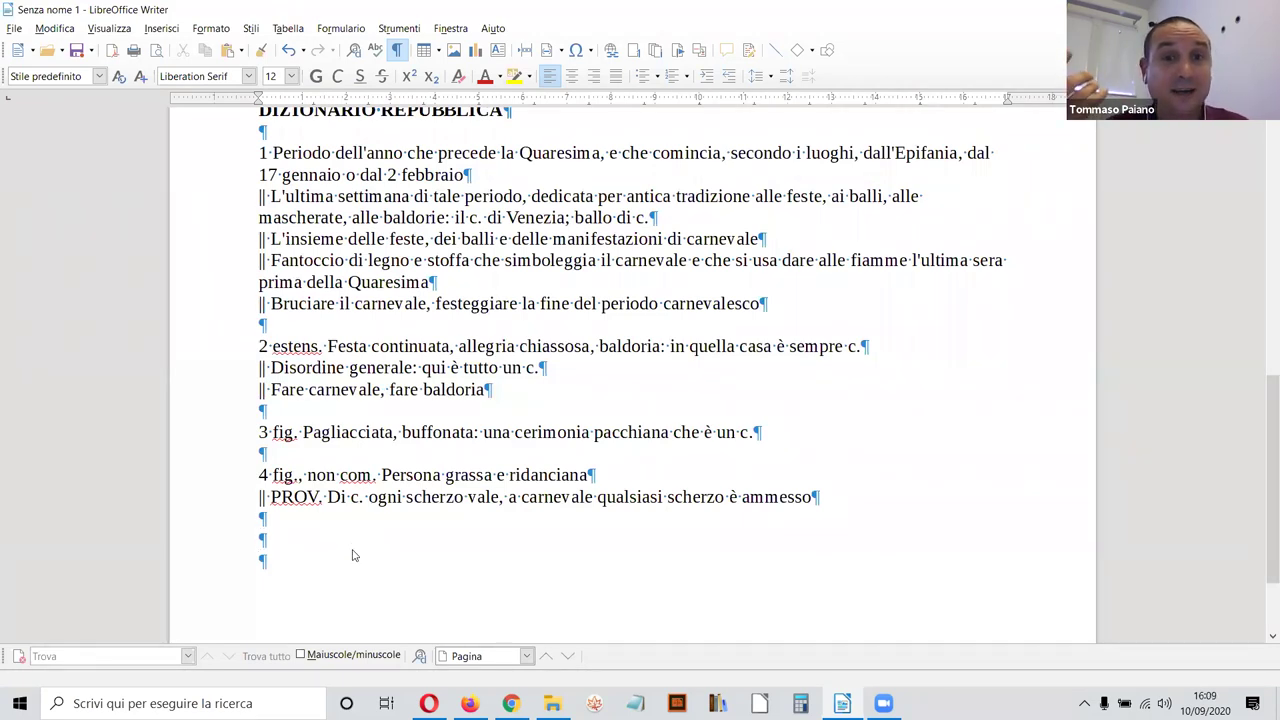
Step: Switch to the Firefox browser and go back to the empty Google search page
key("alt+Tab")
left_click(16, 44)
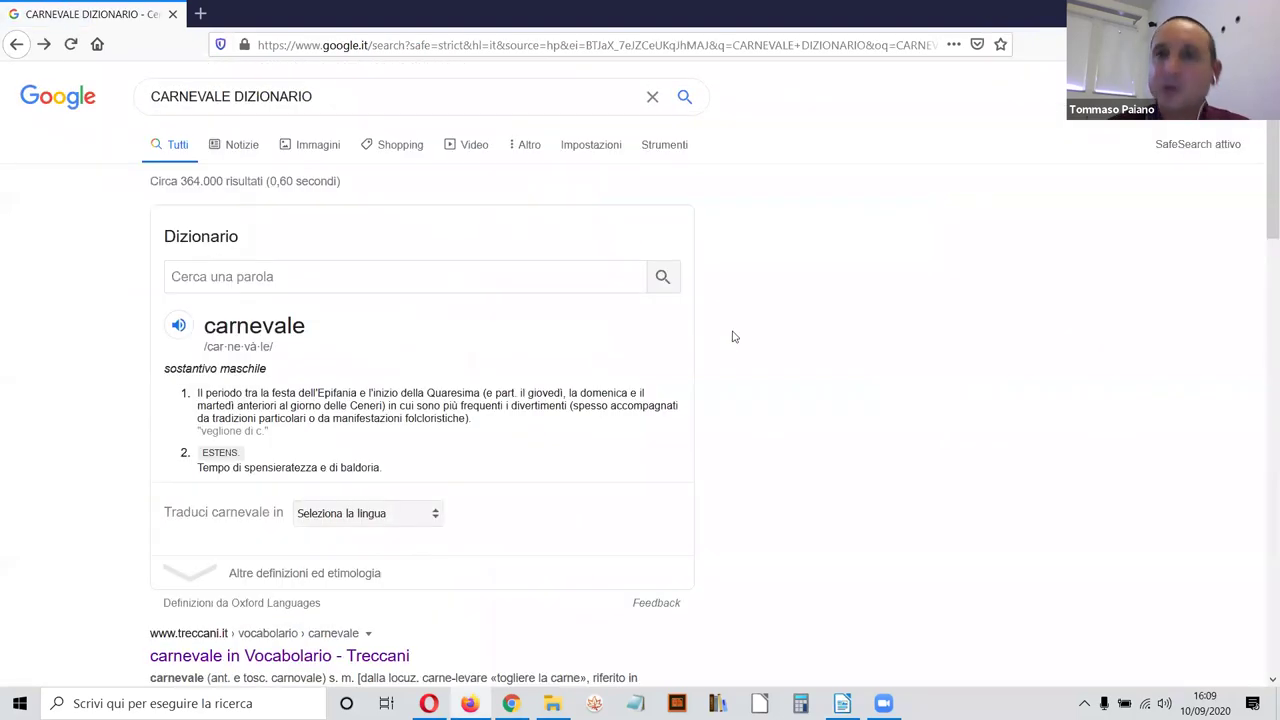
left_click(16, 44)
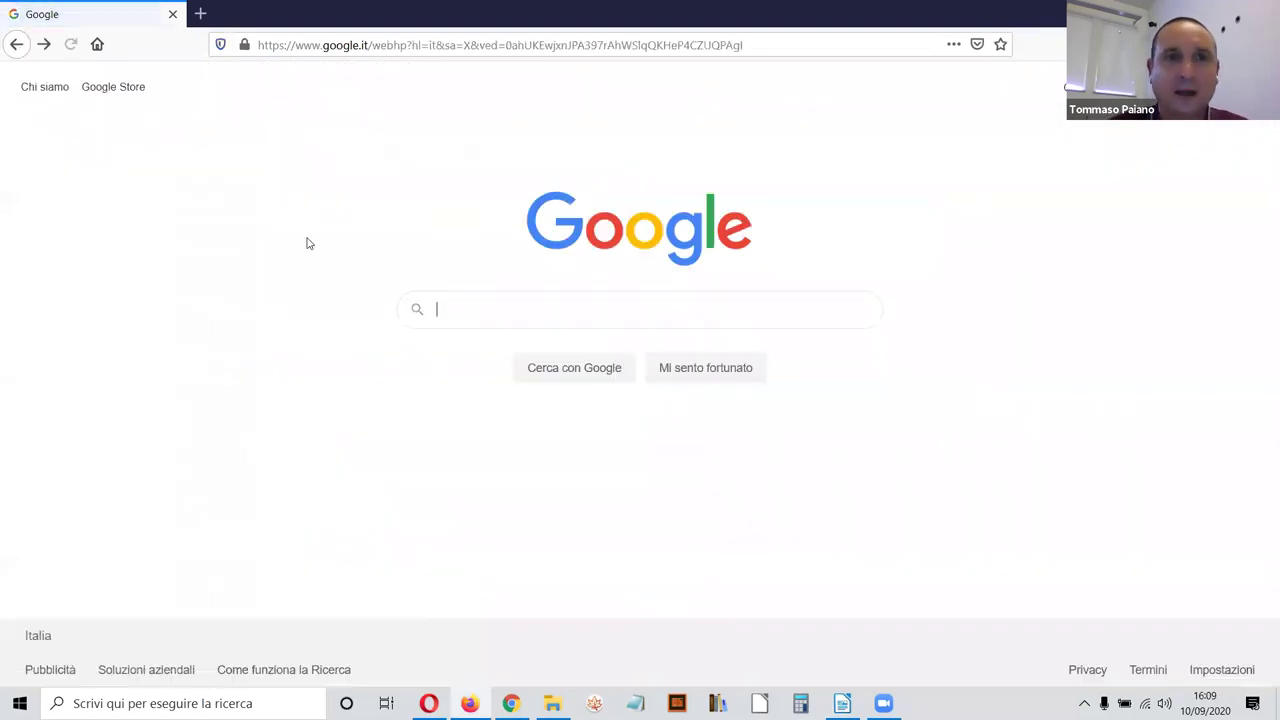
Step: Search Google for CARNEVALE ENCICLOPEDIA
left_click(483, 315)
type("CARNEVALE")
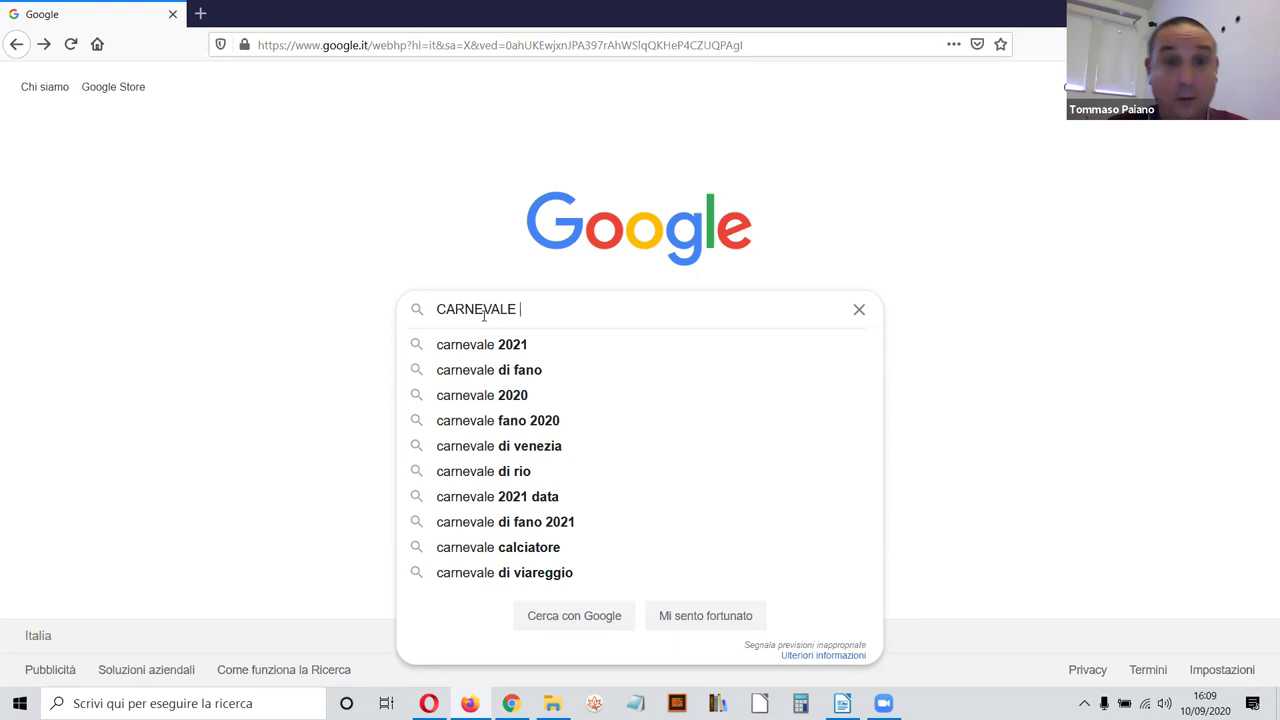
type("DI")
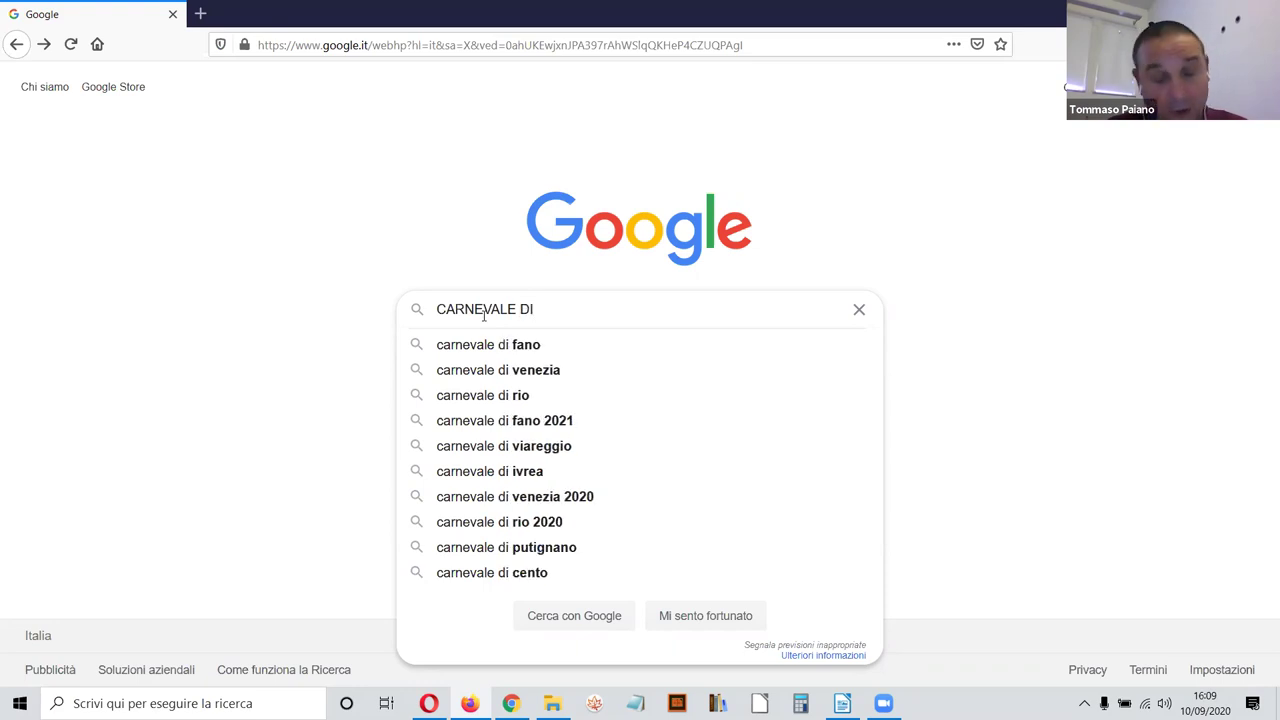
key("BackSpace")
key("BackSpace")
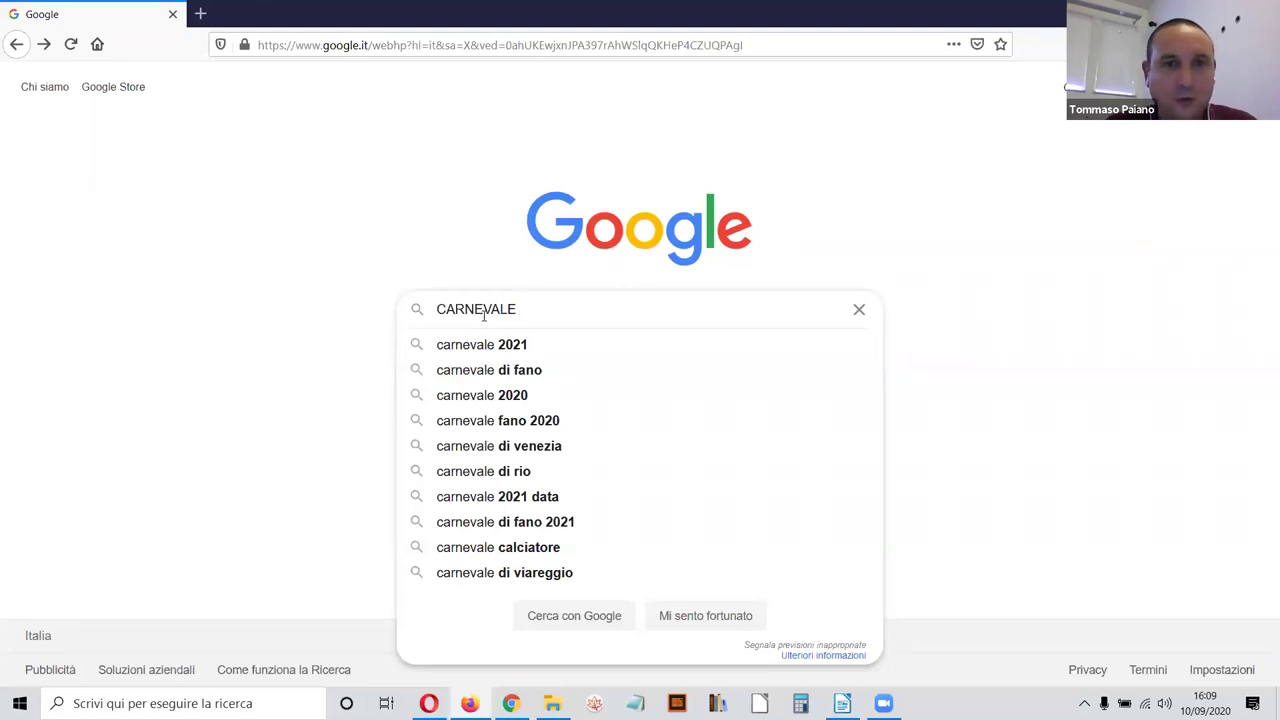
type("E")
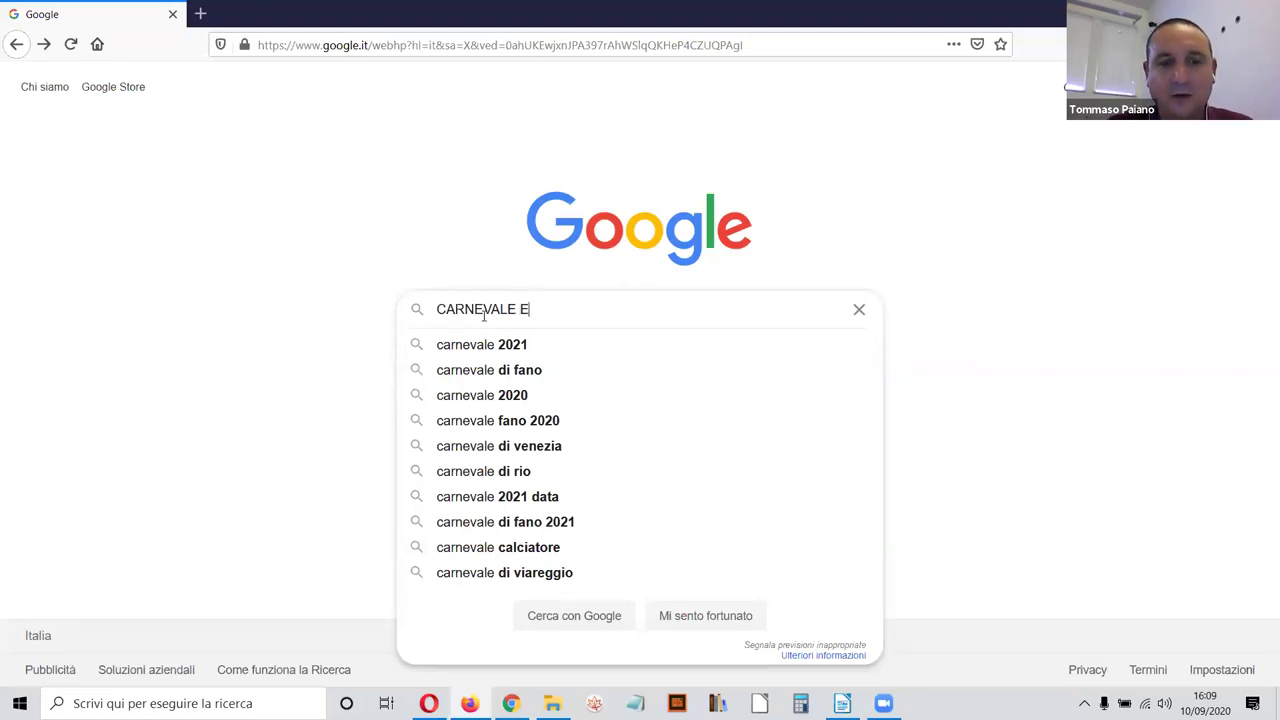
type("NCICLOPEDIA")
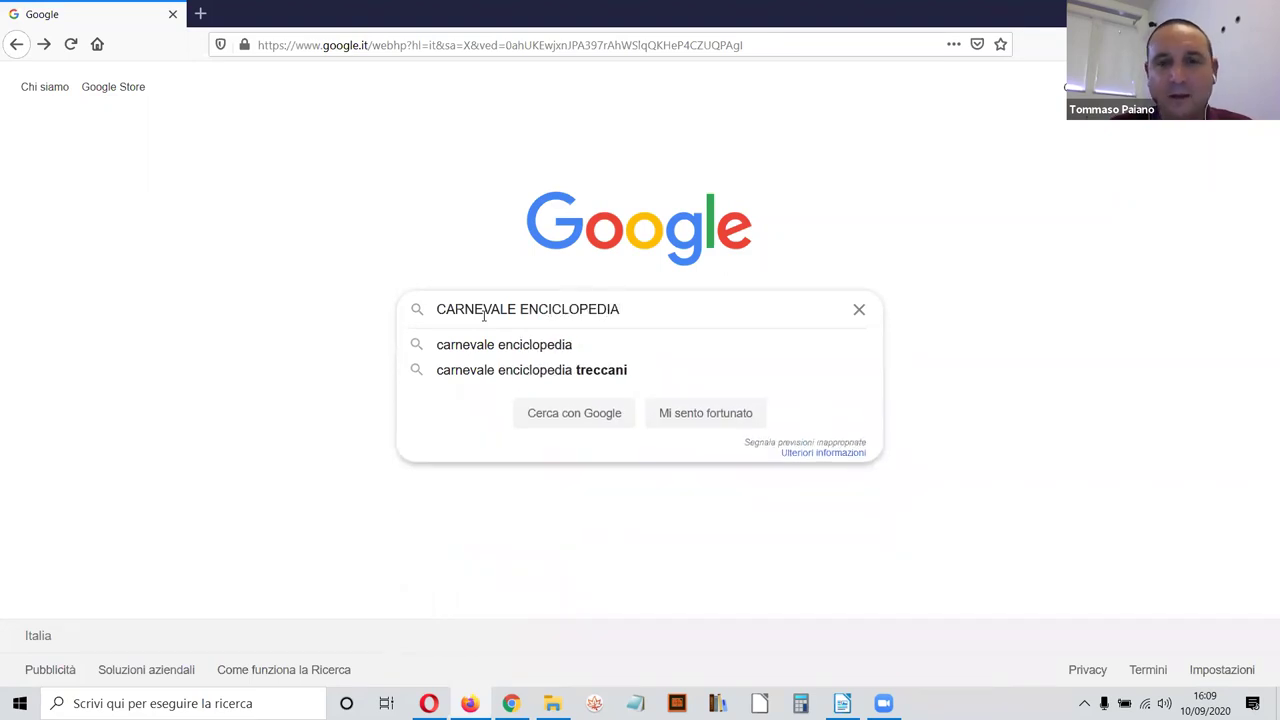
key("Return")
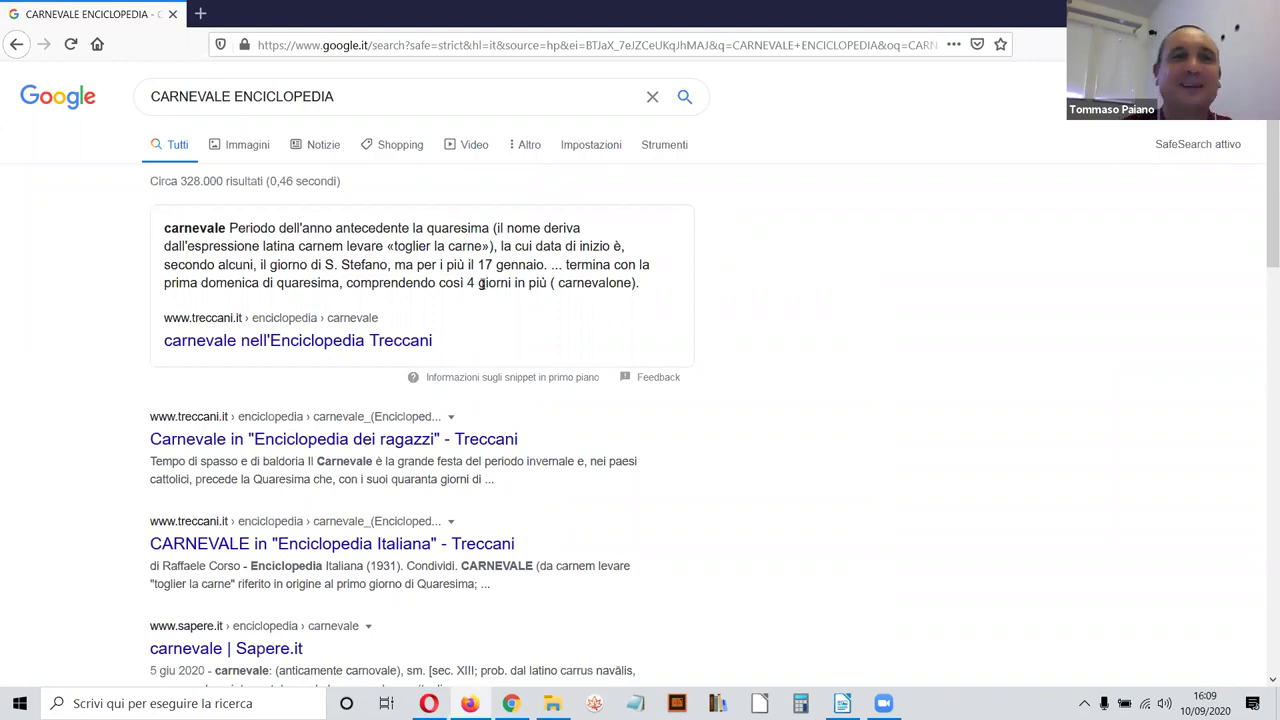
Step: Examine the result count, the featured Treccani excerpt and the listed encyclopedia sources for Carnevale
scroll(481, 284, "down", 1)
scroll(481, 284, "up", 1)
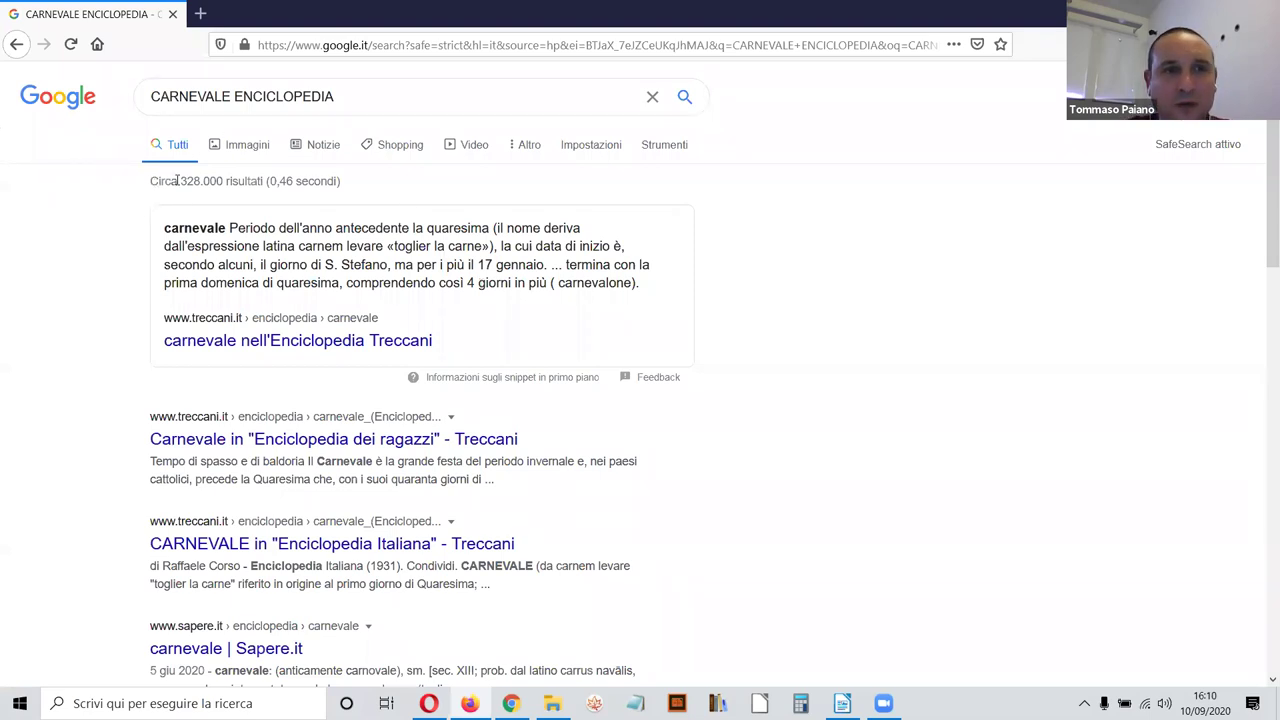
left_click_drag(176, 181, 266, 182)
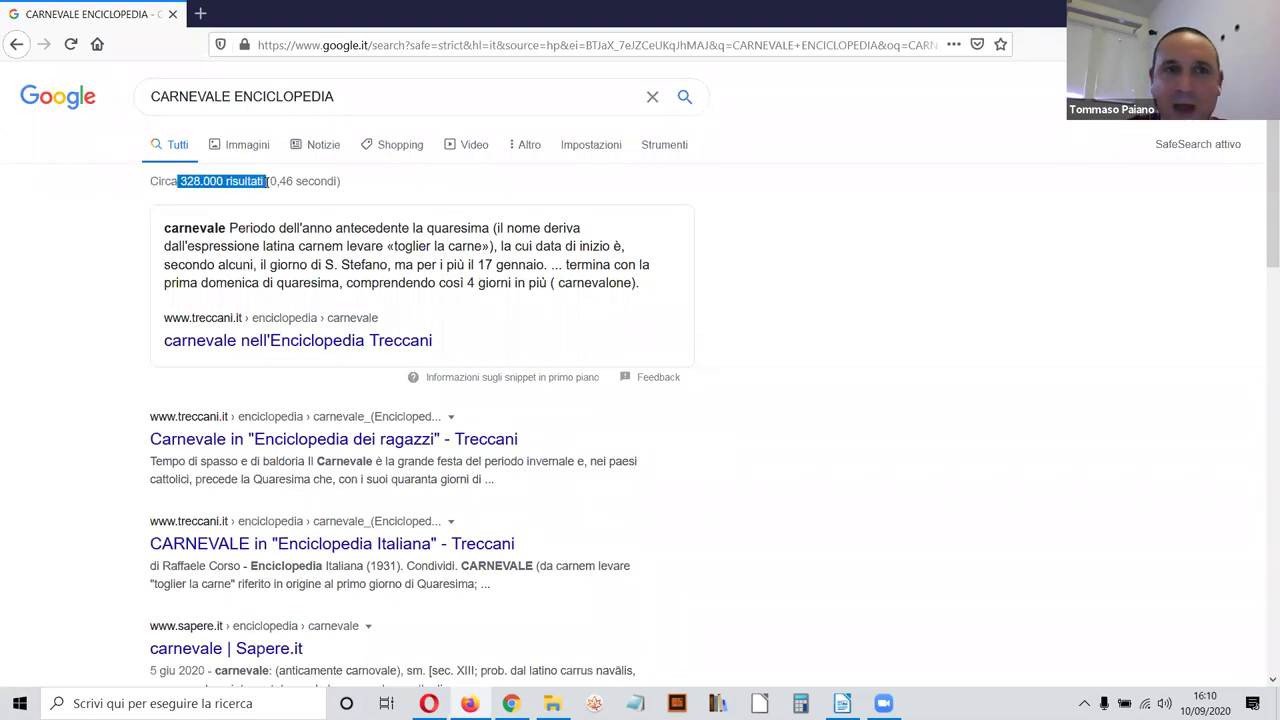
left_click(218, 186)
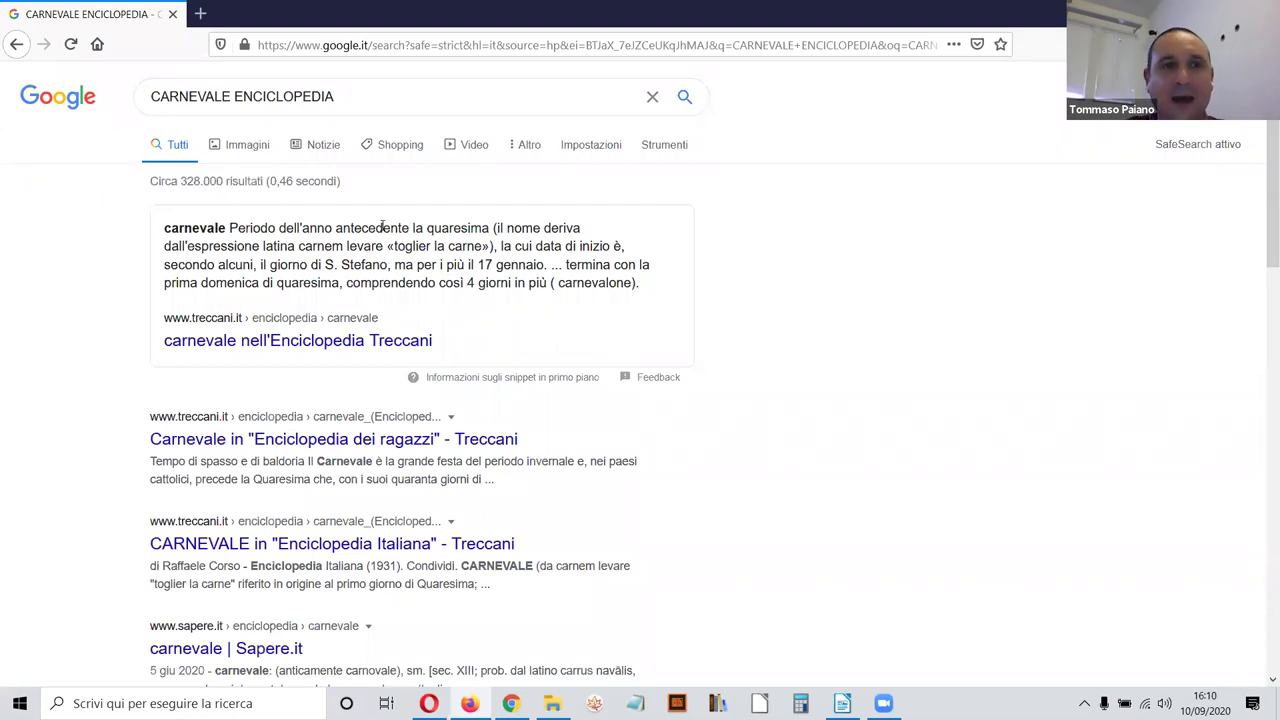
scroll(359, 215, "down", 2)
scroll(347, 255, "down", 3)
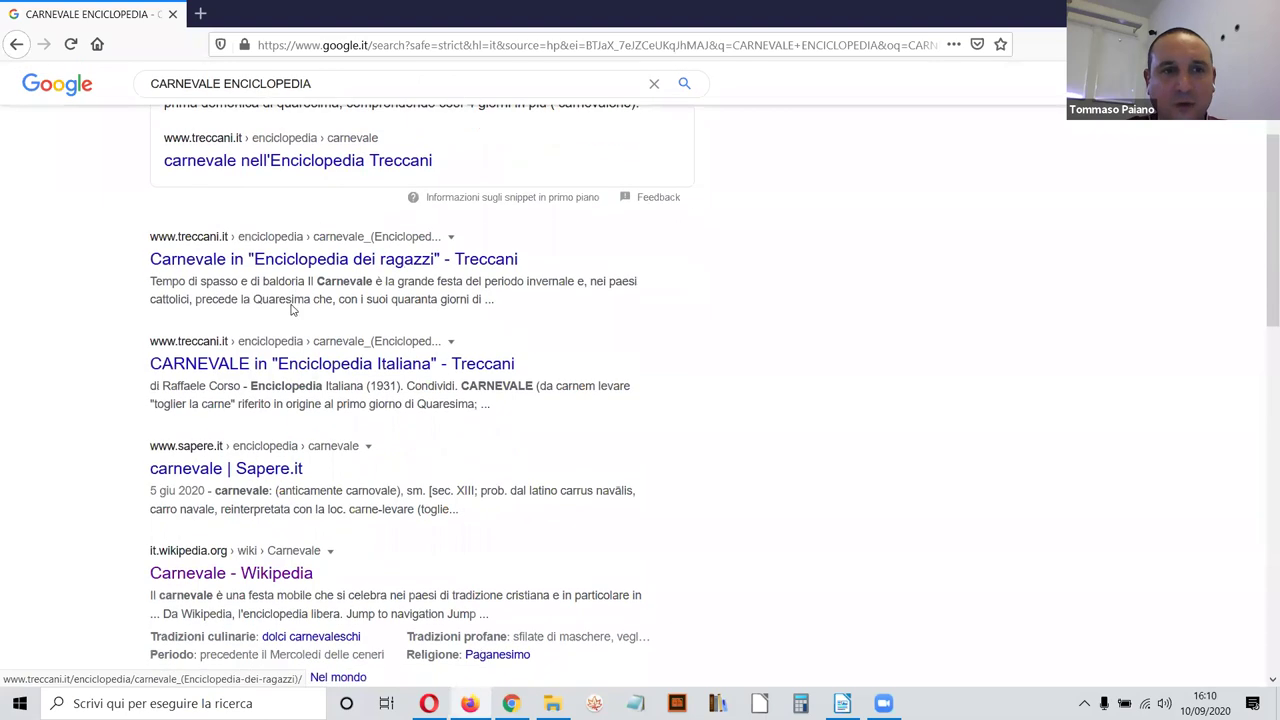
scroll(250, 388, "up", 4)
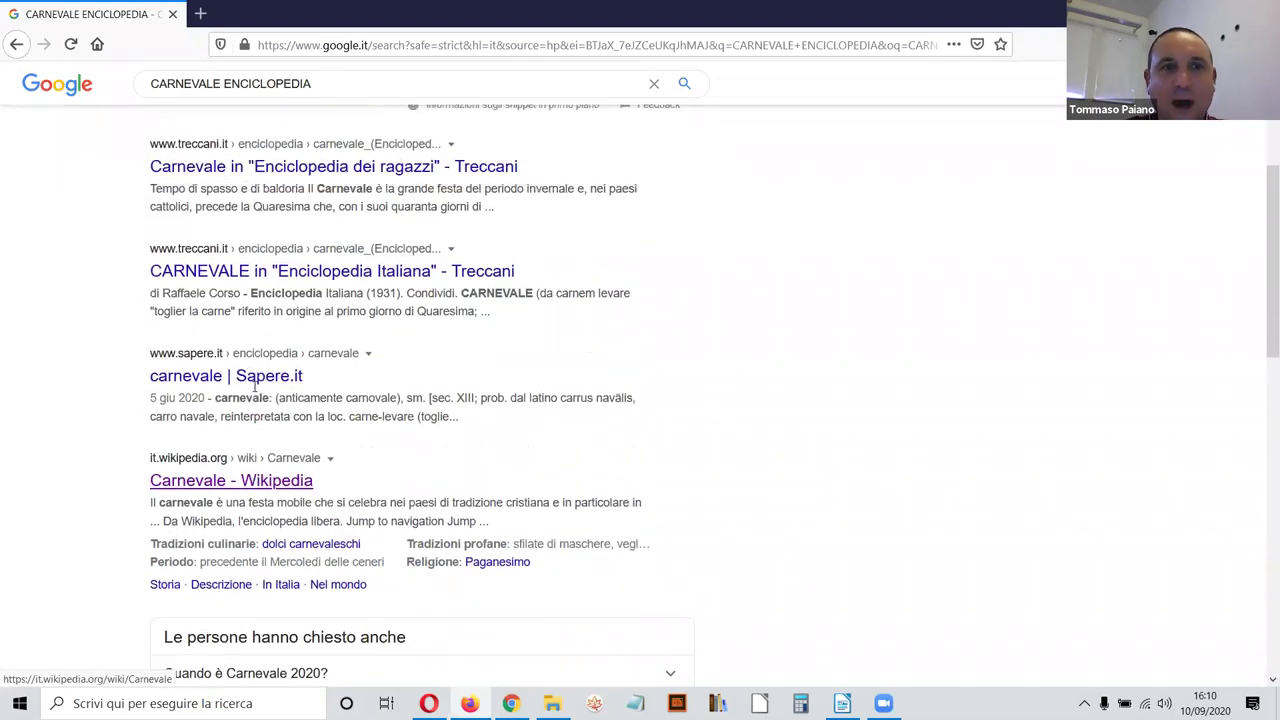
scroll(250, 335, "down", 1)
scroll(265, 260, "up", 1)
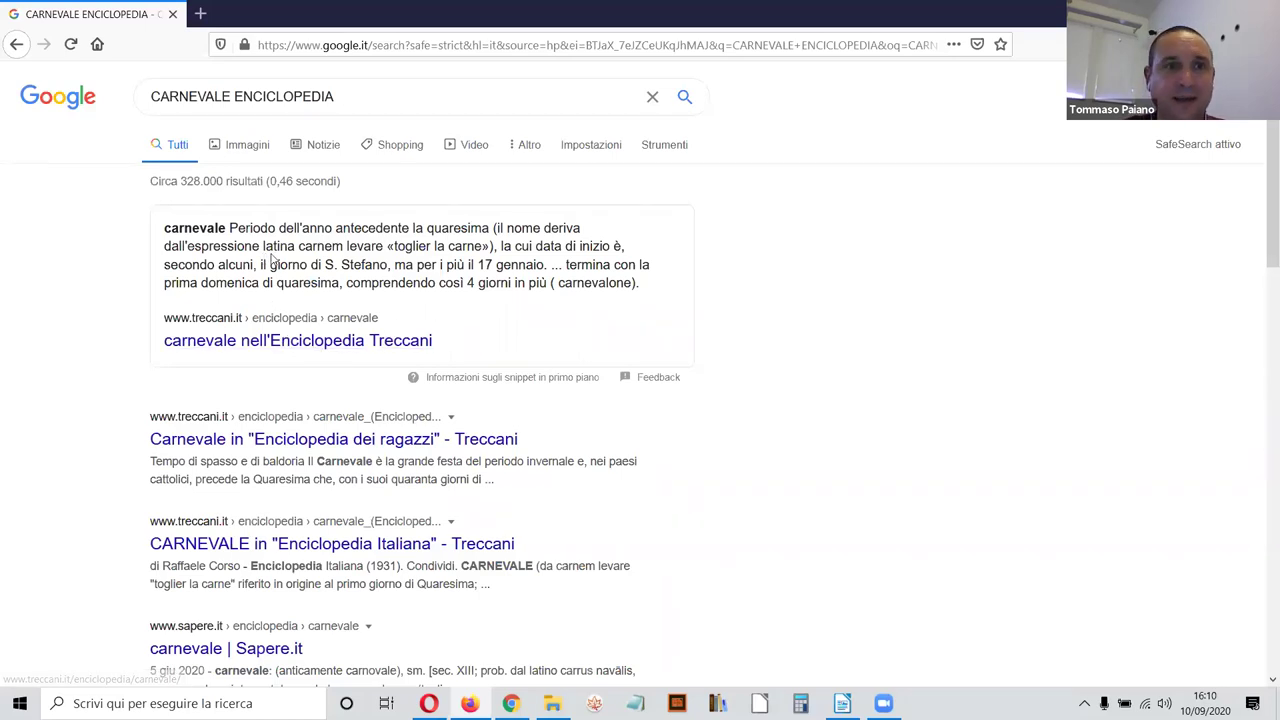
scroll(272, 258, "down", 3)
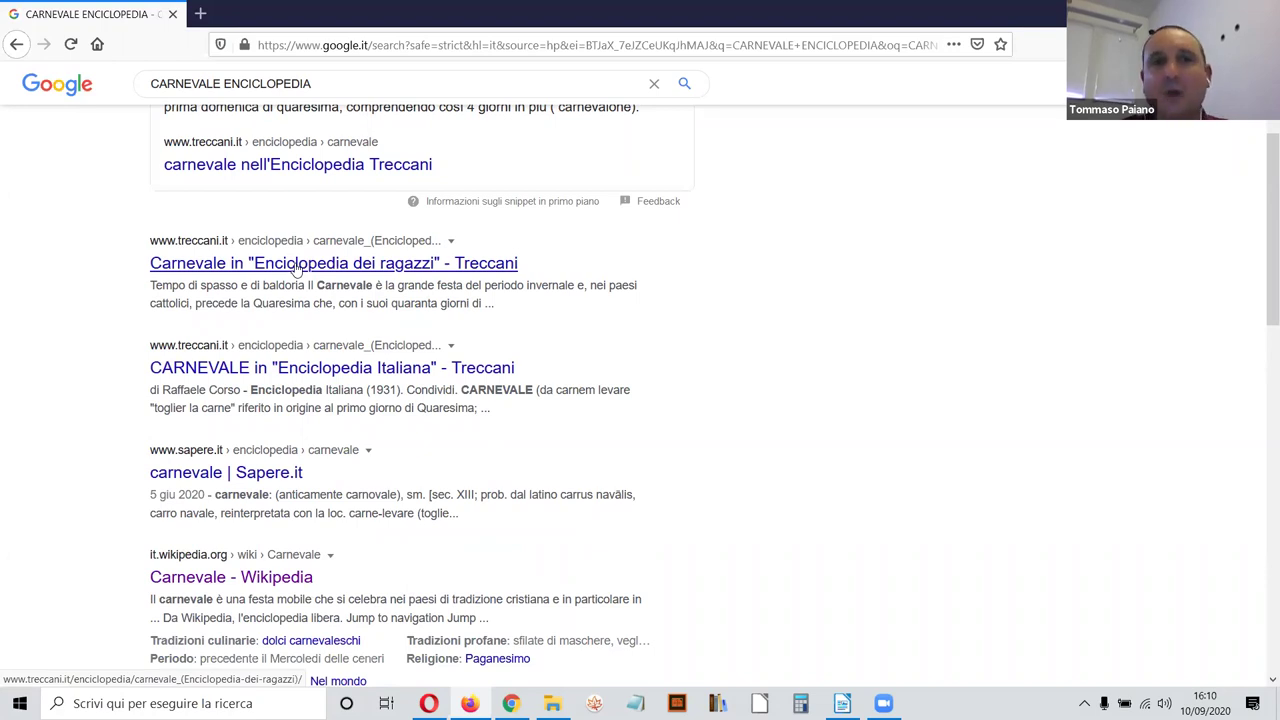
scroll(297, 268, "up", 2)
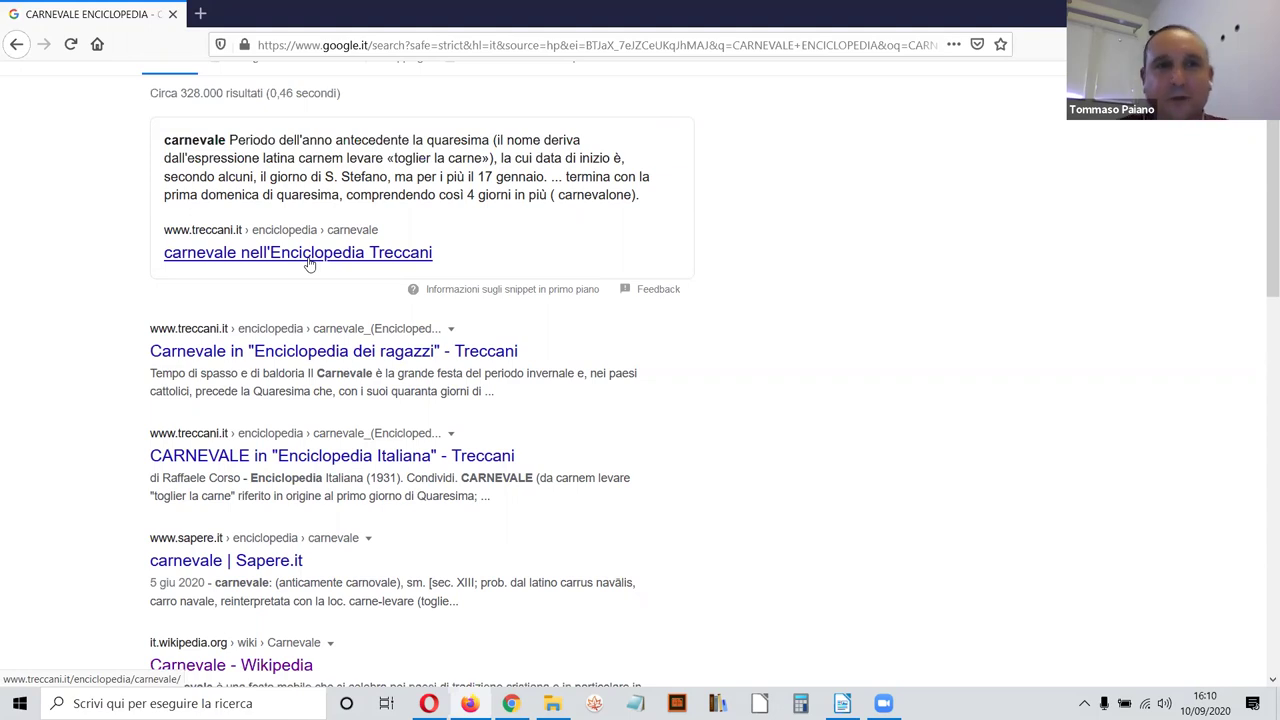
scroll(312, 265, "down", 2)
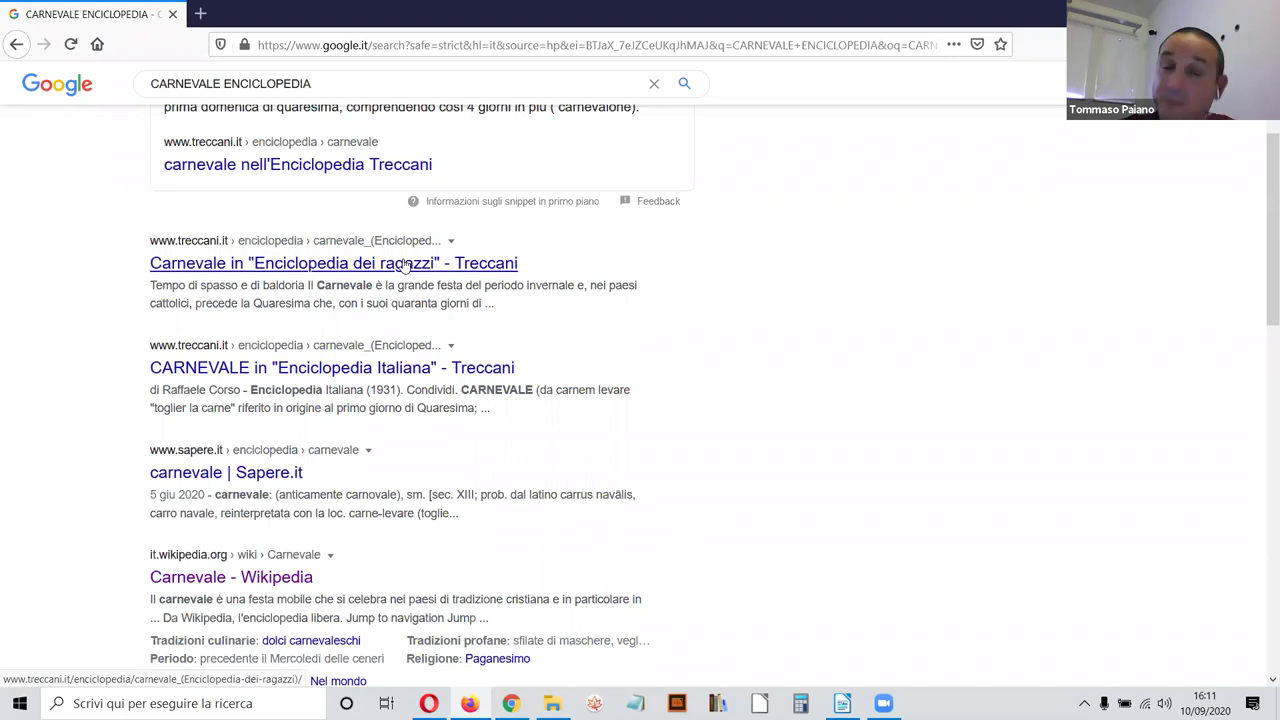
Step: Open the Carnevale entry in Treccani's "Enciclopedia dei ragazzi" and skim the article's sections
left_click(405, 262)
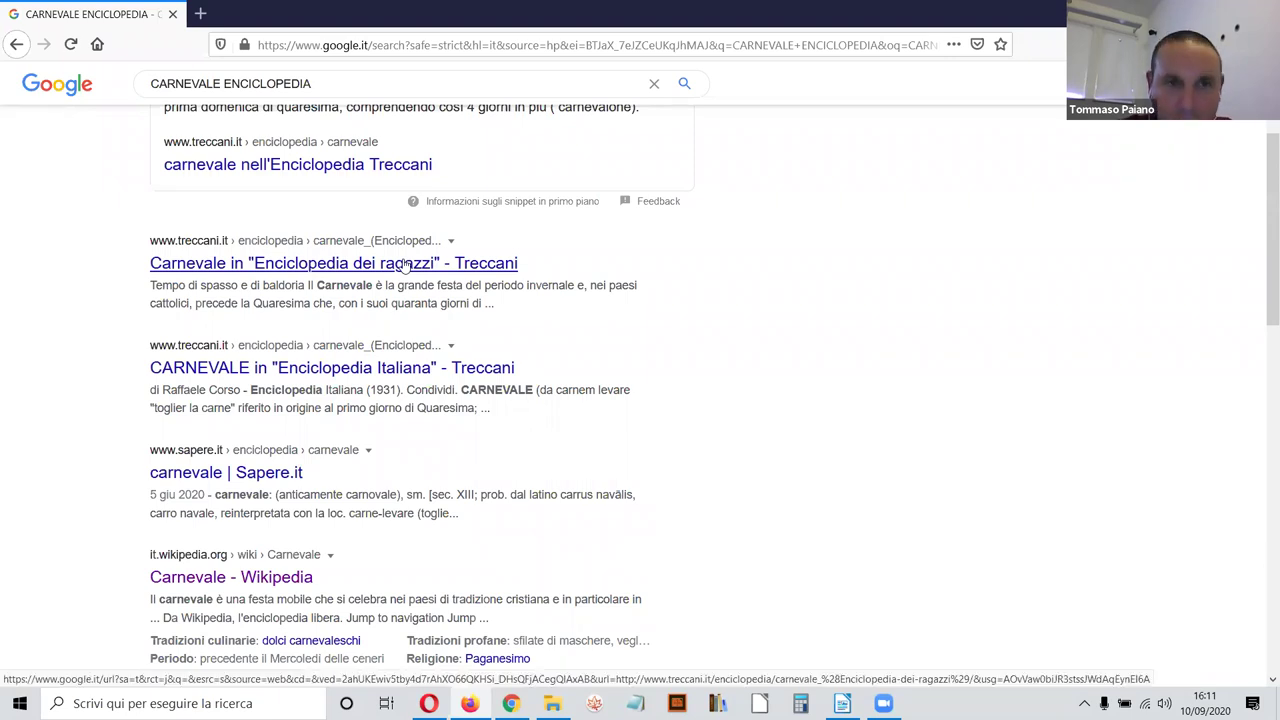
scroll(405, 261, "down", 3)
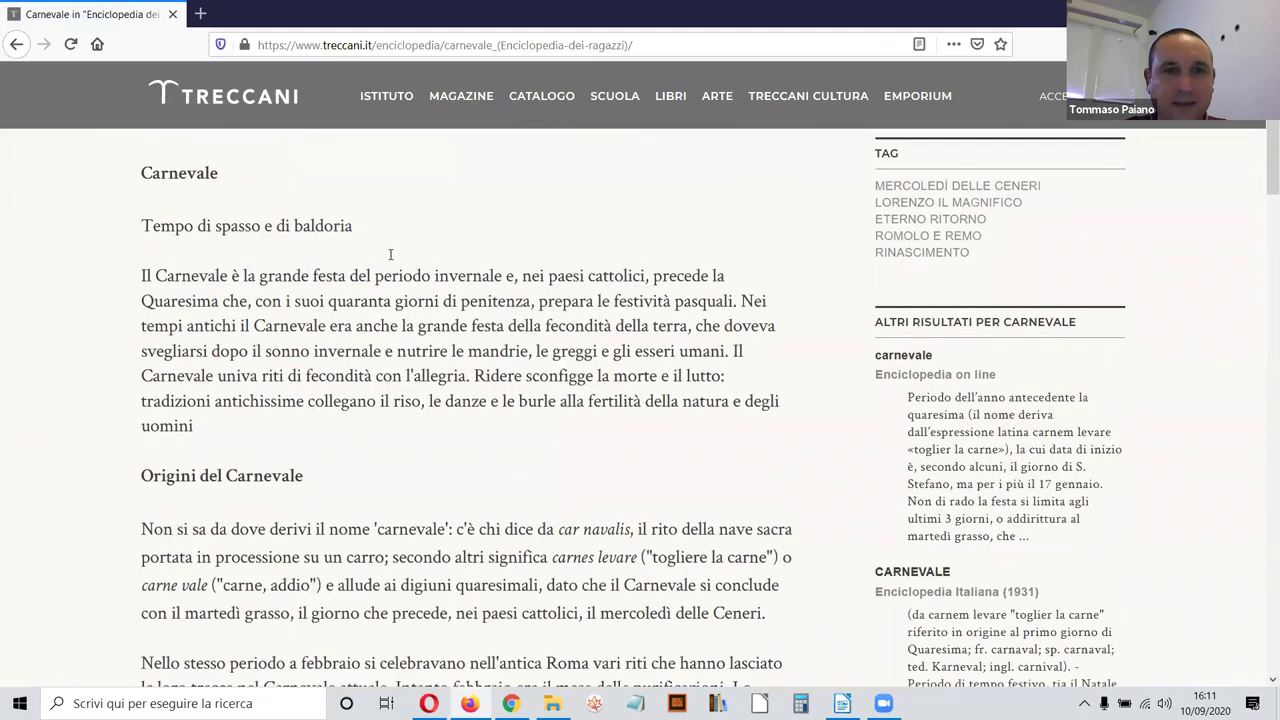
scroll(390, 254, "down", 3)
scroll(390, 256, "down", 8)
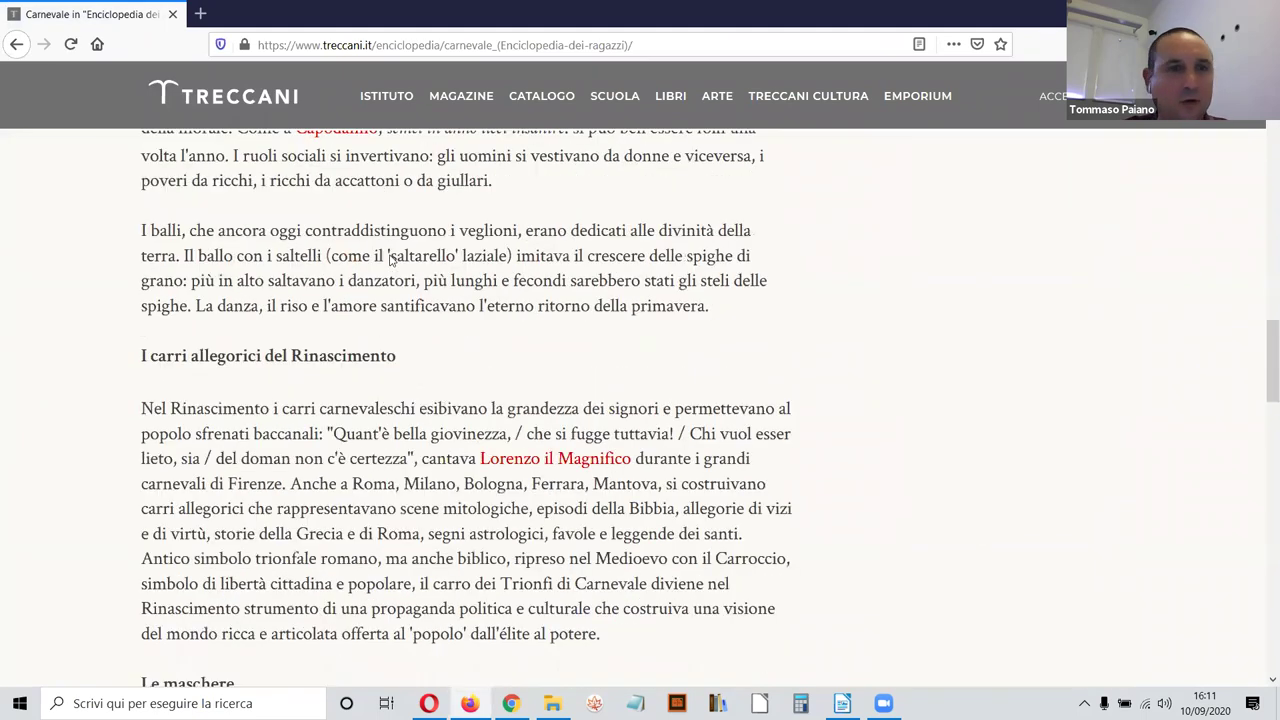
scroll(390, 256, "down", 10)
scroll(390, 256, "up", 3)
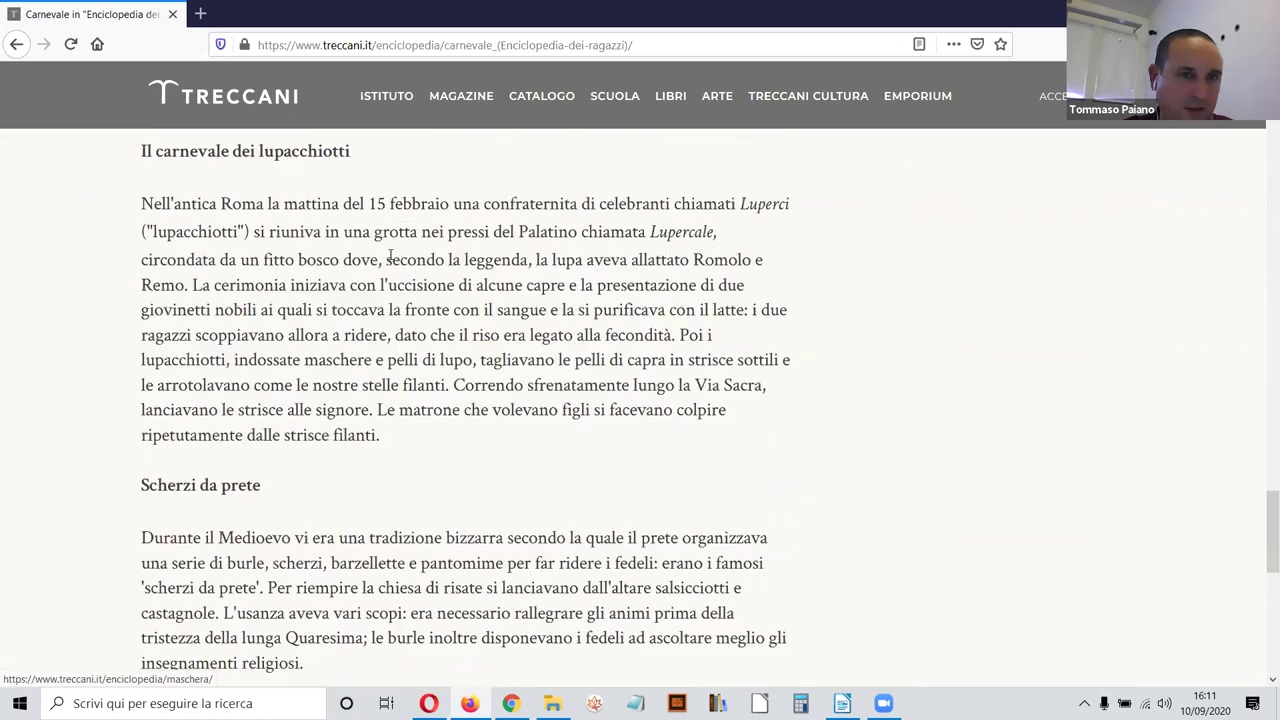
scroll(390, 256, "up", 10)
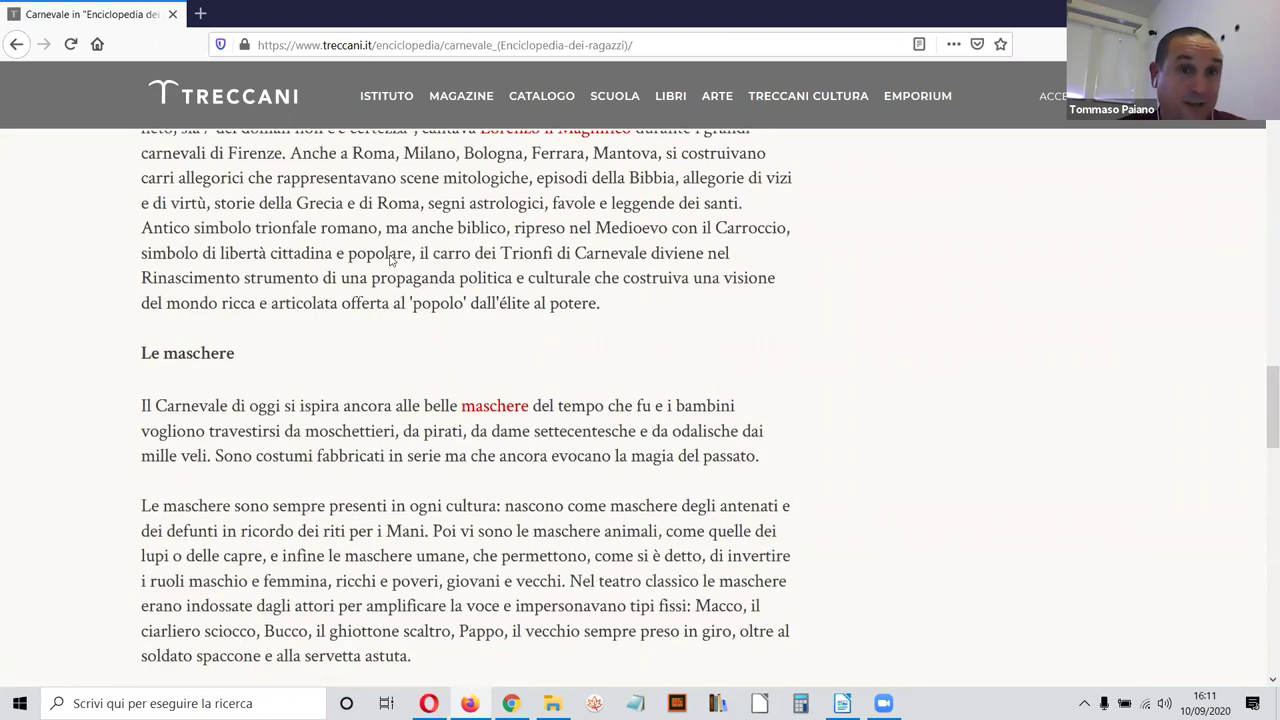
scroll(390, 256, "up", 15)
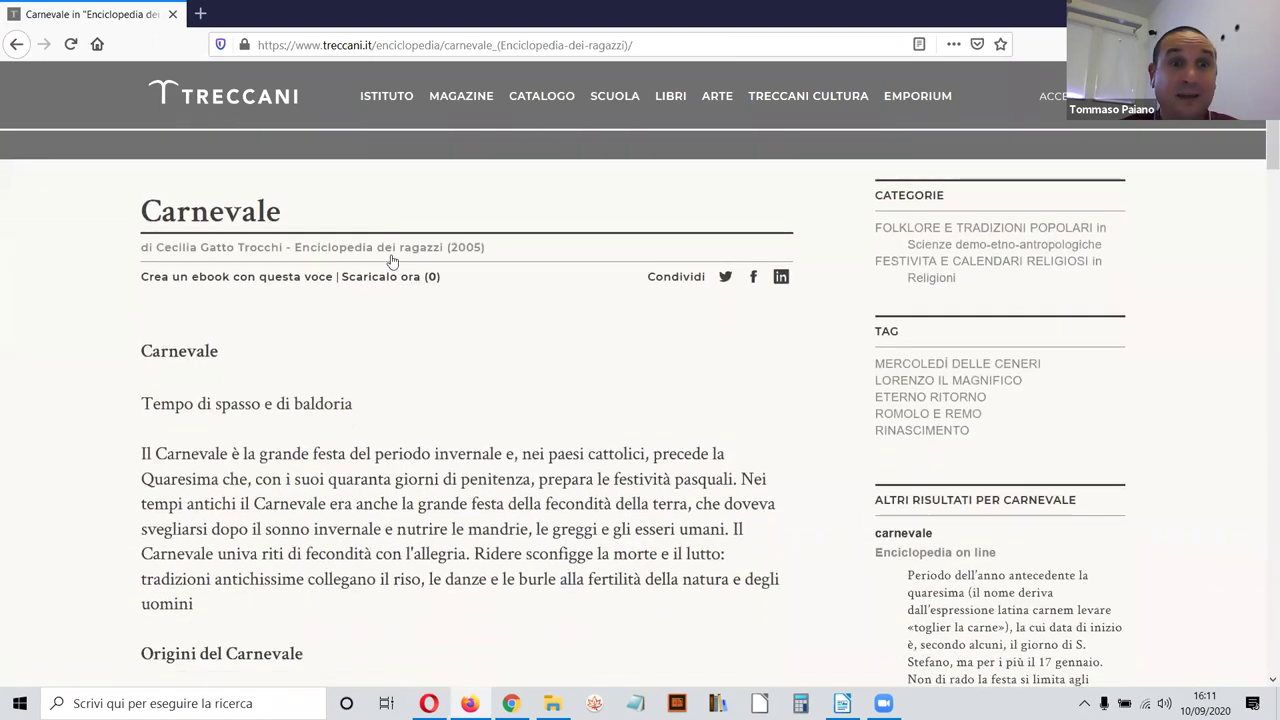
Step: Examine the article's introduction, its section headings and the publication year in the line below the title
scroll(392, 260, "down", 4)
left_click_drag(168, 178, 218, 178)
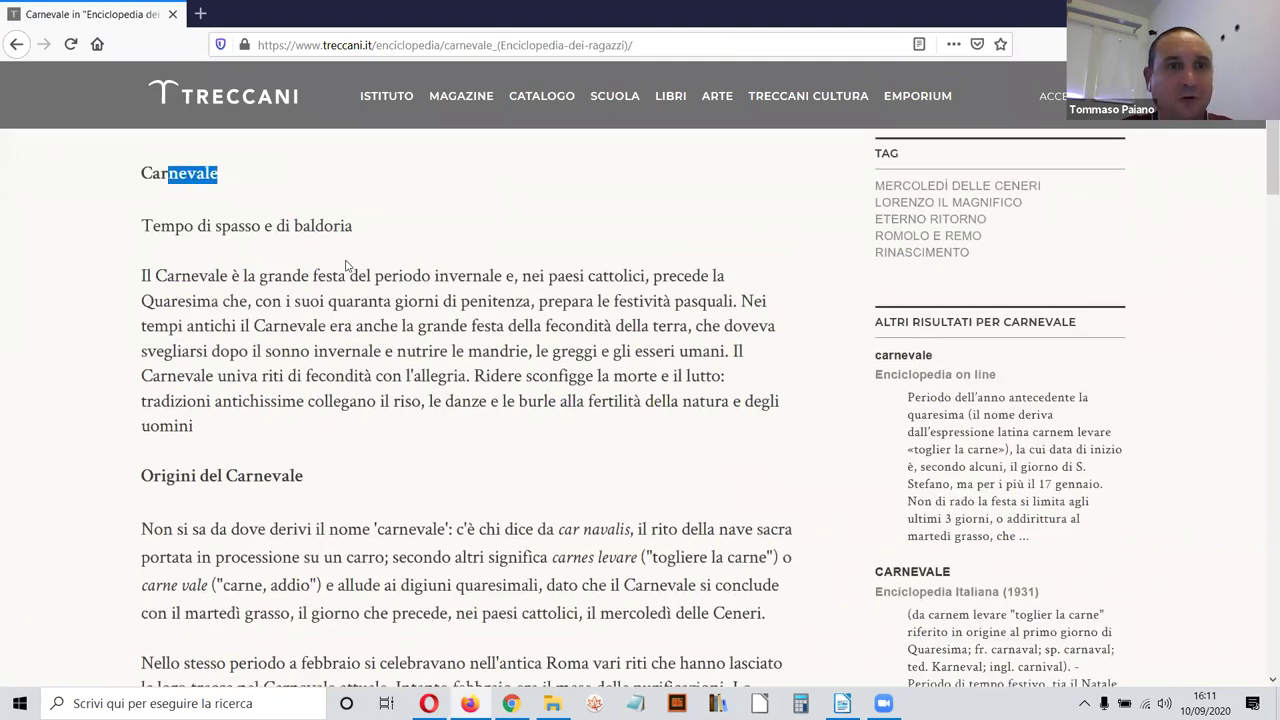
left_click(346, 266)
scroll(298, 336, "down", 2)
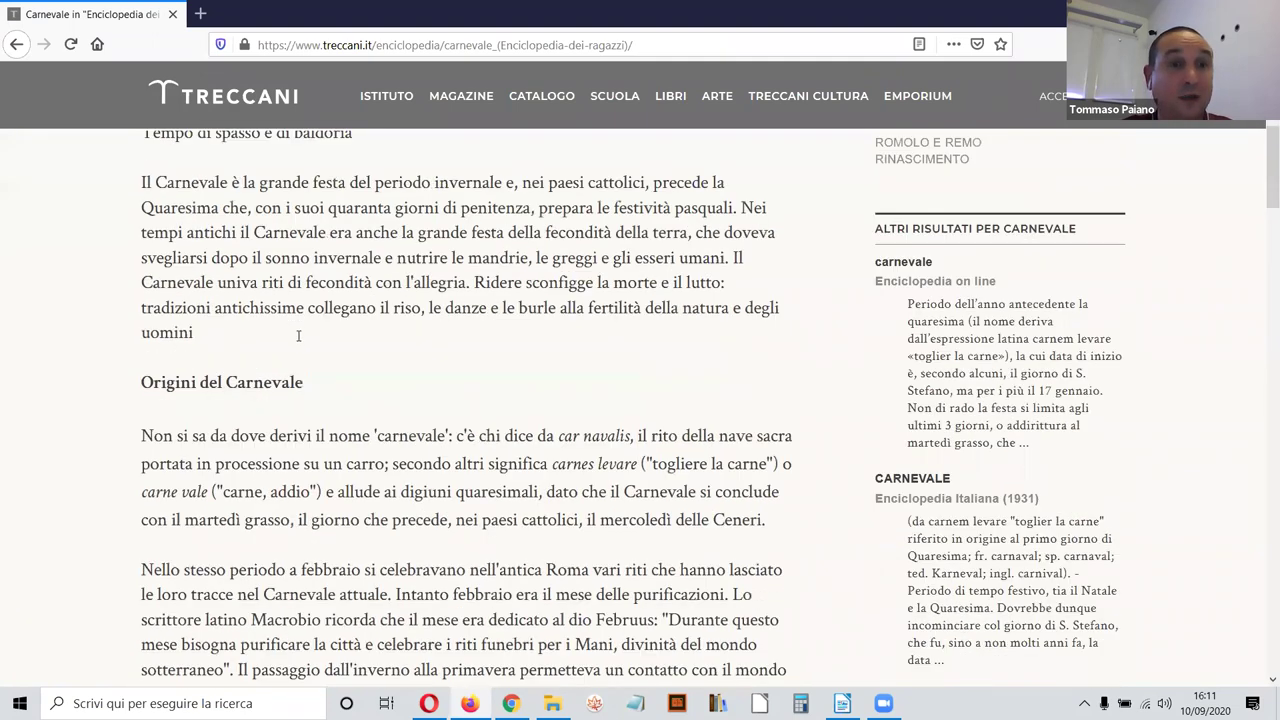
scroll(352, 376, "down", 15)
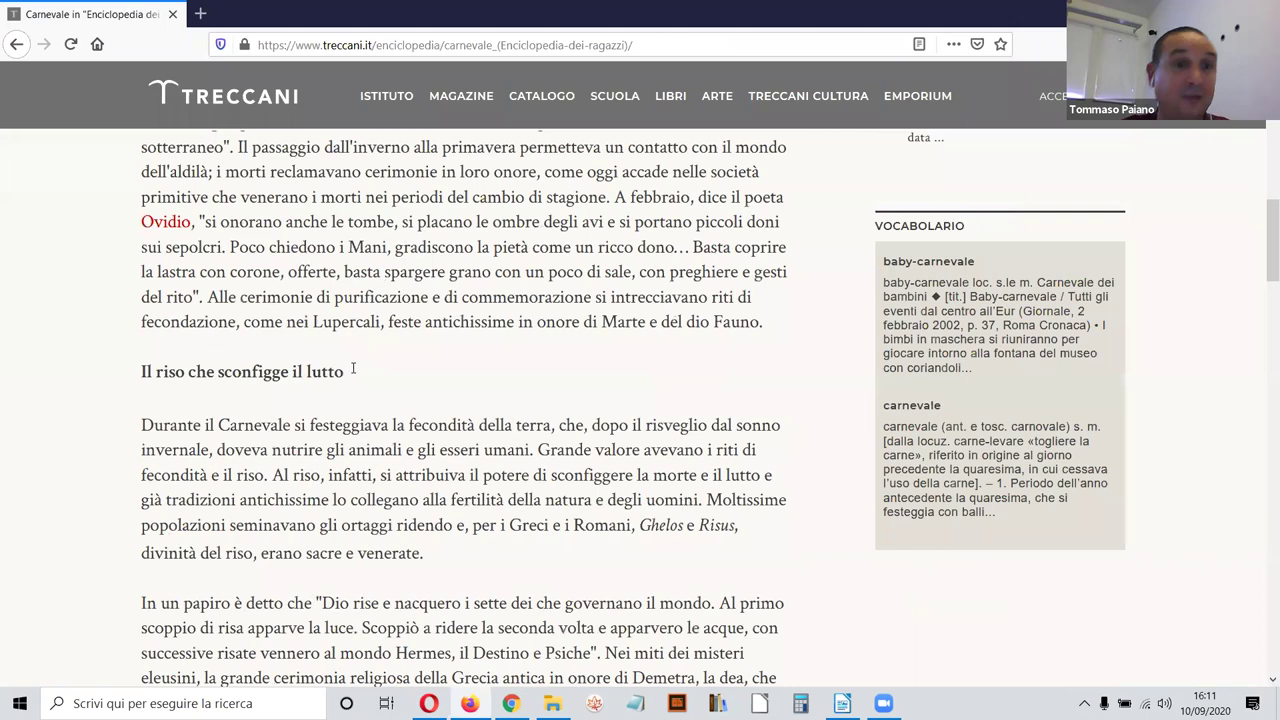
scroll(323, 369, "down", 2)
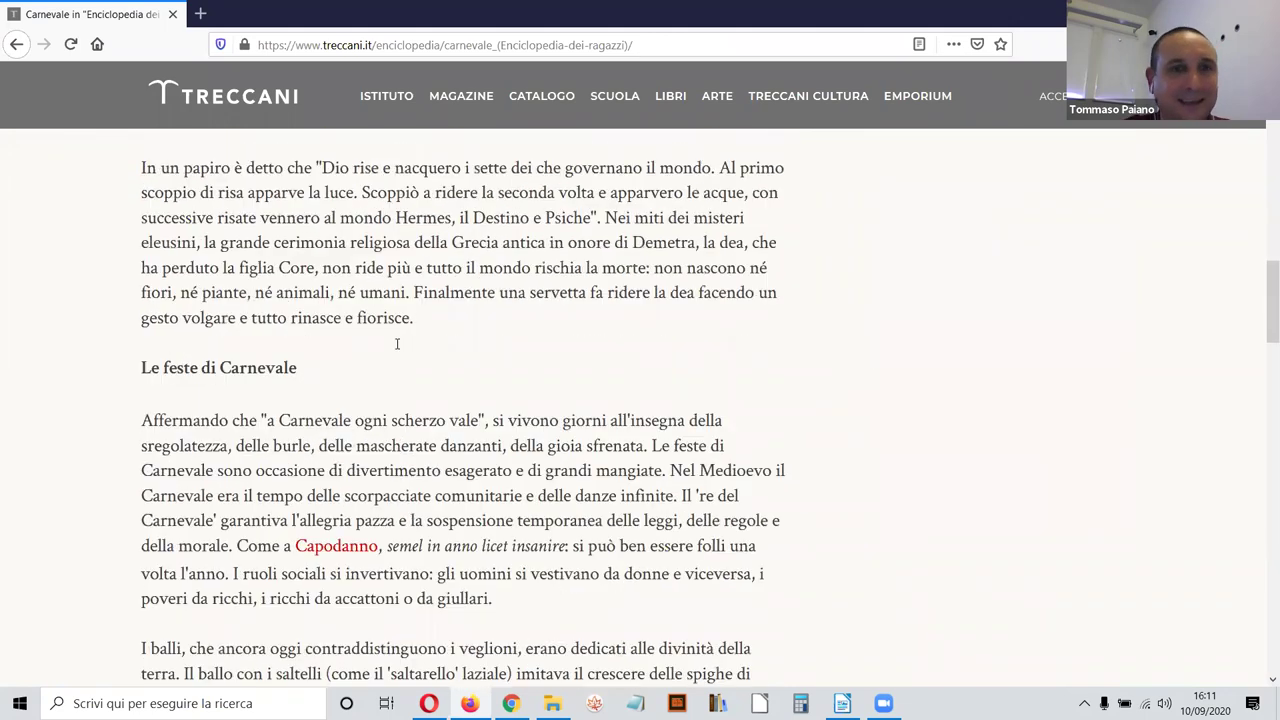
scroll(330, 365, "up", 5)
scroll(398, 348, "up", 2)
scroll(398, 348, "up", 10)
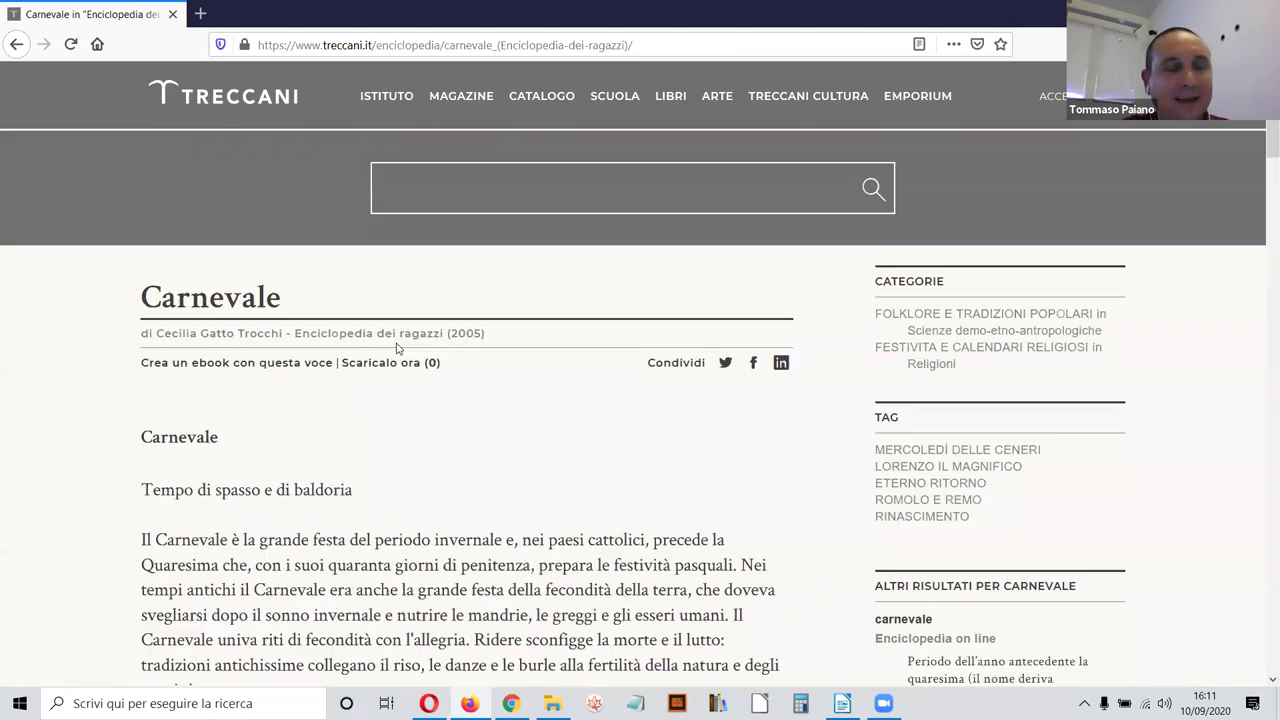
scroll(390, 340, "down", 2)
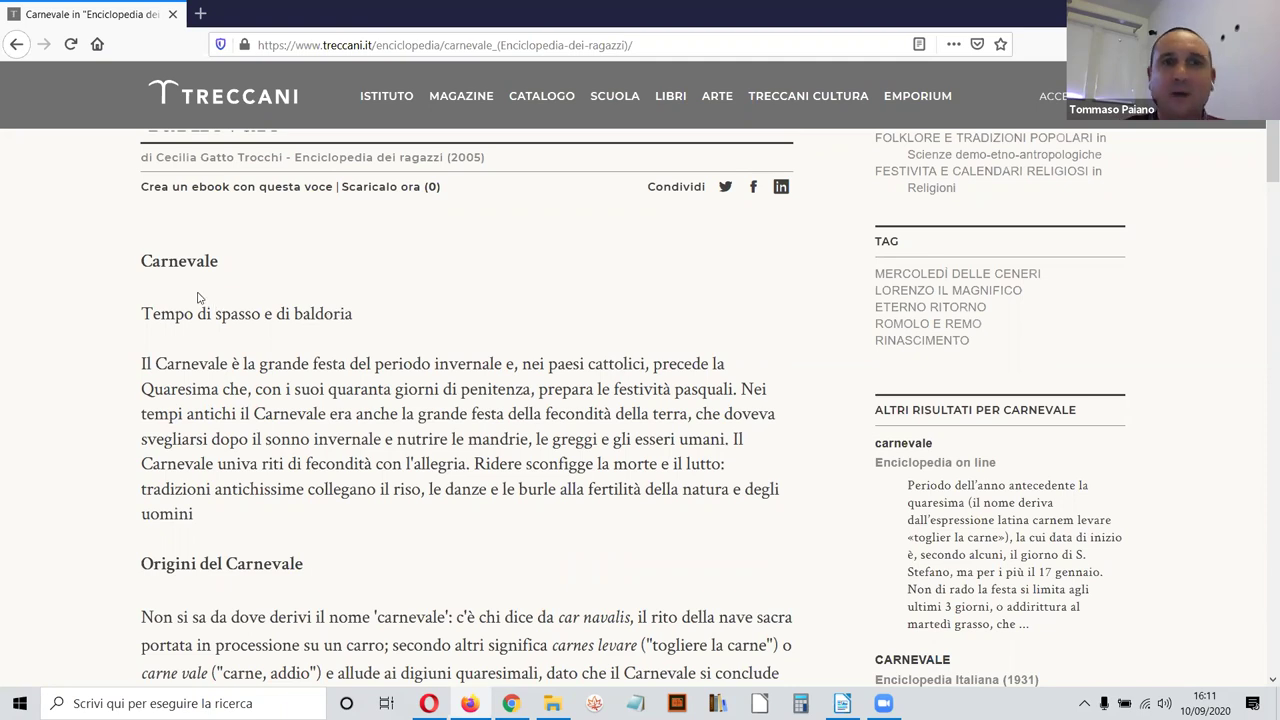
scroll(158, 284, "up", 1)
scroll(158, 284, "up", 2)
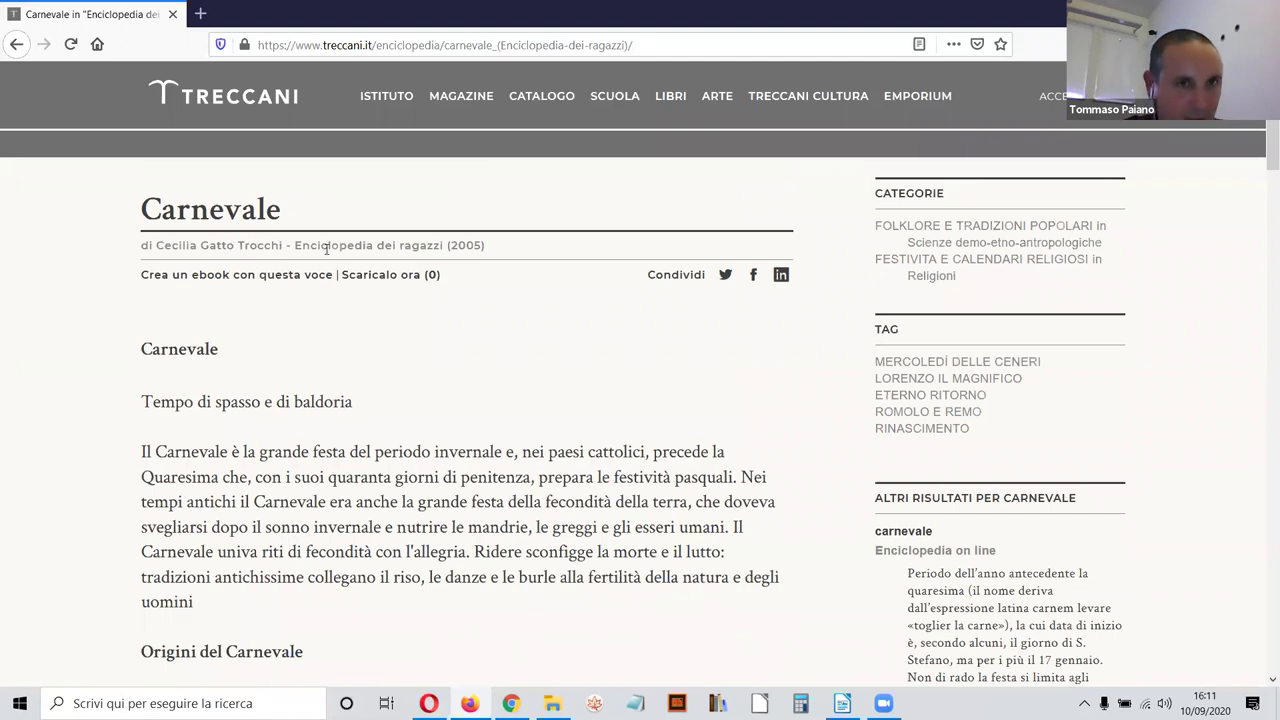
double_click(465, 245)
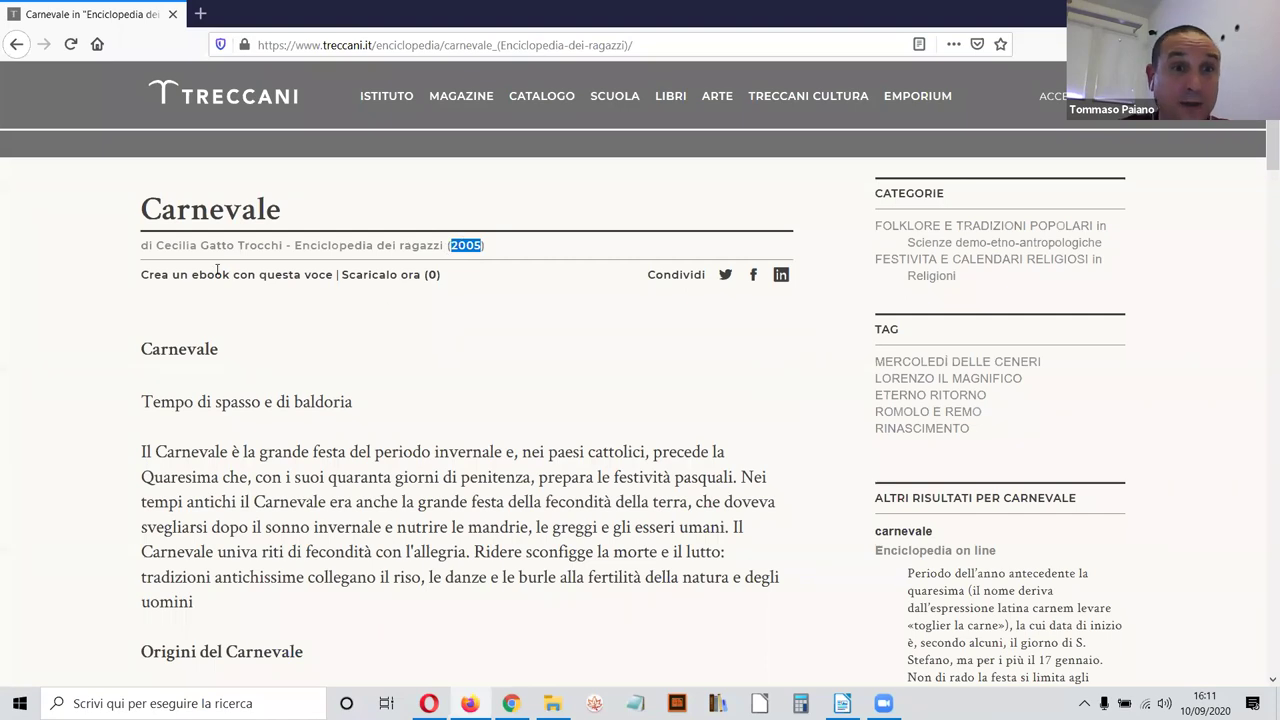
scroll(200, 320, "down", 2)
left_click_drag(224, 338, 413, 376)
scroll(240, 341, "down", 2)
scroll(262, 322, "down", 1)
scroll(276, 318, "down", 2)
scroll(300, 325, "down", 2)
scroll(370, 372, "down", 4)
scroll(411, 383, "down", 2)
scroll(412, 375, "down", 2)
scroll(412, 376, "down", 2)
scroll(425, 373, "down", 4)
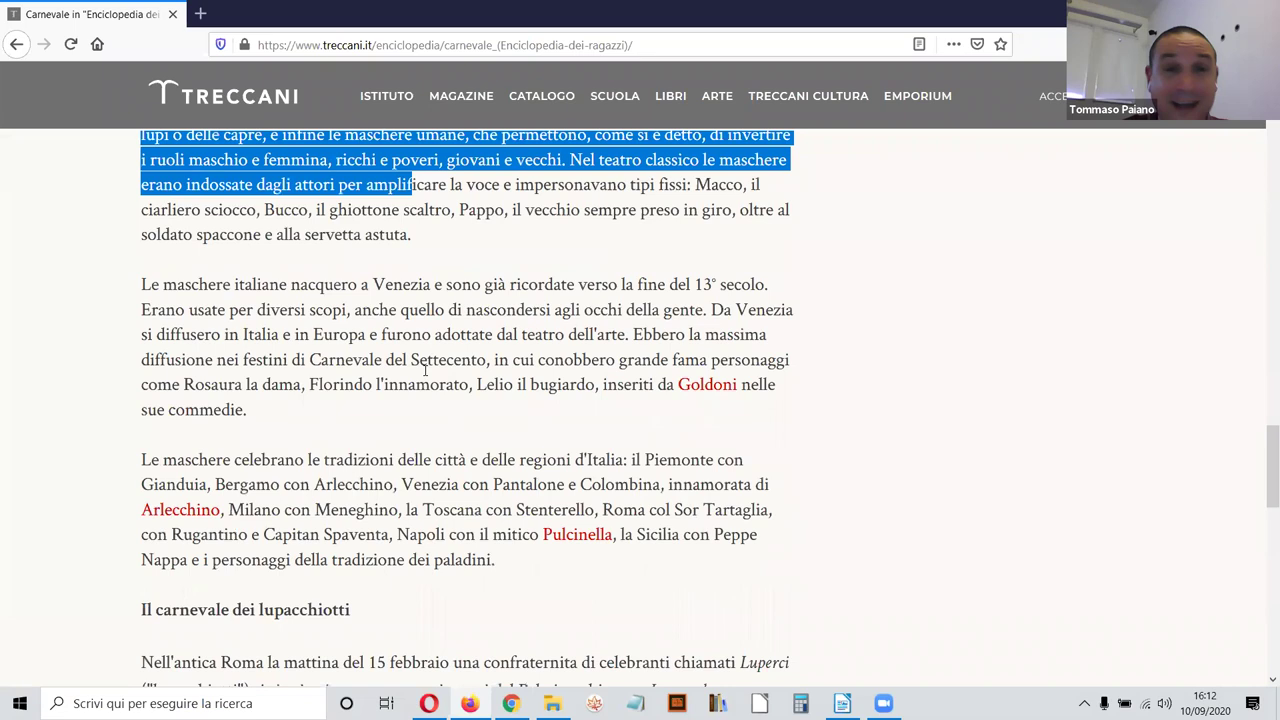
left_click(521, 311)
scroll(521, 311, "down", 1)
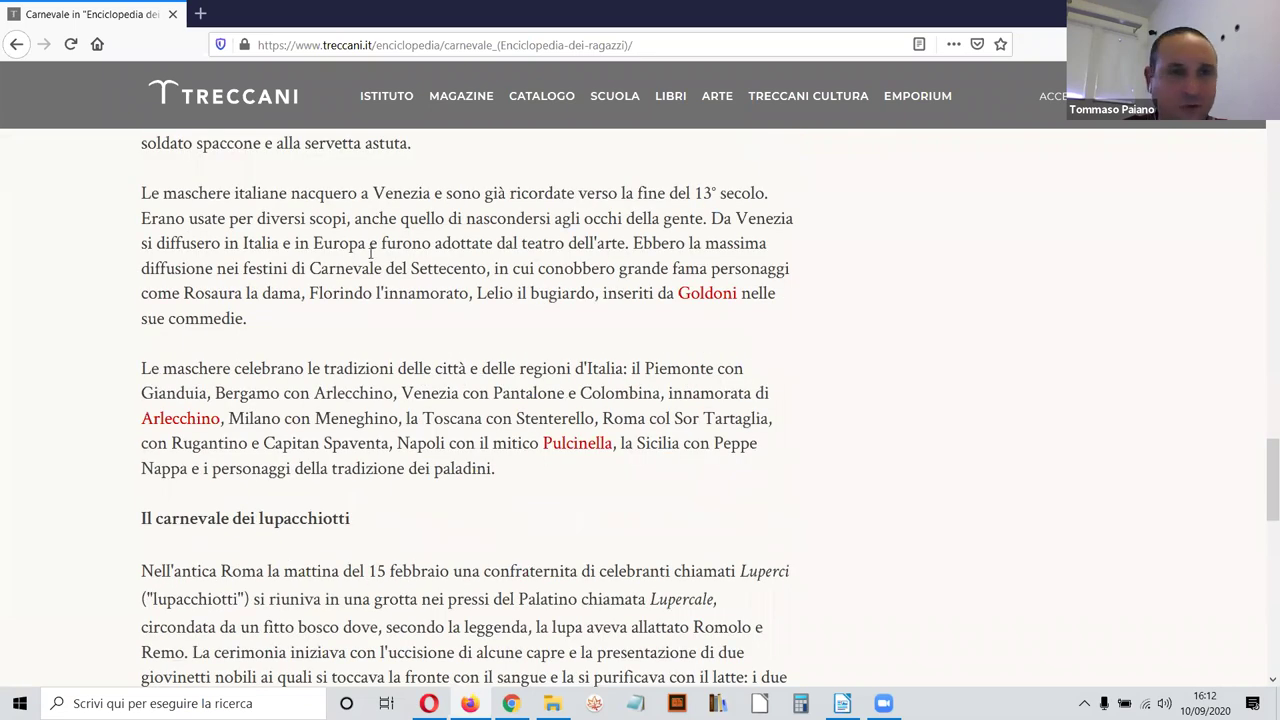
Step: Copy the whole Carnevale article text, through the end of the "Scherzi da prete" section
scroll(372, 249, "down", 5)
key("ctrl+a")
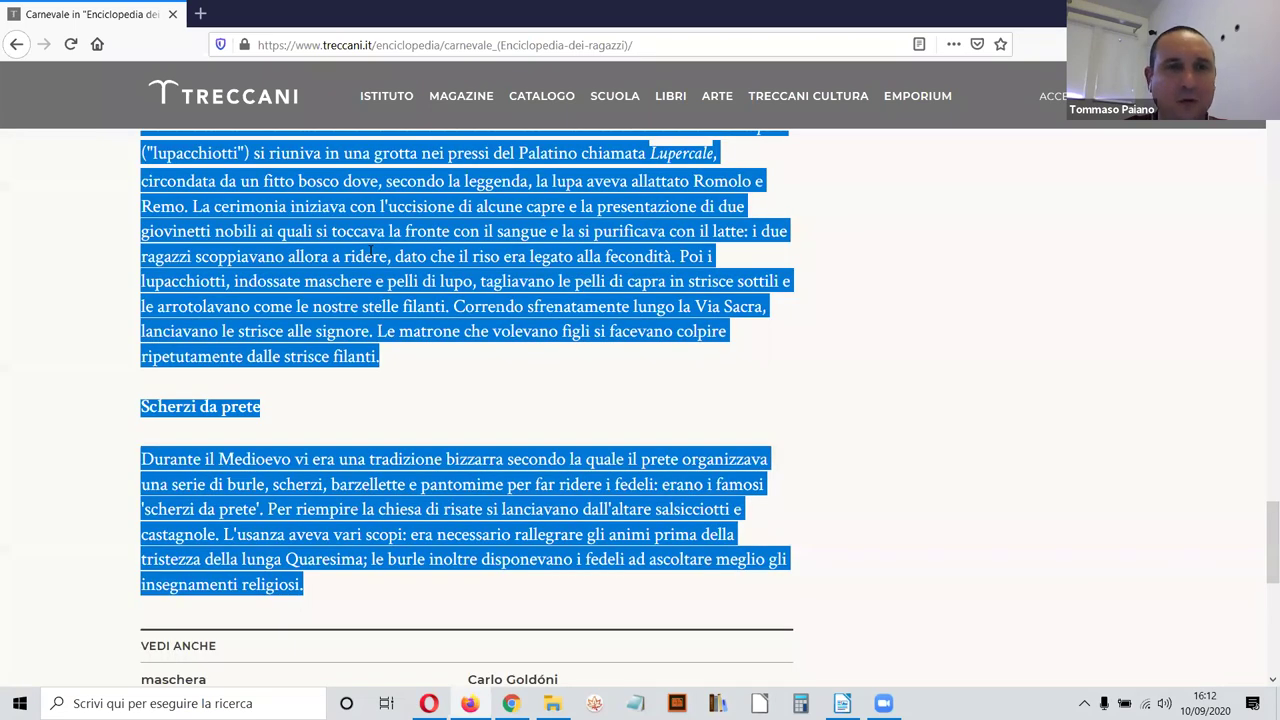
scroll(370, 250, "up", 5)
right_click(372, 252)
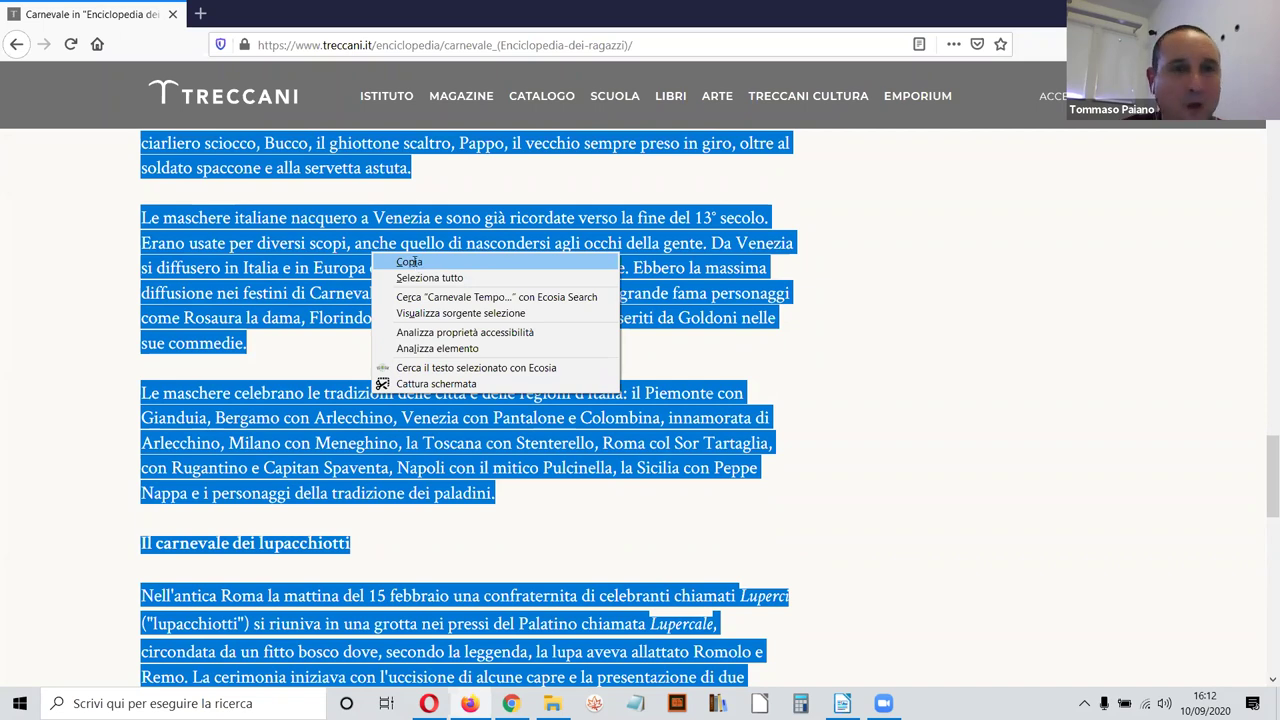
left_click(409, 262)
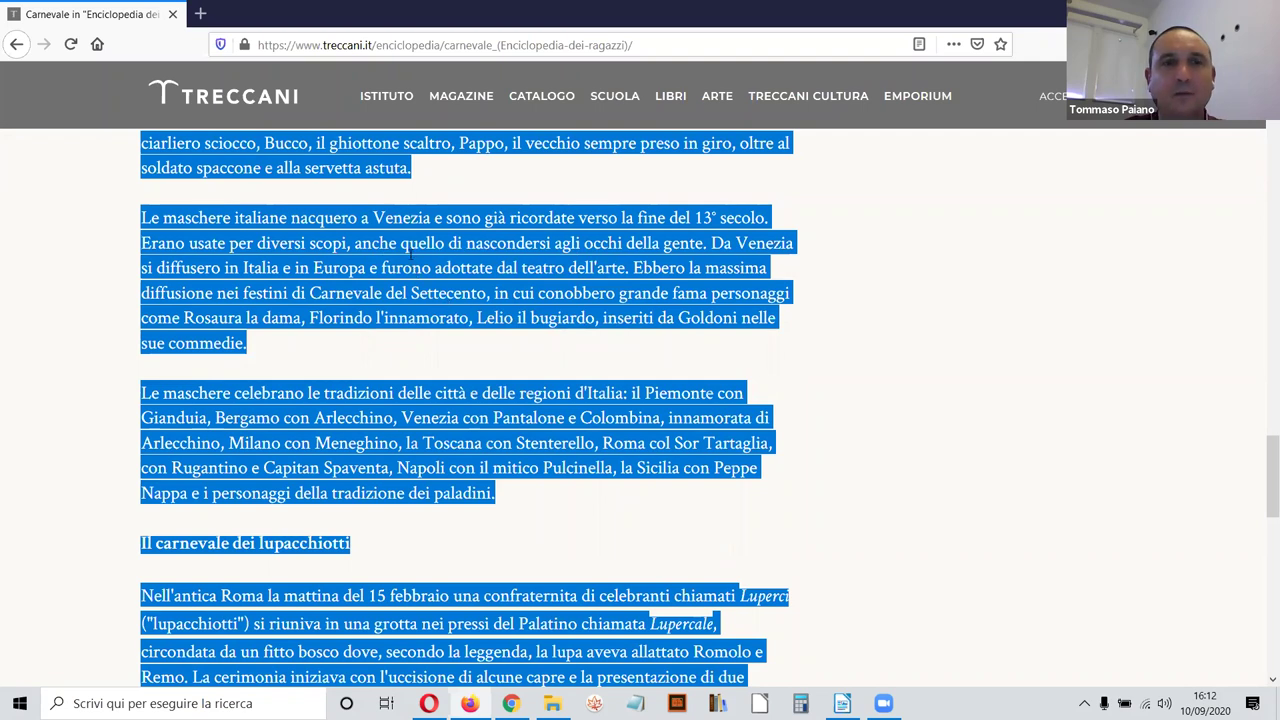
Step: Switch to LibreOffice Writer and add the heading ENCICLOPEDIA DEI RAGAZZI TRECCANI below the Repubblica dictionary entry, followed by blank lines
key("alt+Tab")
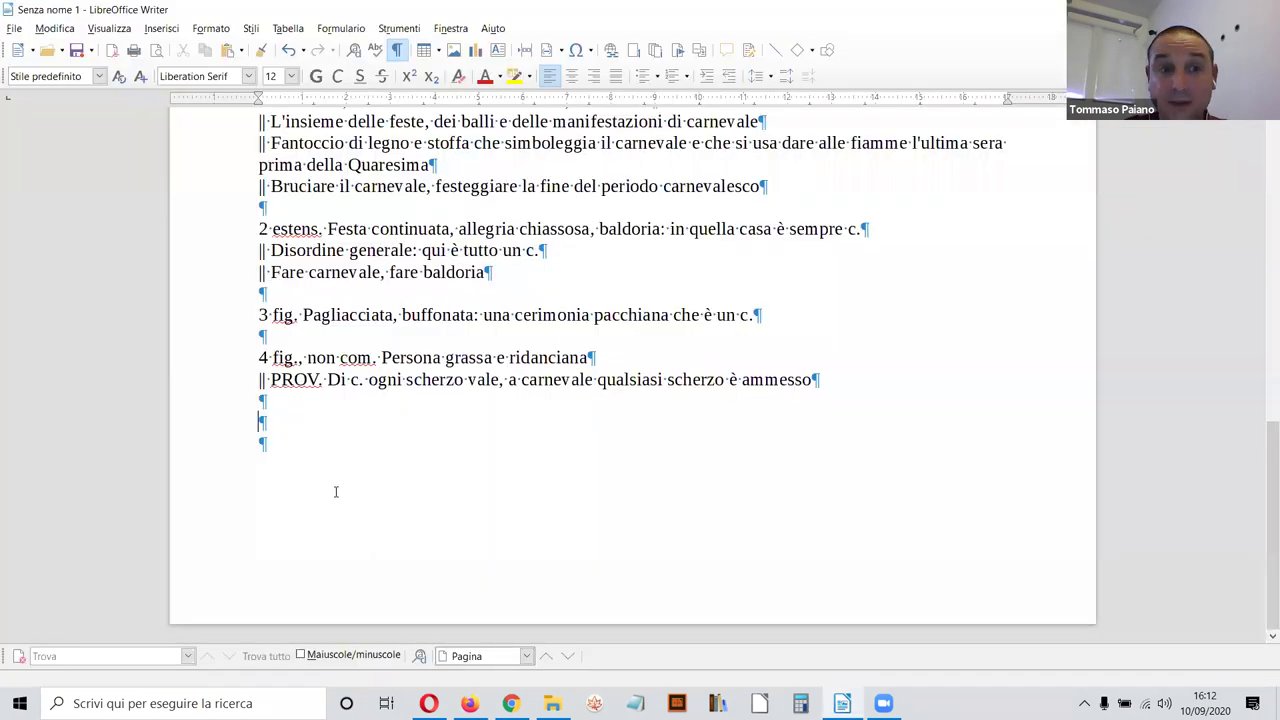
scroll(333, 486, "up", 5)
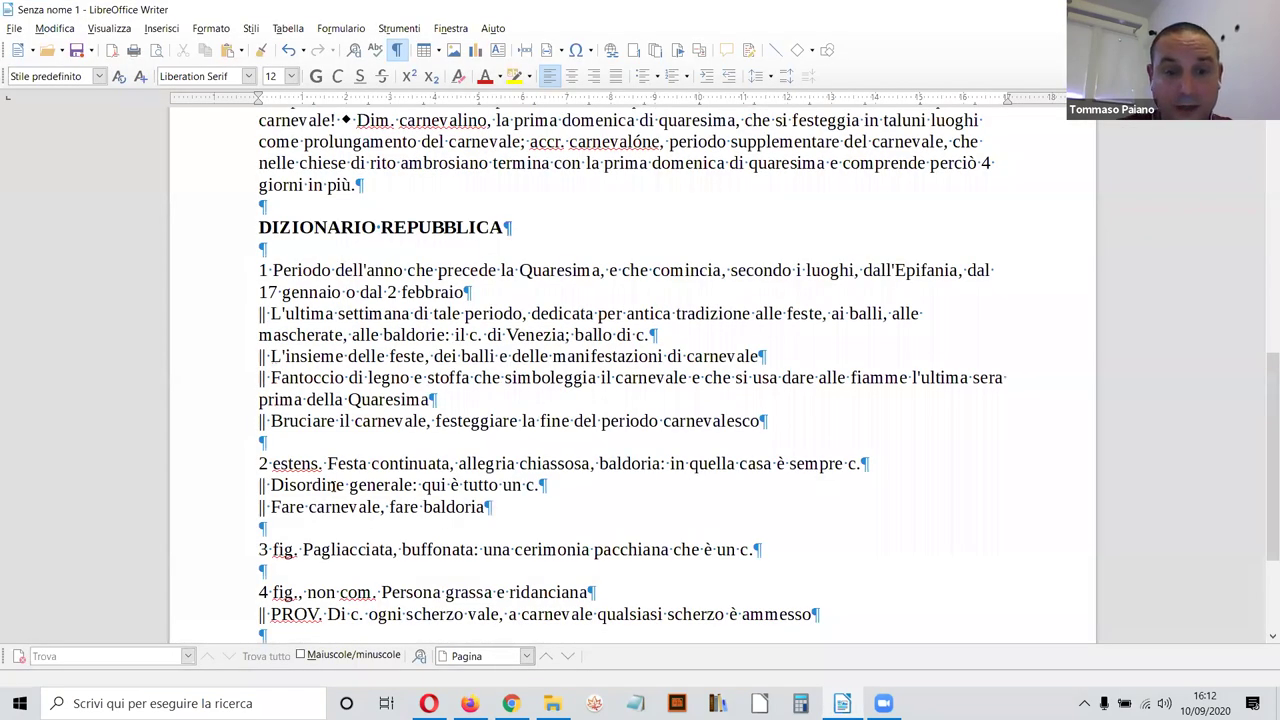
scroll(333, 486, "down", 4)
type("ENCICLOPEDIA ")
type("TRE")
key("BackSpace")
key("BackSpace")
key("BackSpace")
type("DEI RAGAZZI ")
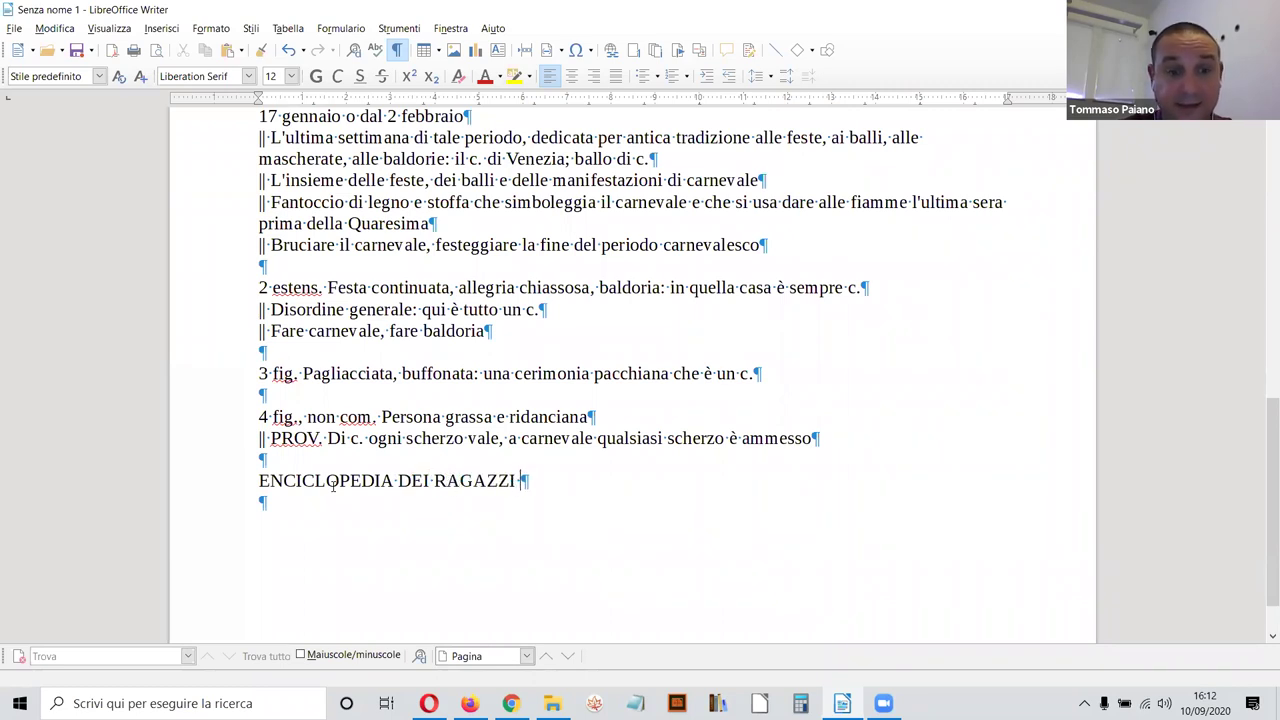
type("TRECCANI")
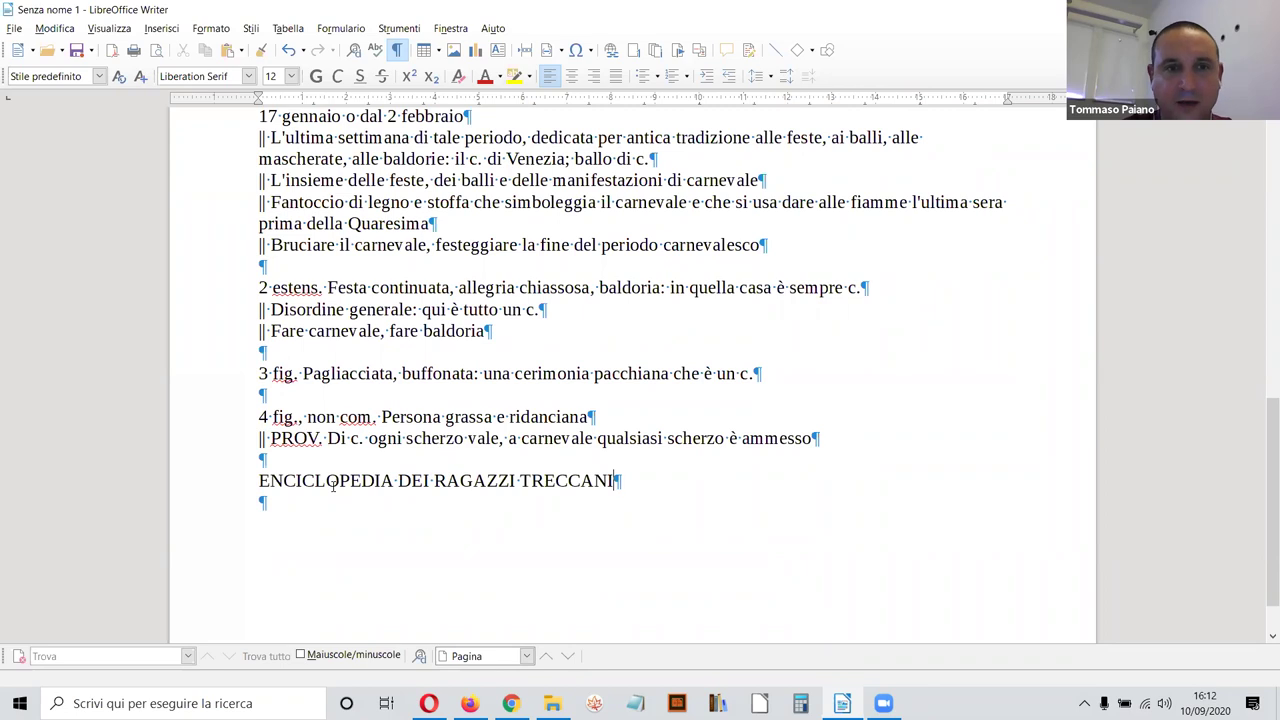
key("Return")
key("Return")
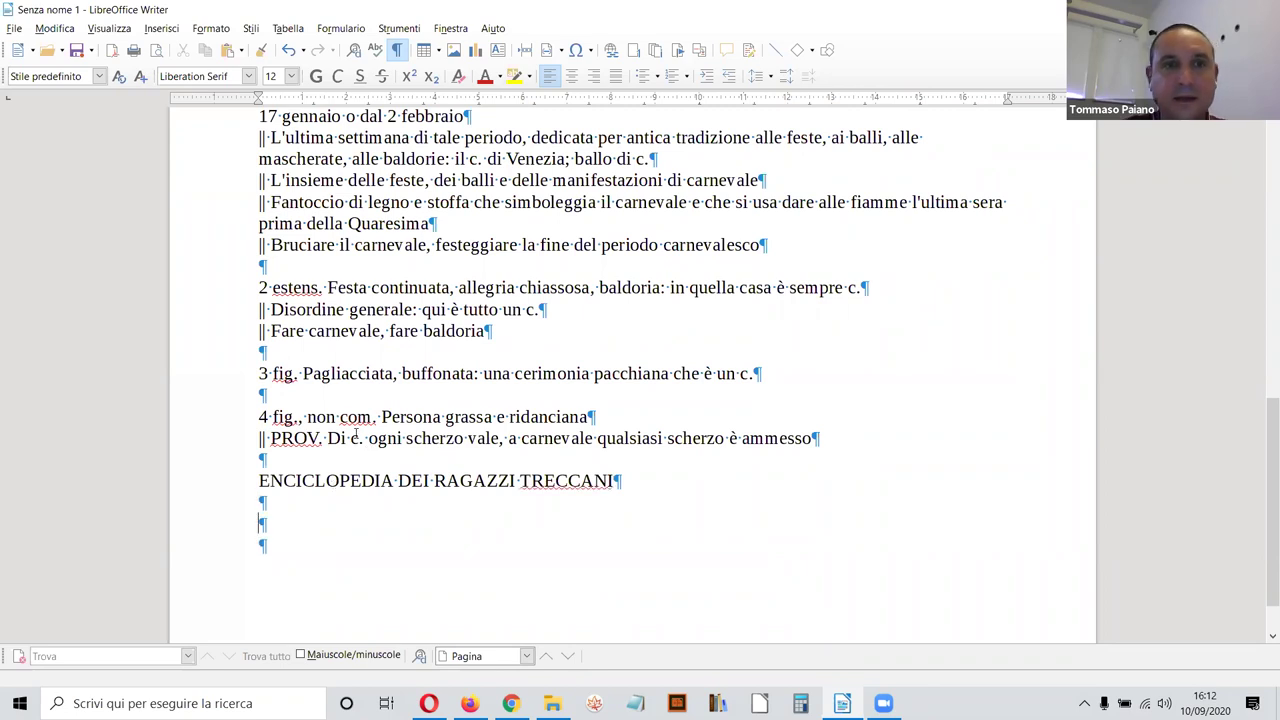
Step: Paste the copied article as unformatted text below the ENCICLOPEDIA DEI RAGAZZI TRECCANI heading
scroll(305, 472, "down", 1)
right_click(305, 474)
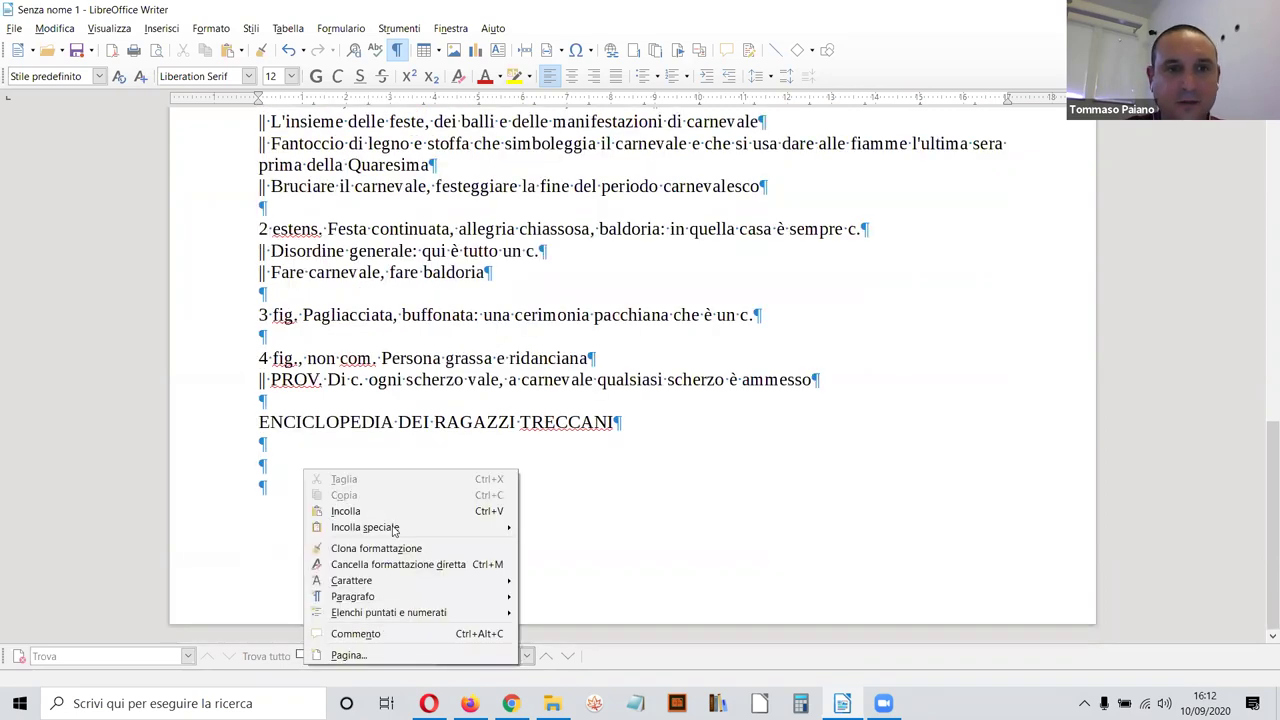
left_click(600, 525)
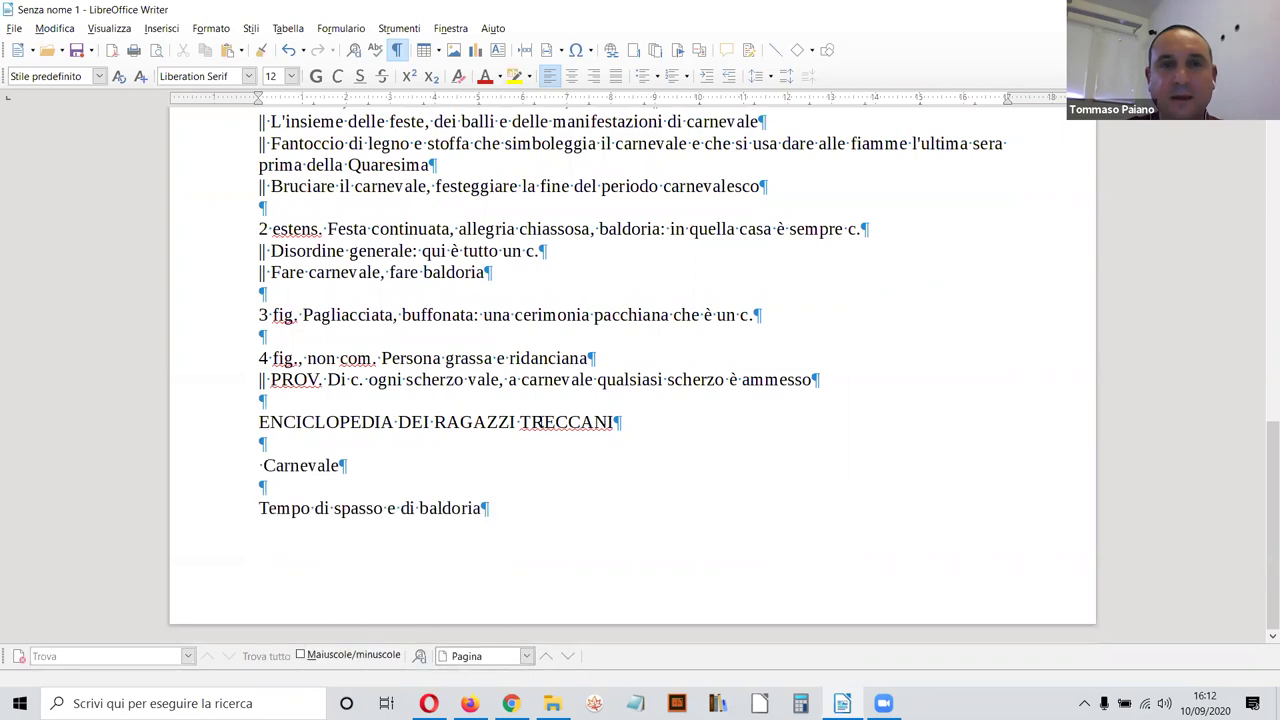
Step: Check the pasted article's sections and the end of the document after "Scherzi da prete"
scroll(550, 418, "up", 5)
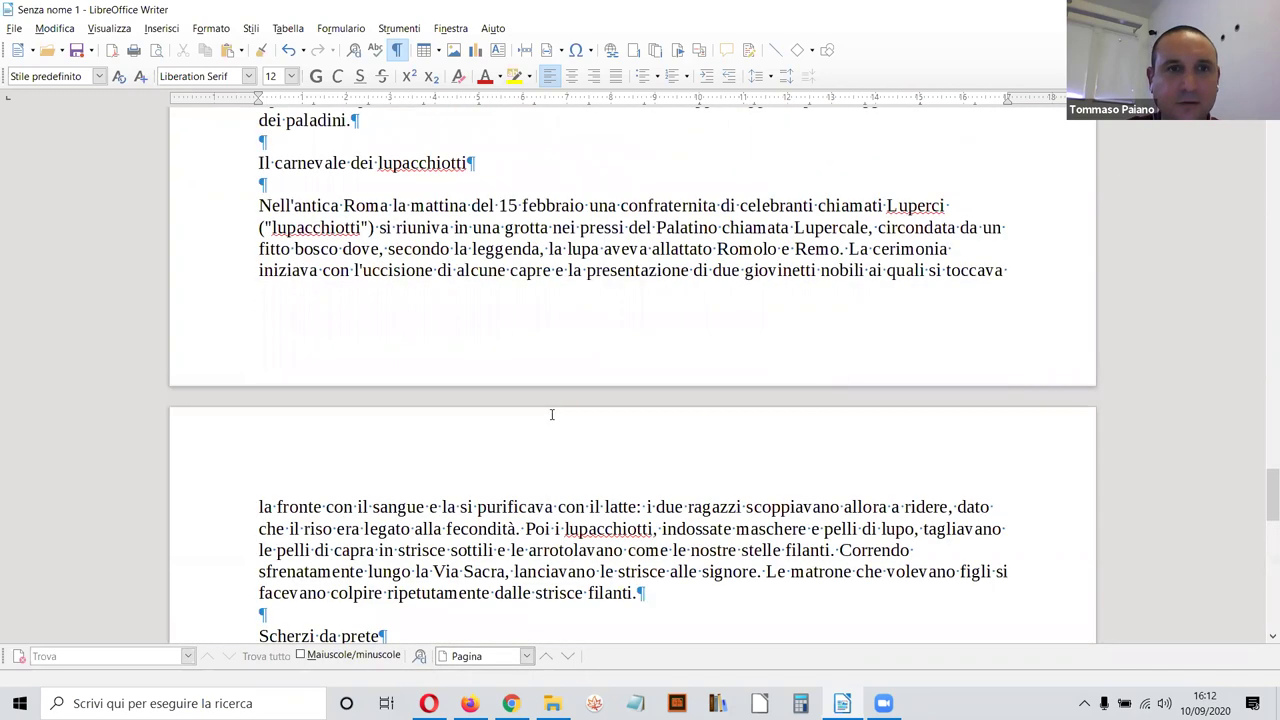
scroll(563, 407, "up", 5)
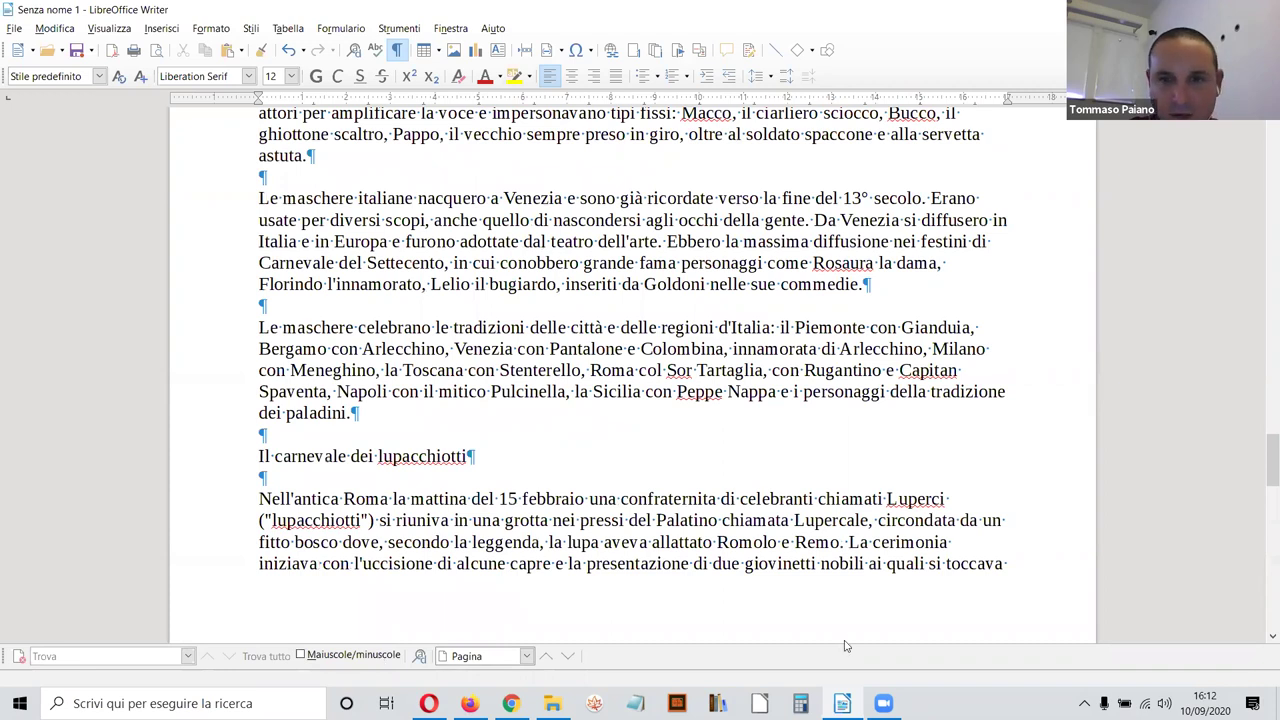
scroll(1107, 559, "up", 2)
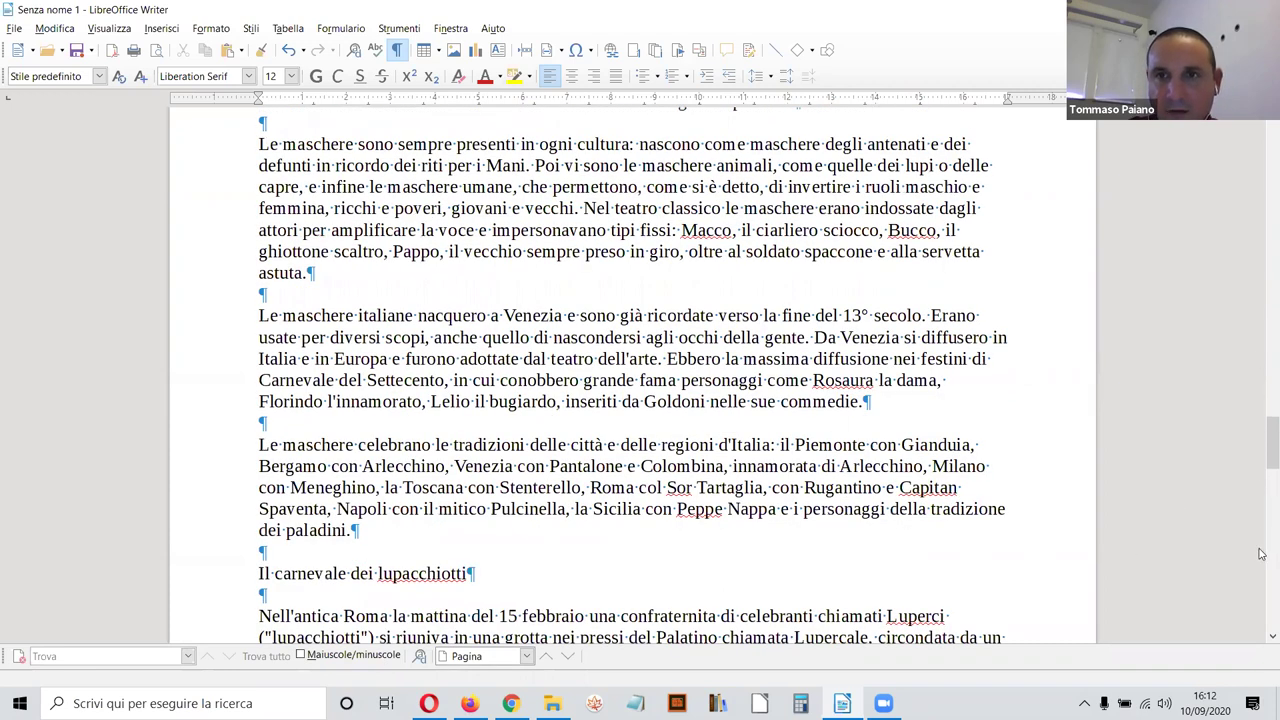
key("ctrl+Home")
key("ctrl+End")
scroll(664, 457, "down", 1)
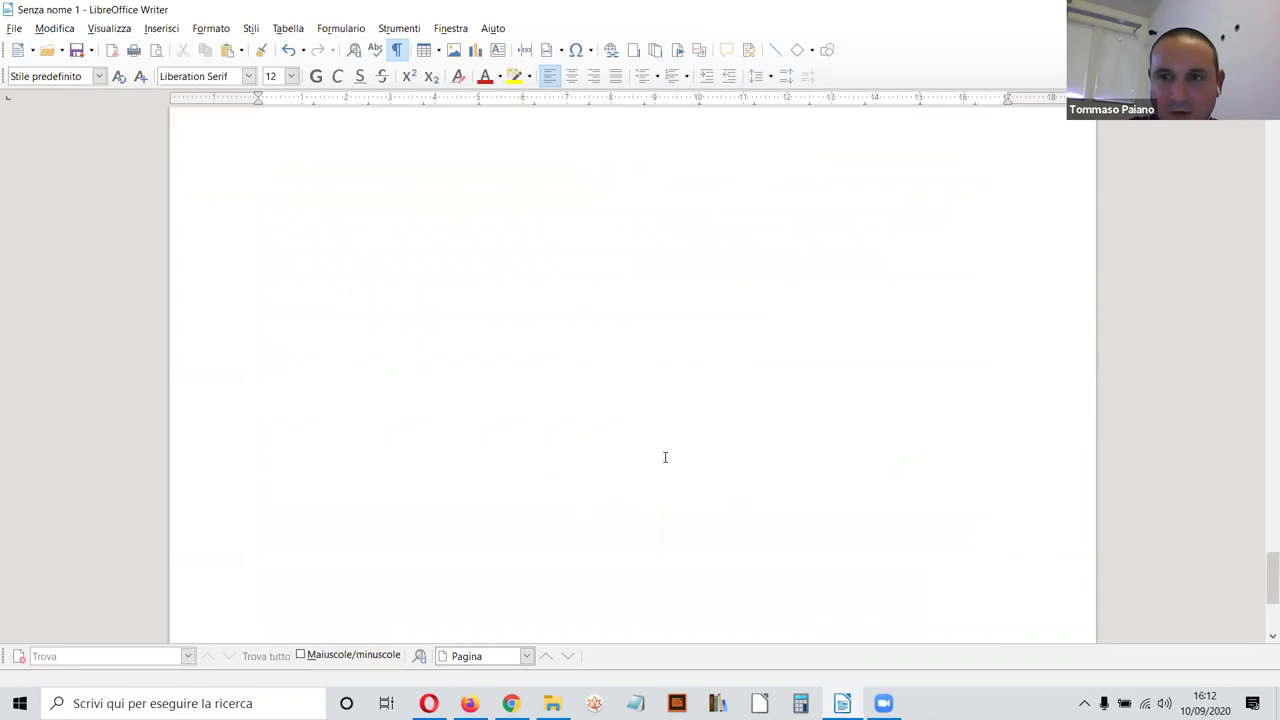
scroll(662, 450, "up", 2)
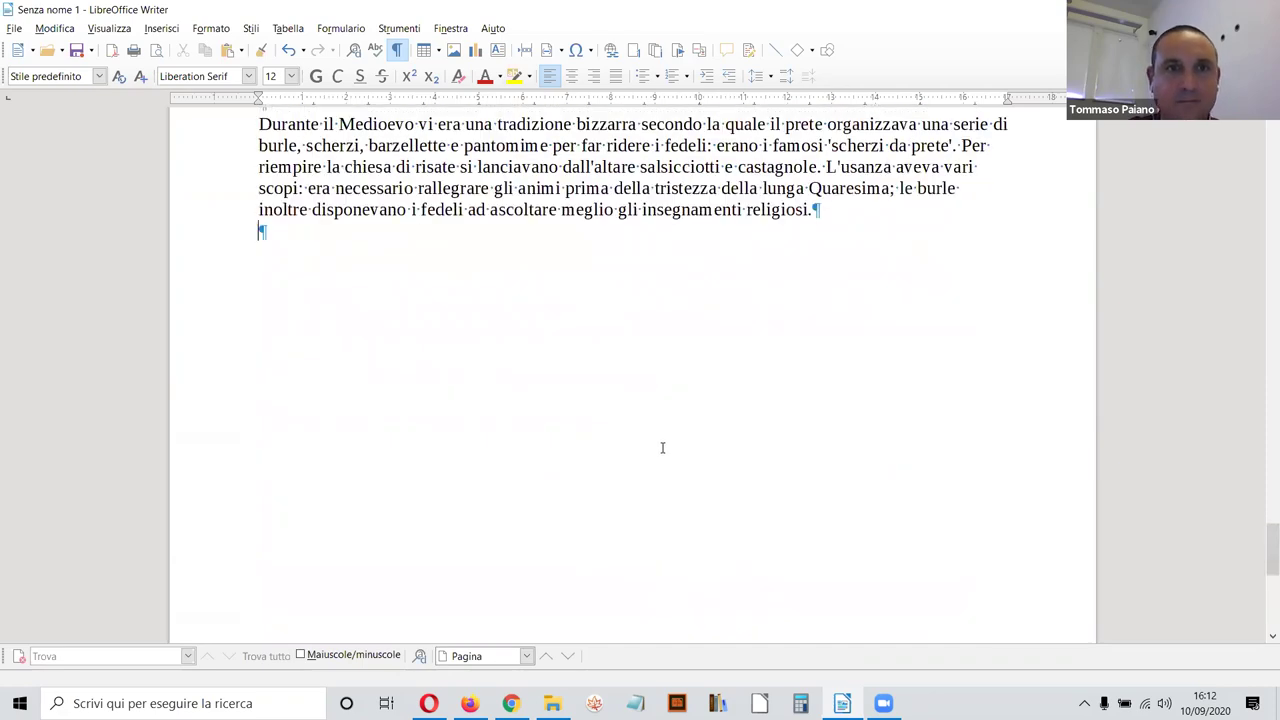
scroll(662, 447, "up", 1)
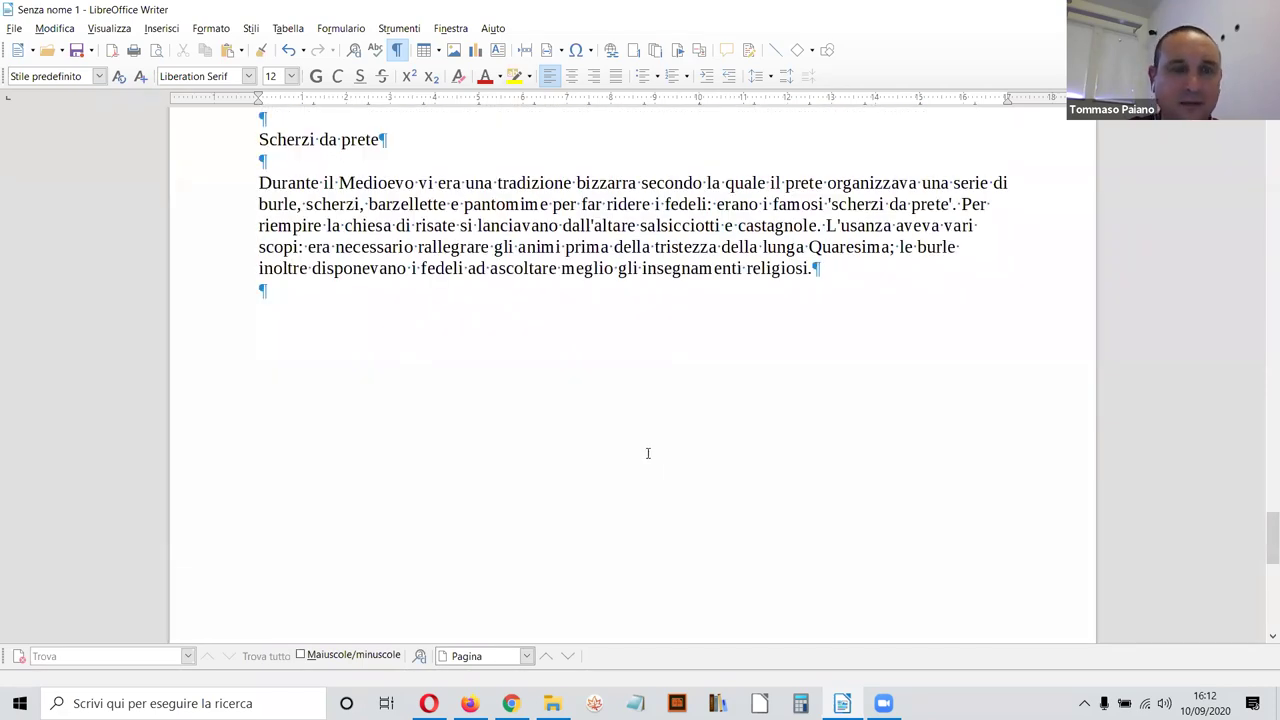
Step: Make the ENCICLOPEDIA DEI RAGAZZI TRECCANI heading bold
scroll(632, 462, "up", 10)
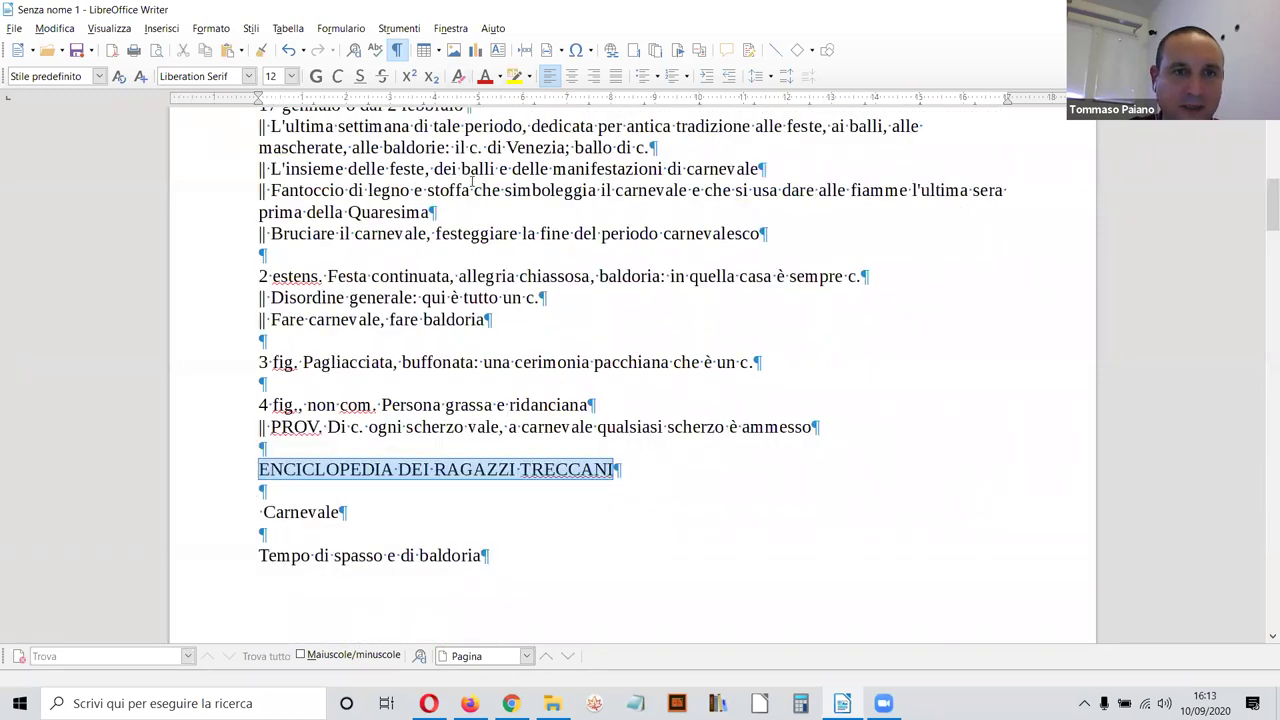
left_click(316, 77)
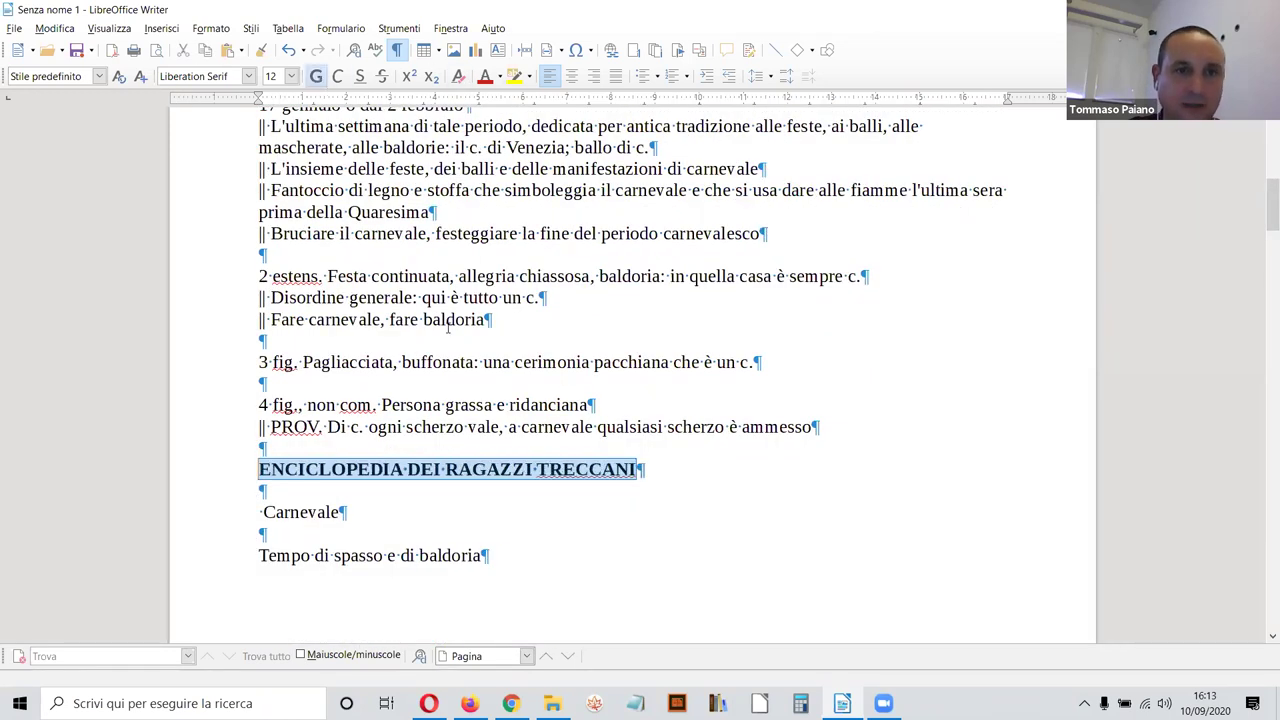
left_click(542, 362)
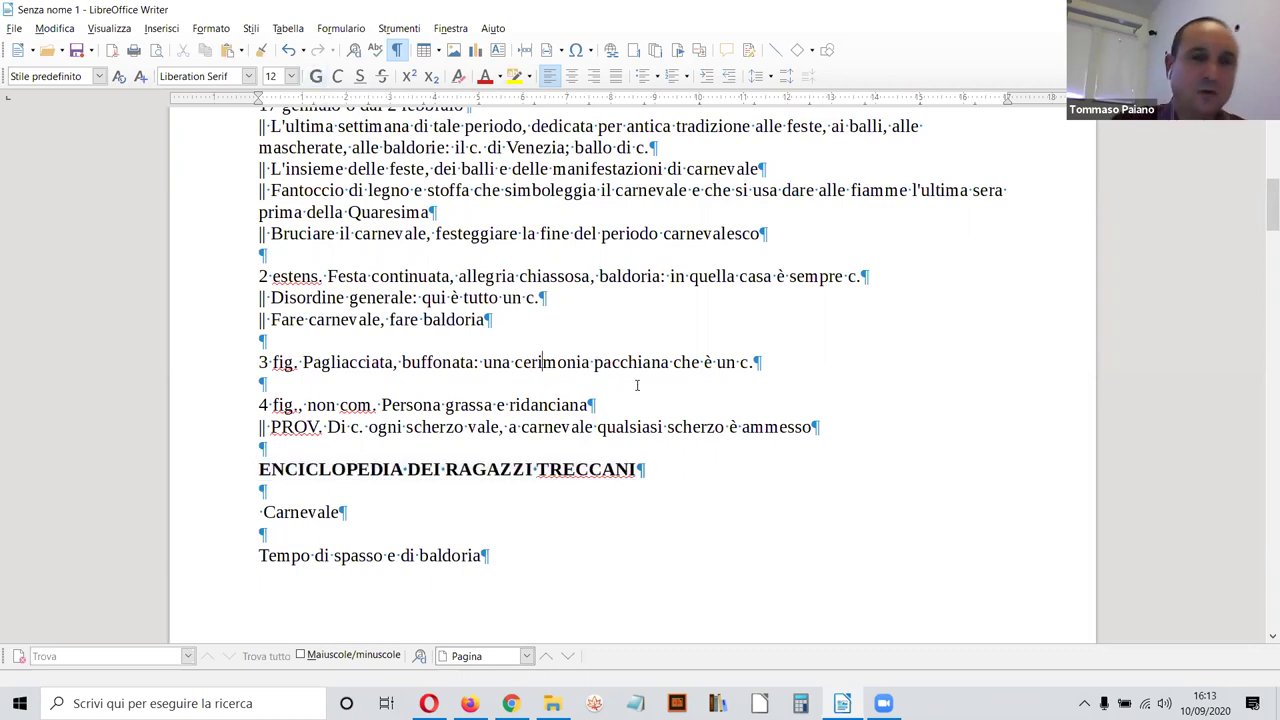
Step: Review the pasted article from the encyclopedia heading through its origins, allegorical floats and final sections
left_click(635, 395)
scroll(697, 409, "up", 1)
scroll(714, 449, "down", 1)
left_click(737, 458)
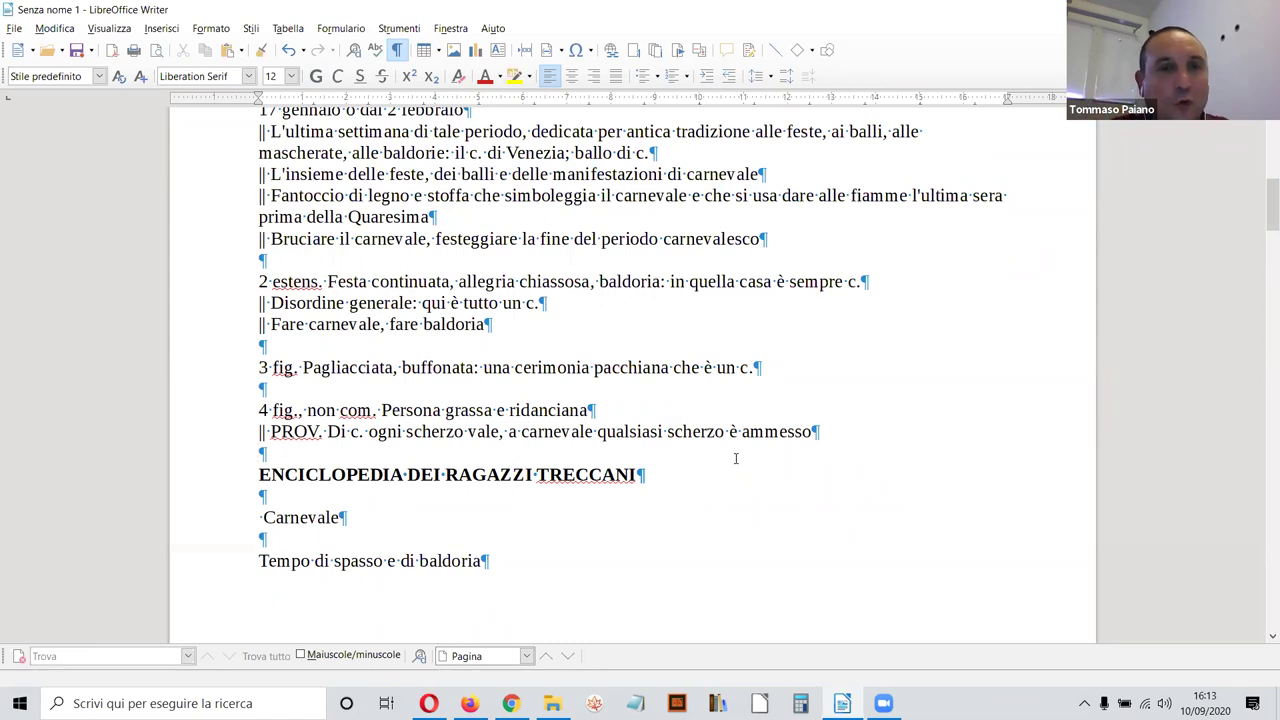
scroll(735, 458, "down", 2)
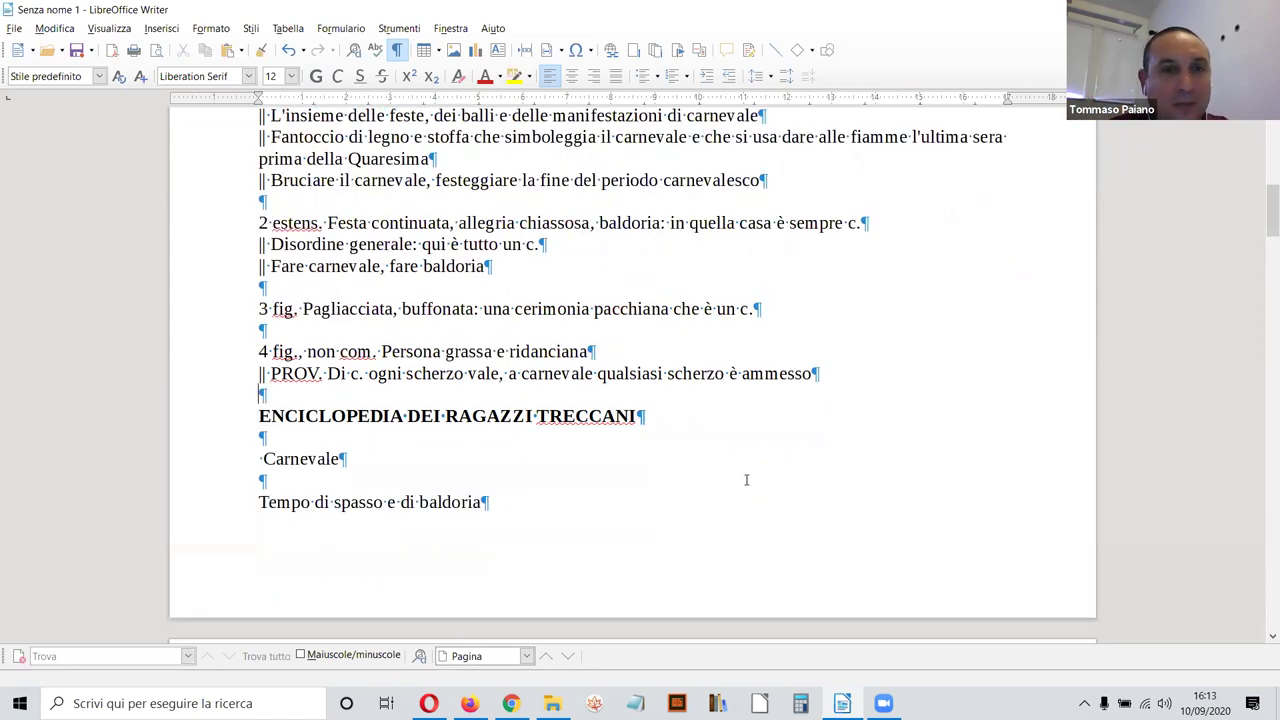
left_click(656, 400)
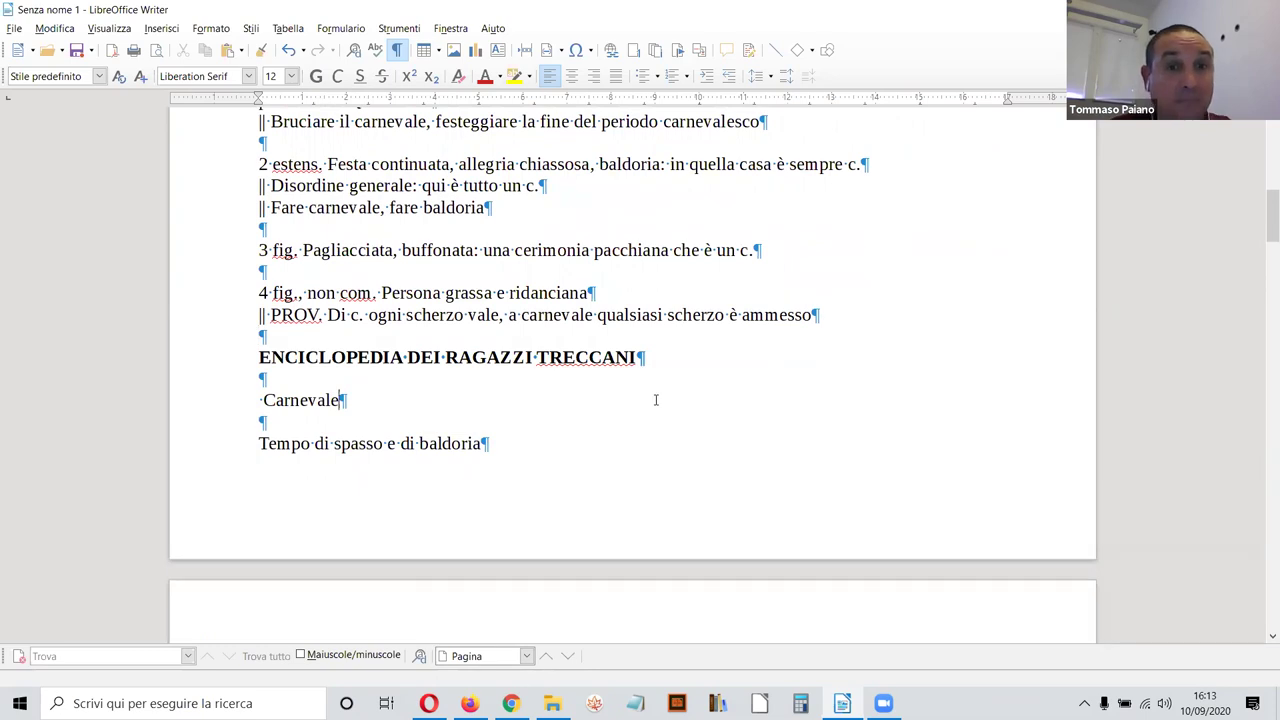
scroll(679, 405, "down", 3)
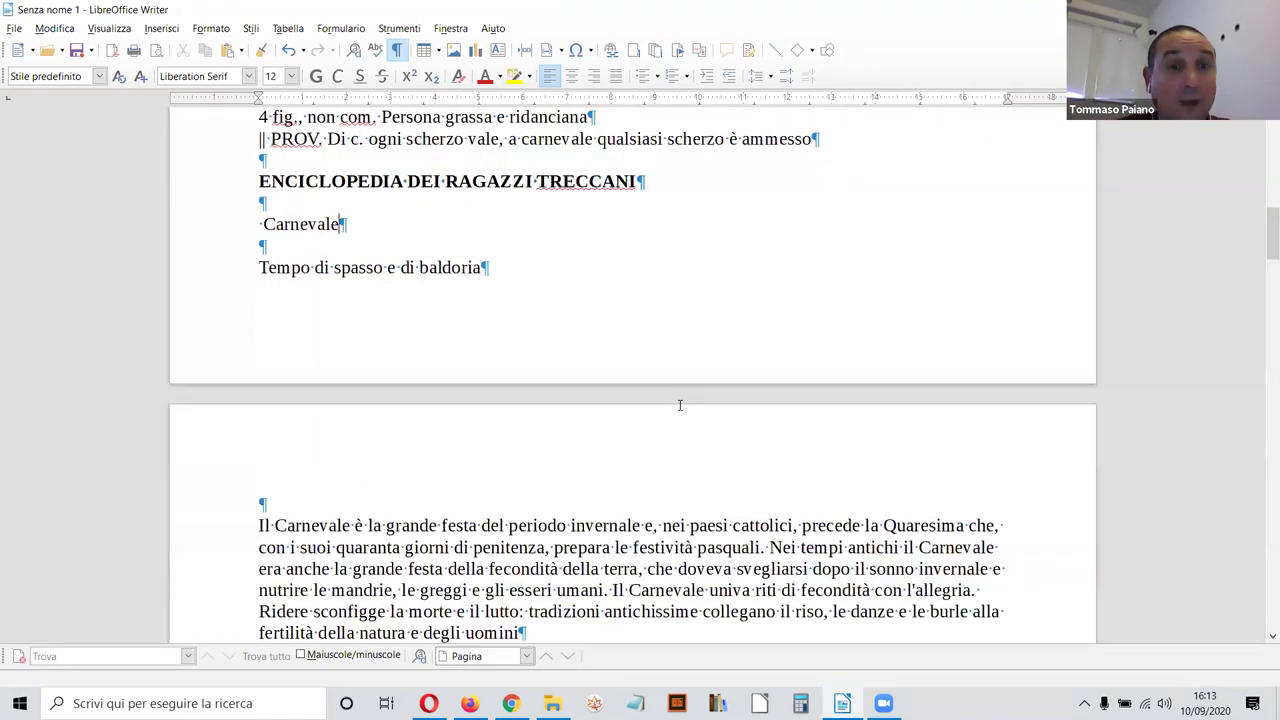
scroll(668, 404, "down", 3)
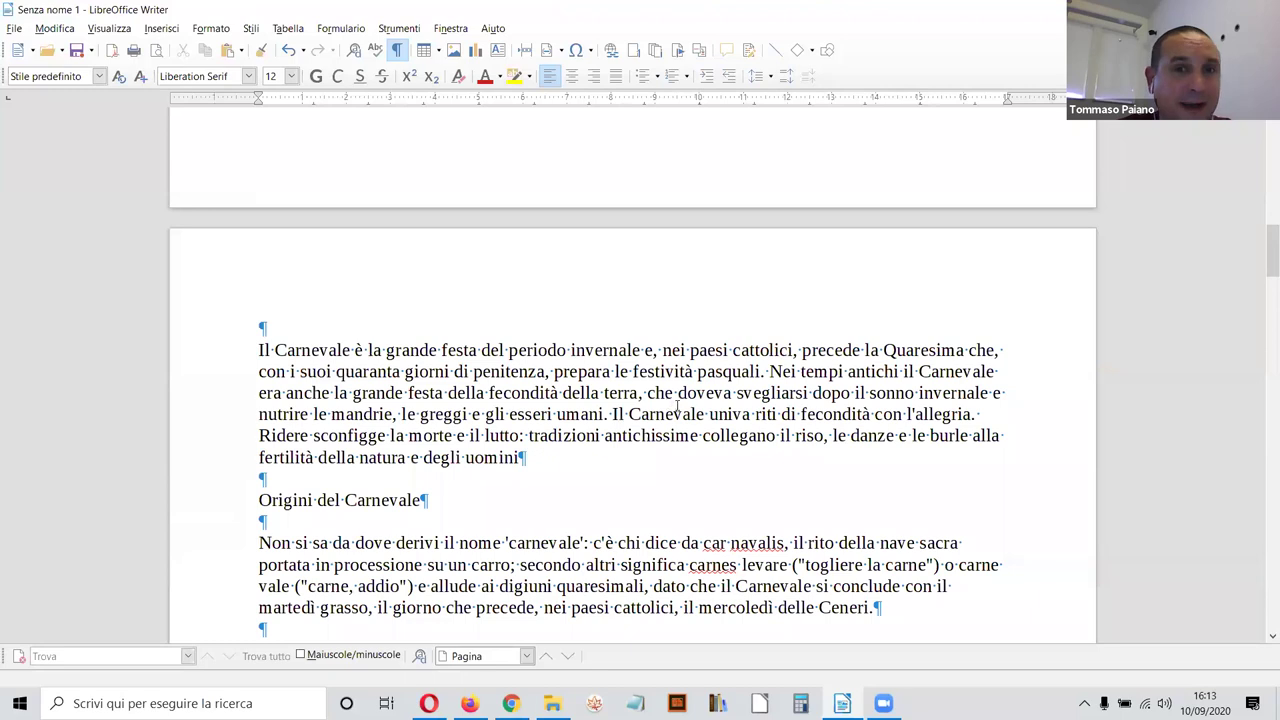
scroll(663, 415, "down", 4)
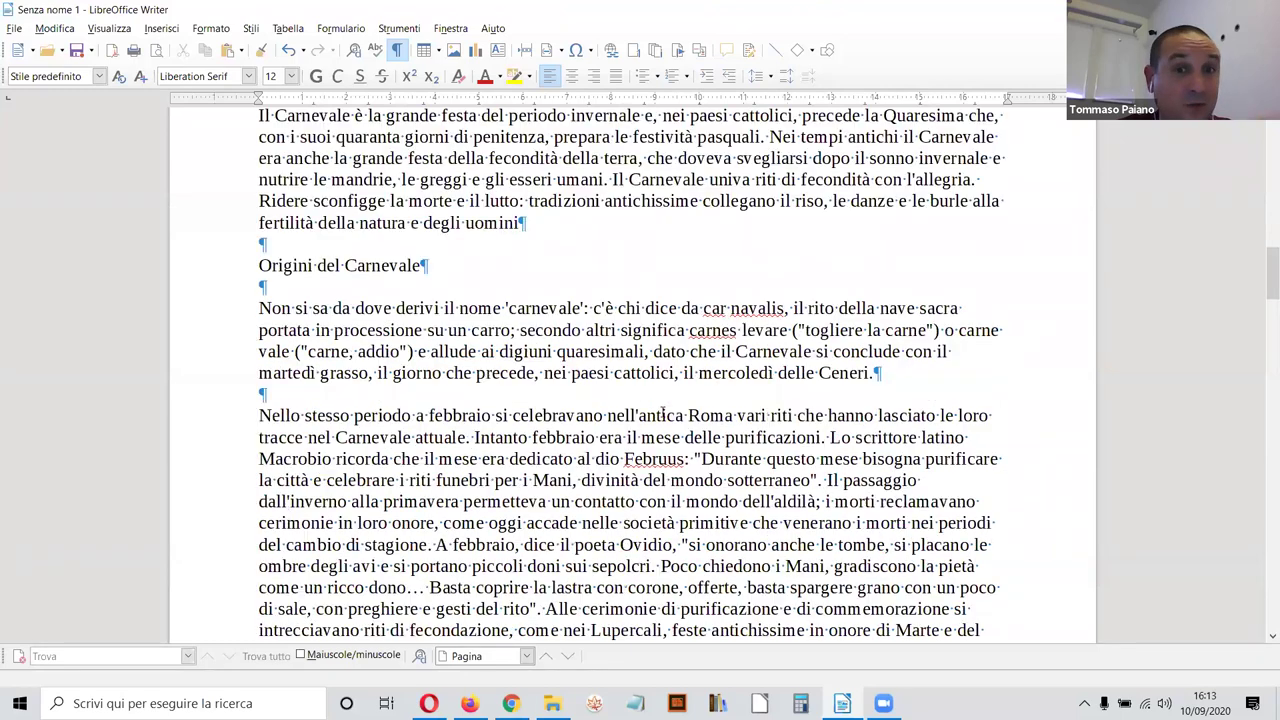
scroll(640, 410, "down", 10)
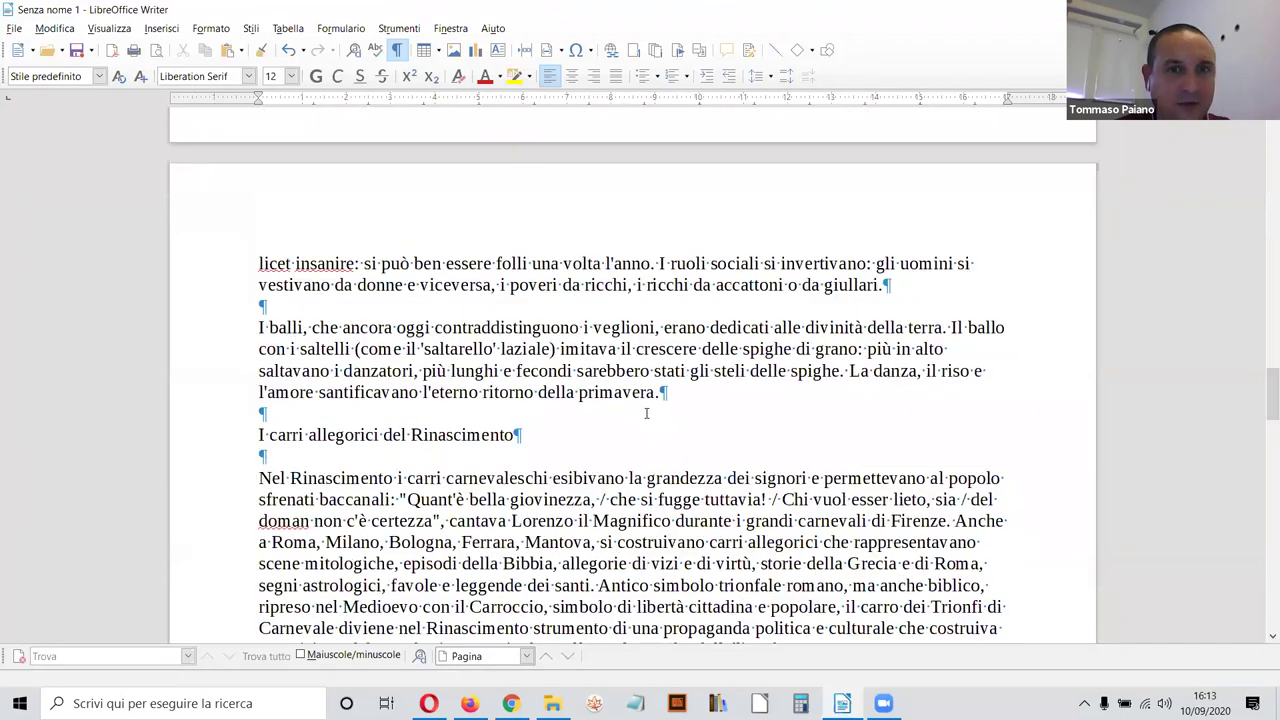
scroll(466, 323, "down", 2)
scroll(466, 323, "down", 10)
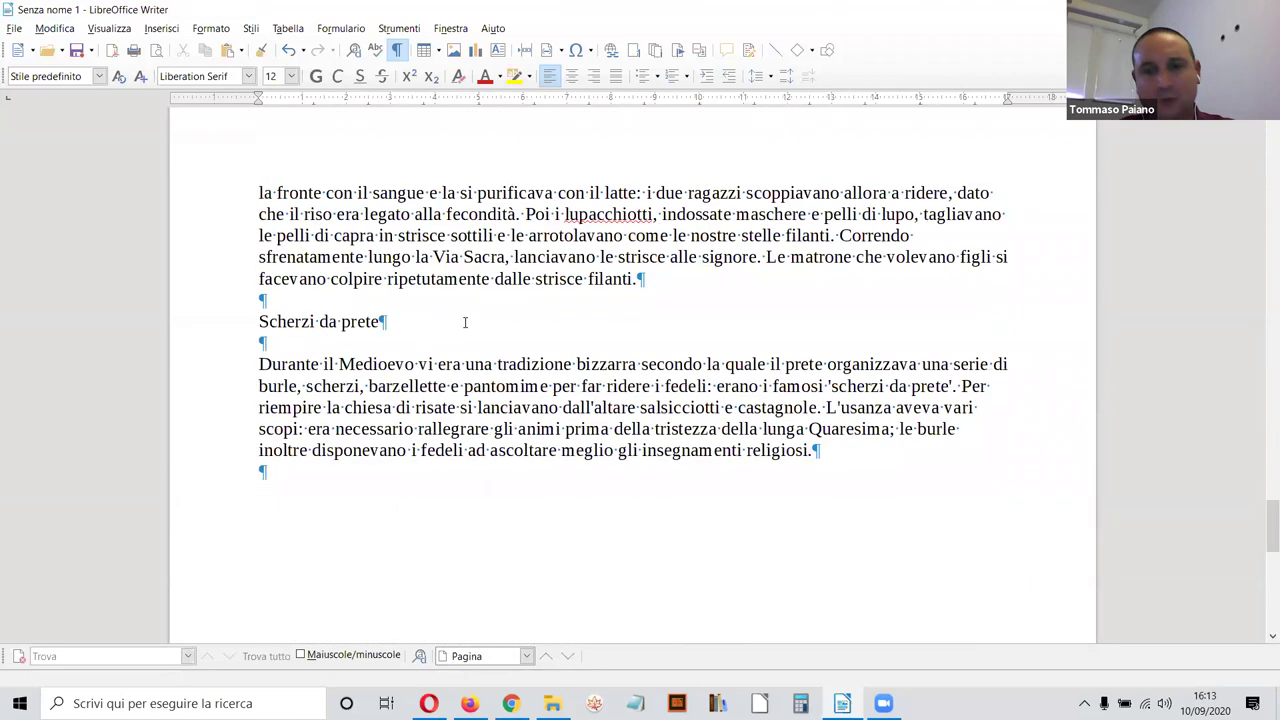
Step: Add blank lines at the end of the document below the "Scherzi da prete" paragraph
left_click(426, 320)
key("Return")
key("Return")
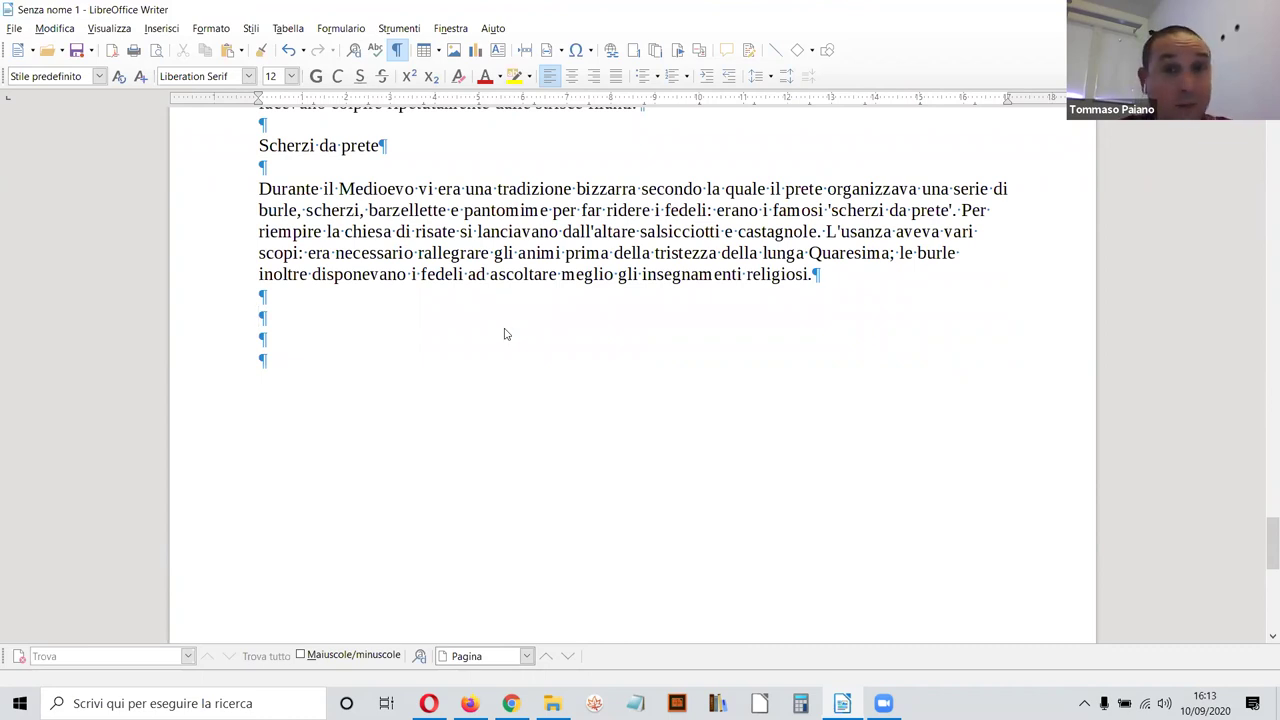
Step: Switch to Firefox, return to the CARNEVALE ENCICLOPEDIA search results and look through the other listed sources
key("alt+Tab")
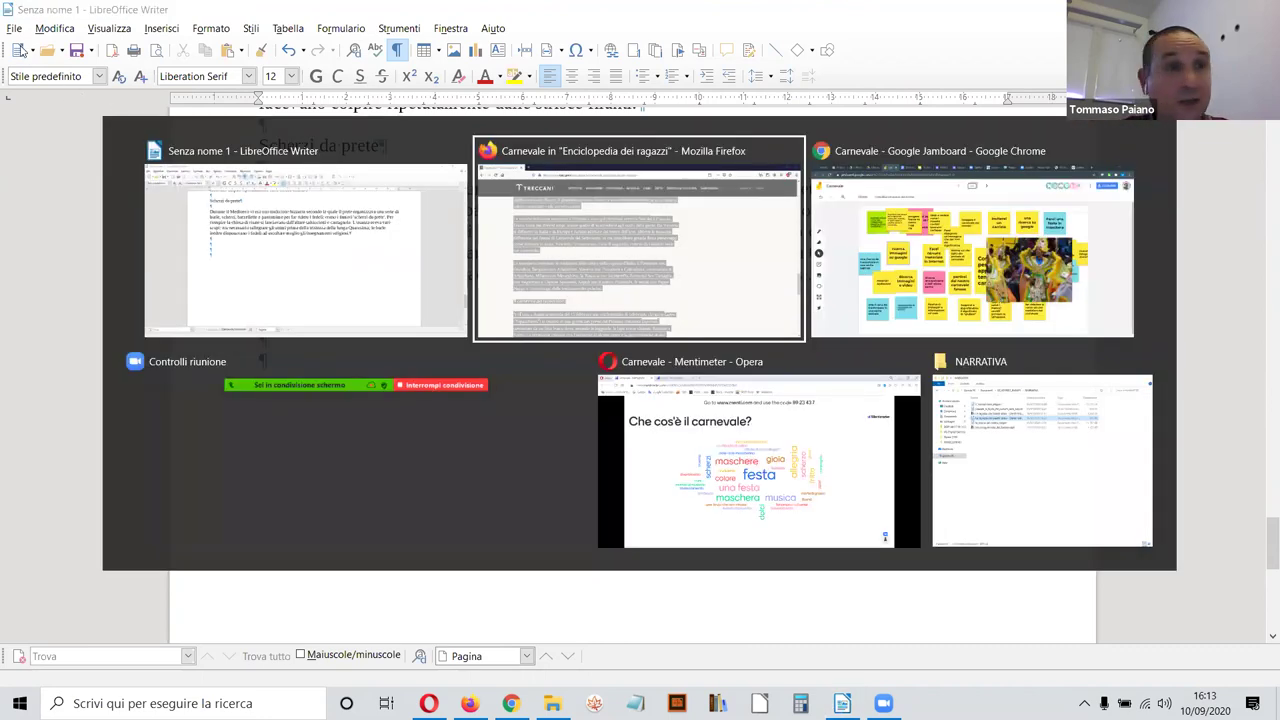
key("alt+Left")
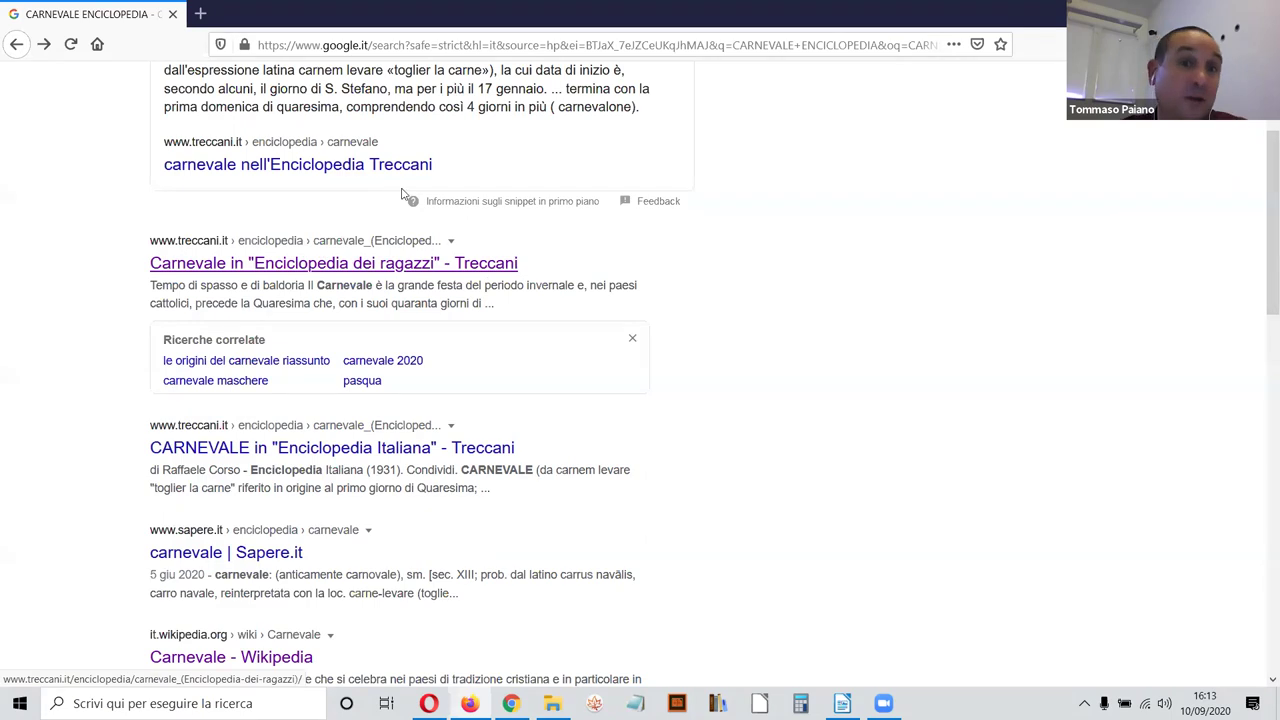
scroll(410, 190, "down", 2)
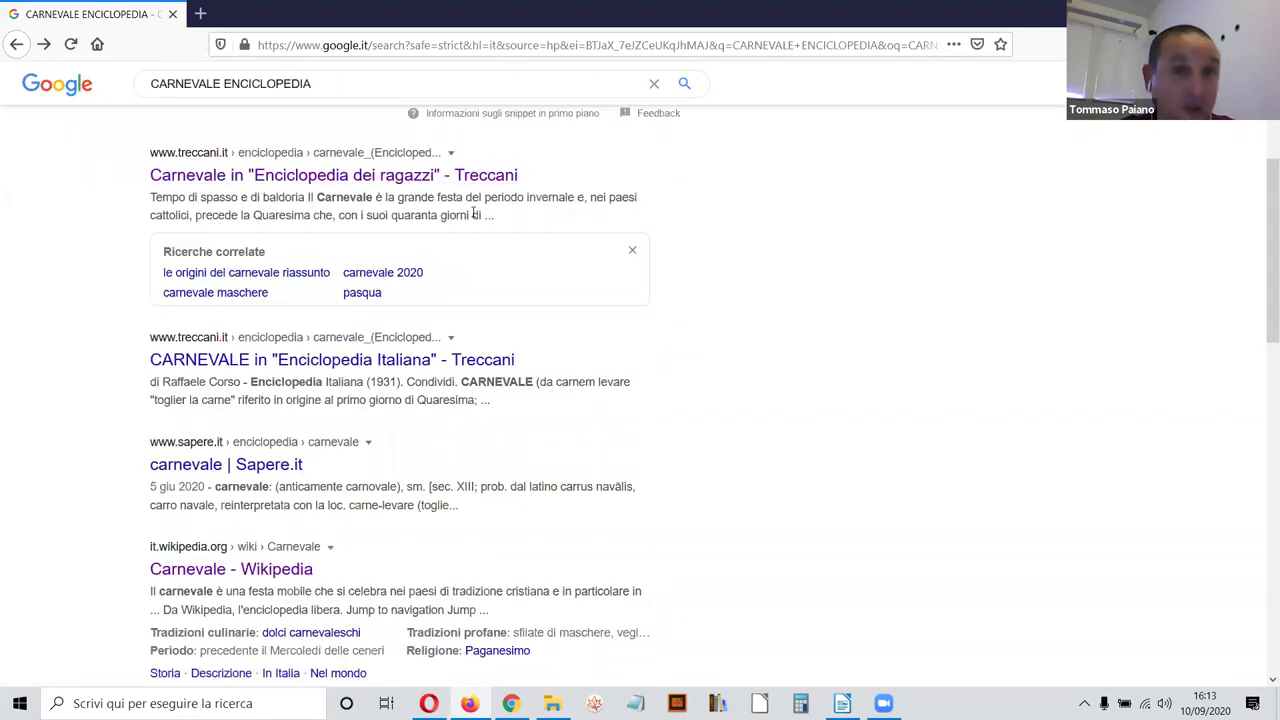
scroll(490, 300, "down", 2)
scroll(505, 393, "up", 2)
scroll(508, 398, "down", 5)
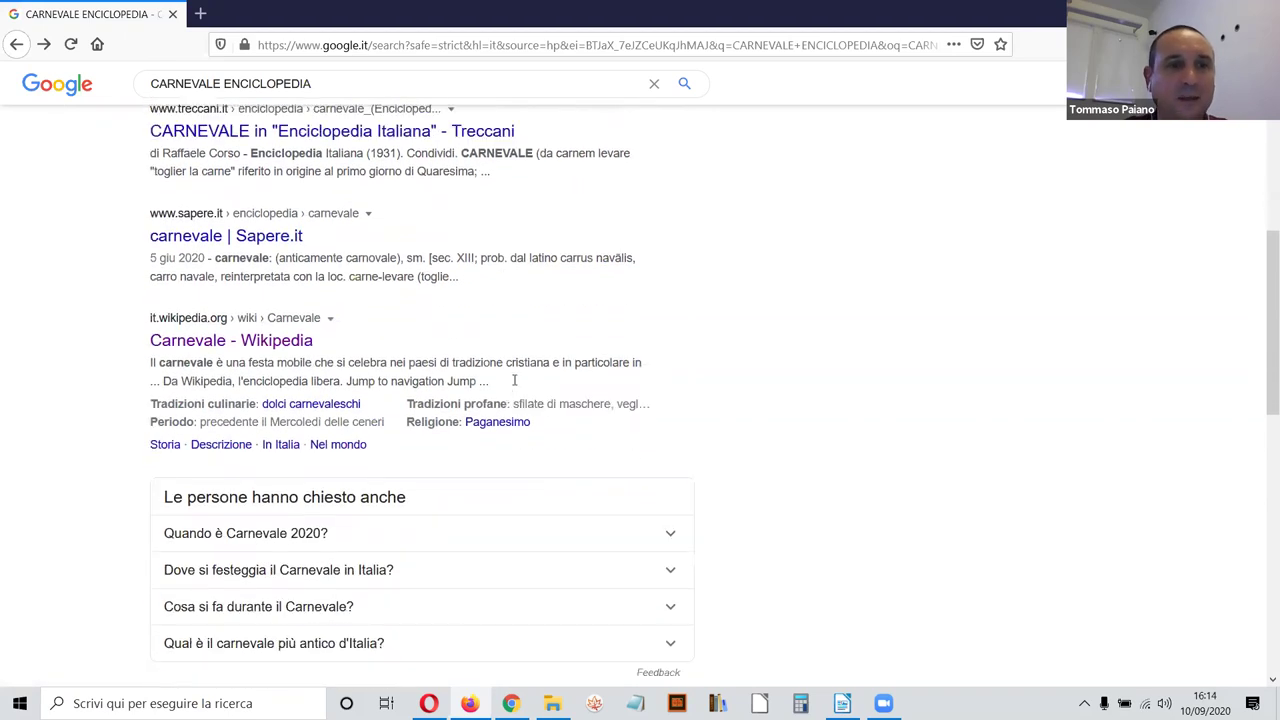
scroll(514, 380, "down", 9)
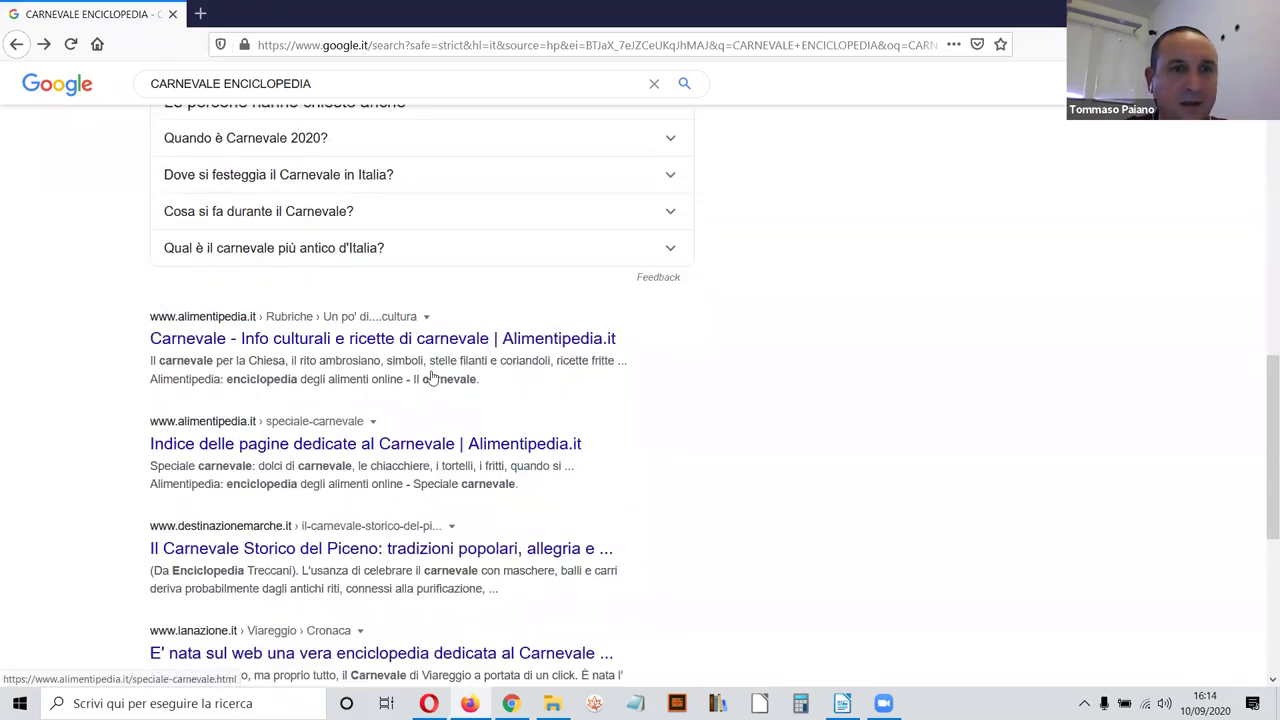
Step: Open the Sapere.it encyclopedia entry on carnevale from the CARNEVALE ENCICLOPEDIA search results
scroll(428, 374, "up", 10)
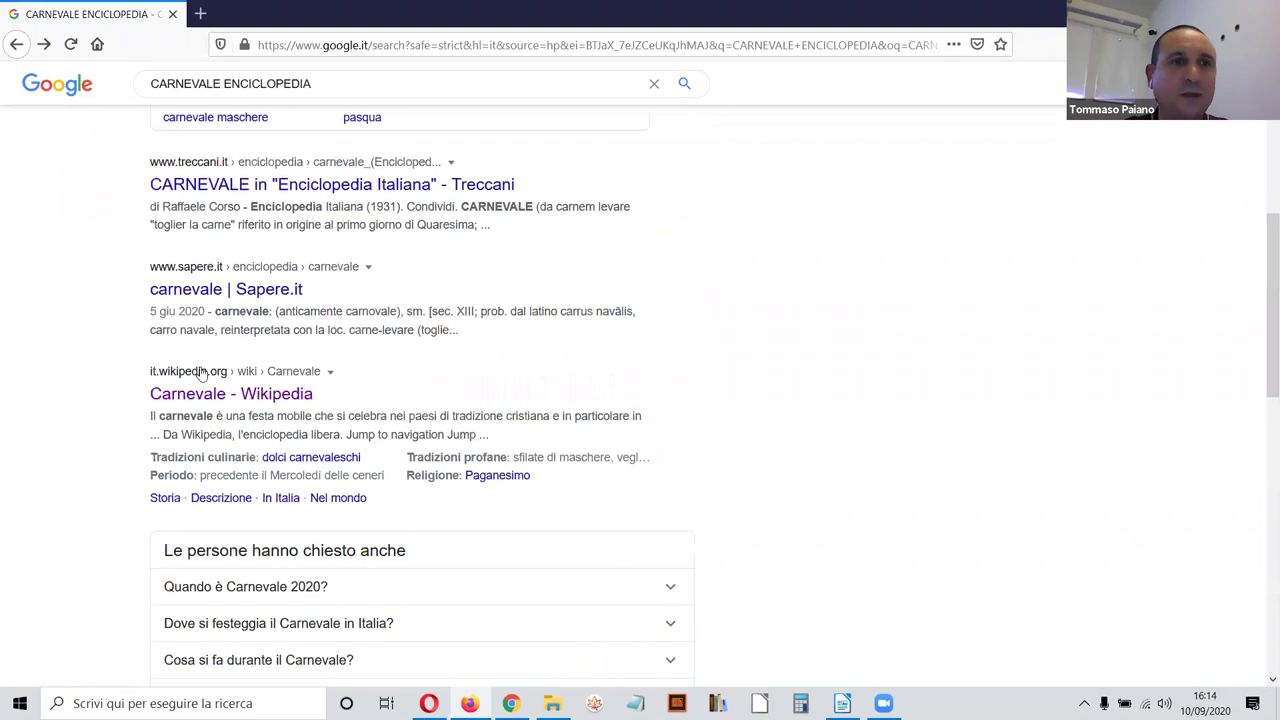
scroll(200, 373, "up", 2)
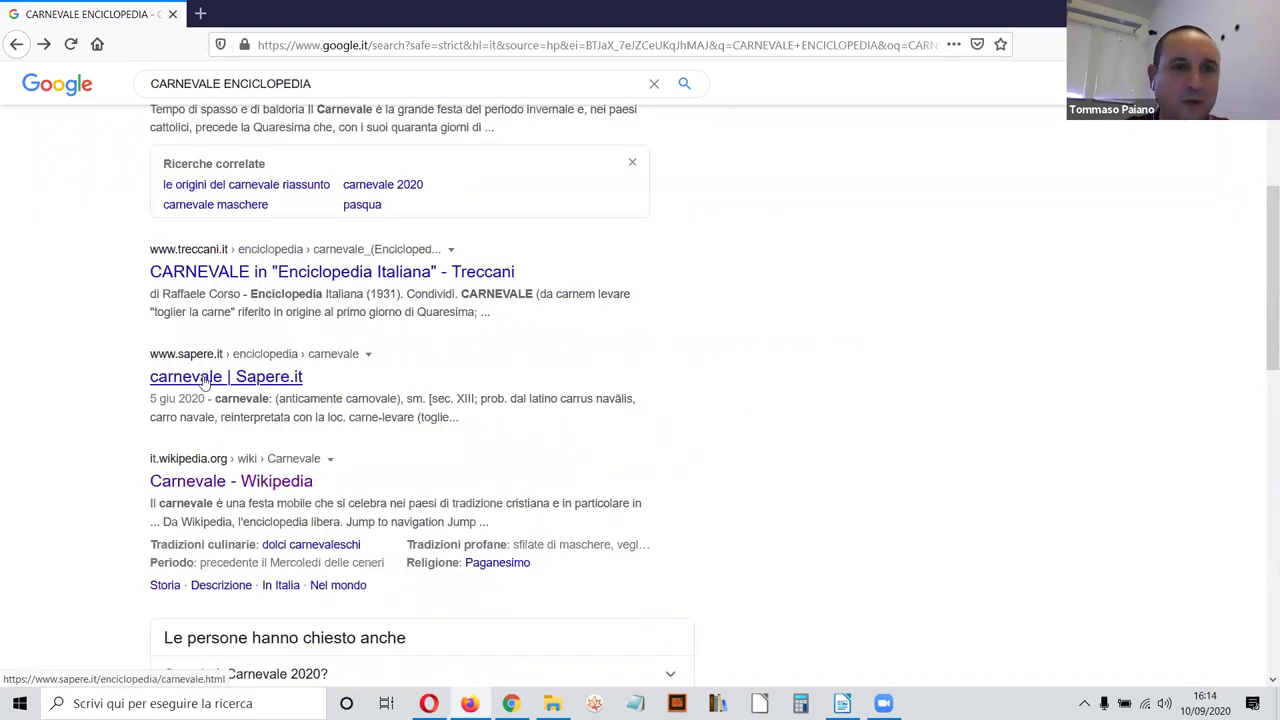
left_click(205, 378)
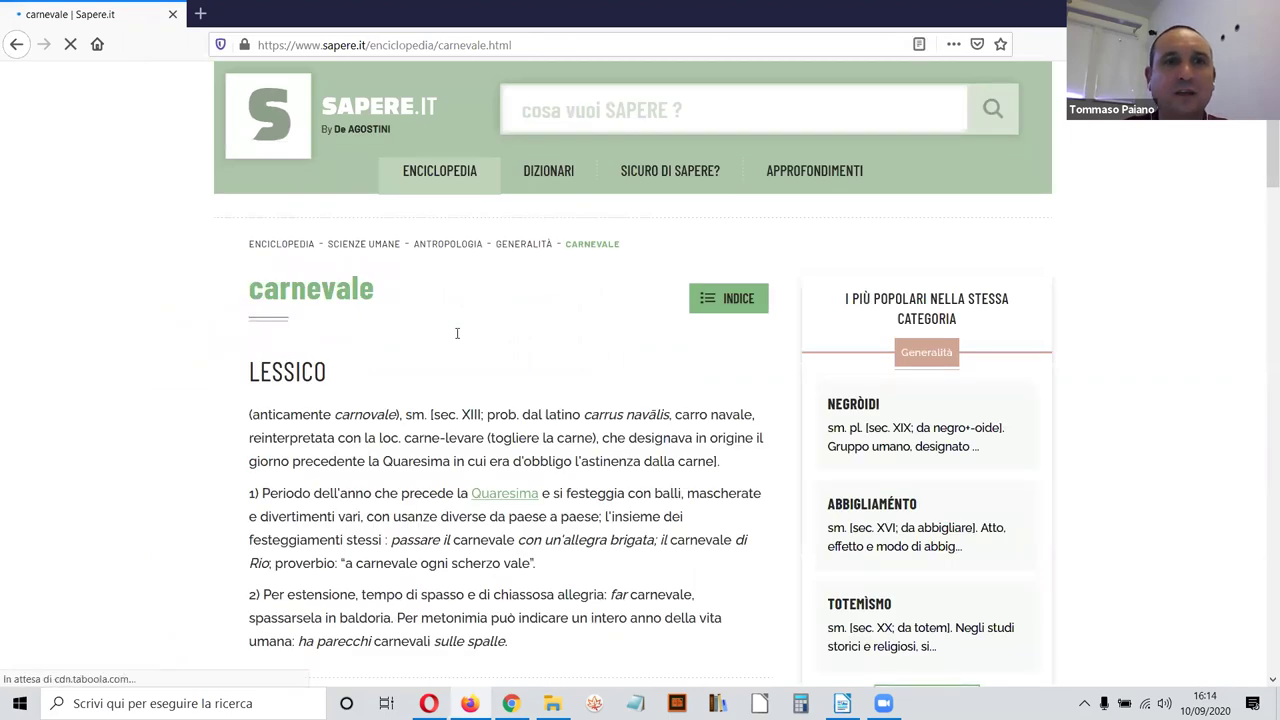
scroll(450, 335, "down", 1)
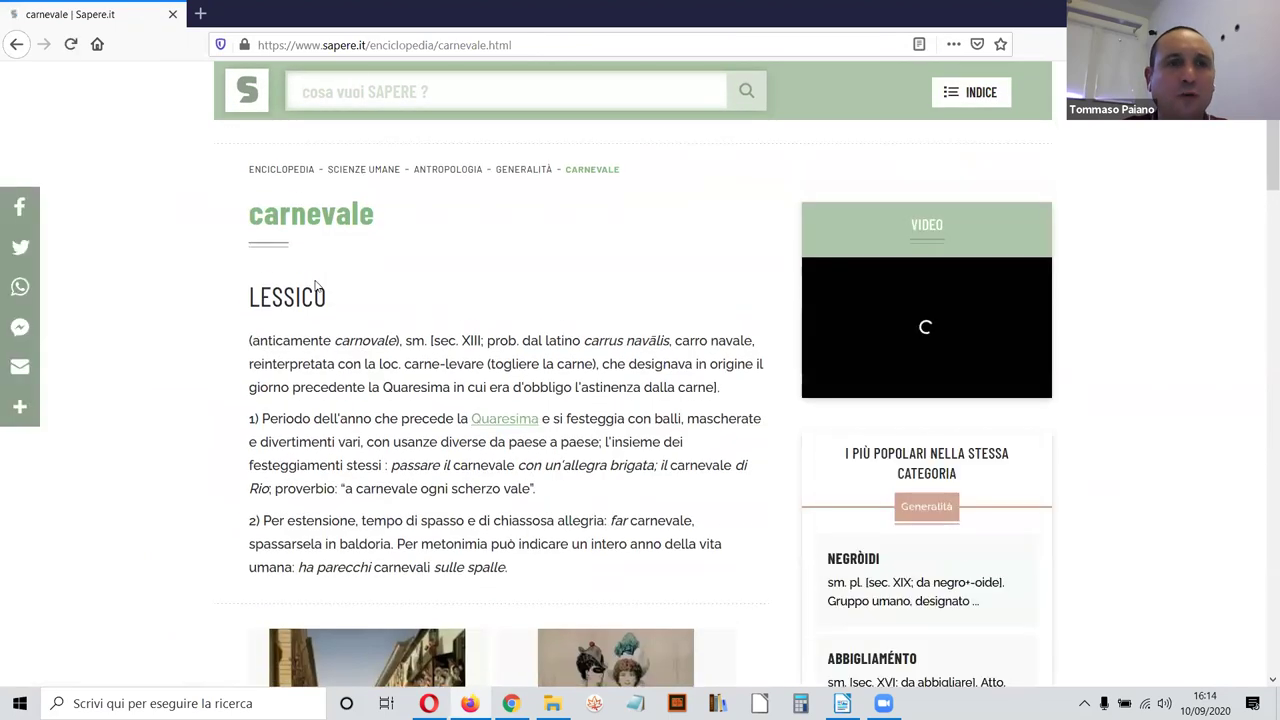
left_click_drag(250, 200, 340, 312)
left_click(243, 214)
scroll(243, 214, "down", 1)
triple_click(326, 212)
scroll(357, 222, "down", 3)
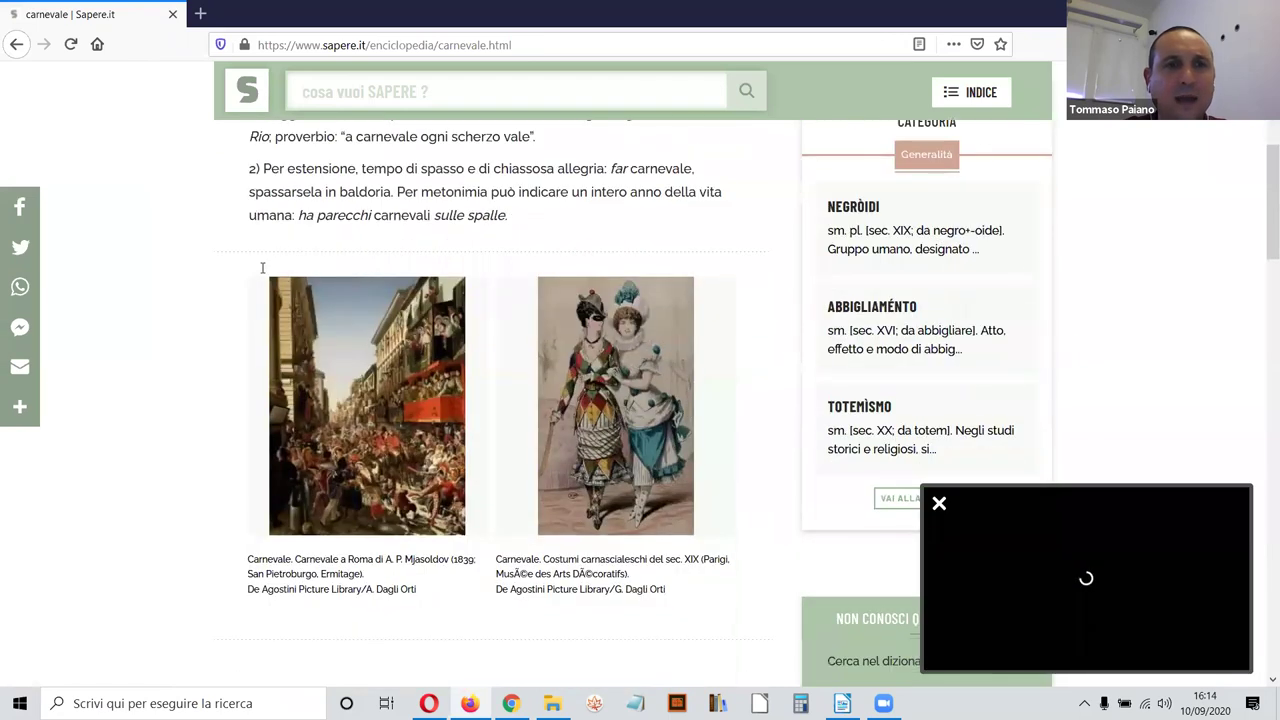
scroll(262, 267, "down", 5)
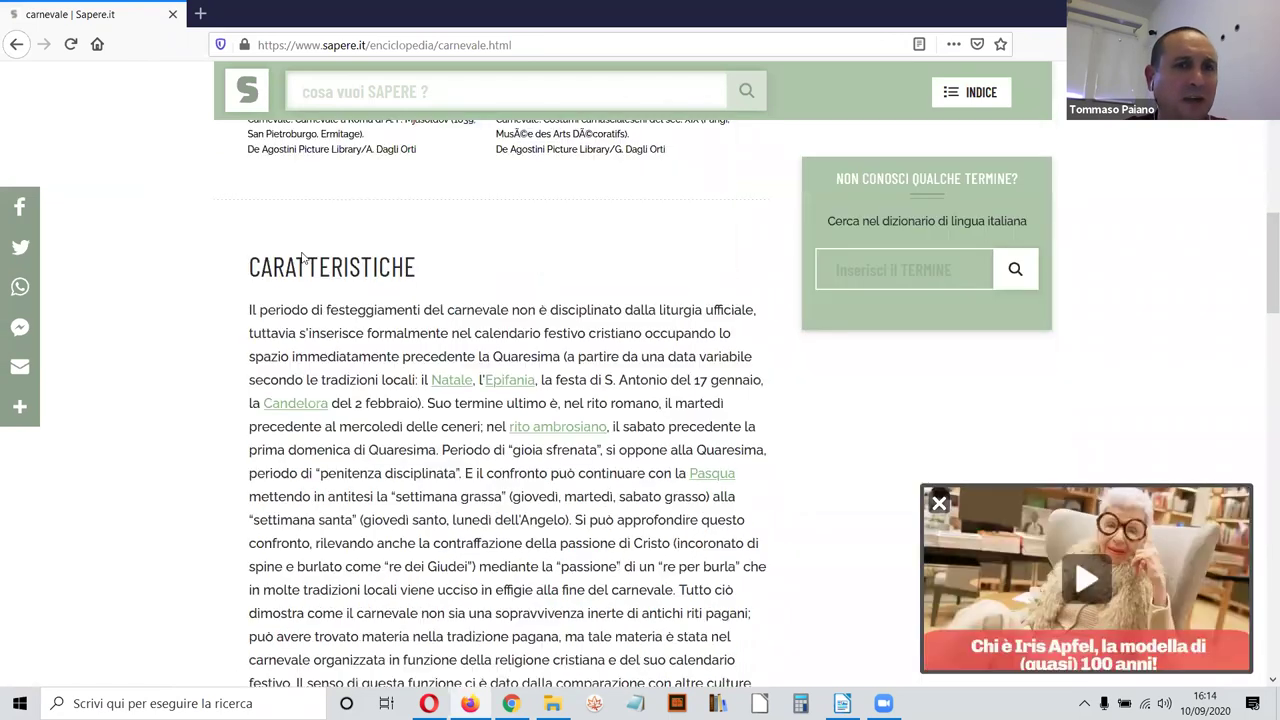
scroll(270, 240, "up", 8)
left_click(293, 342, "shift")
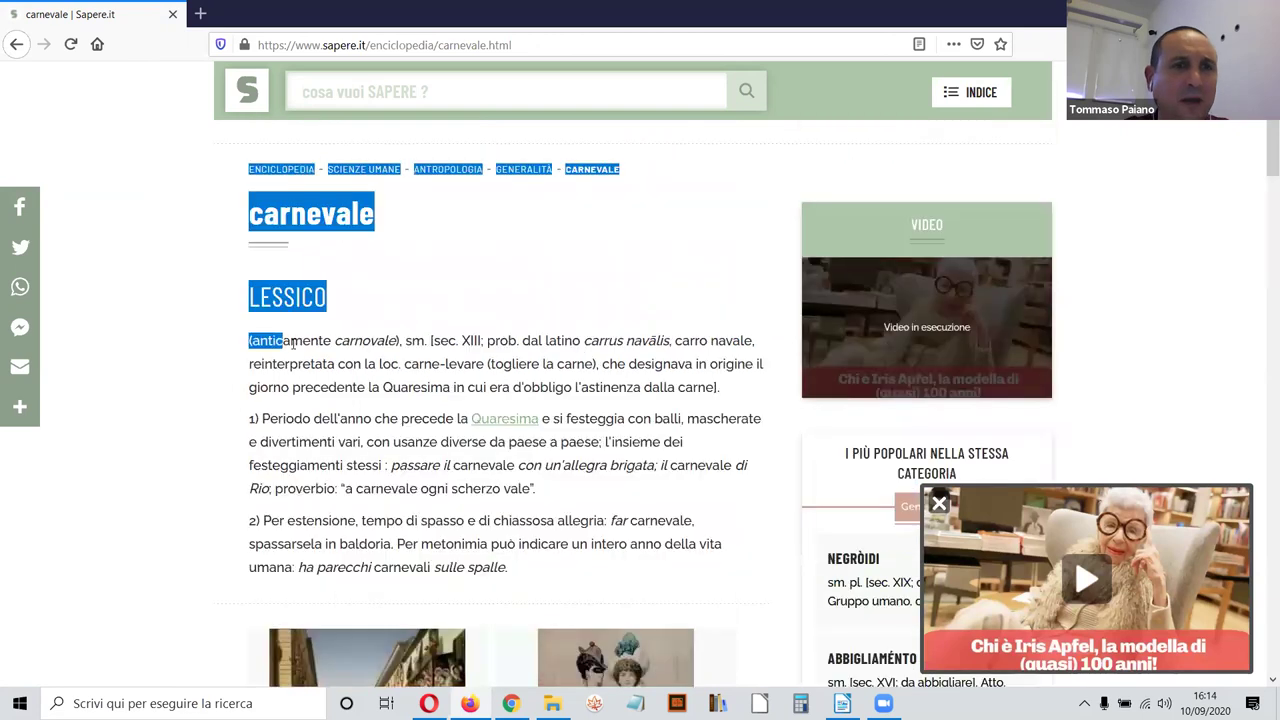
left_click_drag(318, 341, 316, 364)
left_click_drag(254, 298, 478, 492)
scroll(478, 492, "down", 1)
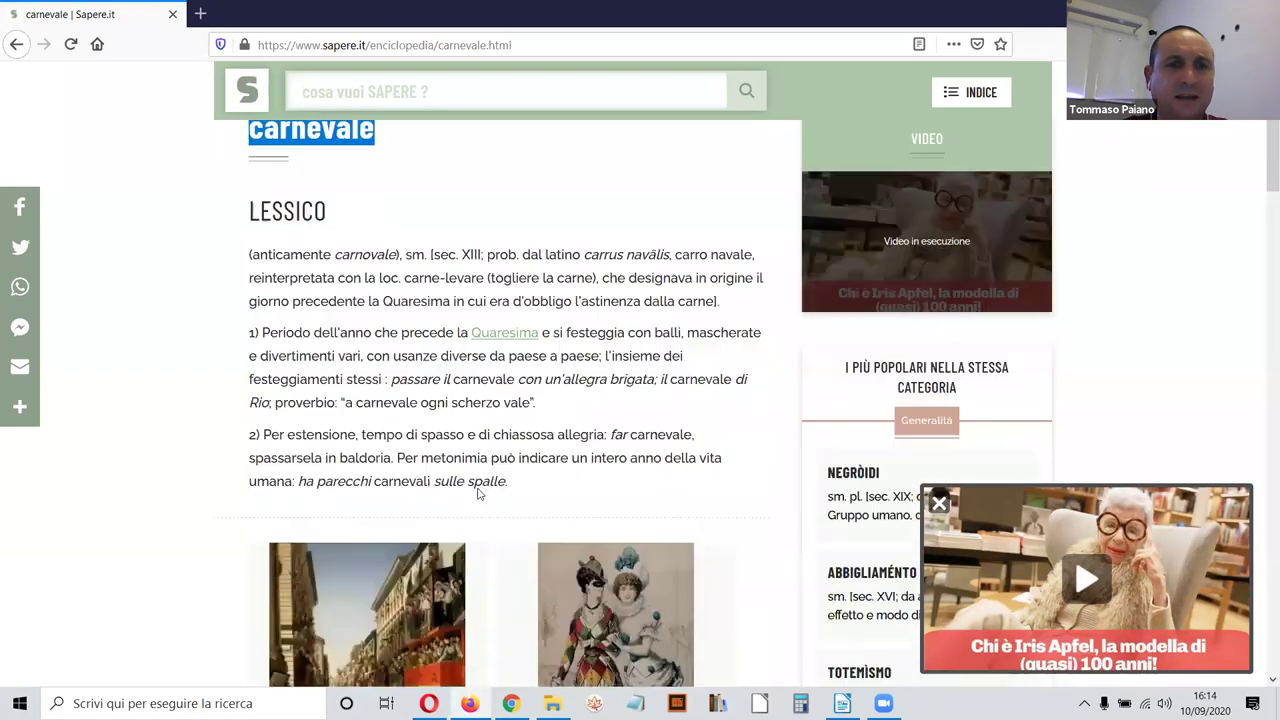
scroll(478, 492, "down", 4)
left_click_drag(249, 668, 343, 496)
Step: Copy the Sapere.it entry's text from the LESSICO heading through the bibliography at its end
scroll(390, 575, "down", 4)
scroll(395, 421, "down", 7)
left_click_drag(393, 418, 395, 421)
left_click(391, 423)
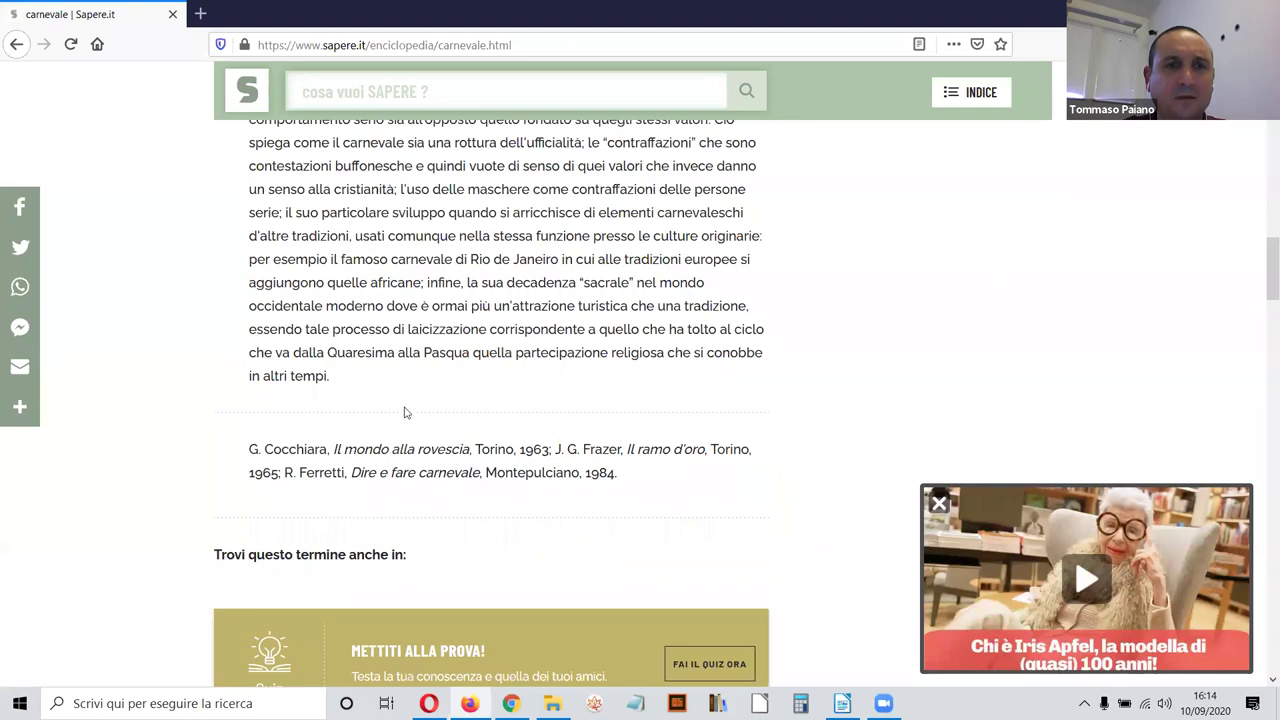
left_click_drag(622, 481, 562, 472)
left_click(501, 427)
scroll(590, 500, "up", 1)
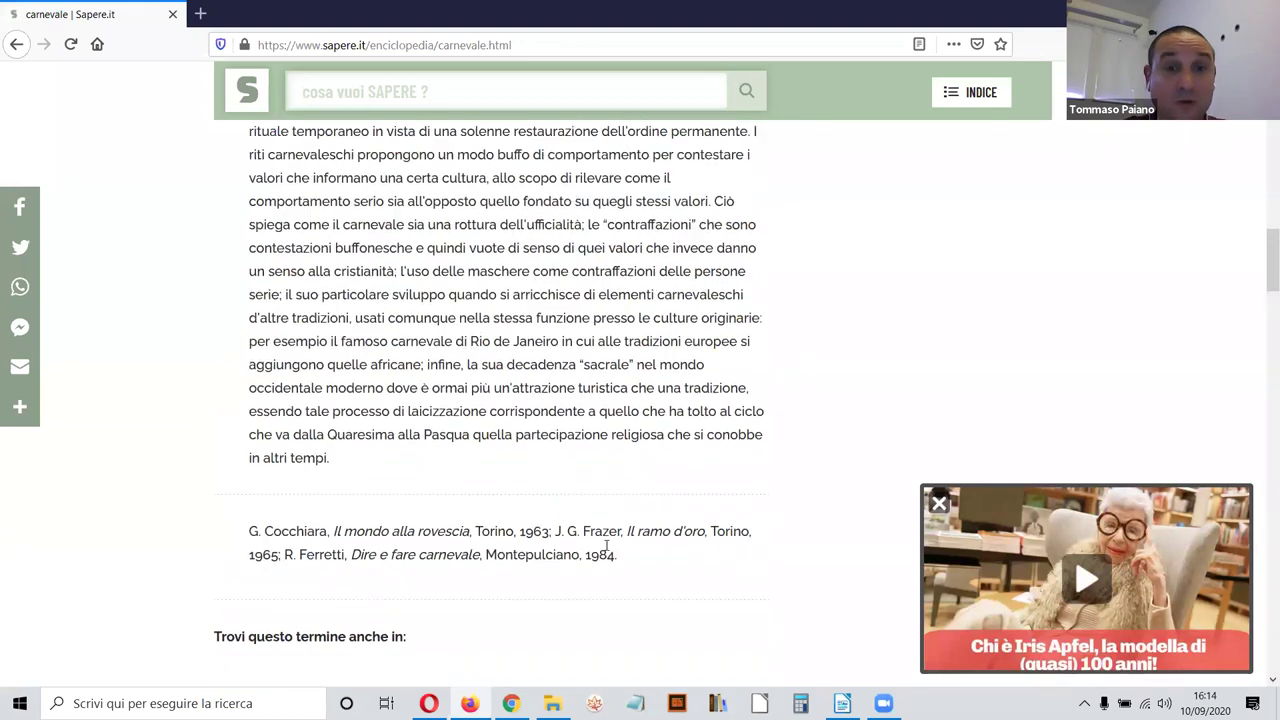
left_click_drag(623, 566, 252, 220)
scroll(256, 347, "up", 1)
scroll(254, 345, "up", 9)
scroll(243, 160, "up", 1)
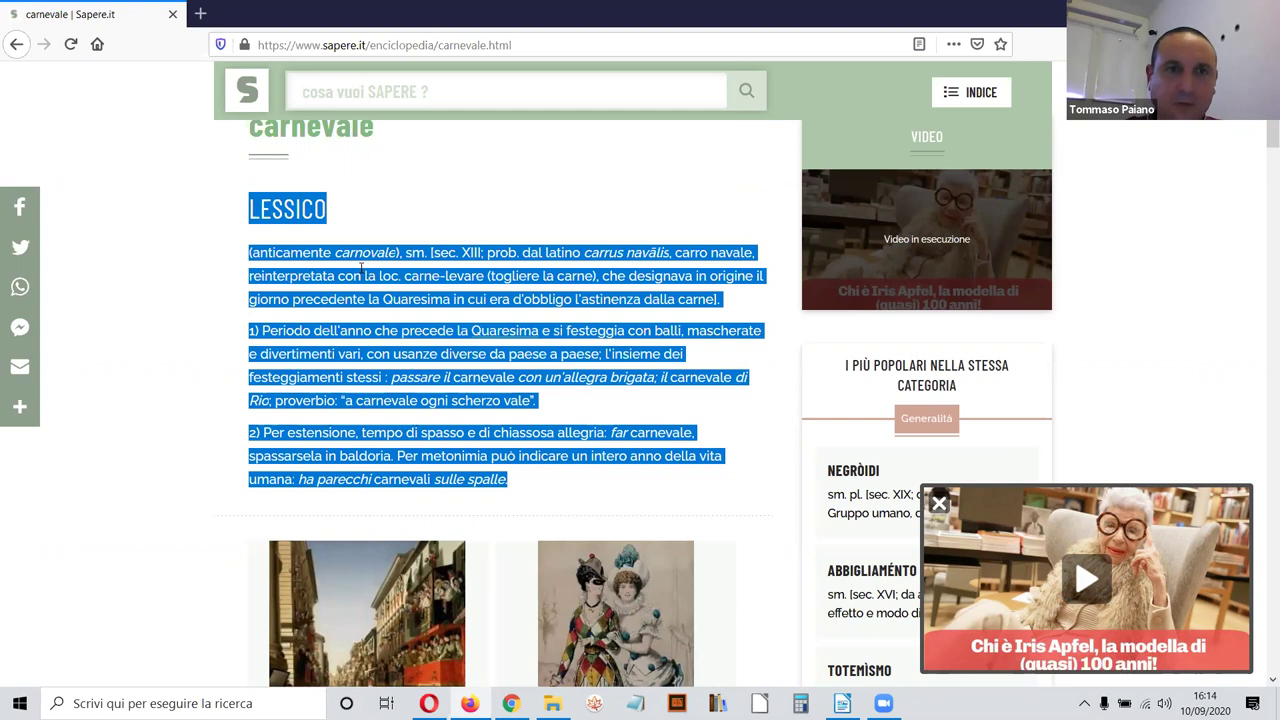
right_click(361, 266)
left_click(402, 279)
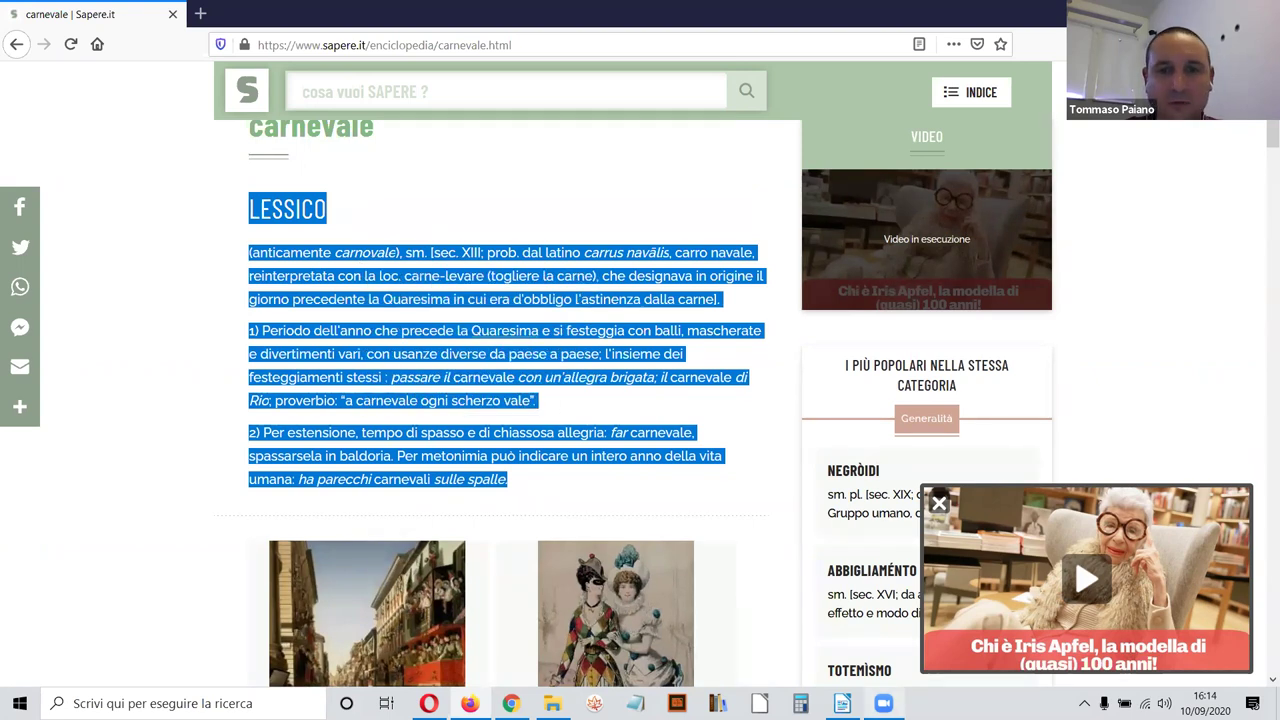
Step: Switch to LibreOffice Writer and add a SAPERE.IT heading followed by blank lines below the "Scherzi da prete" section
left_click(842, 703)
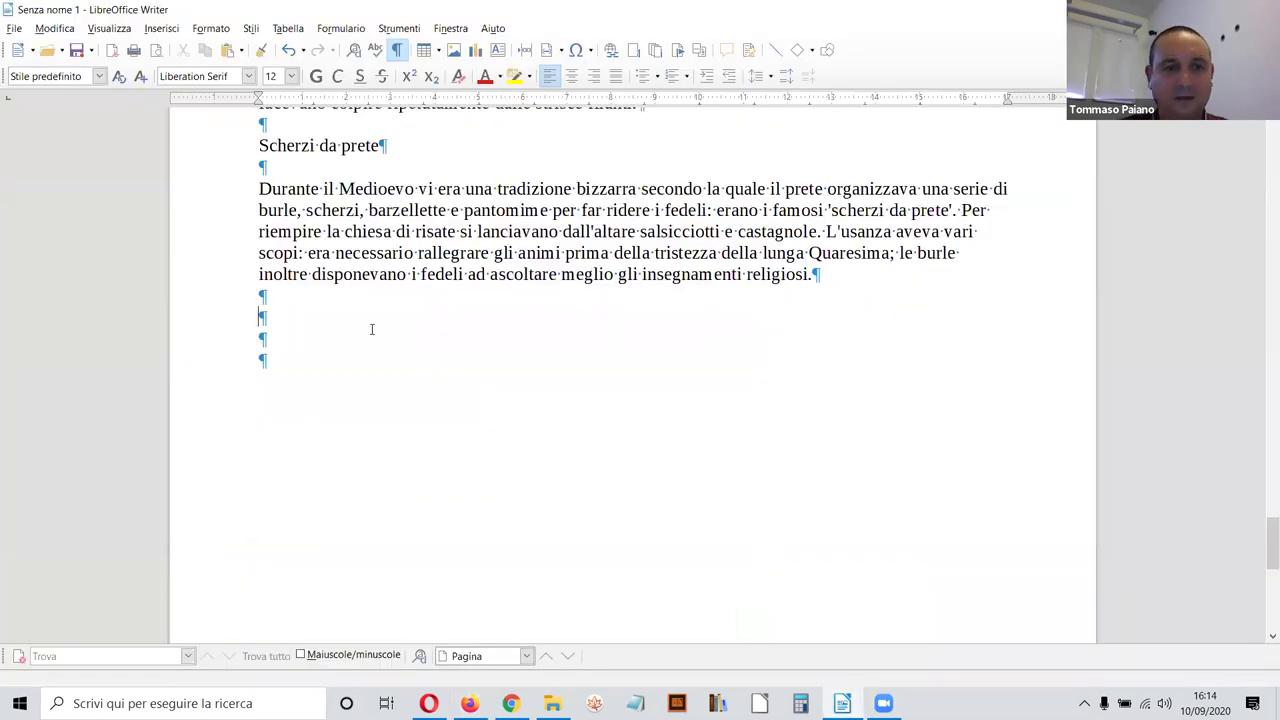
type("SAPE")
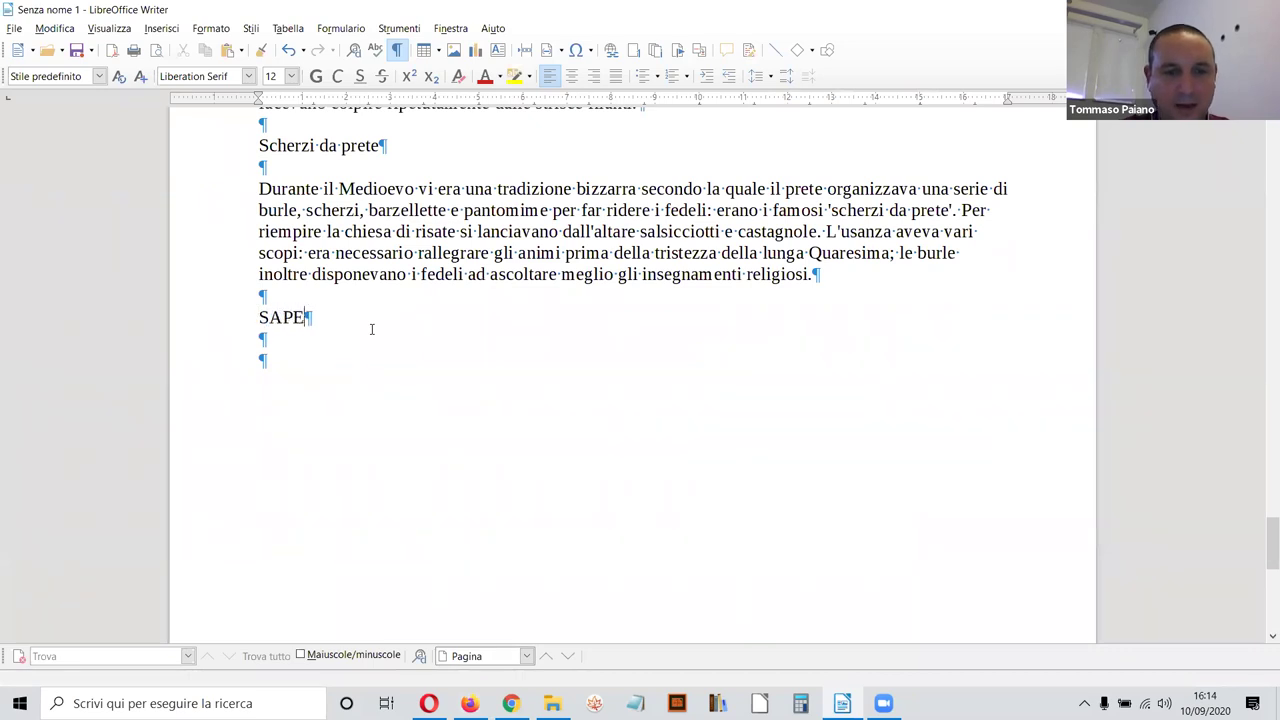
type("RE.IT")
key("Return")
key("Return")
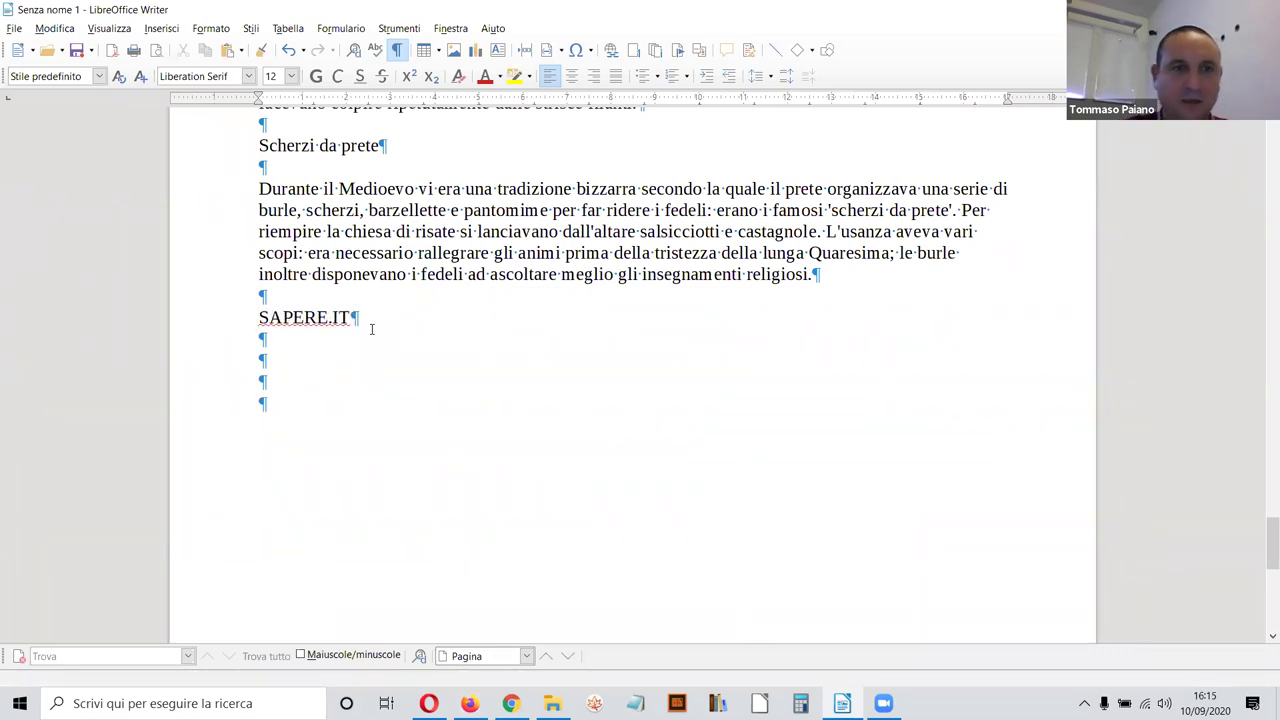
Step: Paste the copied entry as unformatted text below the SAPERE.IT heading
right_click(323, 360)
mouse_move(470, 424)
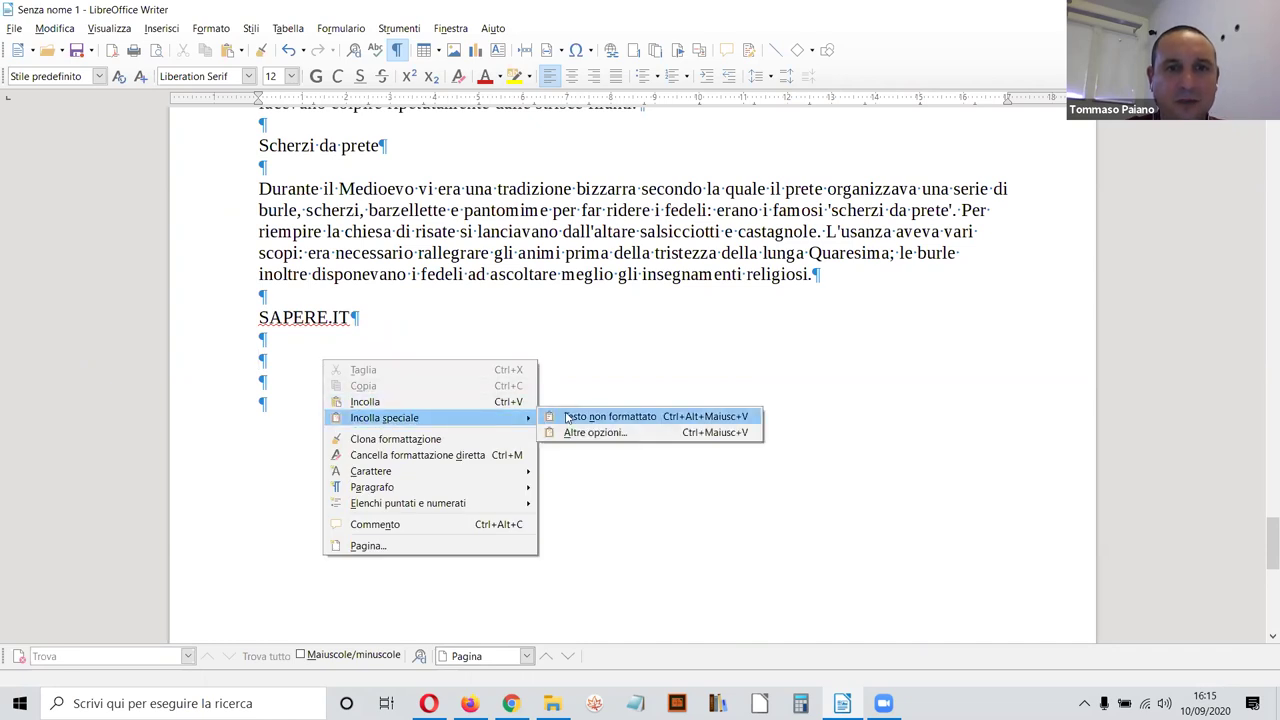
left_click(569, 411)
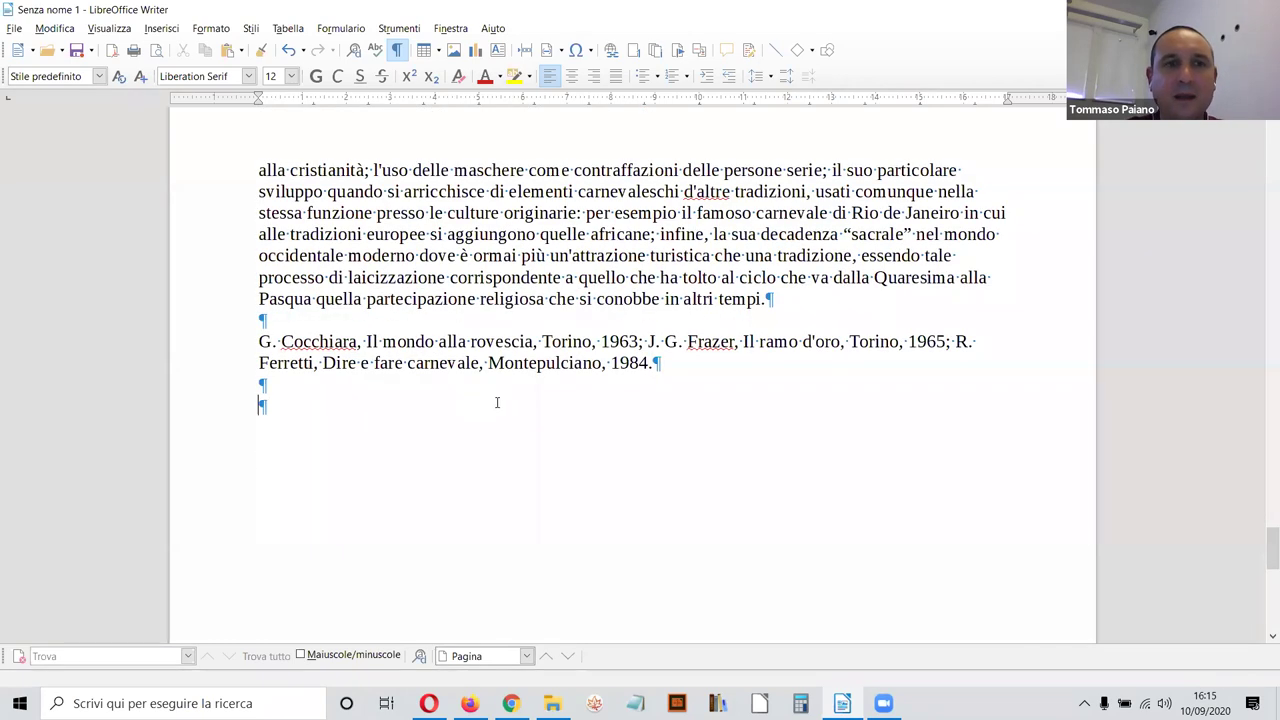
Step: Review the pasted Sapere.it text and the collected document back to the DIZIONARIO OXFORD and VOCABOLARIO TRECCANI sections
scroll(497, 403, "up", 5)
scroll(673, 492, "up", 6)
scroll(674, 601, "down", 10)
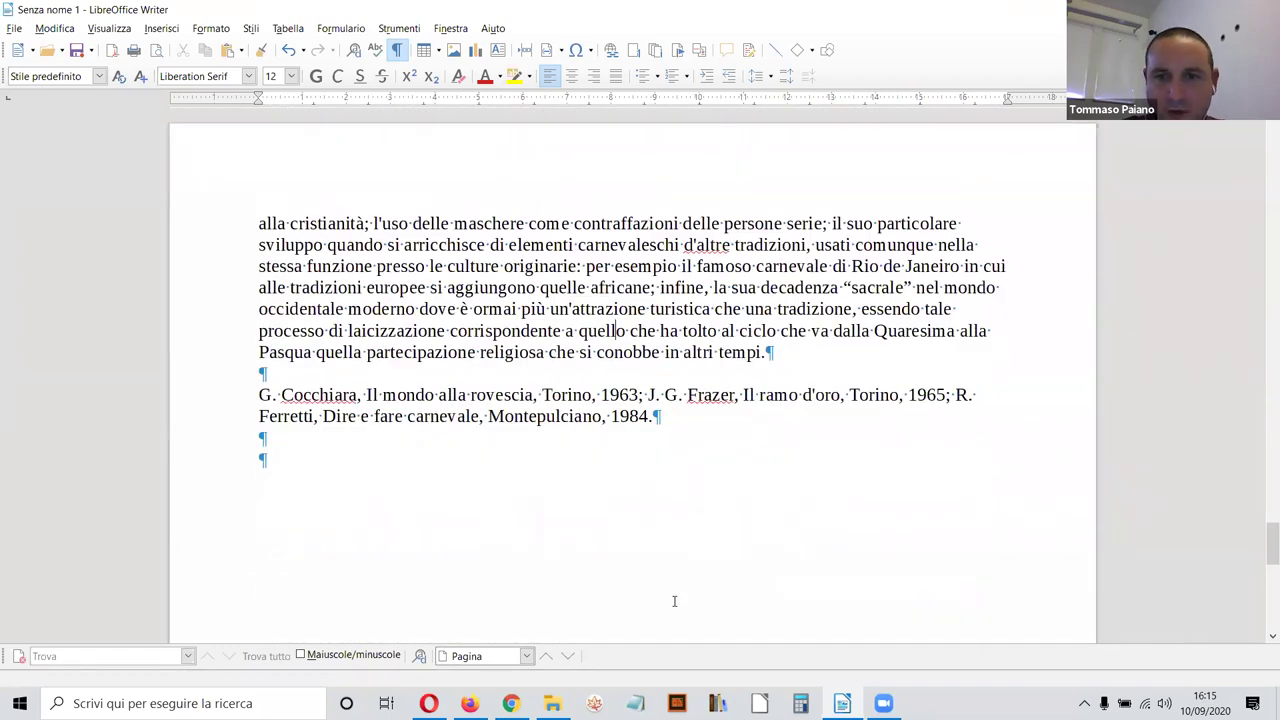
scroll(561, 368, "up", 15)
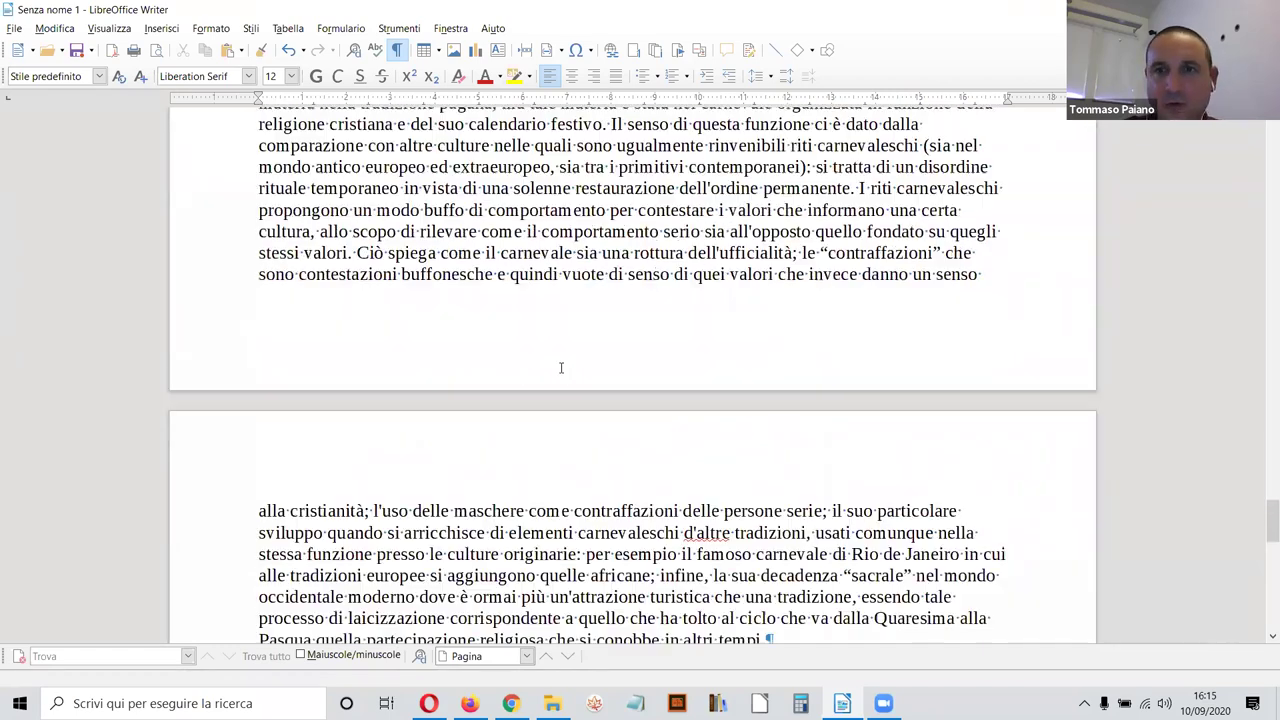
scroll(561, 368, "up", 20)
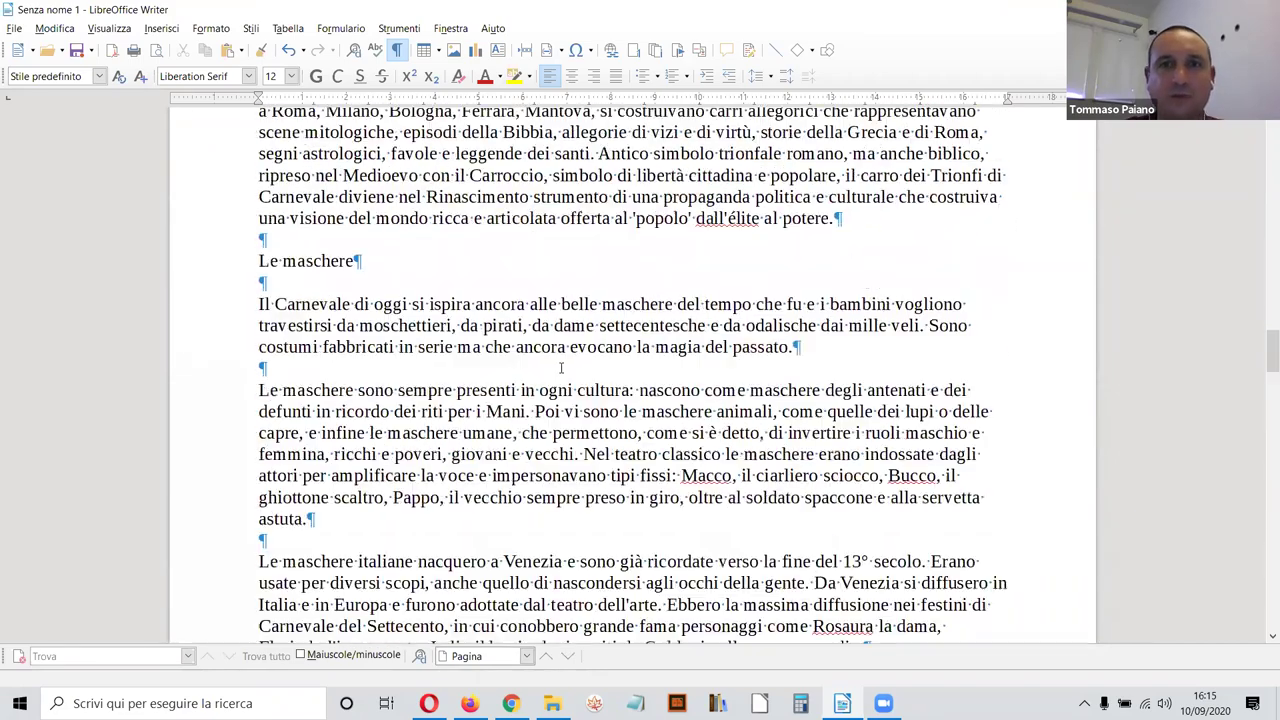
scroll(561, 368, "up", 10)
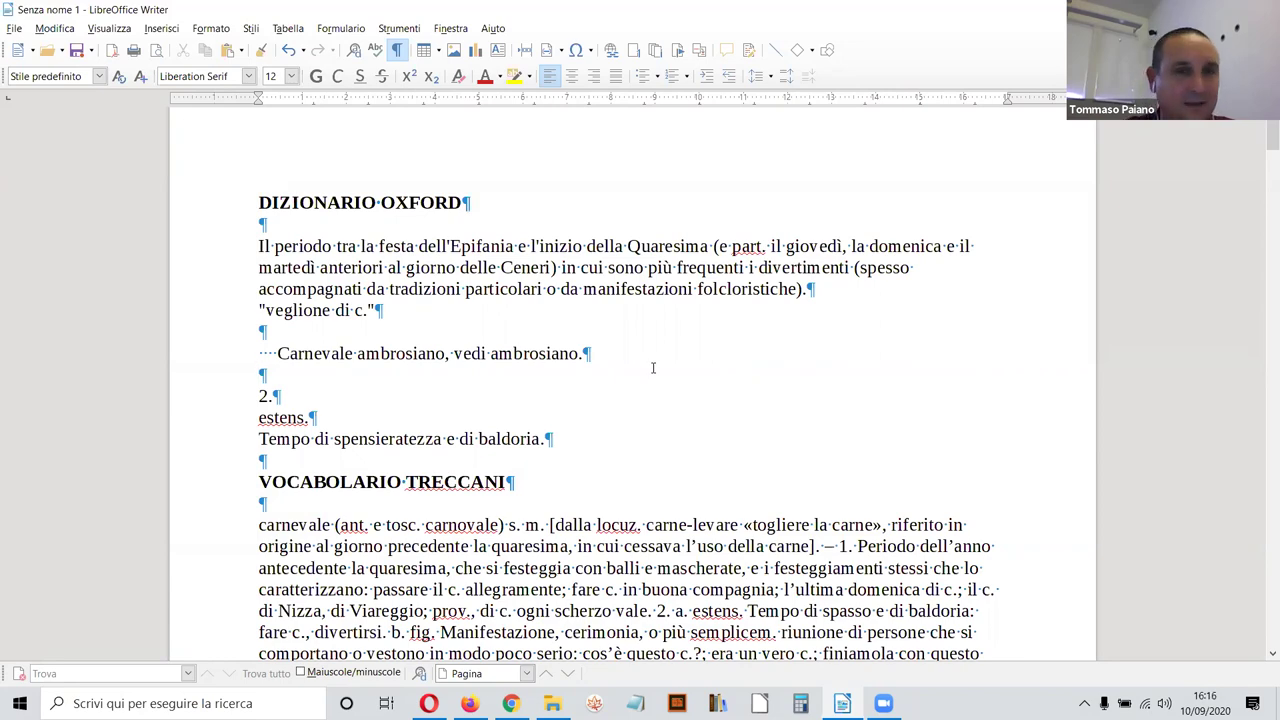
scroll(653, 368, "down", 2)
scroll(653, 368, "up", 2)
scroll(653, 368, "down", 4)
Step: Add a full stop after "degli uomini" in the encyclopedia's opening paragraph and skim the article down to its section on masks
scroll(653, 370, "down", 15)
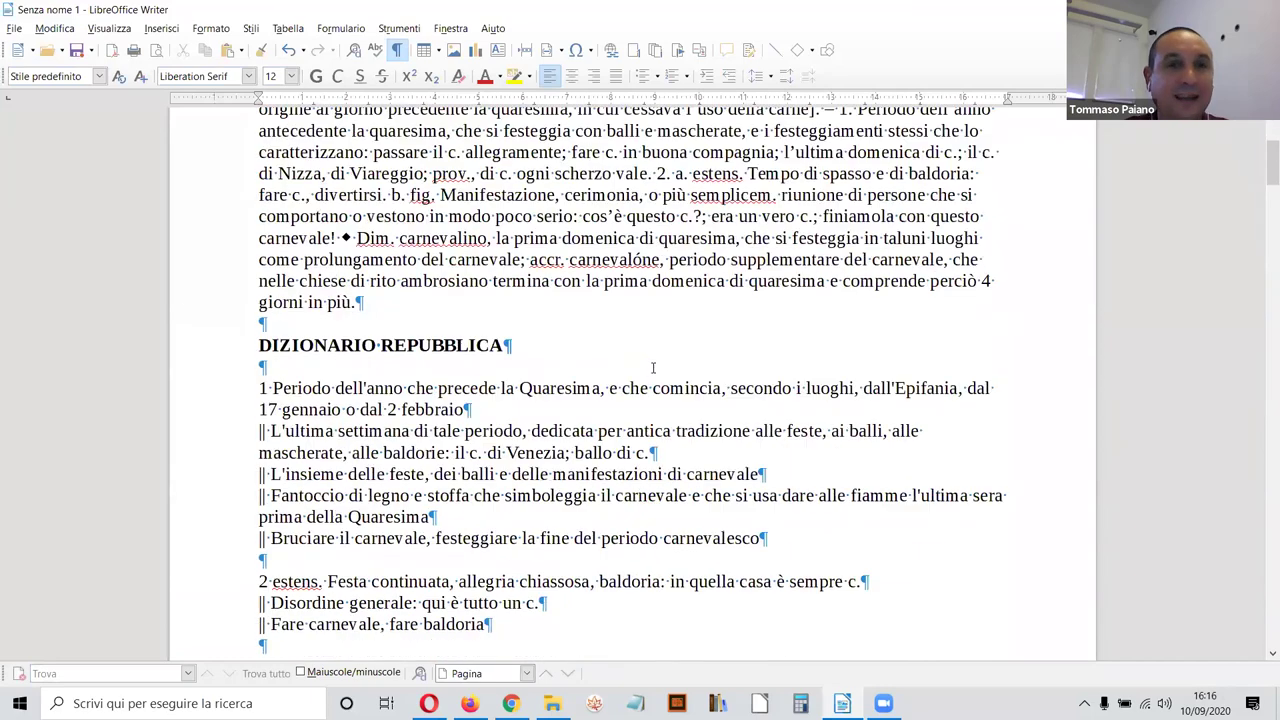
scroll(653, 368, "down", 2)
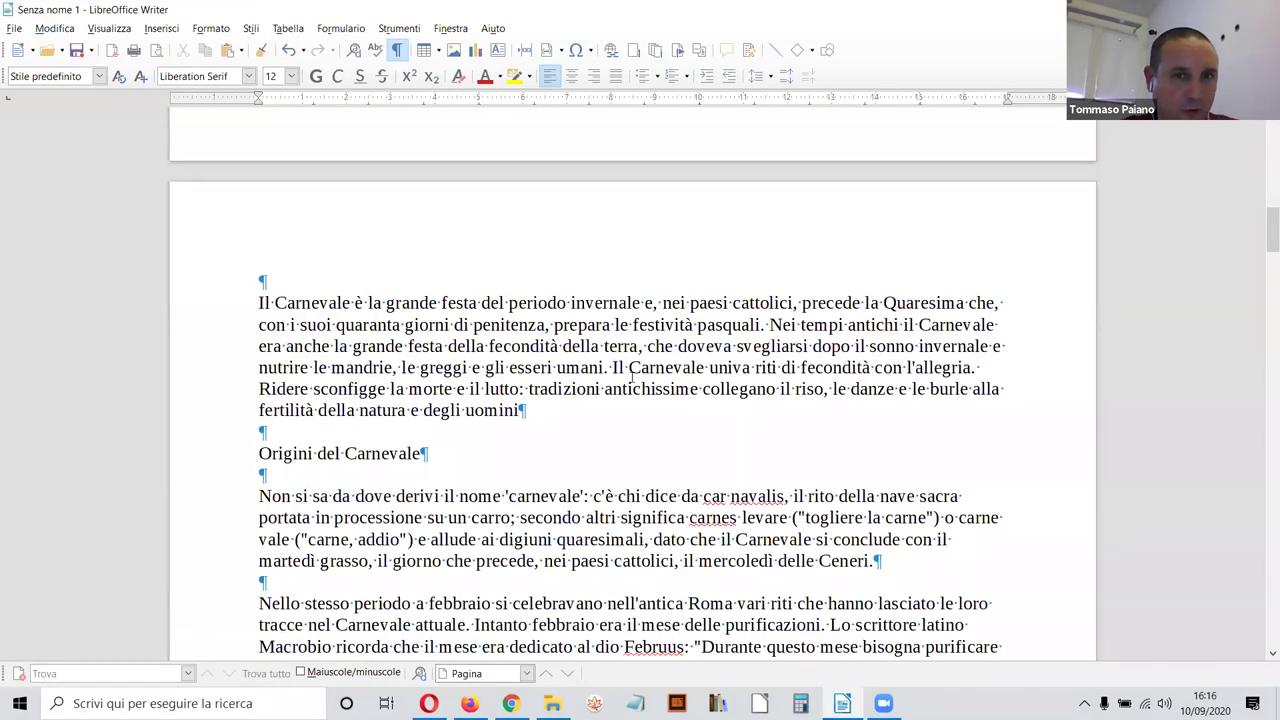
left_click(595, 410)
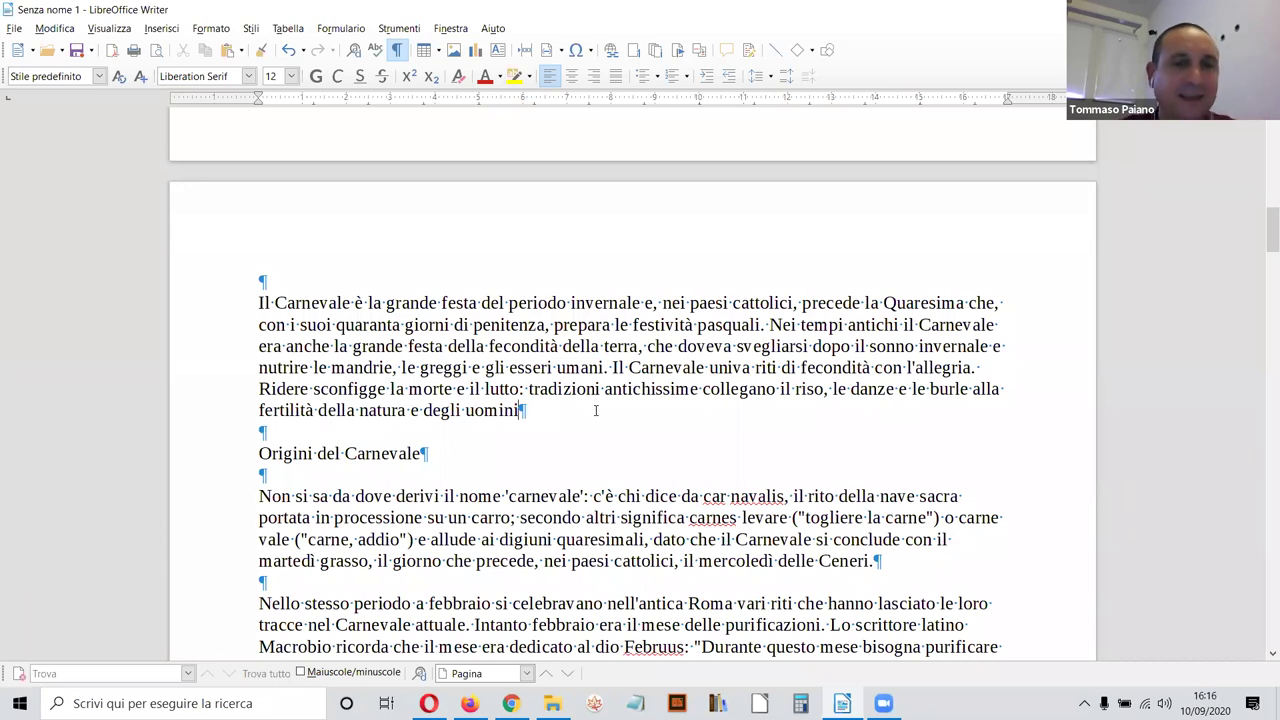
type(".")
scroll(595, 410, "down", 12)
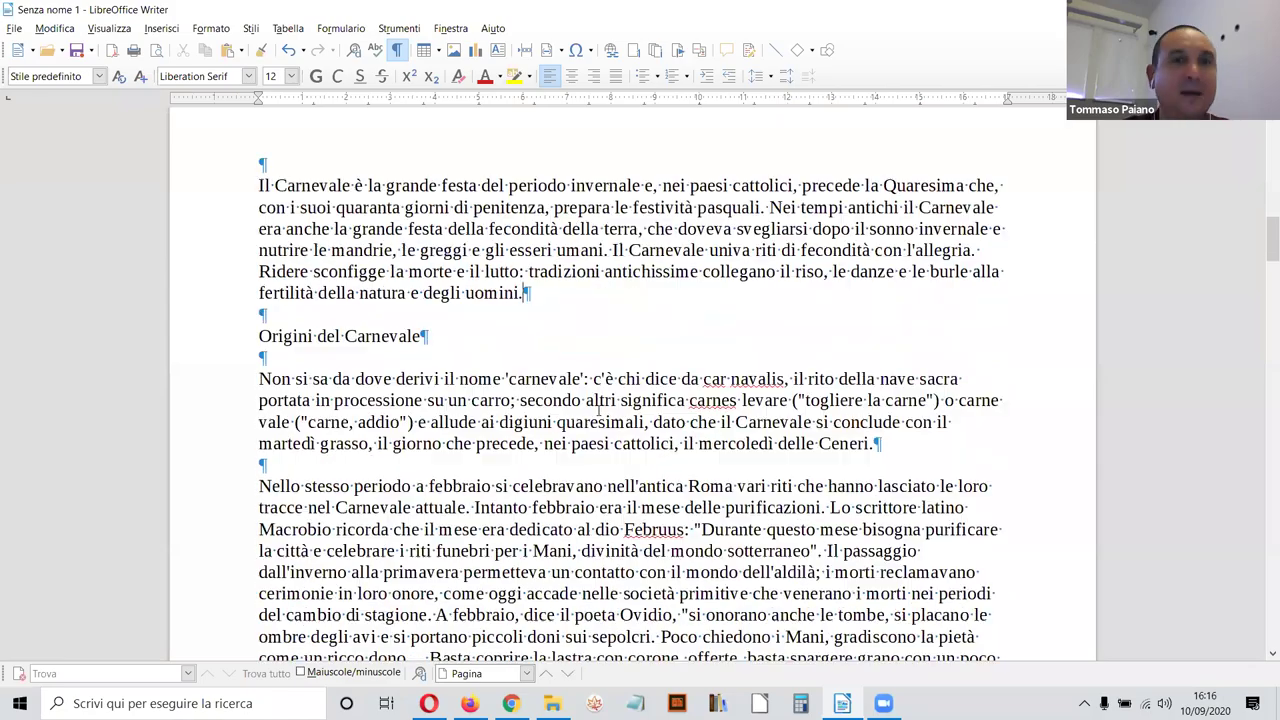
scroll(572, 410, "down", 15)
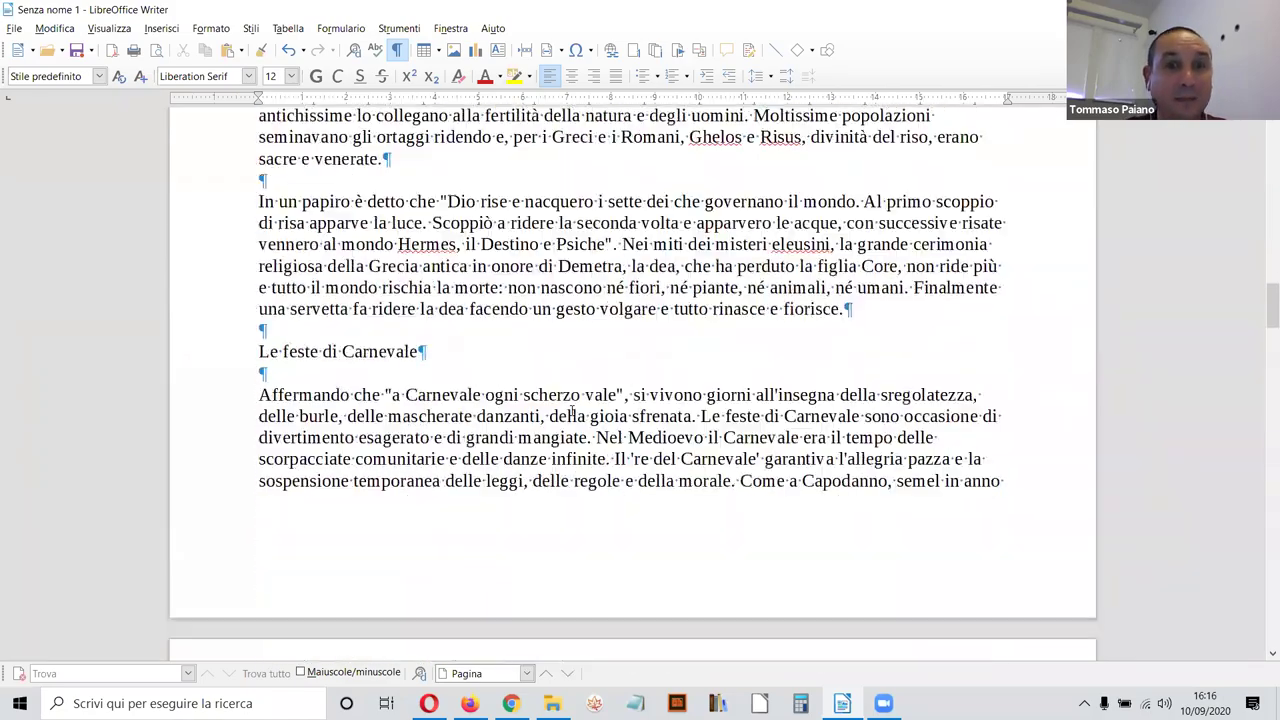
scroll(572, 411, "down", 7)
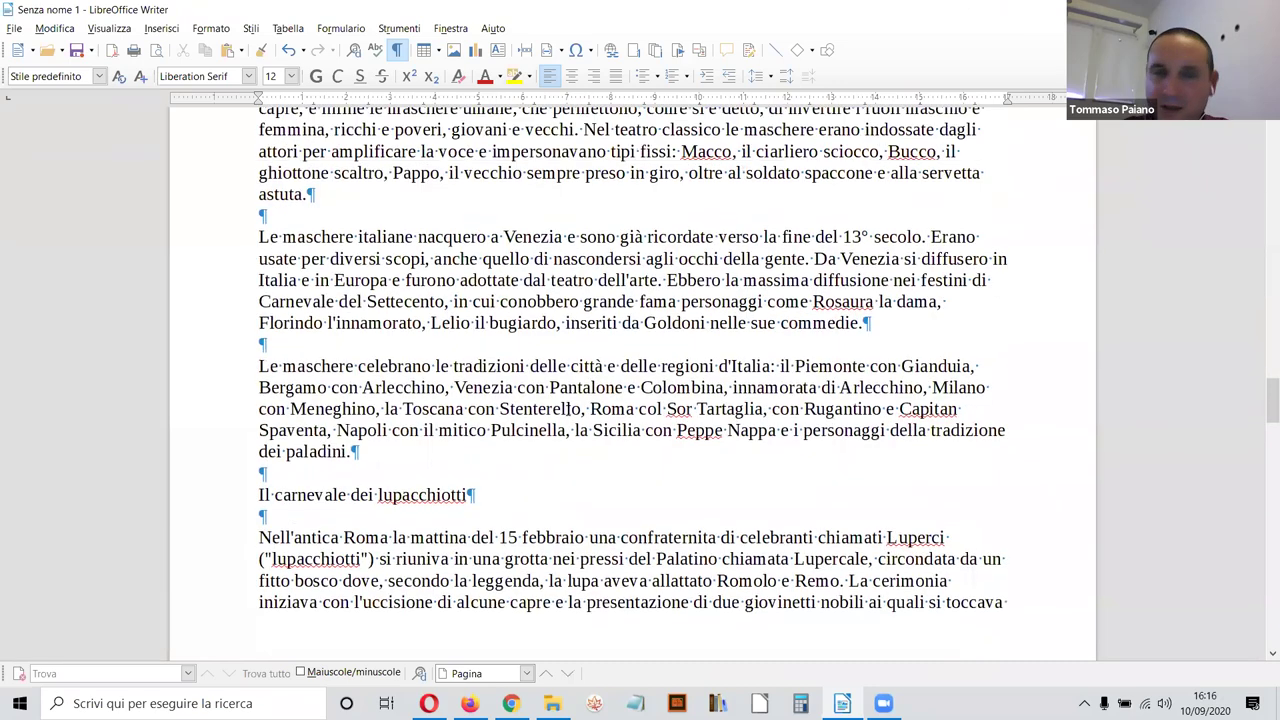
scroll(568, 412, "up", 2)
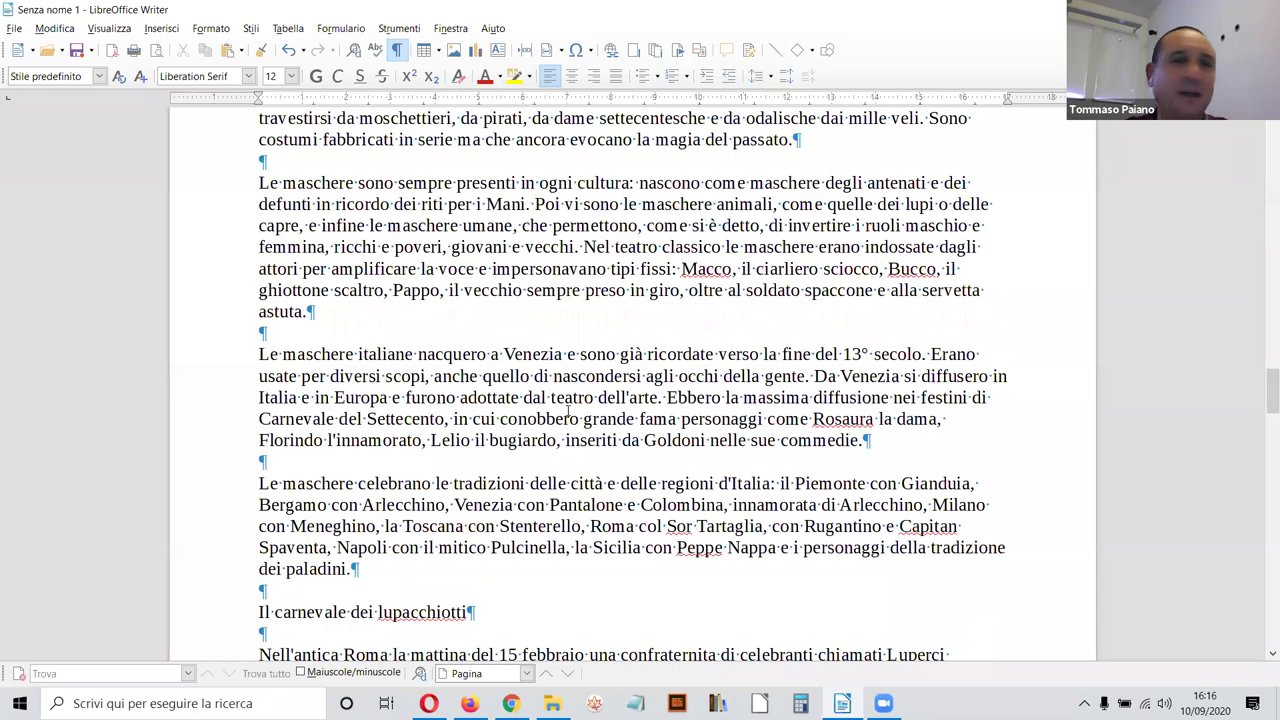
Step: Switch to Firefox, return to the Google results, search for CARNEVALE RIVISTA and look through the listed magazines
key("alt+Tab")
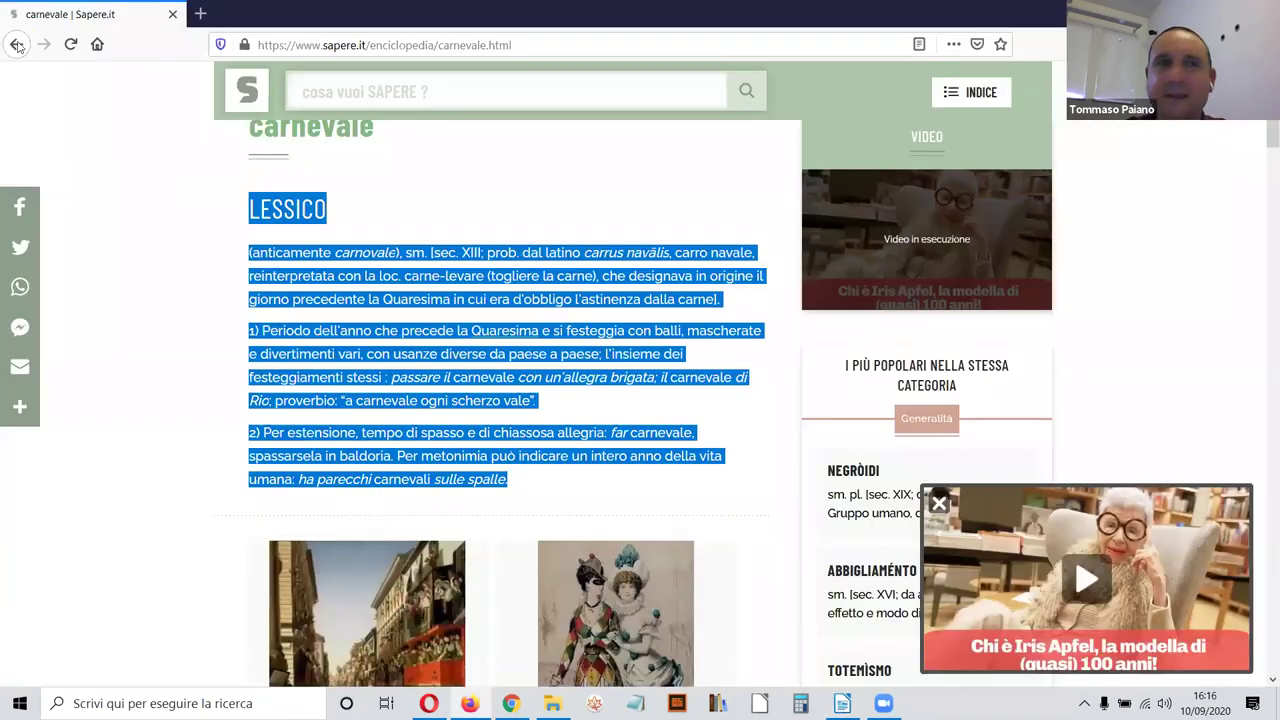
left_click(17, 45)
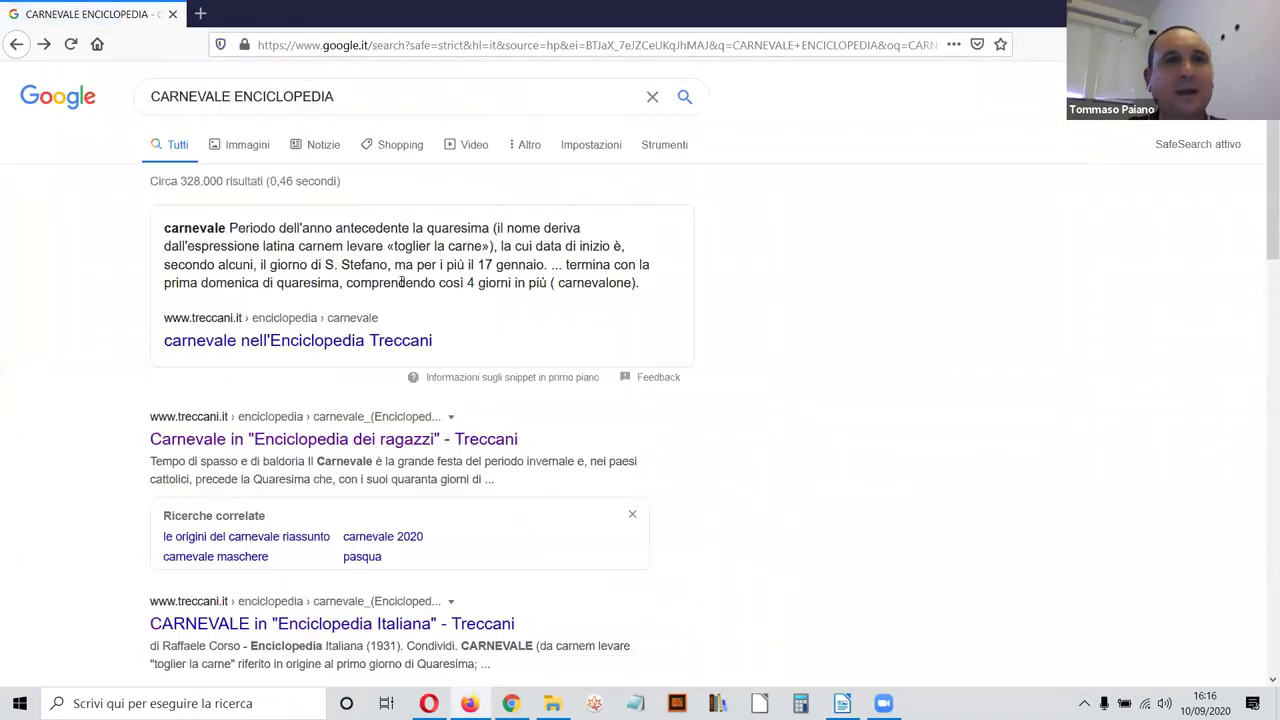
left_click(310, 93)
double_click(310, 93)
type("RIVISTA")
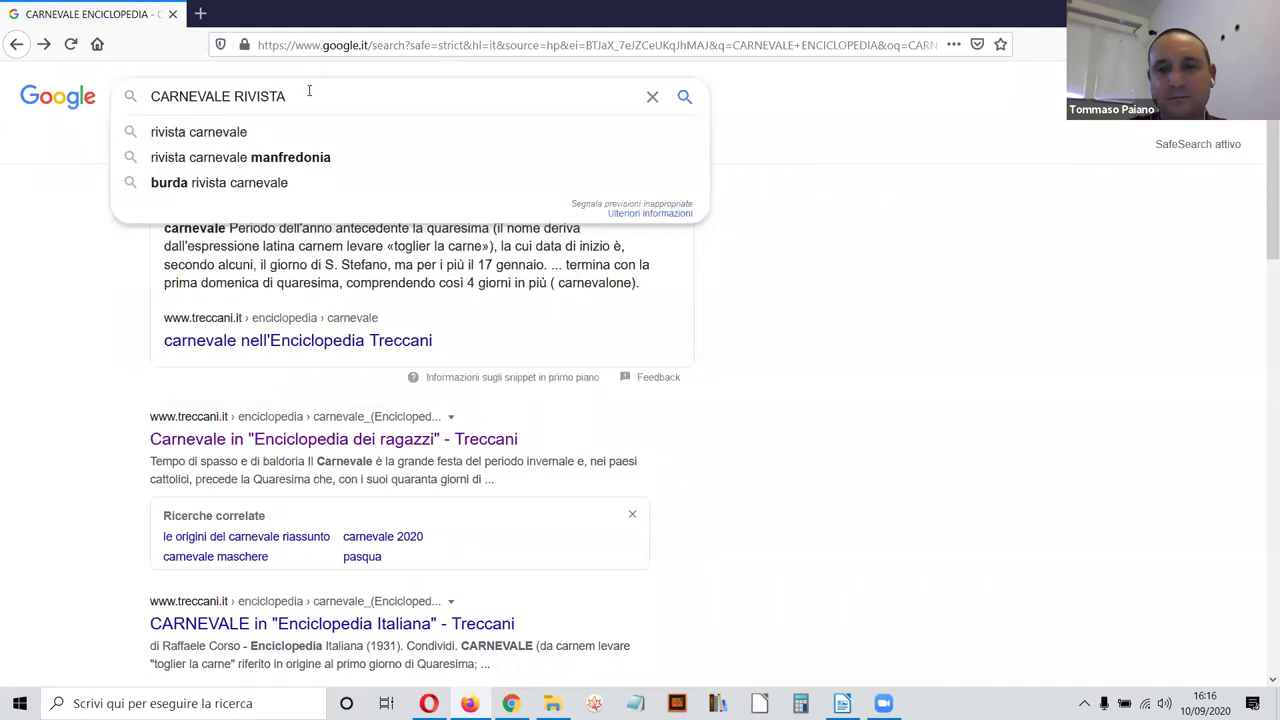
key("Return")
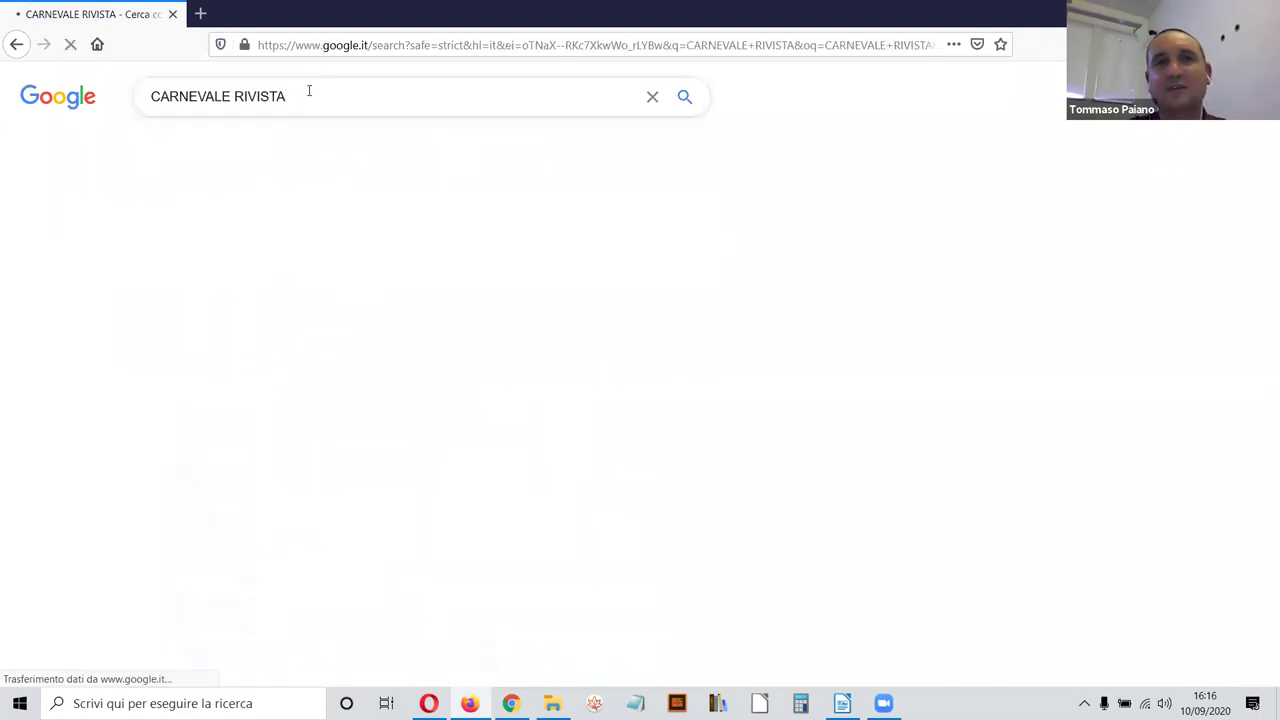
scroll(586, 277, "down", 2)
scroll(603, 309, "up", 2)
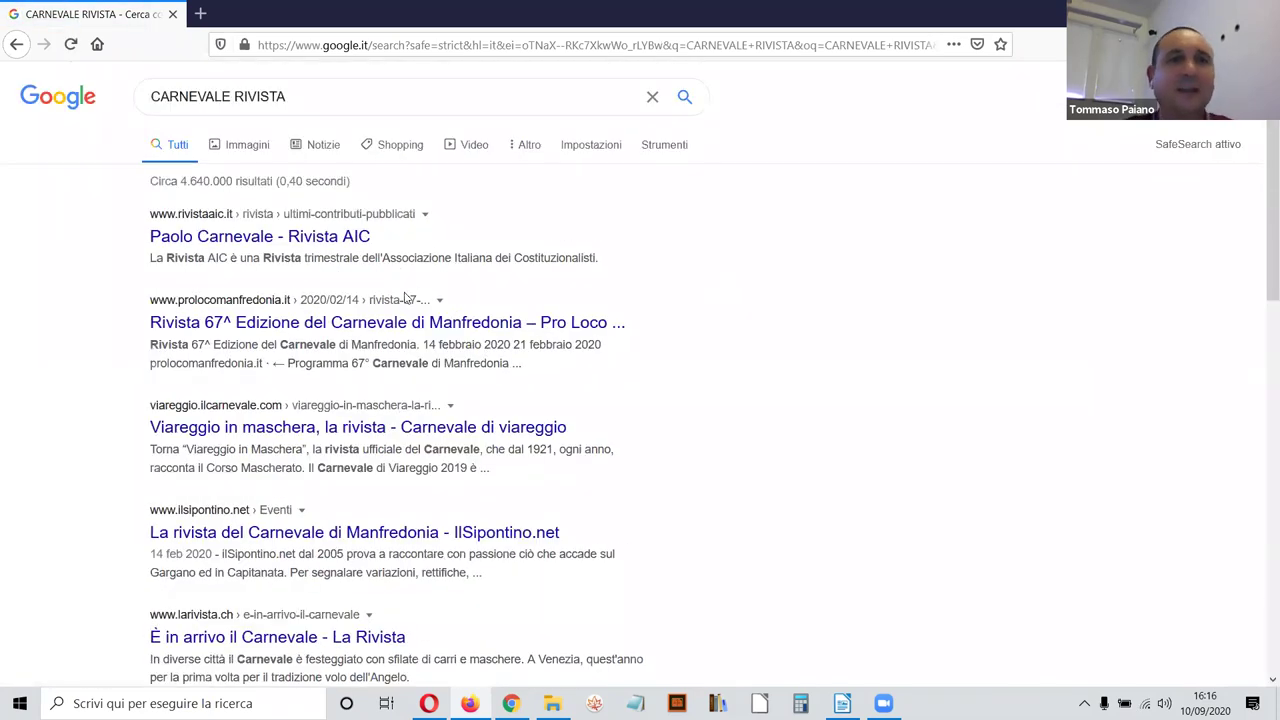
scroll(603, 331, "down", 2)
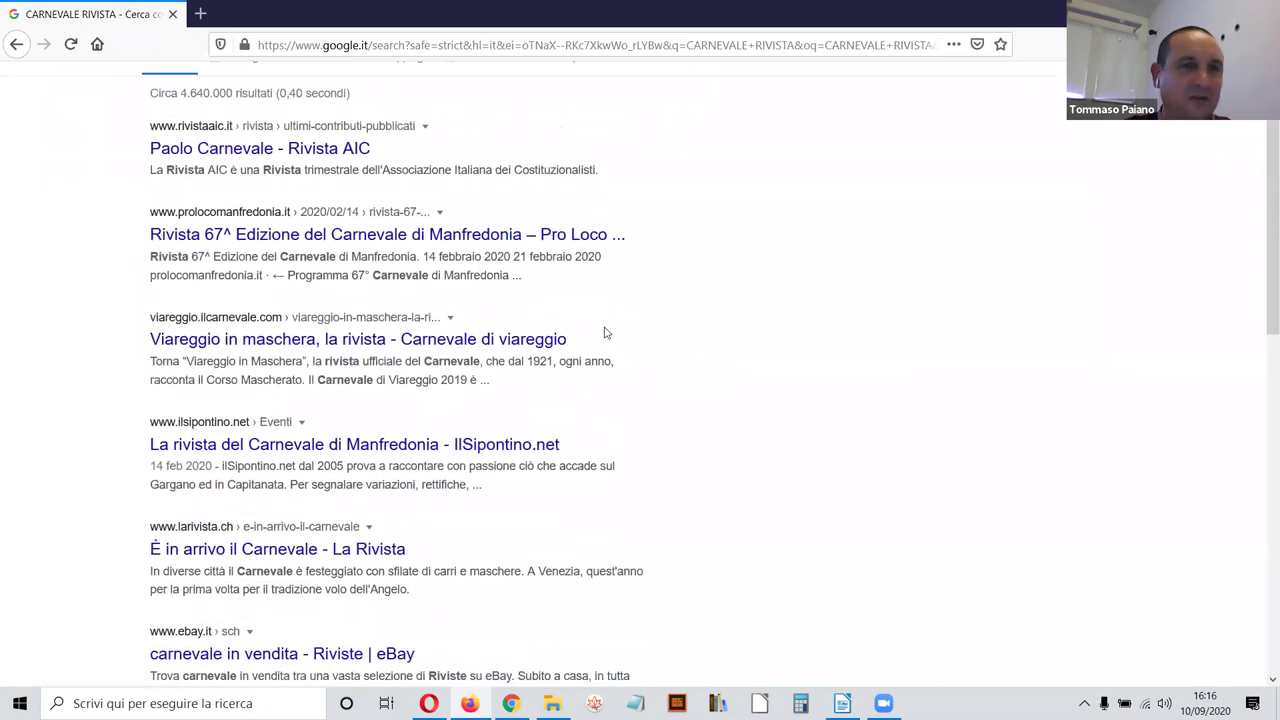
Step: Search Google for CARNEVALE FOCUS and refine the search to CARNEVALE FOCUS JUNIOR
scroll(603, 331, "up", 2)
double_click(253, 101)
type("FOG")
type("US")
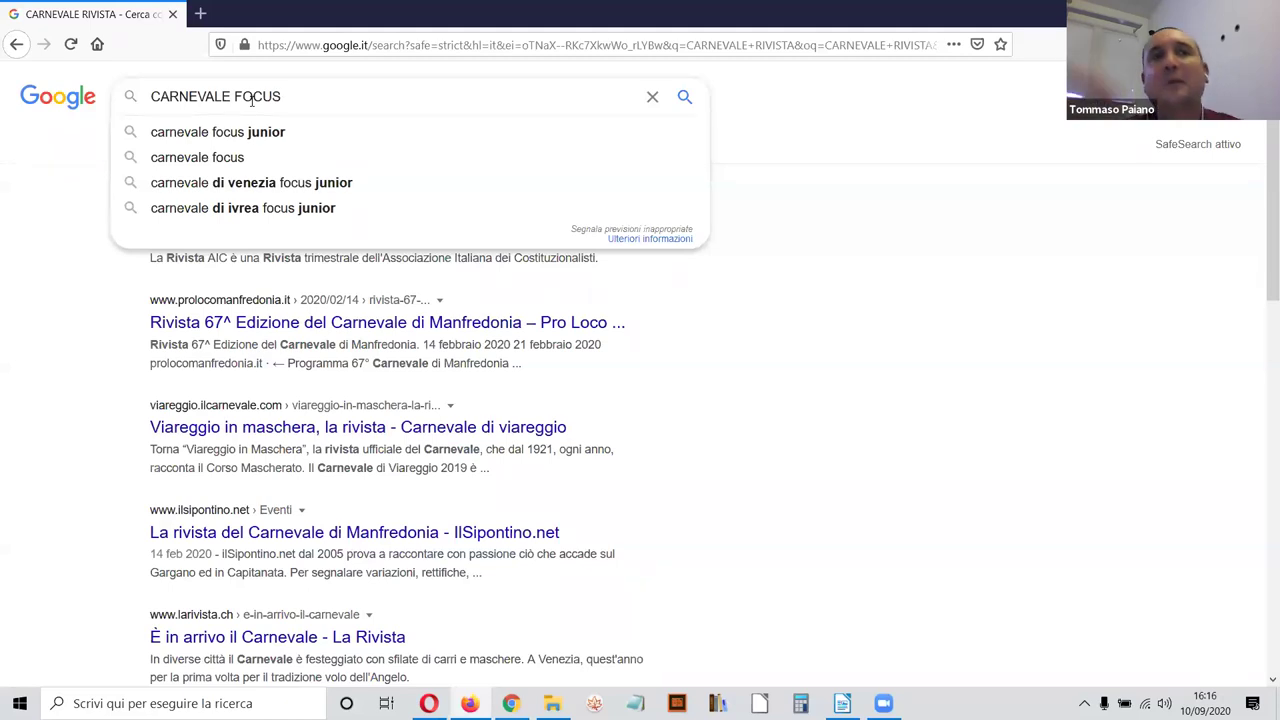
key("Return")
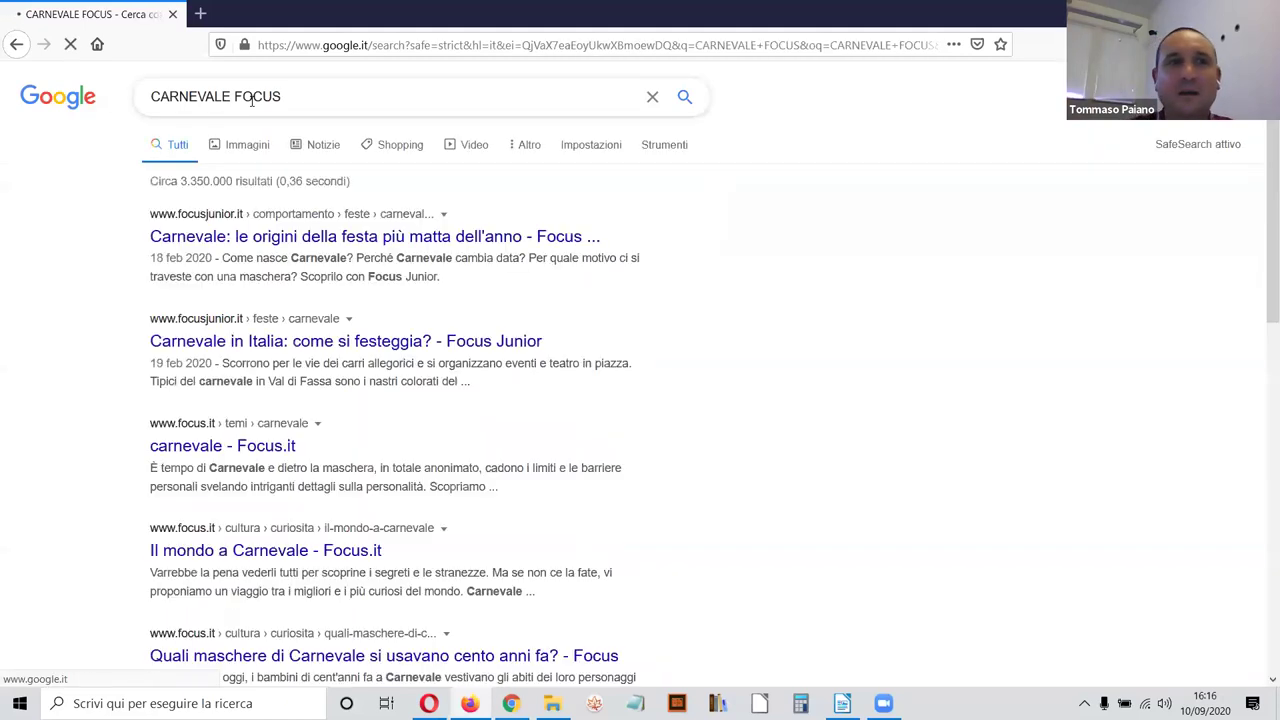
type("J")
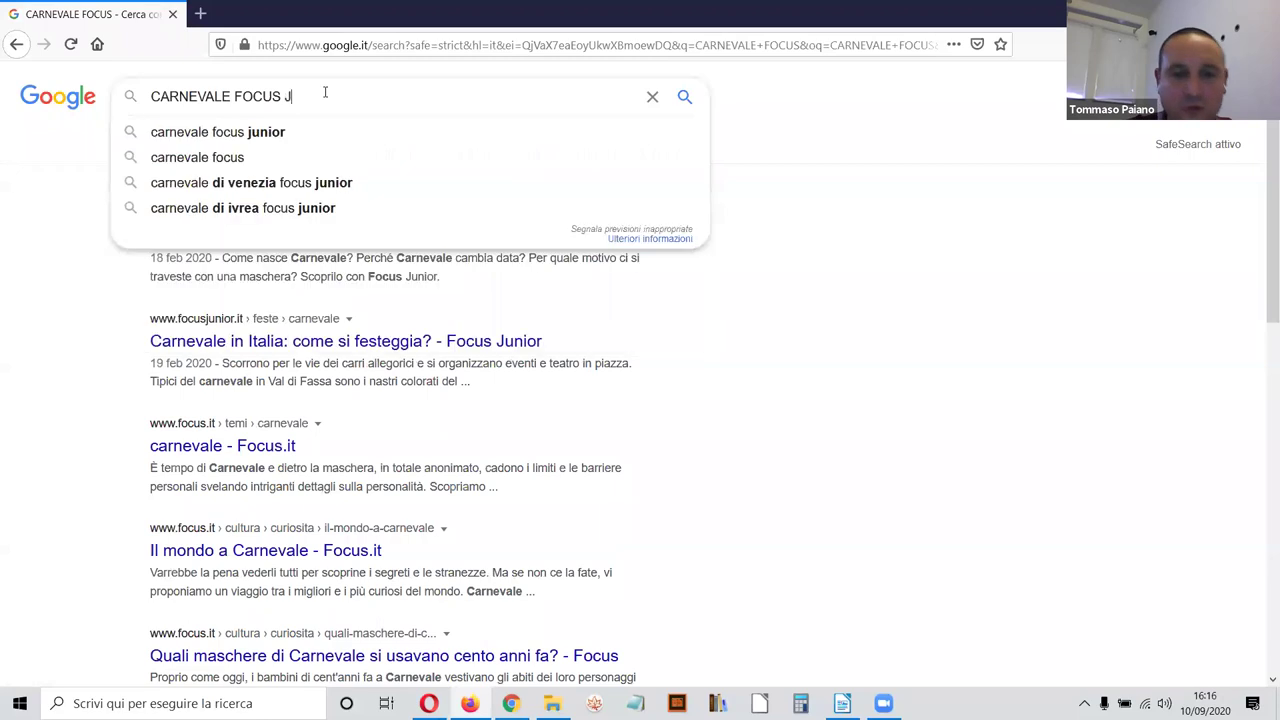
type("UNIOR")
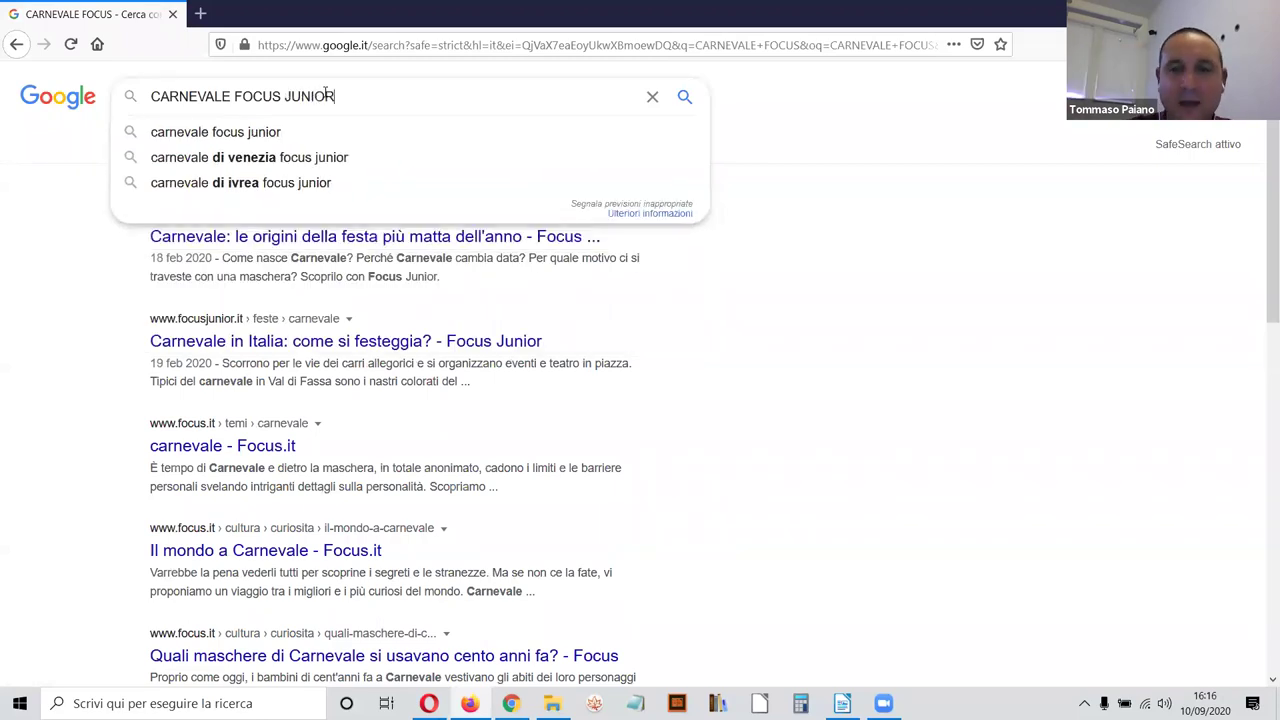
key("Return")
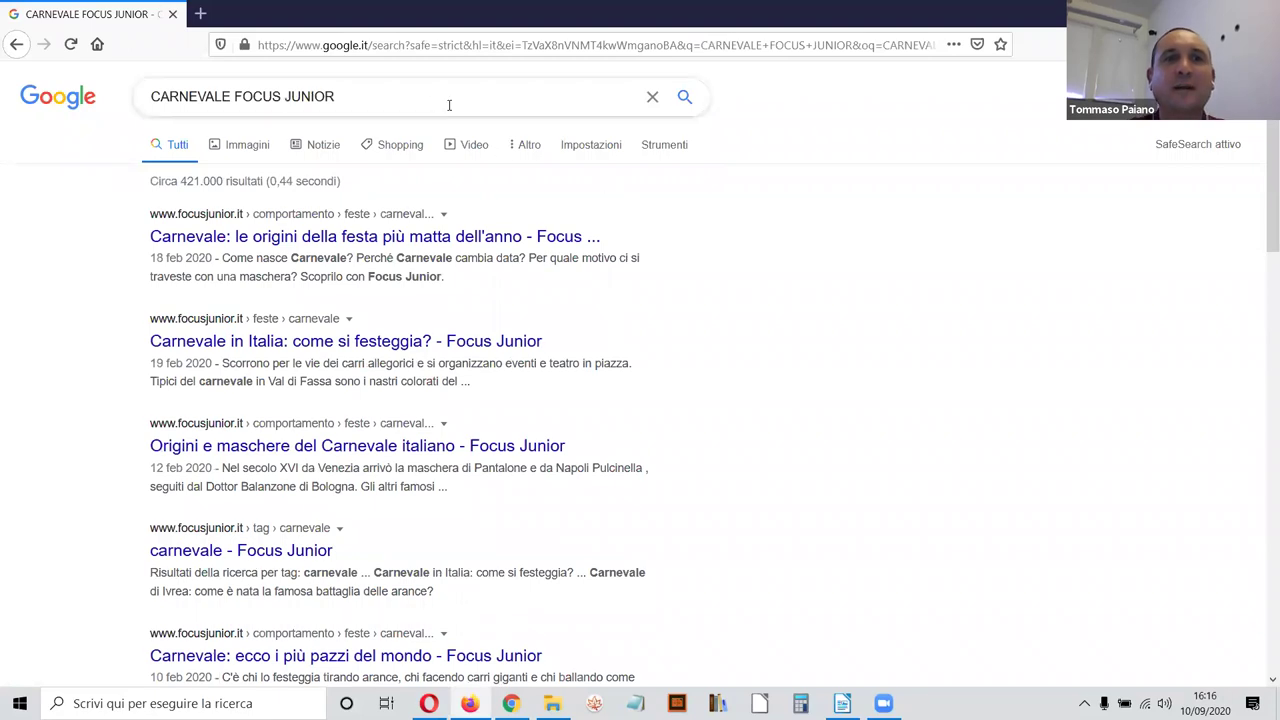
Step: Open the Focus Junior article on the origins of "festa più matta dell'anno" and skim its opening
left_click(272, 240)
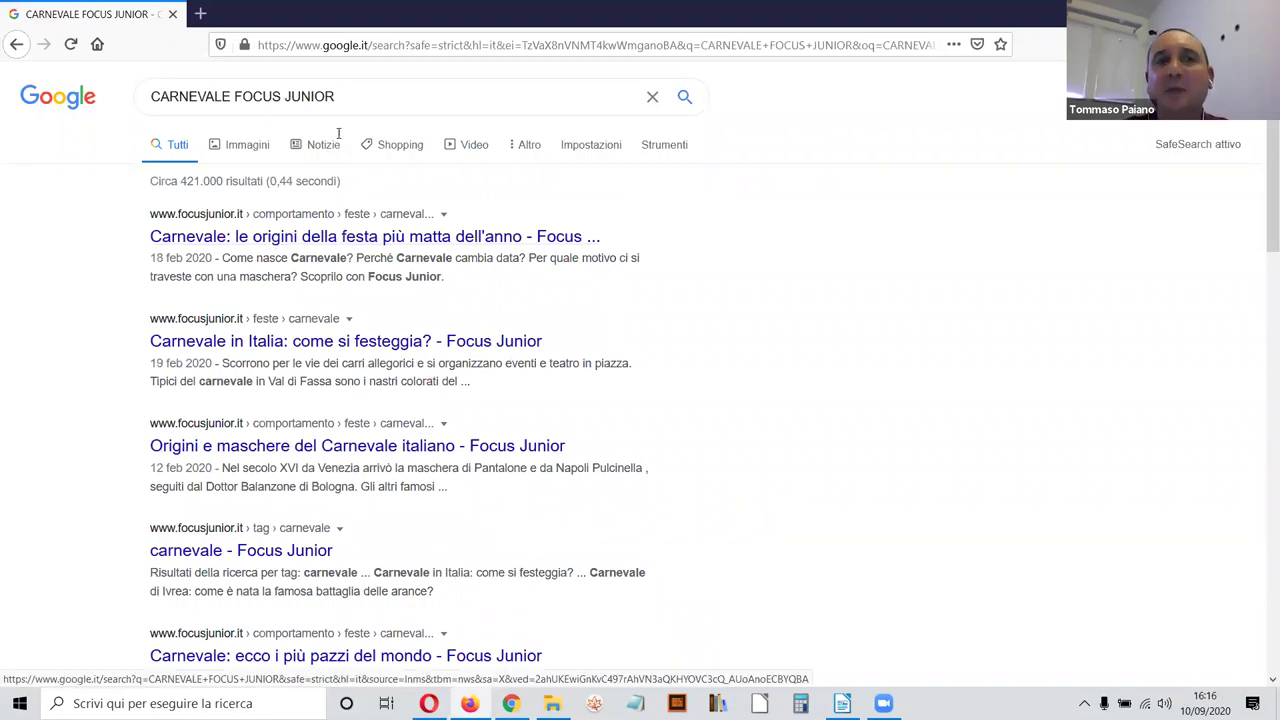
left_click(296, 238)
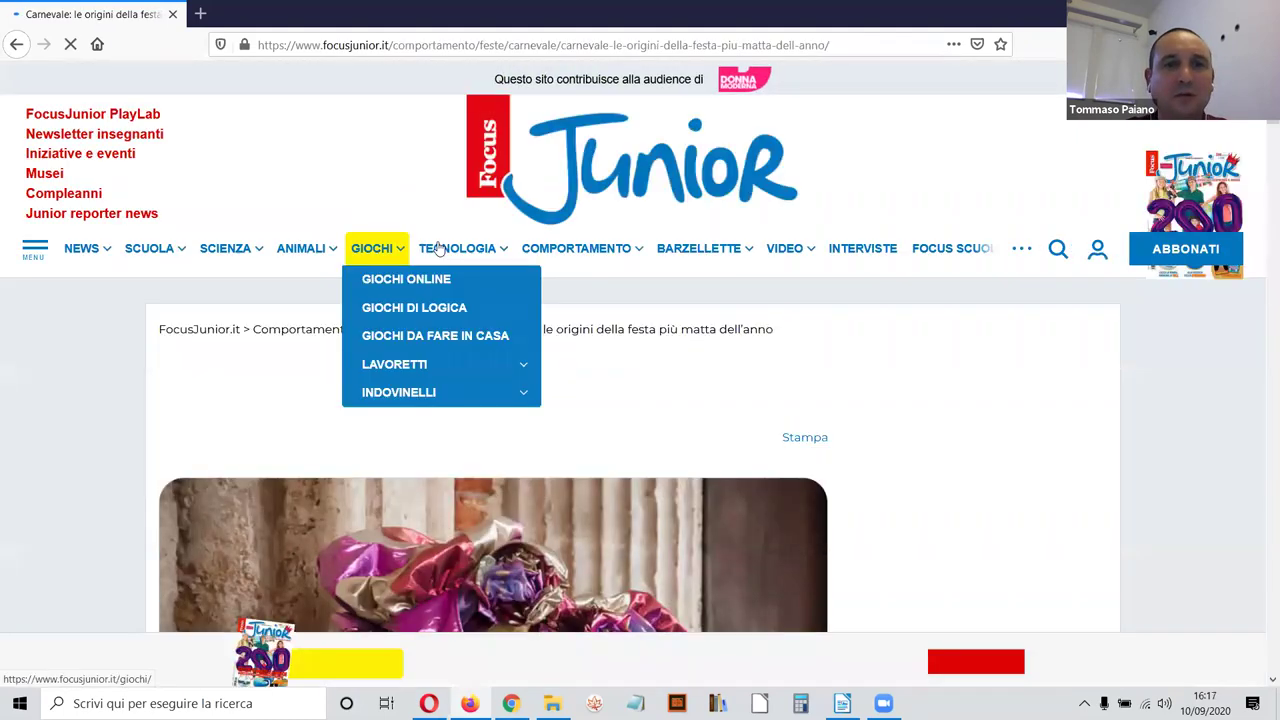
scroll(400, 251, "down", 2)
scroll(677, 243, "down", 3)
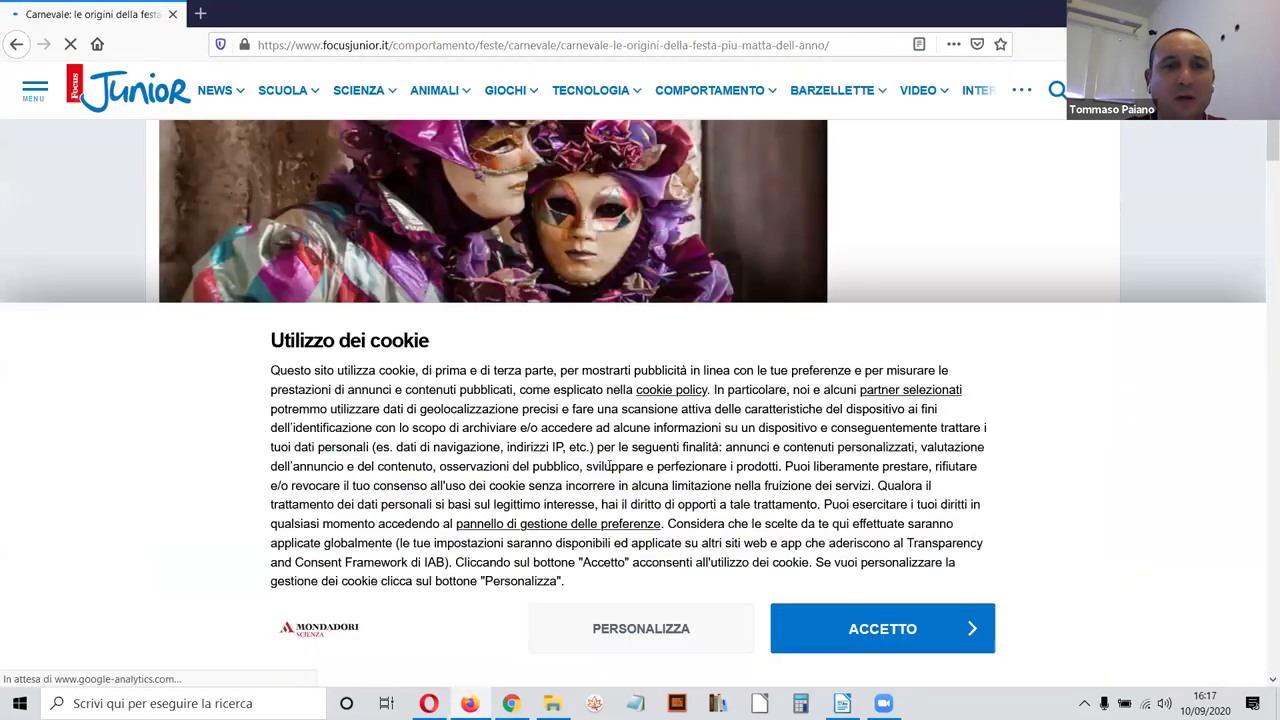
scroll(689, 380, "down", 1)
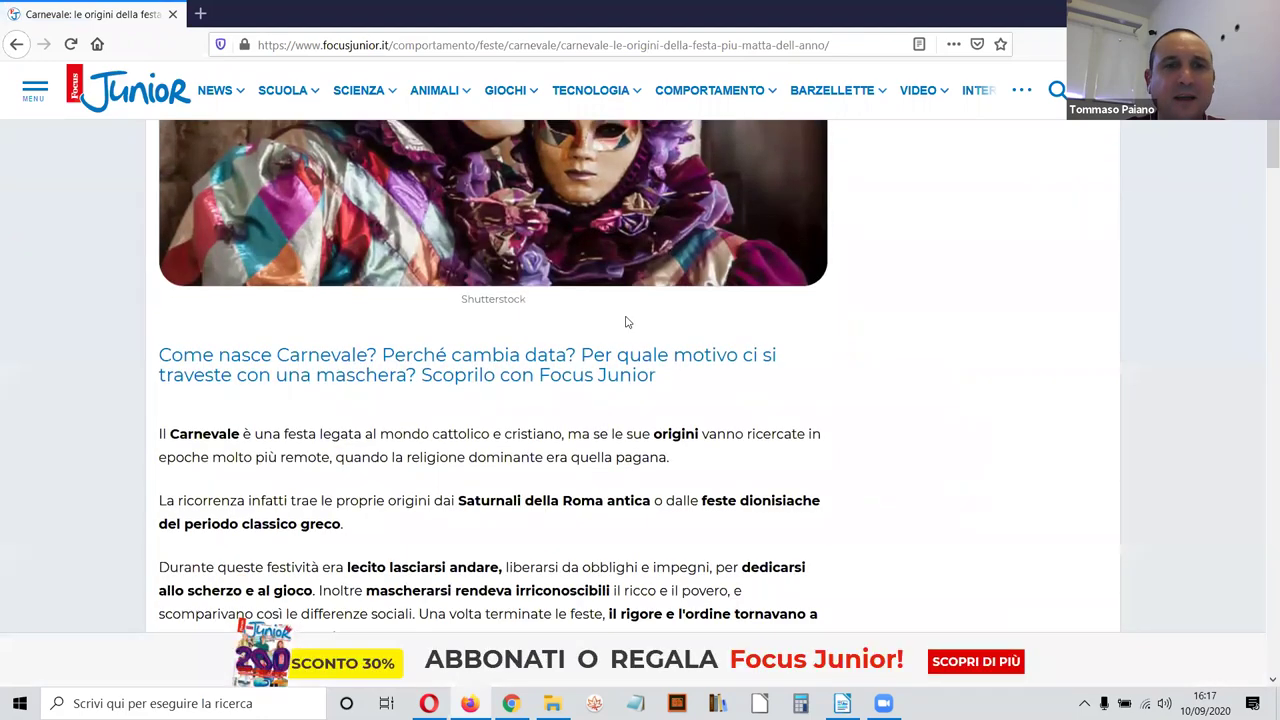
scroll(626, 320, "up", 5)
scroll(582, 299, "down", 1)
scroll(200, 305, "down", 5)
Step: Copy the article text from the introductory questions through "opere in cartapesta" at its end
left_click_drag(158, 170, 729, 294)
scroll(352, 340, "down", 8)
scroll(440, 335, "down", 6)
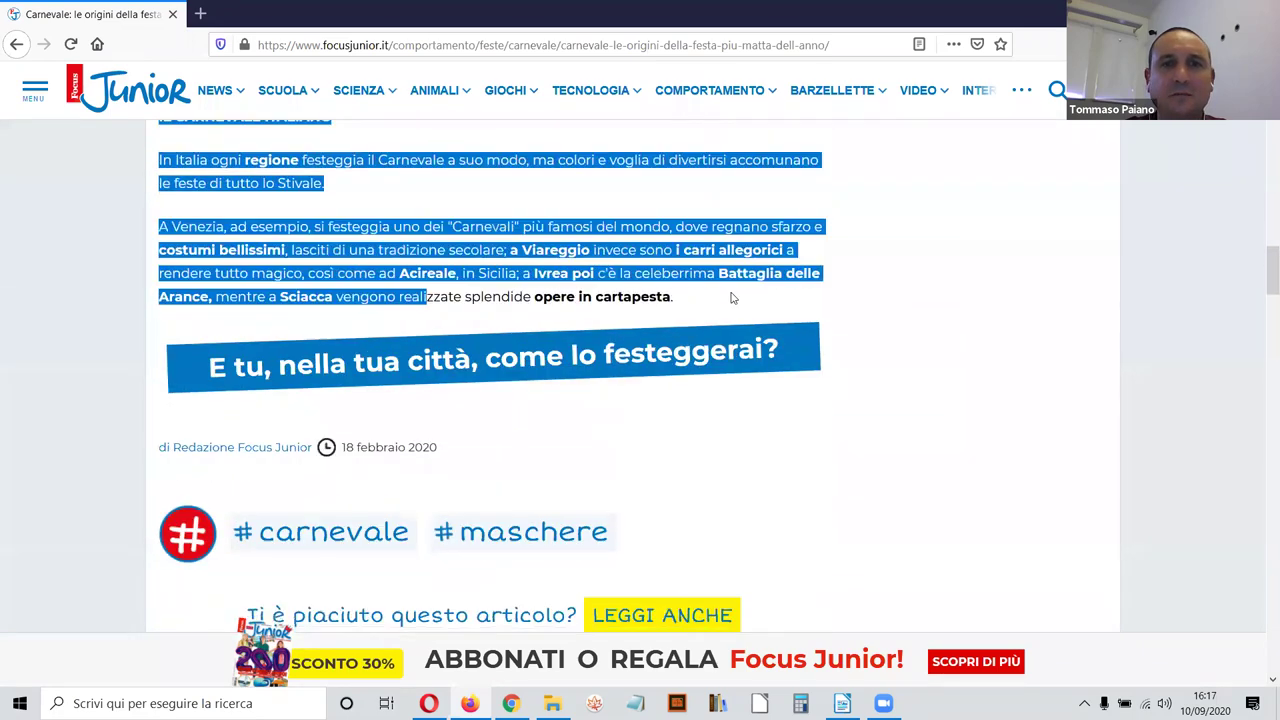
right_click(651, 242)
left_click(665, 250)
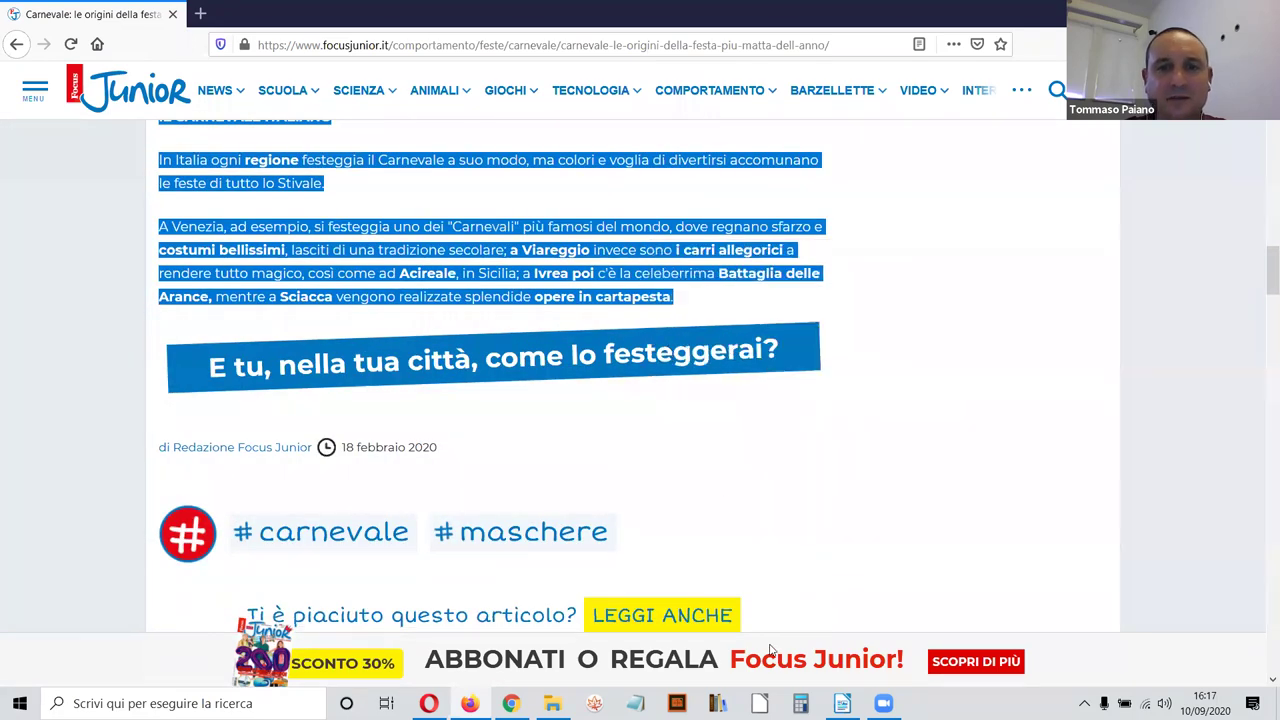
Step: Switch to LibreOffice Writer and add a FOCUS JUNIOR heading after the bibliography at the end of the document
left_click(842, 703)
scroll(556, 475, "down", 12)
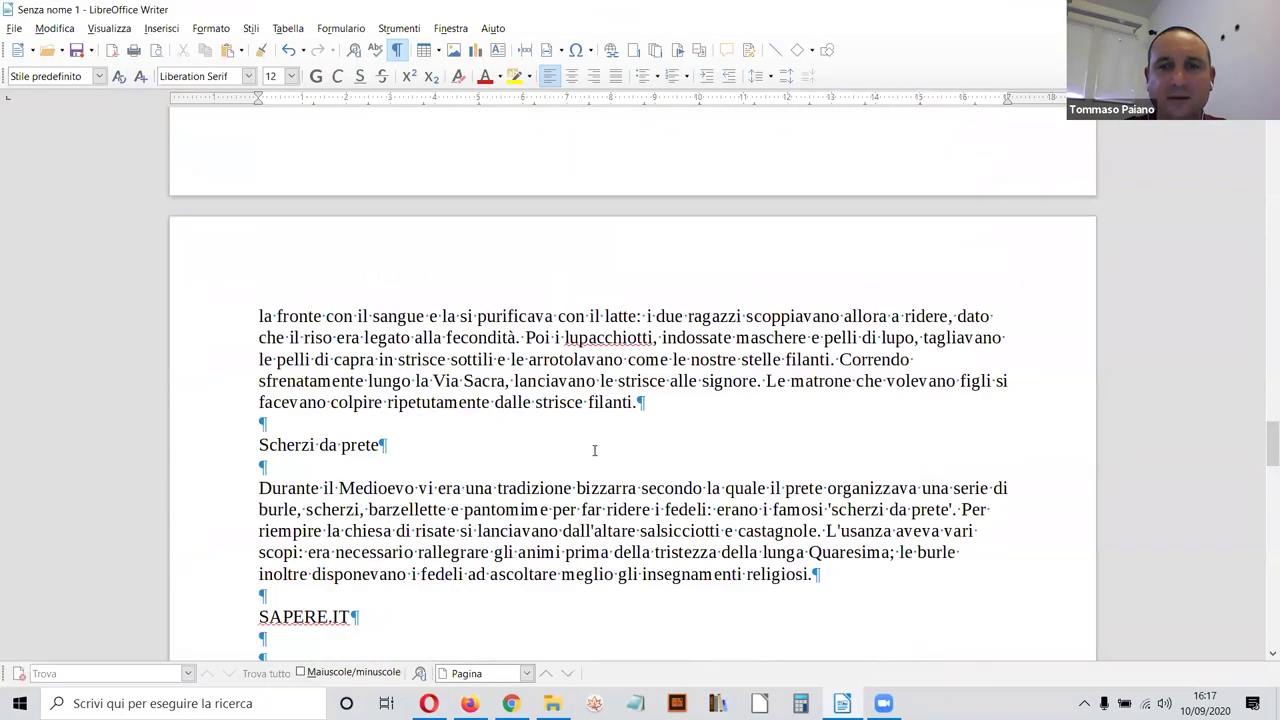
scroll(565, 440, "down", 15)
left_click(314, 257)
key("Return")
key("Return")
key("Up")
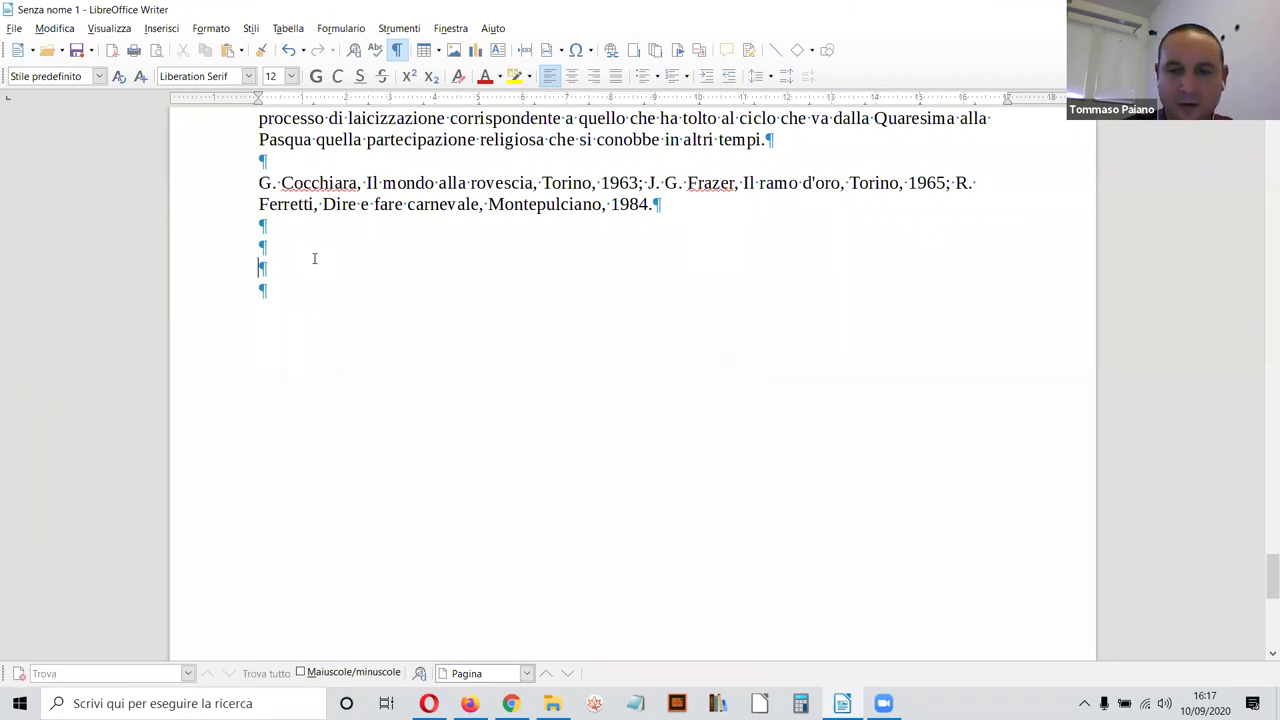
type("FOCUS JUNIOR")
key("Return")
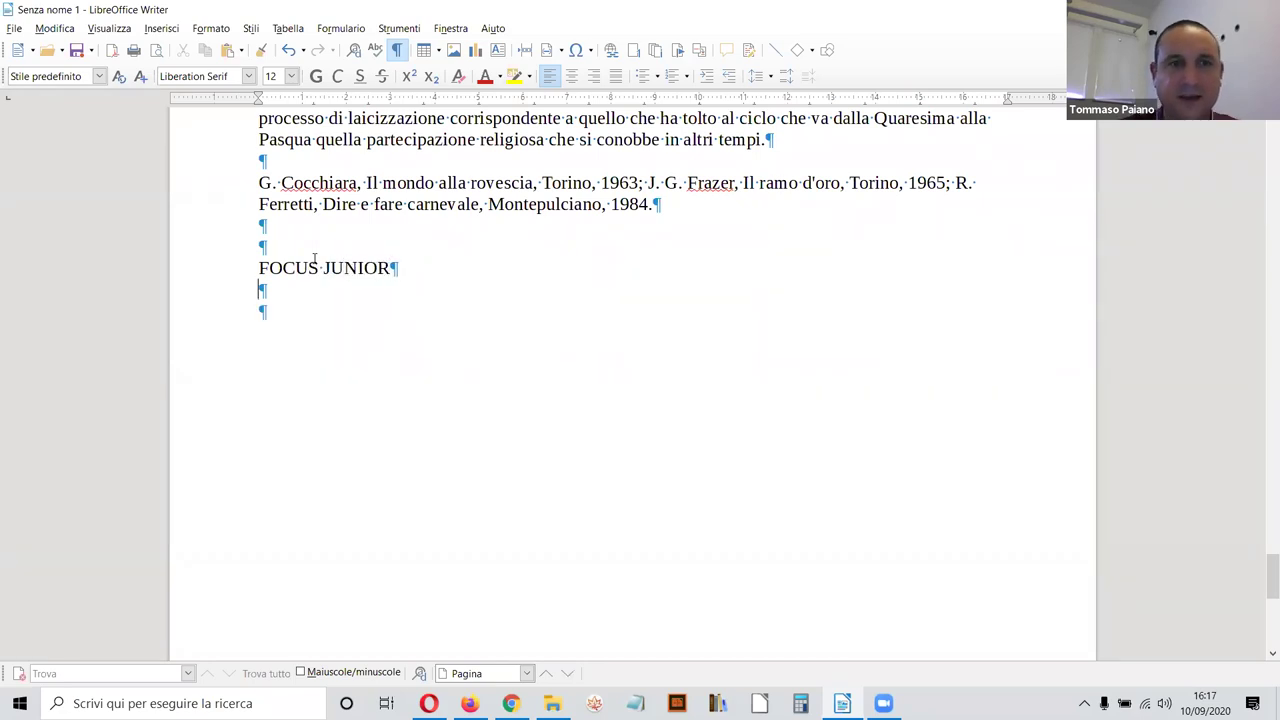
Step: Add blank lines below the FOCUS JUNIOR heading and paste the copied article there as unformatted text
key("Return")
key("Return")
key("Return")
left_click(280, 318)
right_click(281, 313)
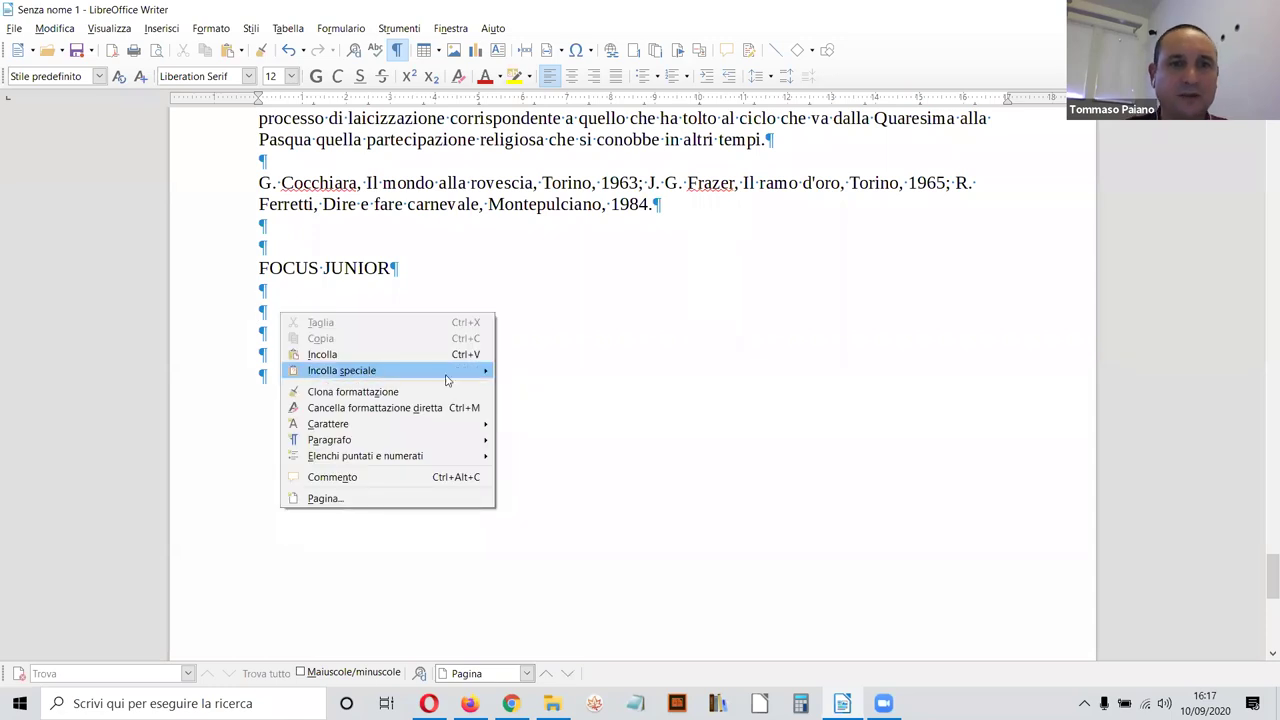
mouse_move(447, 375)
left_click(535, 367)
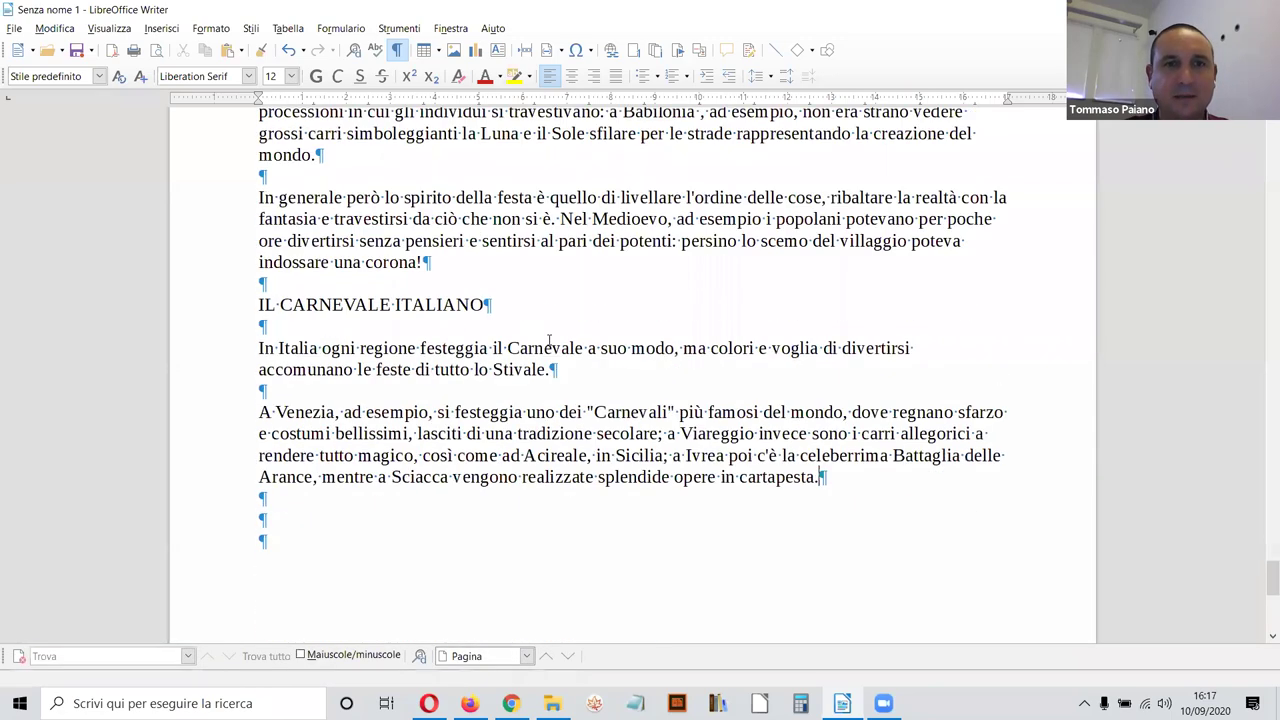
Step: Go back to the start of the pasted article and make the FOCUS JUNIOR heading bold
scroll(549, 341, "up", 10)
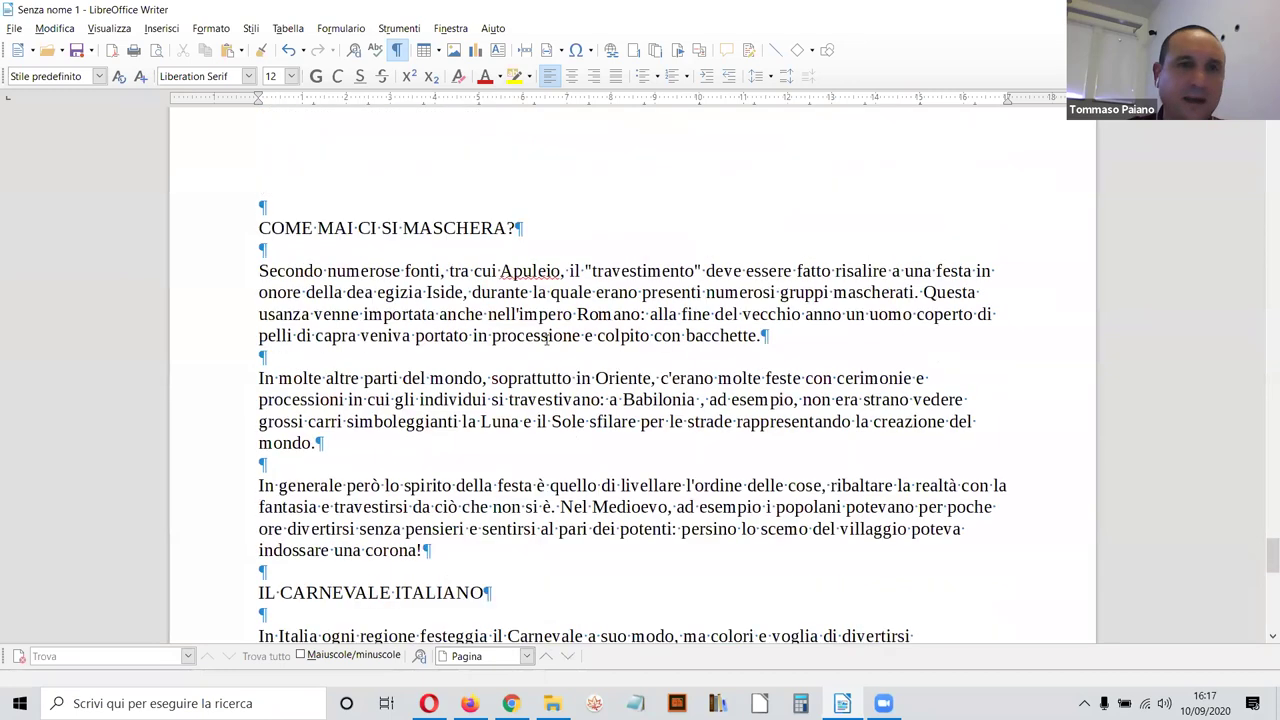
scroll(545, 333, "up", 18)
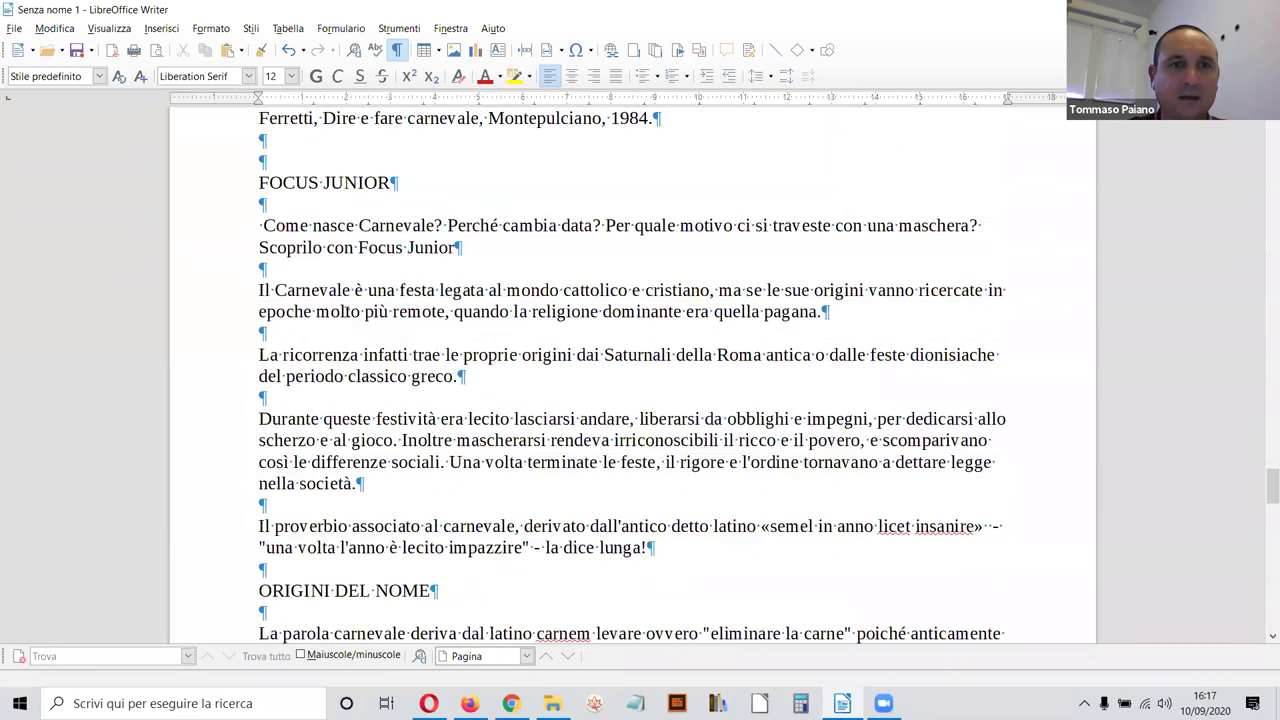
scroll(297, 113, "up", 7)
scroll(566, 415, "down", 5)
key("shift+Left")
key("shift+Left")
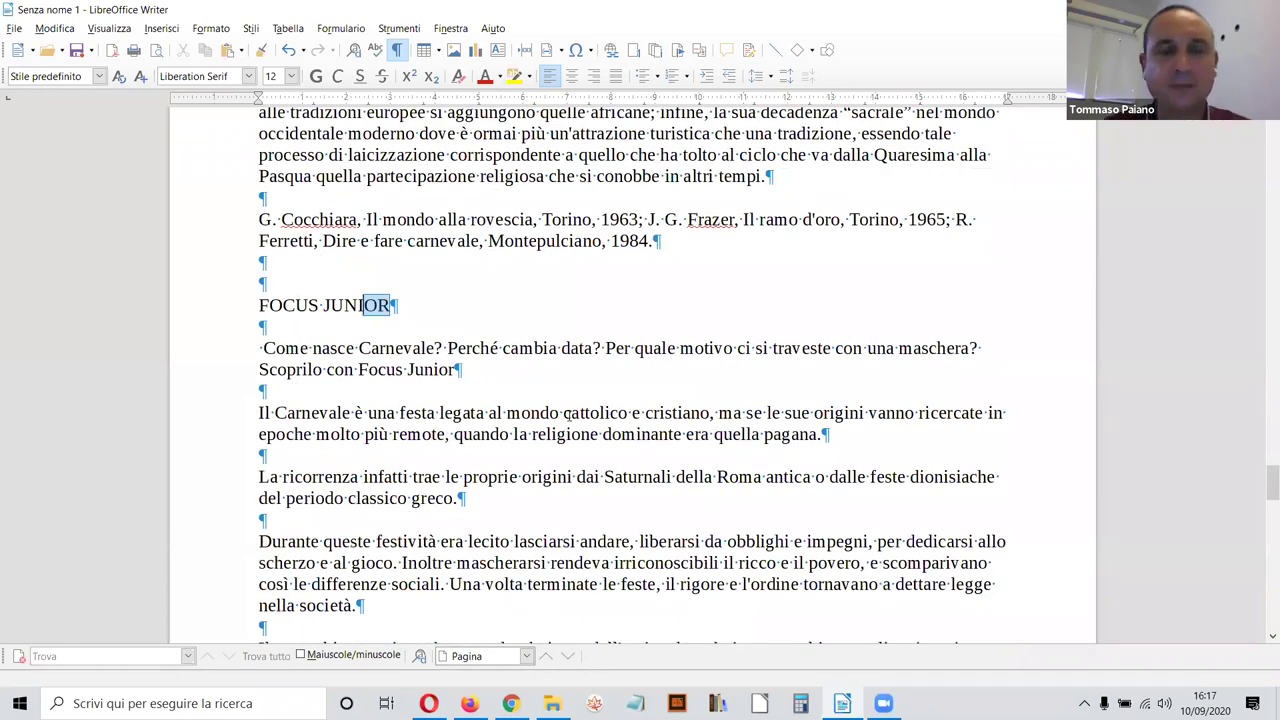
key("shift+Home")
key("ctrl+b")
left_click(564, 412)
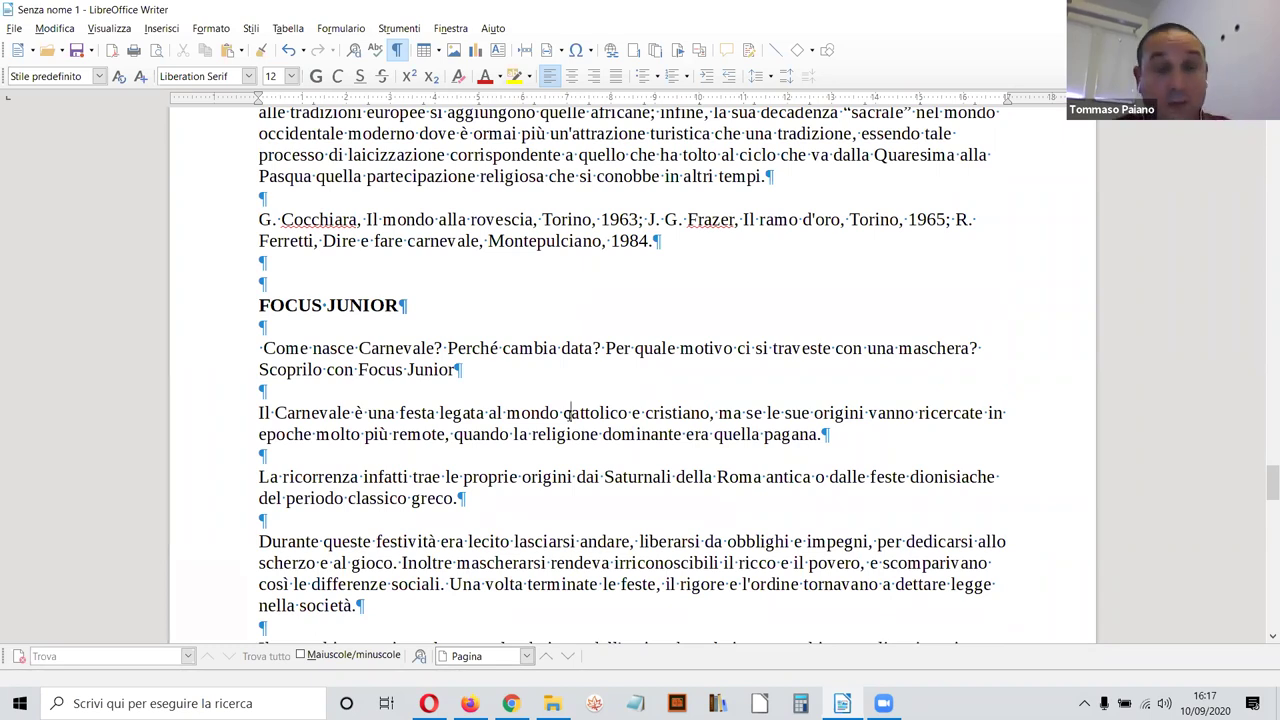
left_click(535, 370)
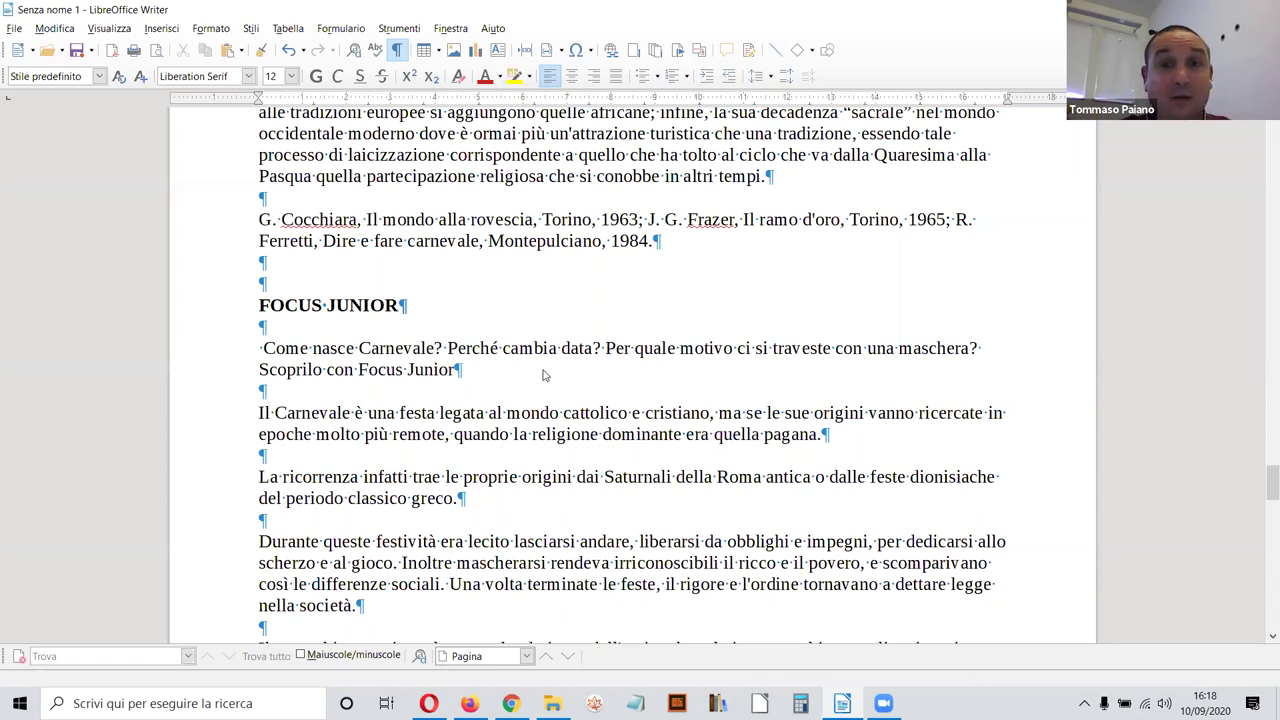
key("alt+Tab")
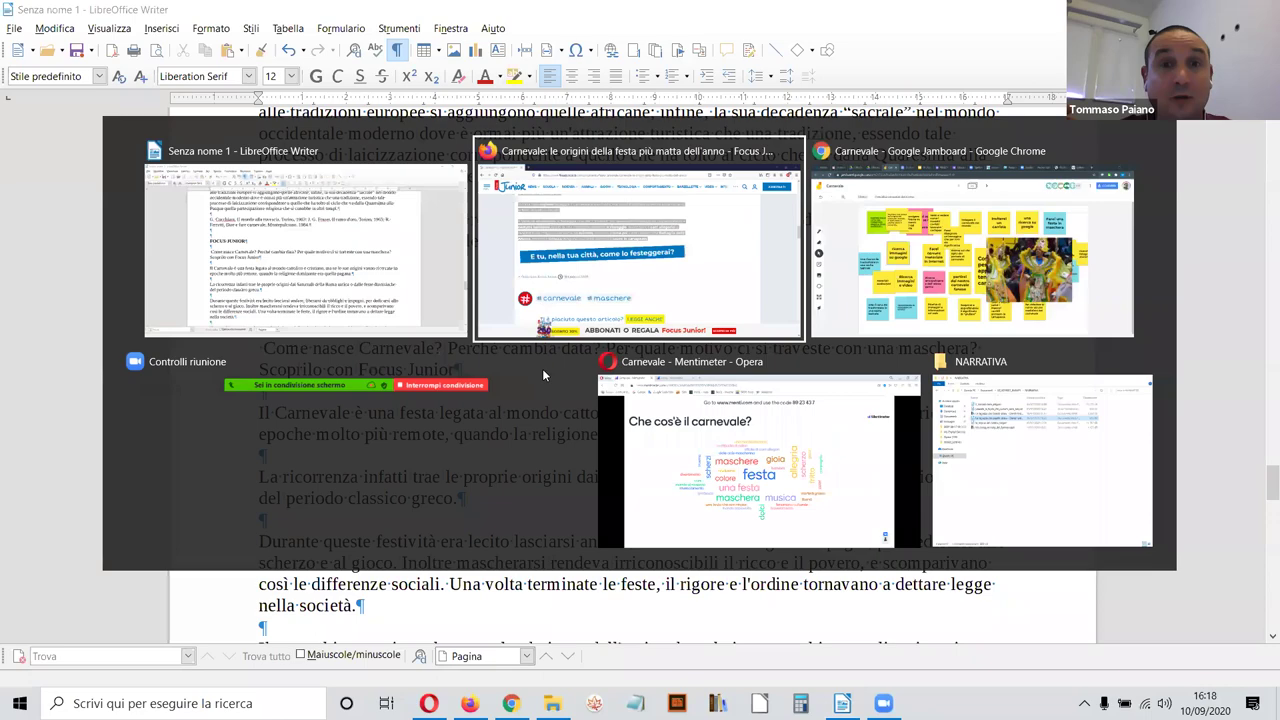
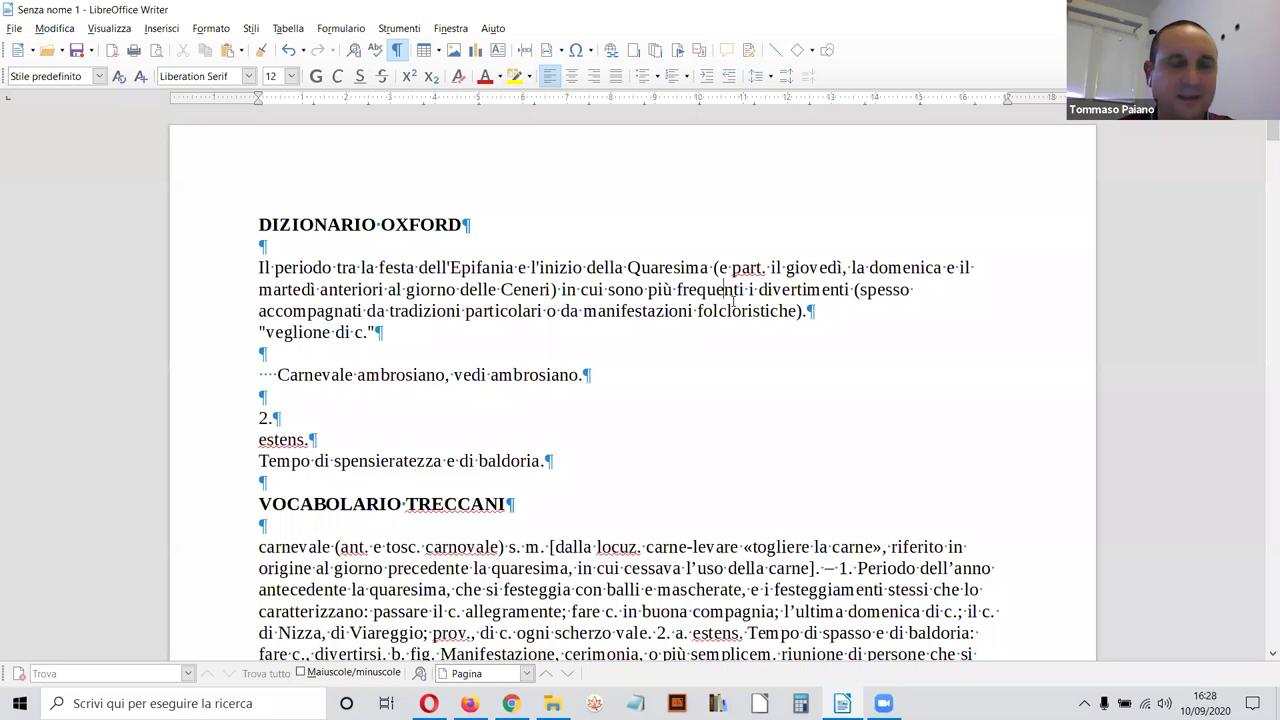
Step: Insert the bold title "Carnevale" above the DIZIONARIO OXFORD heading, followed by two blank lines
left_click(664, 311)
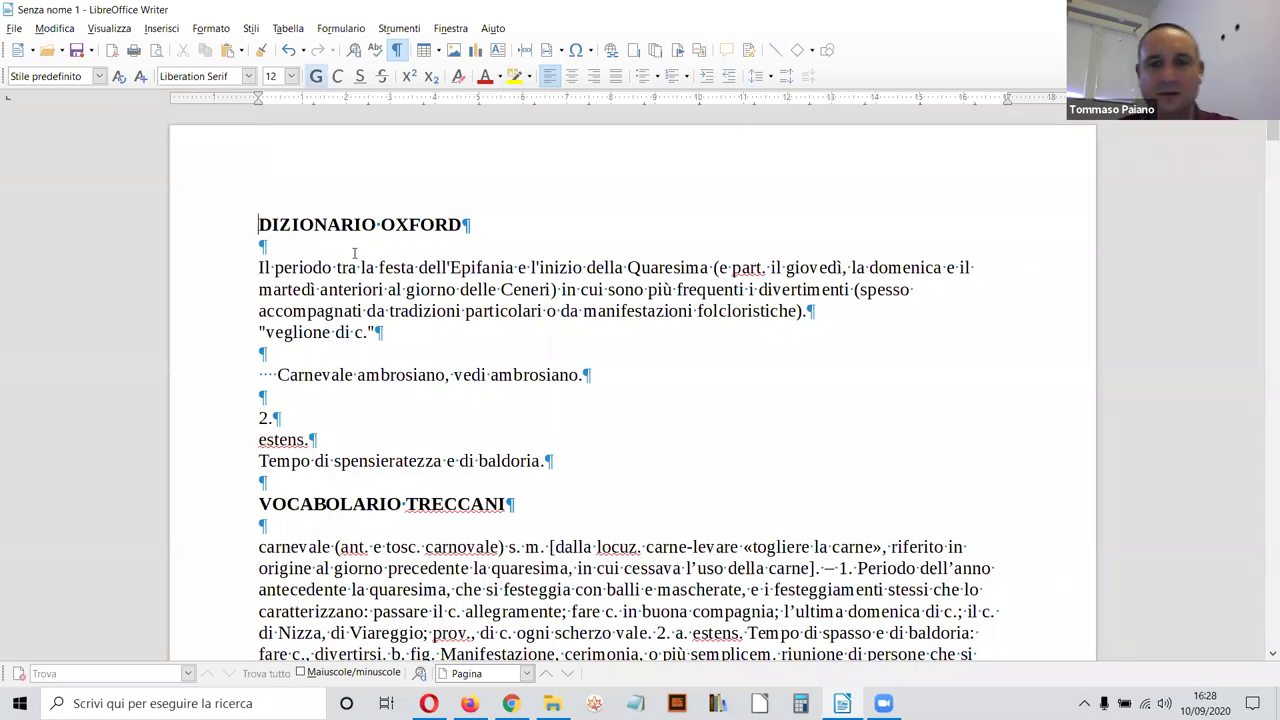
key("Return")
key("Return")
type("carnevale")
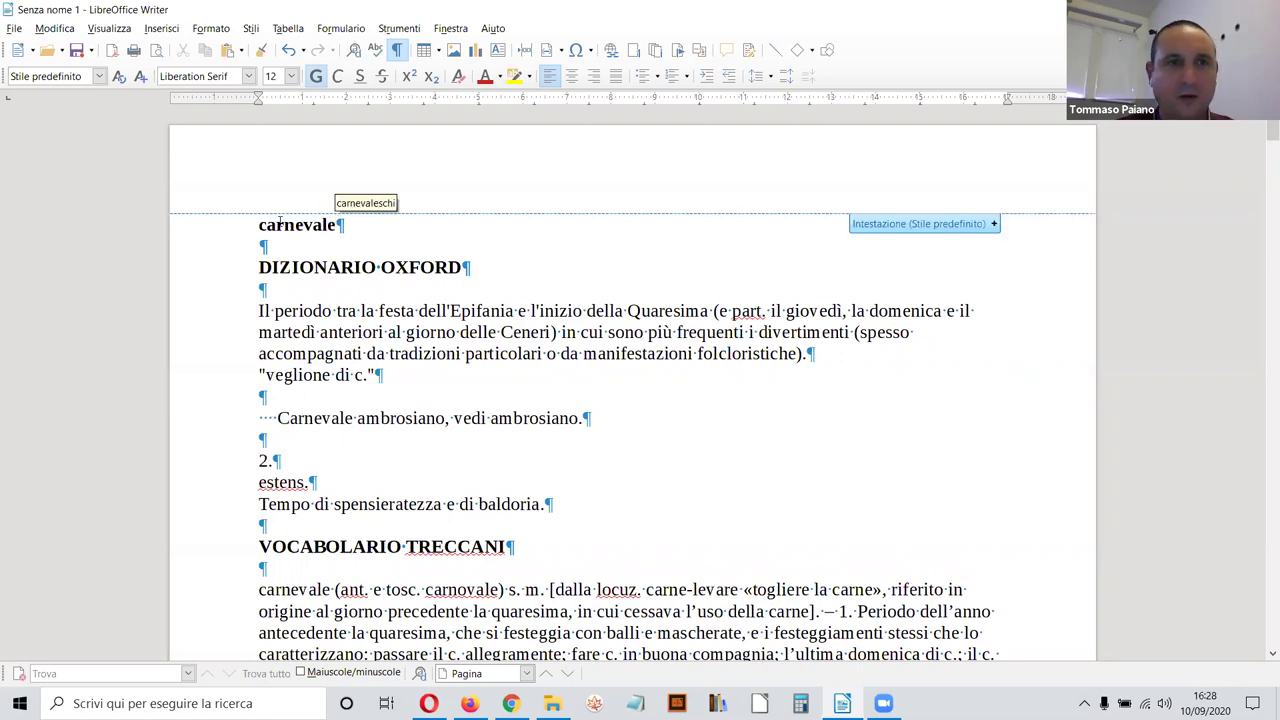
key("Home")
key("Delete")
type("C")
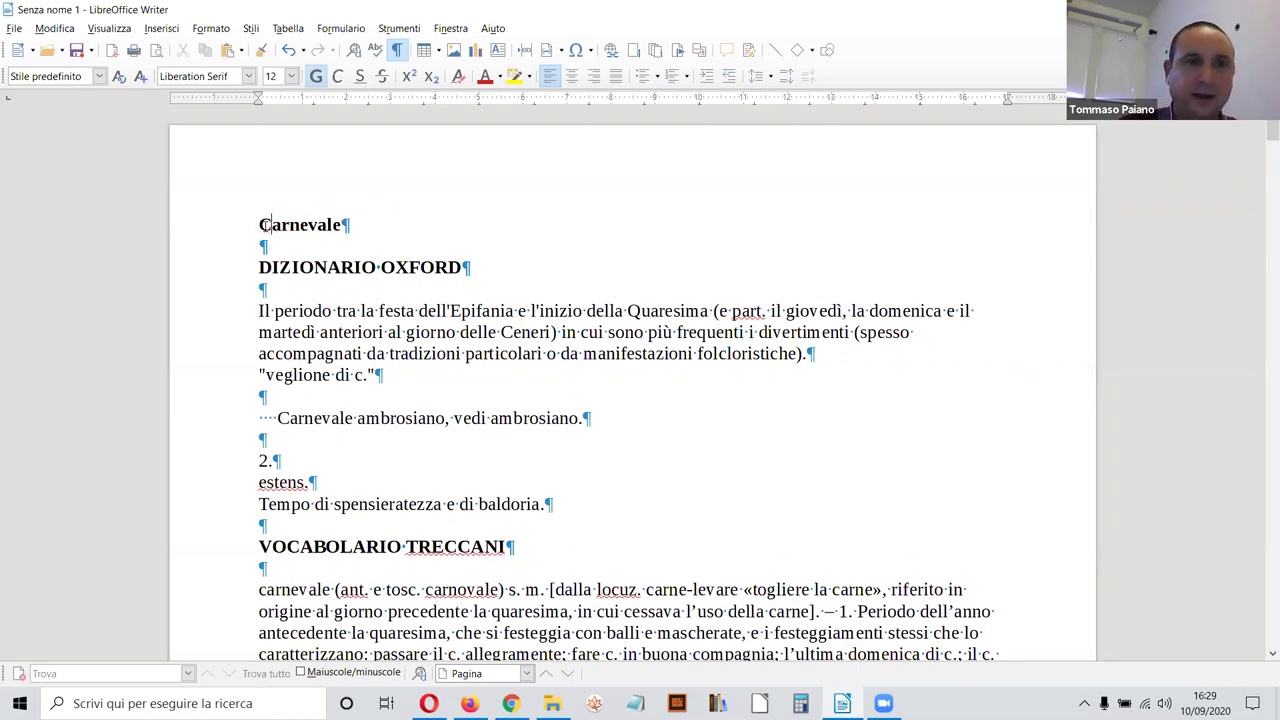
left_click(514, 241)
key("Return")
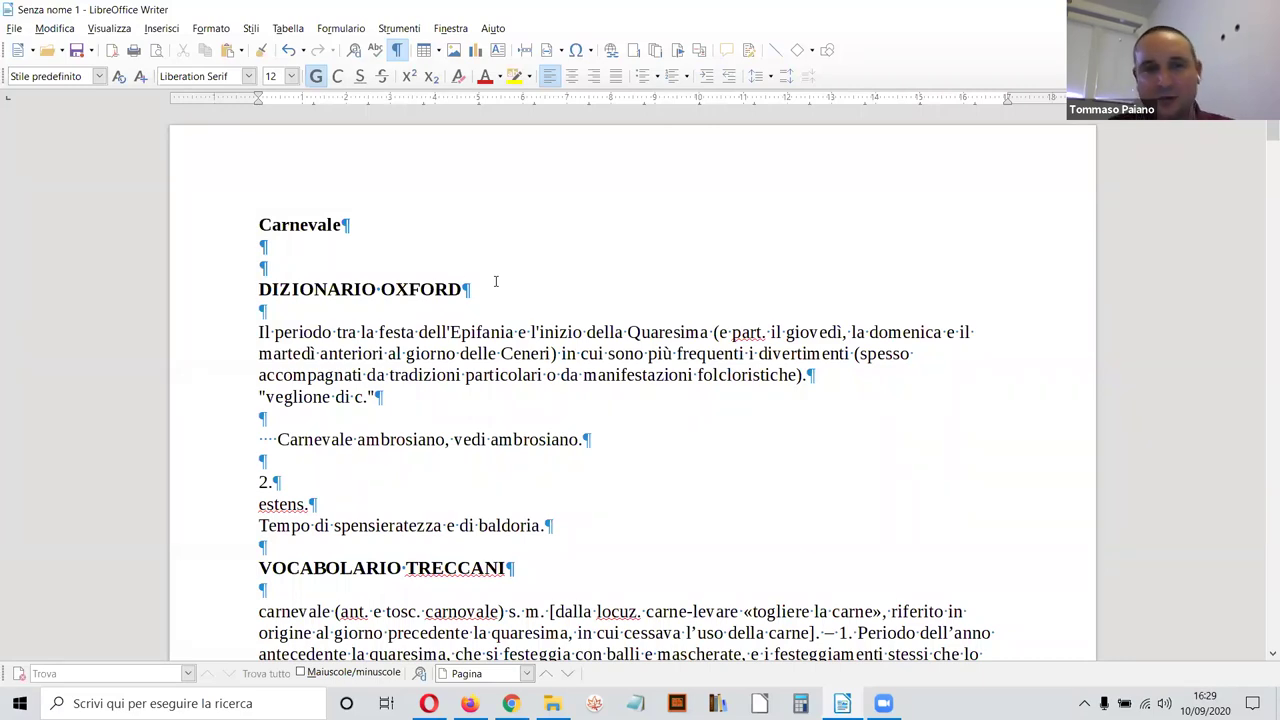
key("Down")
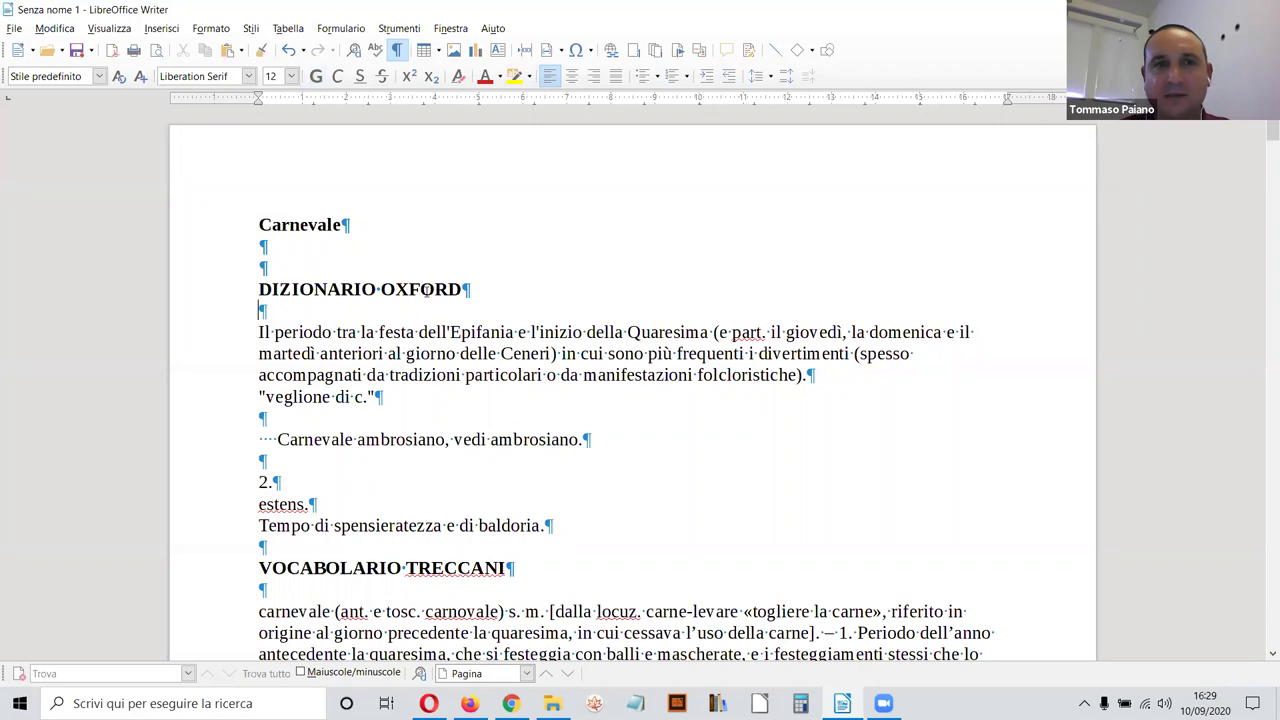
Step: Insert the bold line "5 w" above the Carnevale title, with blank lines between them
left_click(249, 221)
key("Return")
key("Return")
left_click(381, 228)
type("5 w")
key("Return")
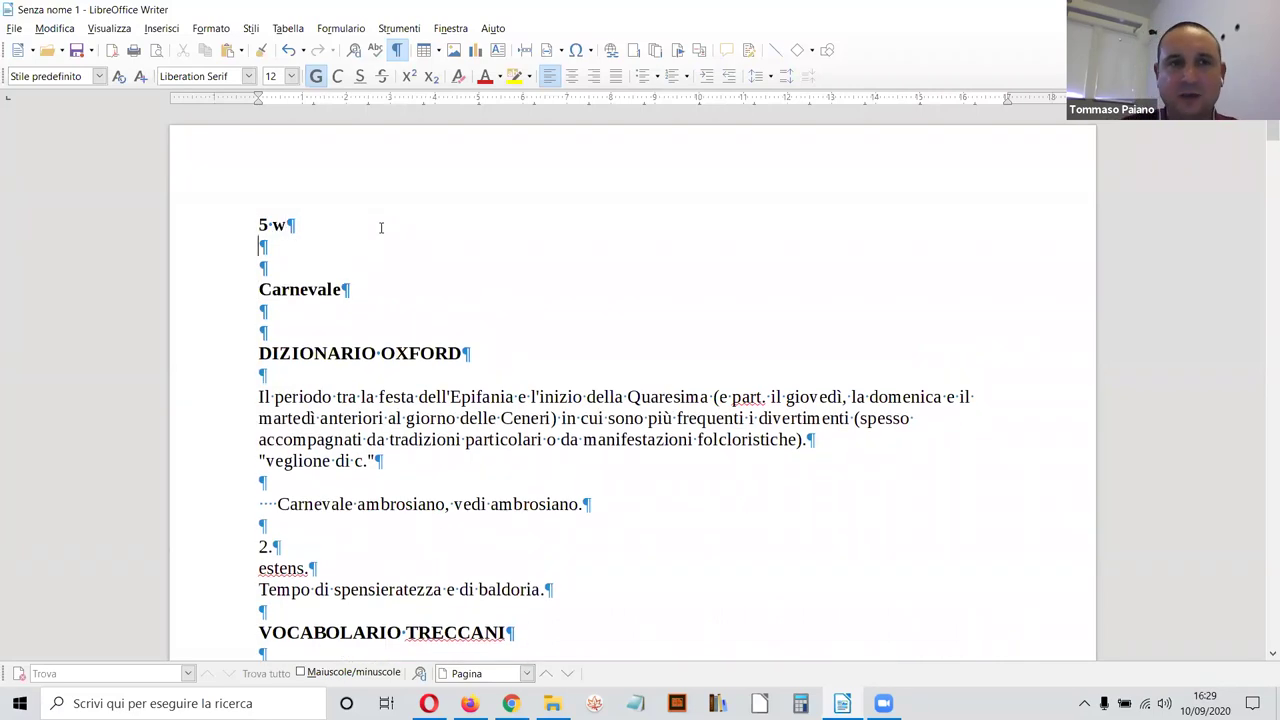
Step: List COSA, CHI and PERCH on separate lines below the "5 w" line
type("COSA")
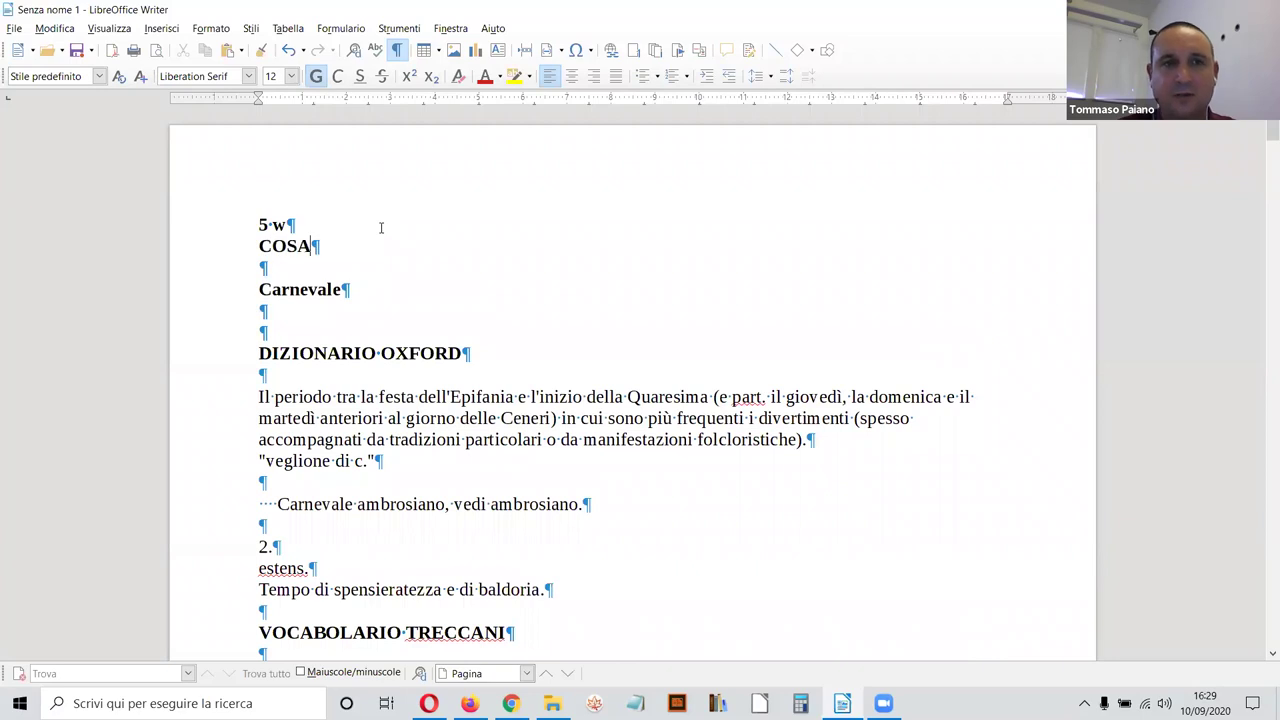
key("Return")
type("CHI")
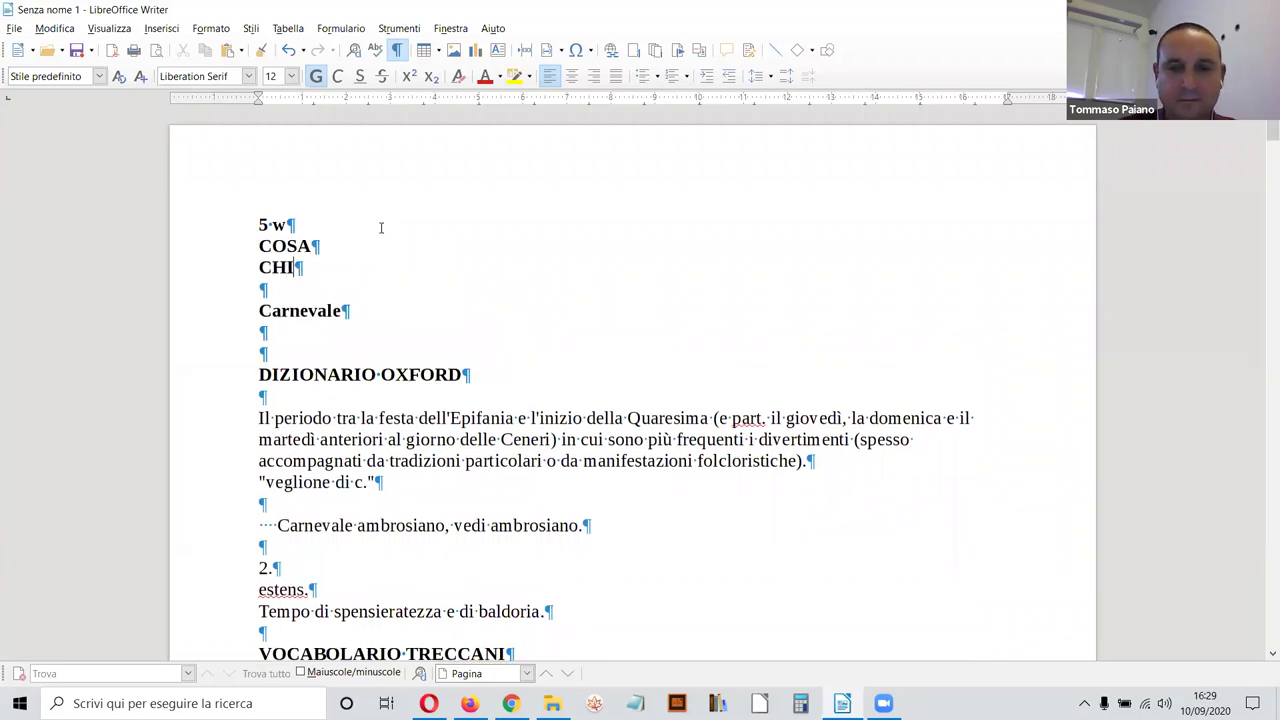
key("Return")
type("CO")
key("BackSpace")
key("BackSpace")
type("PERCH")
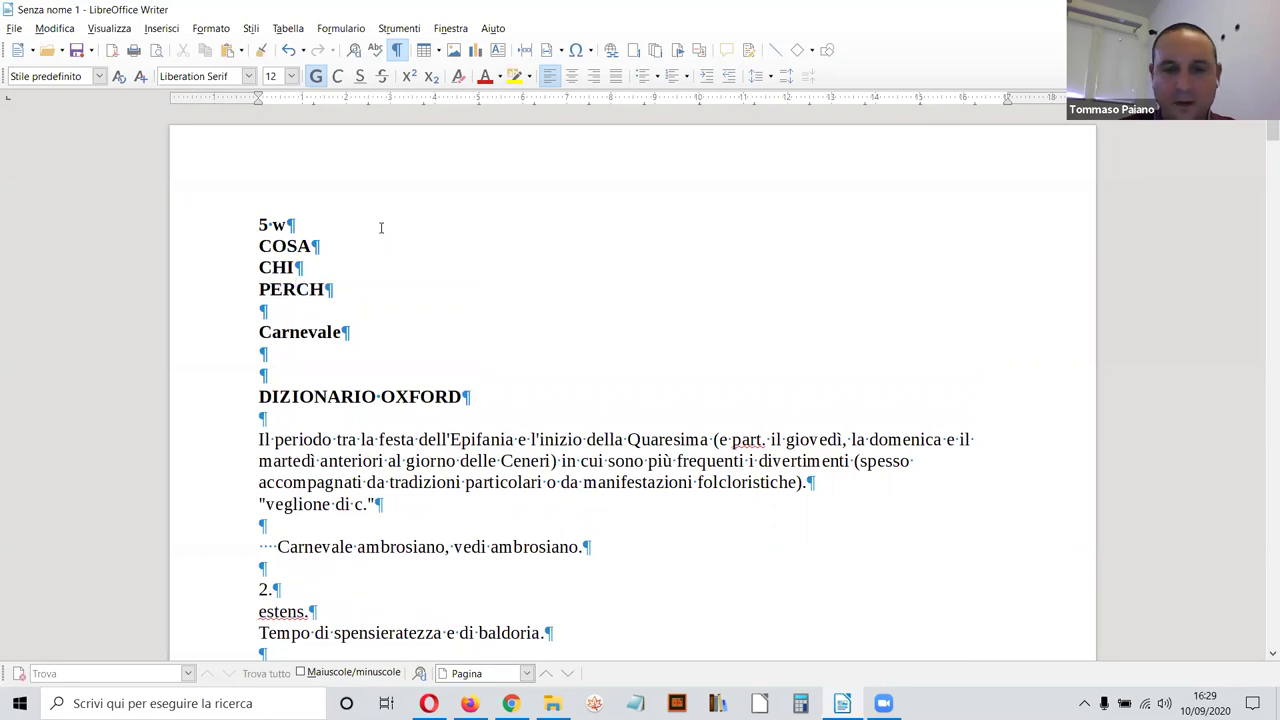
type("È")
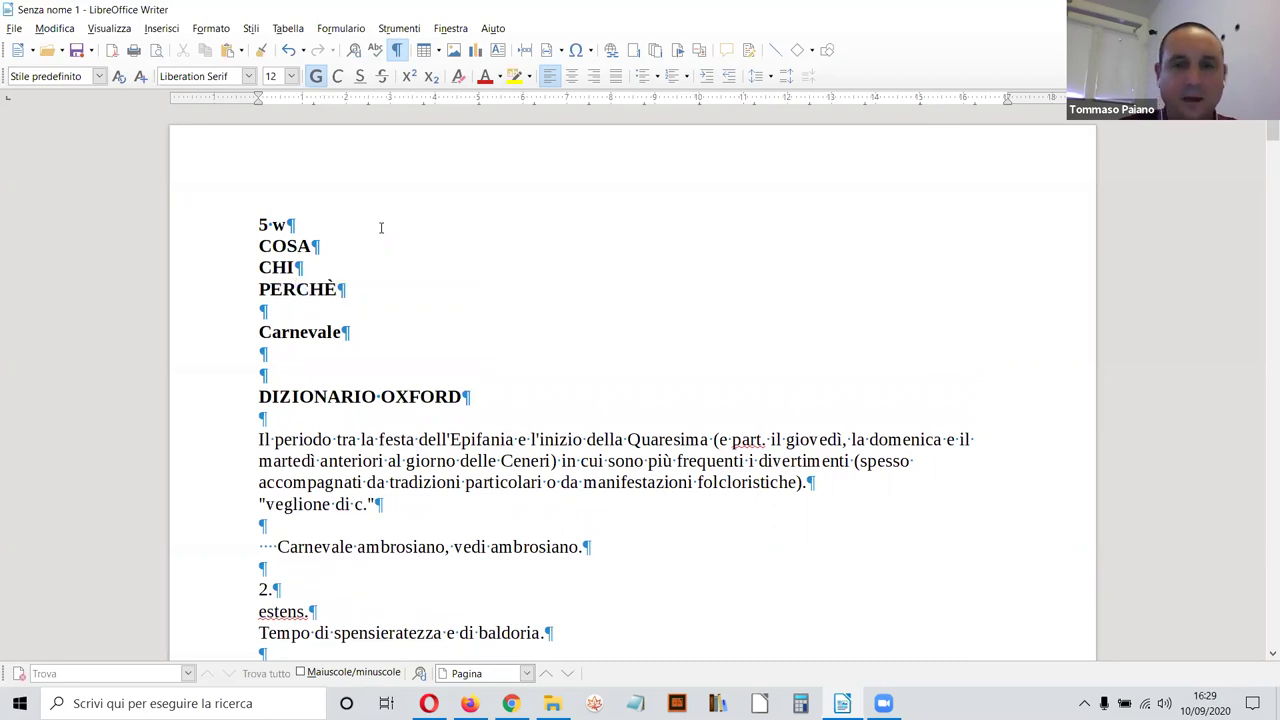
key("BackSpace")
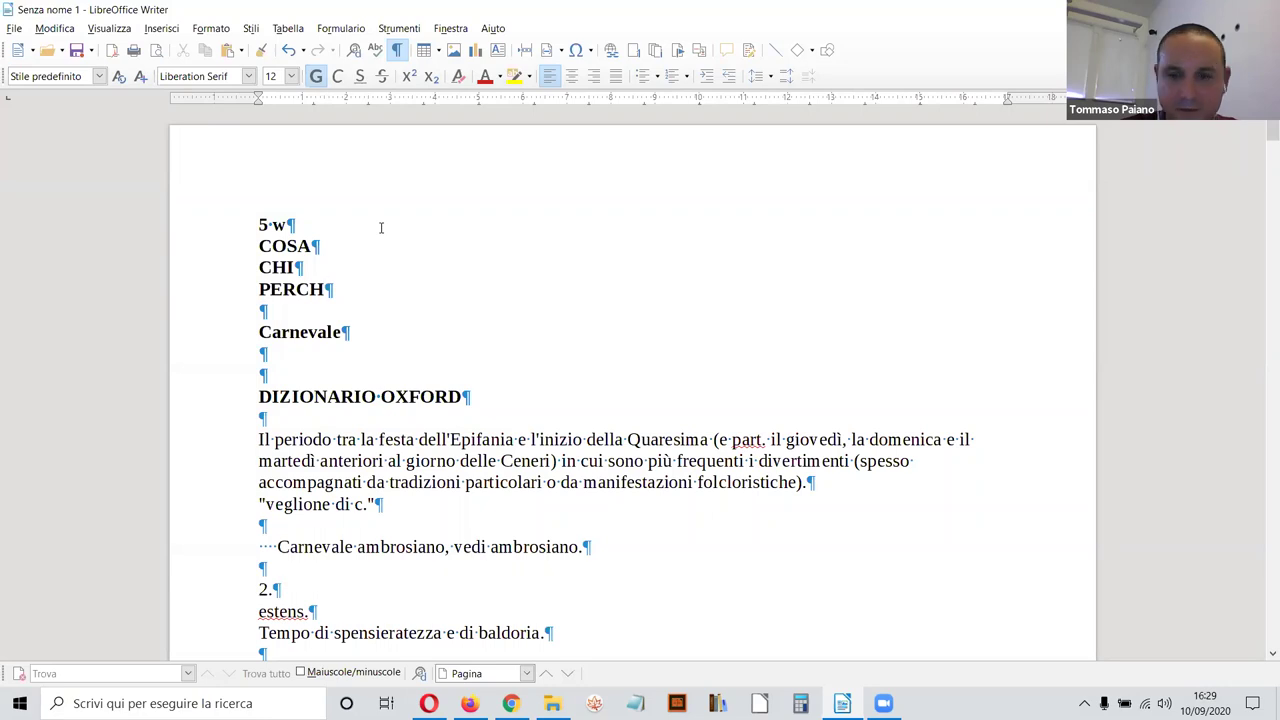
Step: Complete the 5 w list by finishing the word PERCHÈ and adding the lines DOVE and QUANDO beneath it
type("È")
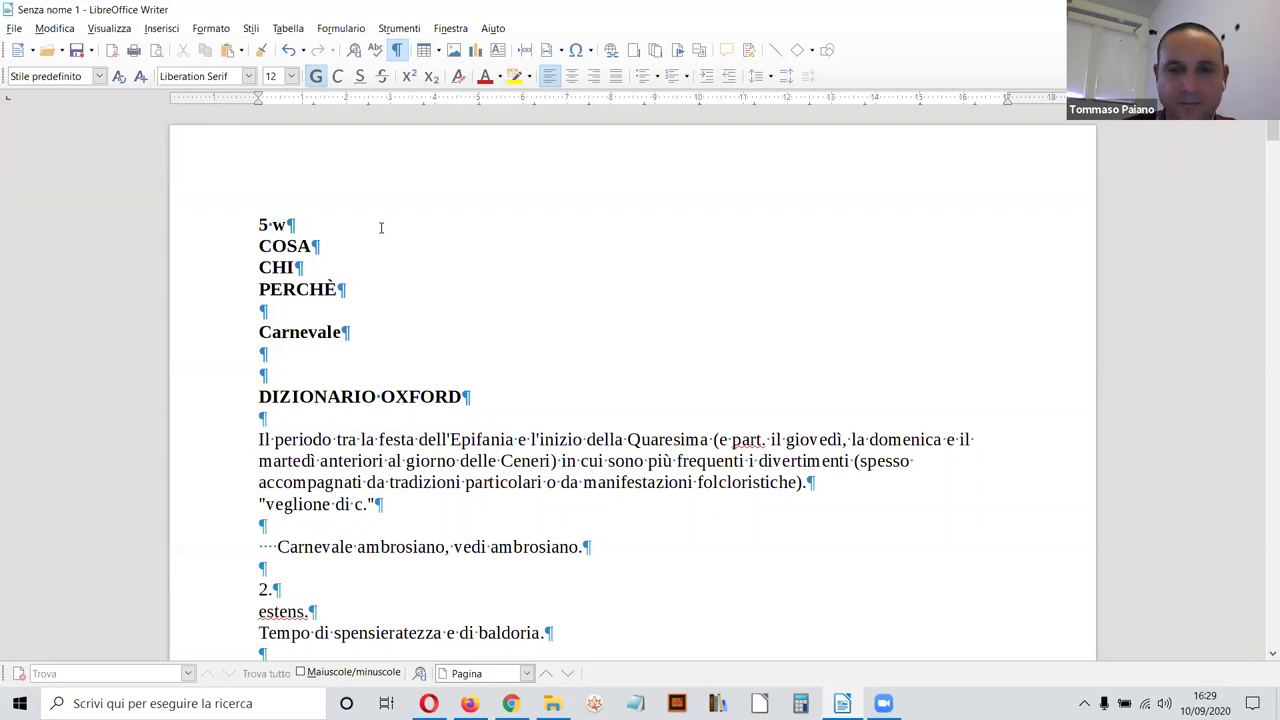
key("Return")
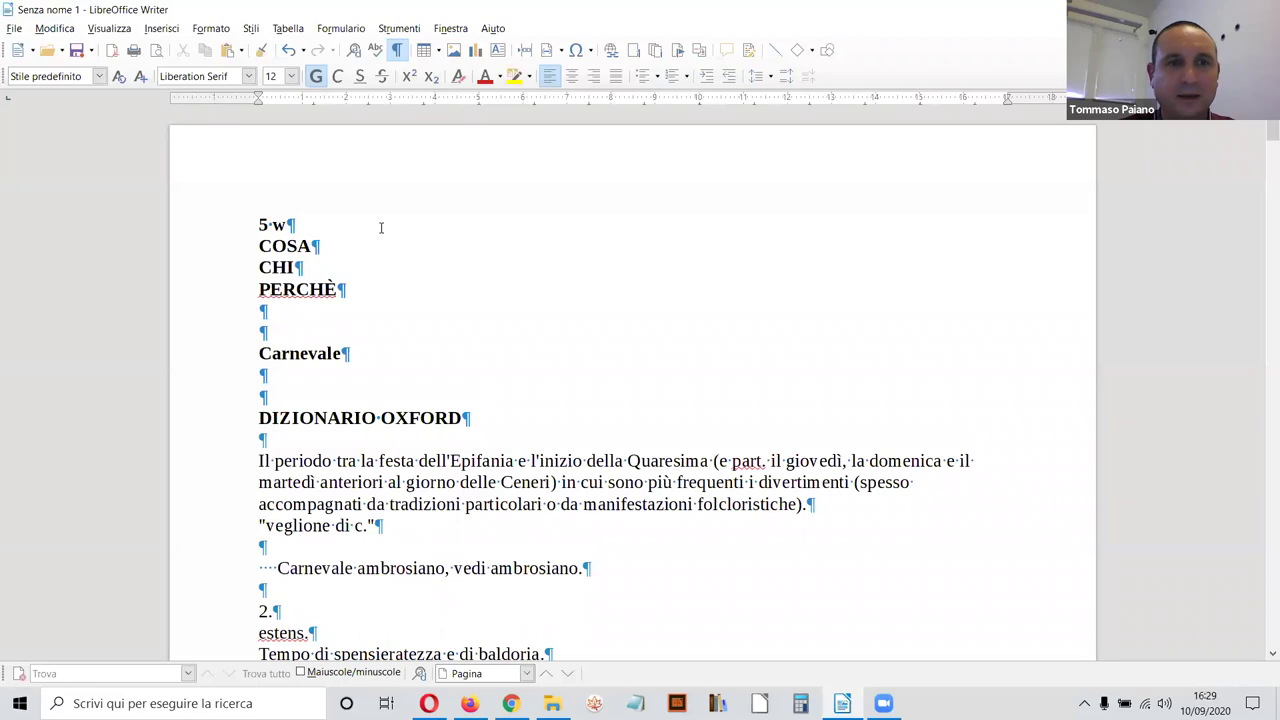
type("DOVE")
key("Return")
type("QUANDO")
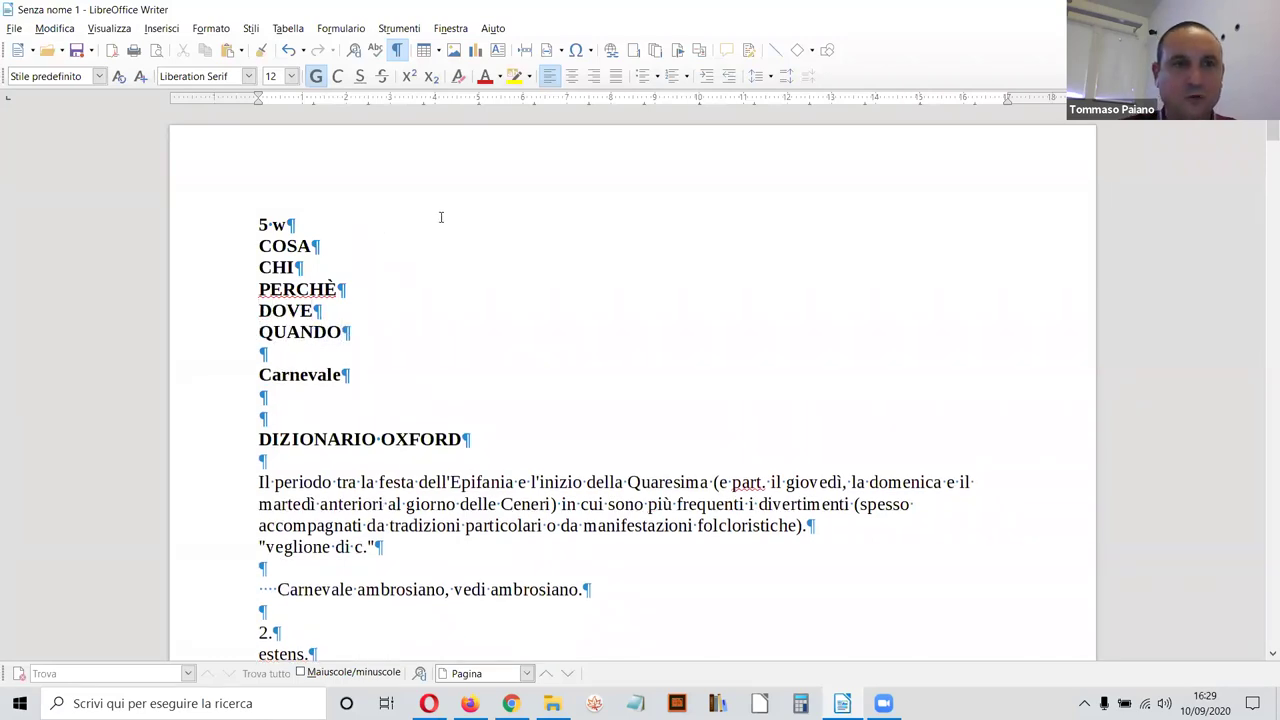
Step: Colour the word COSA dark red and the word CHI blue in the 5 w list
double_click(290, 245)
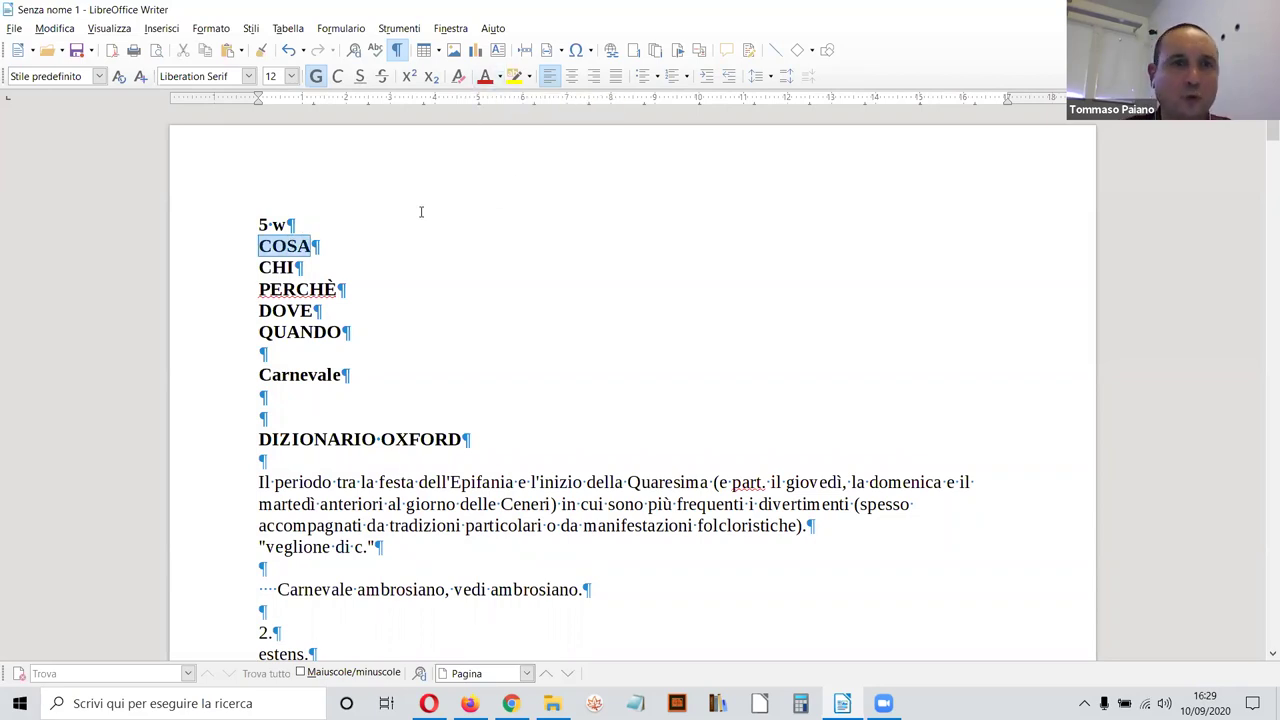
left_click(361, 247)
double_click(293, 245)
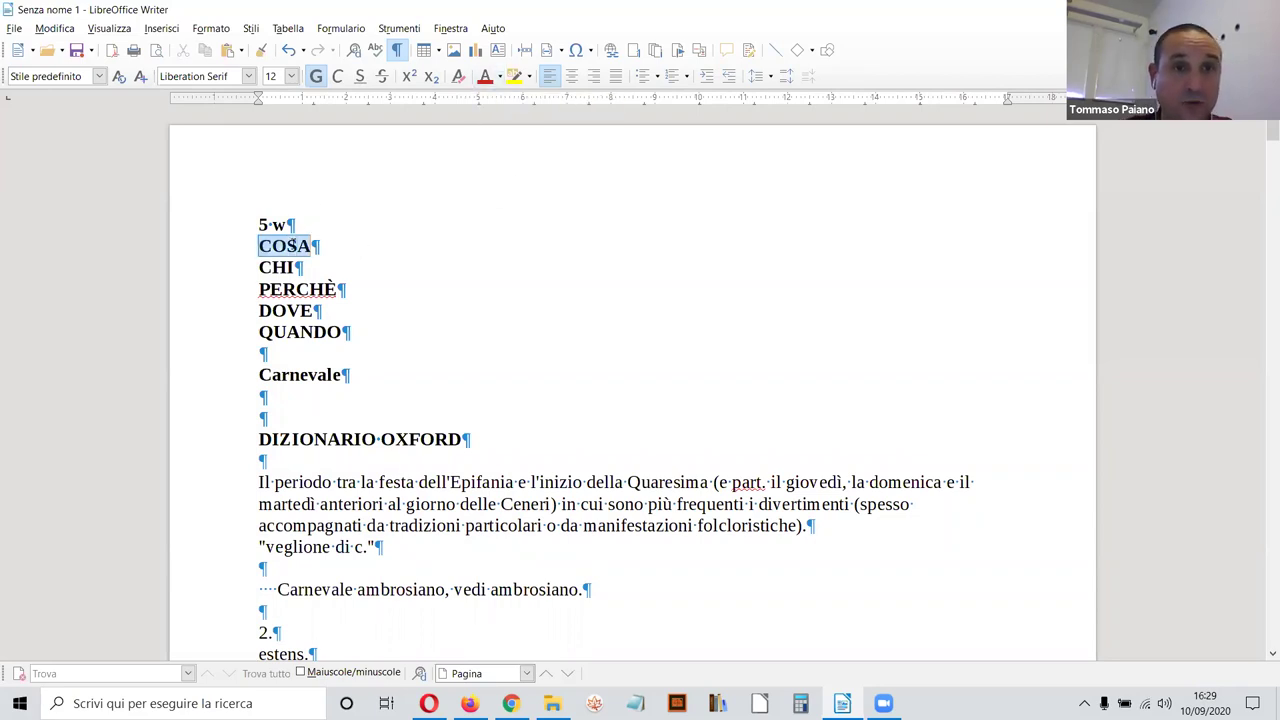
left_click(485, 80)
double_click(276, 266)
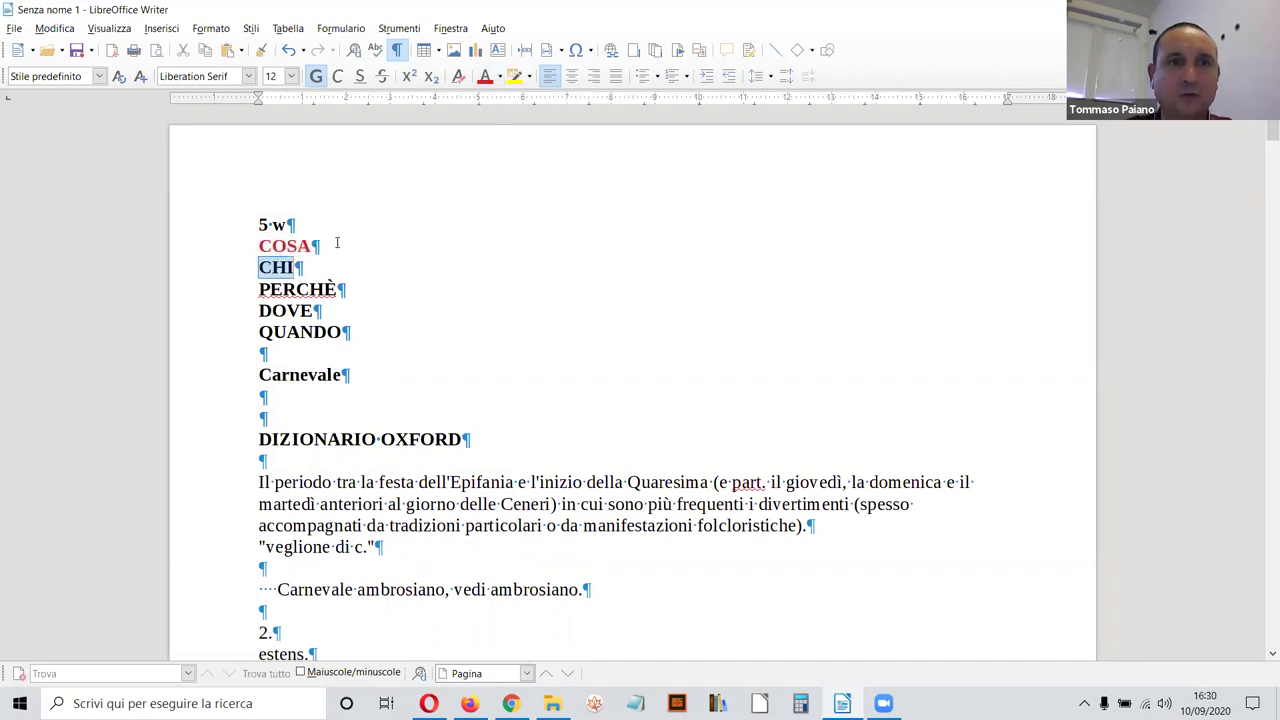
left_click(500, 79)
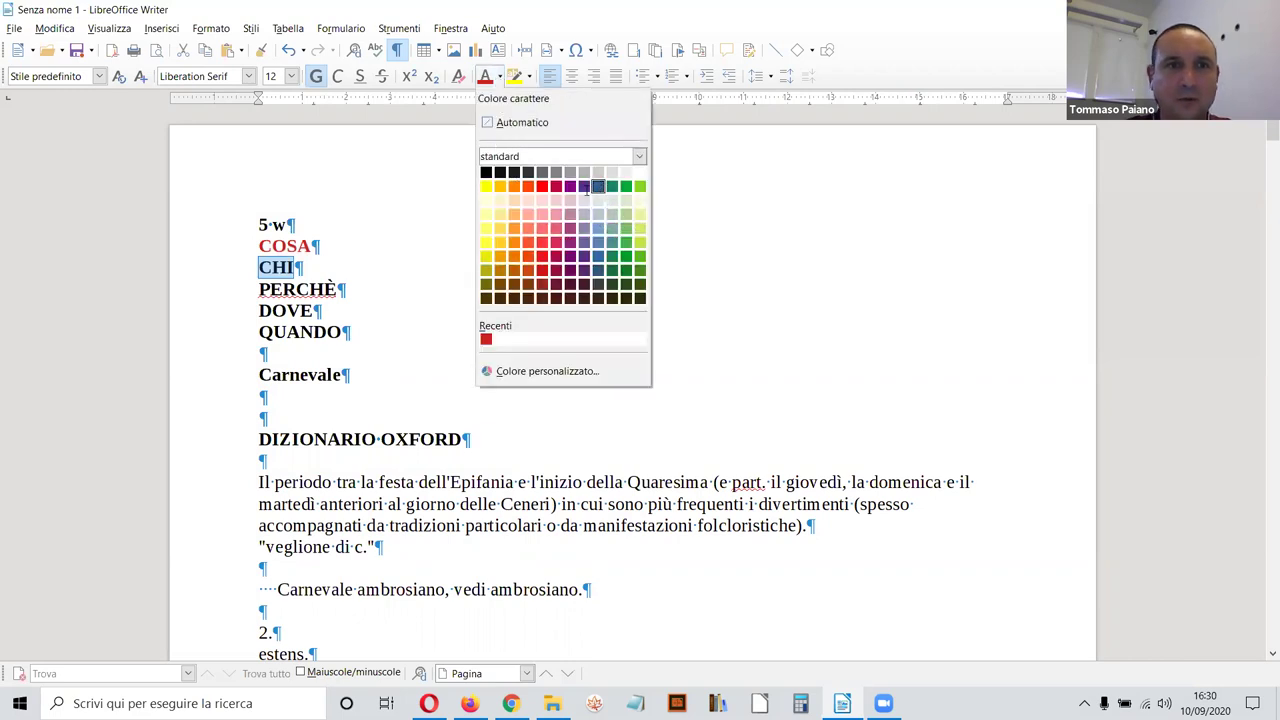
left_click(598, 186)
Step: Colour the word PERCHÈ yellow and the word DOVE green in the 5 w list
double_click(324, 286)
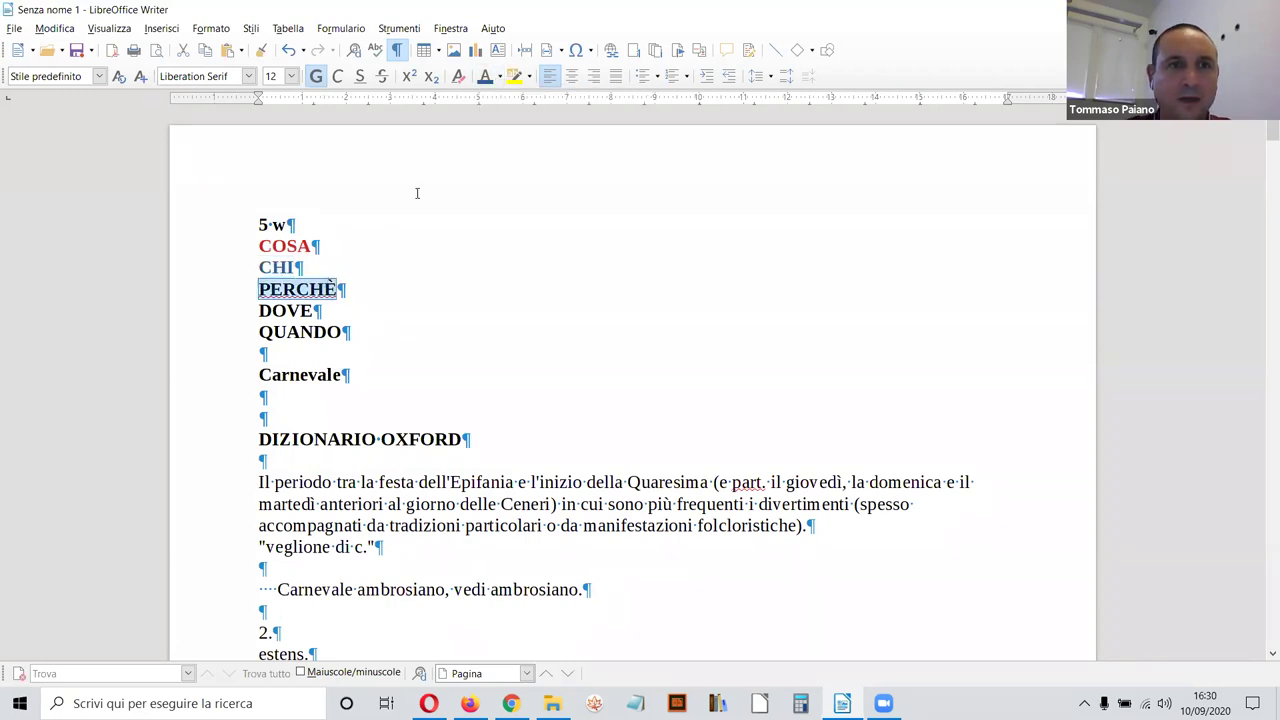
left_click(500, 78)
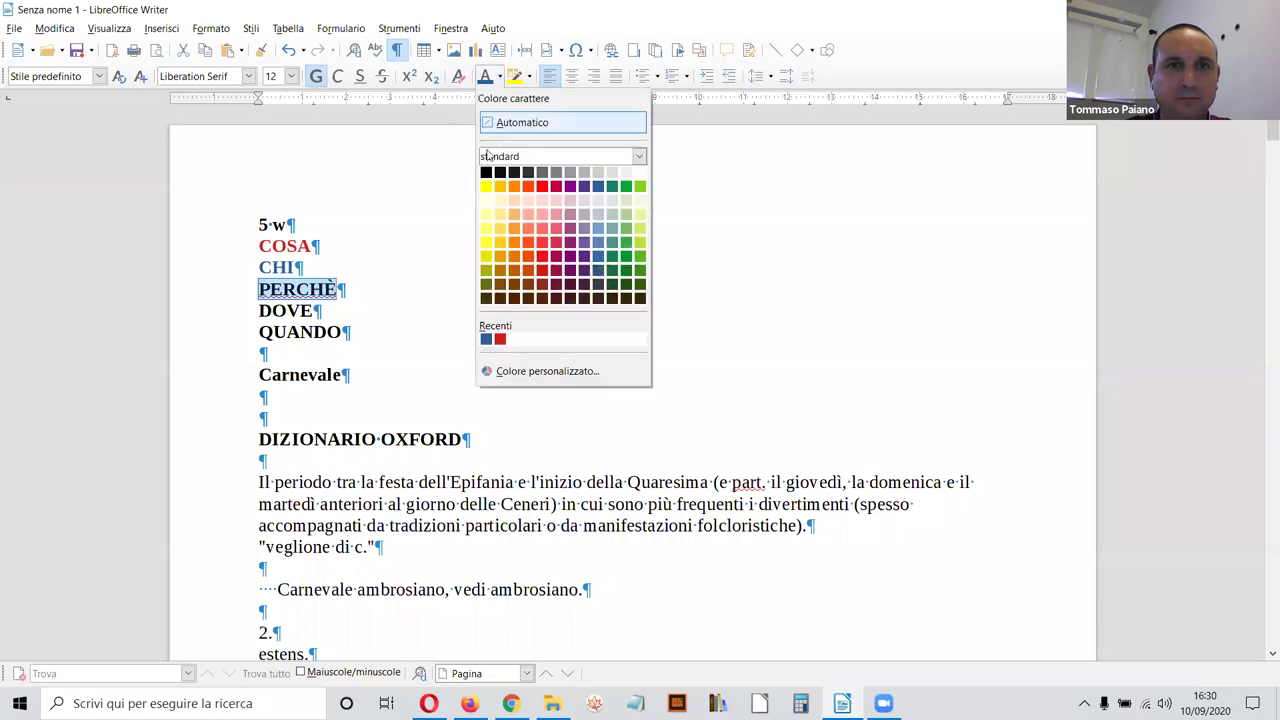
left_click(506, 196)
left_click(300, 311)
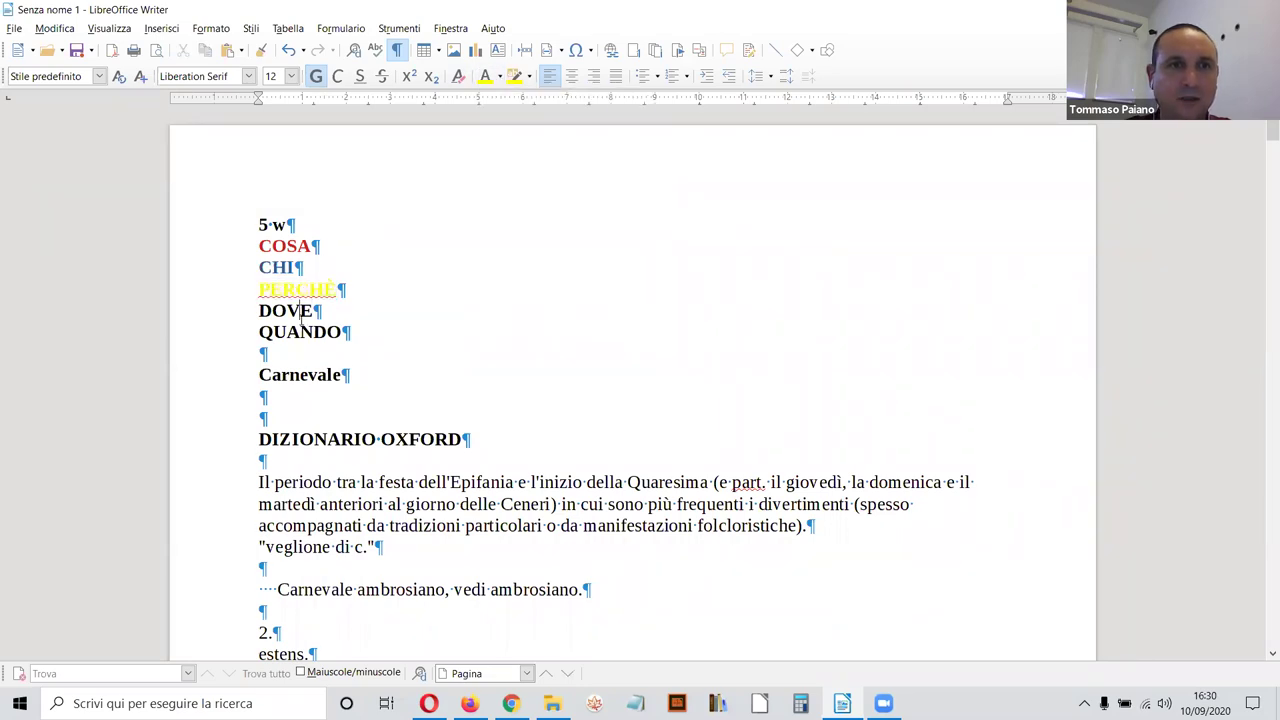
double_click(290, 311)
left_click(499, 77)
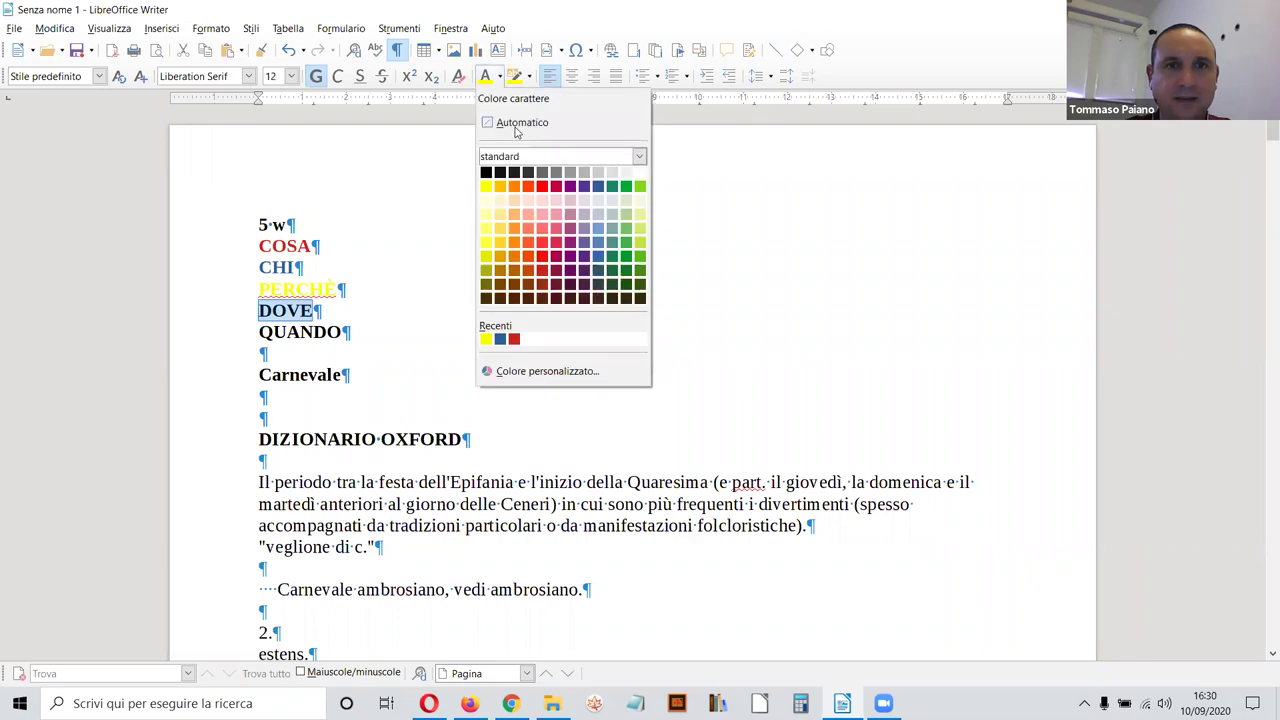
left_click(626, 186)
Step: Colour the word QUANDO purple in the 5 w list
left_click(380, 330)
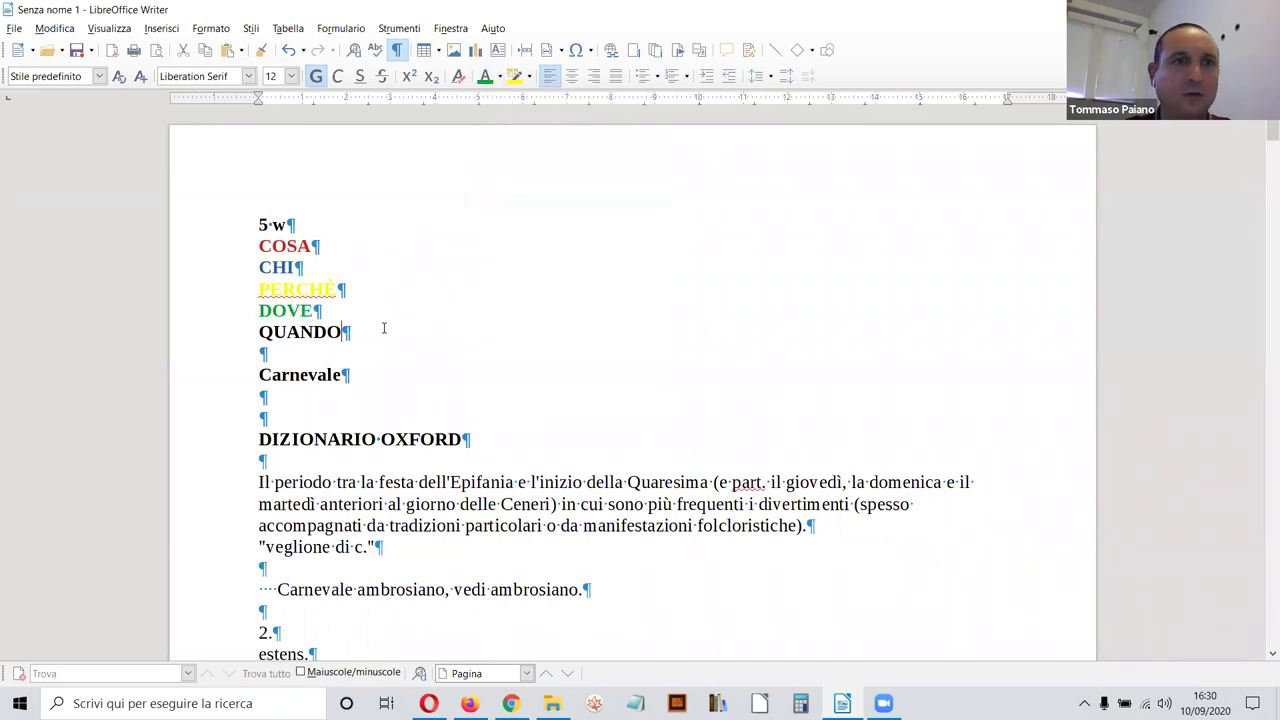
double_click(314, 331)
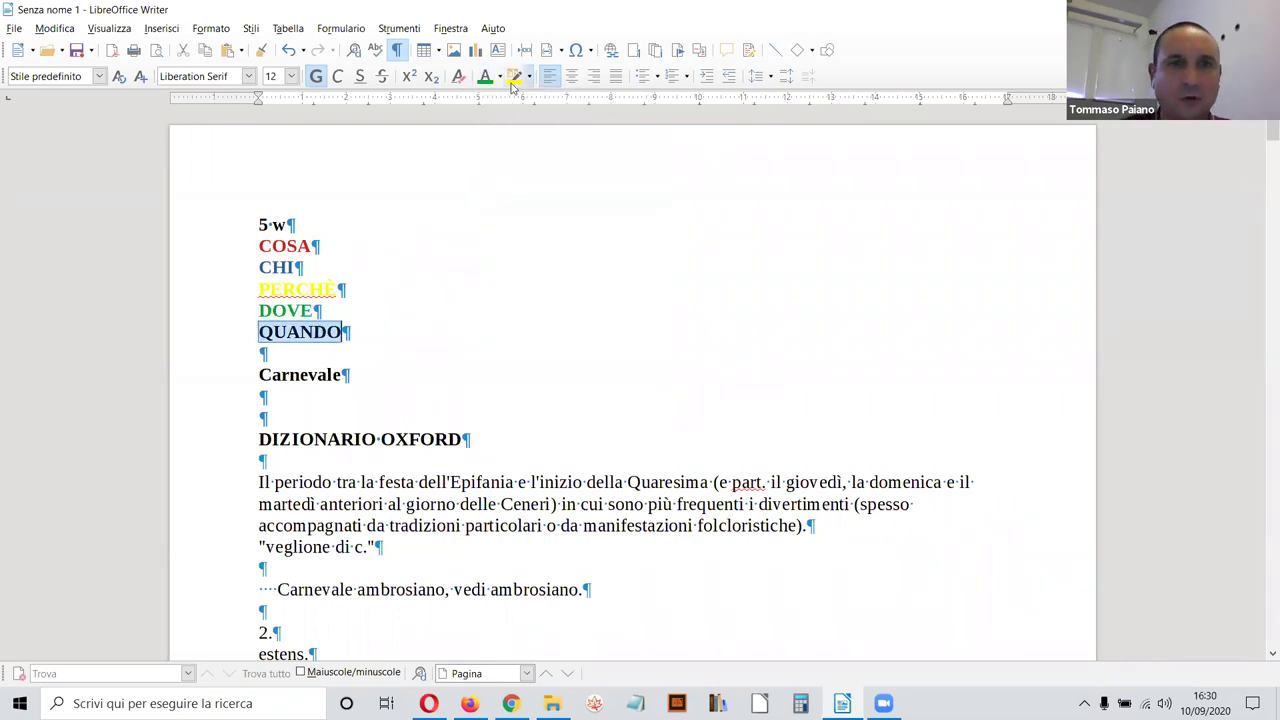
left_click(499, 77)
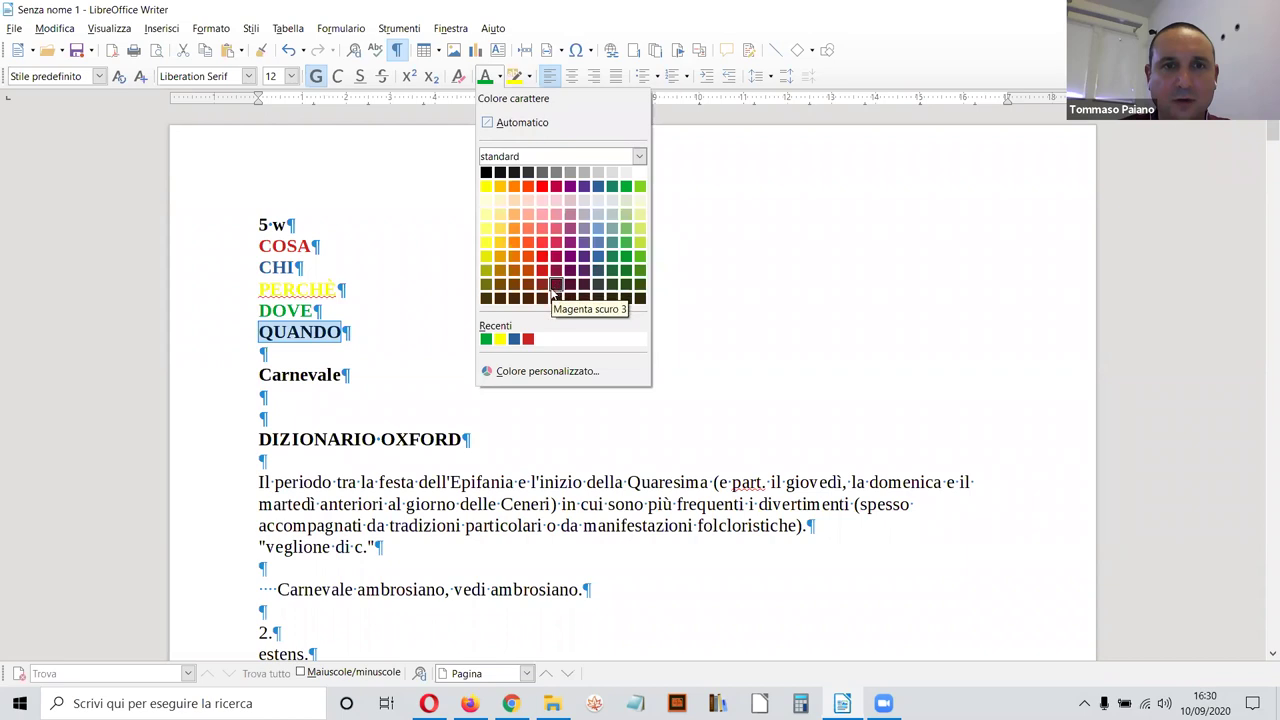
left_click(584, 258)
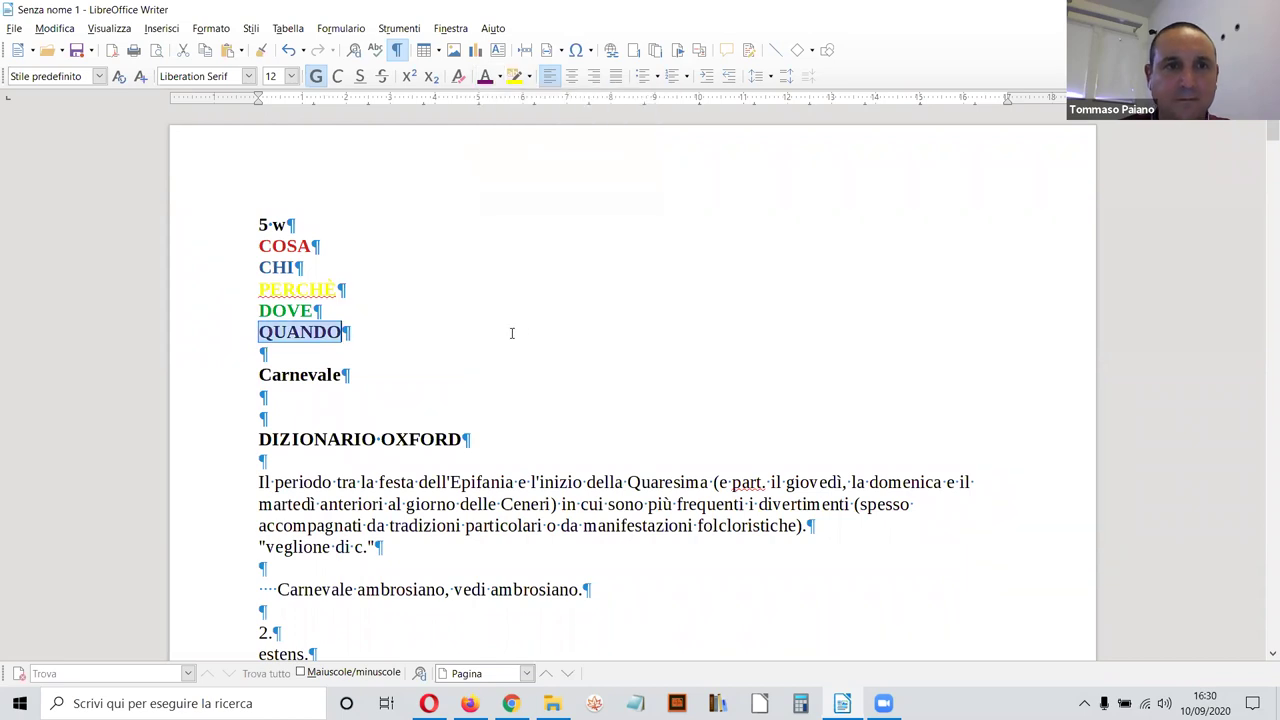
left_click(511, 333)
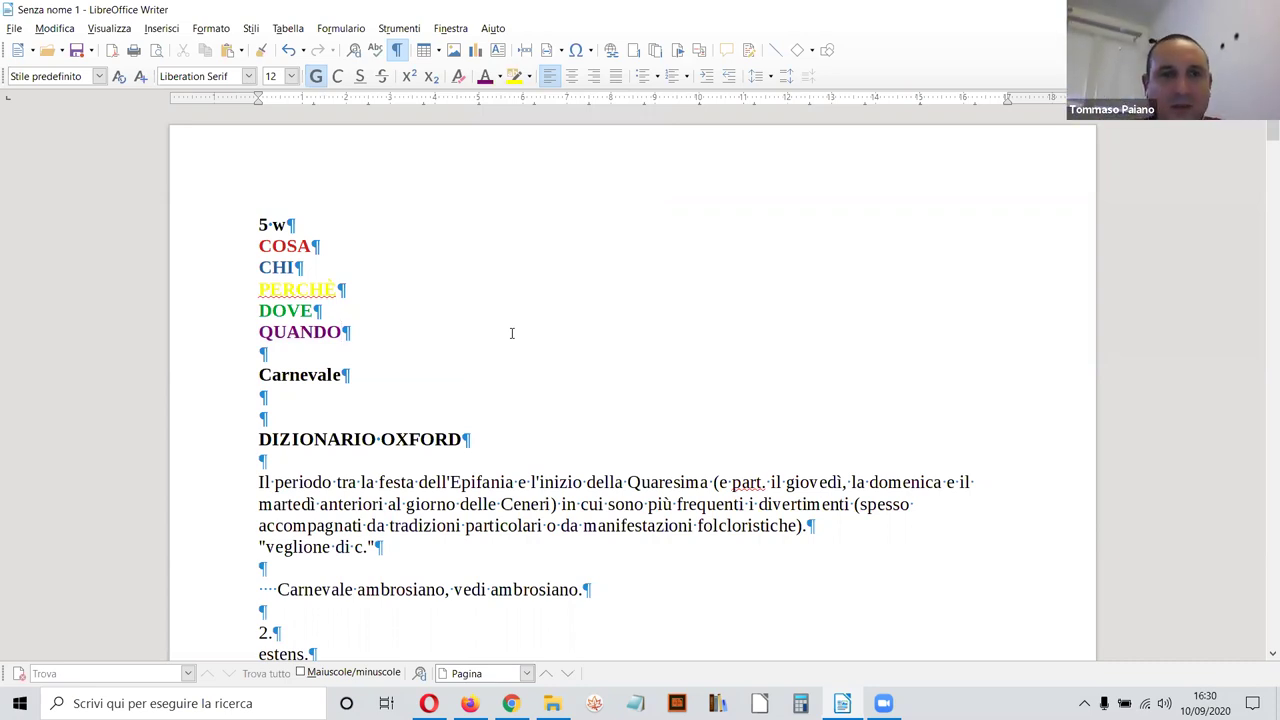
scroll(511, 333, "down", 1)
scroll(511, 333, "up", 1)
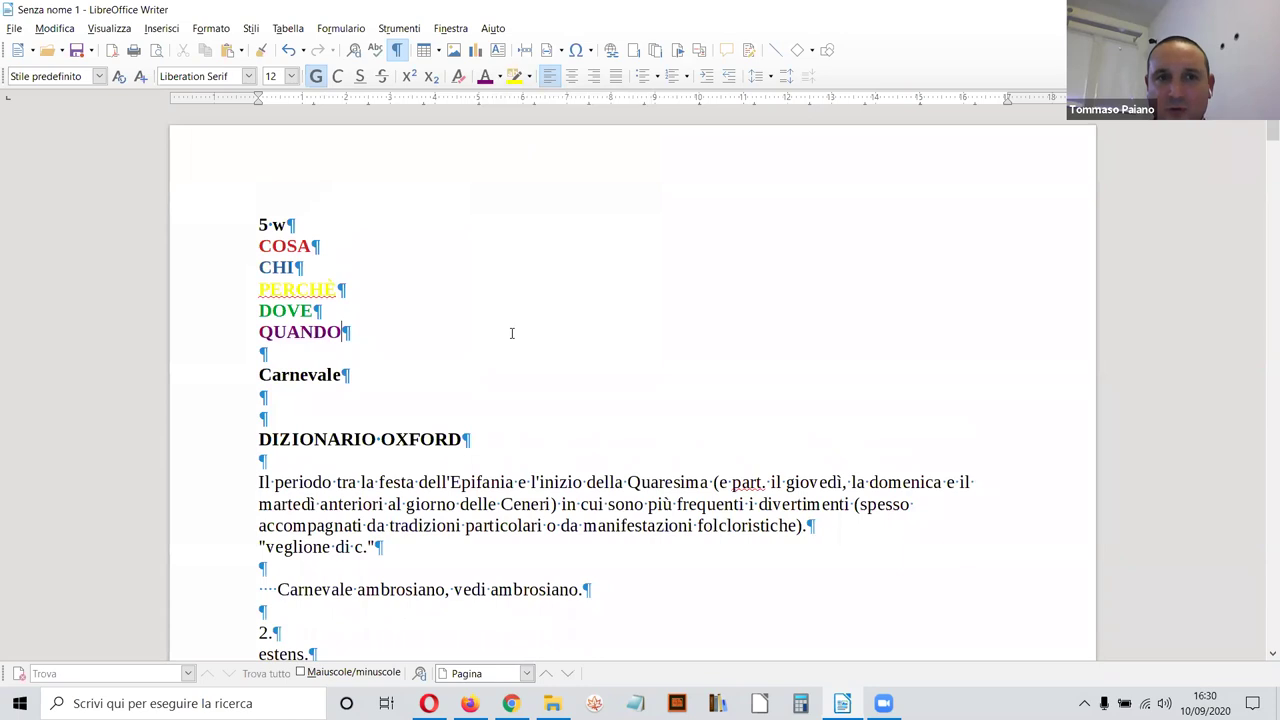
scroll(511, 333, "down", 1)
scroll(517, 346, "up", 1)
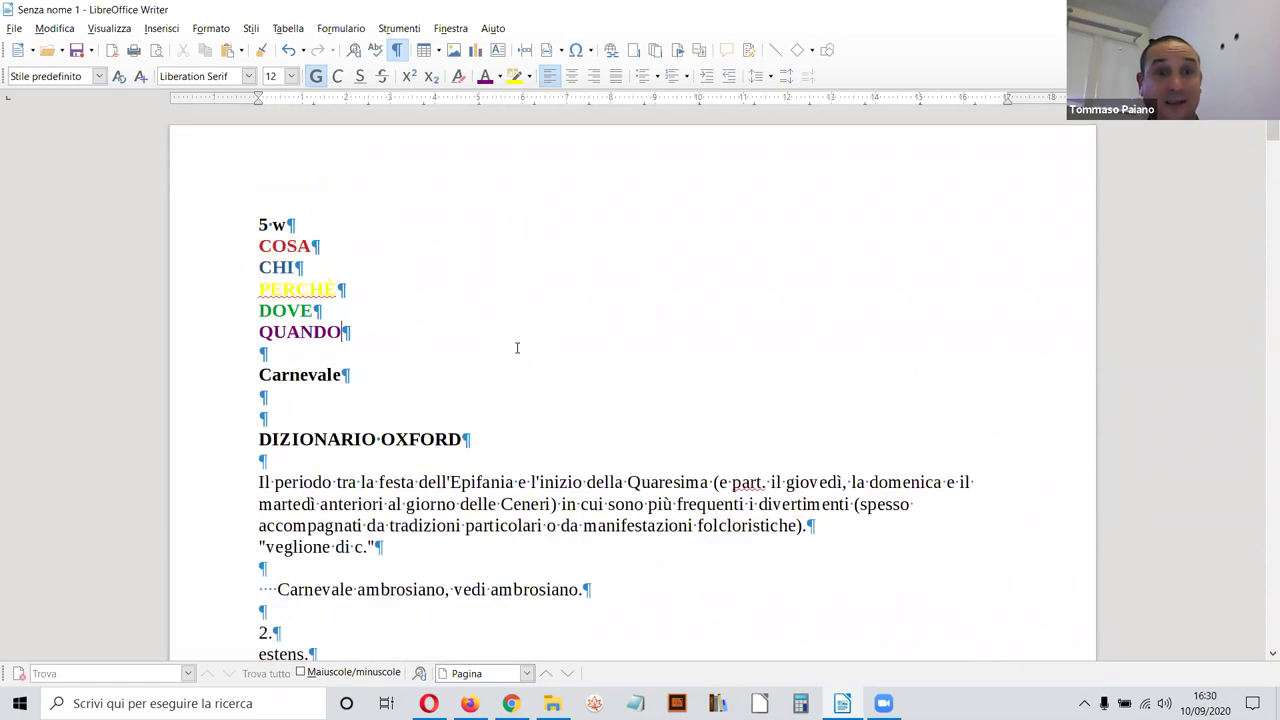
left_click(617, 437)
scroll(620, 440, "down", 3)
scroll(630, 442, "up", 3)
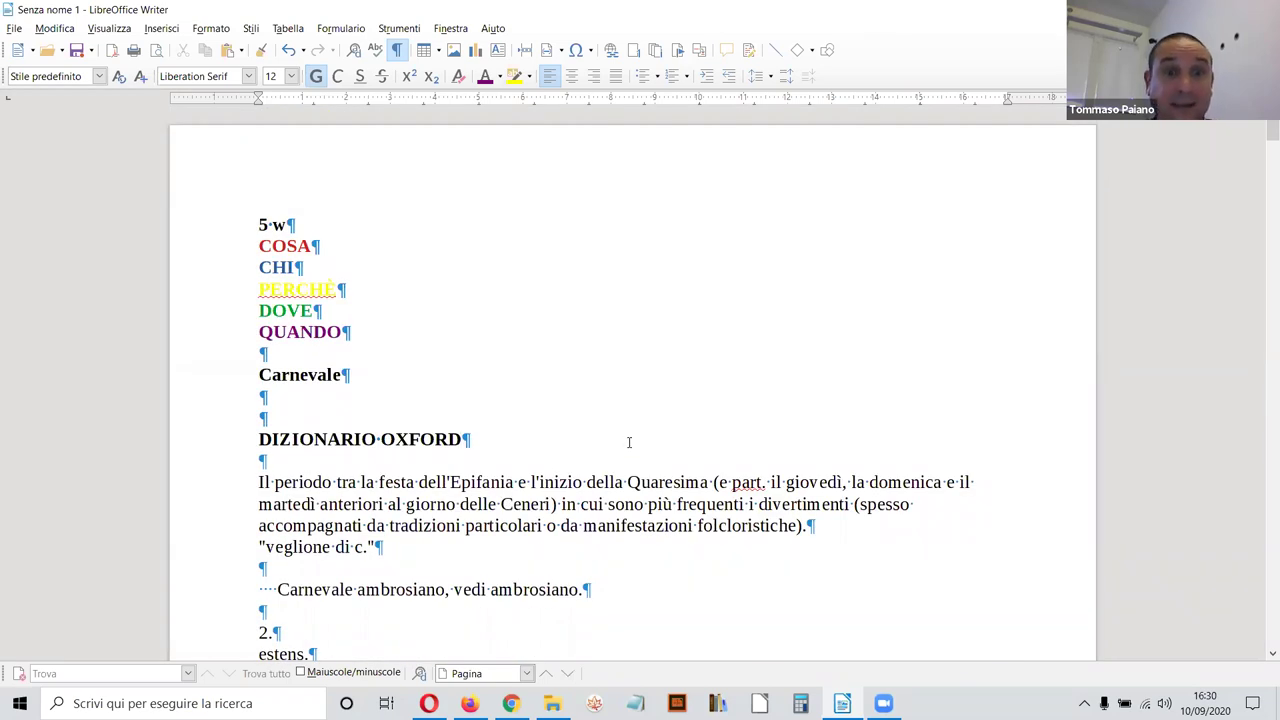
scroll(629, 442, "down", 3)
scroll(629, 442, "up", 1)
left_click_drag(255, 328, 419, 343)
left_click(419, 345)
scroll(518, 407, "up", 1)
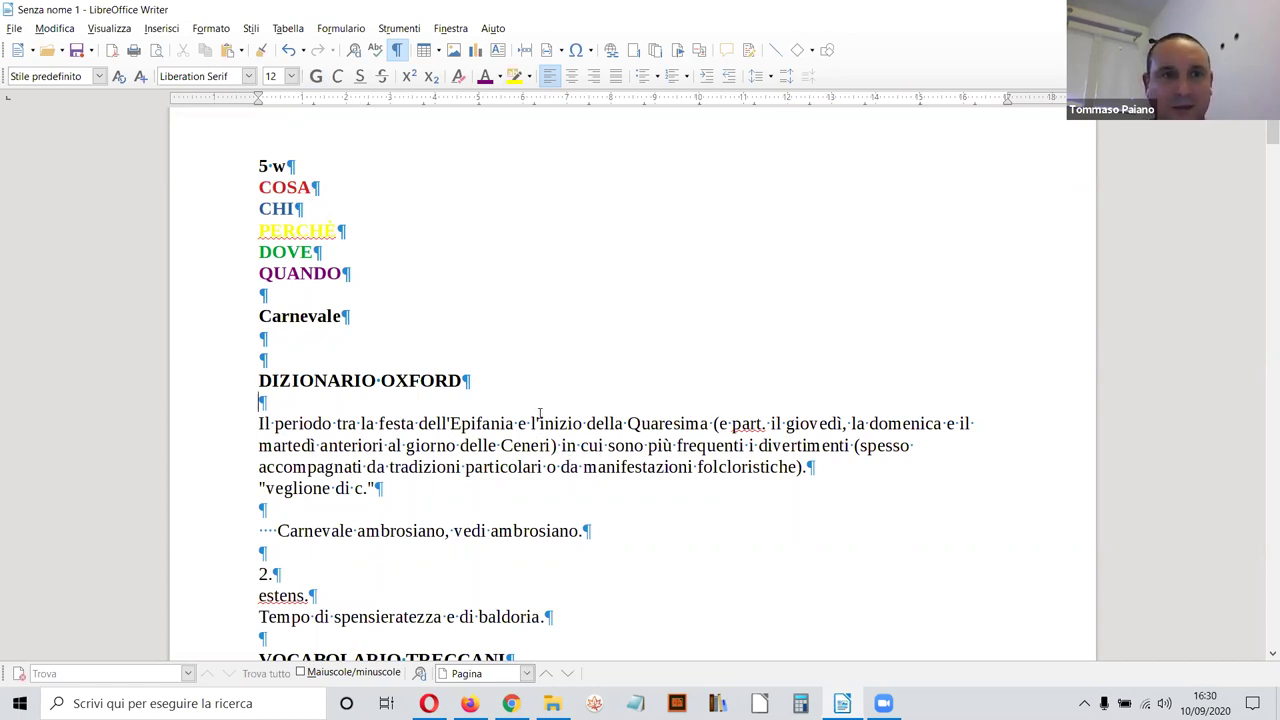
Step: Colour the word "Quaresima" in the Dizionario Oxford definition purple, matching QUANDO
scroll(413, 332, "down", 1)
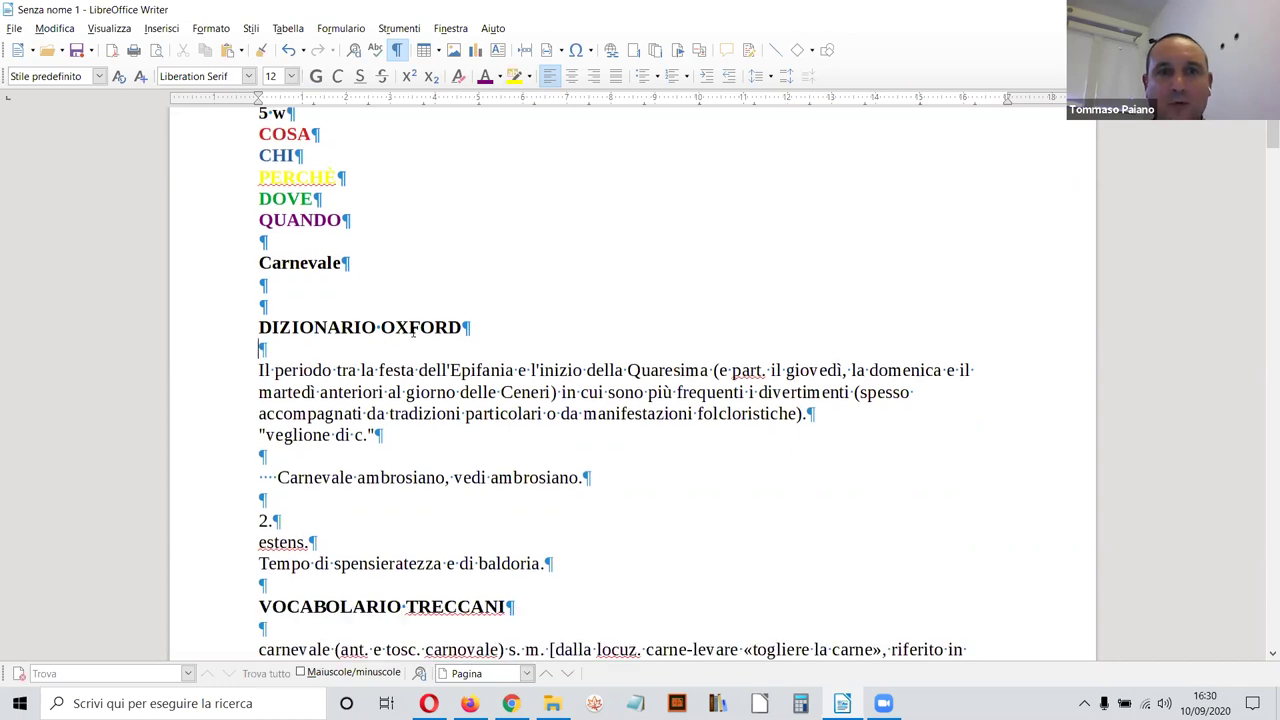
double_click(646, 371)
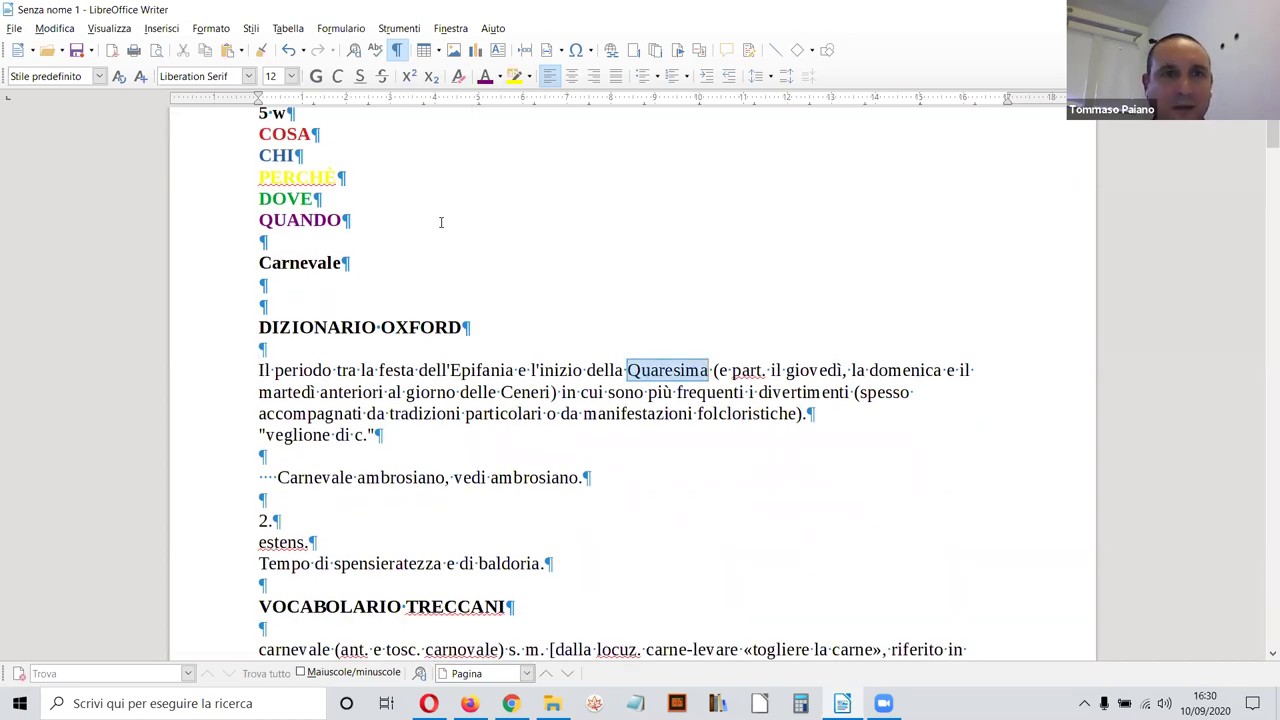
left_click(484, 80)
left_click(563, 371)
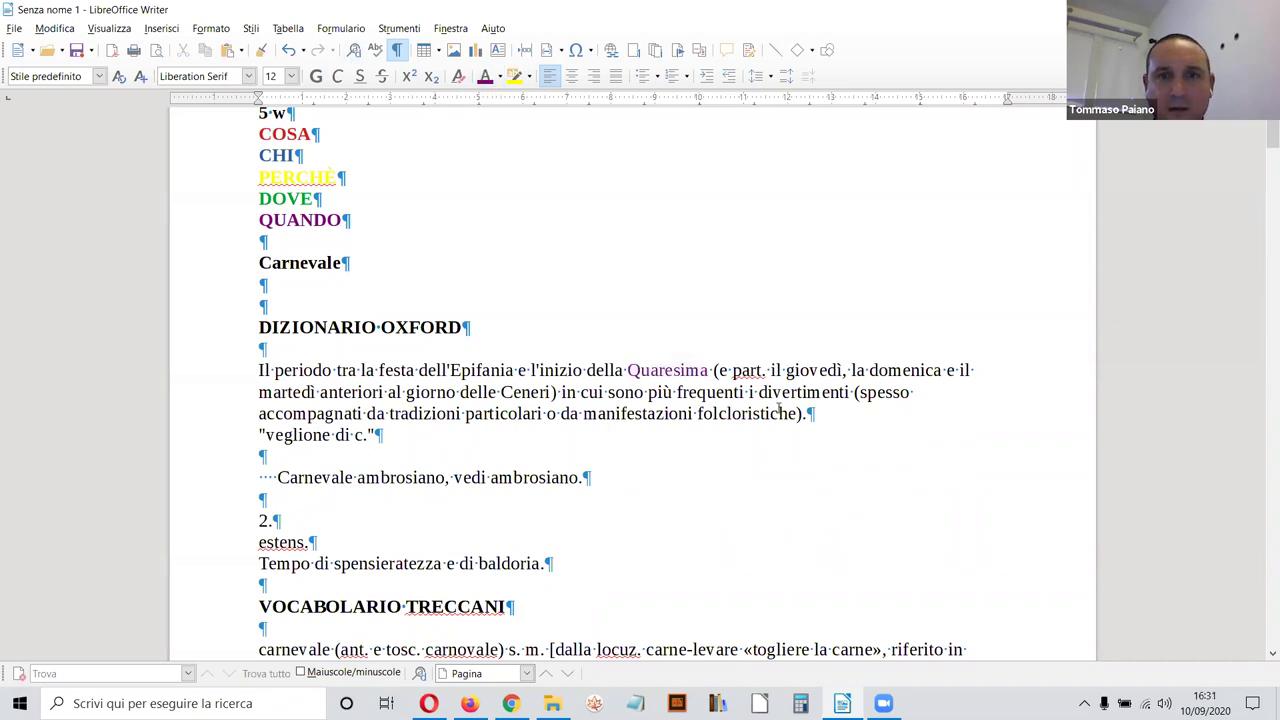
Step: Colour the word "quaresima" after "antecedente la" in the Vocabolario Treccani definition purple
scroll(509, 421, "down", 3)
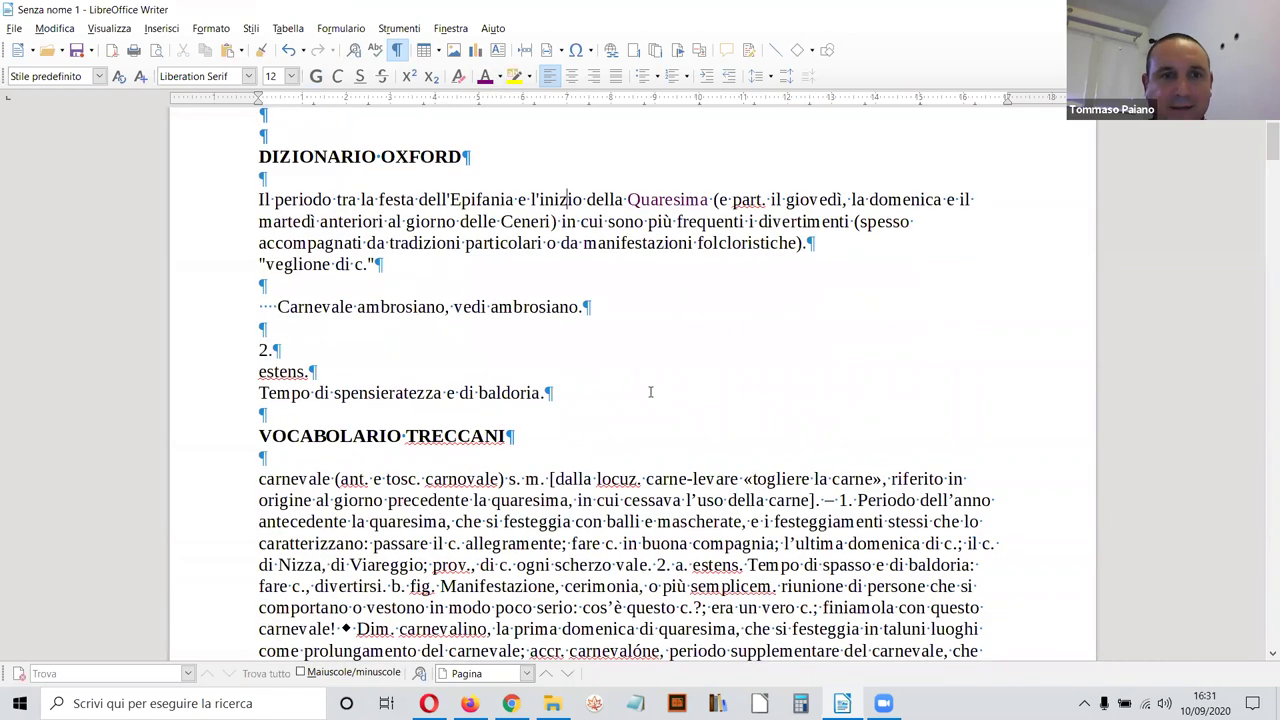
scroll(504, 390, "down", 2)
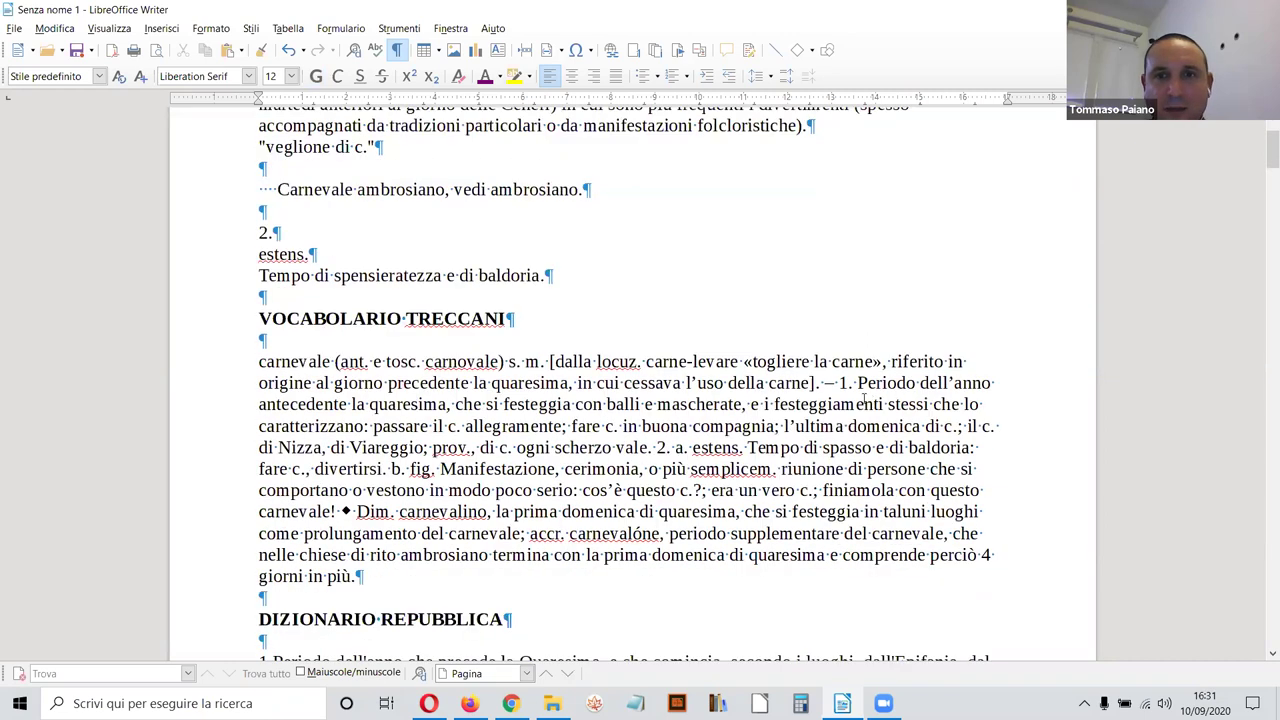
triple_click(406, 399)
double_click(406, 399)
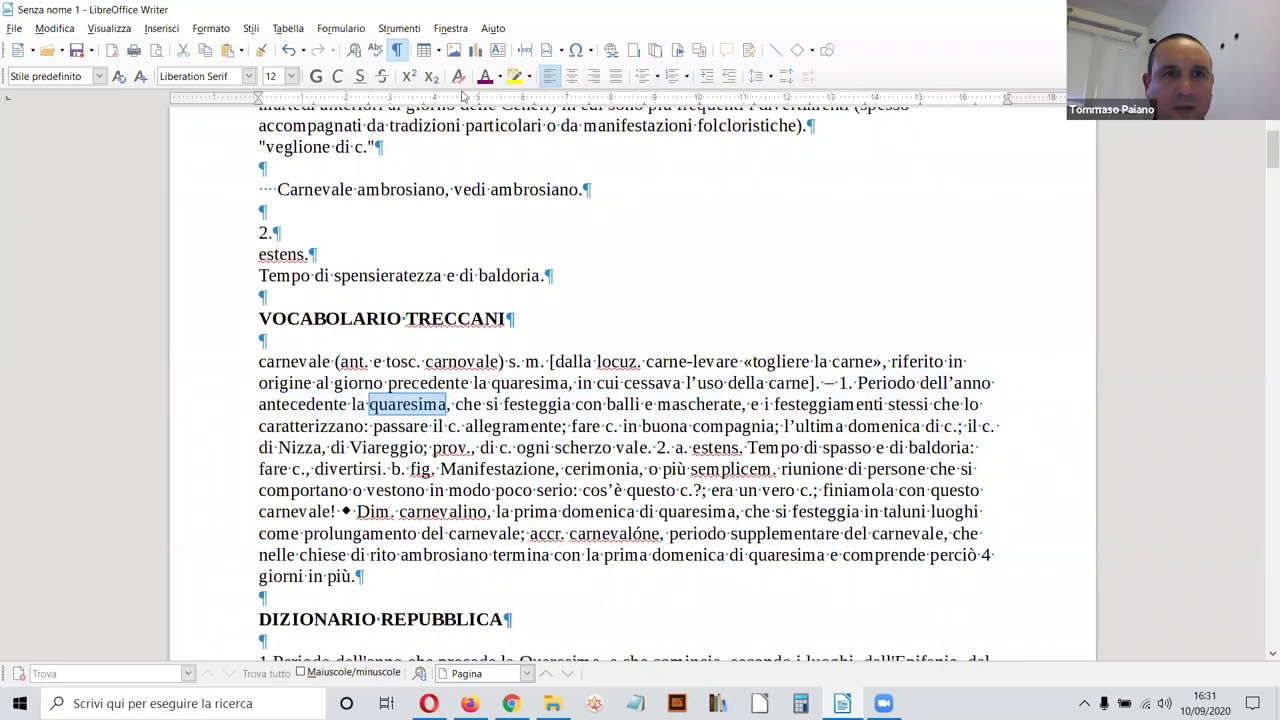
left_click(487, 76)
left_click(540, 361)
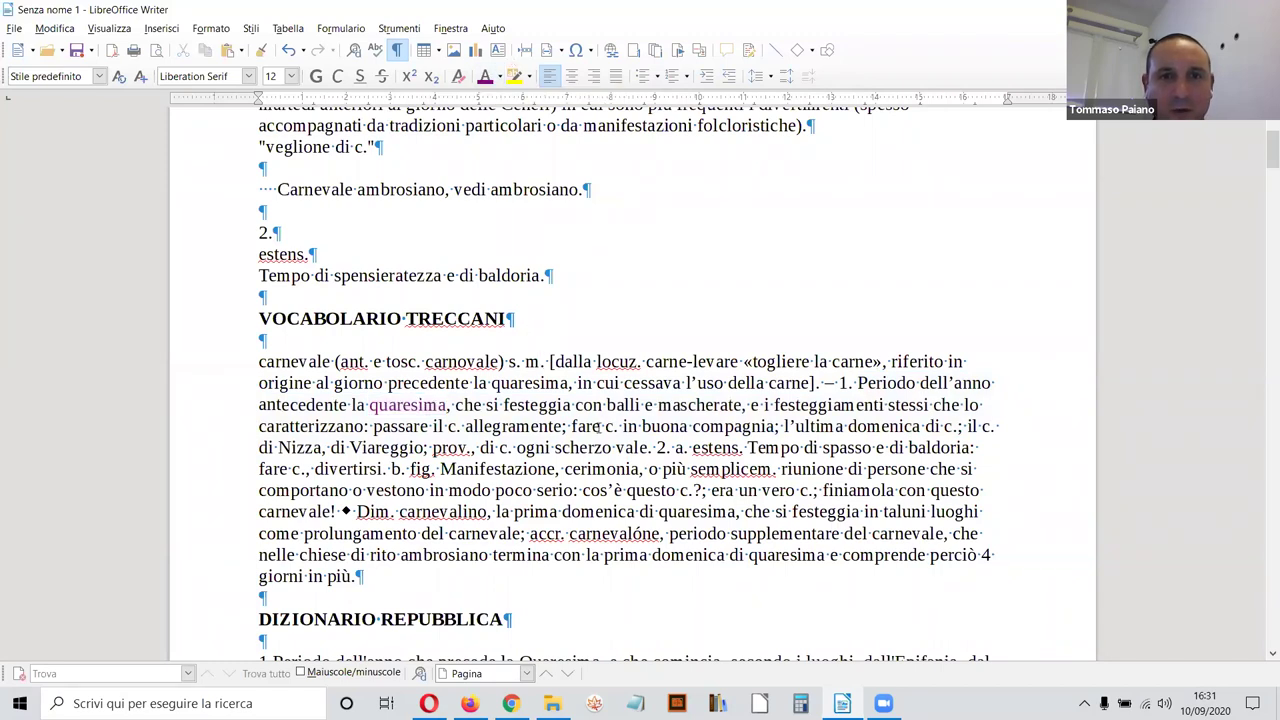
Step: Colour the word "balli" in the Vocabolario Treccani definition red
scroll(615, 430, "up", 1)
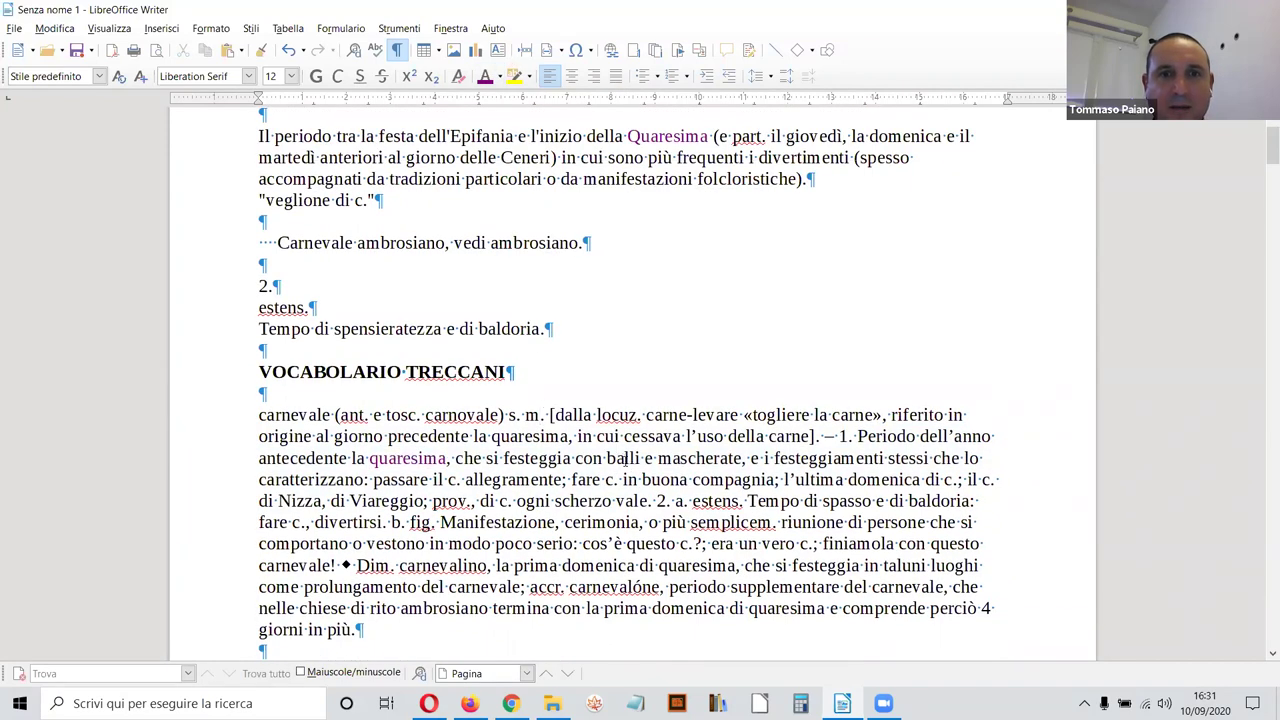
double_click(624, 460)
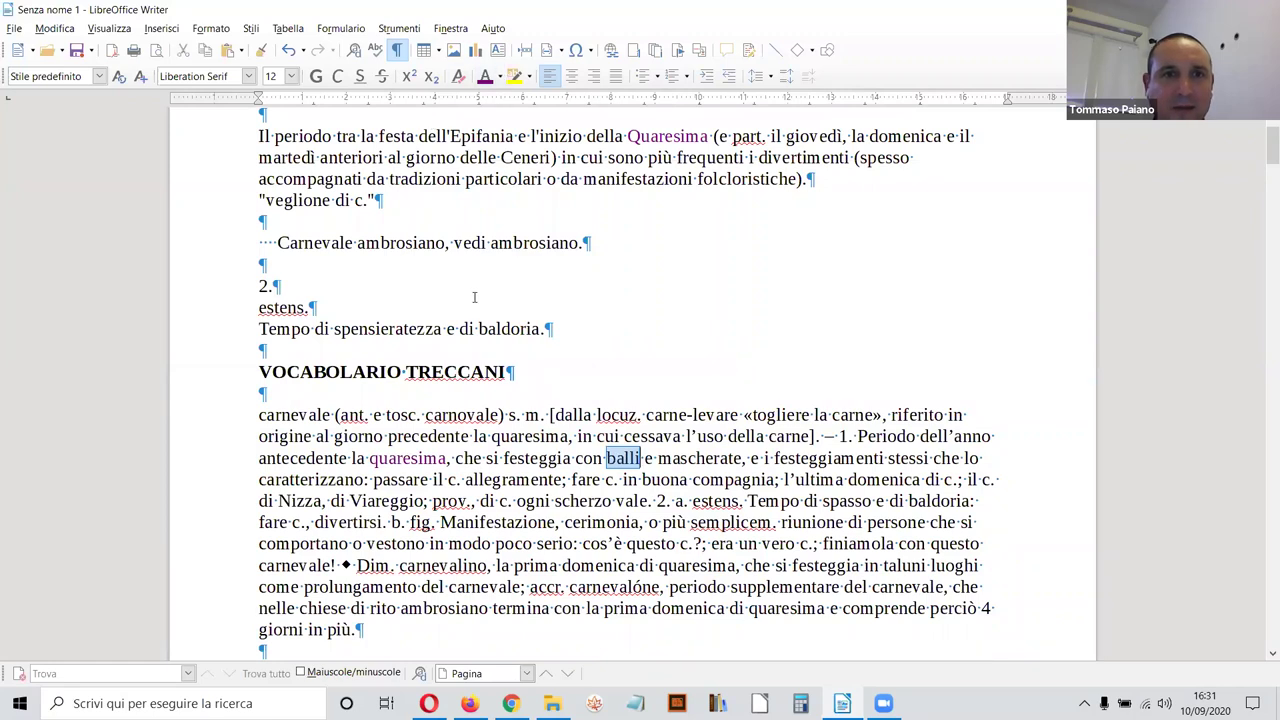
scroll(471, 291, "up", 6)
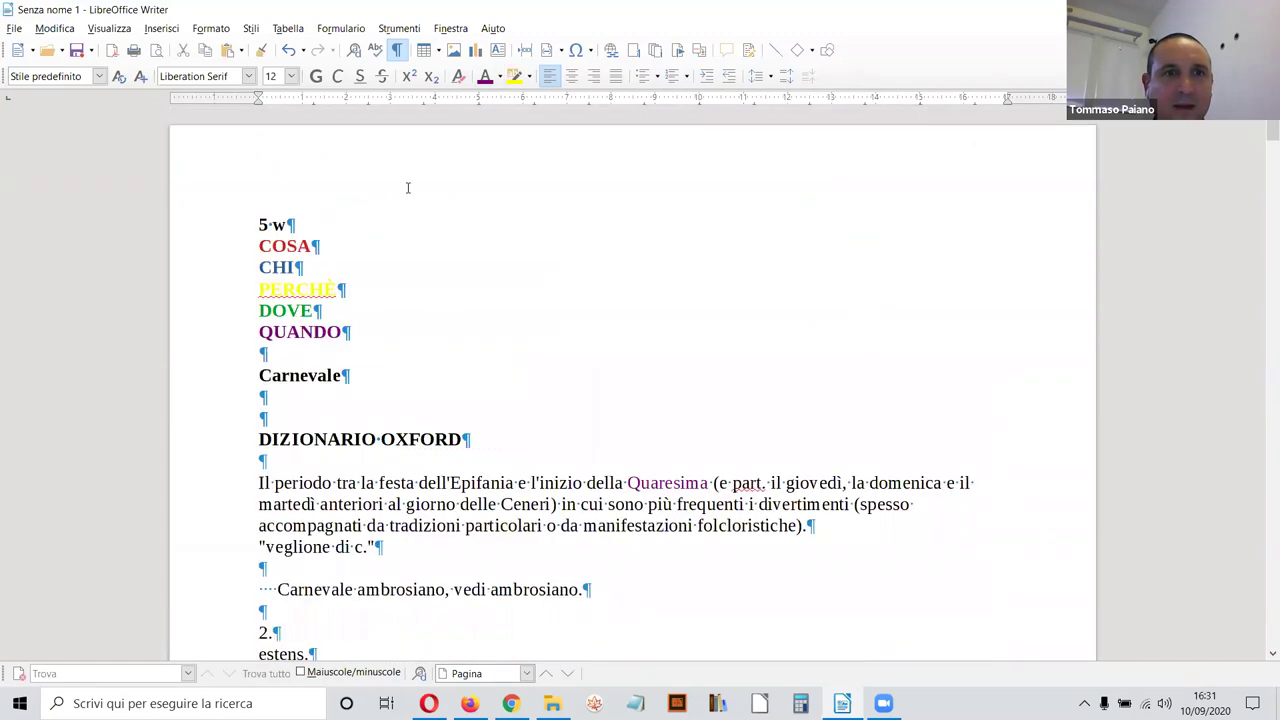
scroll(609, 355, "down", 3)
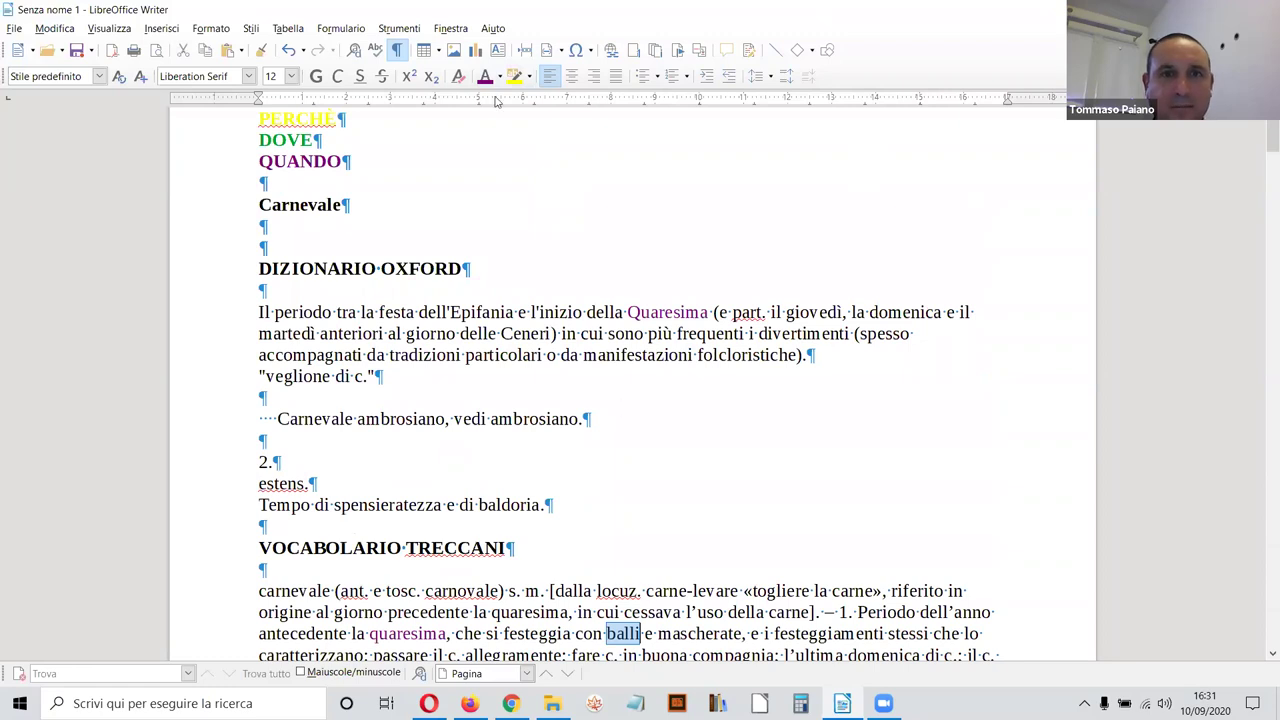
scroll(685, 437, "down", 4)
left_click(675, 440)
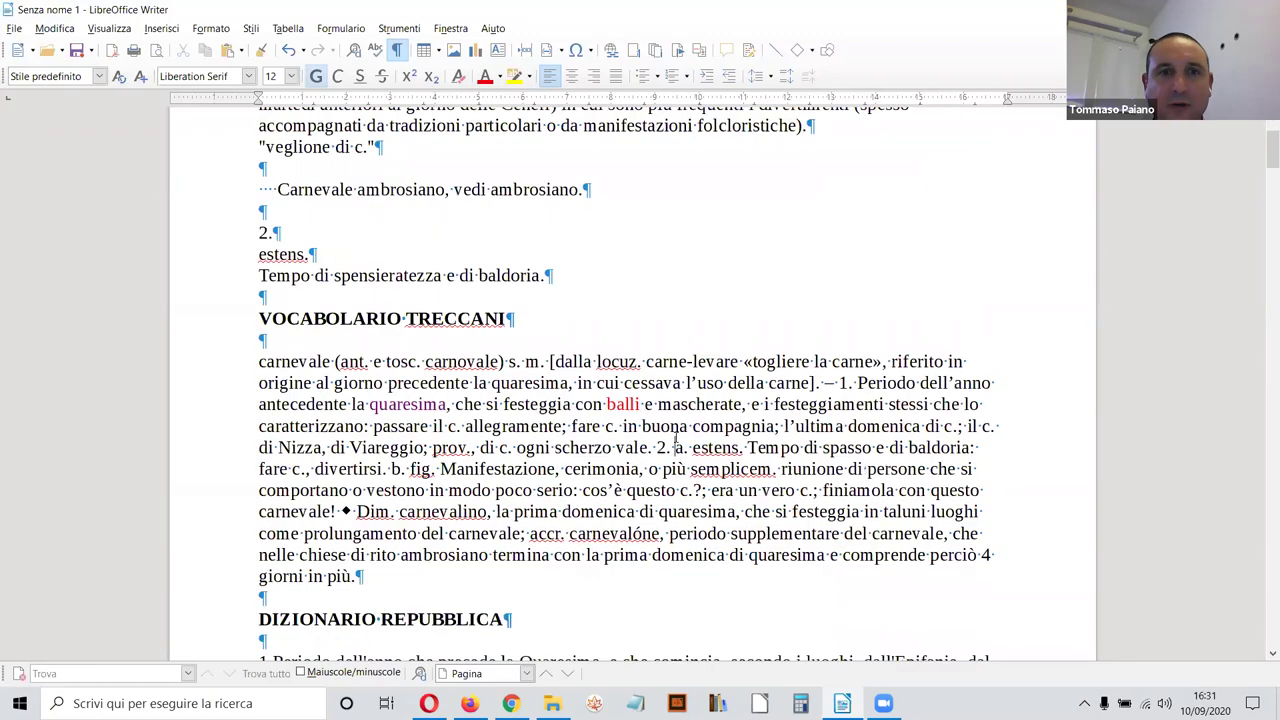
Step: Make the red word "balli" in the Vocabolario Treccani definition bold
scroll(675, 440, "down", 1)
scroll(633, 236, "down", 2)
double_click(620, 228)
left_click(317, 76)
left_click(460, 302)
Step: Apply the font colour Viola scuro 1 and bold to "Quaresima" in the Dizionario Oxford definition
scroll(451, 297, "up", 4)
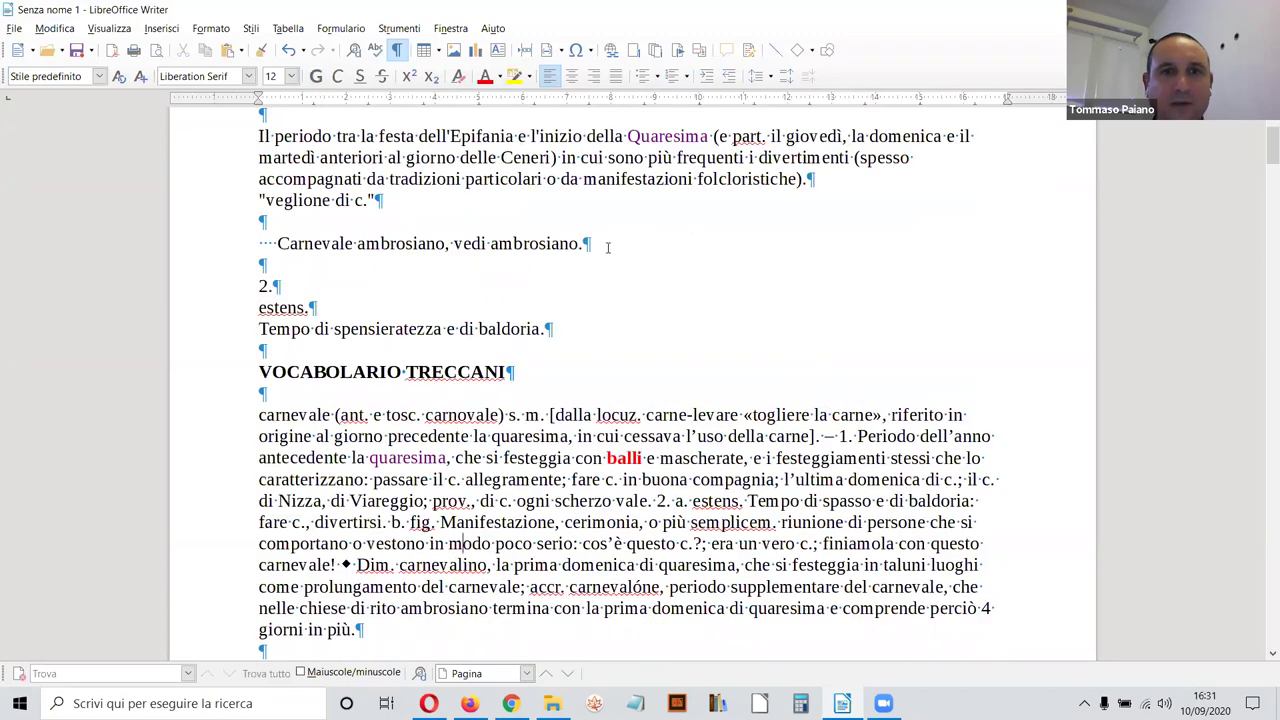
scroll(642, 252, "up", 2)
double_click(662, 253)
left_click(499, 79)
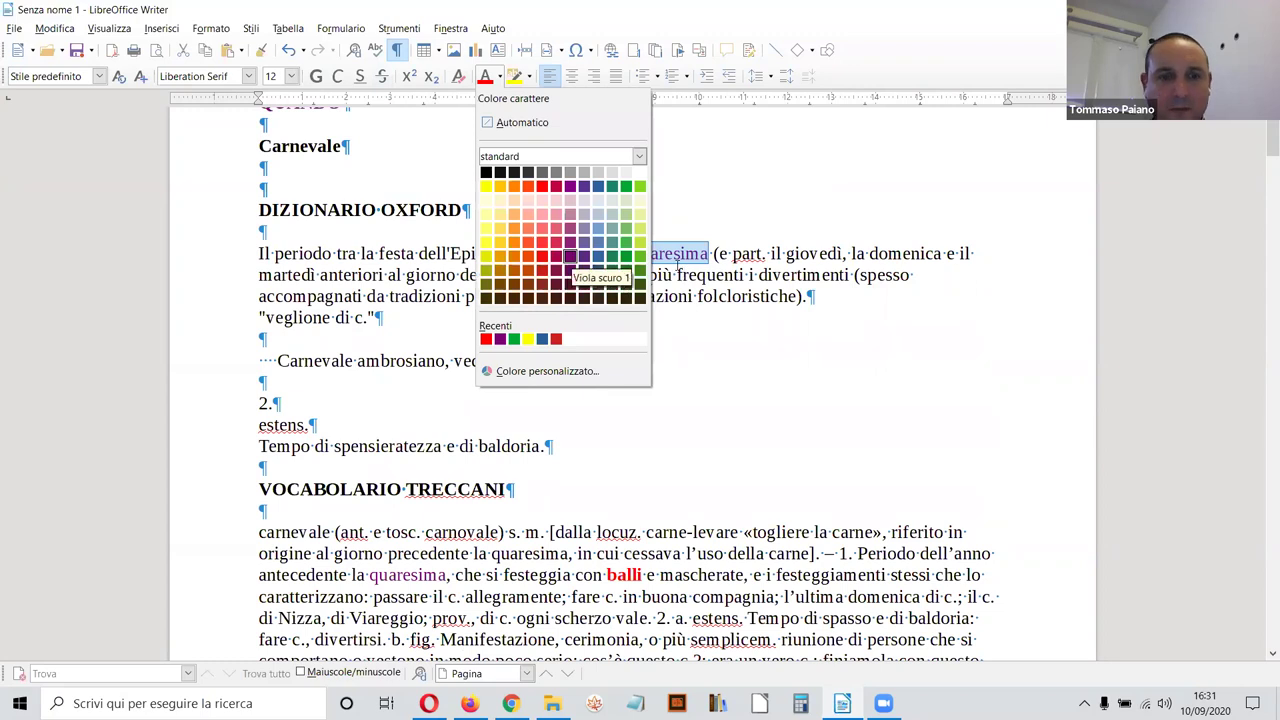
left_click(570, 257)
key("ctrl+b")
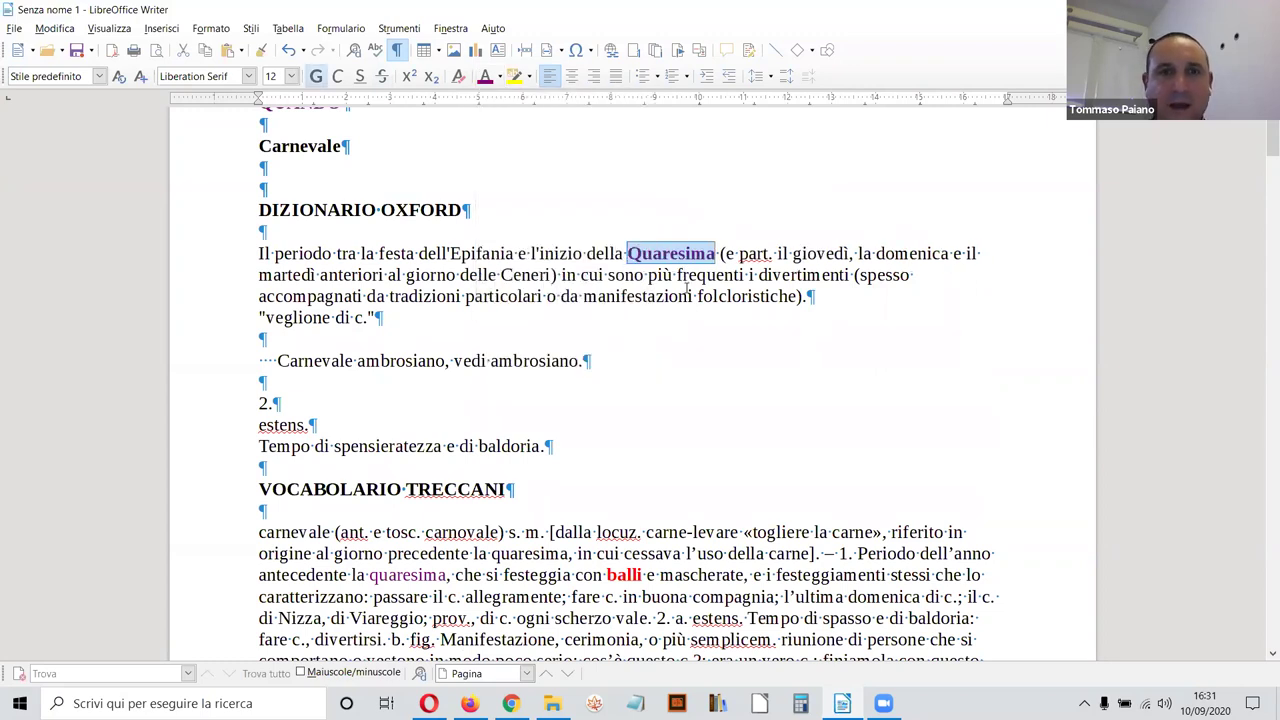
Step: Check the place name "Viareggio" in the Vocabolario Treccani definition against the colours of the 5 w list
scroll(658, 274, "down", 7)
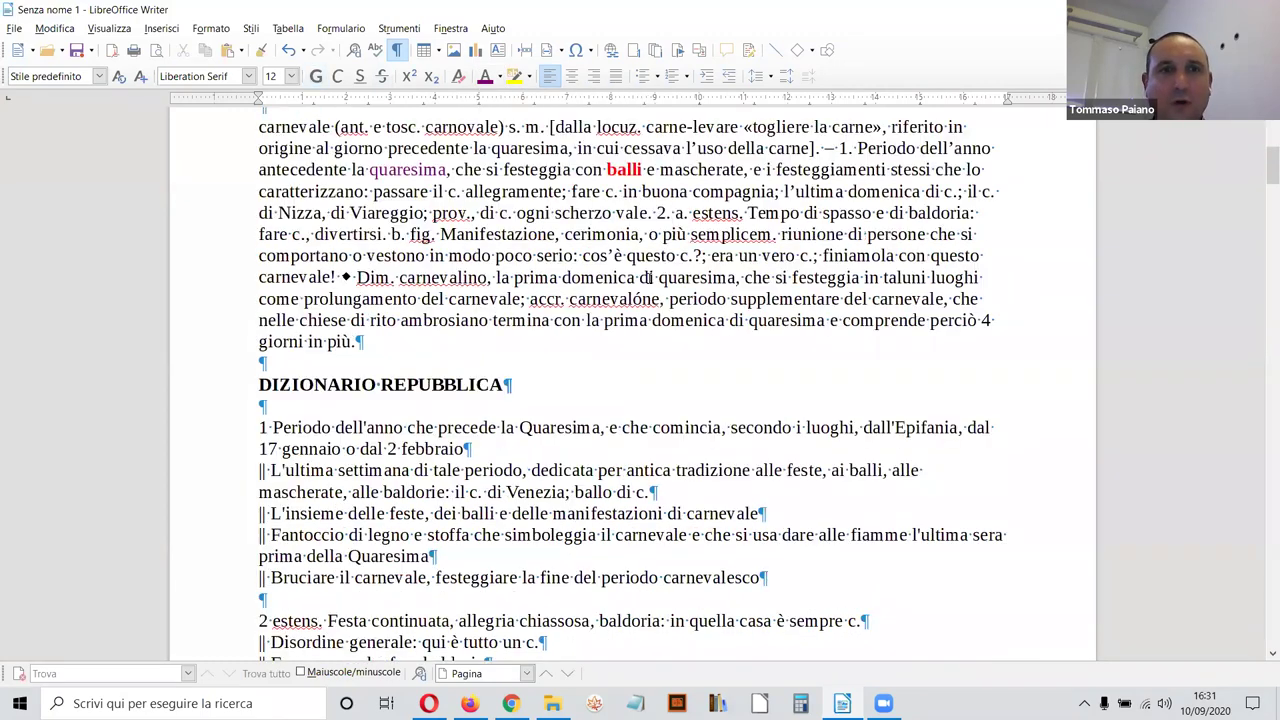
scroll(395, 268, "down", 1)
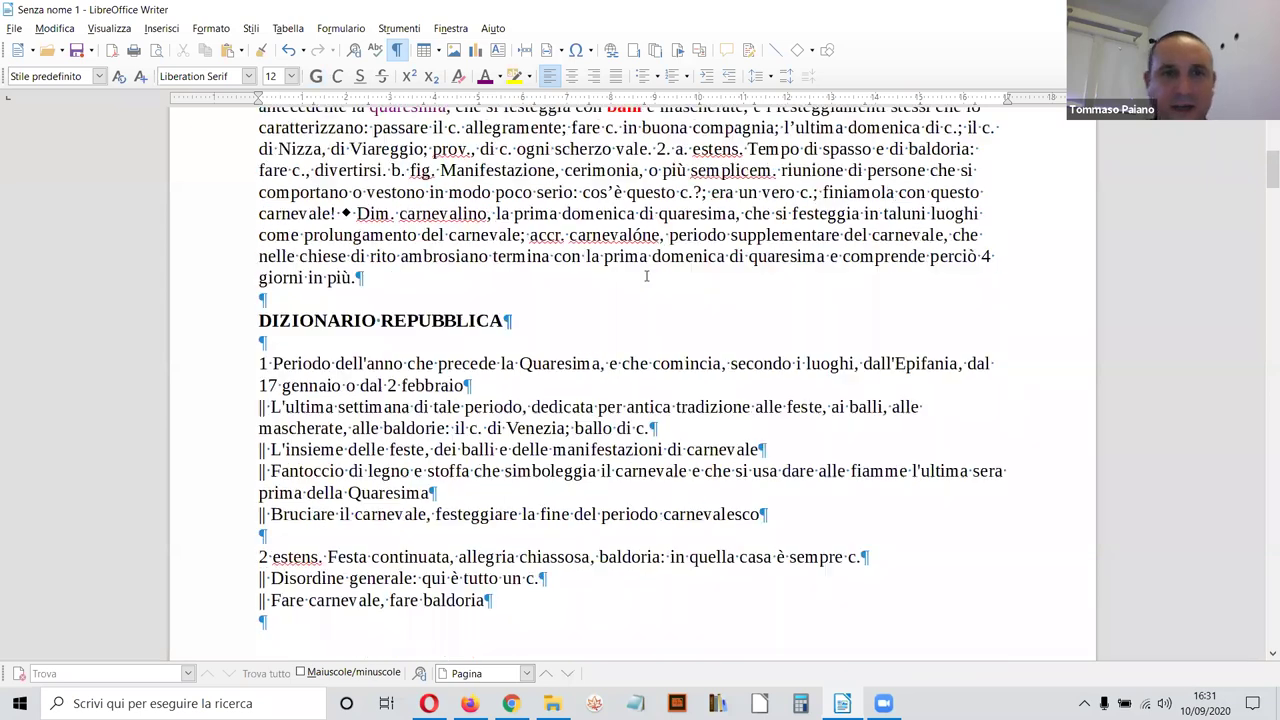
scroll(395, 268, "up", 2)
double_click(379, 265)
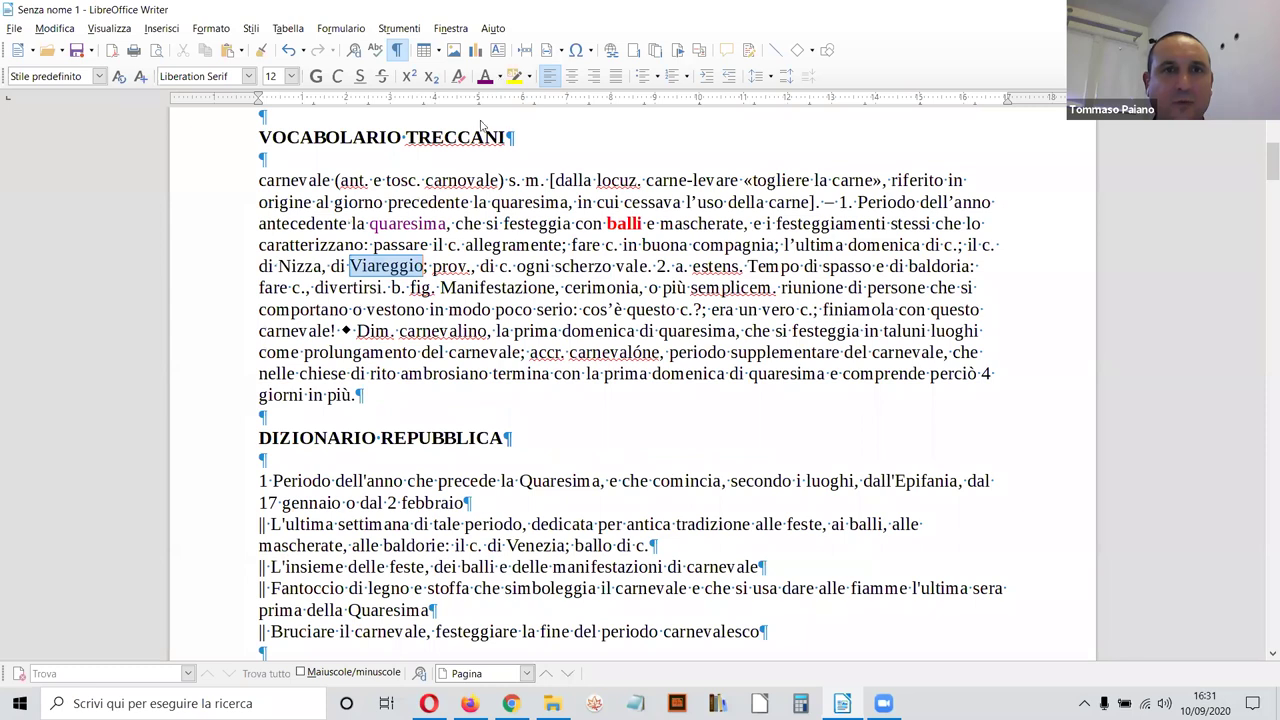
scroll(404, 181, "up", 2)
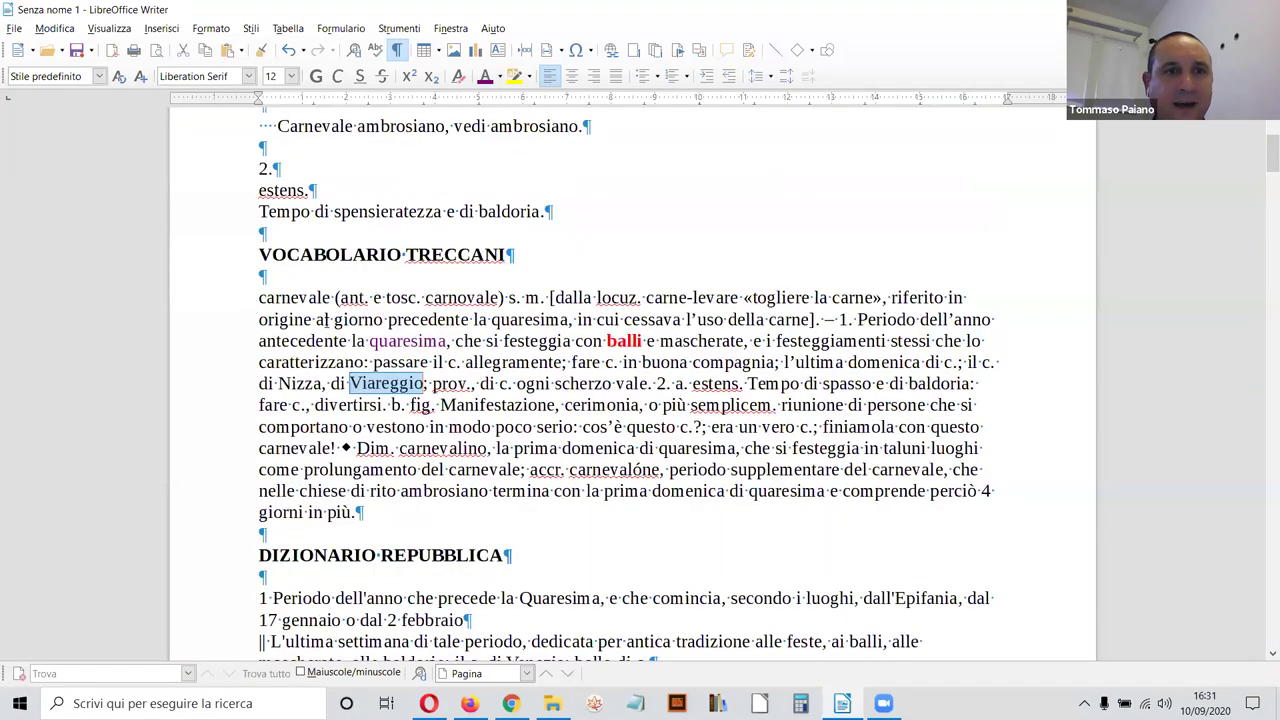
scroll(344, 357, "up", 8)
left_click(505, 330)
scroll(505, 330, "down", 4)
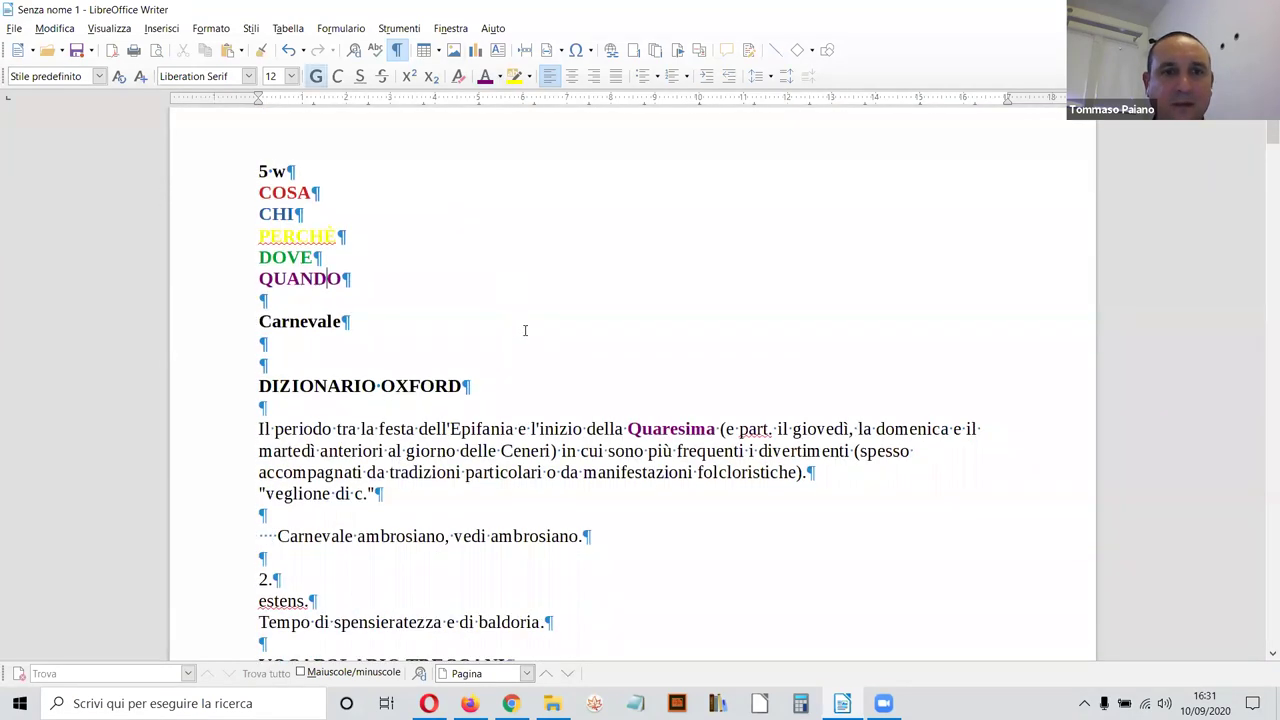
Step: Apply a green font colour and bold to "Venezia" in the Dizionario Repubblica definition
scroll(505, 357, "down", 7)
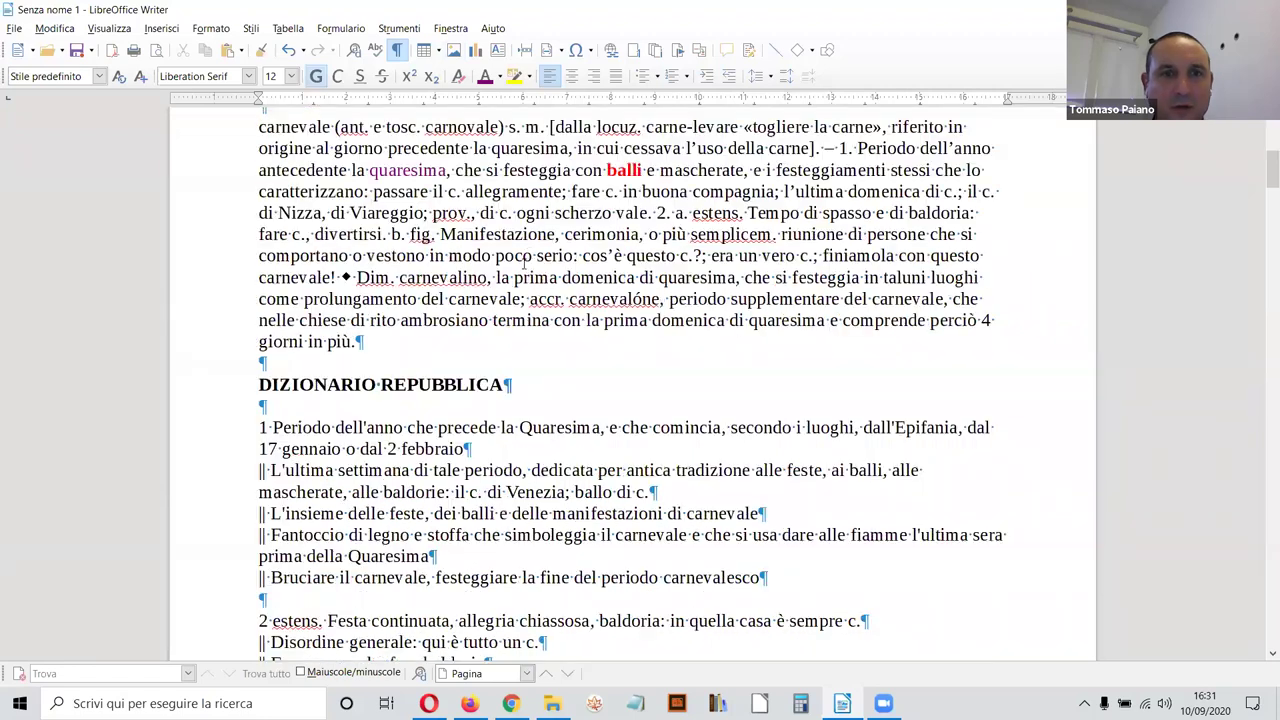
scroll(478, 113, "down", 1)
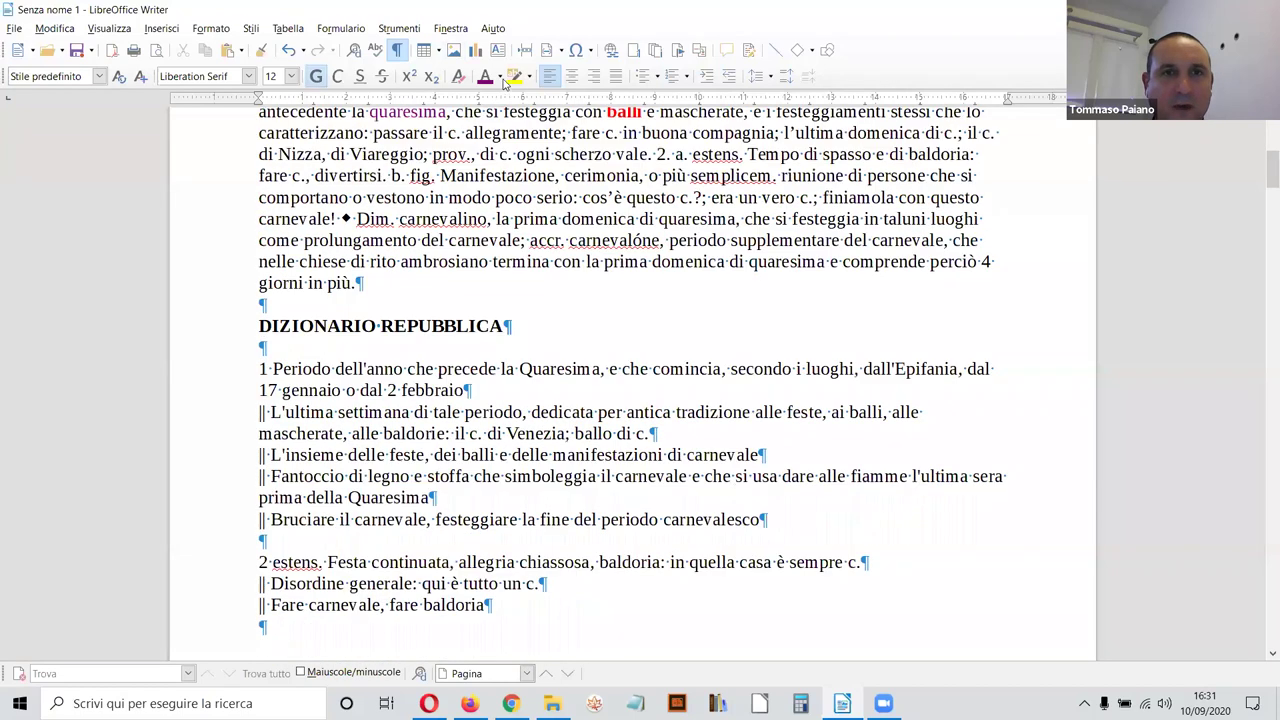
scroll(505, 83, "down", 3)
left_click(529, 77)
left_click(603, 205)
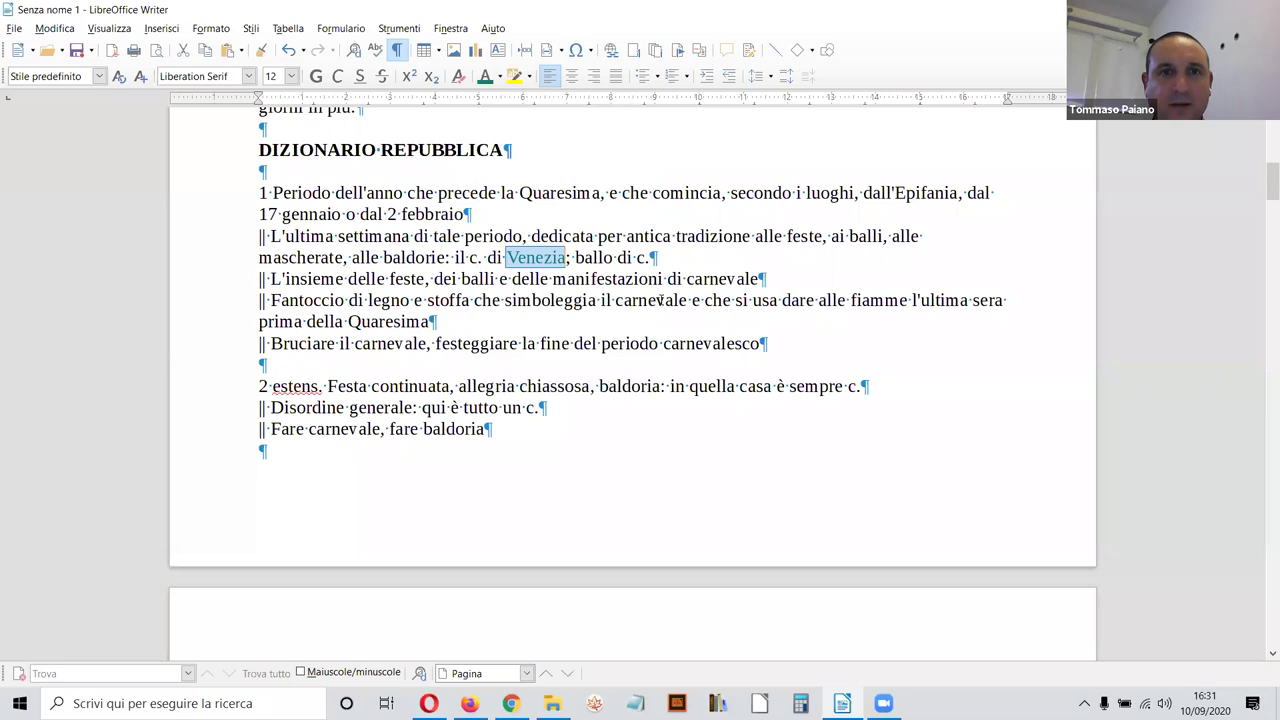
key("ctrl+b")
left_click(669, 321)
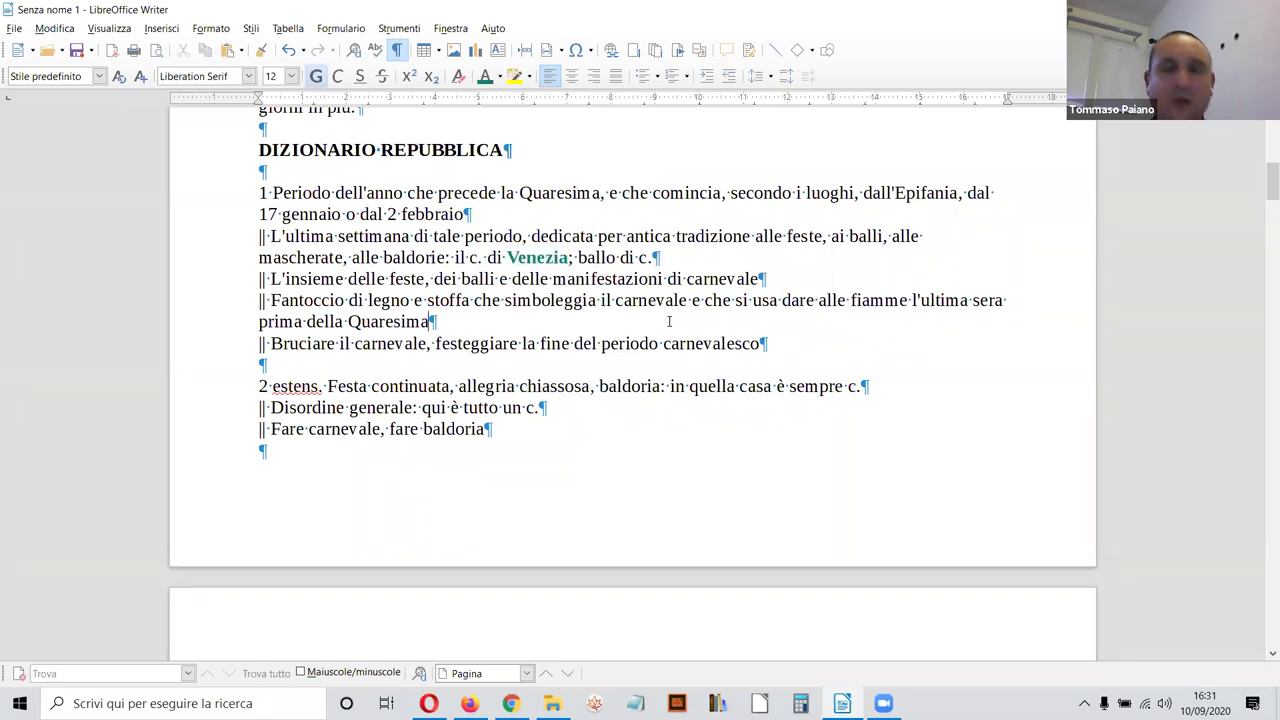
Step: Insert a blank line between the "5 w" heading and "COSA" in the list at the document's start
scroll(669, 321, "up", 3)
scroll(357, 243, "up", 10)
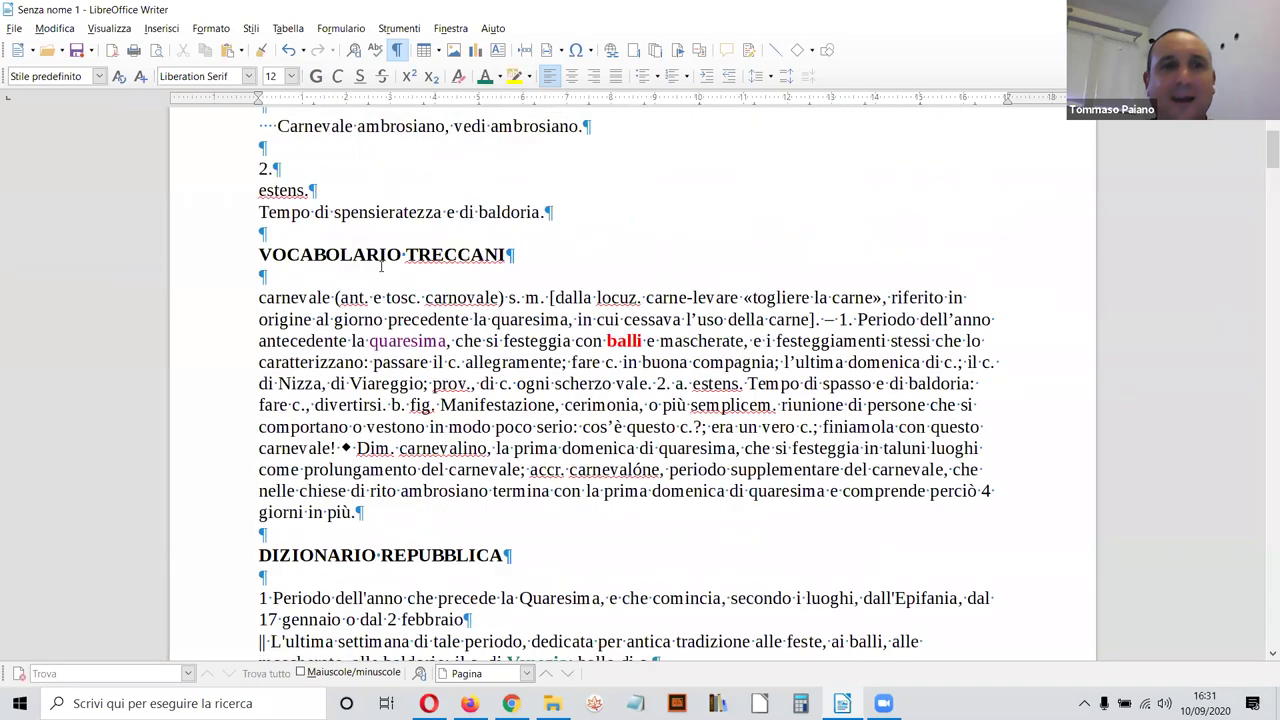
left_click_drag(287, 225, 264, 222)
left_click(259, 246)
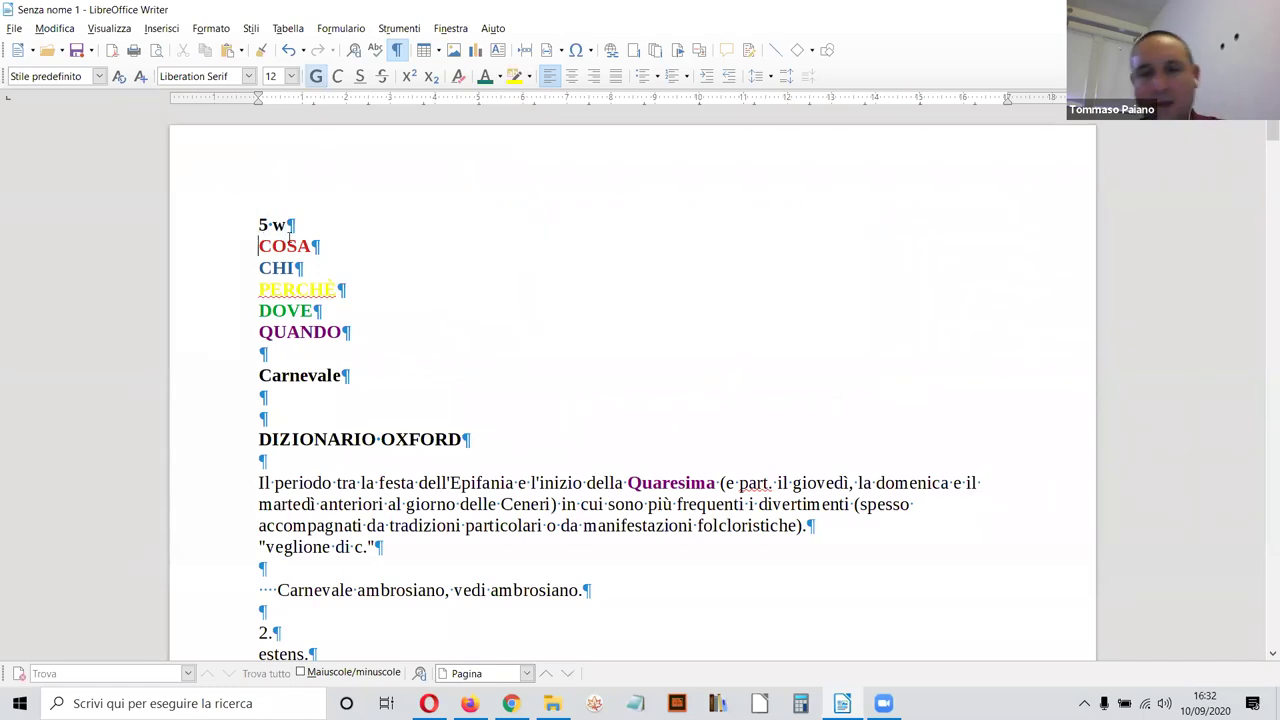
key("Return")
left_click(379, 268)
Step: Examine the Dizionario Oxford definition and compare it with the colour-coded 5 w list
scroll(594, 377, "down", 3)
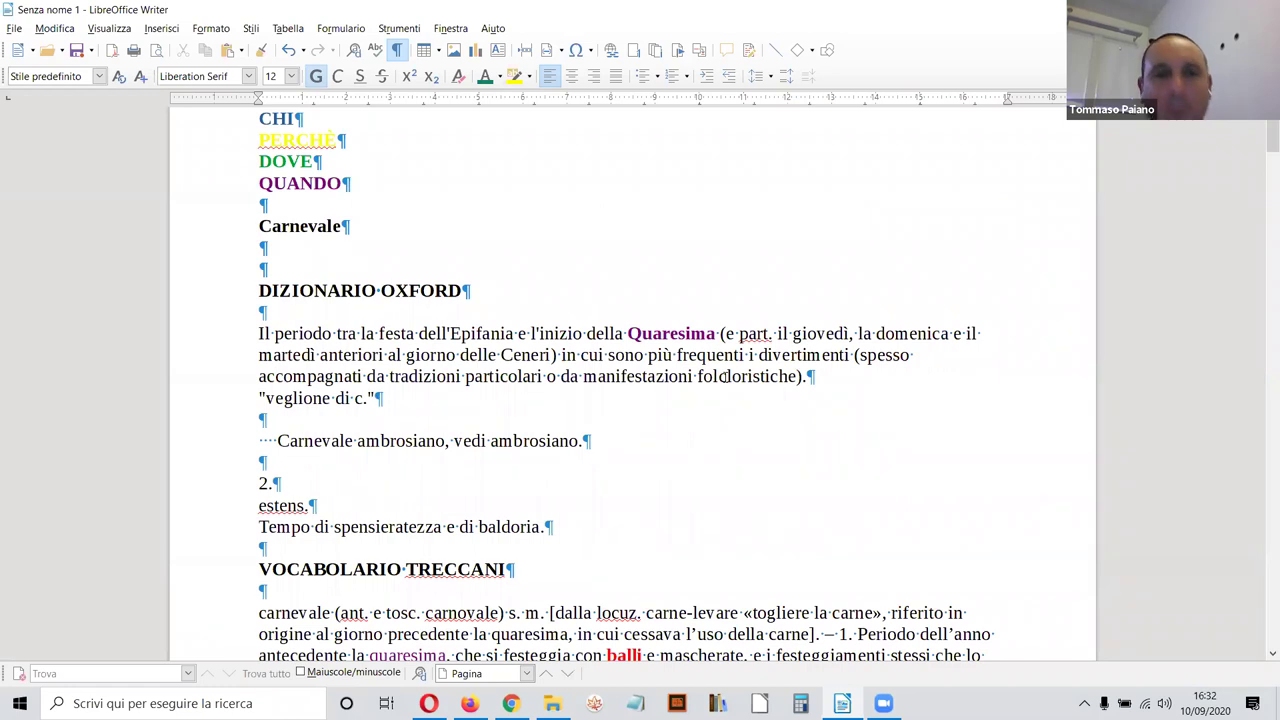
left_click(730, 376)
scroll(728, 369, "down", 2)
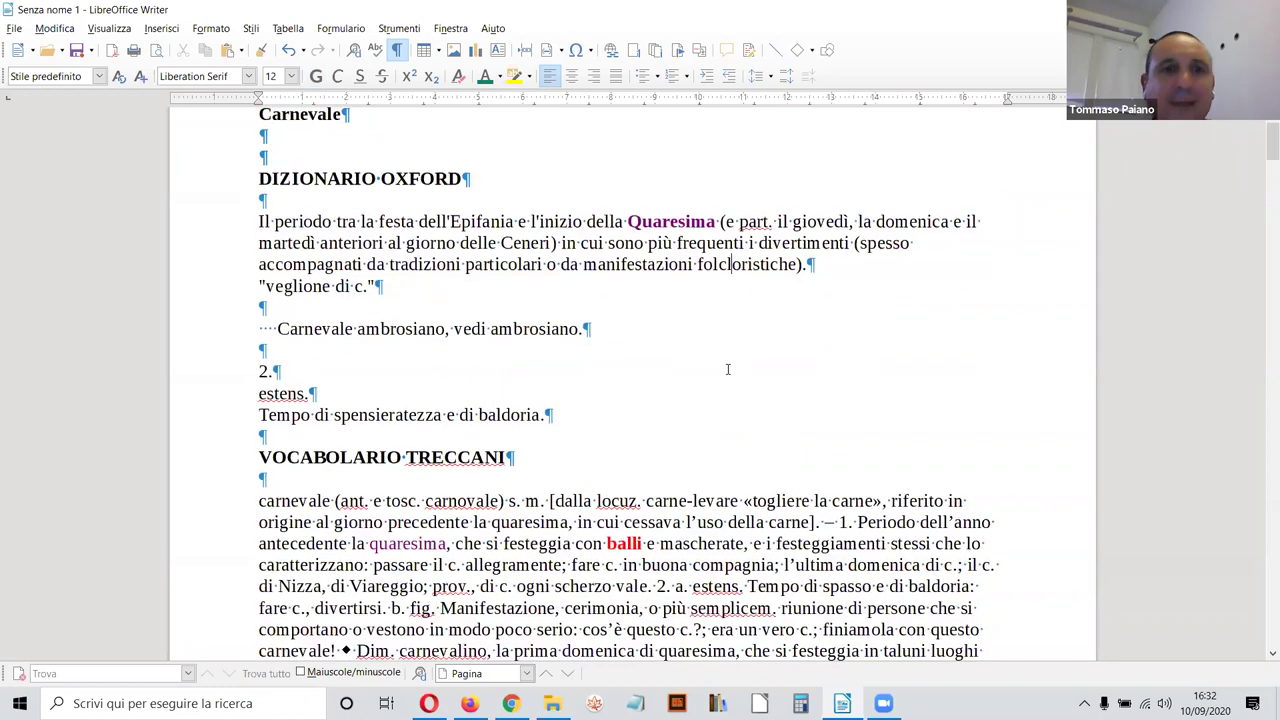
scroll(720, 369, "up", 1)
scroll(720, 366, "down", 3)
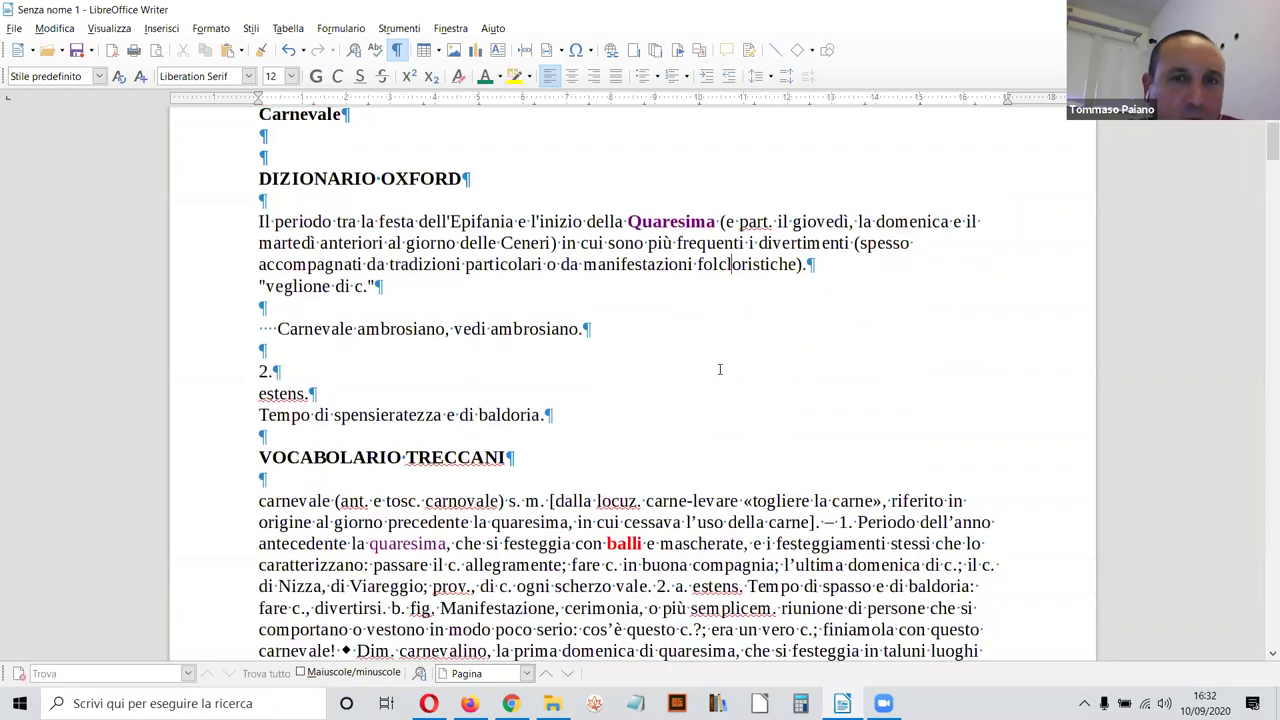
scroll(560, 290, "up", 4)
scroll(600, 300, "down", 1)
scroll(690, 320, "up", 1)
scroll(687, 398, "down", 1)
scroll(669, 454, "down", 1)
scroll(677, 431, "up", 2)
scroll(675, 427, "down", 1)
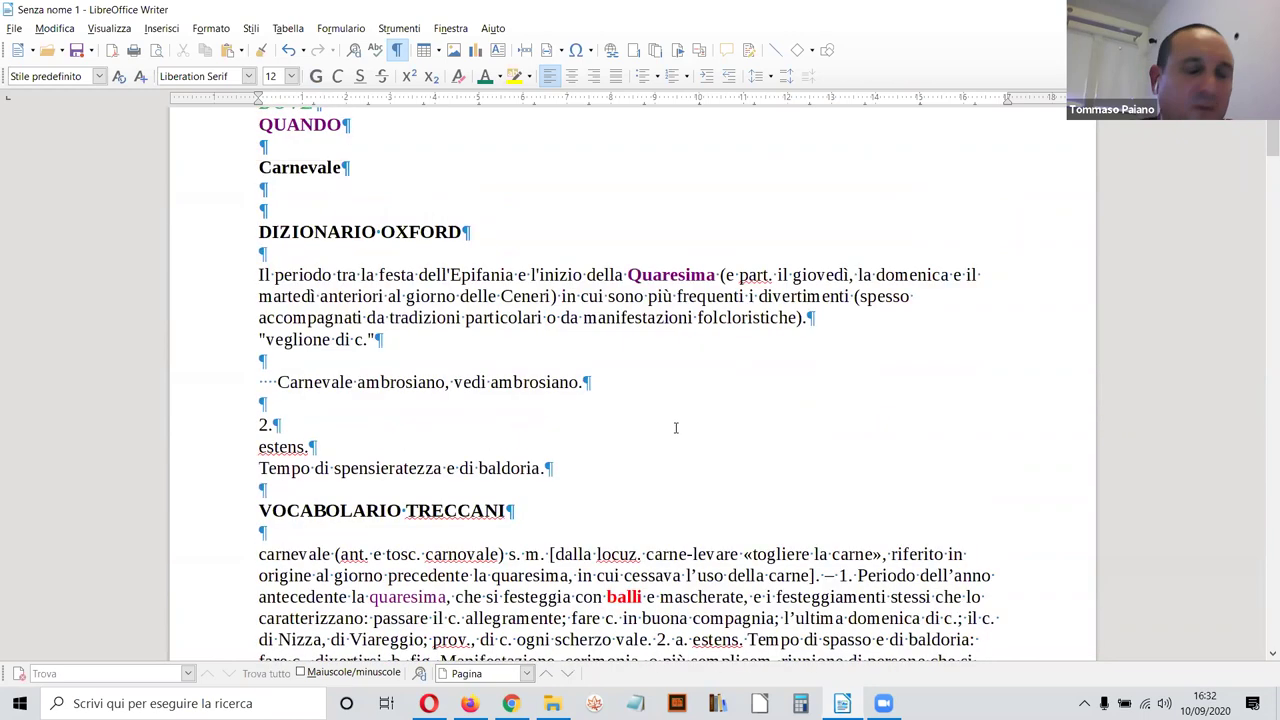
scroll(675, 427, "down", 2)
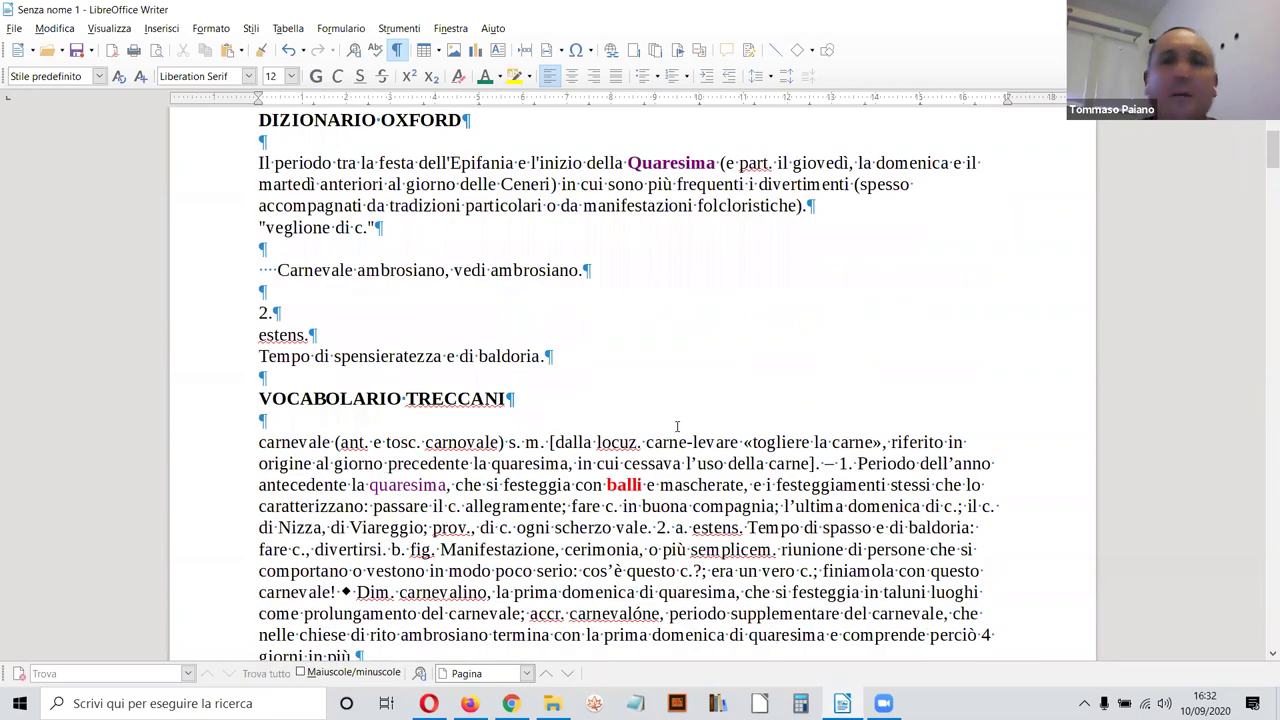
scroll(677, 427, "up", 4)
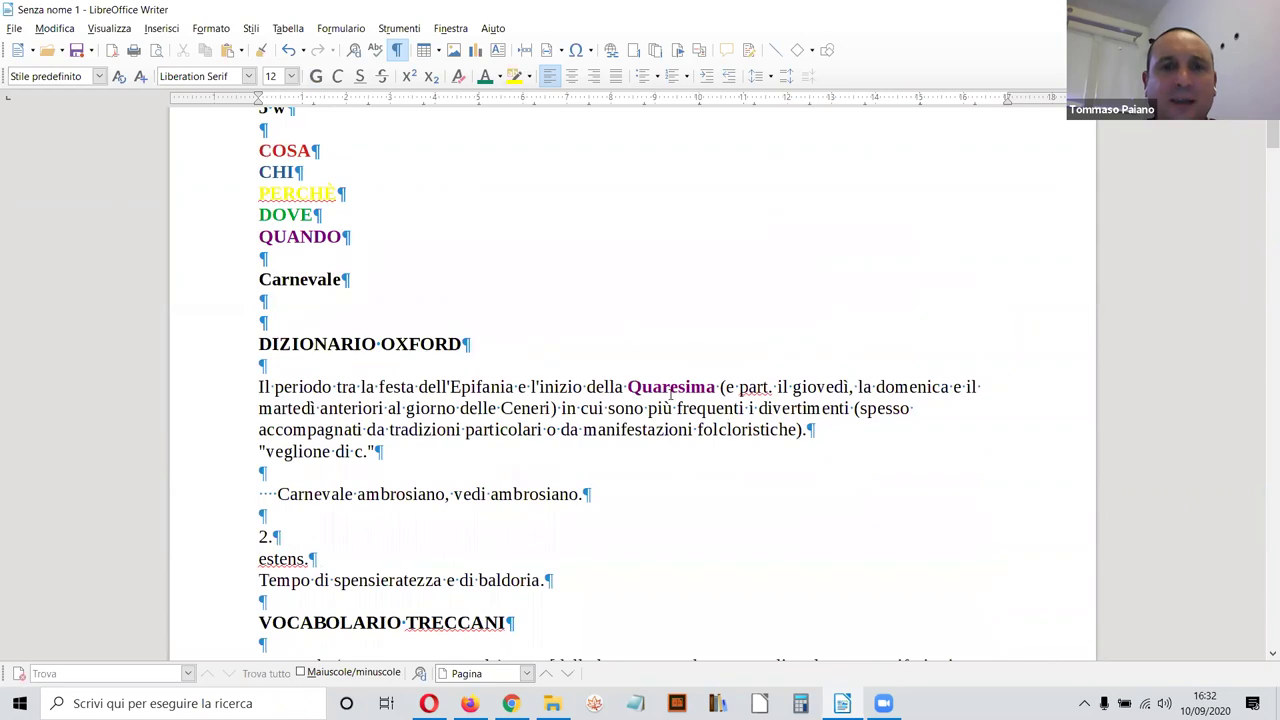
left_click(672, 408)
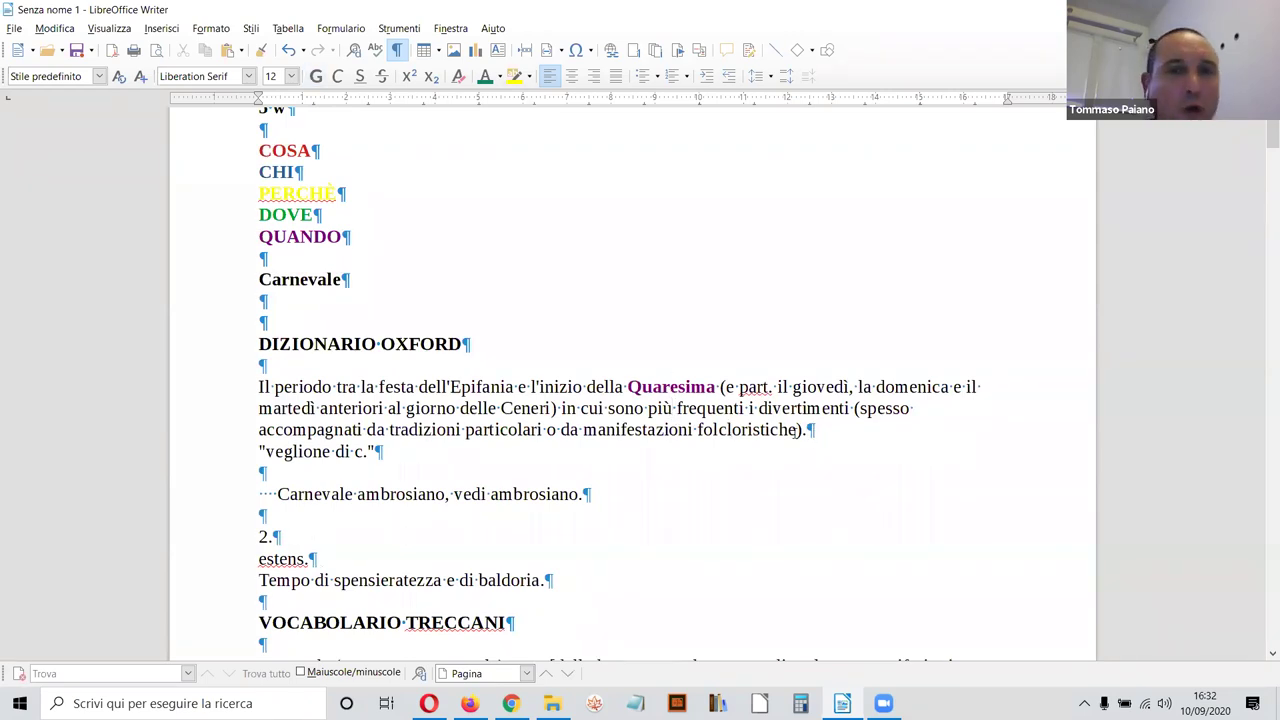
Step: Add the comment "Fare una ricerca" after "Carnevale ambrosiano" in the Dizionario Oxford entry
scroll(598, 426, "down", 3)
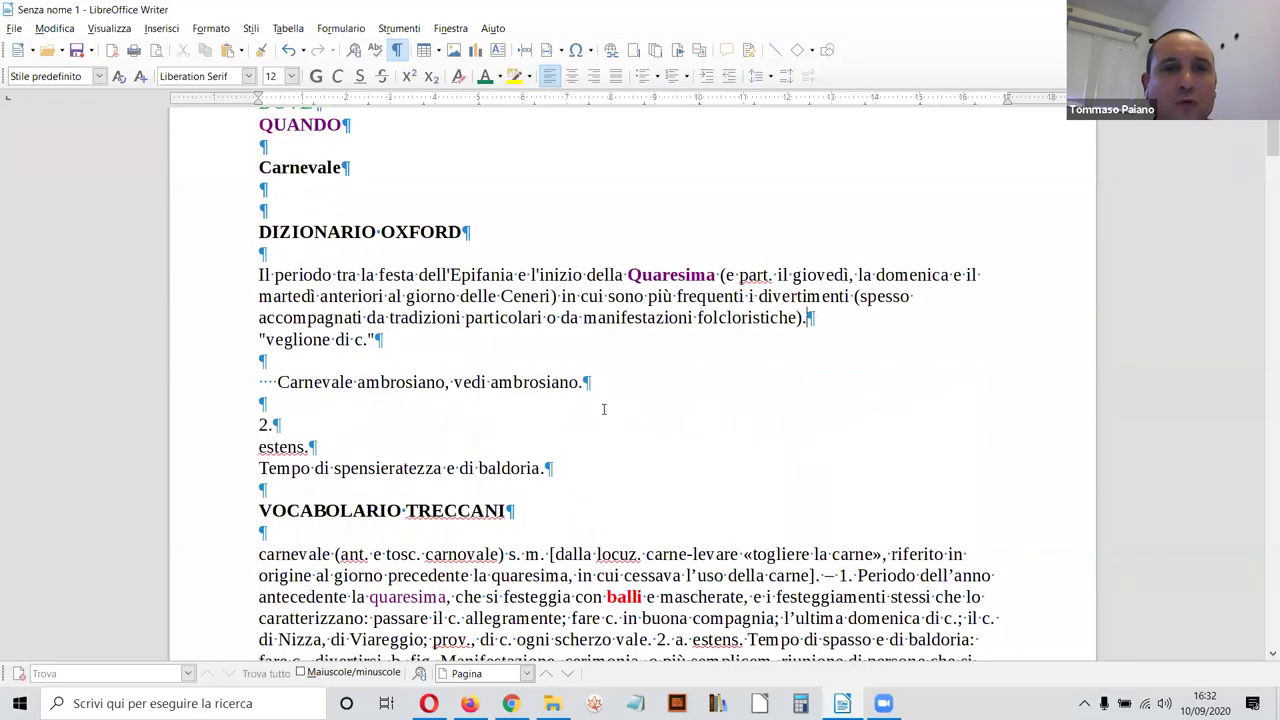
scroll(469, 297, "down", 1)
left_click(447, 270)
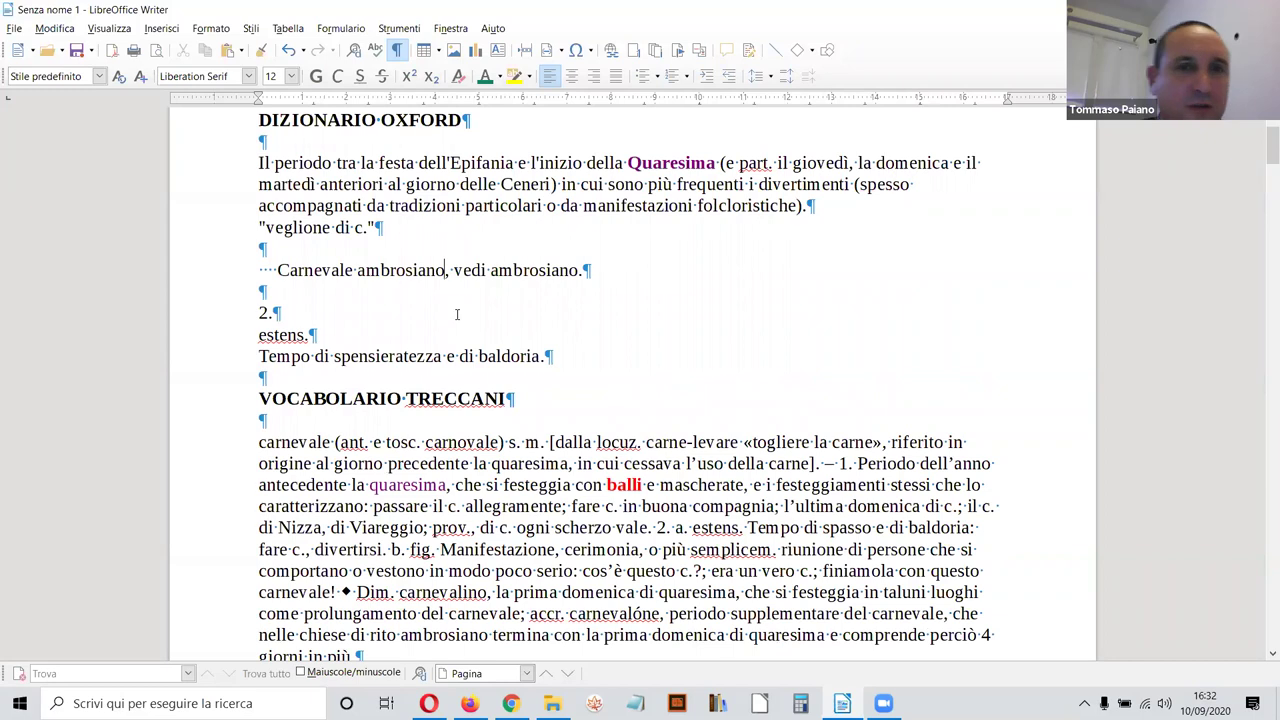
right_click(445, 271)
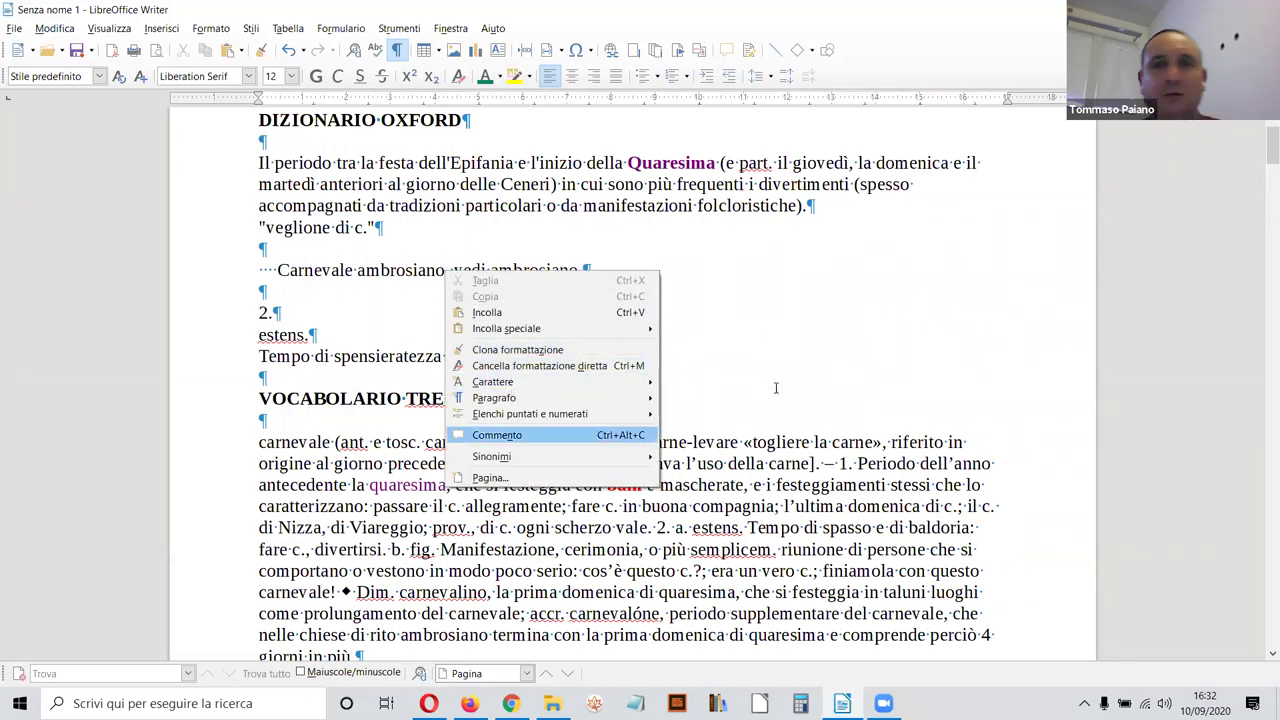
key("Return")
type("FARE UUNA")
key("BackSpace")
key("BackSpace")
key("BackSpace")
key("BackSpace")
key("BackSpace")
key("BackSpace")
key("BackSpace")
key("BackSpace")
key("BackSpace")
type("Fare una ")
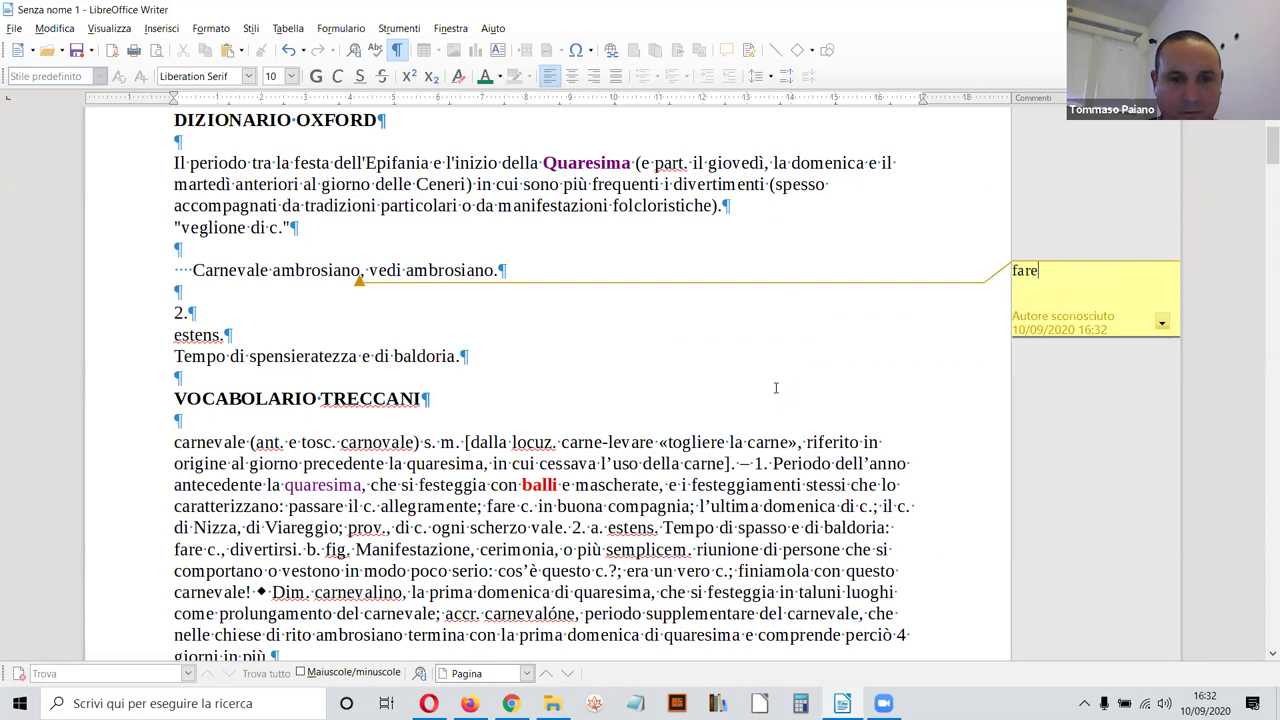
type("ricerca")
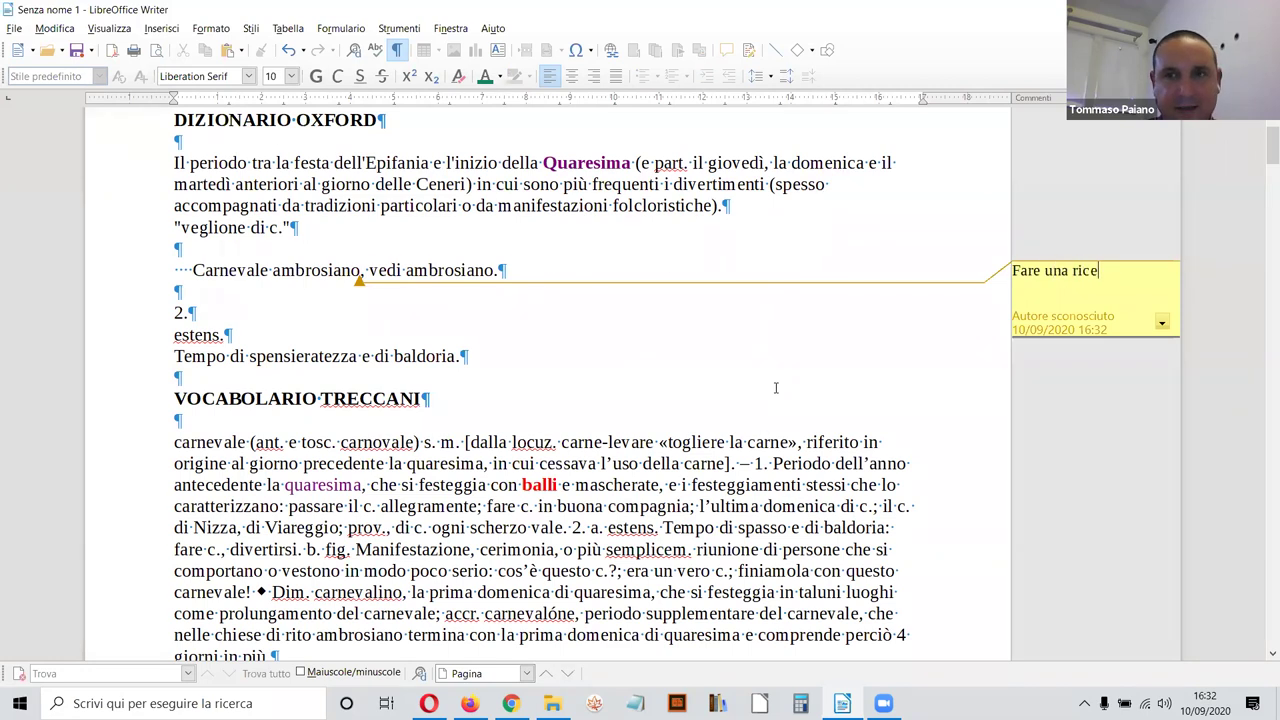
left_click(729, 438)
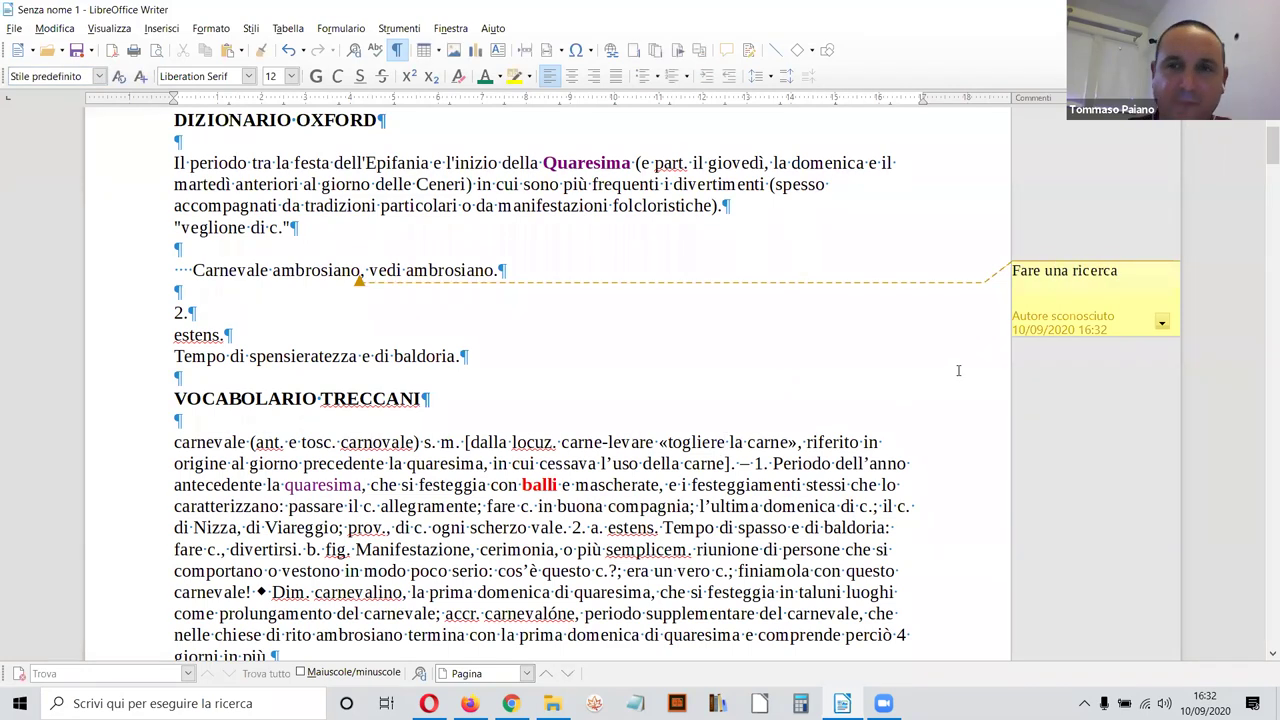
key("Up")
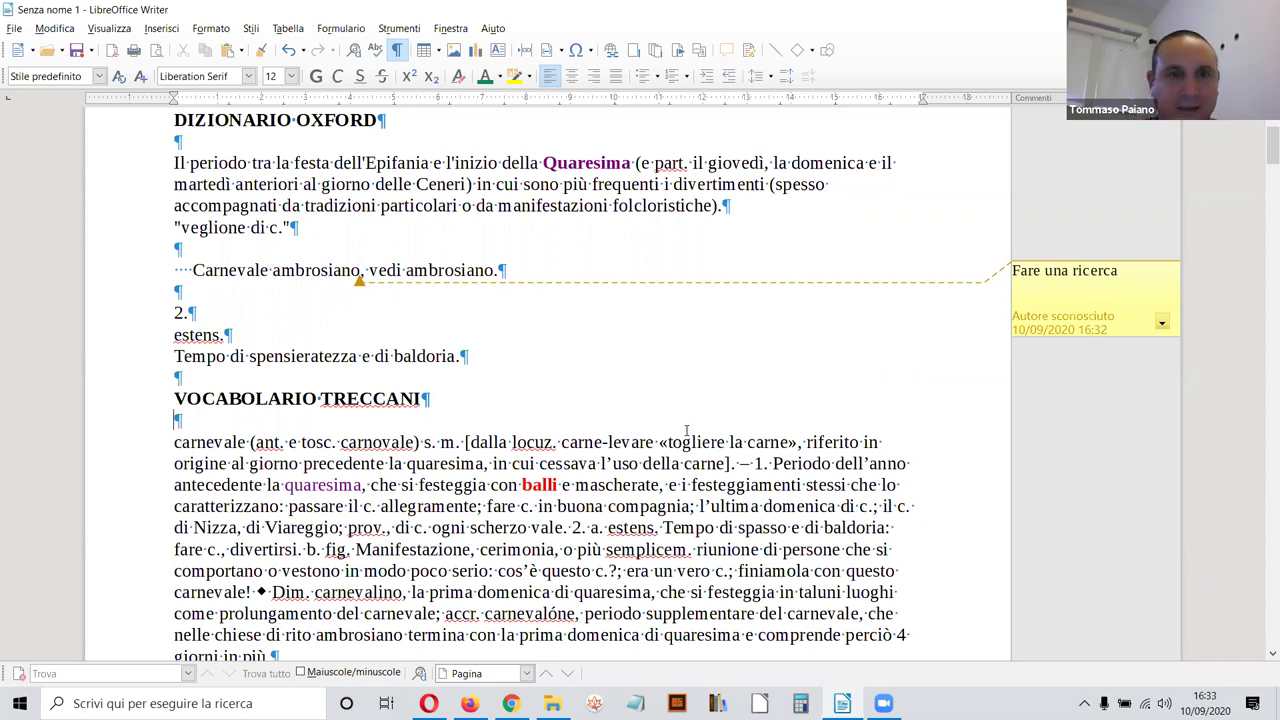
Step: Review the 5 w list and the Oxford and Treccani definitions for further passages to mark
scroll(586, 490, "up", 1)
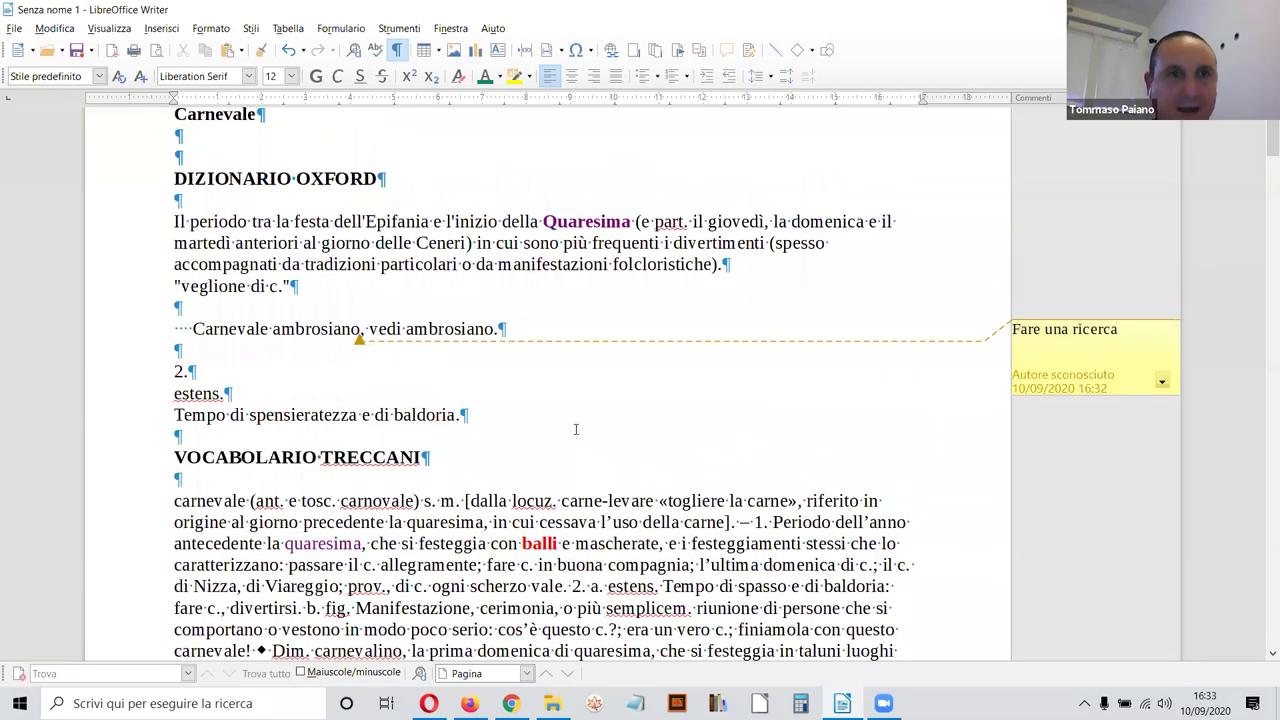
scroll(574, 431, "up", 5)
scroll(609, 431, "down", 1)
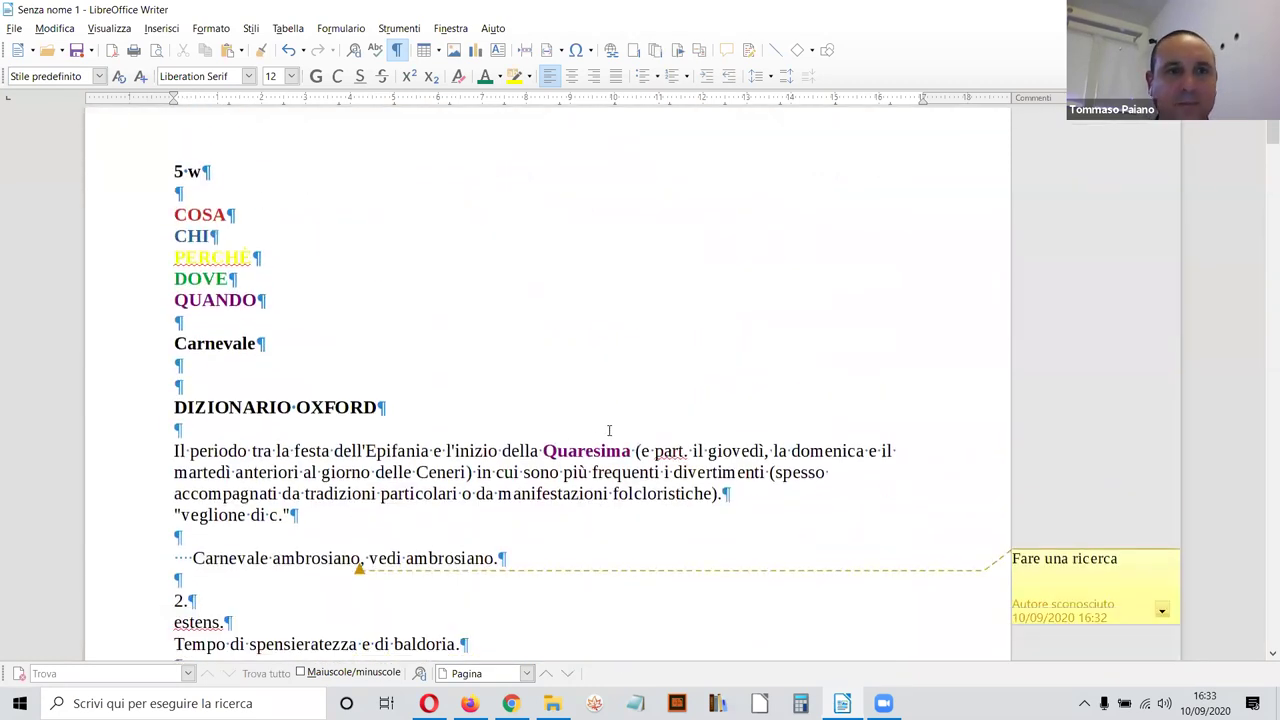
left_click(296, 407)
scroll(250, 260, "down", 1)
scroll(270, 275, "up", 2)
scroll(300, 340, "down", 3)
scroll(560, 429, "down", 1)
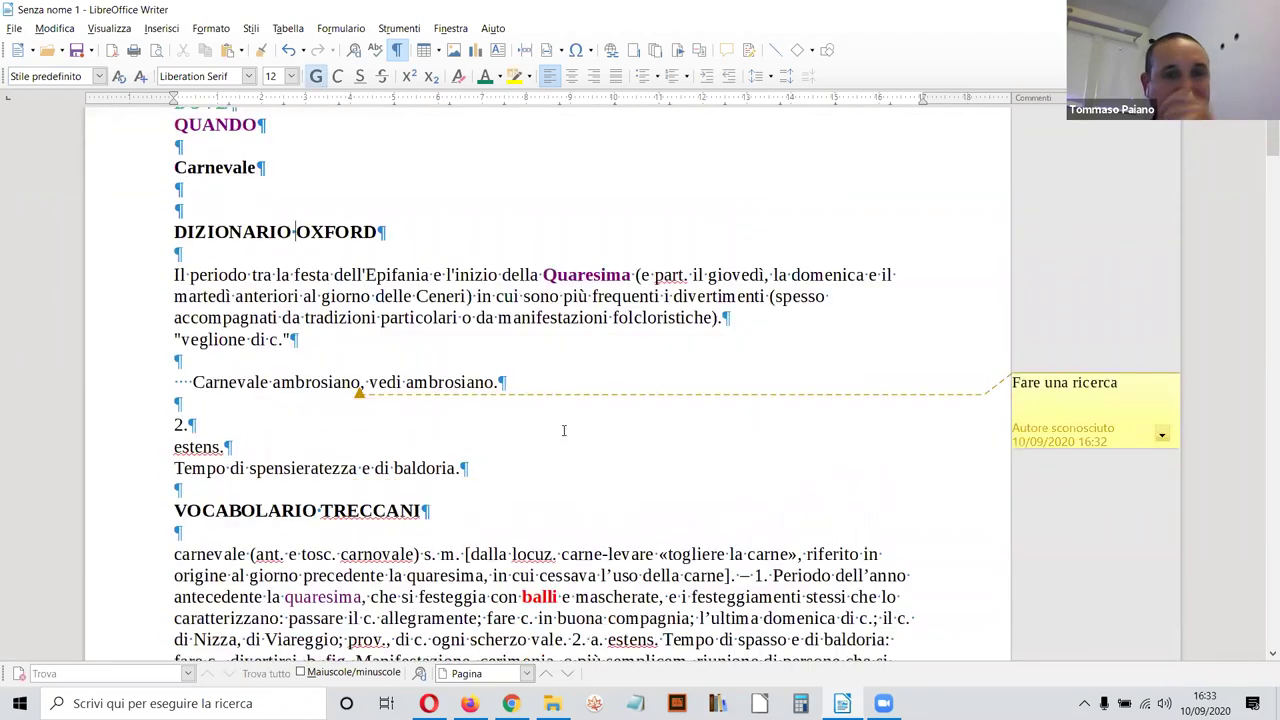
scroll(570, 400, "down", 1)
scroll(605, 378, "down", 7)
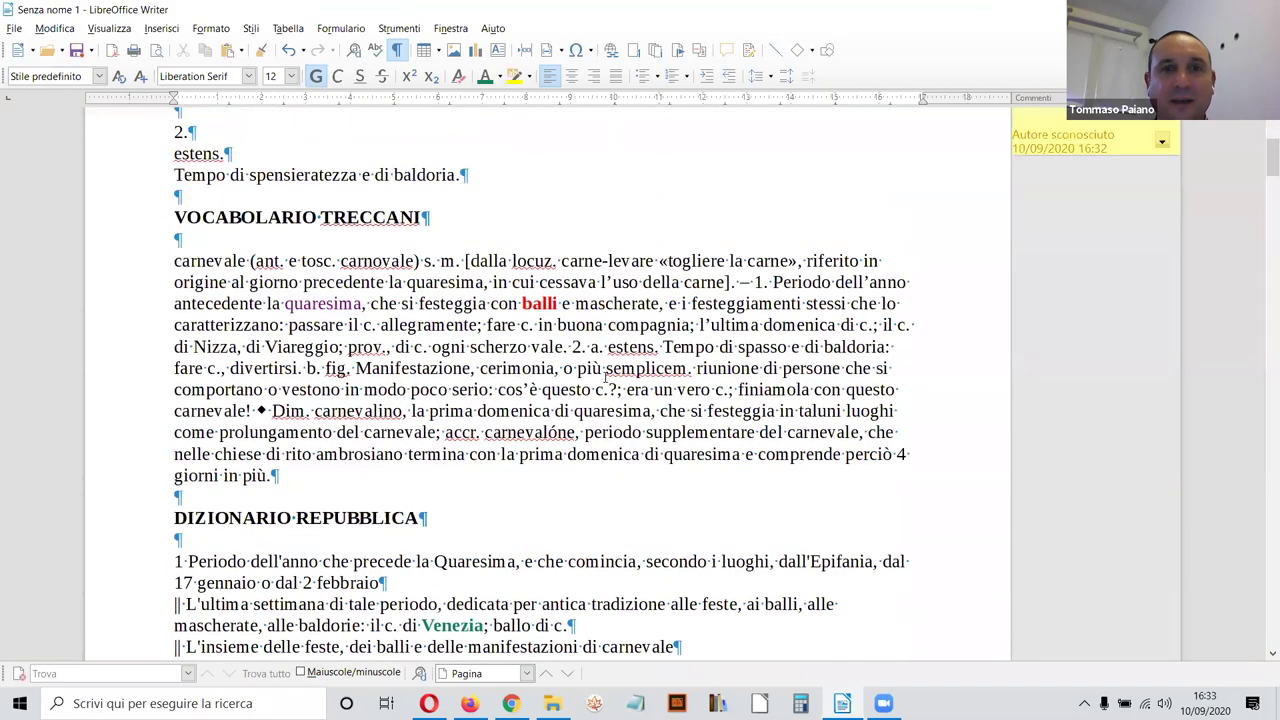
scroll(606, 377, "up", 6)
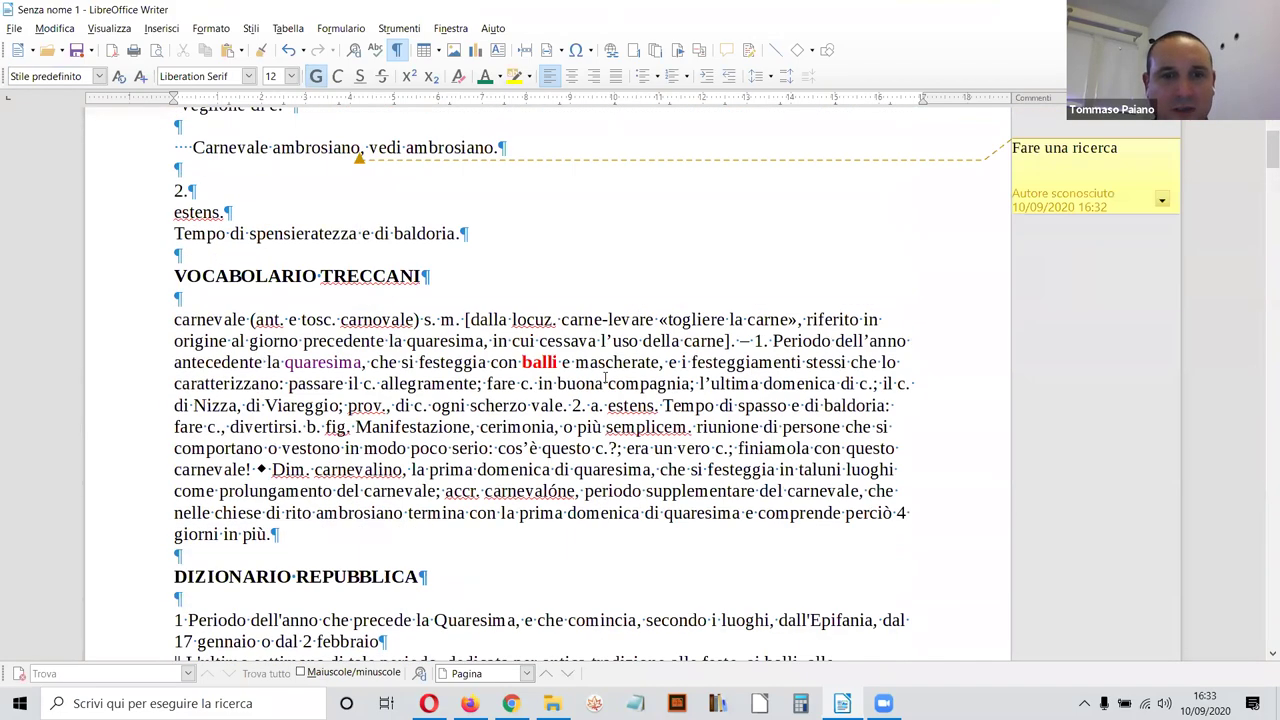
Step: Underline the Vocabolario Treccani passage from "Manifestazione, cerimonia" through "finiamola con questo carnevale!"
scroll(366, 430, "down", 2)
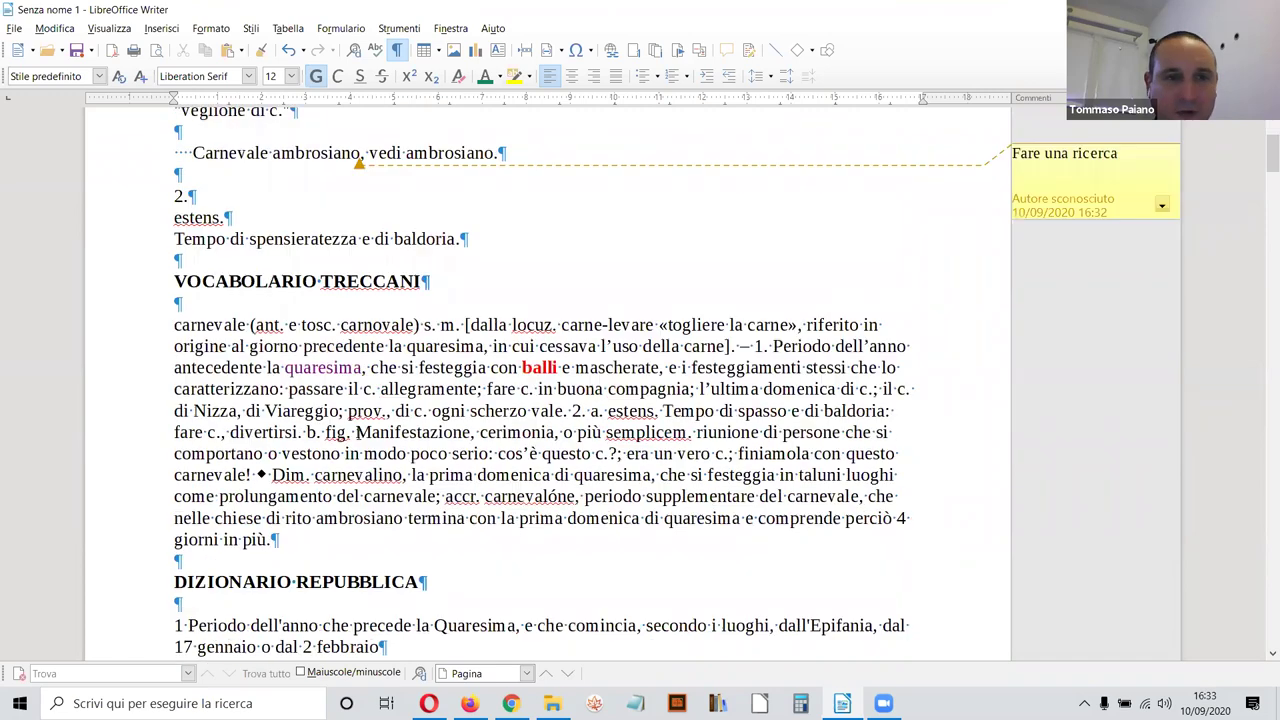
left_click_drag(356, 432, 252, 475)
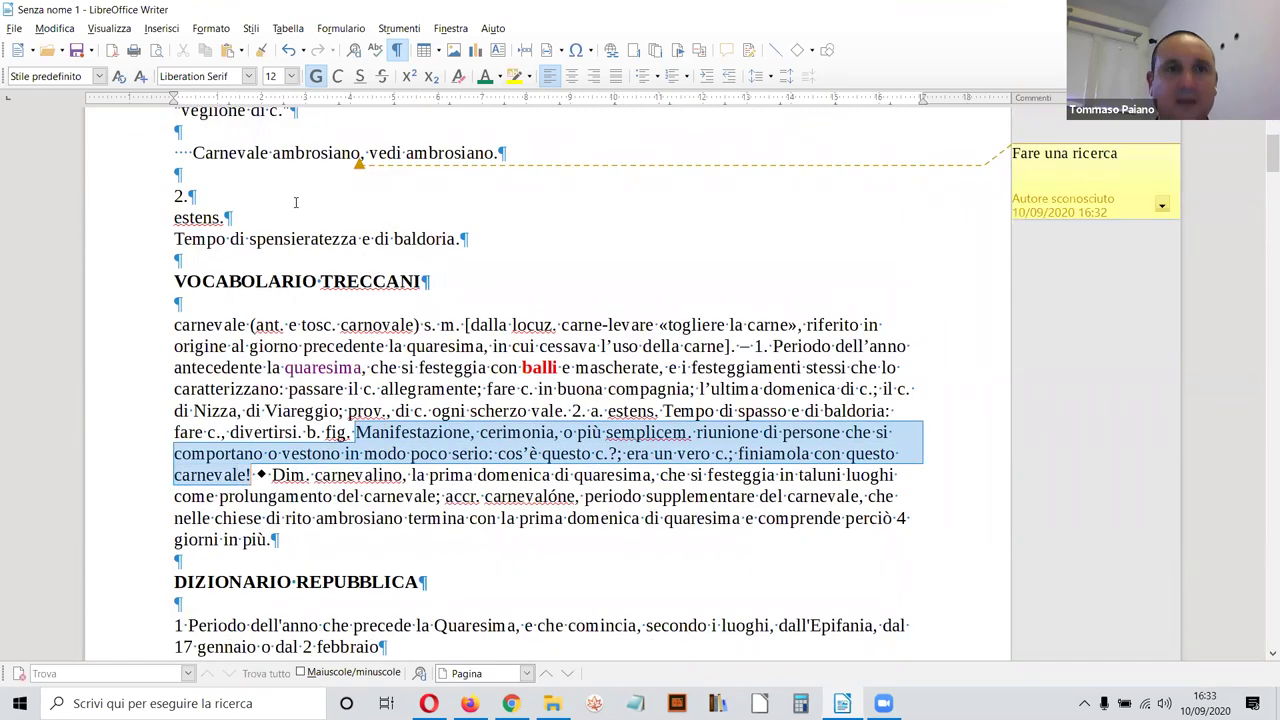
left_click(359, 76)
left_click(413, 471)
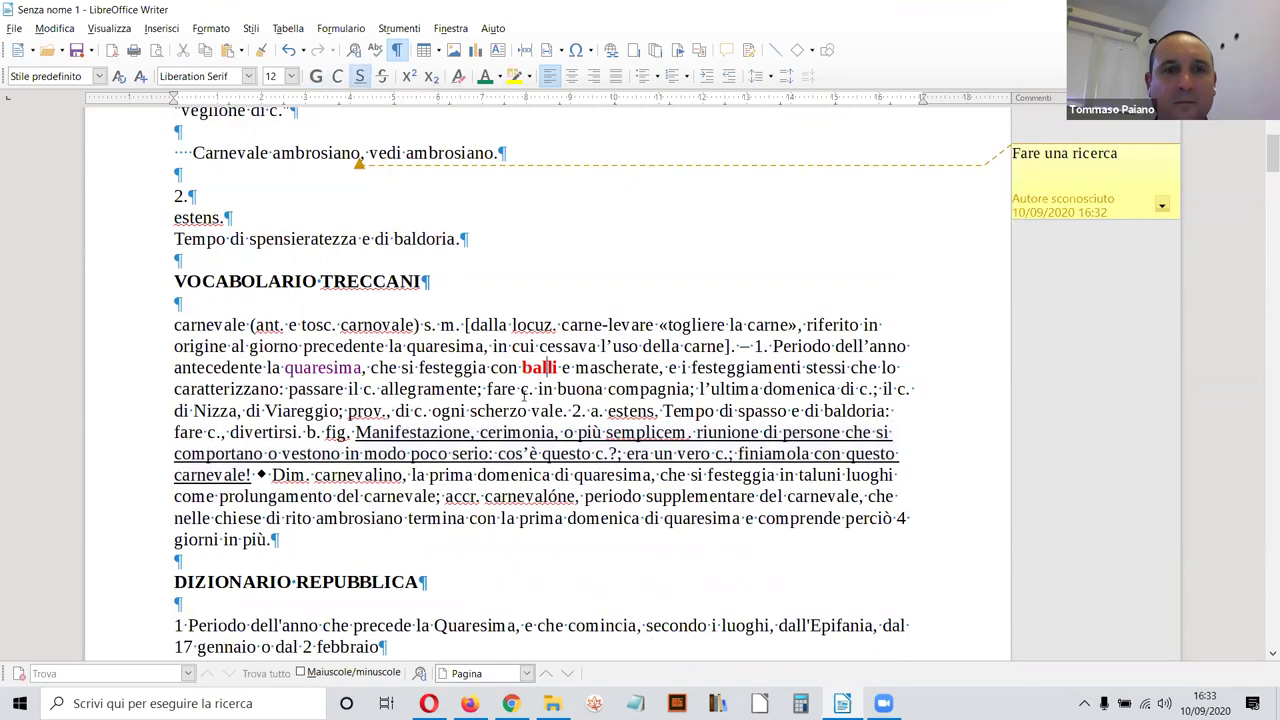
Step: Make the whole paragraph beginning "Non si sa da dove derivi il nome 'carnevale'" under Origini del Carnevale bold
scroll(282, 384, "down", 3)
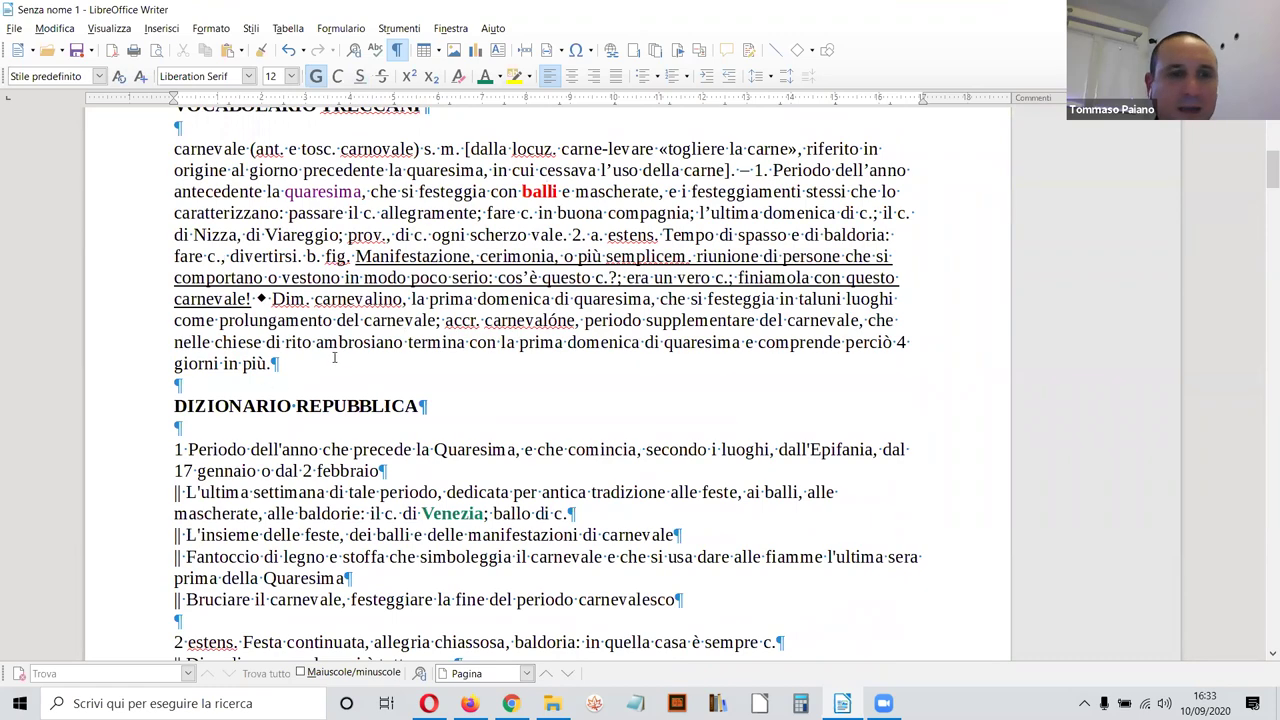
scroll(282, 384, "down", 15)
scroll(174, 262, "down", 4)
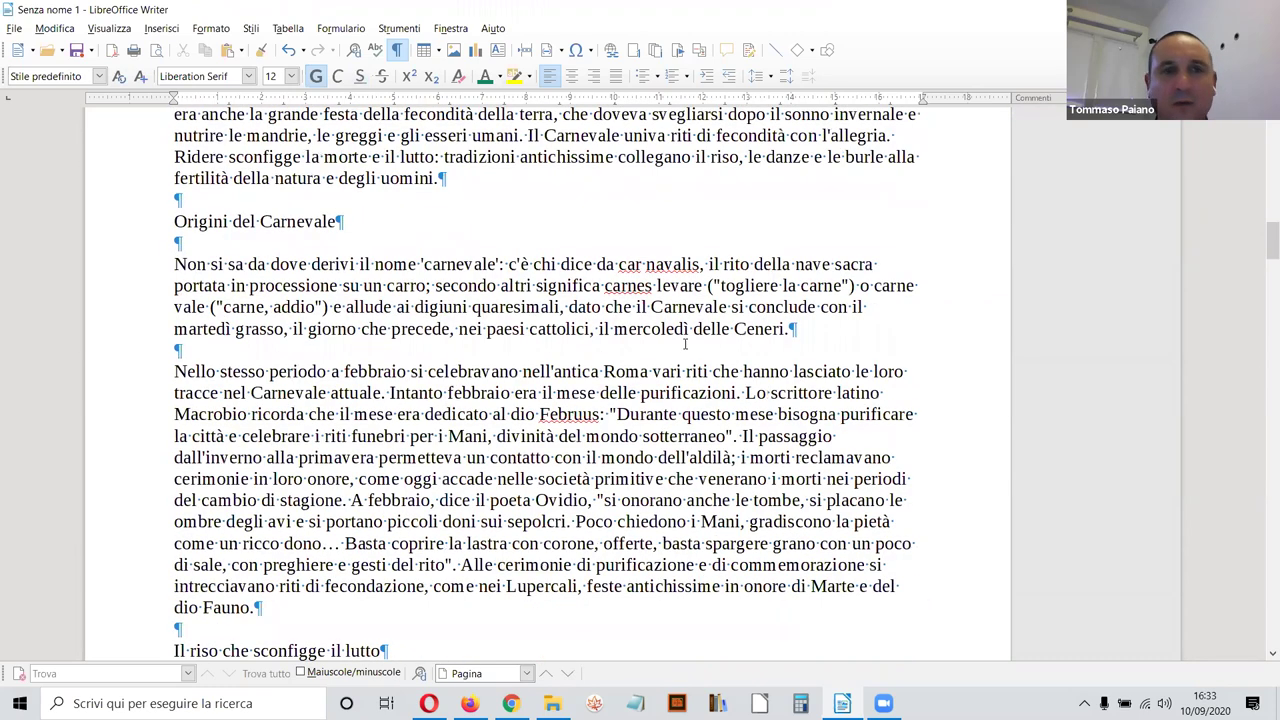
triple_click(722, 330)
key("ctrl+b")
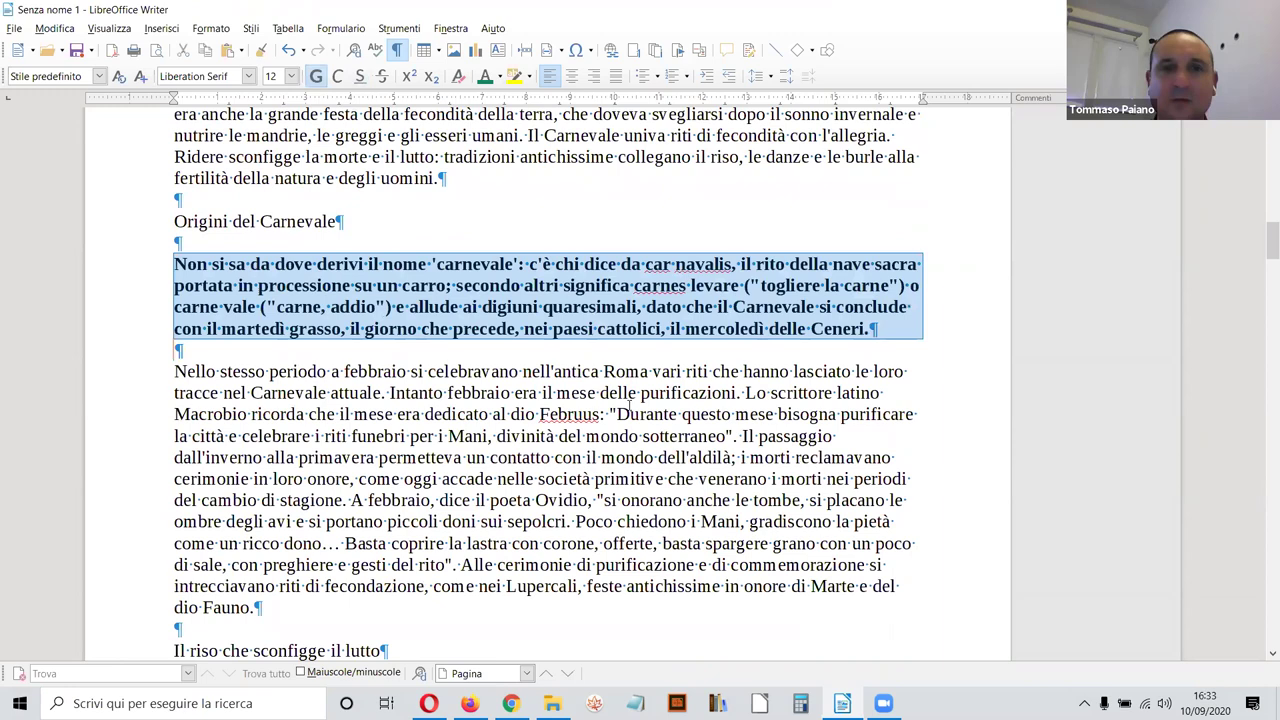
left_click(670, 393)
Step: Colour the Origini del Carnevale passage from "del cambio di stagione" through "dio Fauno." green
scroll(430, 380, "down", 2)
left_click_drag(174, 383, 262, 490)
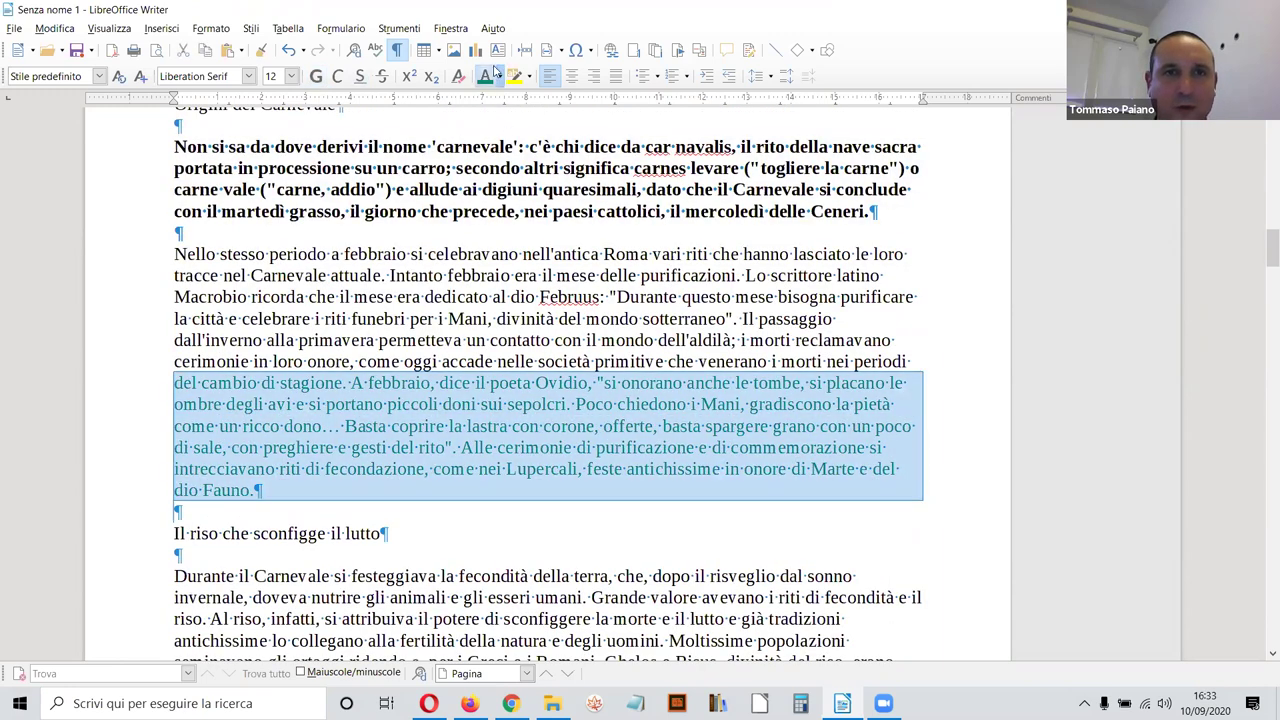
left_click(472, 276)
scroll(491, 280, "down", 4)
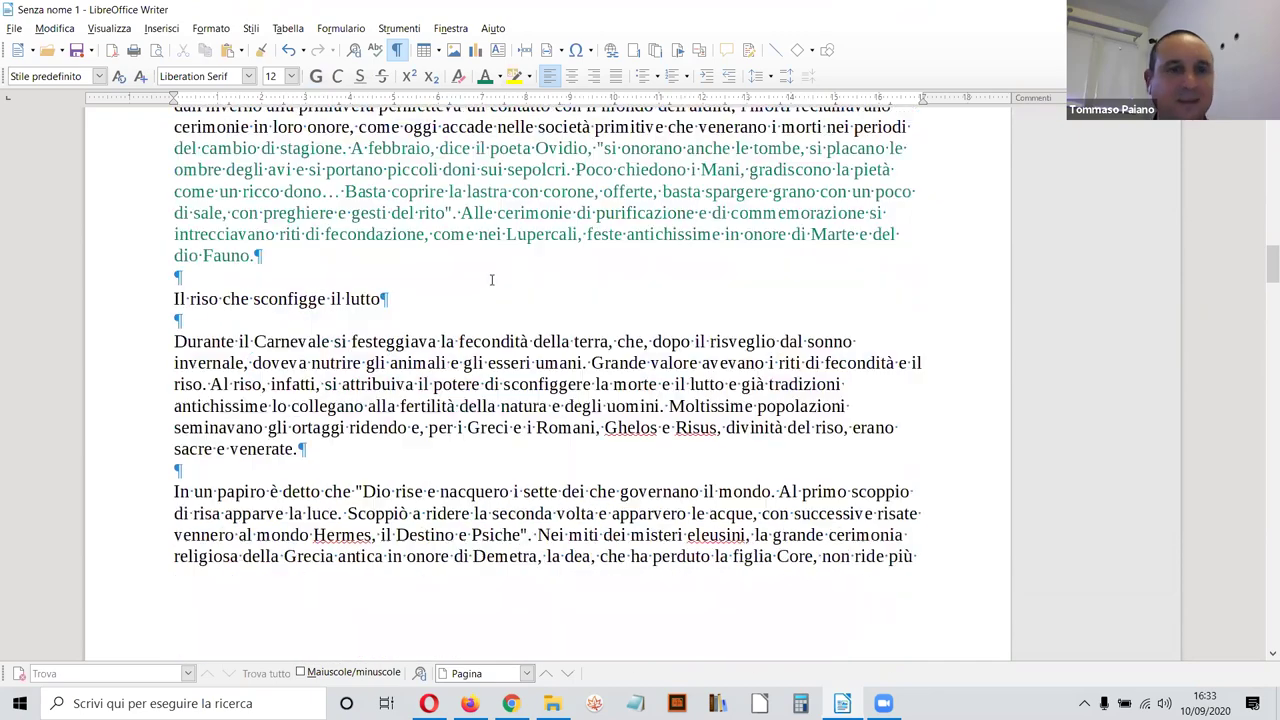
Step: Colour the paragraph beginning "Durante il Carnevale si festeggiava" under Il riso che sconfigge il lutto orange
scroll(525, 334, "up", 2)
scroll(525, 334, "up", 2)
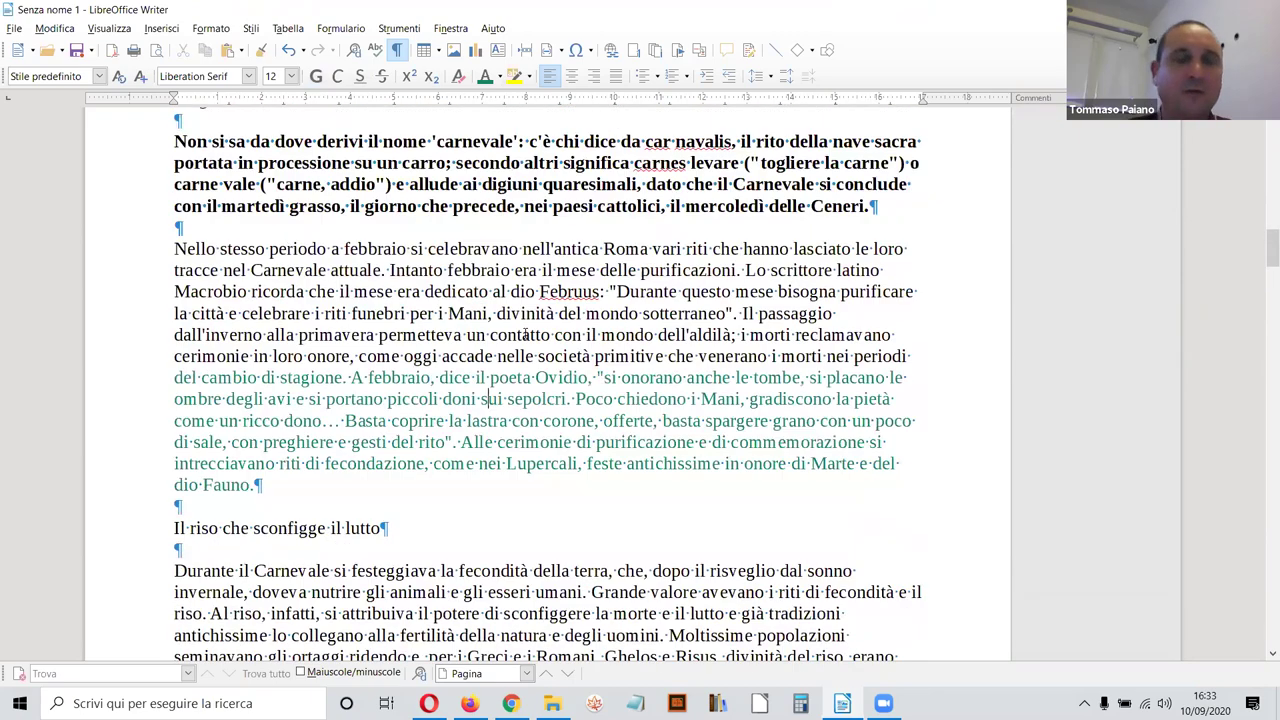
scroll(525, 334, "down", 2)
scroll(525, 334, "up", 2)
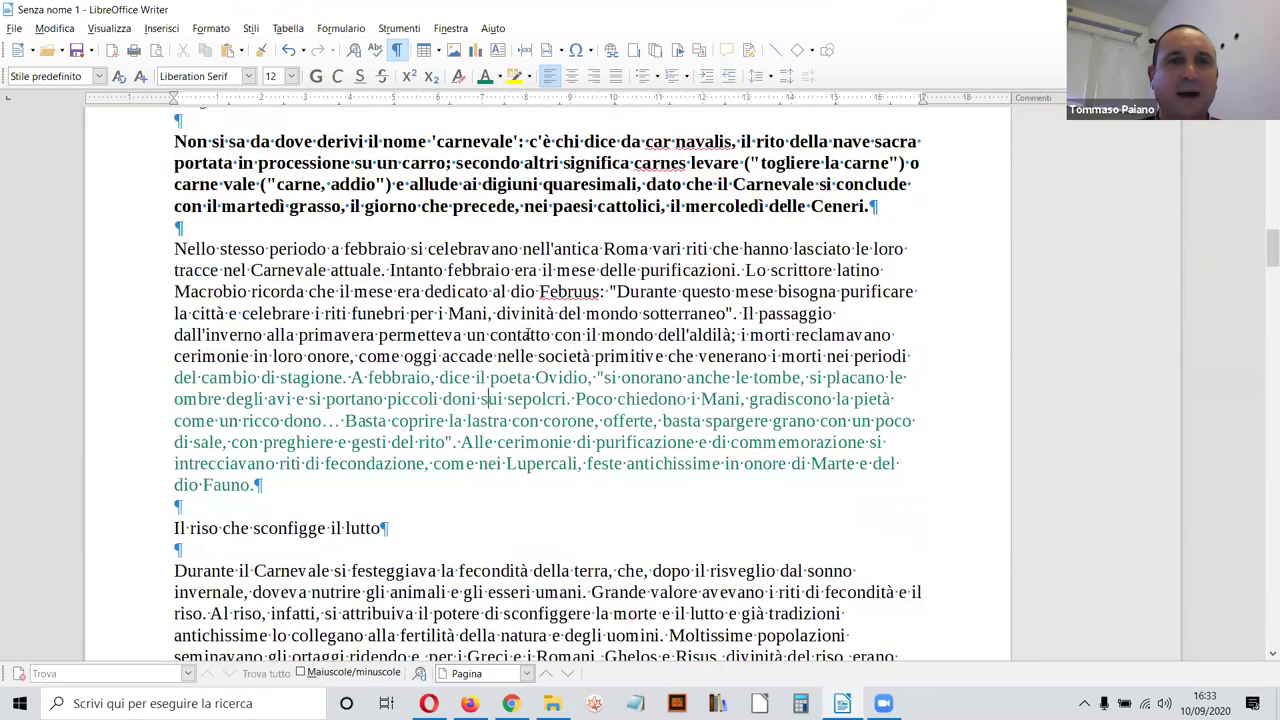
scroll(525, 335, "up", 1)
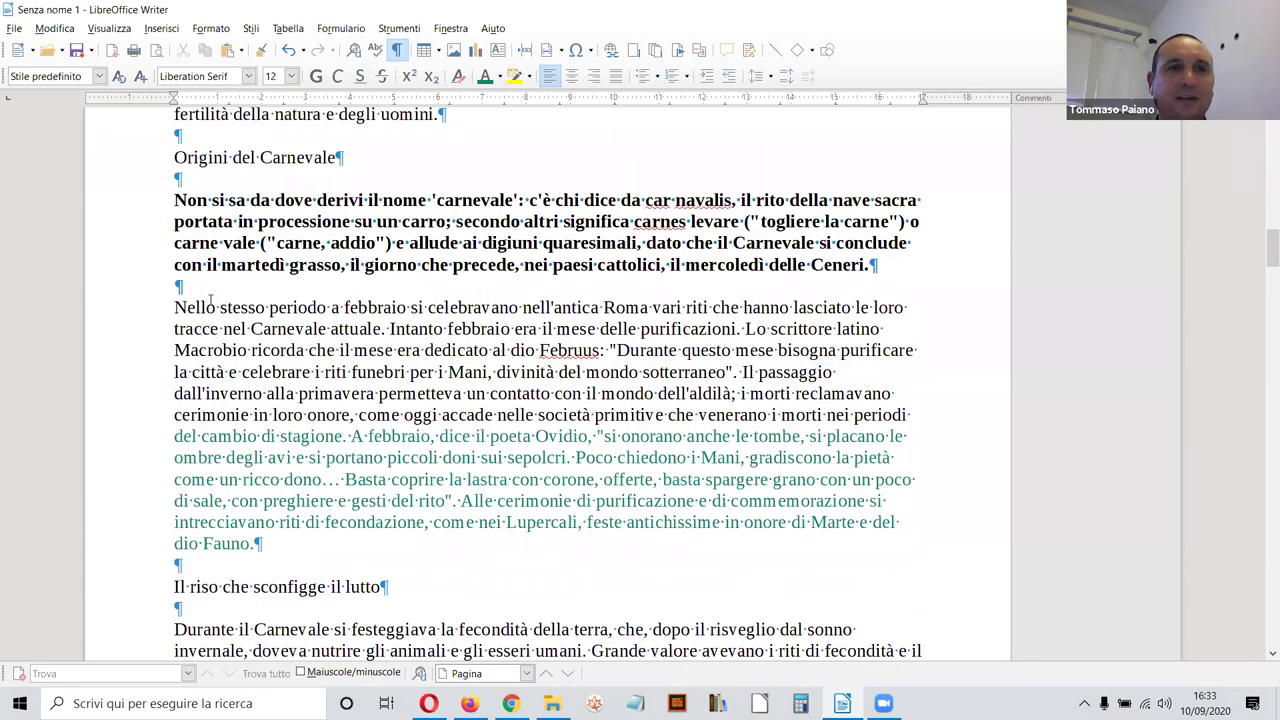
scroll(330, 376, "down", 6)
triple_click(336, 388)
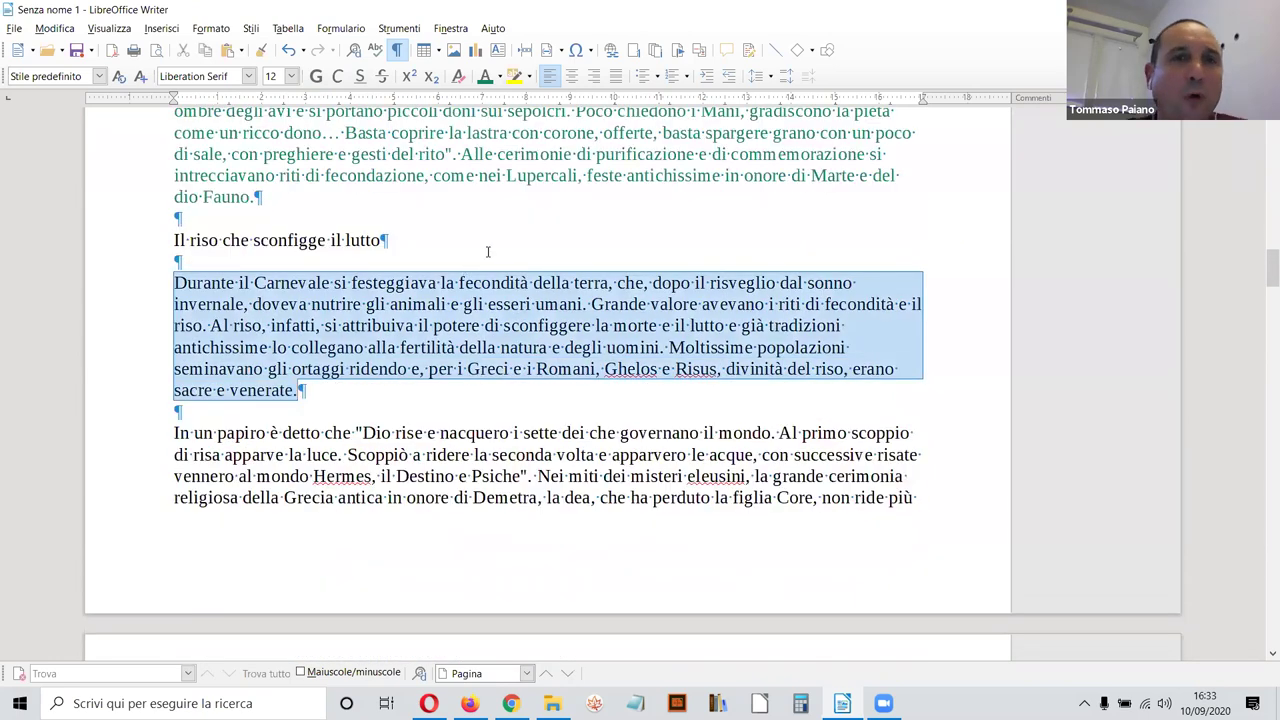
left_click(500, 84)
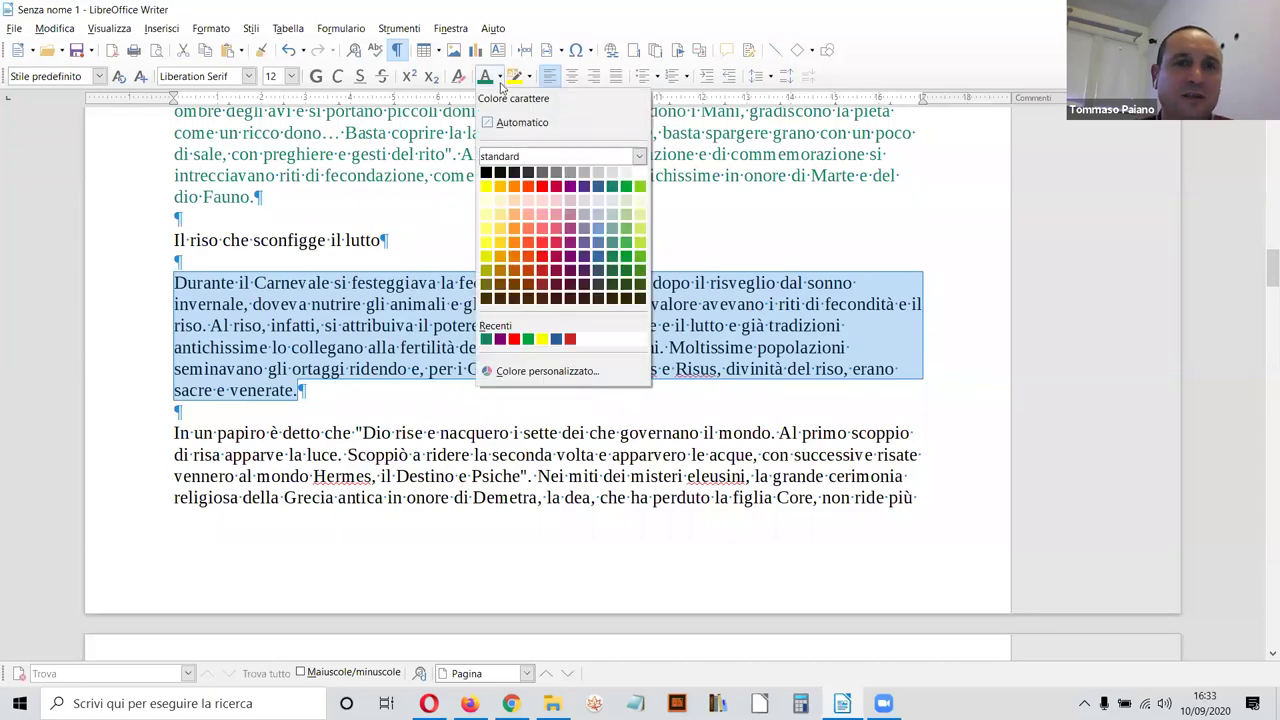
left_click(537, 192)
left_click(570, 328)
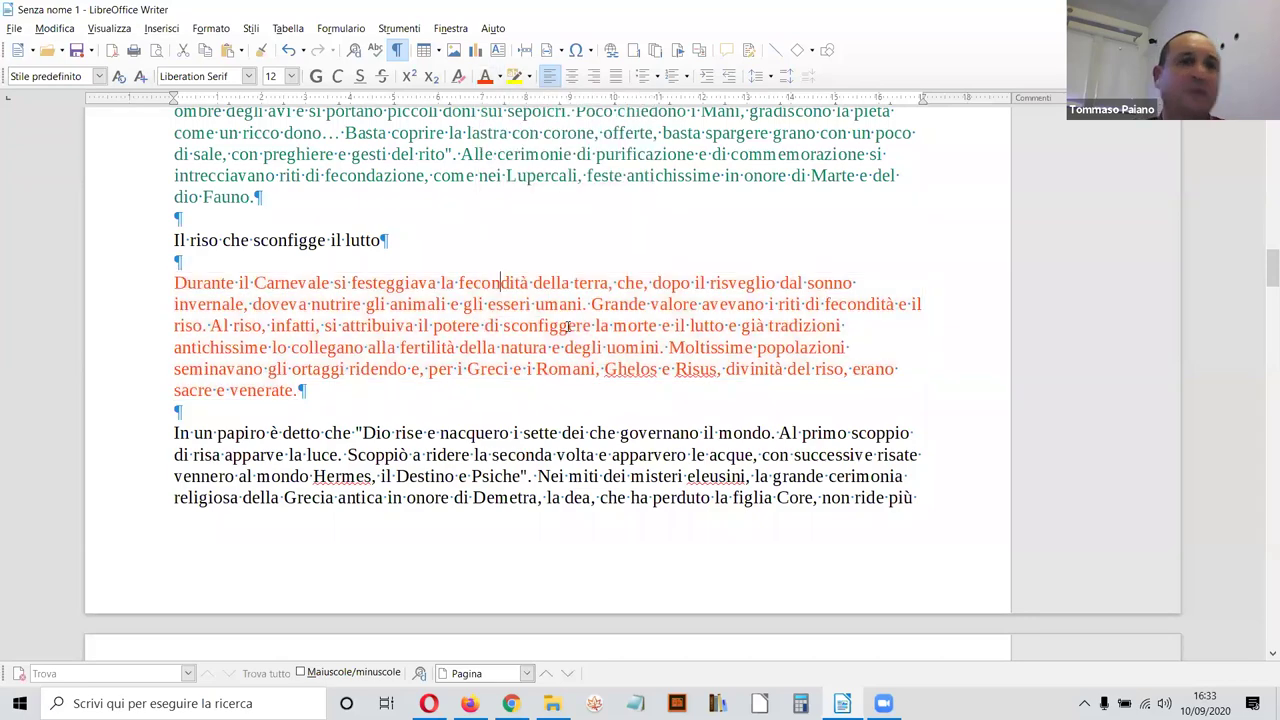
Step: Review the annotated document, from the 5 w list through the Oxford, Treccani and Repubblica definitions to Origini del Carnevale
scroll(570, 328, "up", 10)
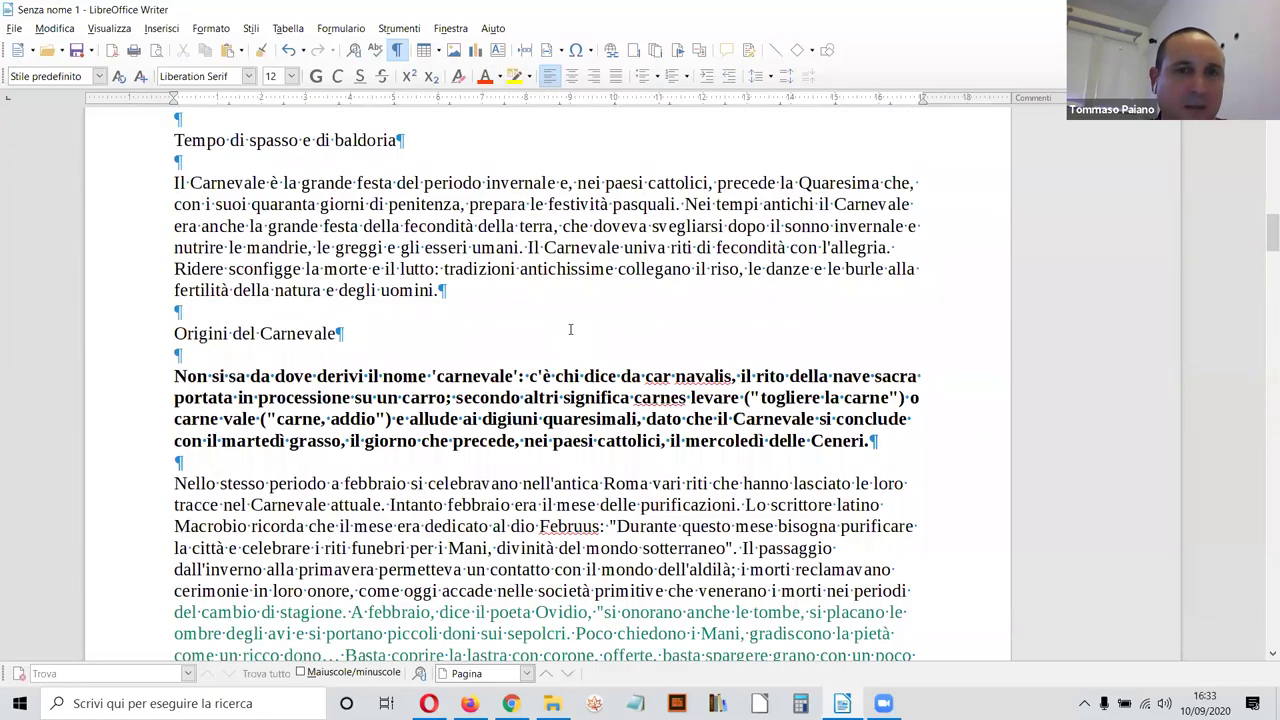
scroll(570, 328, "up", 10)
scroll(570, 328, "down", 4)
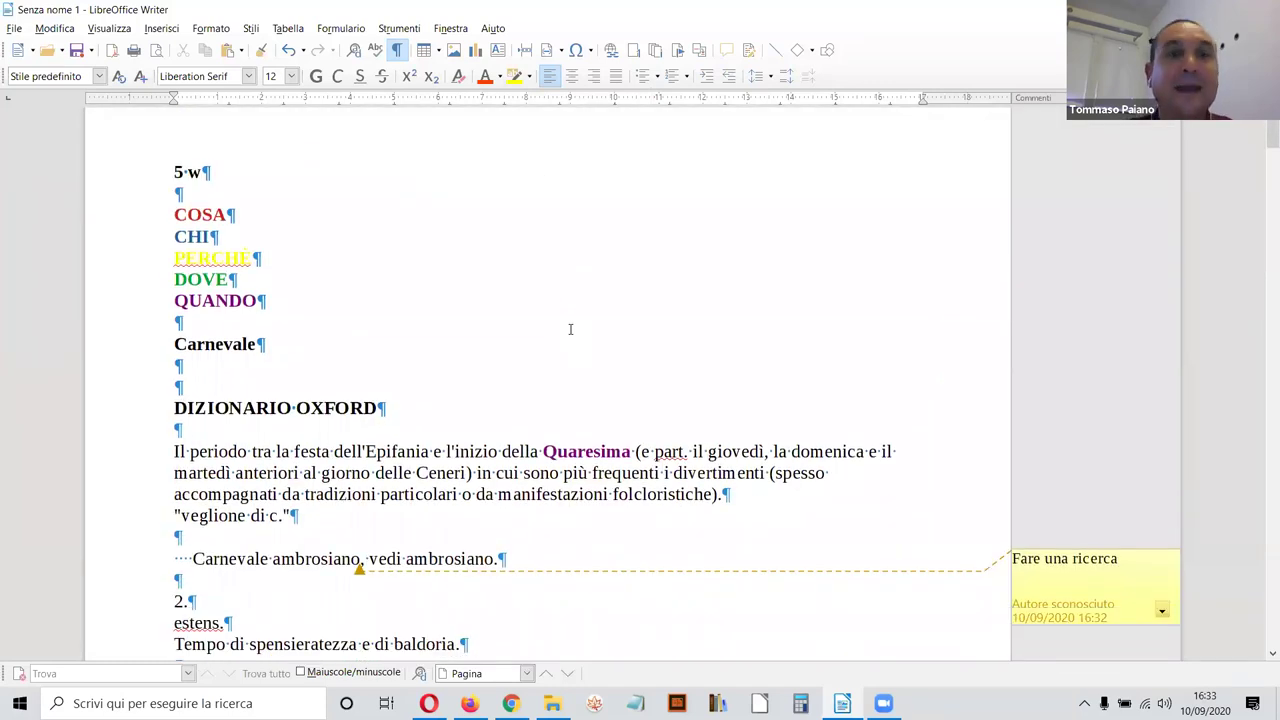
scroll(570, 328, "down", 5)
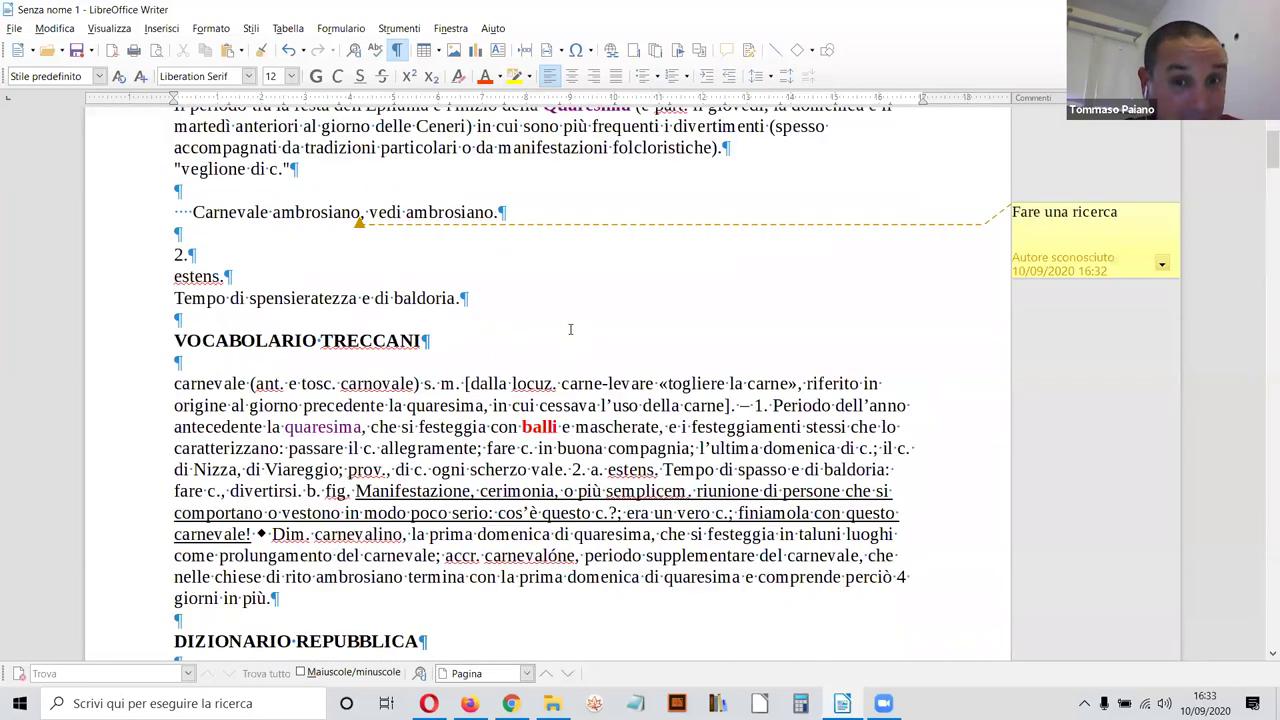
scroll(570, 330, "down", 3)
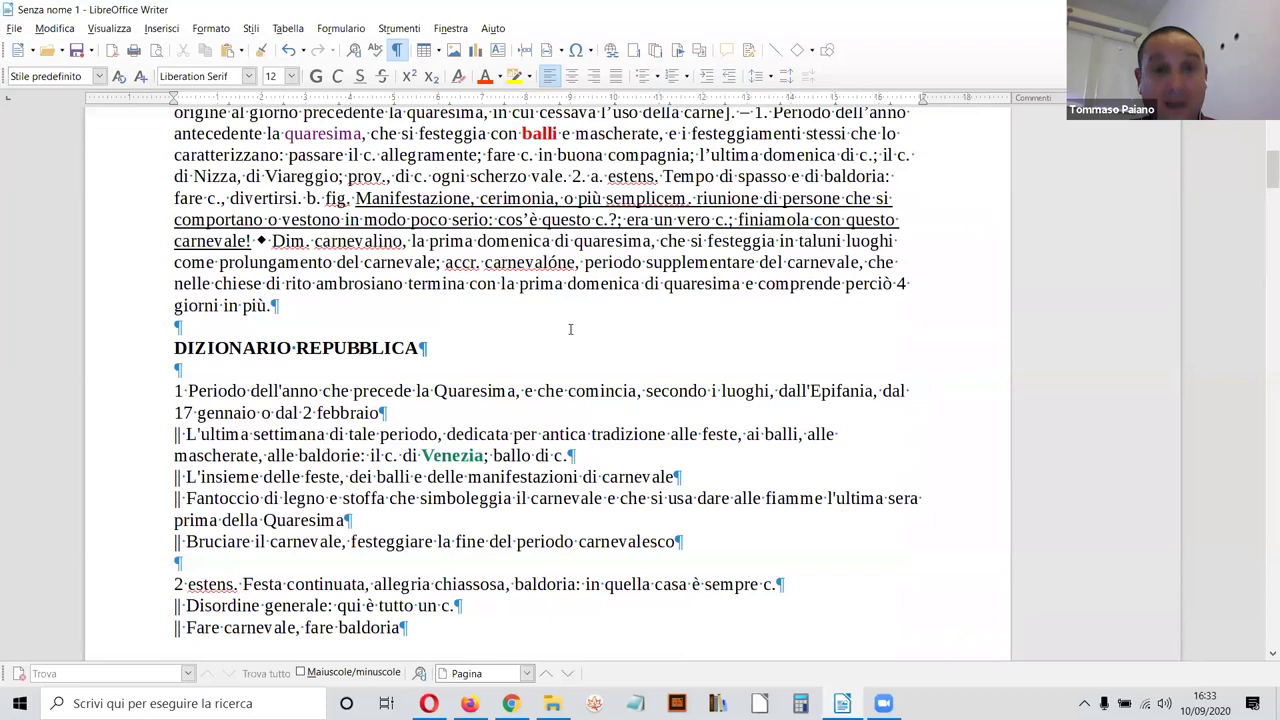
scroll(570, 329, "down", 1)
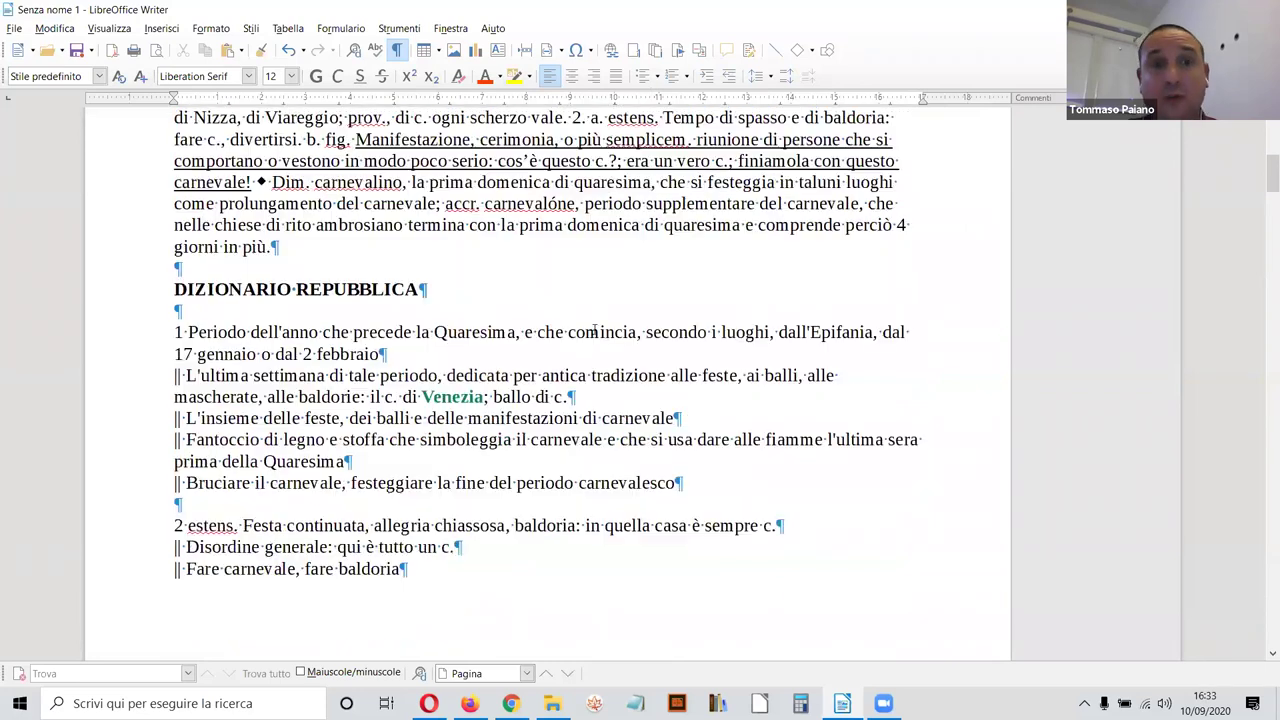
left_click(484, 461)
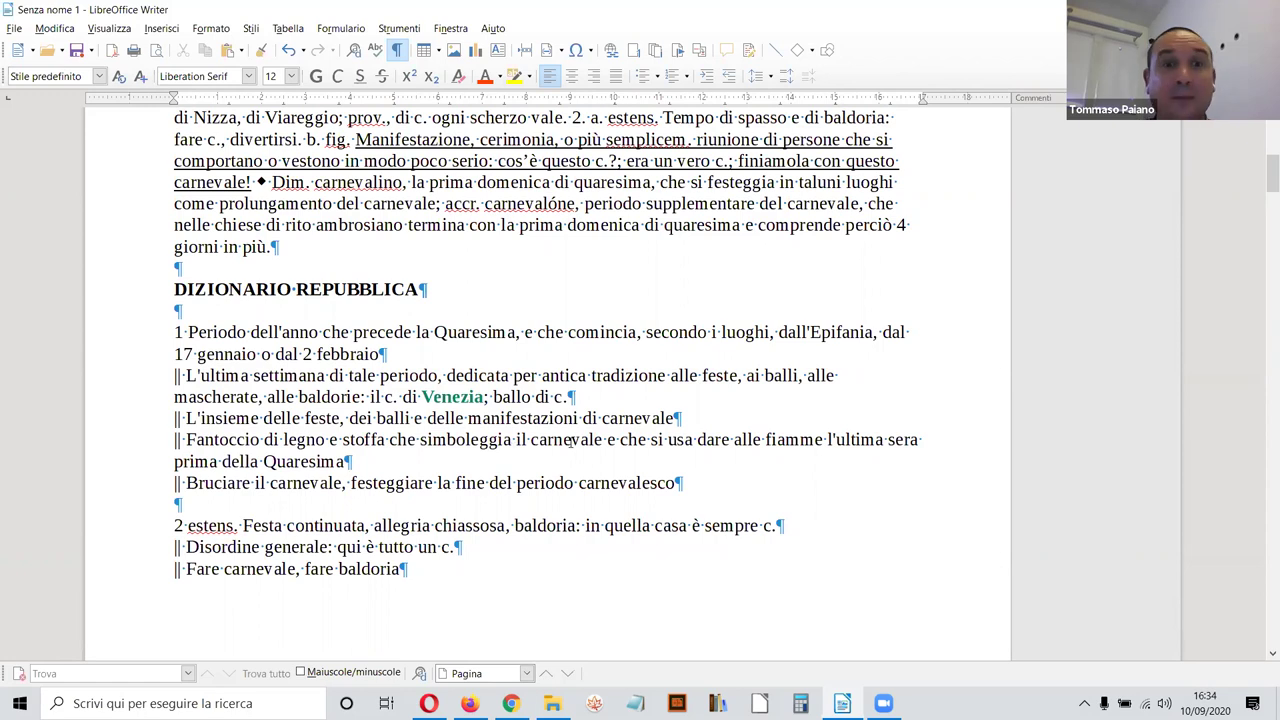
scroll(620, 406, "up", 10)
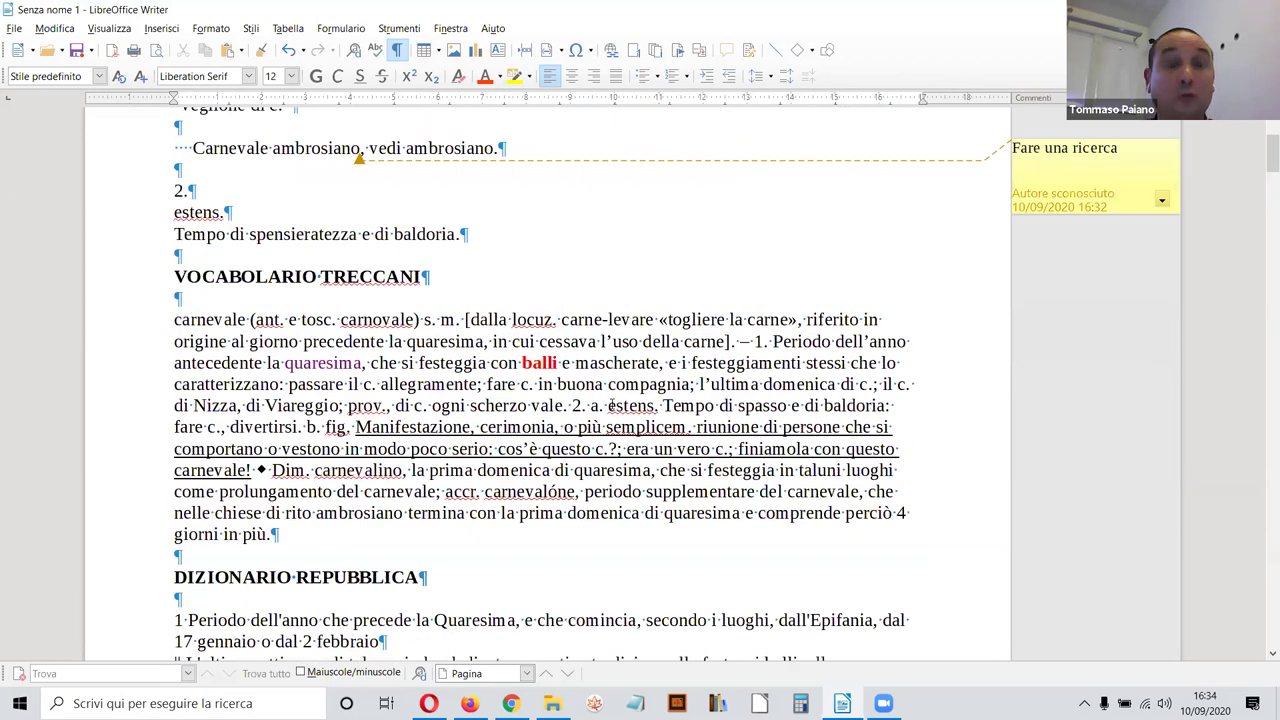
scroll(612, 404, "up", 3)
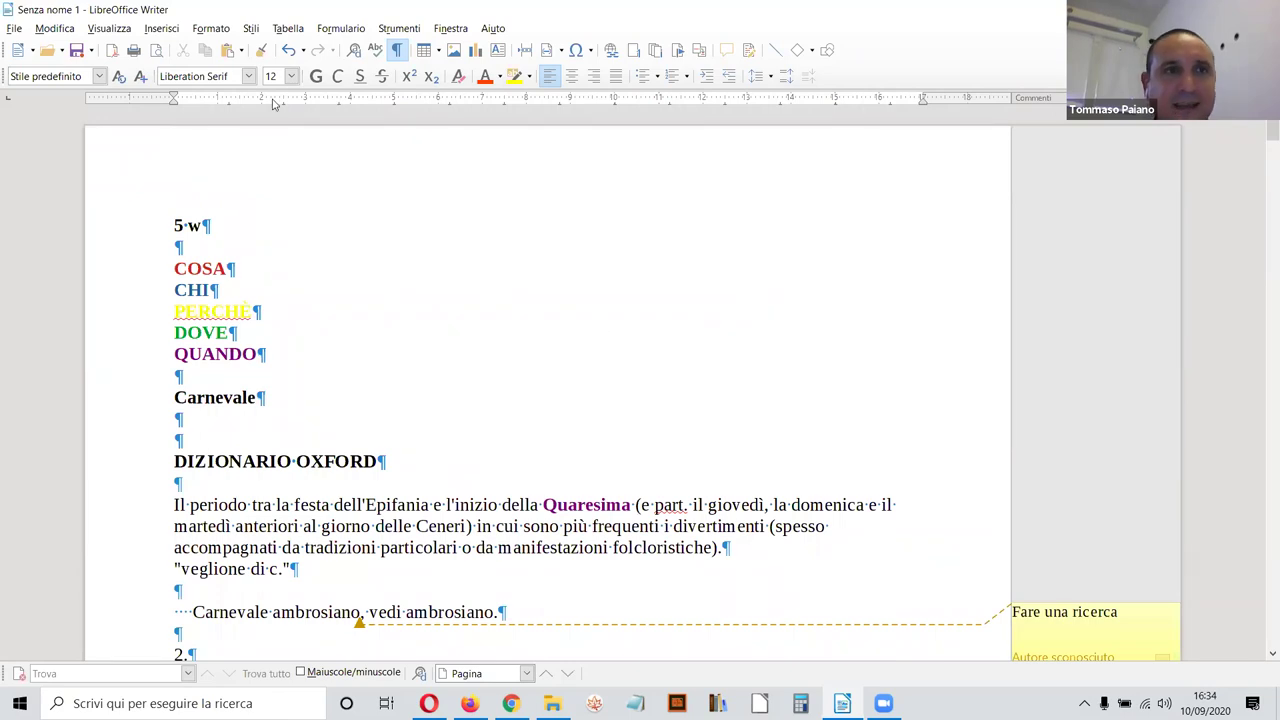
left_click(14, 30)
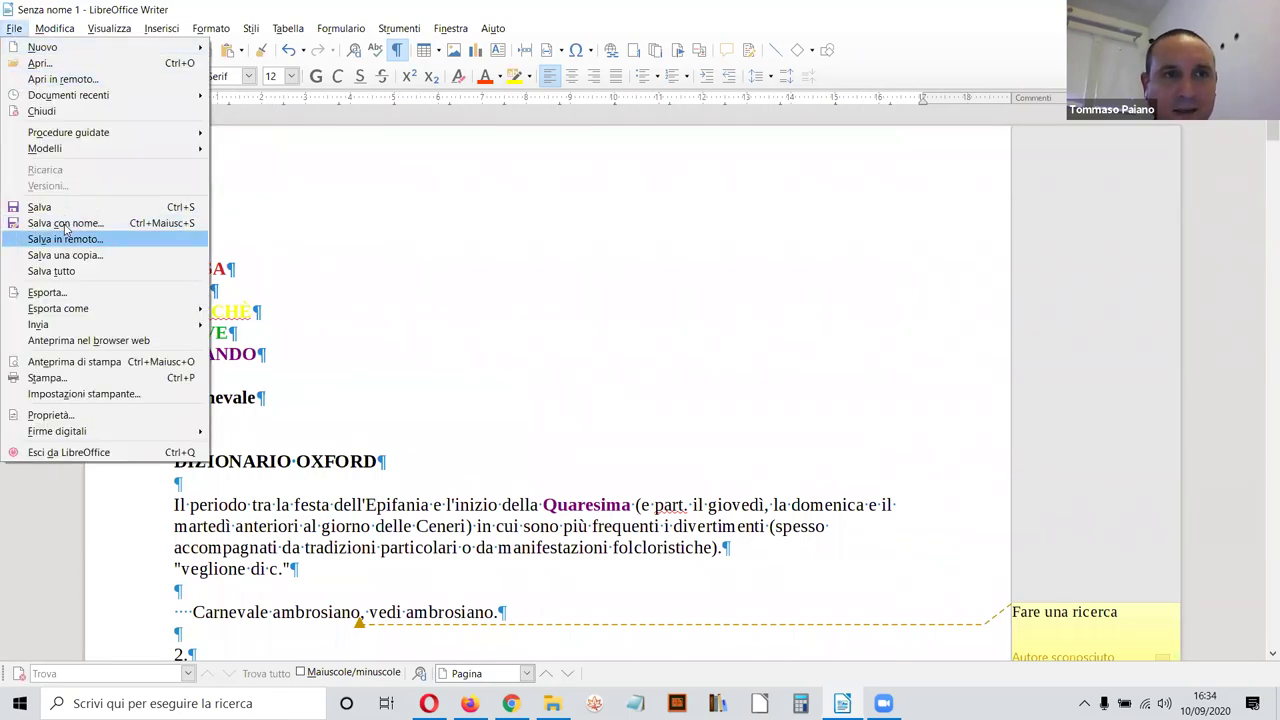
left_click(66, 229)
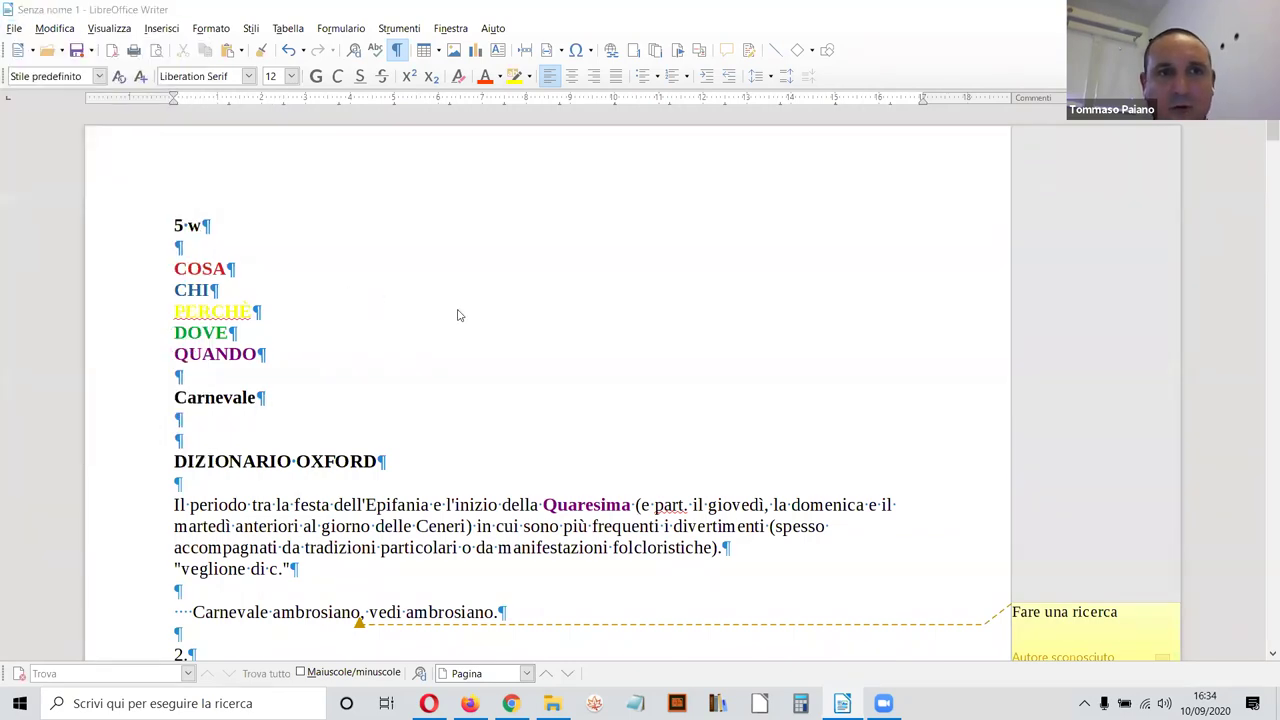
type("carn")
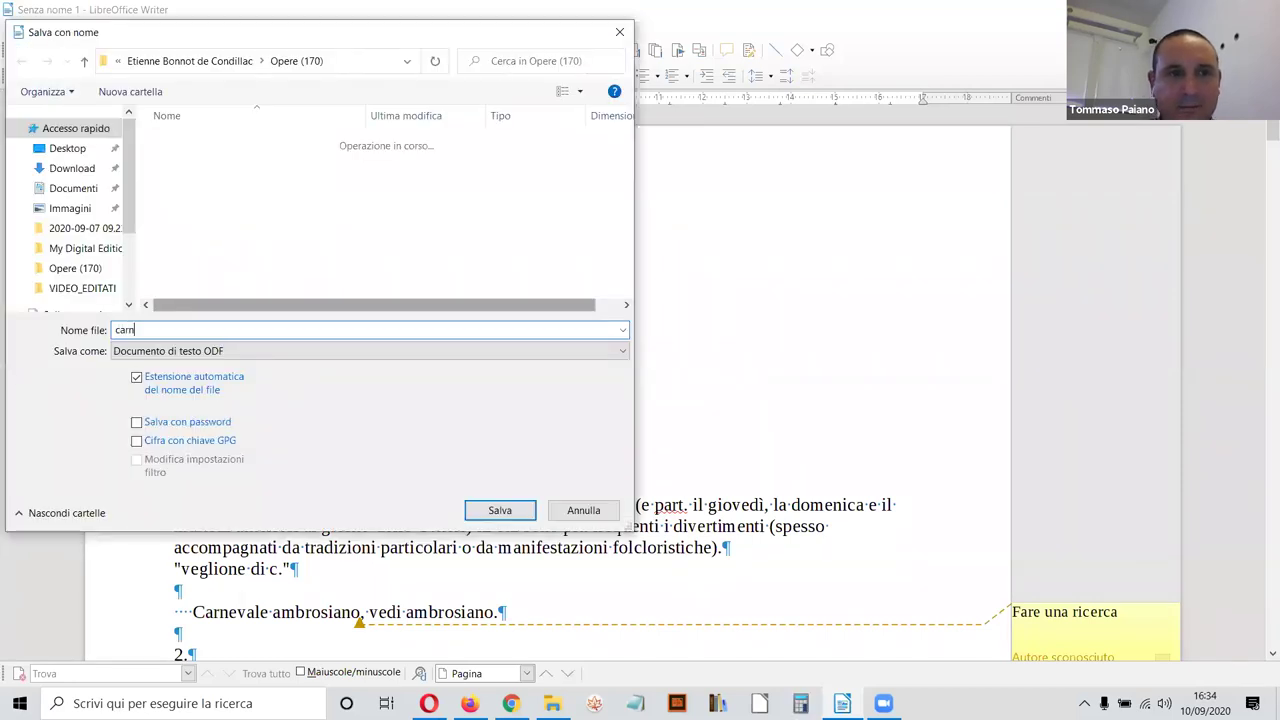
type("evale")
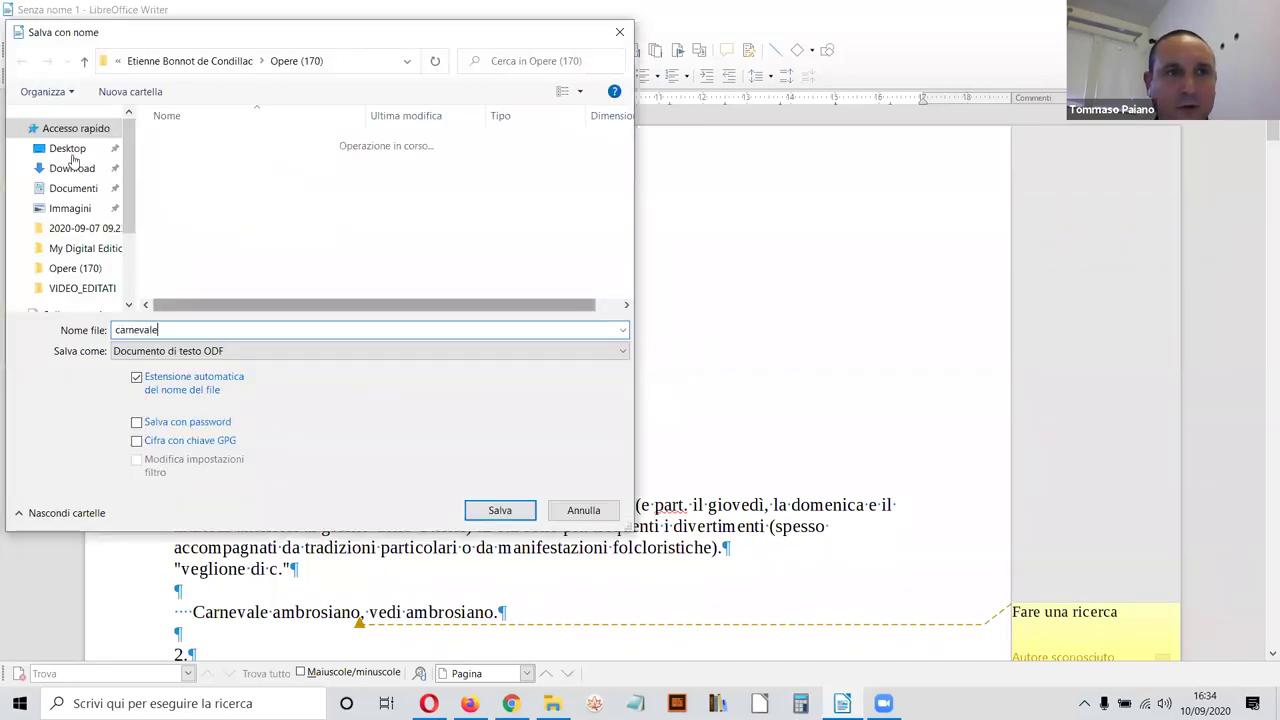
left_click(80, 190)
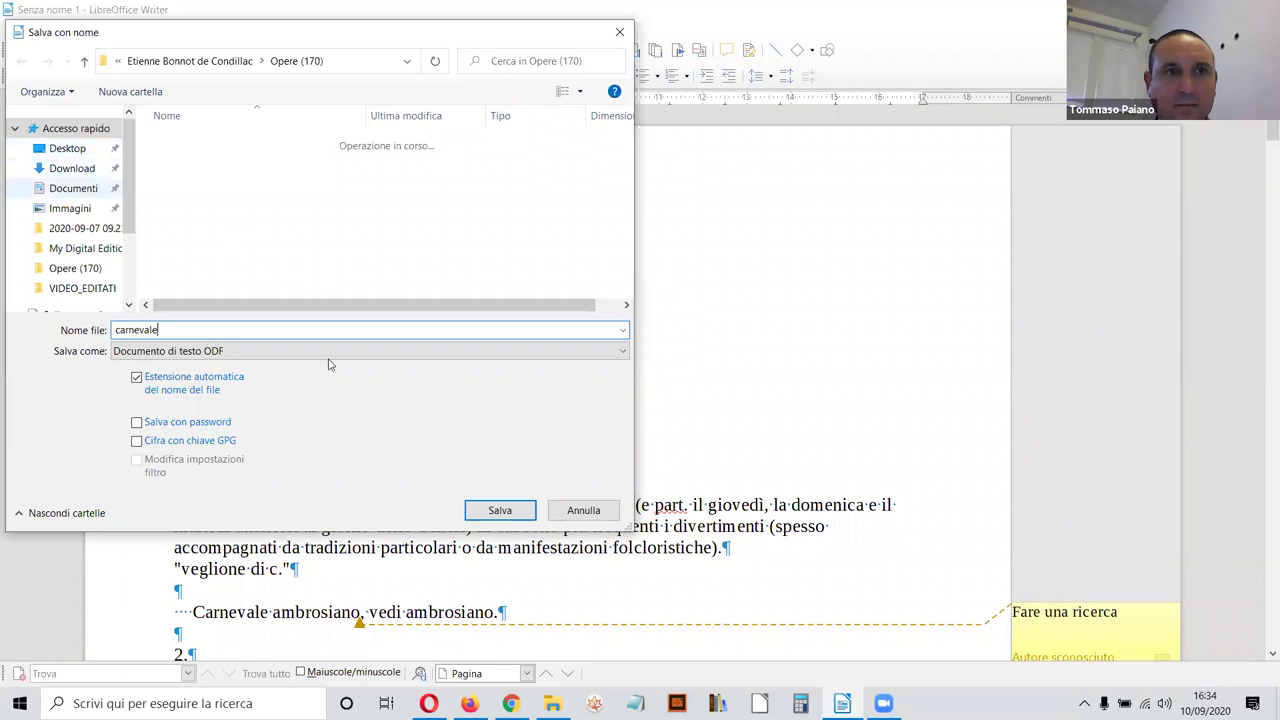
left_click(512, 514)
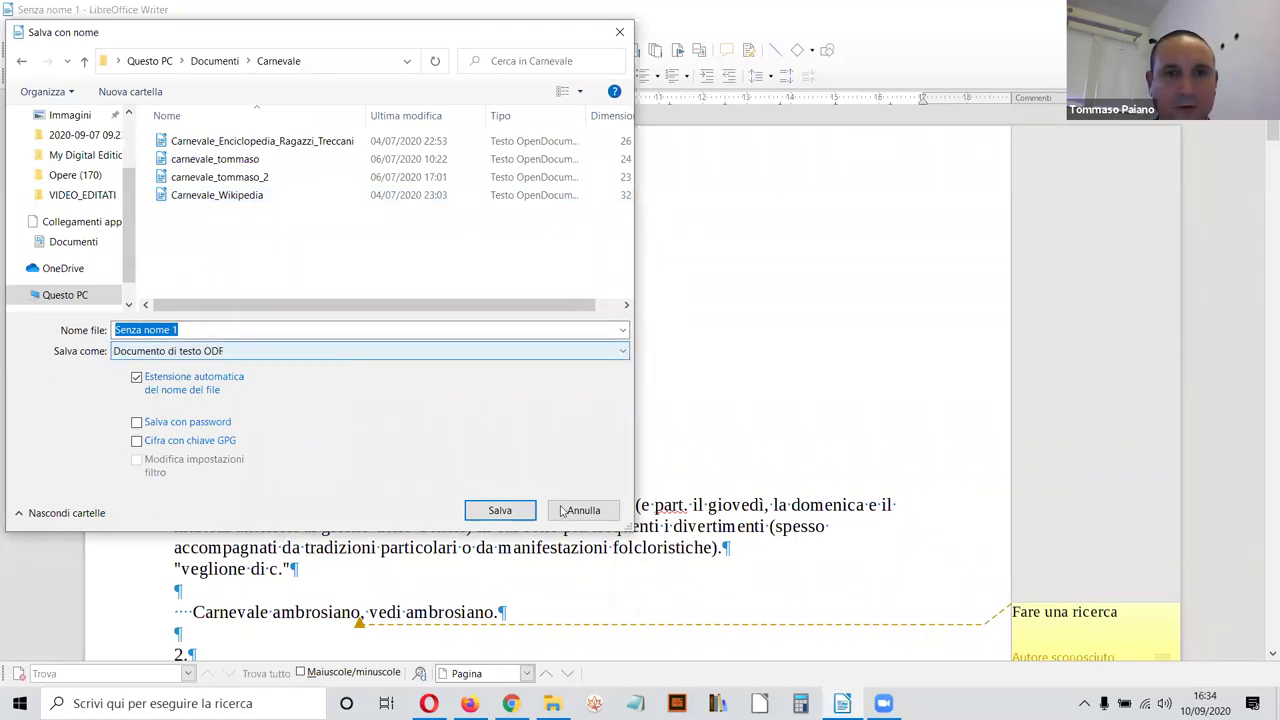
key("Escape")
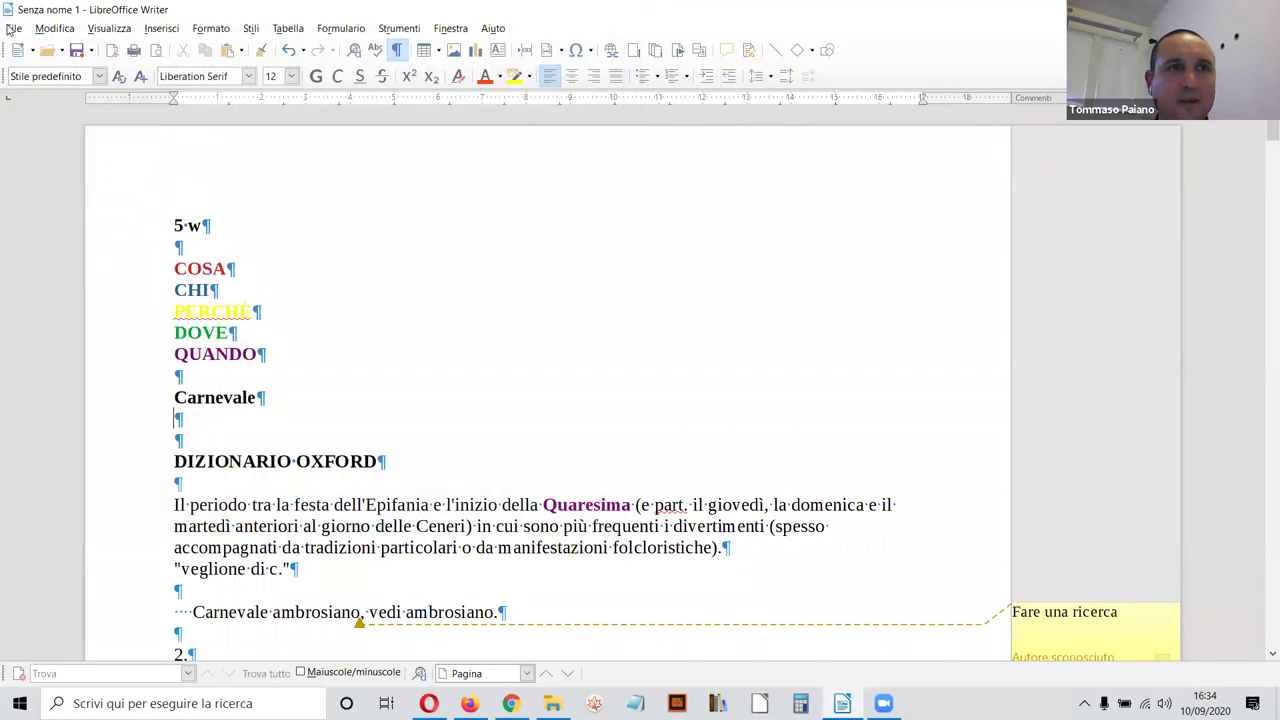
left_click(281, 272)
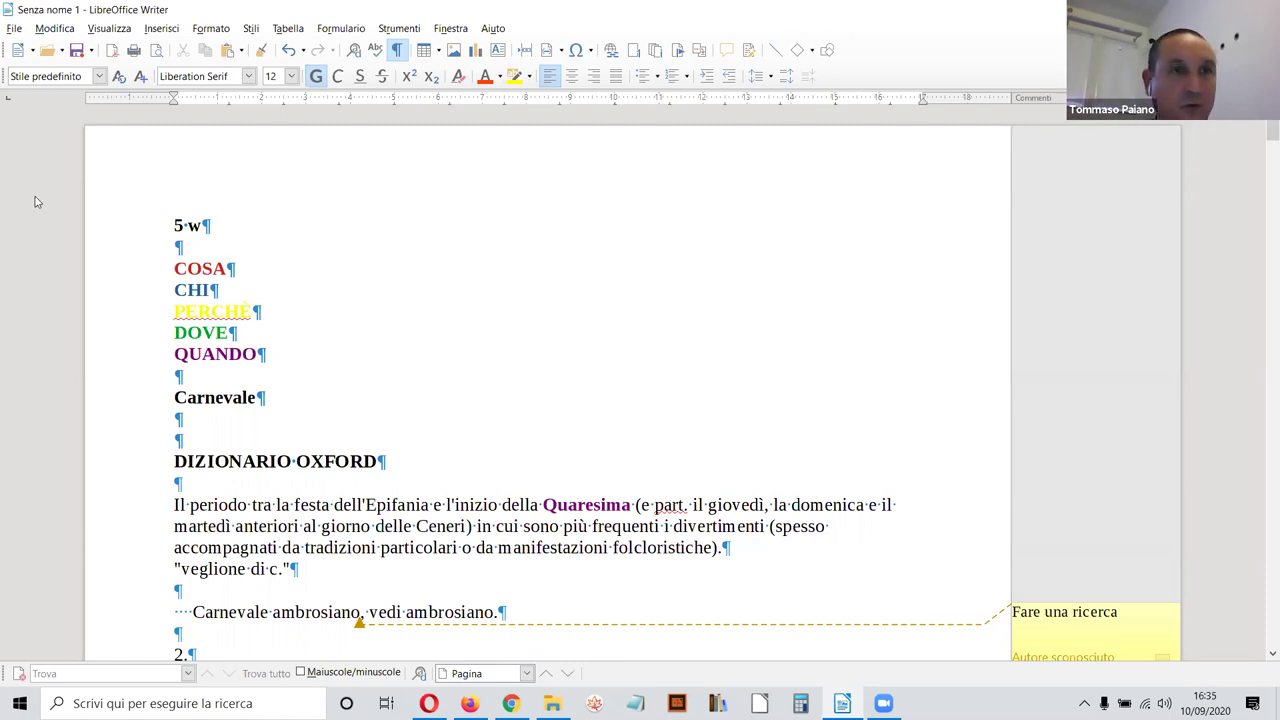
Step: Save the document to the Desktop as "Senza nome 1" in ODF text document format
left_click(12, 30)
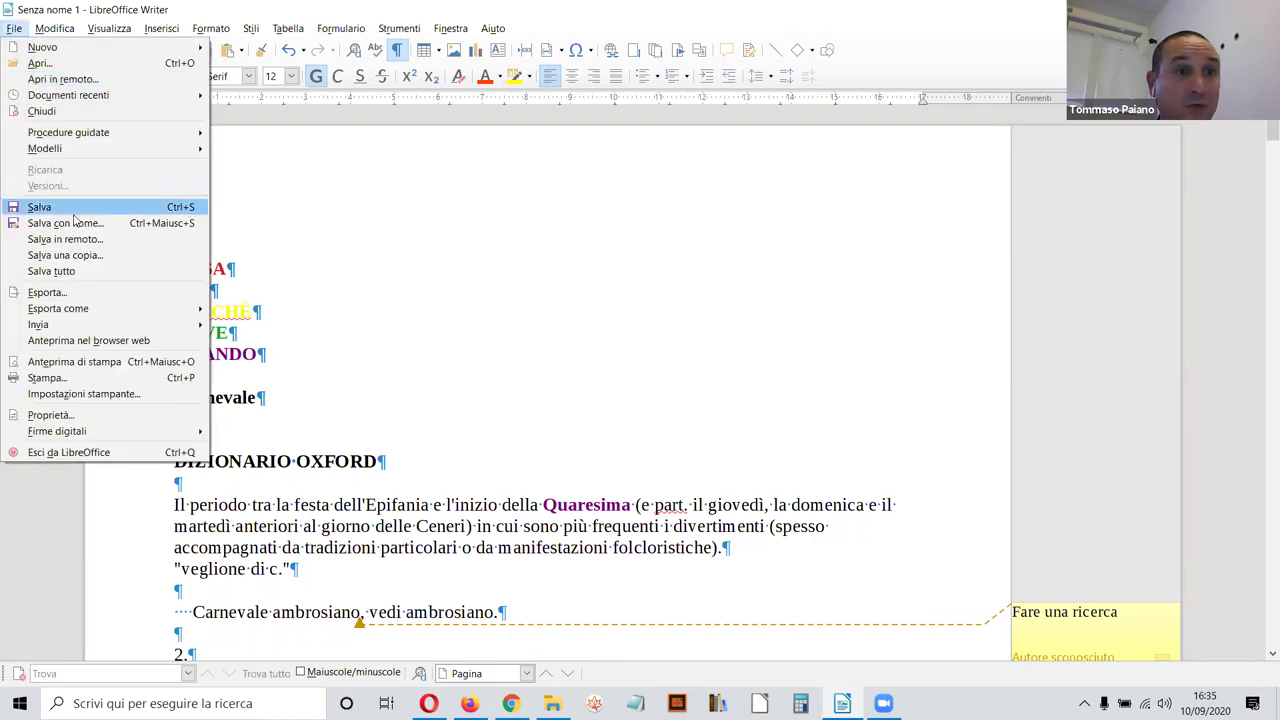
left_click(40, 206)
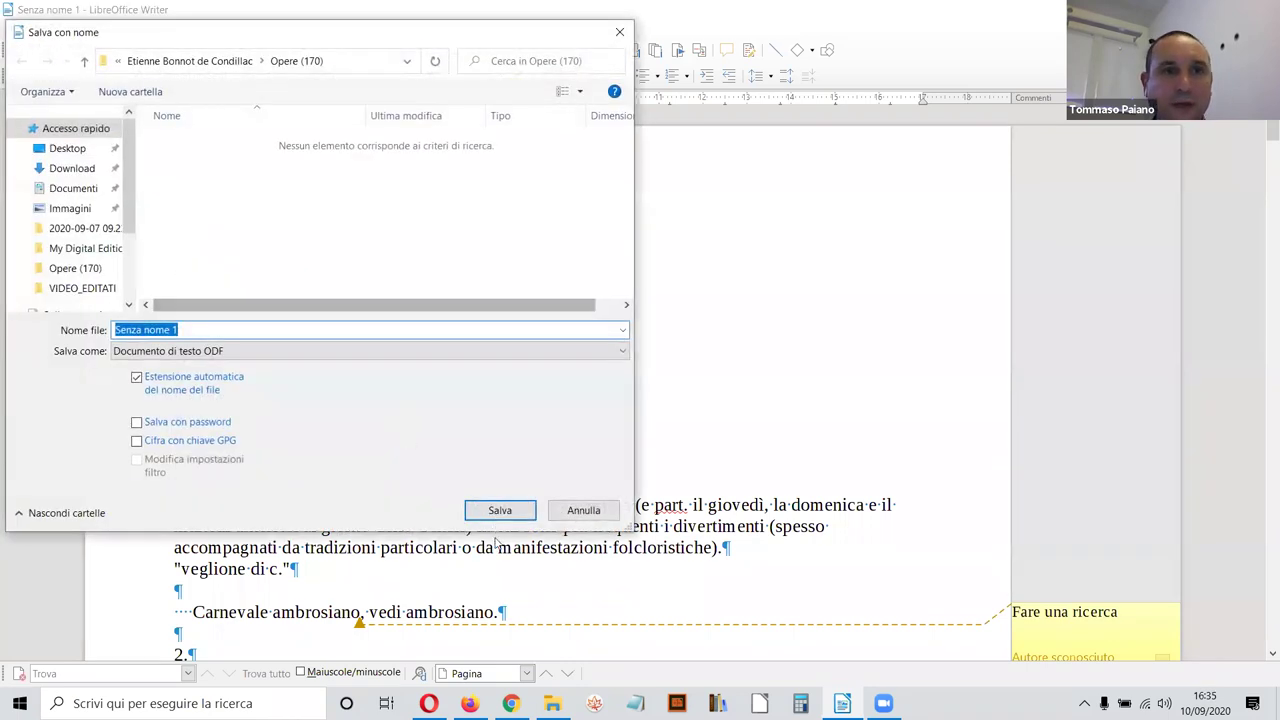
left_click(83, 152)
left_click(501, 509)
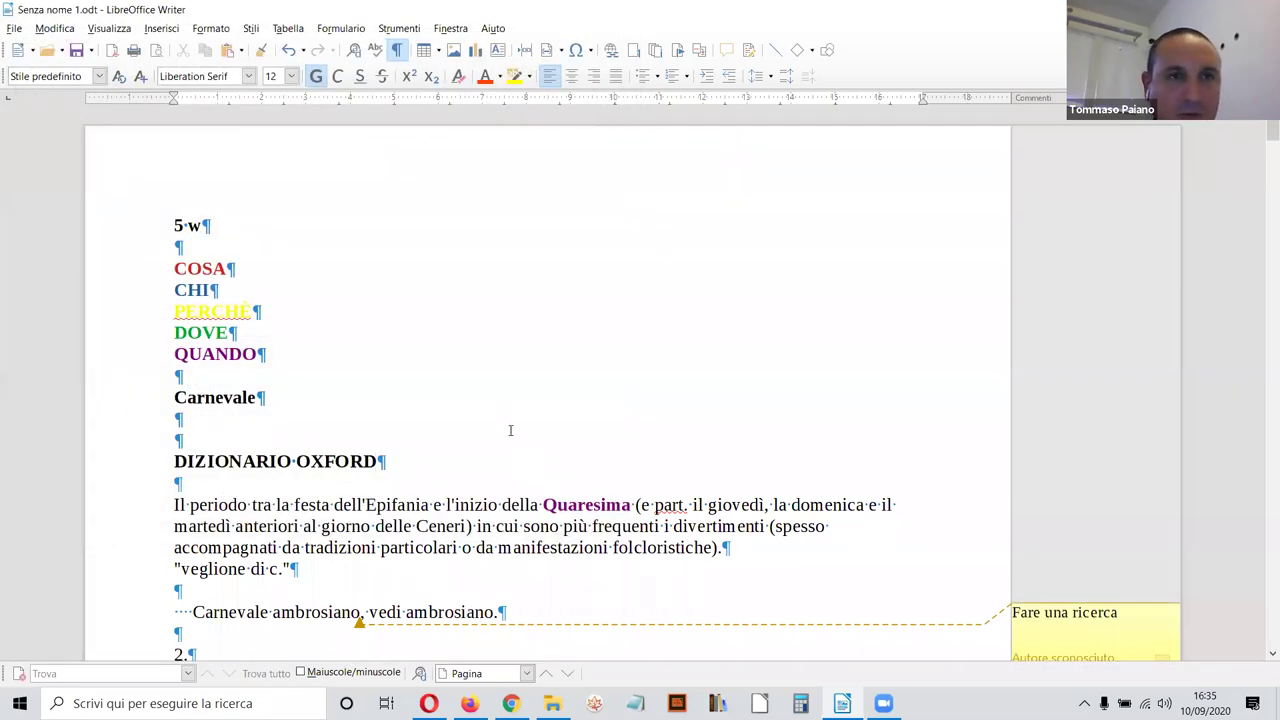
left_click(836, 403)
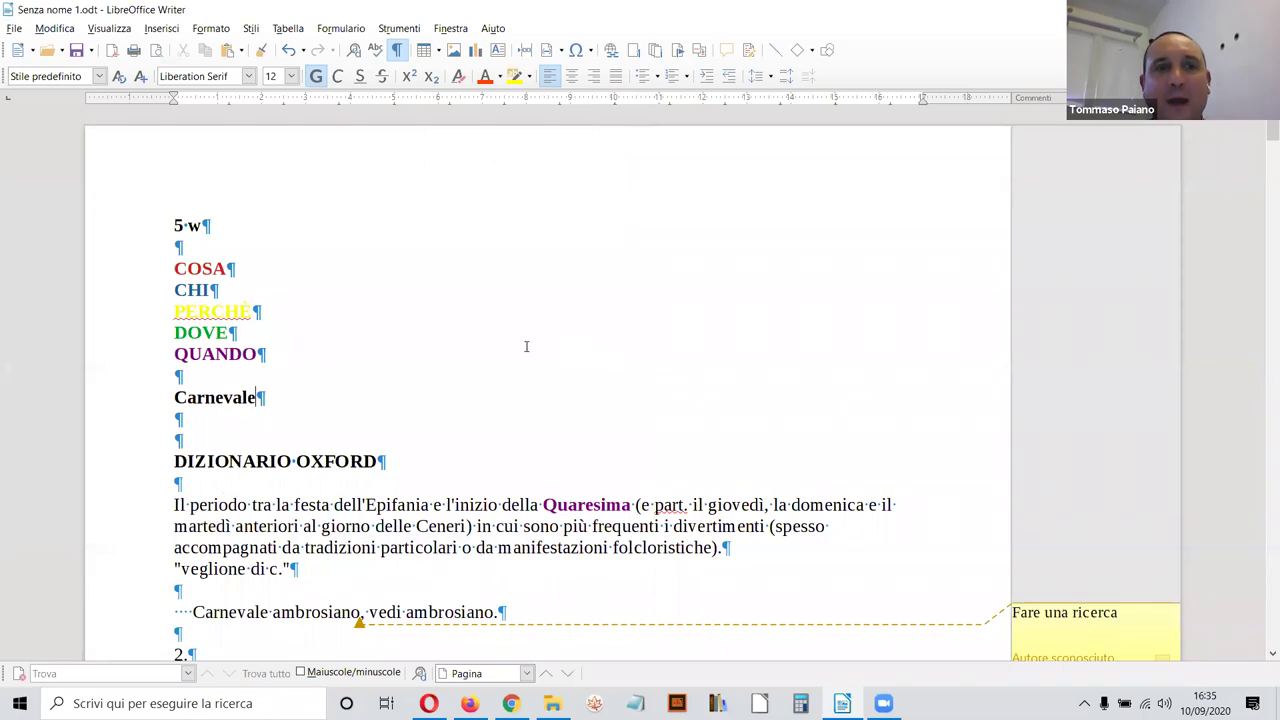
Step: Copy the entire document text and switch to the Carnevale 2 Jamboard in Chrome
left_click(67, 31)
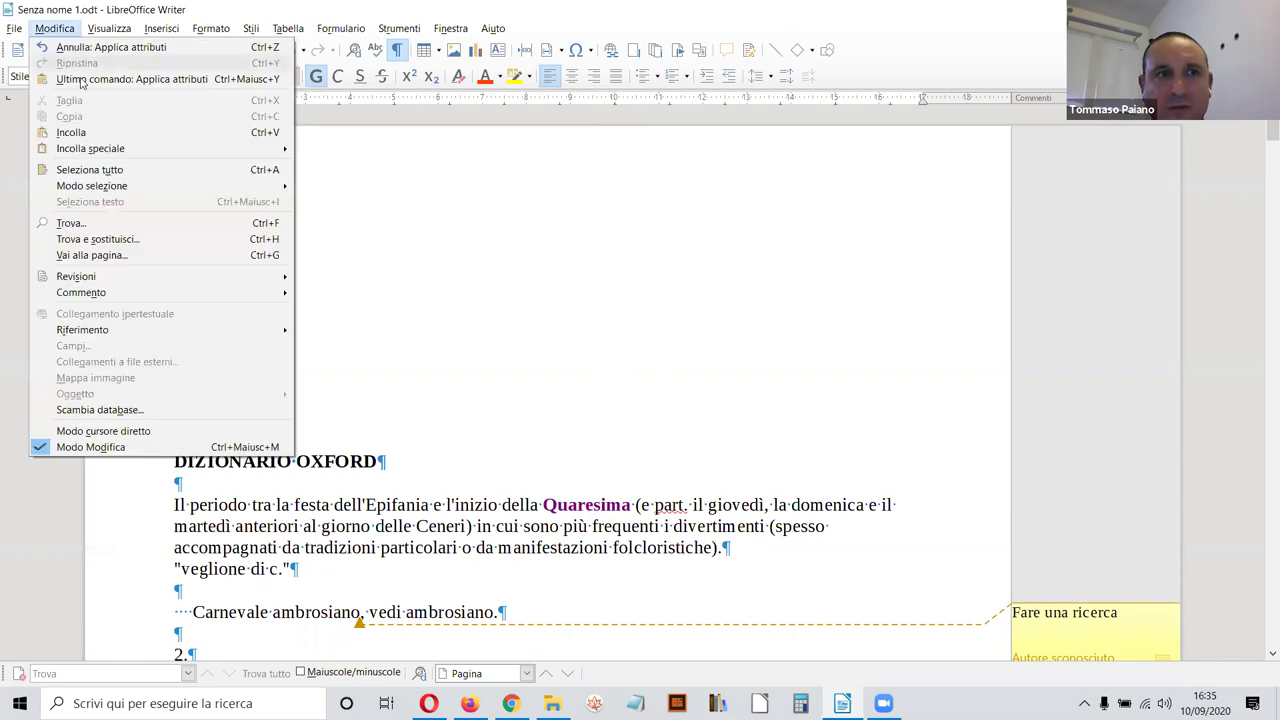
left_click(112, 174)
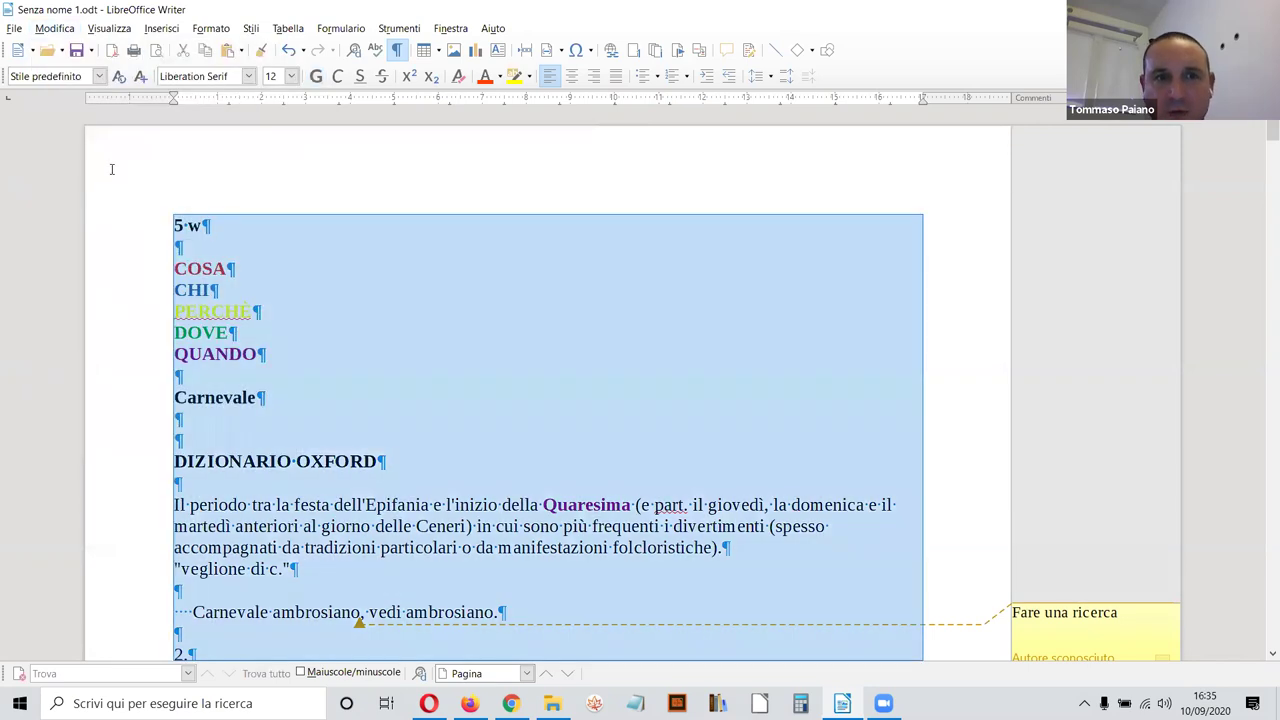
right_click(406, 292)
left_click(444, 319)
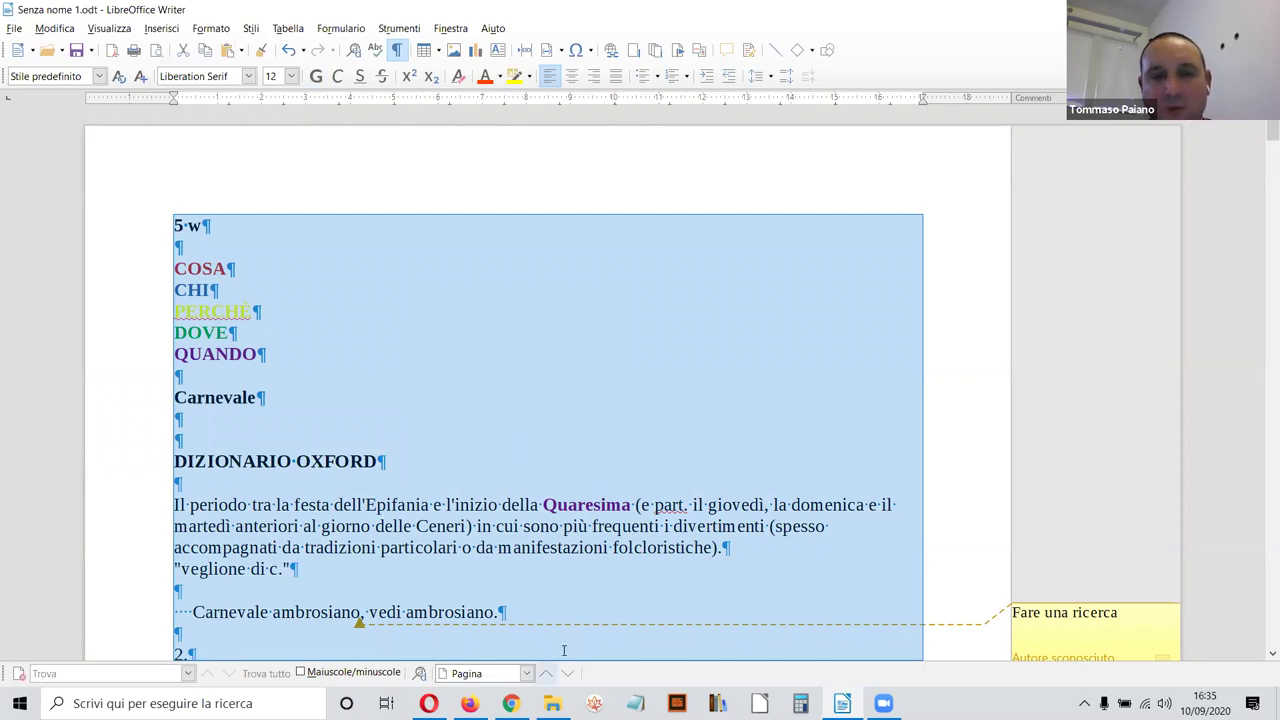
left_click(513, 698)
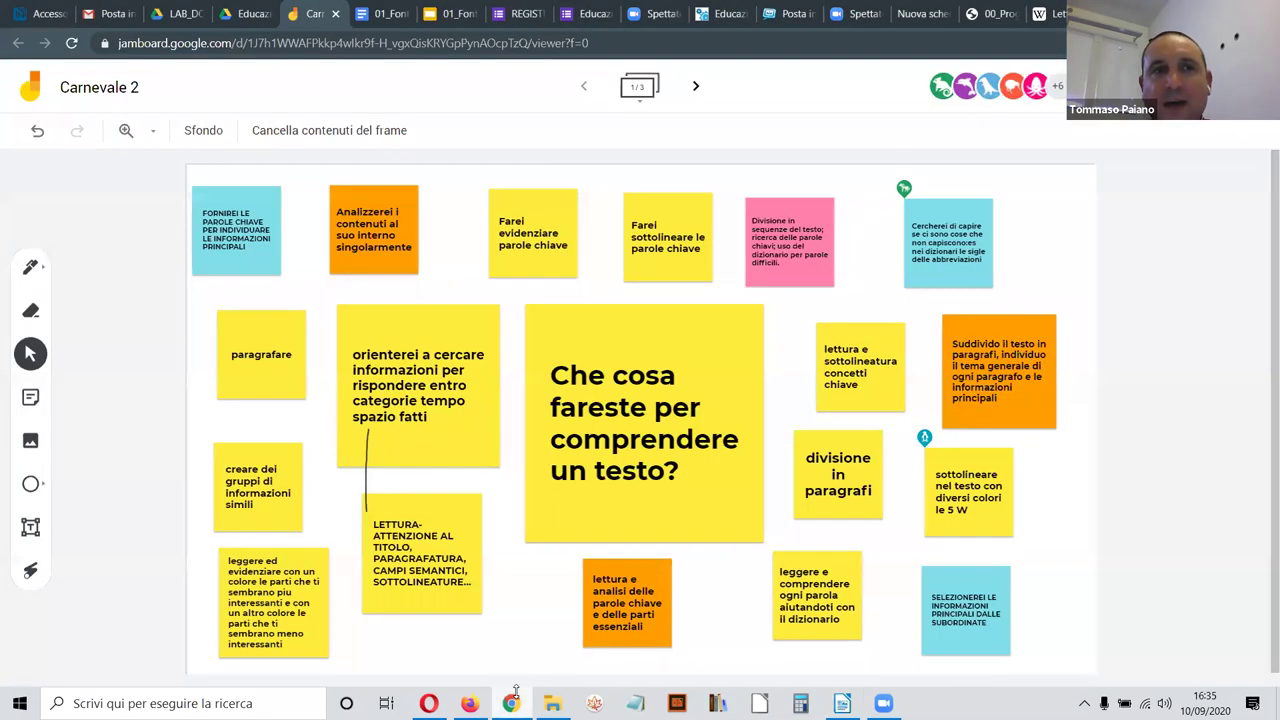
Step: Create a blank Google Docs document in the Drive folder "Educazione civica digitale - FANO - CORSO SOFIA 2020"
key("ctrl+shift+Tab")
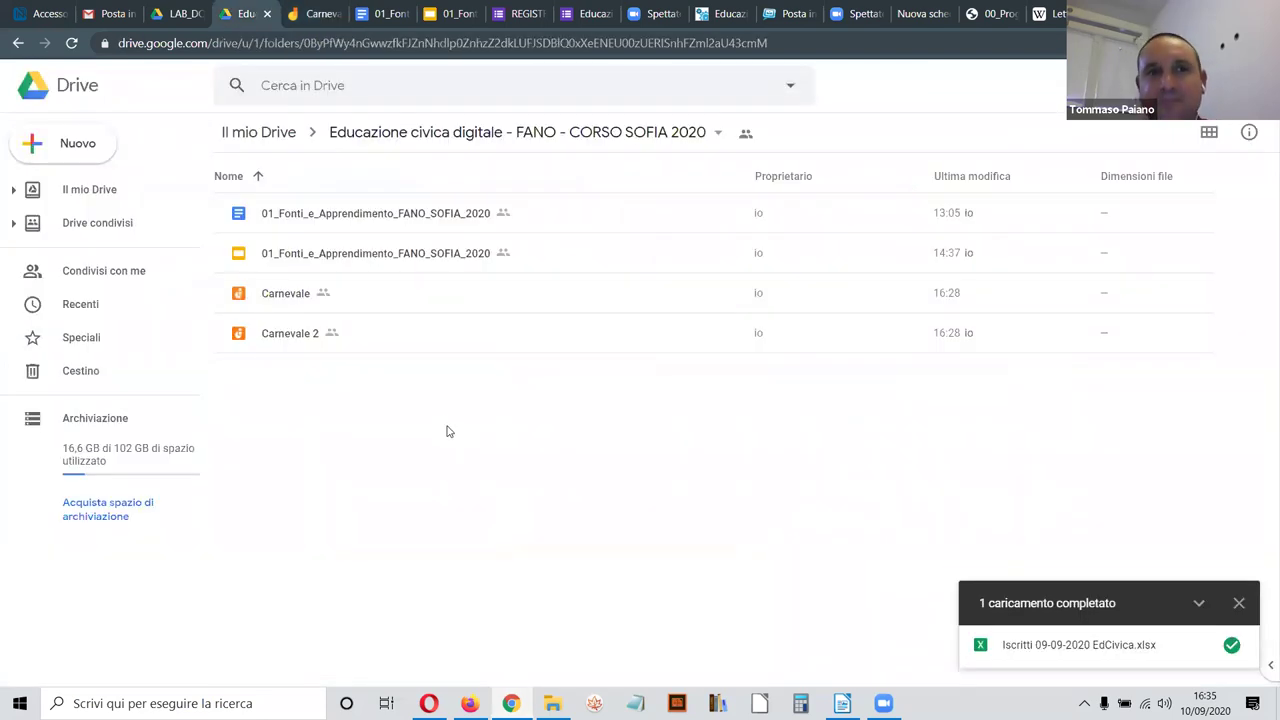
left_click(80, 145)
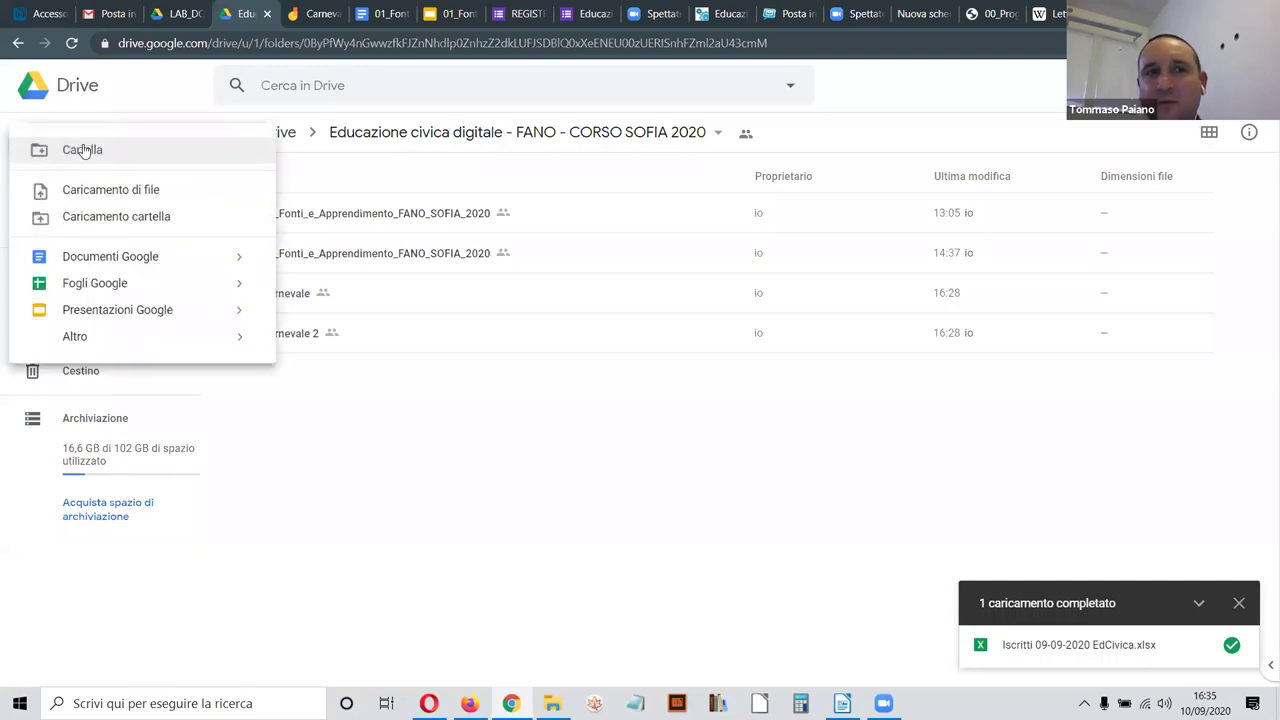
left_click(115, 257)
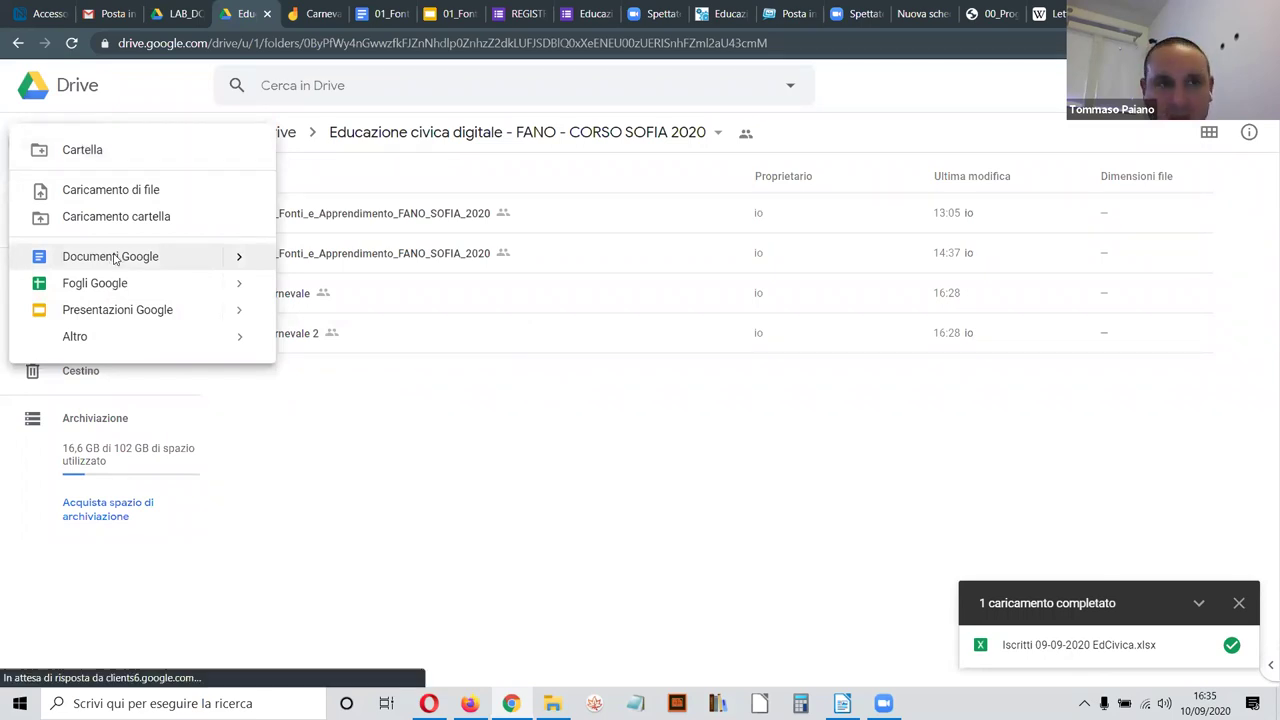
left_click(815, 421)
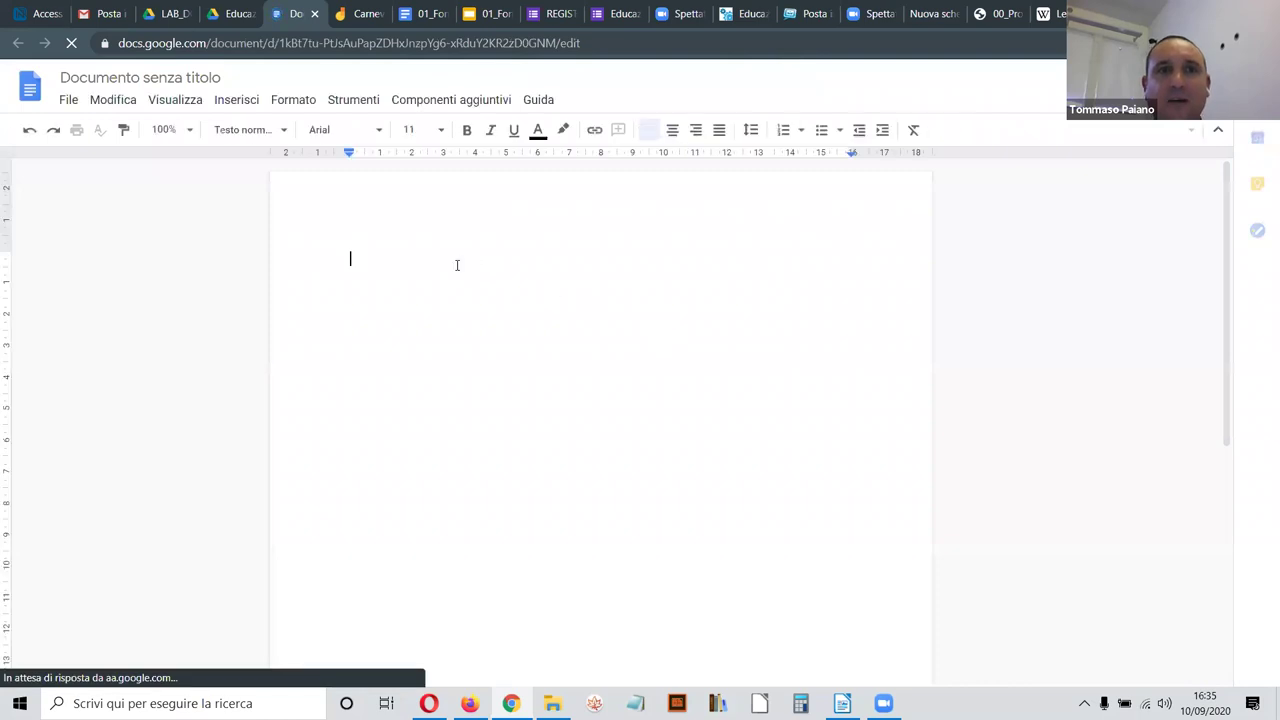
Step: Paste the copied Carnevale text with its formatting into the blank document and return to its beginning
right_click(437, 262)
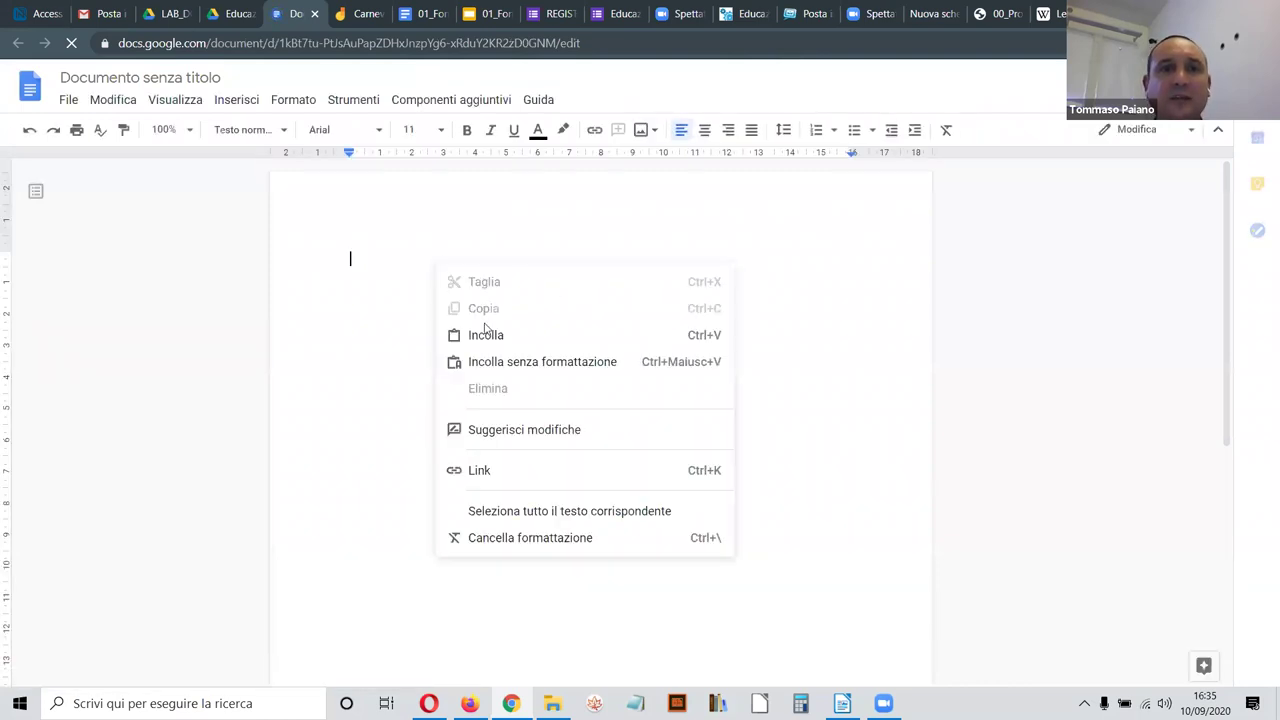
left_click(491, 337)
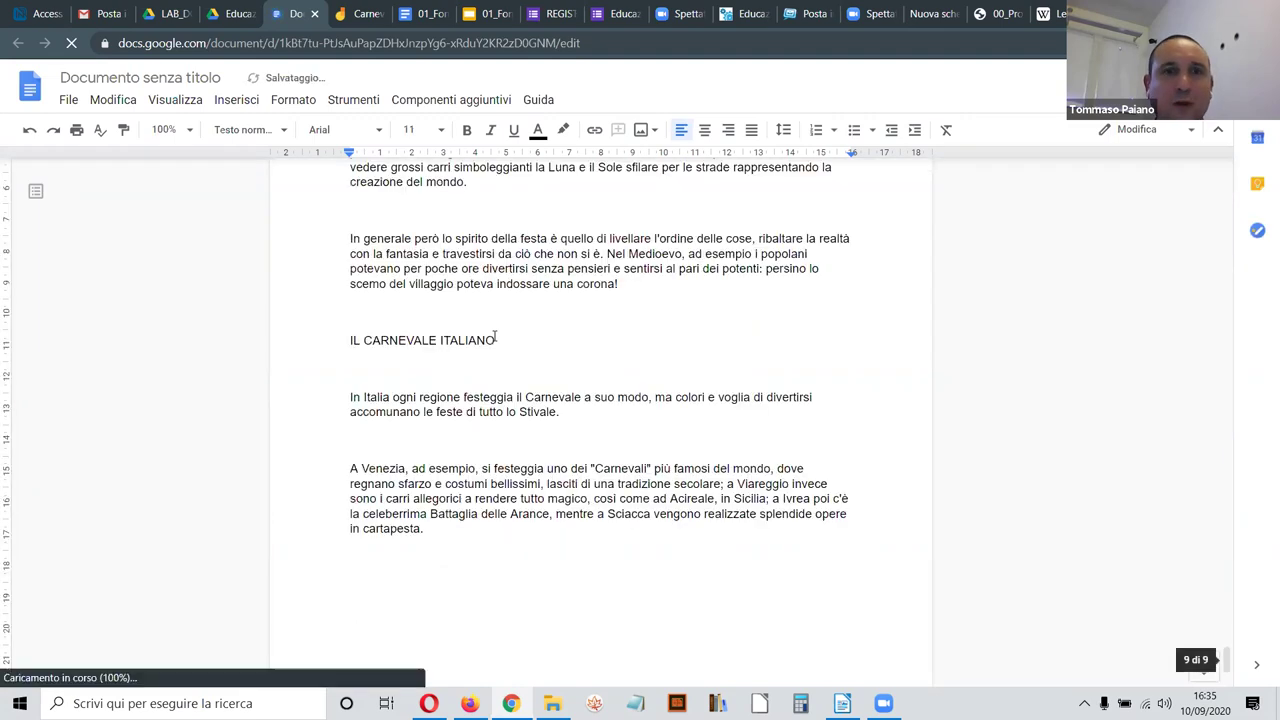
scroll(494, 336, "up", 15)
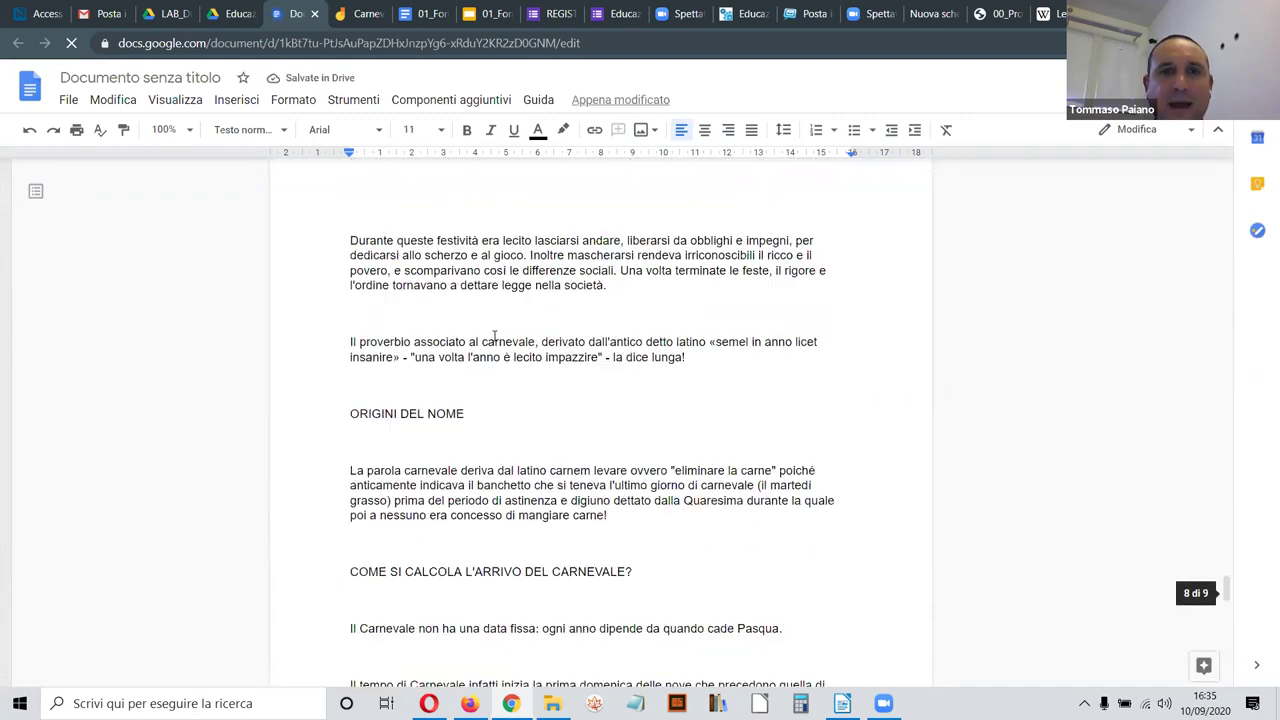
scroll(503, 343, "up", 20)
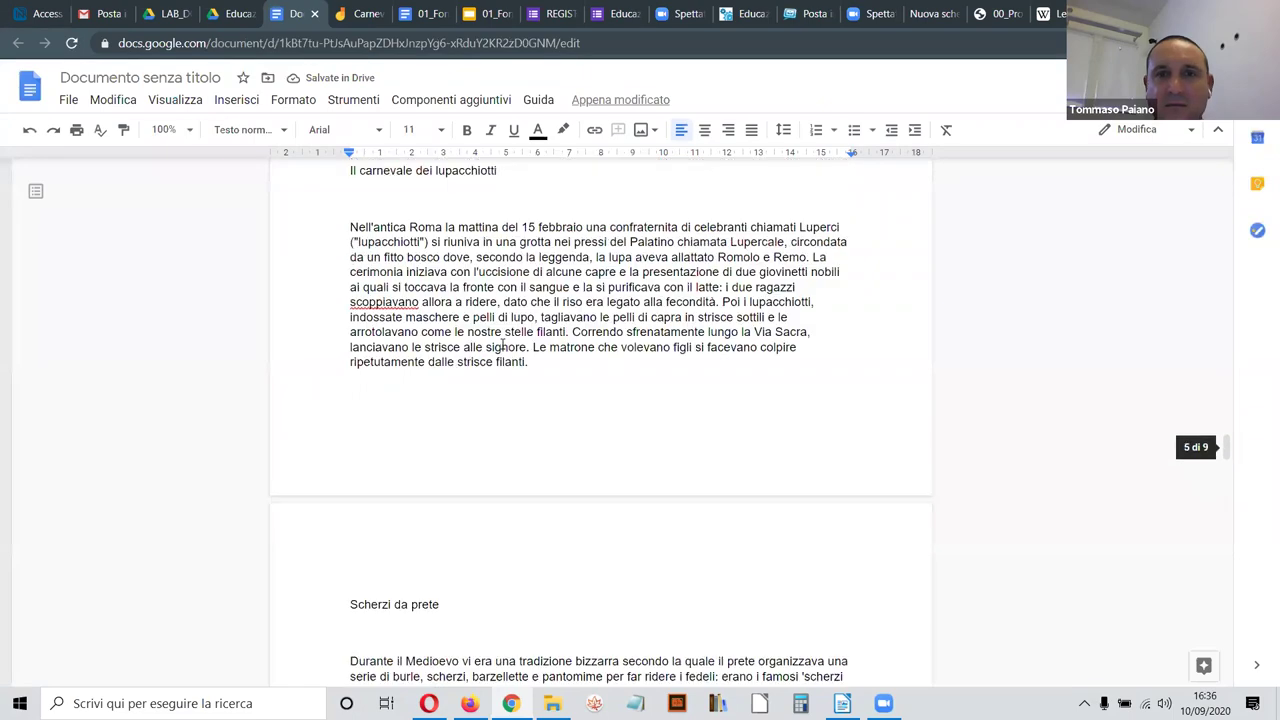
scroll(503, 343, "up", 20)
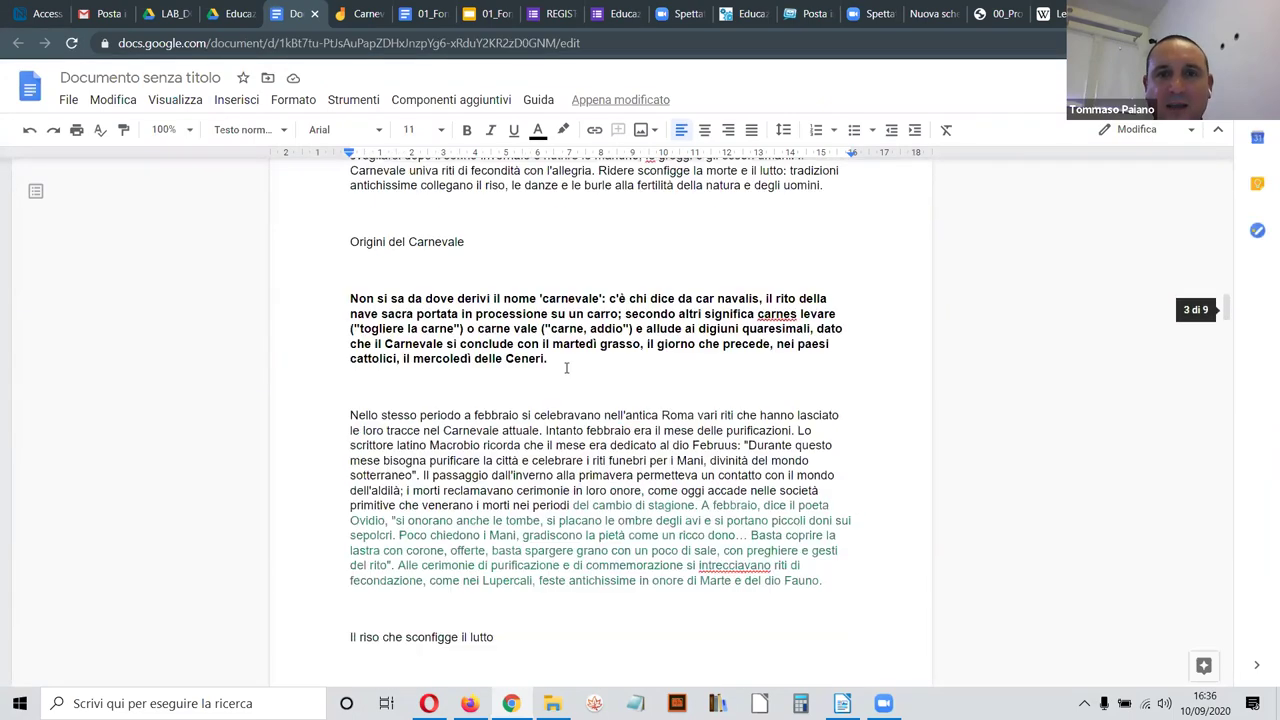
scroll(567, 323, "up", 15)
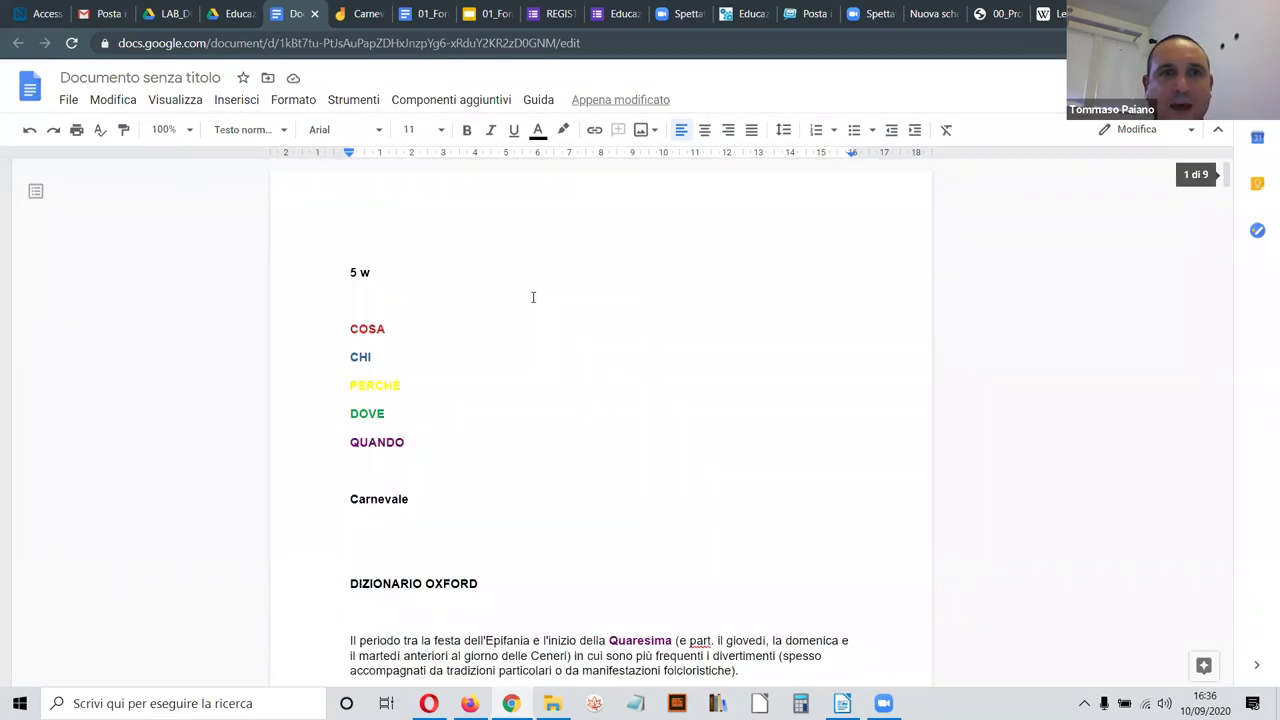
Step: Set the document zoom to 125% and remove the blank line between "5 w" and COSA
left_click(526, 302)
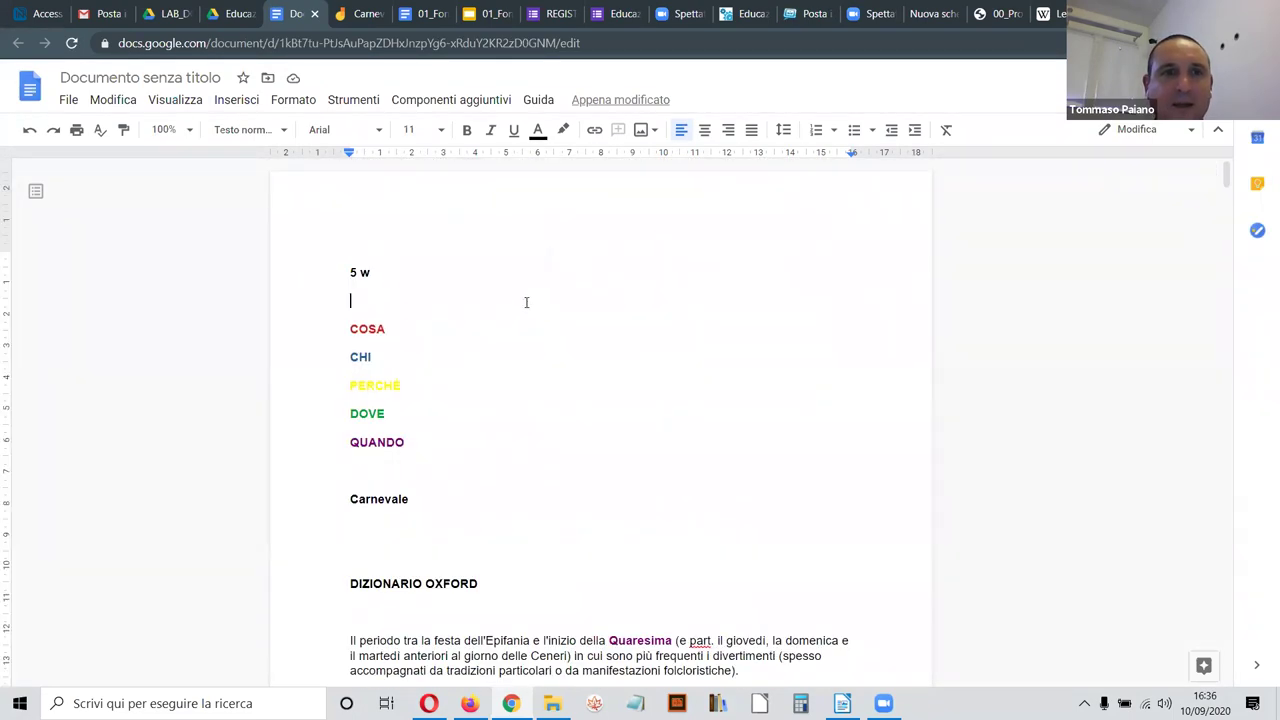
left_click(189, 131)
left_click(178, 305)
left_click(448, 354)
left_click(329, 320)
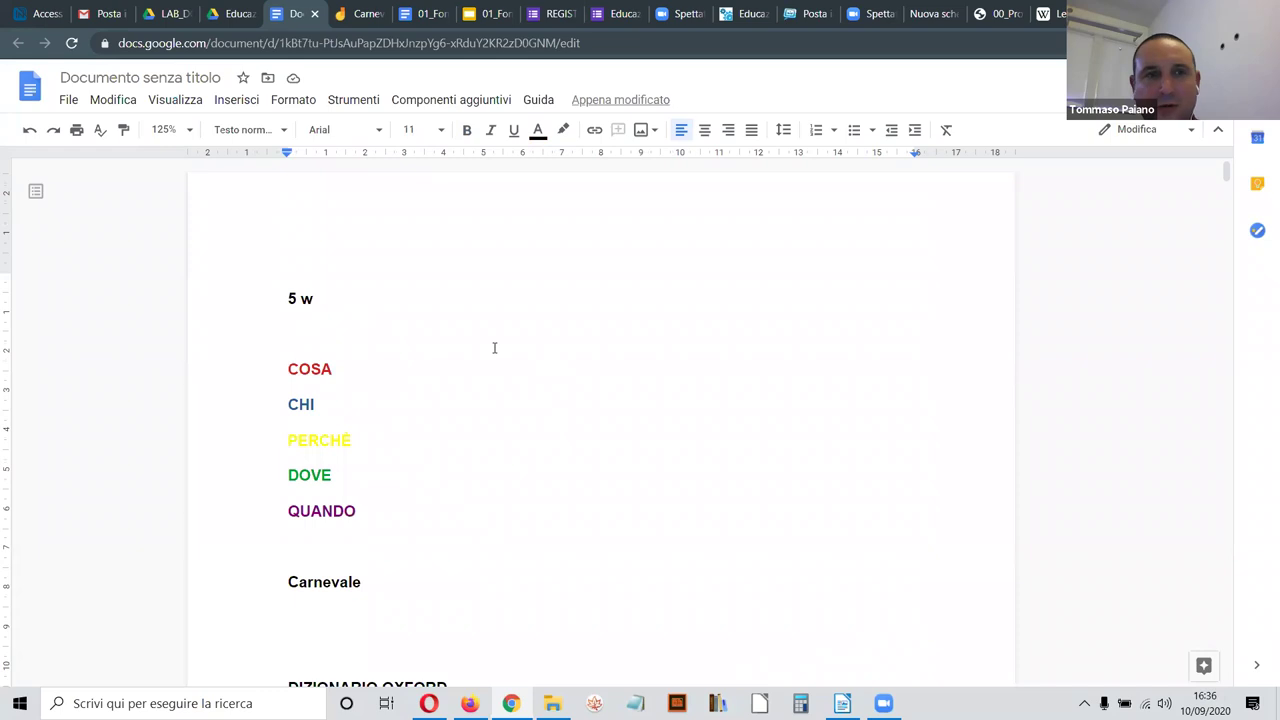
key("BackSpace")
Step: Check the colours, bold and underlining of the pasted text, from the 5 w list through the Oxford, Treccani and Repubblica definitions
scroll(495, 348, "down", 2)
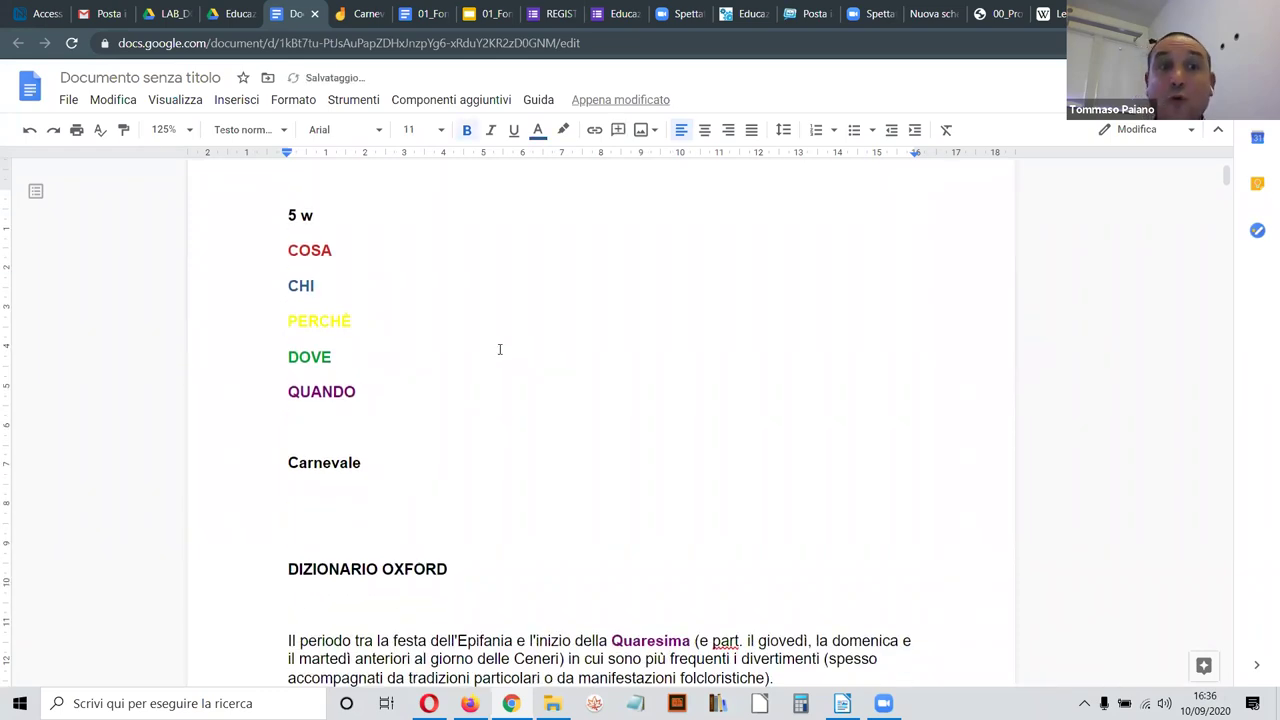
scroll(498, 349, "up", 2)
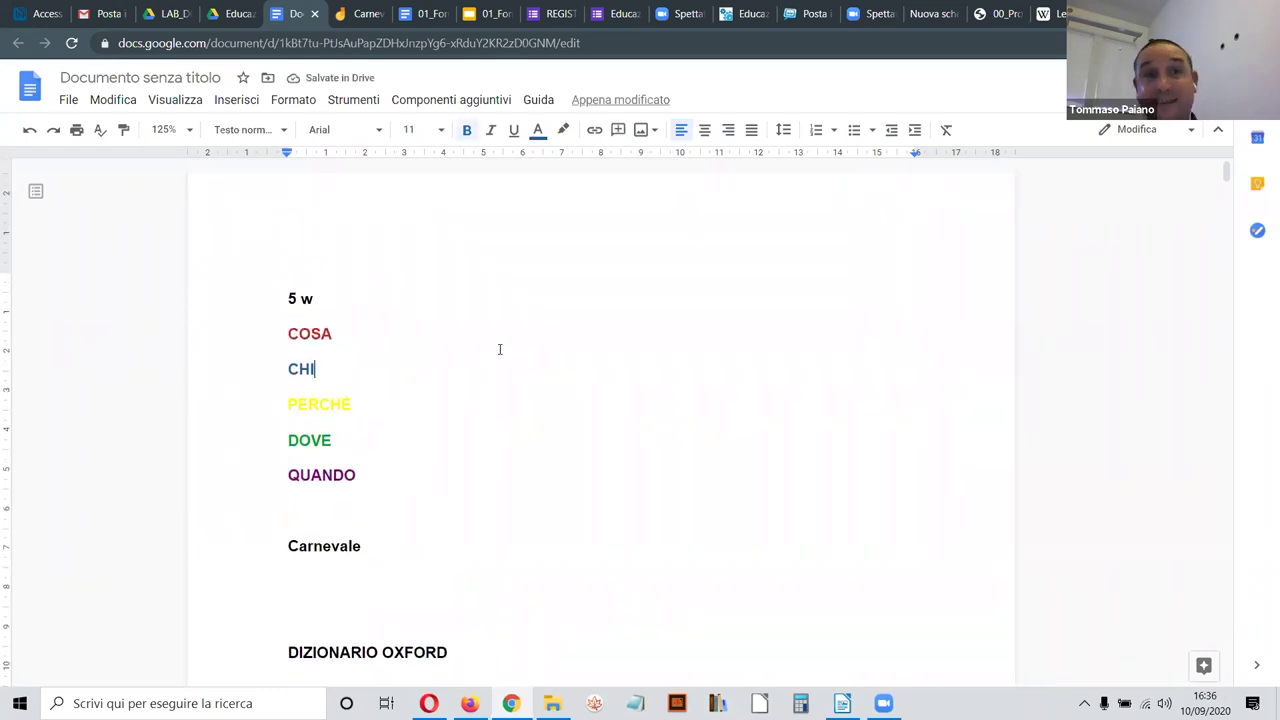
scroll(520, 354, "down", 5)
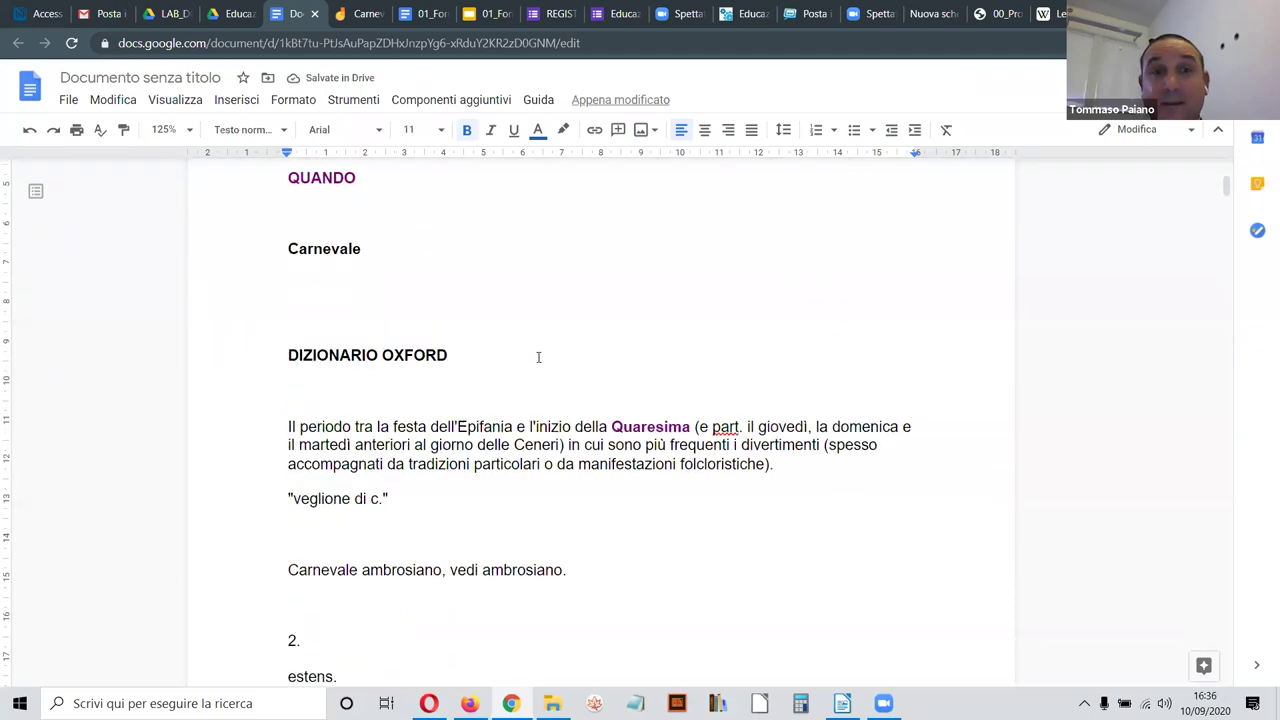
scroll(343, 323, "down", 4)
left_click(471, 334)
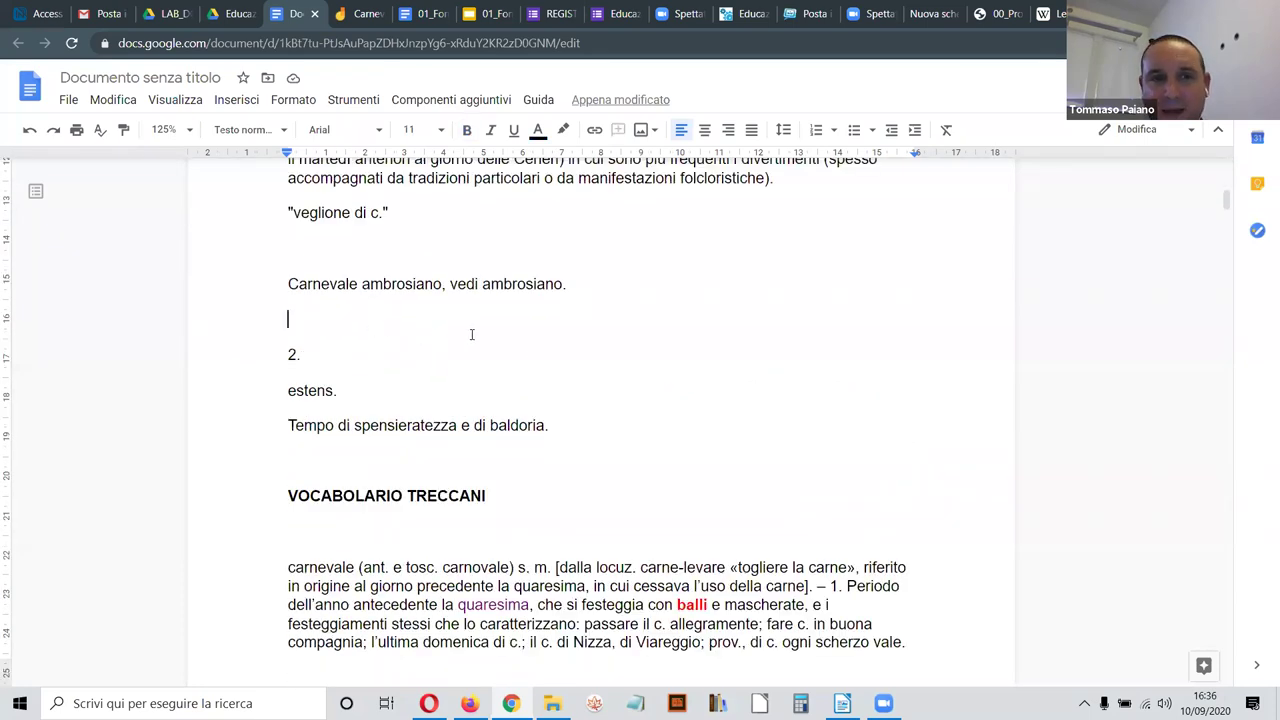
scroll(424, 305, "down", 2)
scroll(424, 305, "up", 1)
scroll(446, 334, "down", 12)
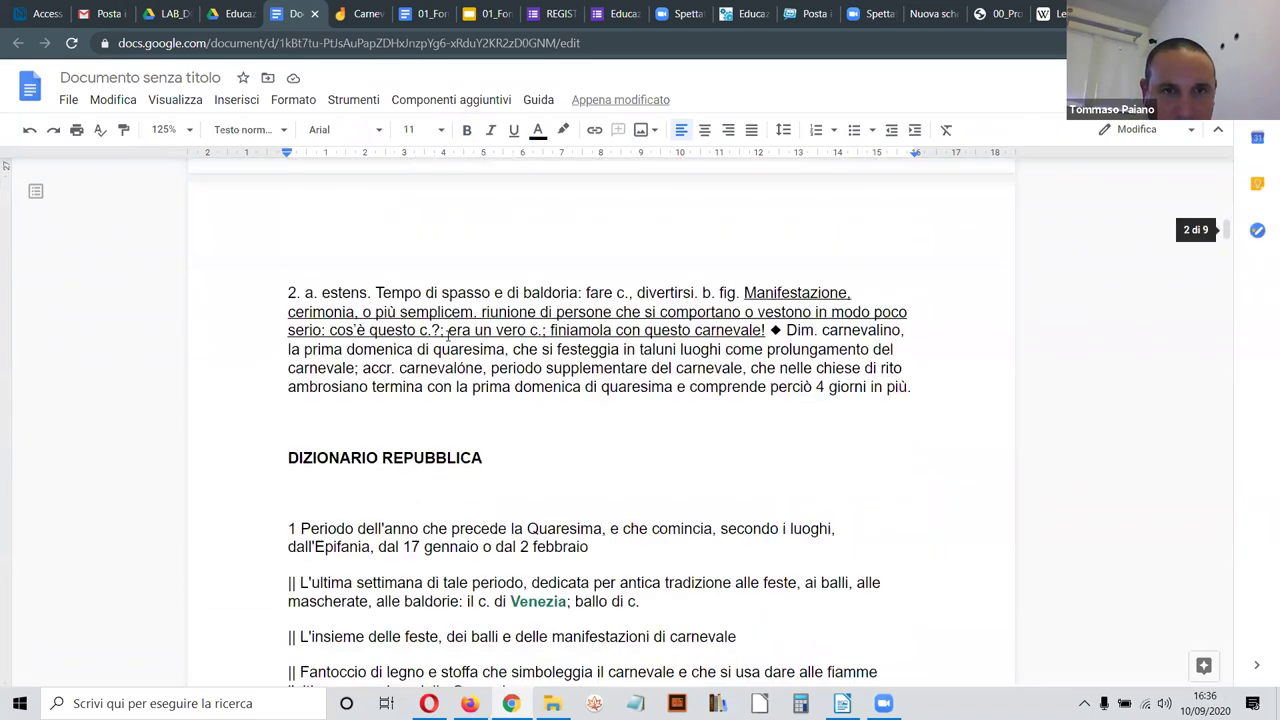
scroll(454, 320, "up", 8)
scroll(455, 318, "up", 12)
scroll(455, 318, "up", 1)
left_click(449, 420)
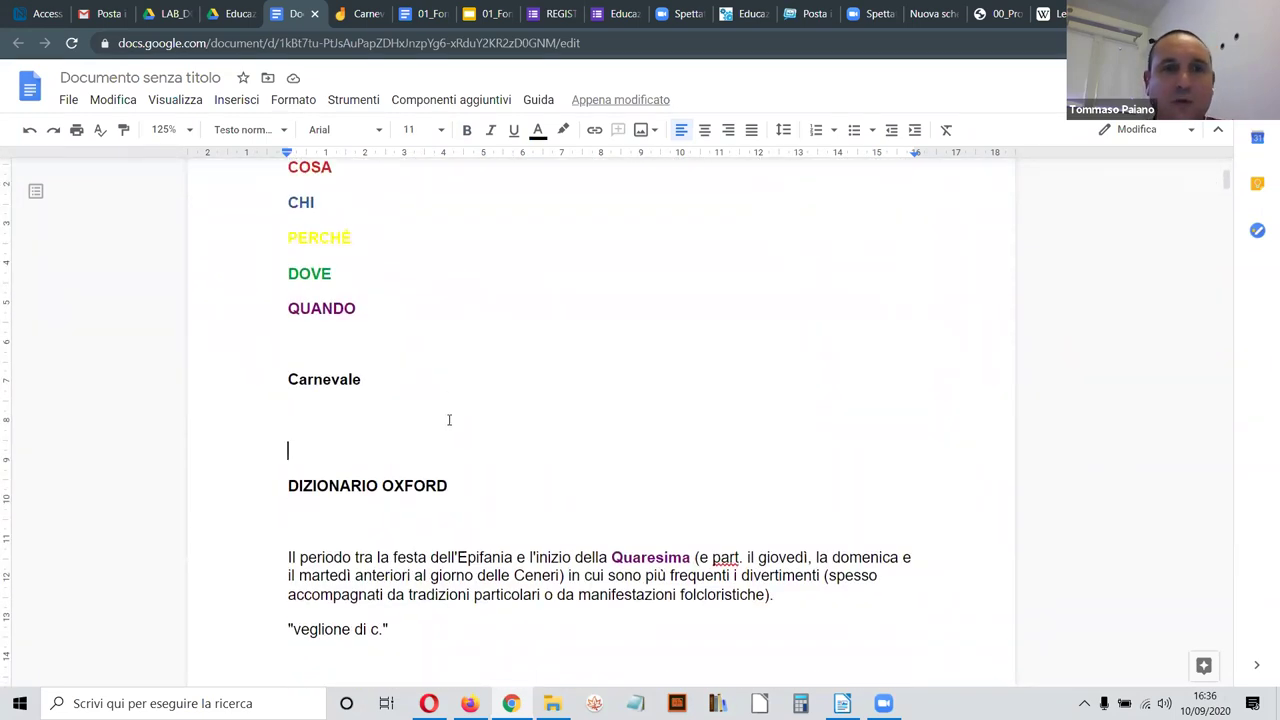
scroll(533, 346, "up", 2)
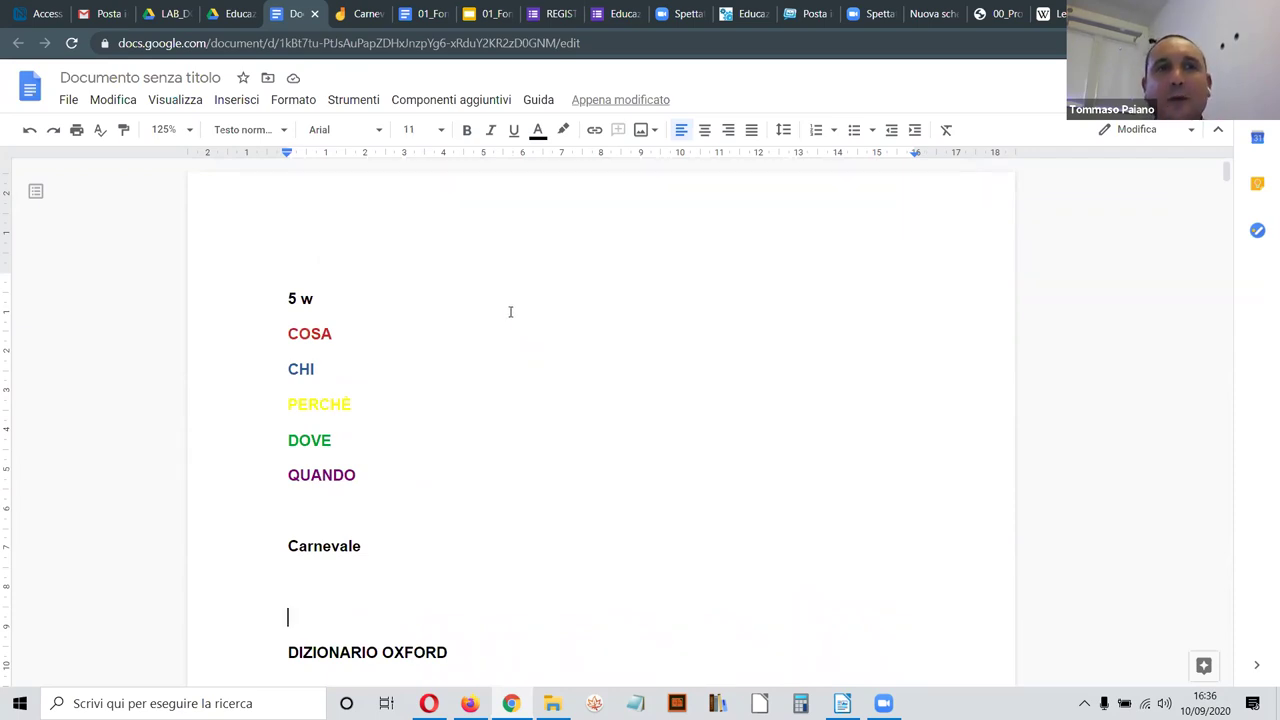
Step: Copy the document's web address for sharing
left_click(474, 352)
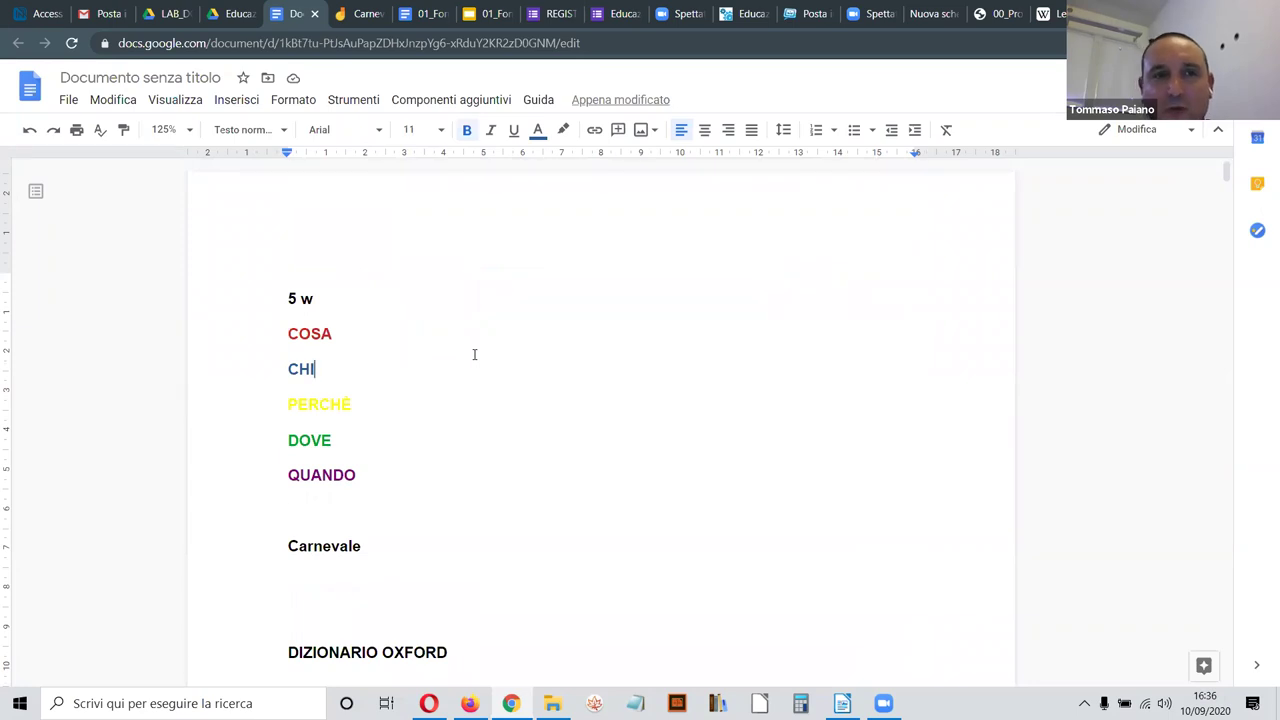
left_click(394, 43)
right_click(394, 45)
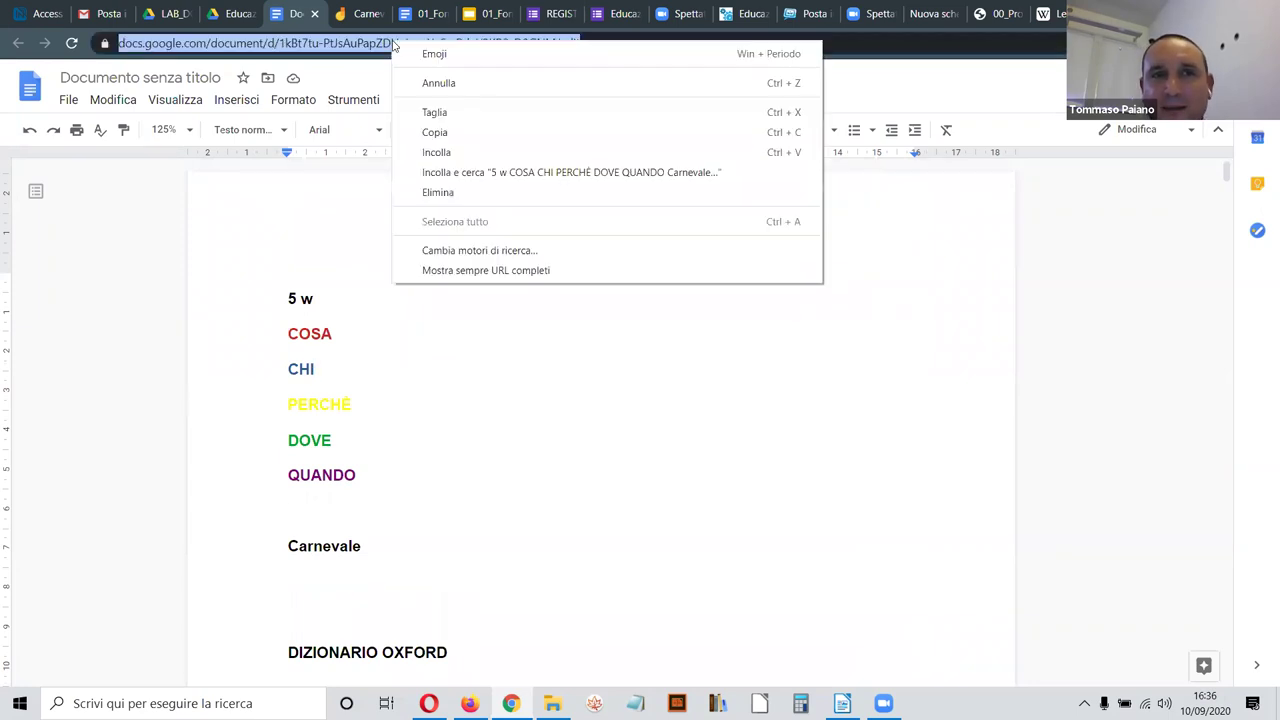
left_click(443, 133)
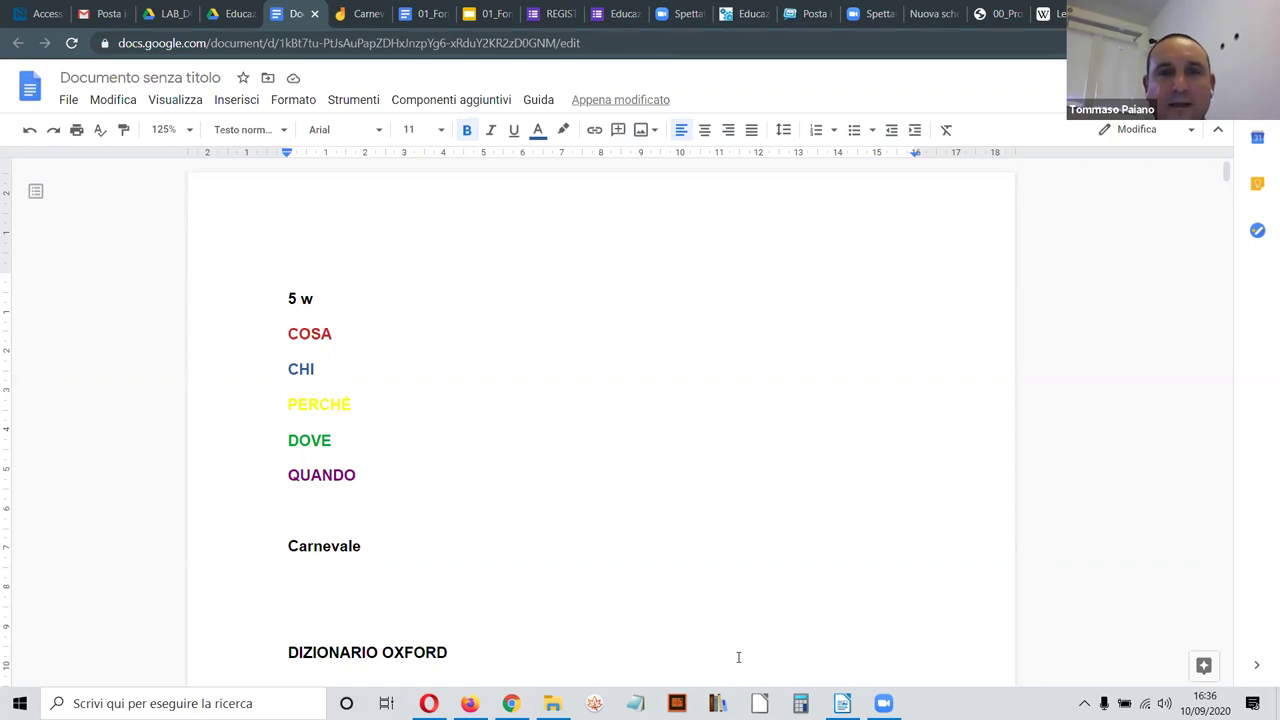
Step: Look over collaborators' edits around the 5 w list and view the list of people currently in the document
left_click(678, 341)
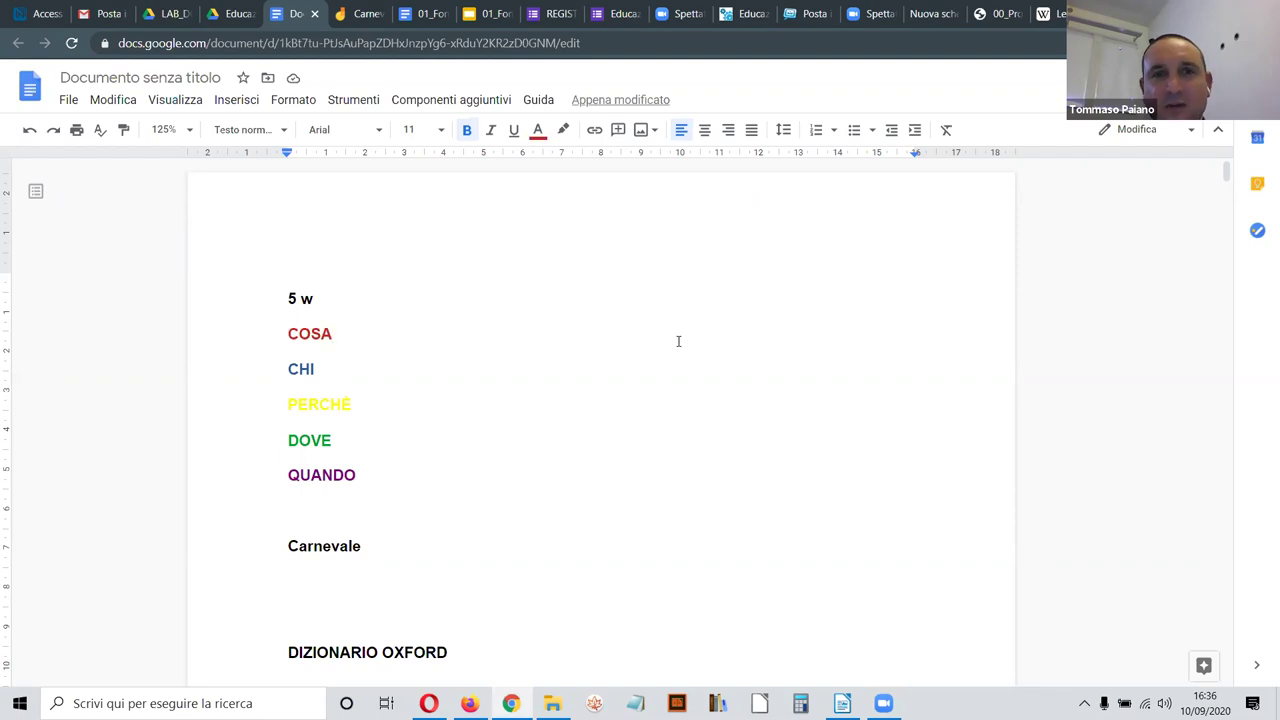
scroll(678, 341, "down", 4)
scroll(678, 341, "up", 4)
scroll(676, 341, "down", 4)
scroll(676, 341, "down", 2)
scroll(676, 341, "up", 6)
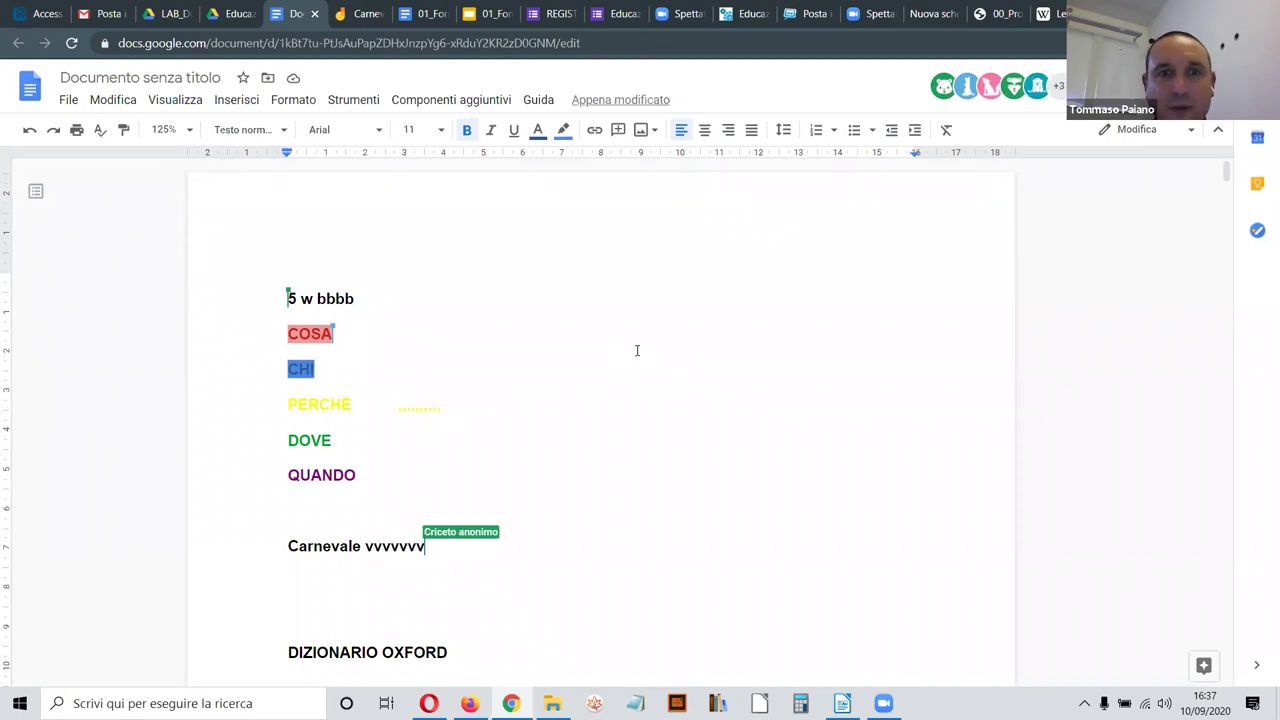
scroll(600, 397, "down", 2)
scroll(634, 389, "up", 2)
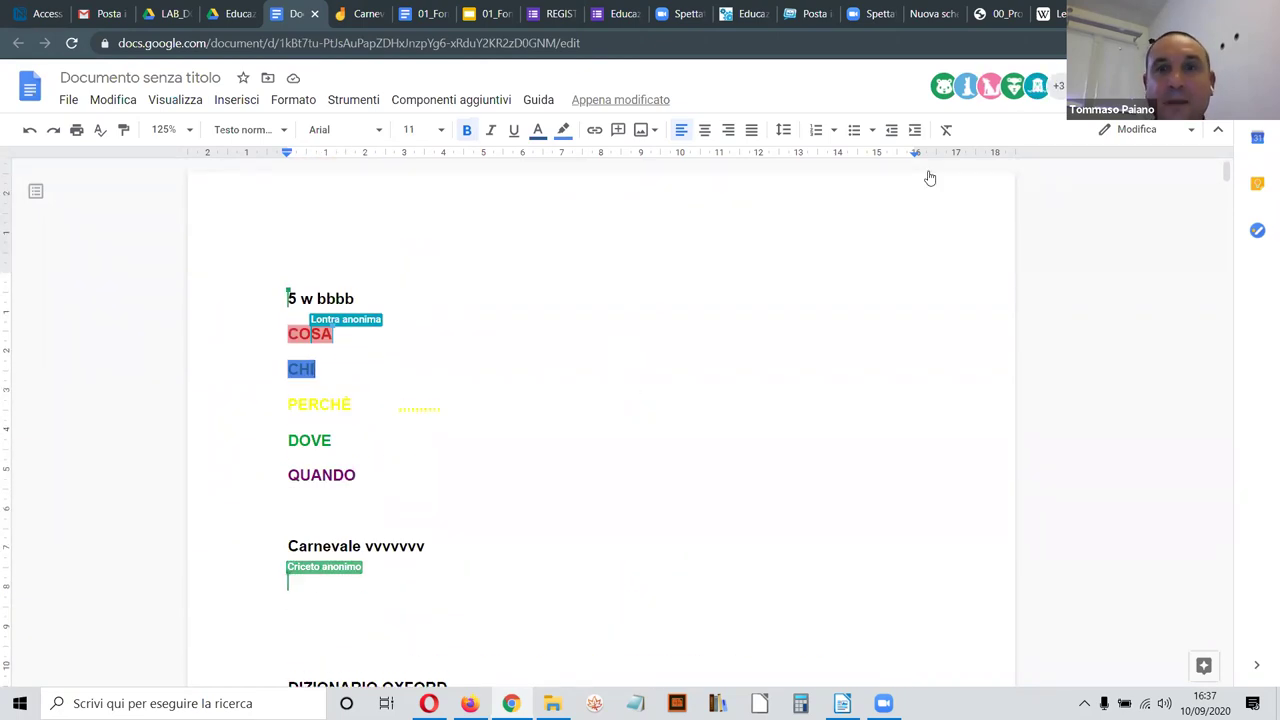
left_click(1058, 86)
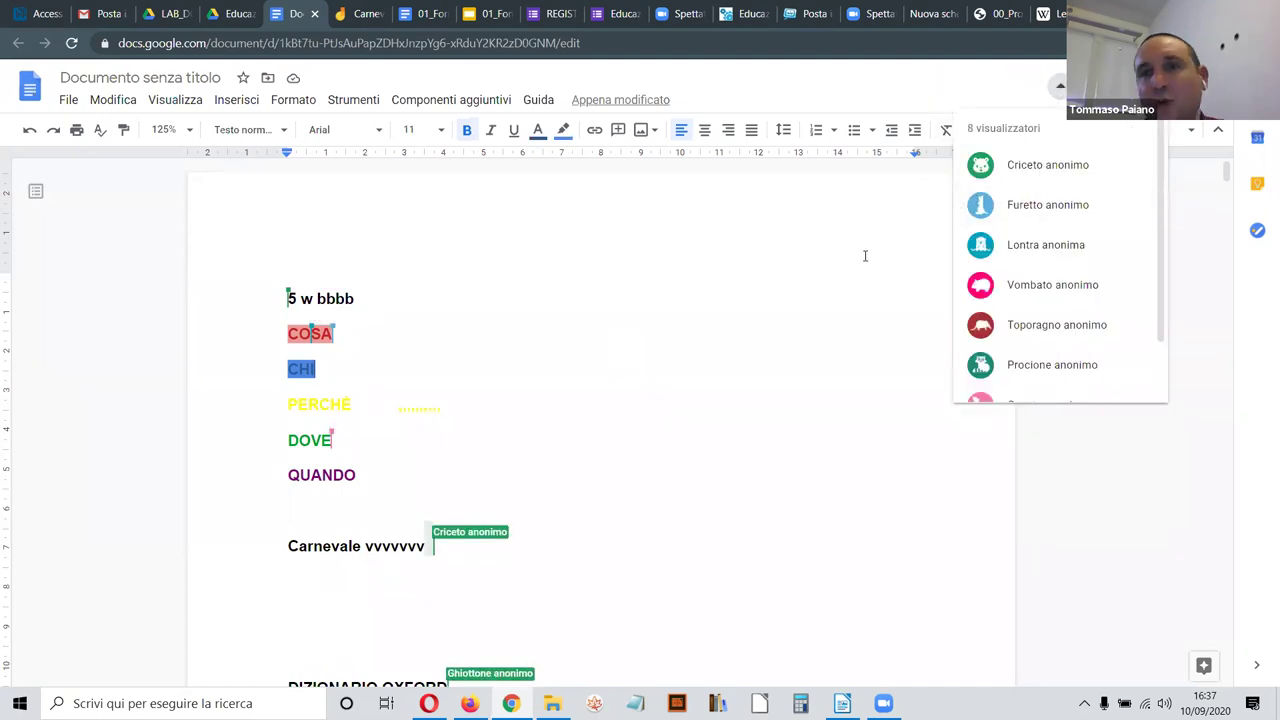
left_click(684, 395)
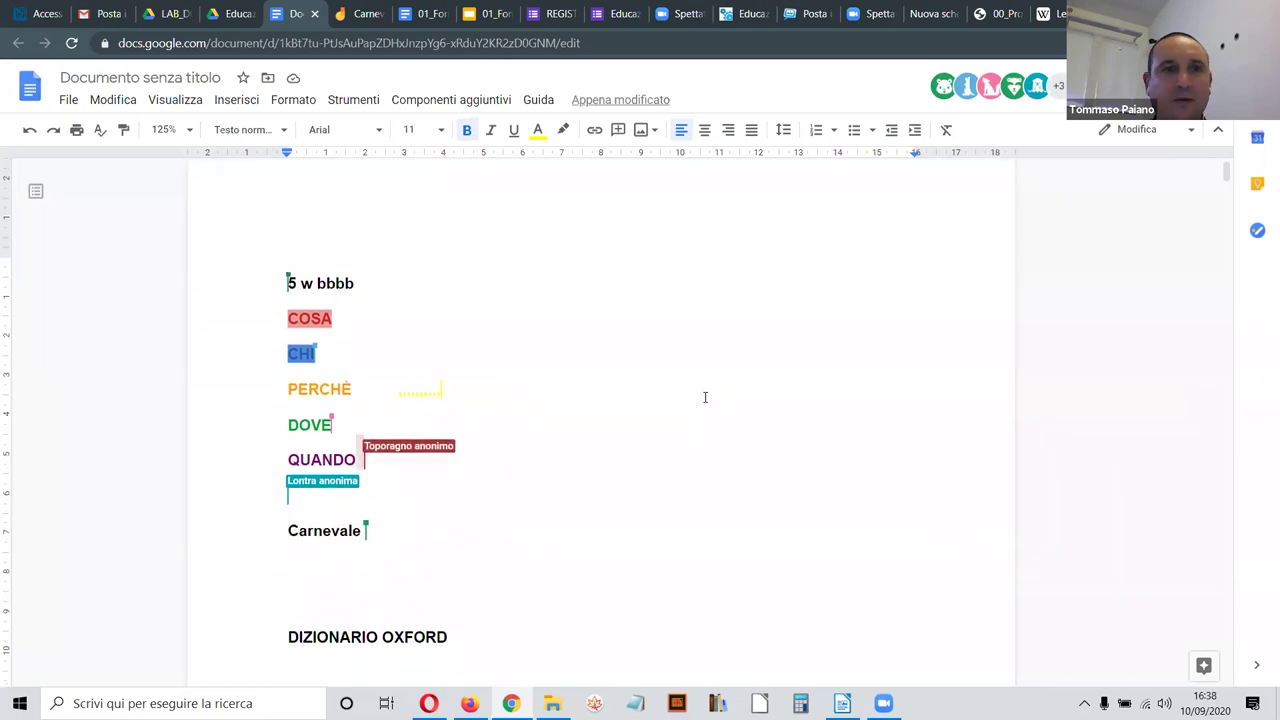
Step: Review the shared document from the 5 w list down to the Origini del Carnevale section and back
scroll(705, 397, "down", 3)
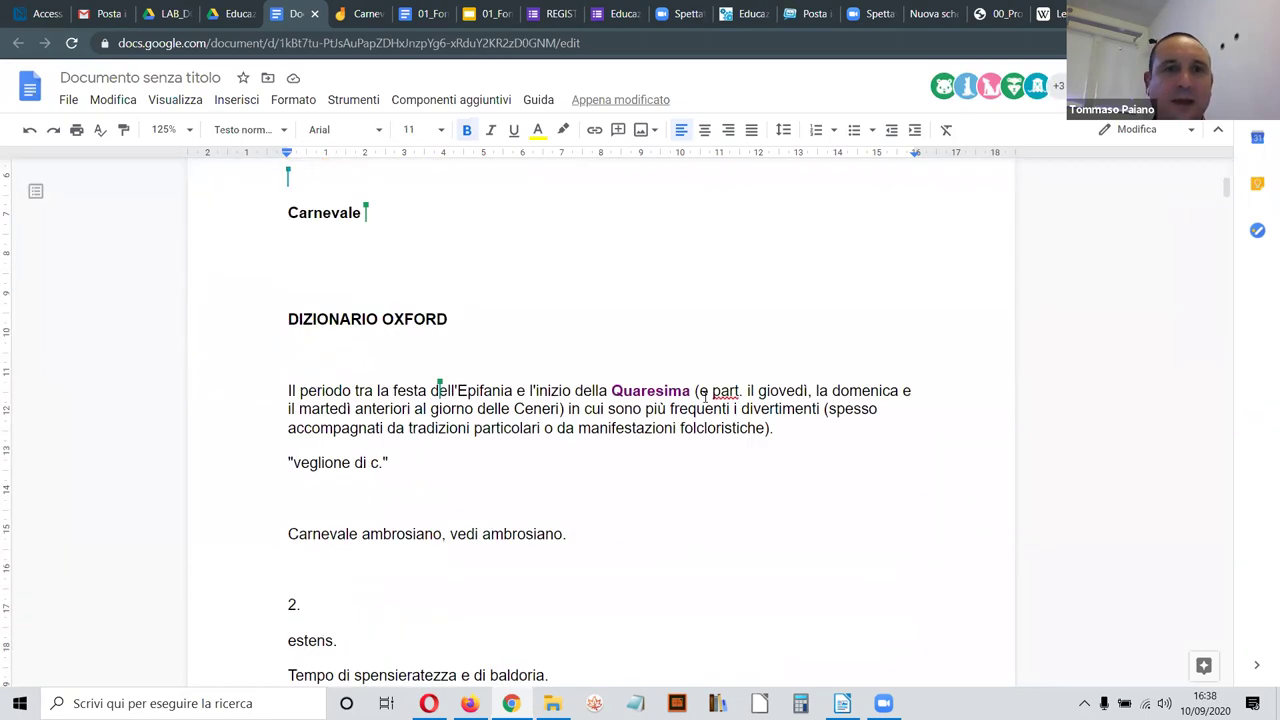
scroll(705, 397, "down", 6)
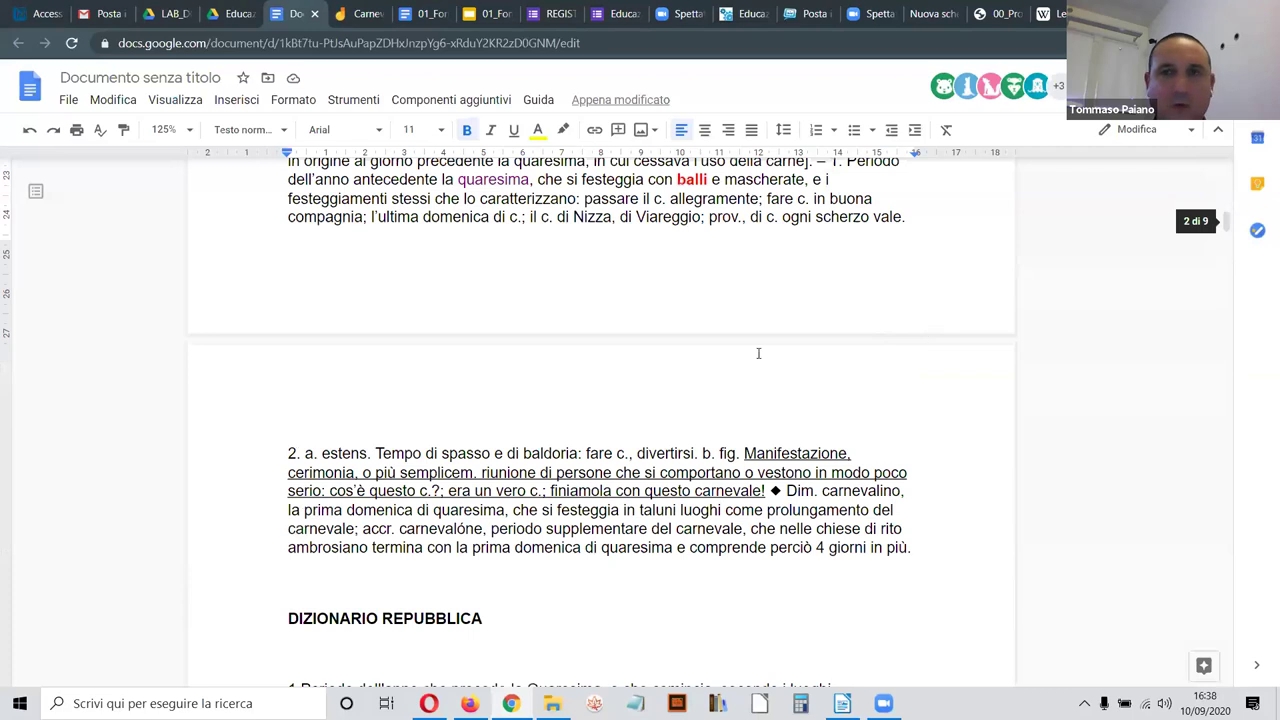
scroll(705, 364, "down", 3)
scroll(705, 364, "down", 5)
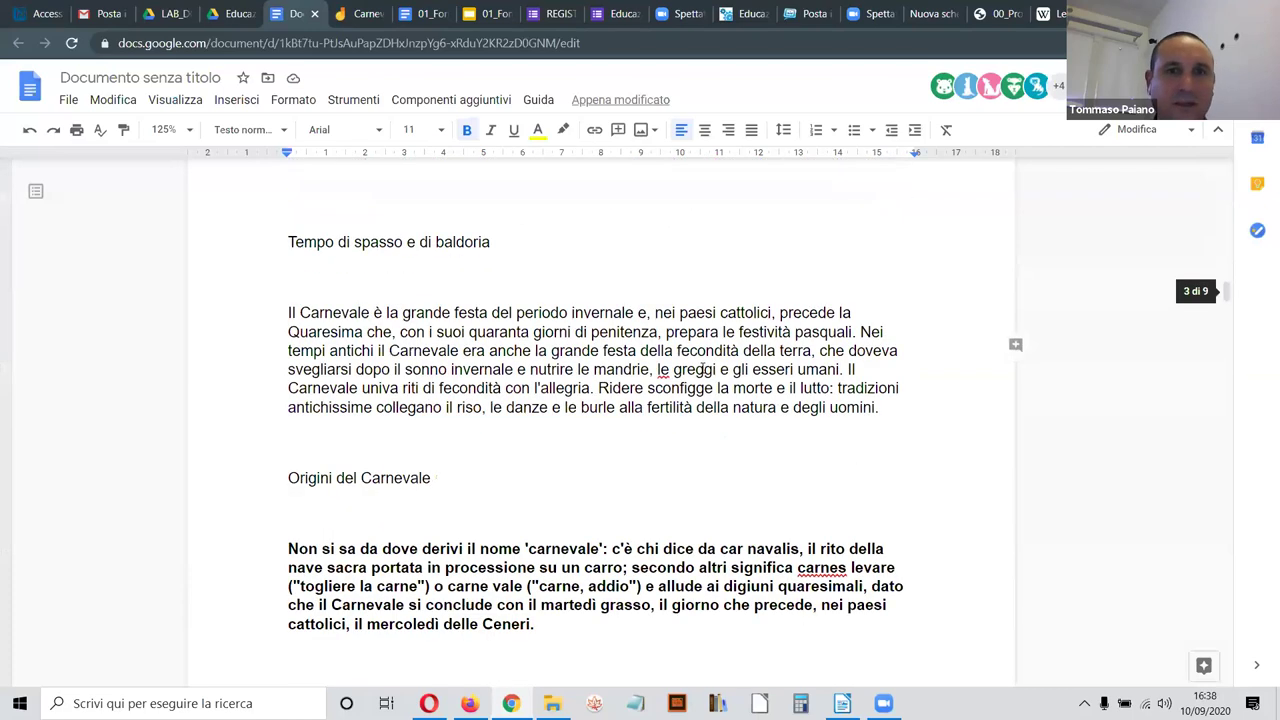
scroll(703, 370, "down", 1)
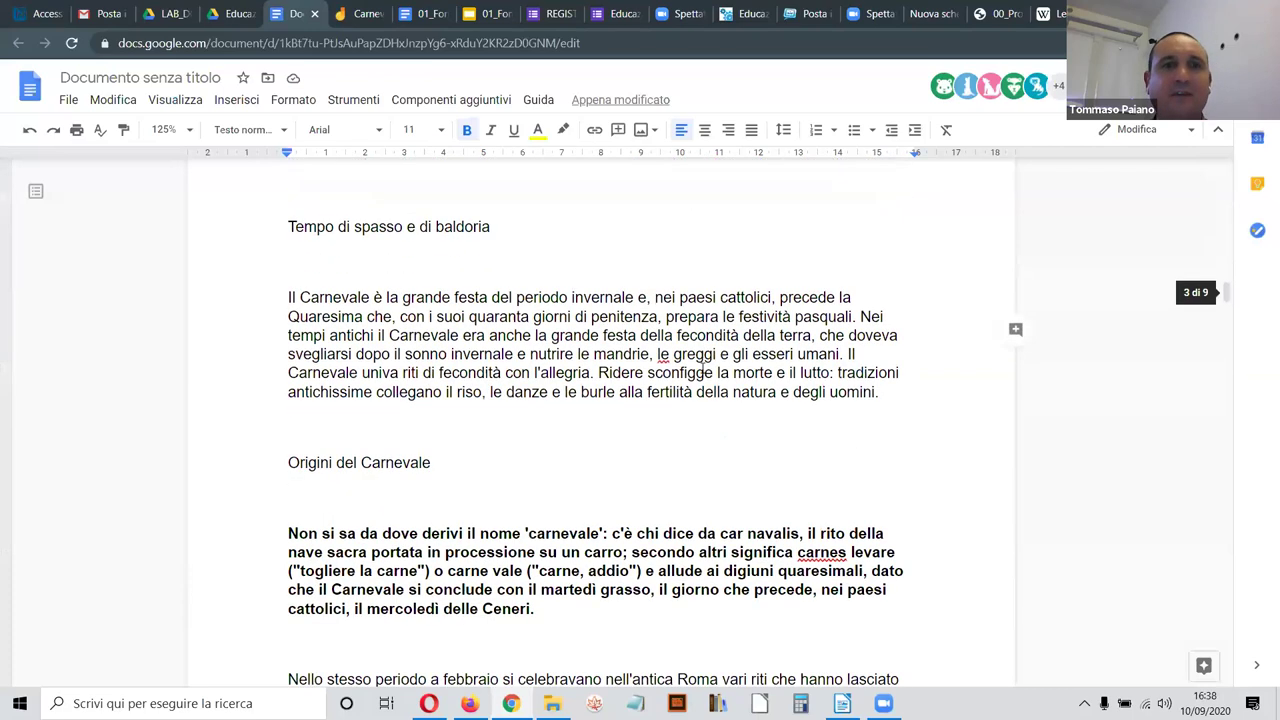
scroll(703, 370, "up", 12)
scroll(703, 368, "up", 8)
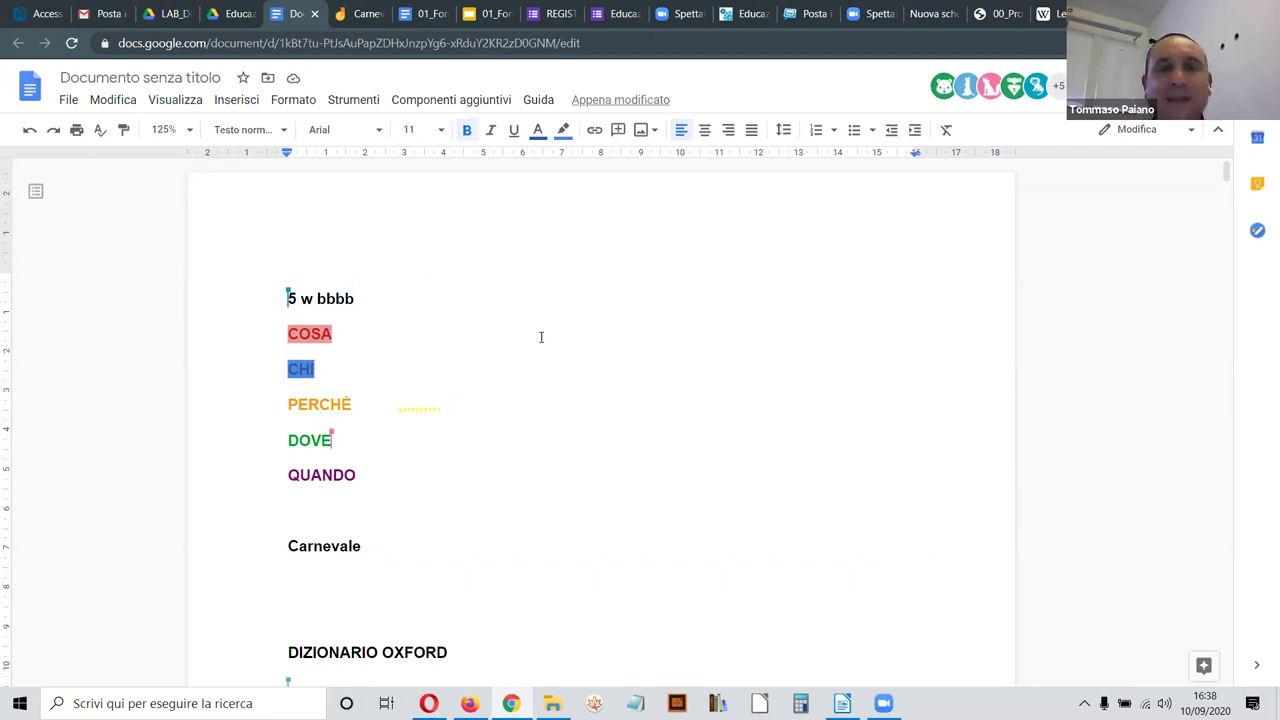
Step: Select the entire text of the shared Carnevale document and copy it
left_click(521, 334)
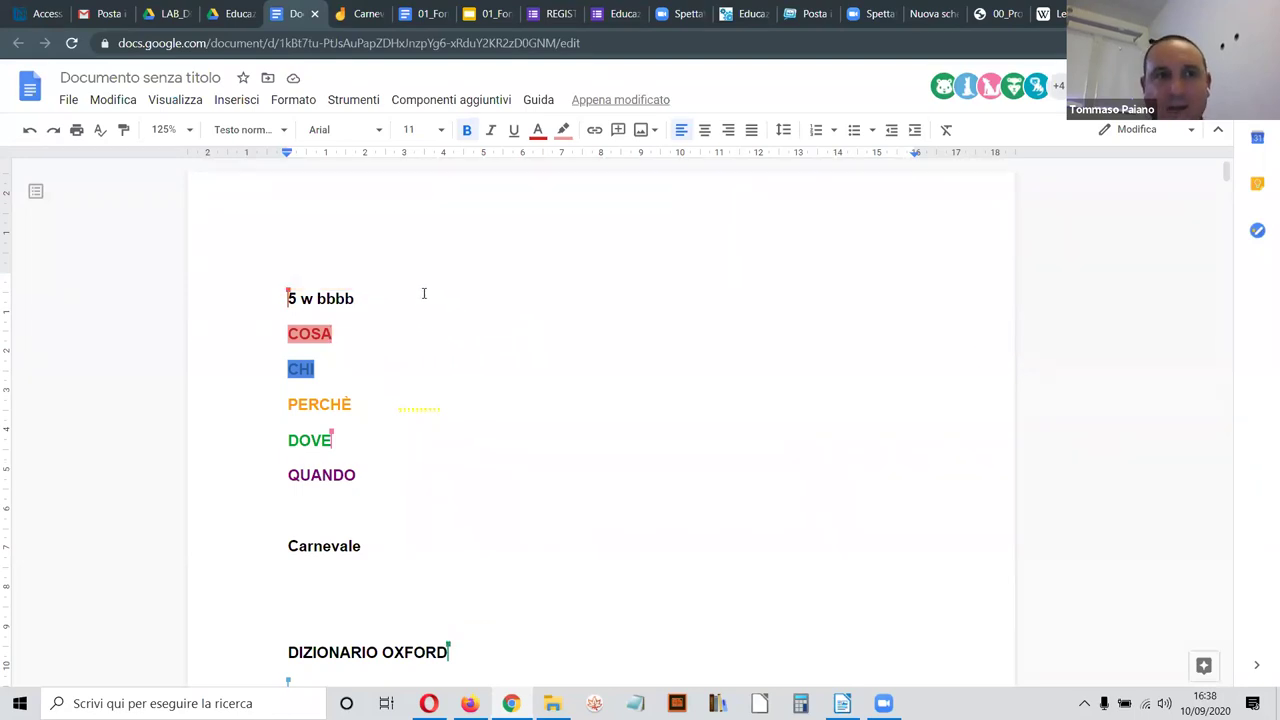
left_click(113, 100)
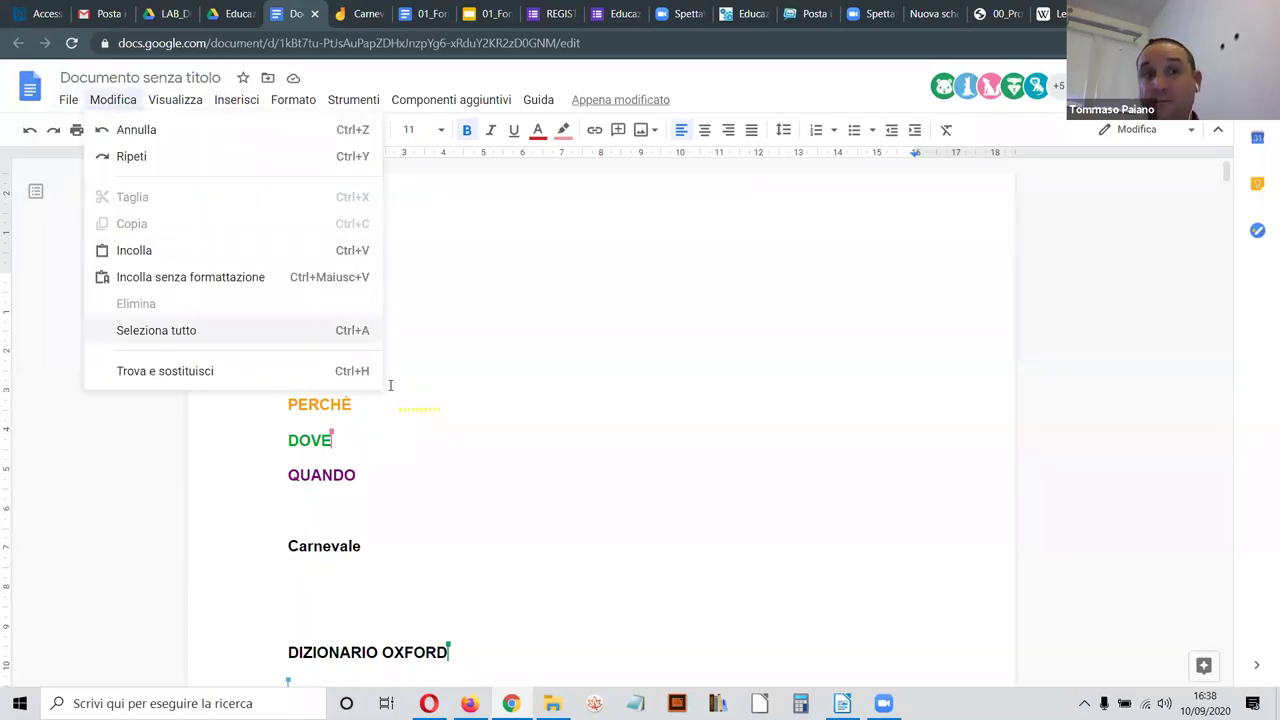
key("ctrl+a")
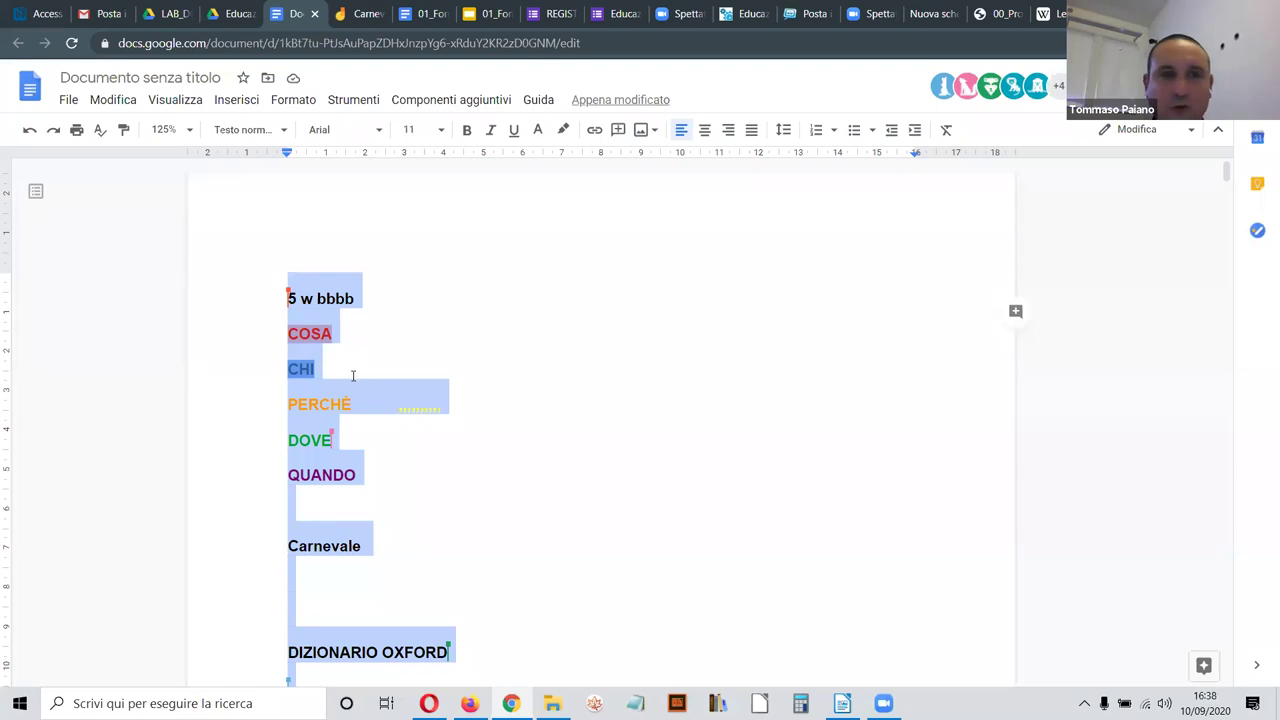
scroll(352, 375, "down", 4)
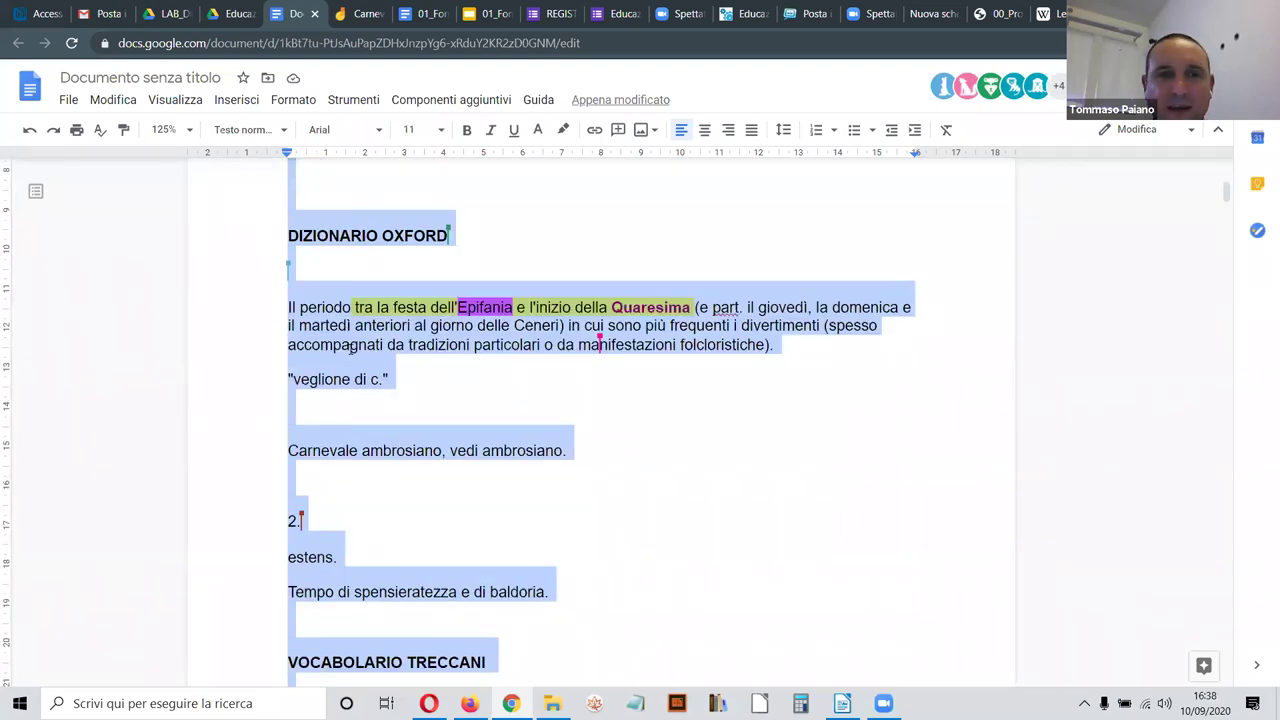
right_click(352, 268)
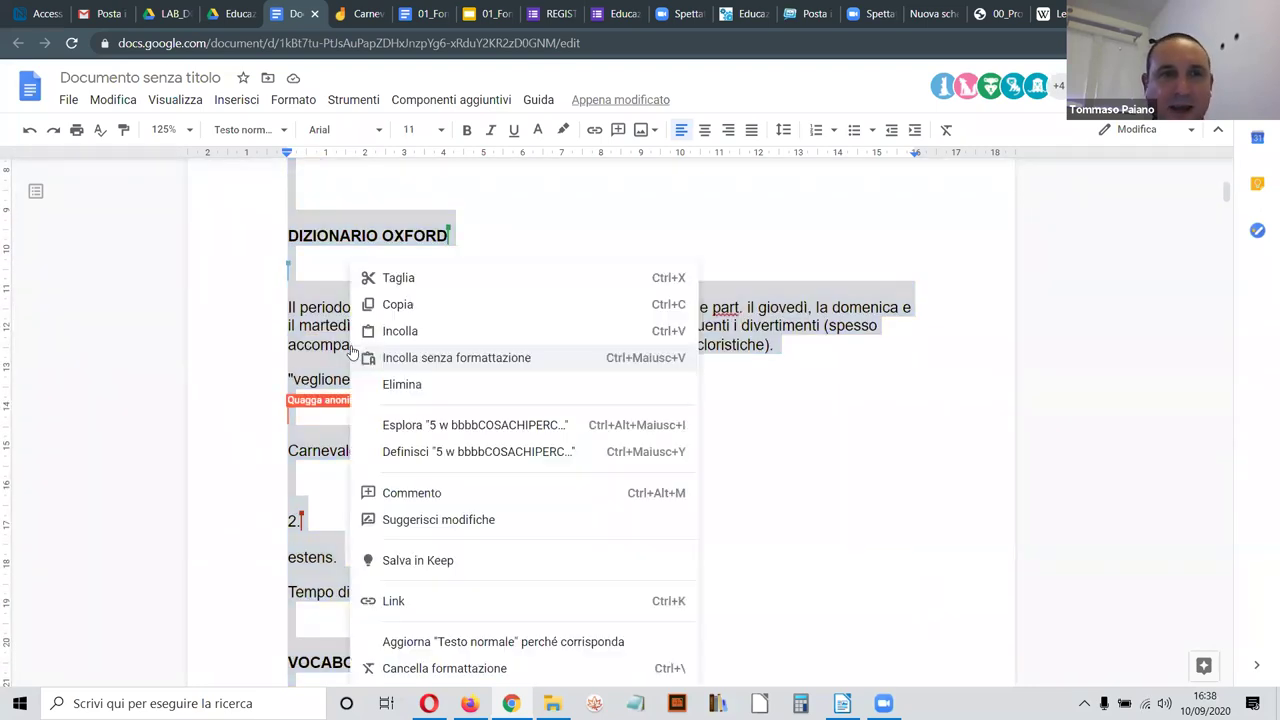
left_click(394, 305)
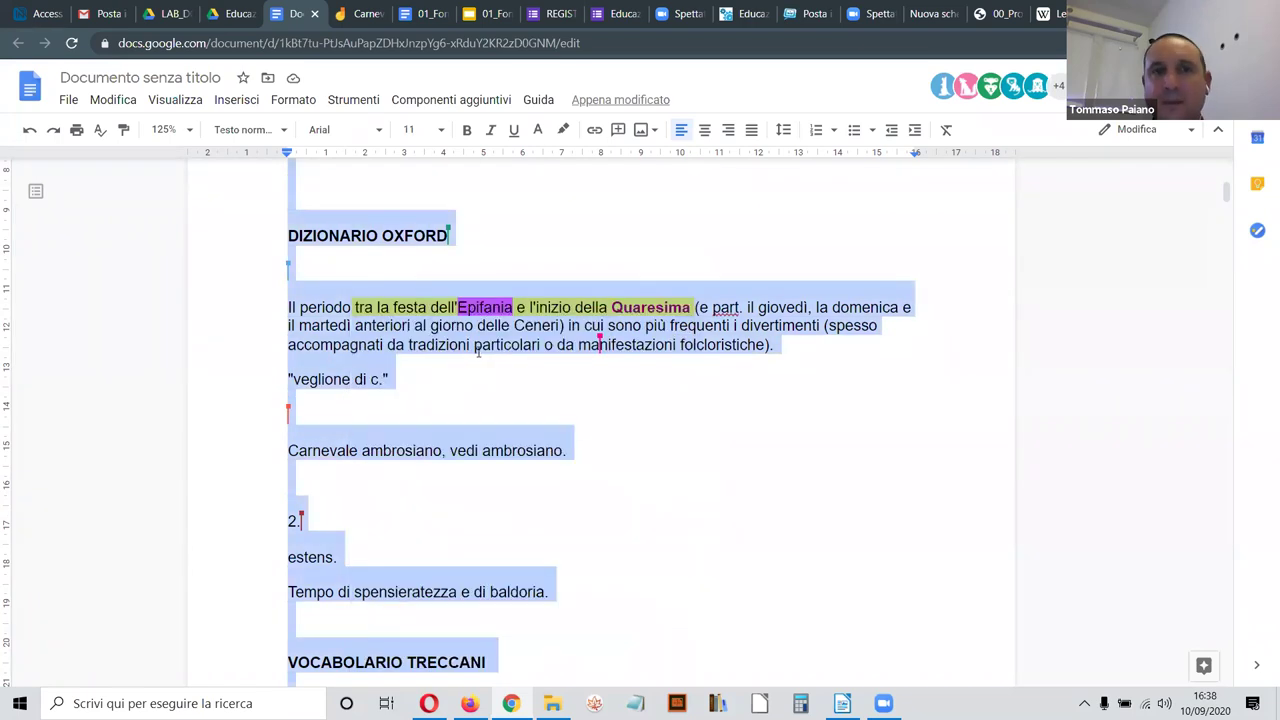
left_click(478, 345)
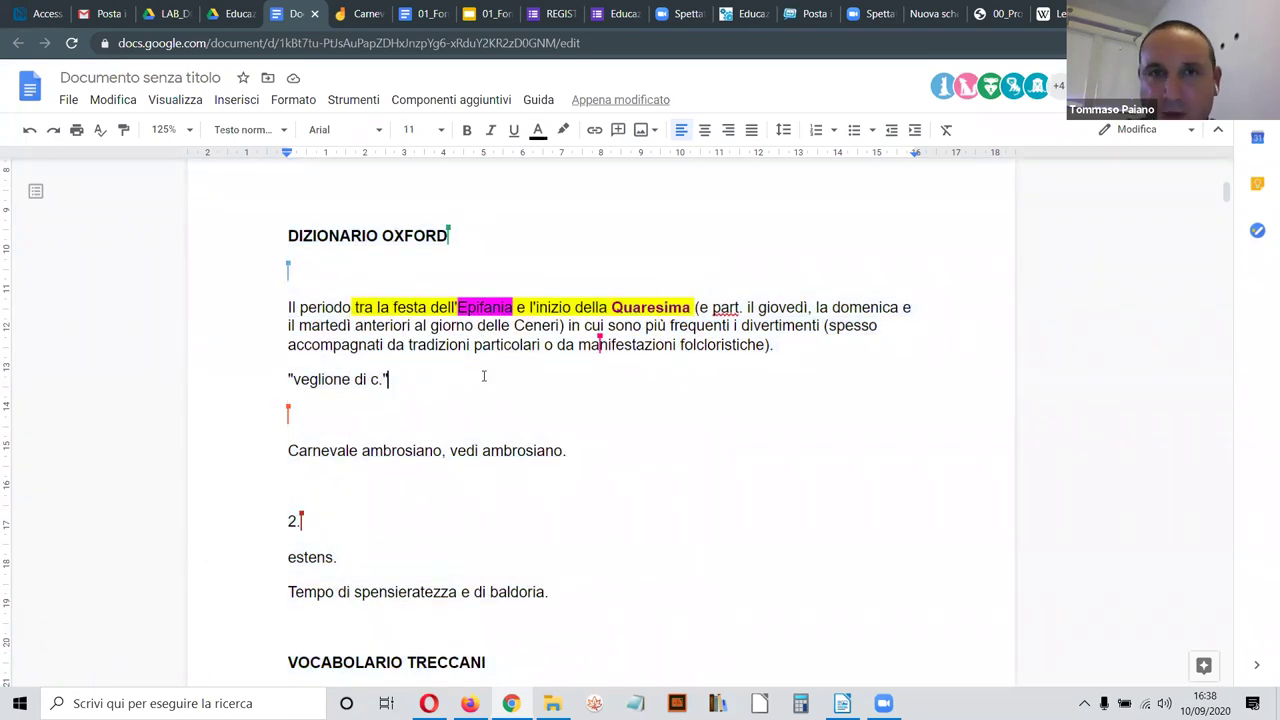
scroll(483, 376, "up", 3)
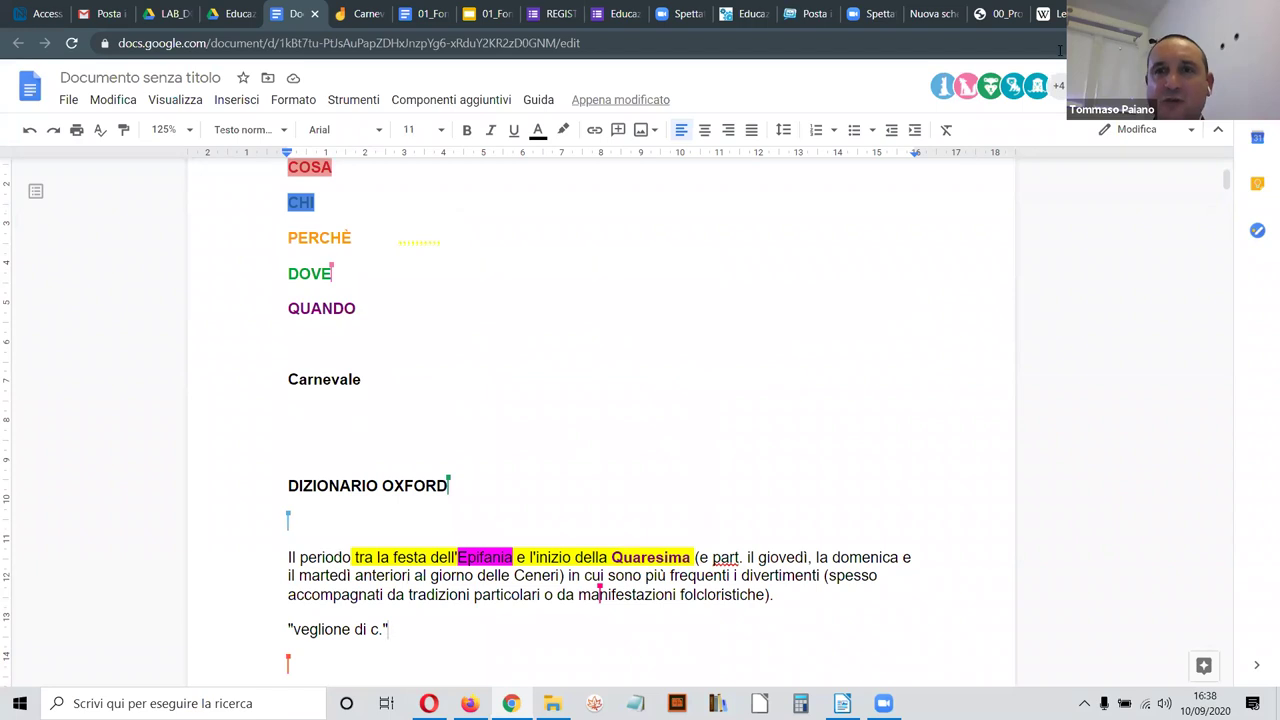
Step: Search Google for "contacaratteri" in a new browser tab and open the contacaratteri.it text counter
key("ctrl+t")
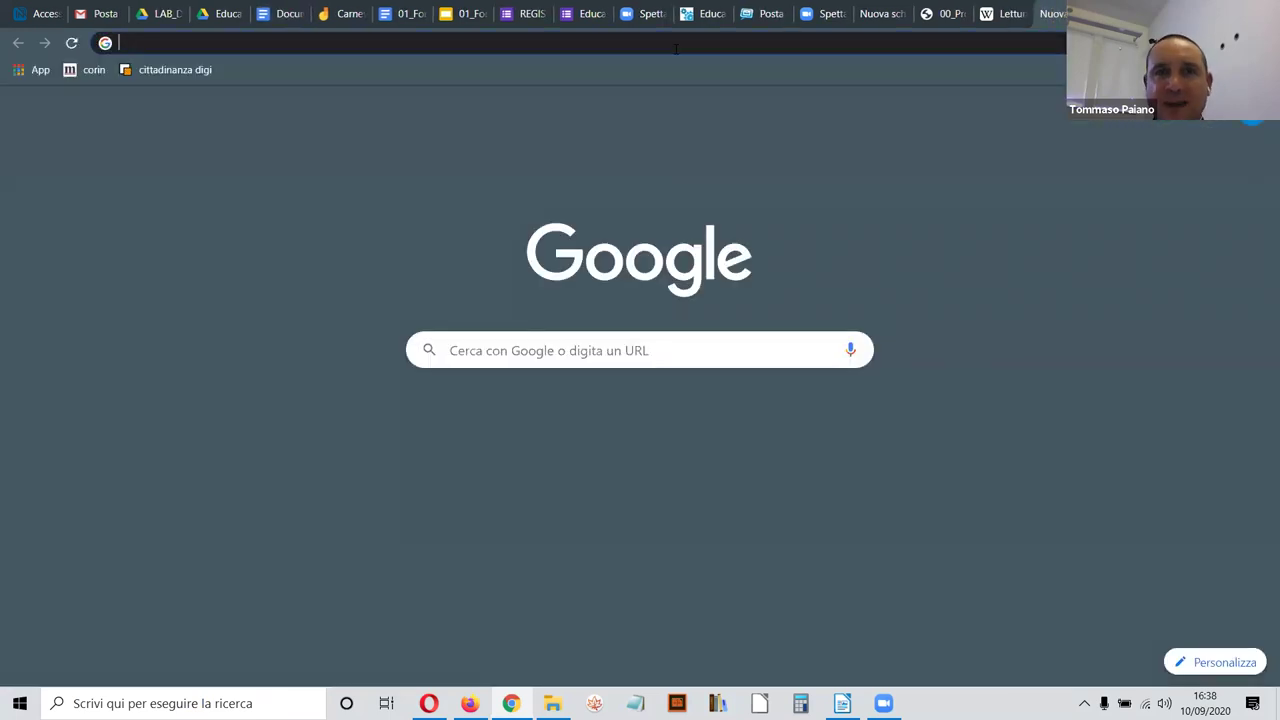
left_click(630, 45)
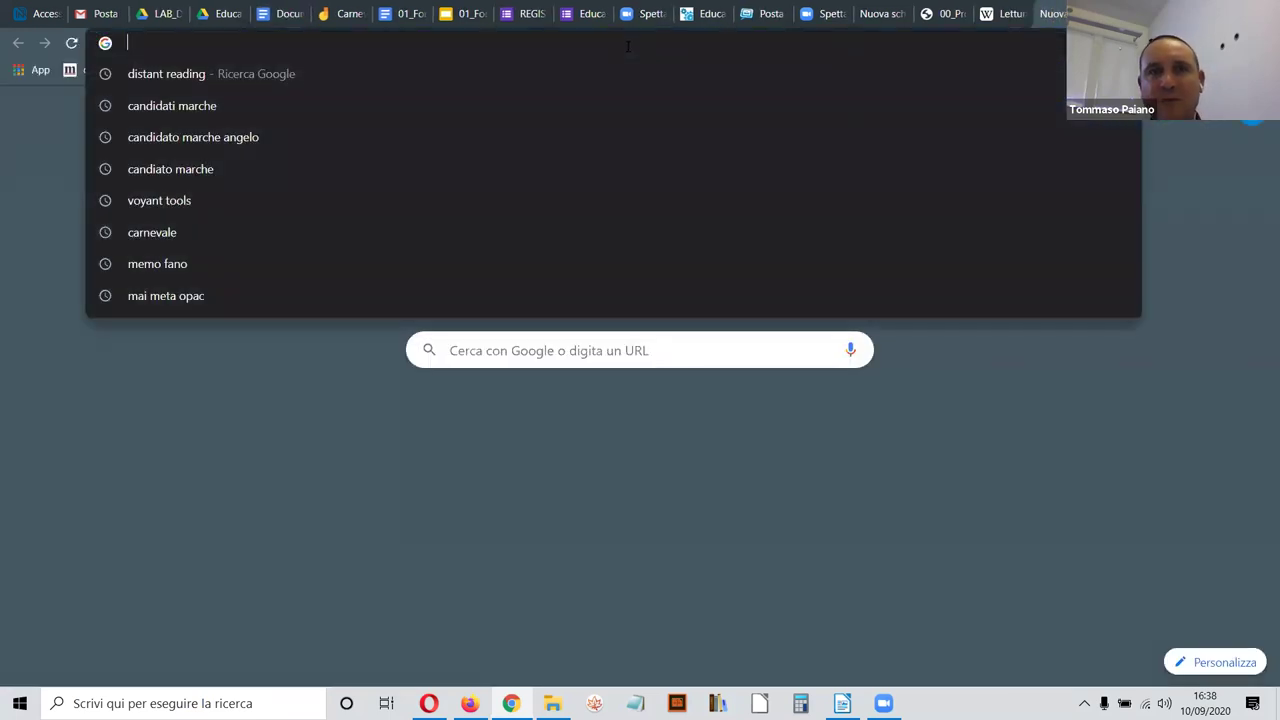
left_click(968, 478)
left_click(554, 357)
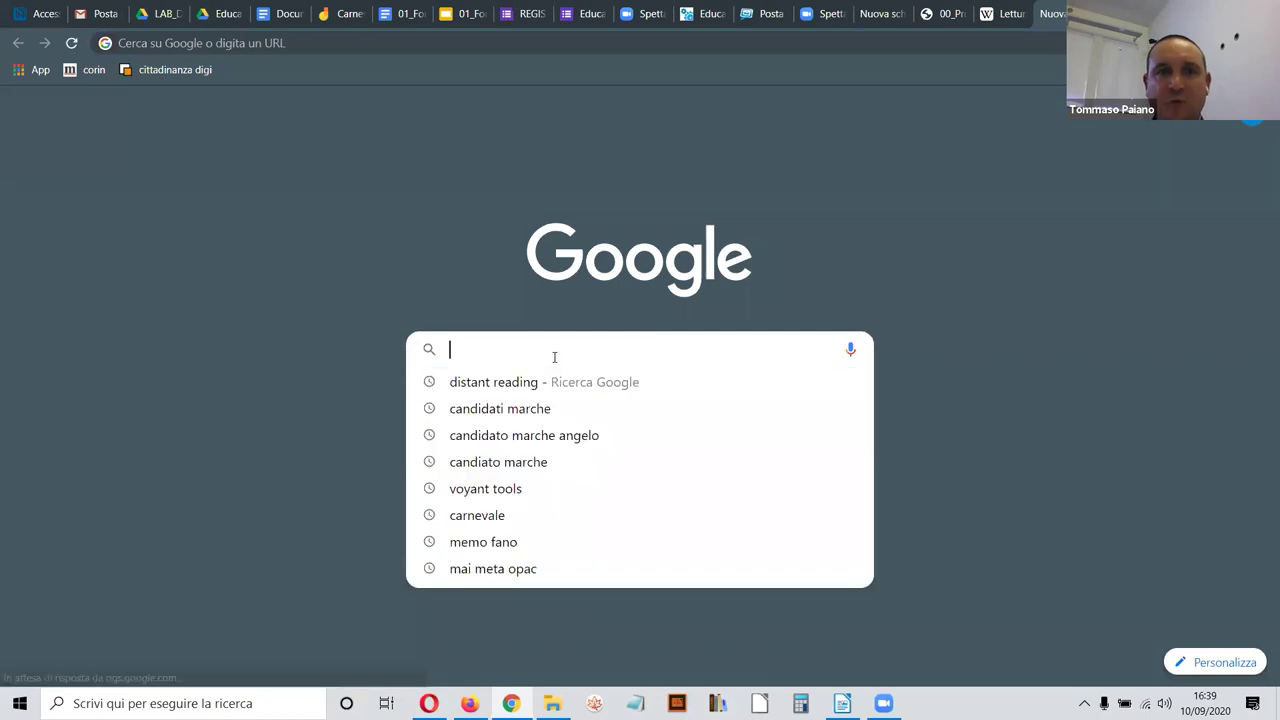
type("contara")
key("BackSpace")
key("BackSpace")
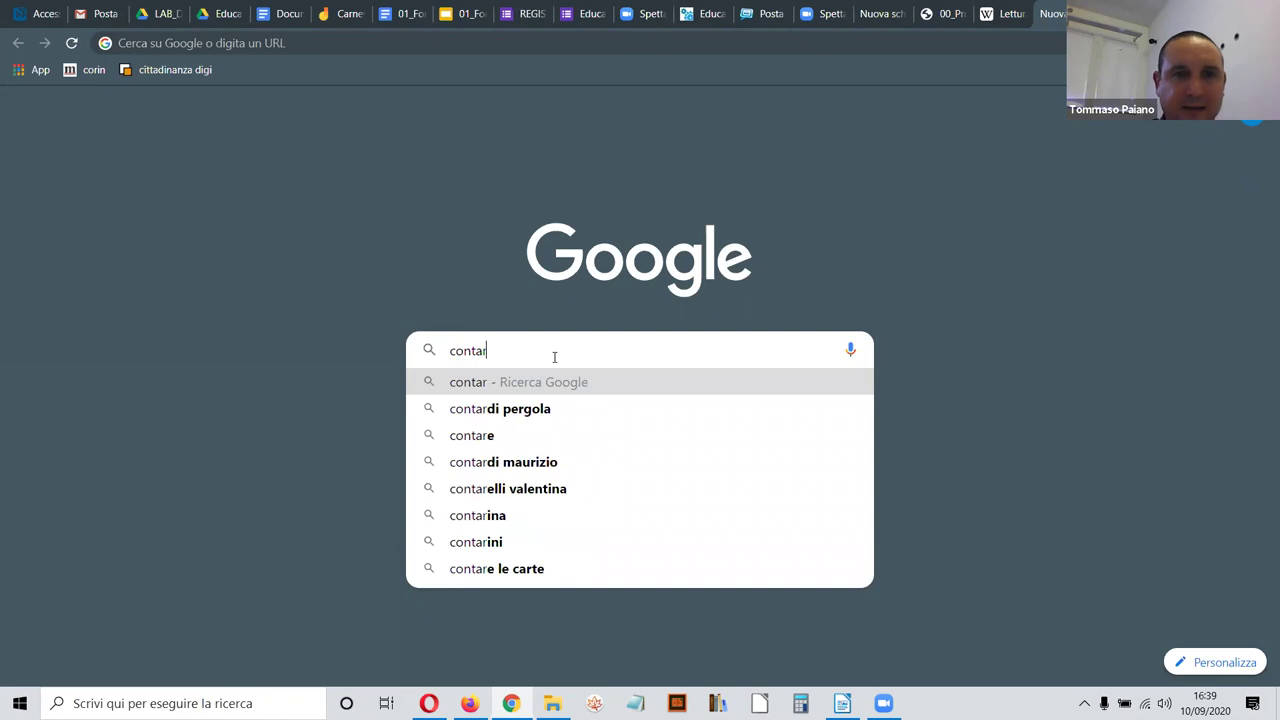
type("caratteri")
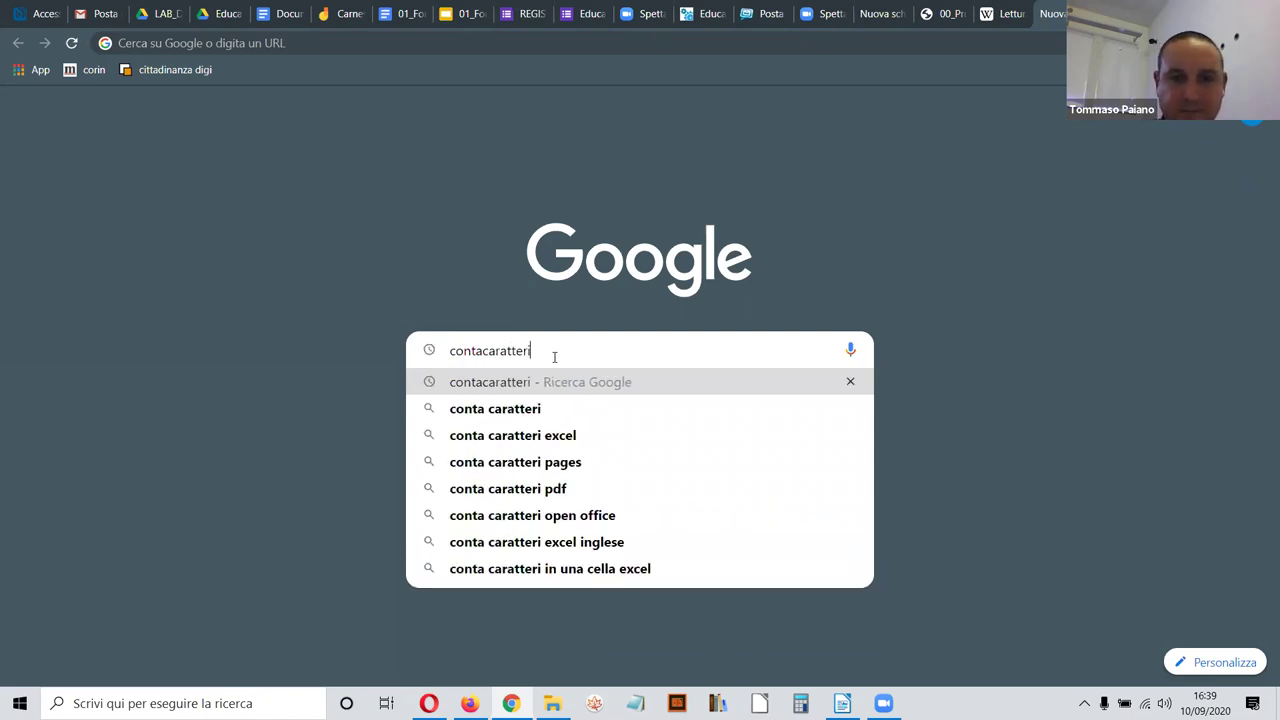
key("Return")
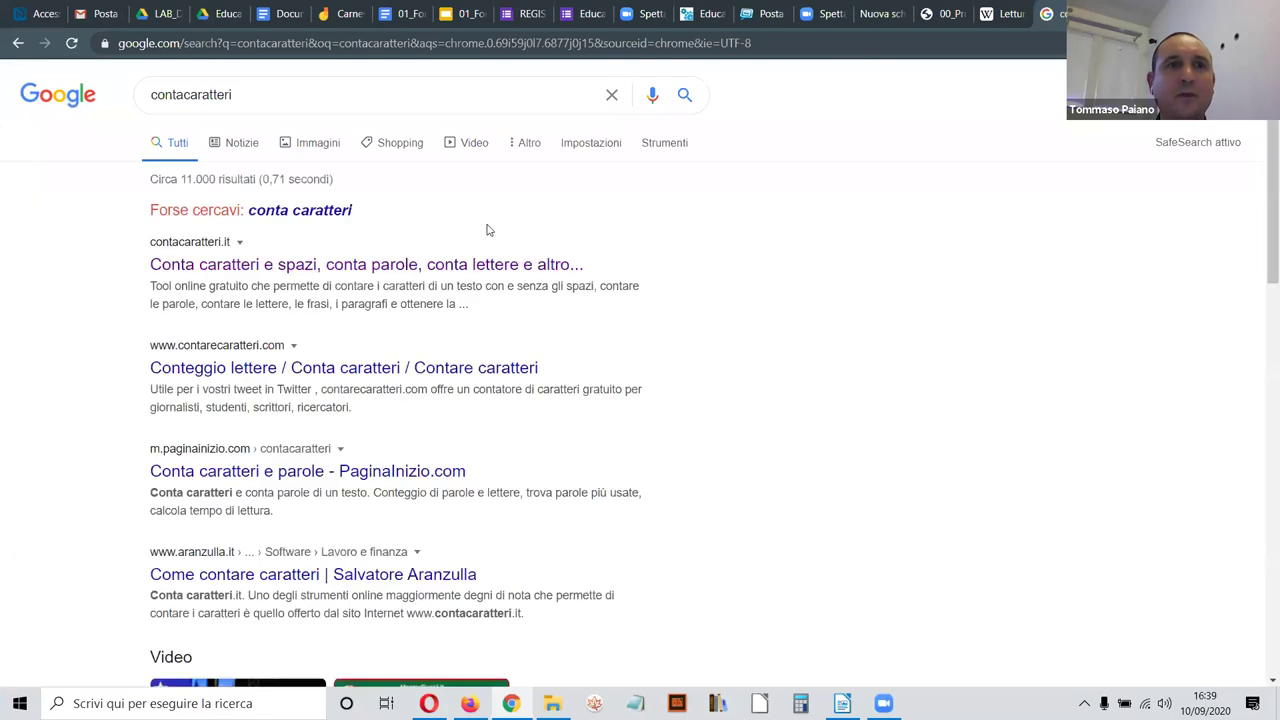
left_click(295, 266)
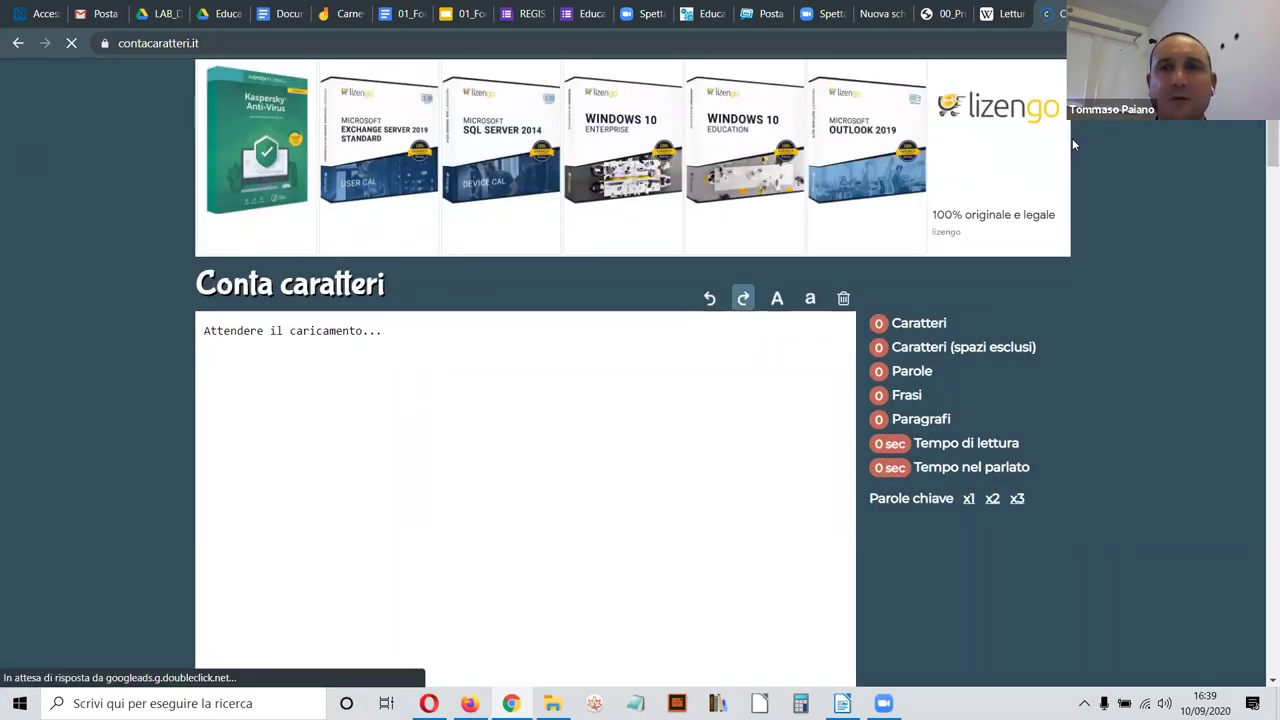
scroll(562, 364, "down", 3)
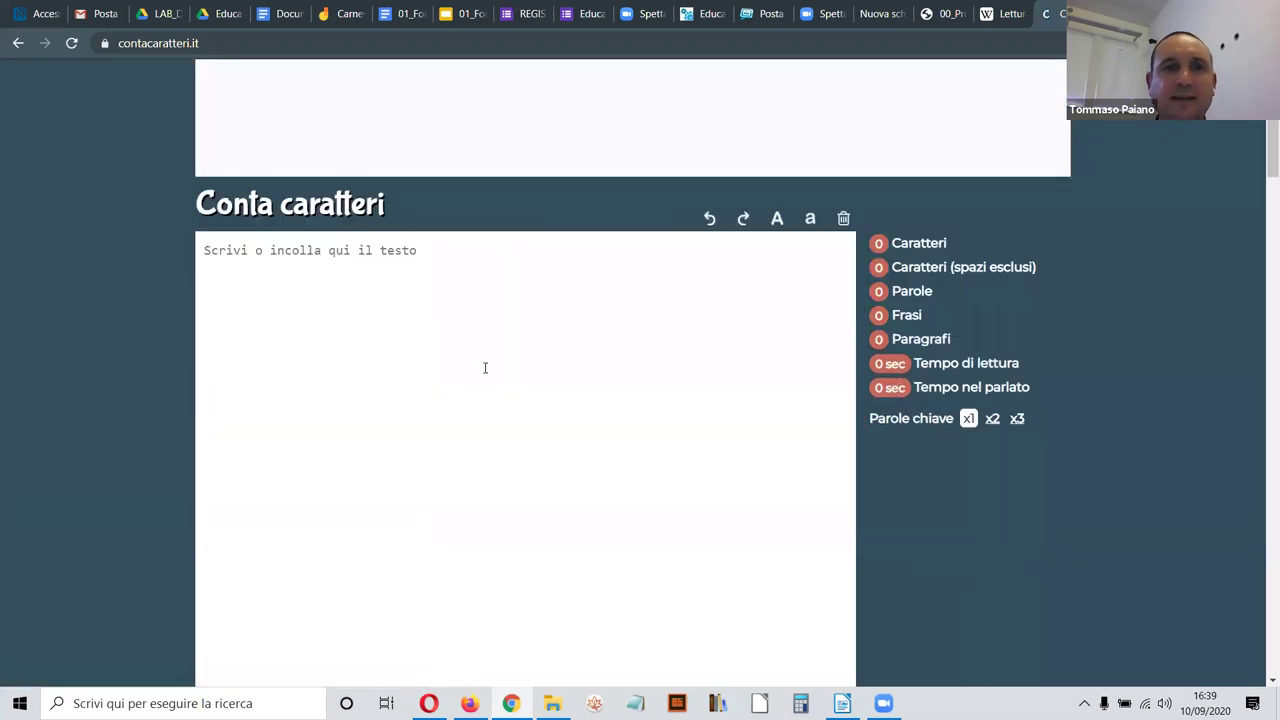
left_click(361, 245)
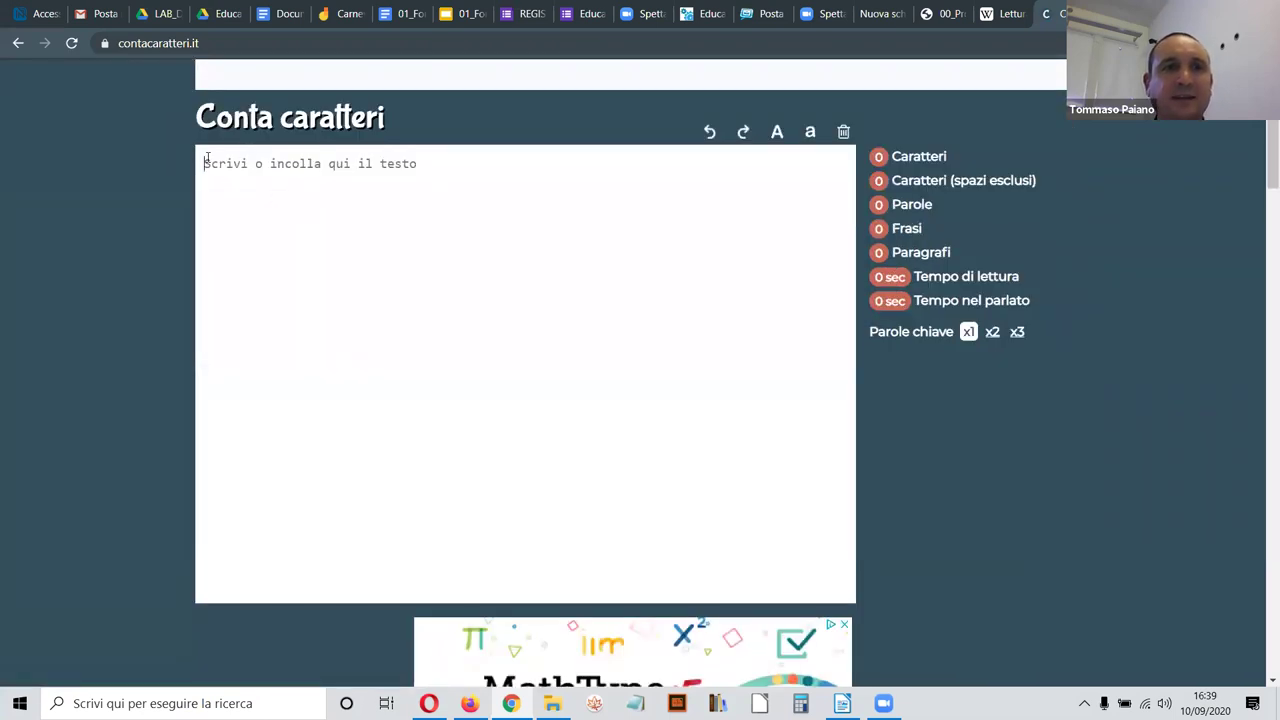
type("g")
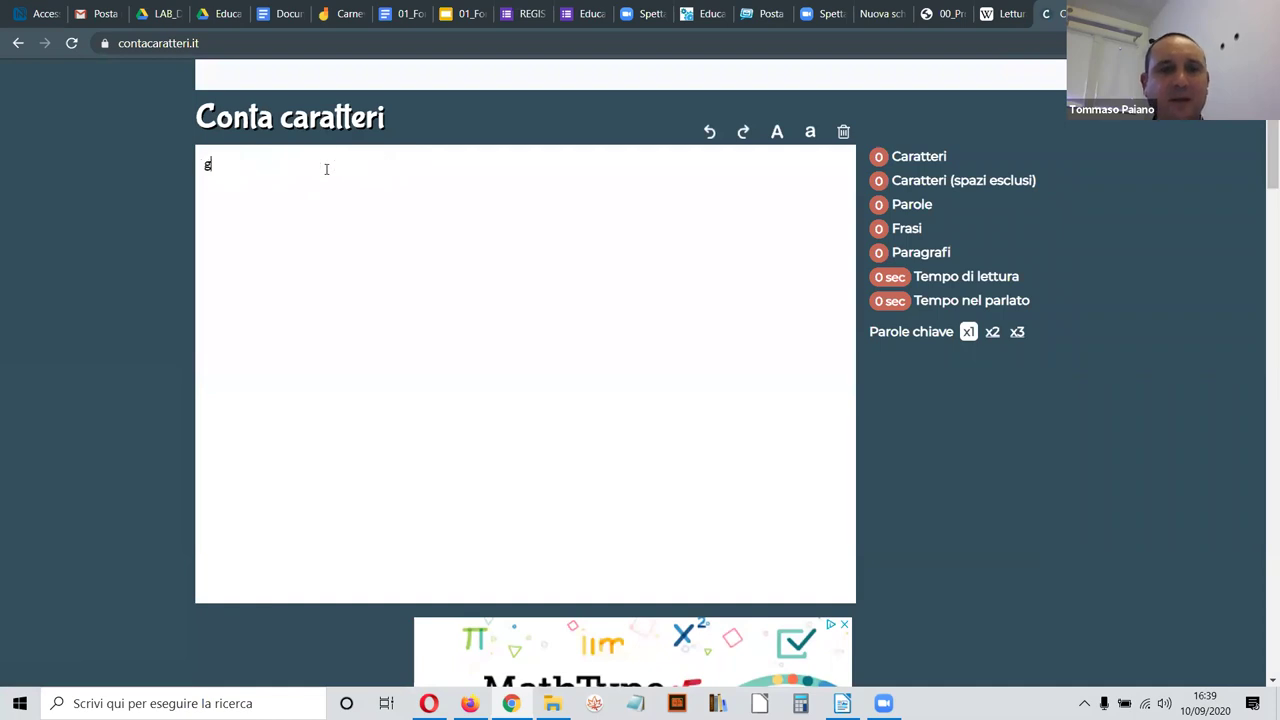
type("ggg")
key("BackSpace")
key("BackSpace")
key("BackSpace")
key("BackSpace")
Step: Paste the copied Carnevale text into the Conta caratteri text area
right_click(359, 311)
key("Down")
key("Down")
key("Down")
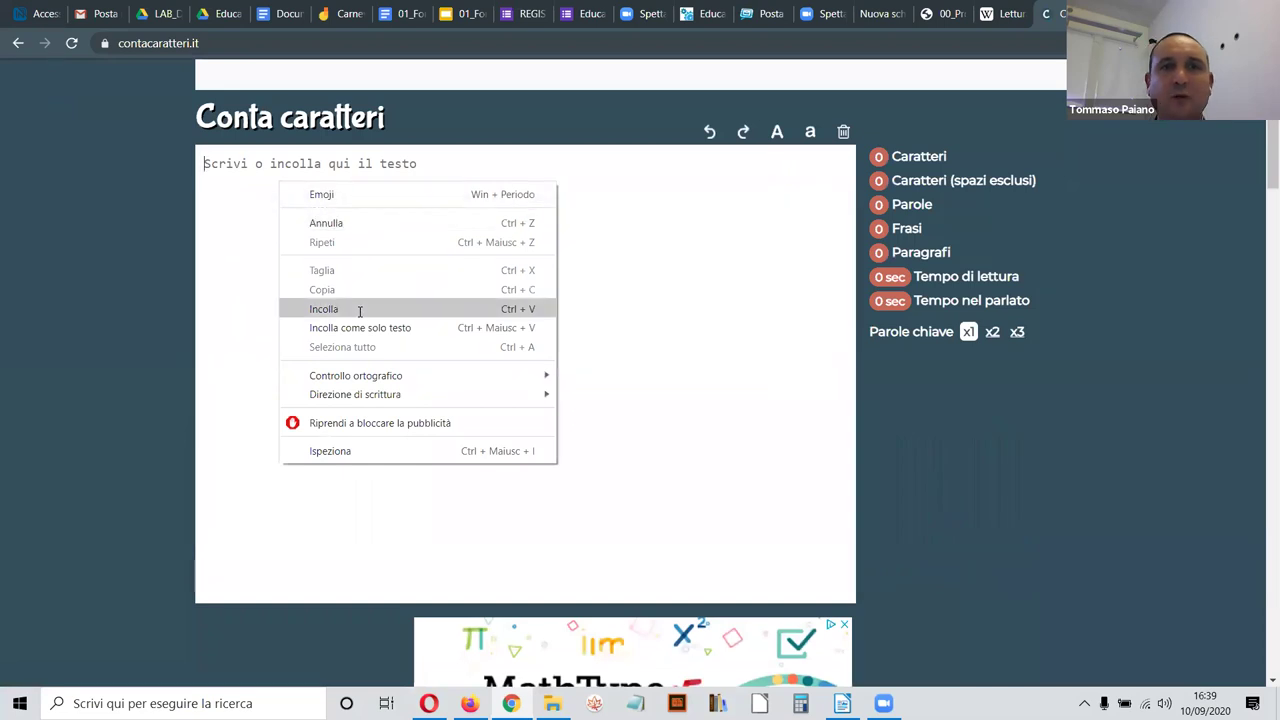
left_click(359, 311)
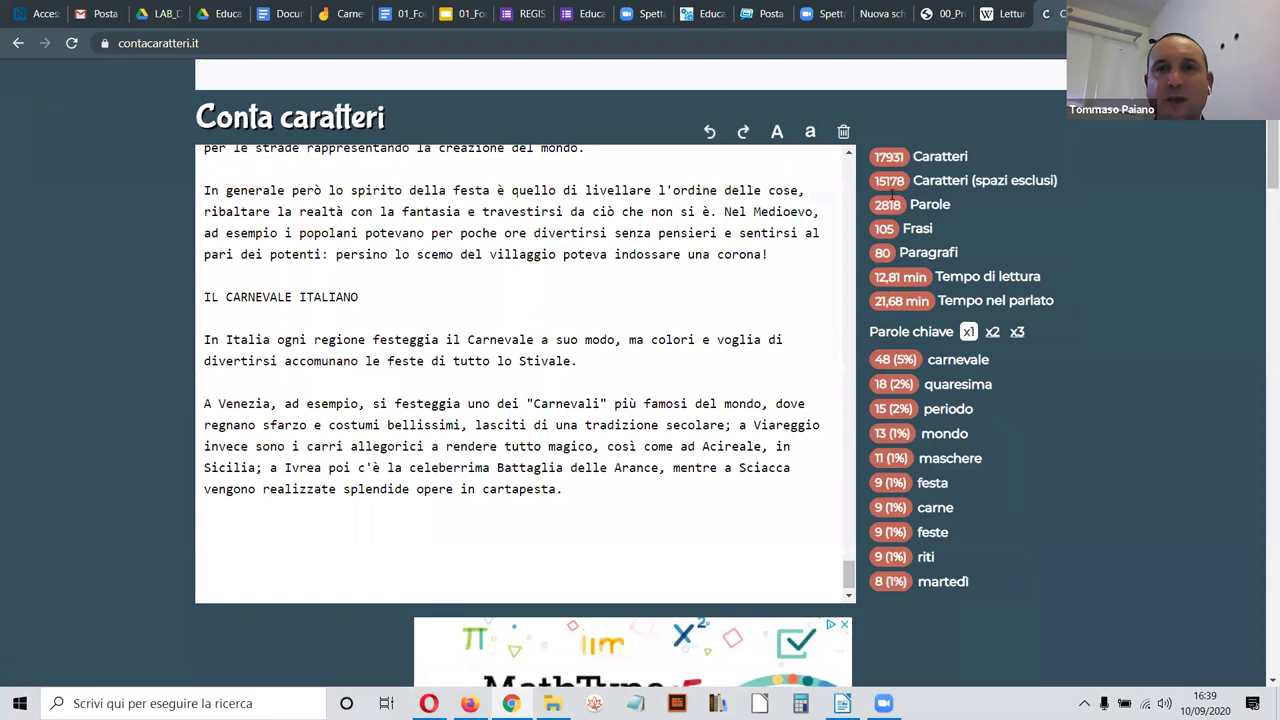
Step: Examine the text statistics, focusing on the character count, reading time and speaking time
scroll(842, 188, "up", 5)
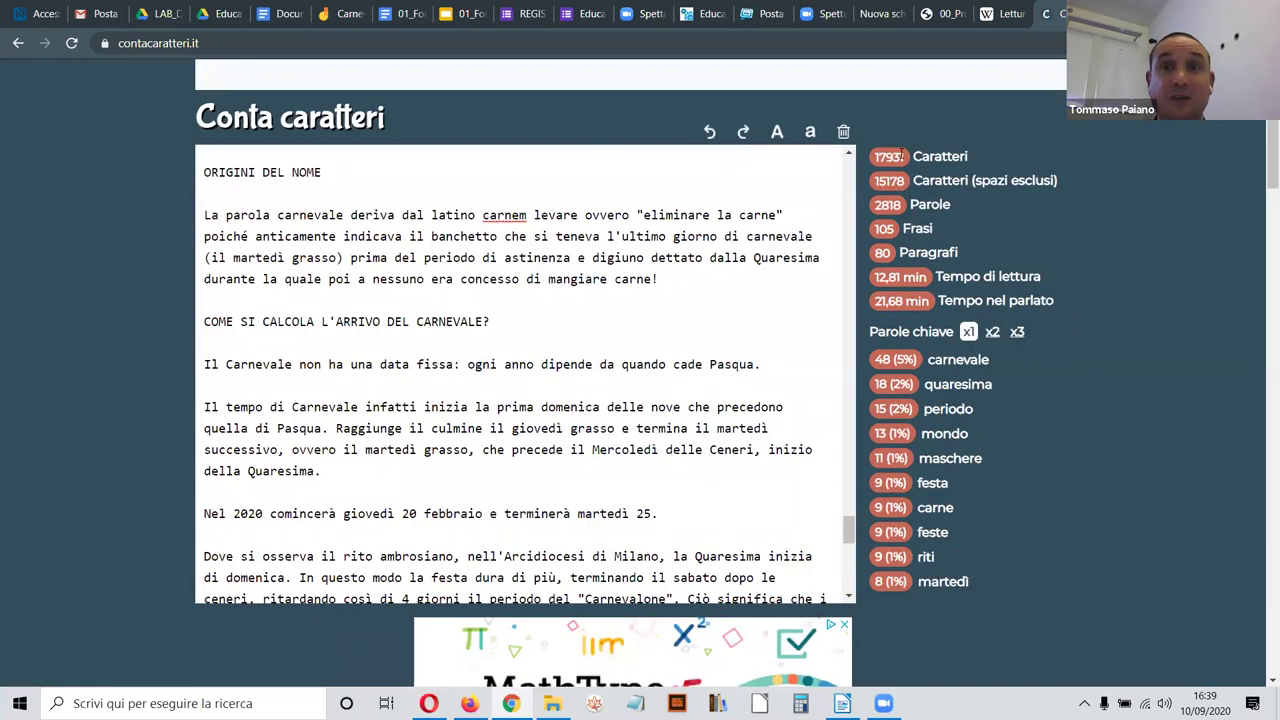
double_click(887, 156)
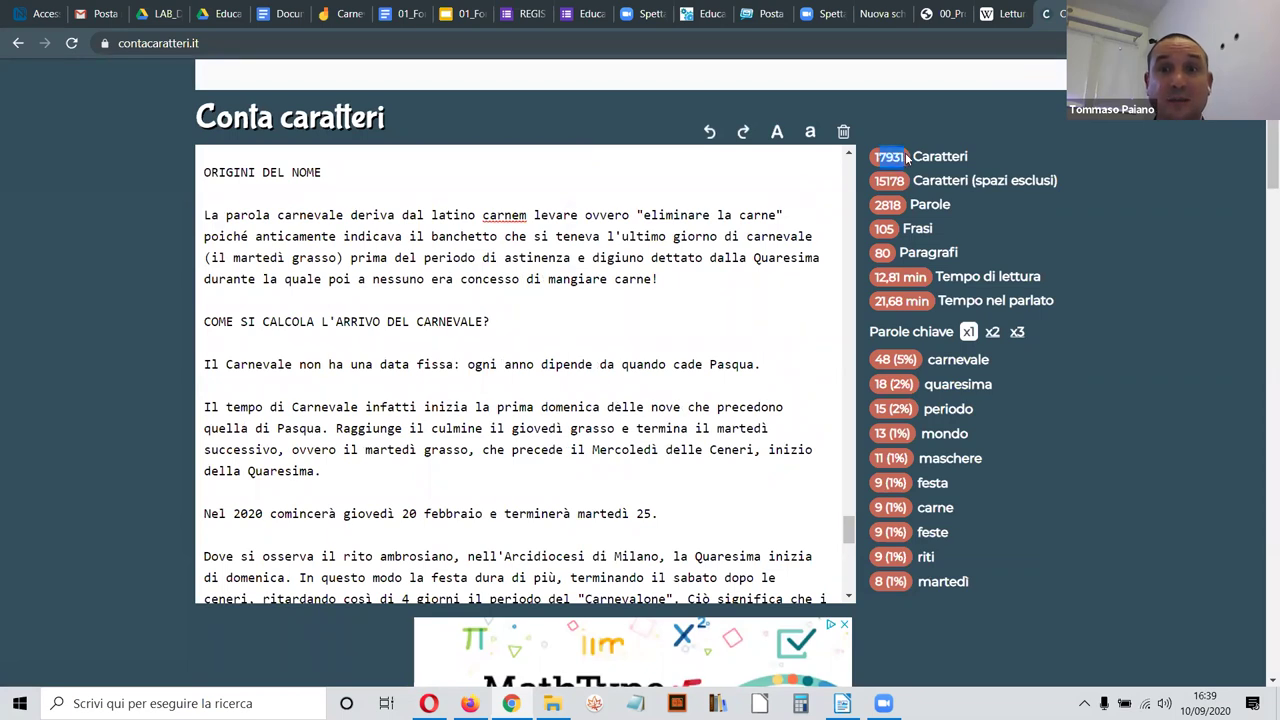
left_click(906, 190)
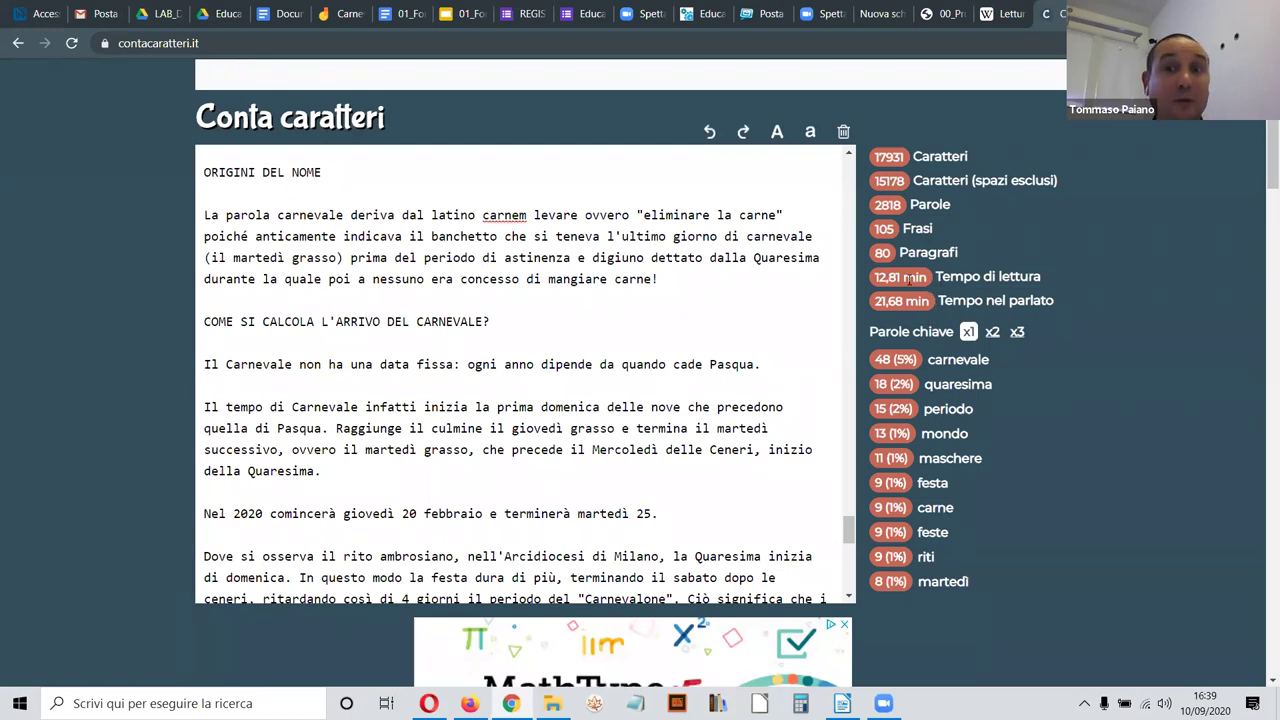
left_click_drag(877, 281, 932, 278)
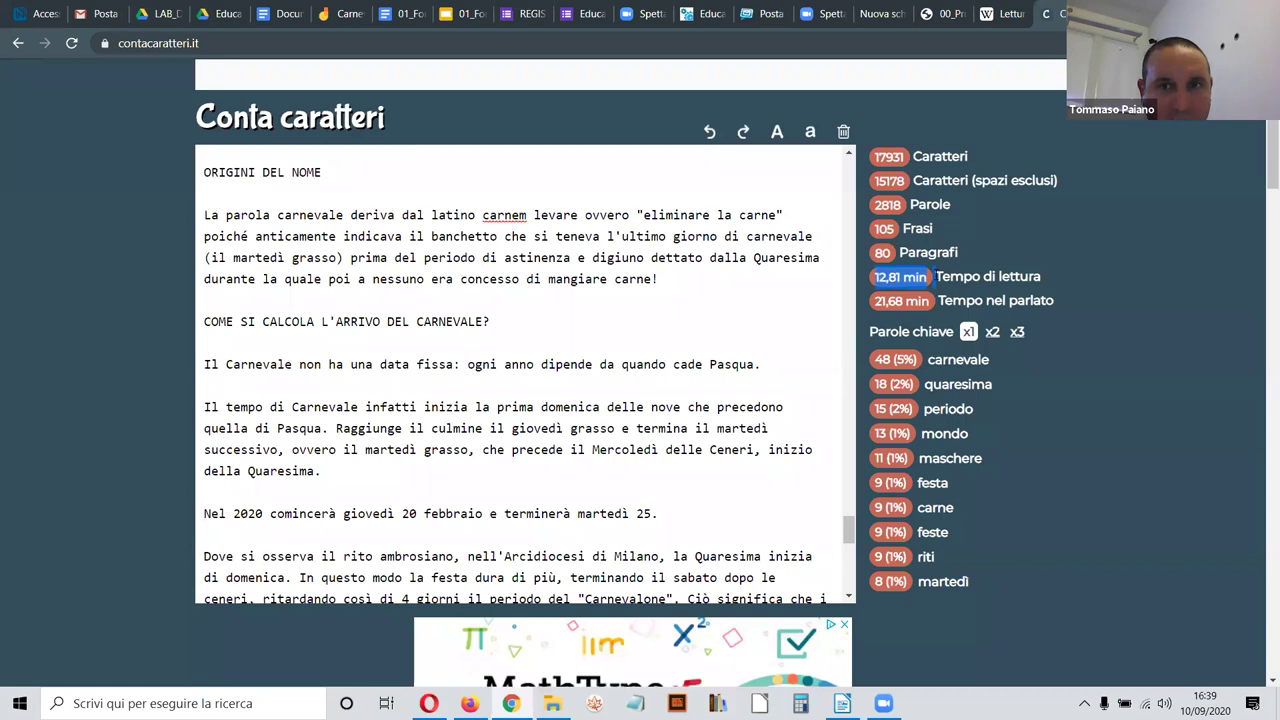
left_click(889, 282)
left_click_drag(878, 279, 917, 301)
left_click(919, 300)
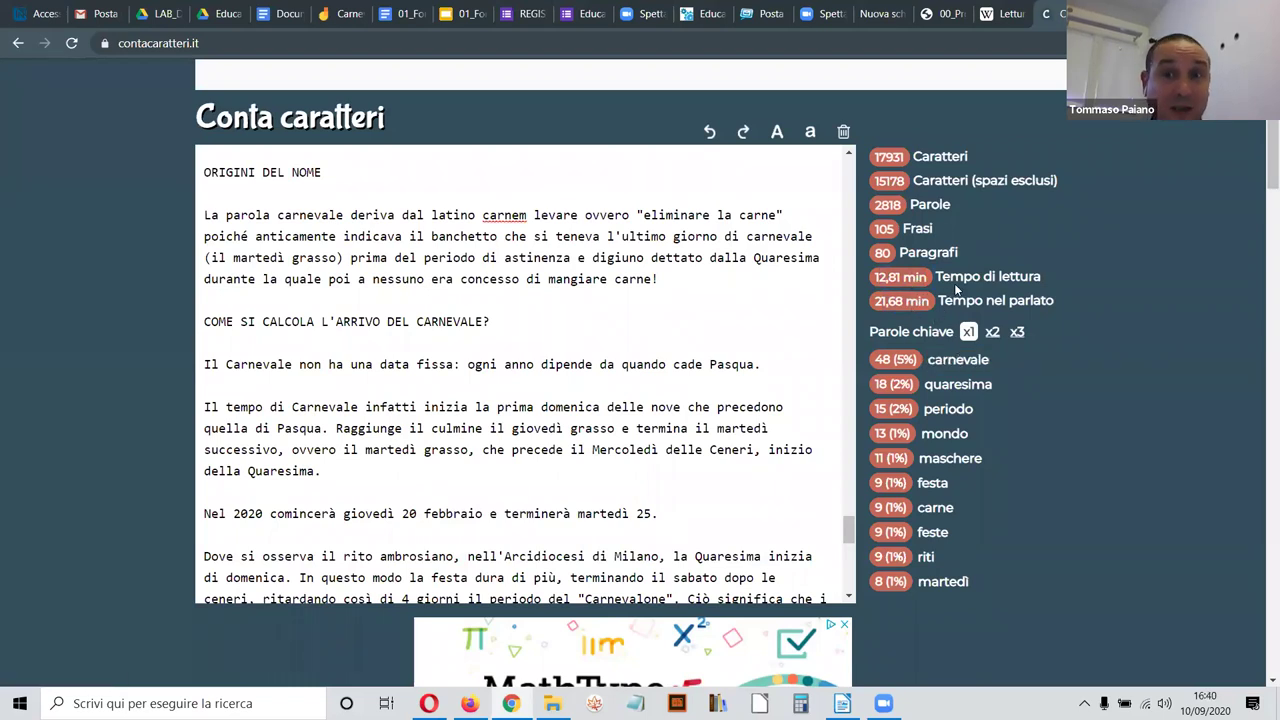
left_click(762, 366)
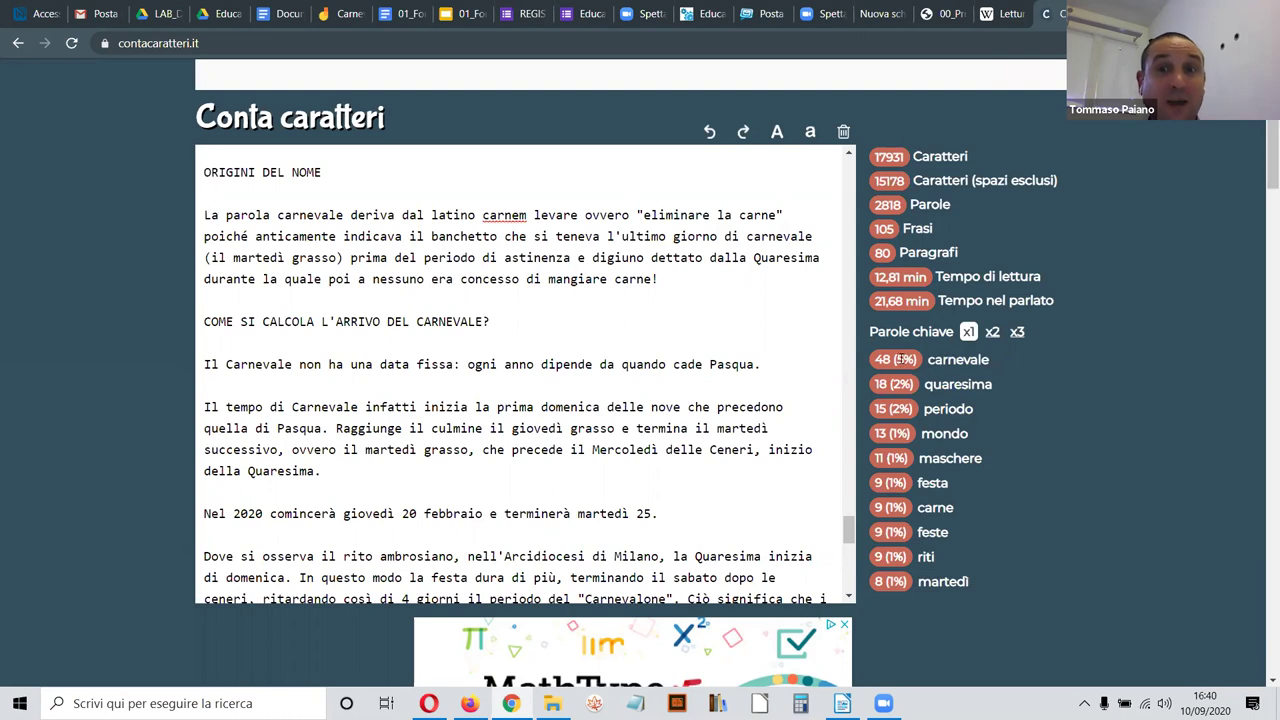
Step: Highlight occurrences of single-word keywords in the text, including carnevale, quaresima, festa and carne
mouse_move(945, 366)
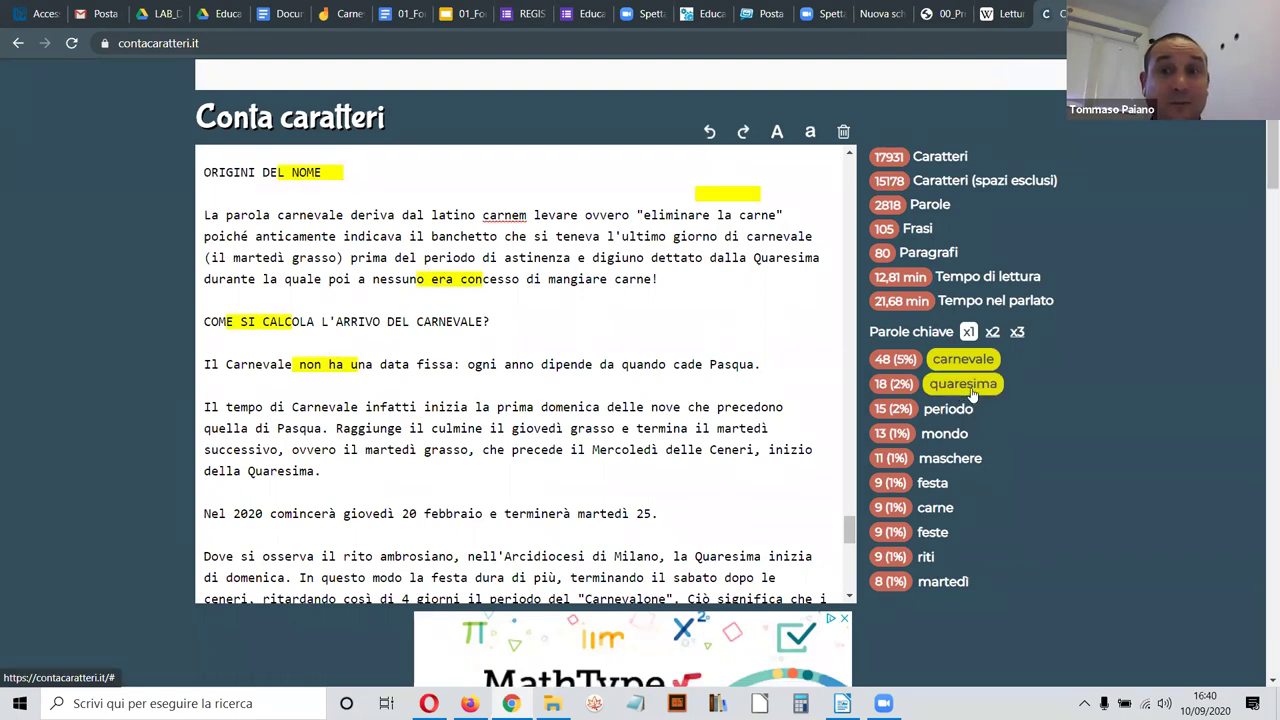
left_click(962, 384)
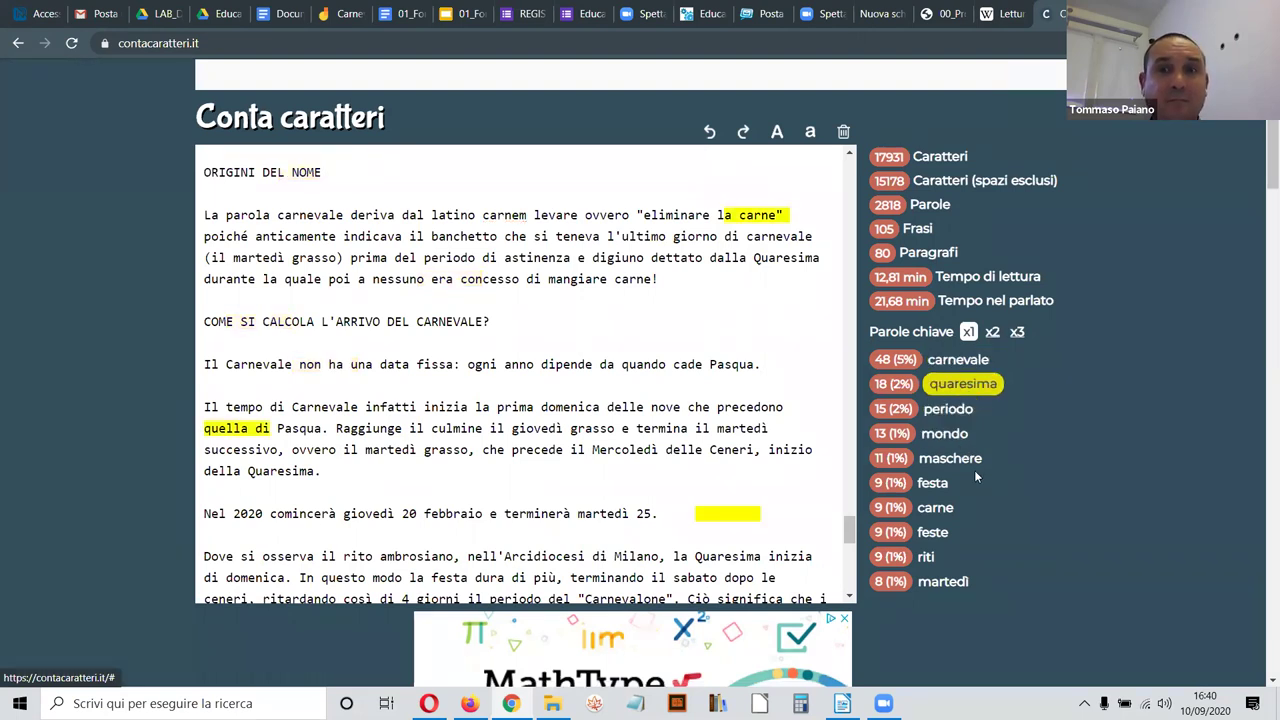
left_click(974, 467)
left_click(945, 483)
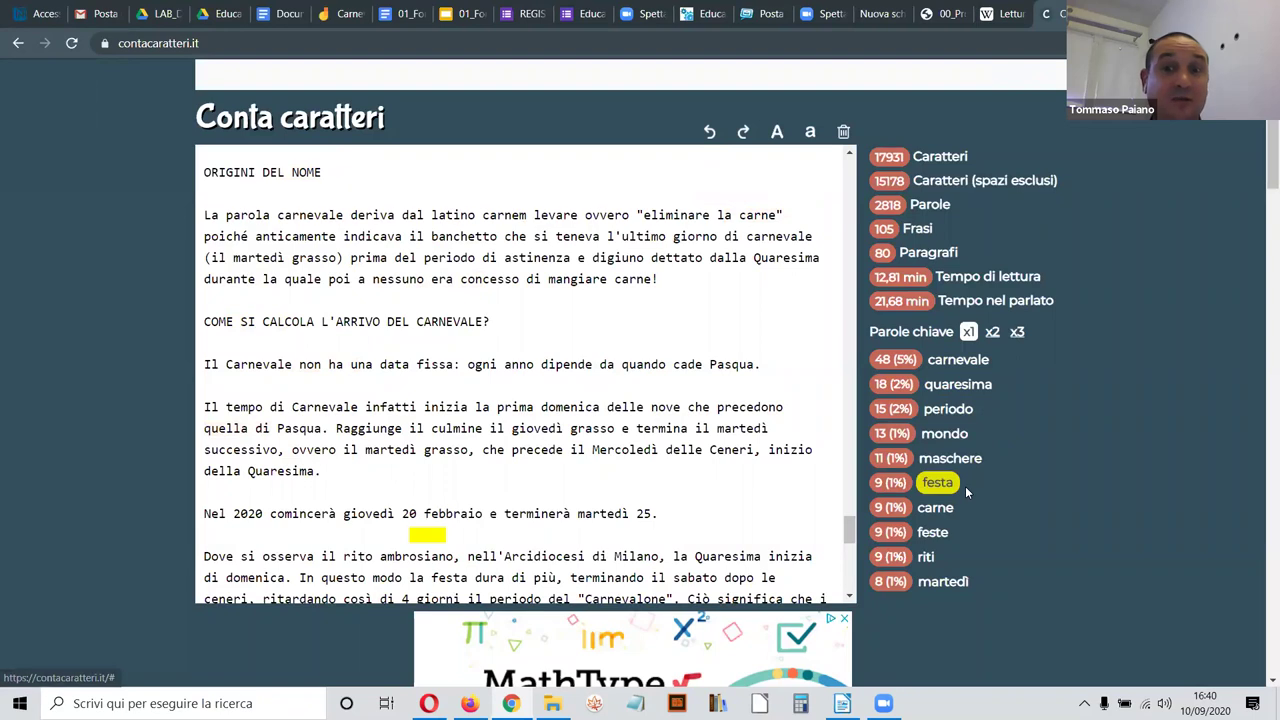
left_click(930, 509)
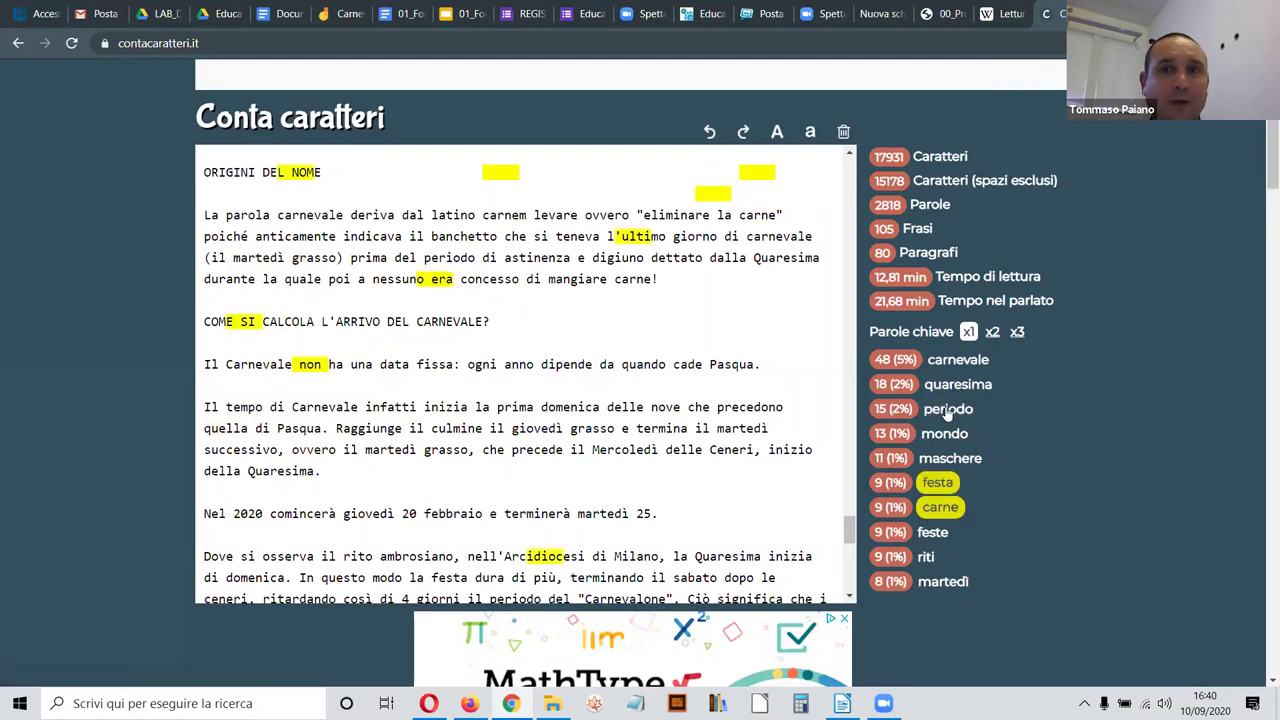
Step: View the two-word and three-word keyword lists, highlighting "togliere carne", and return to the single-word list
left_click(992, 331)
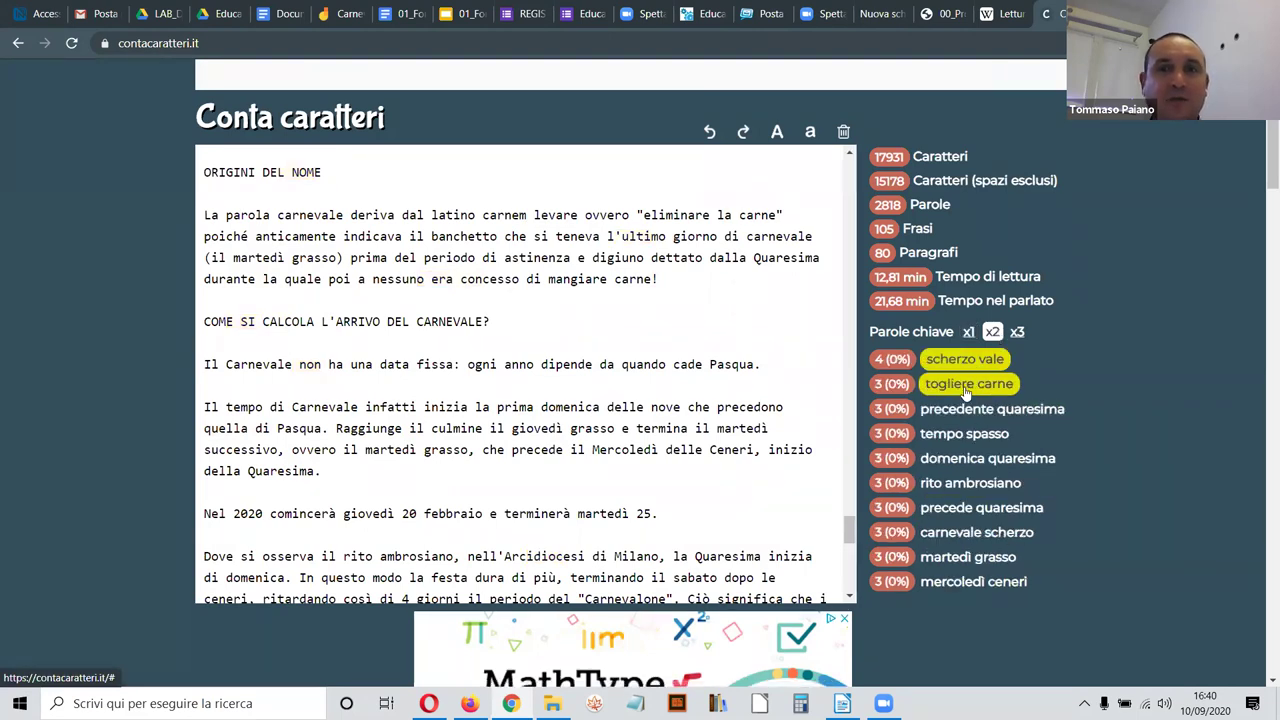
left_click(965, 384)
left_click(1017, 331)
left_click(968, 331)
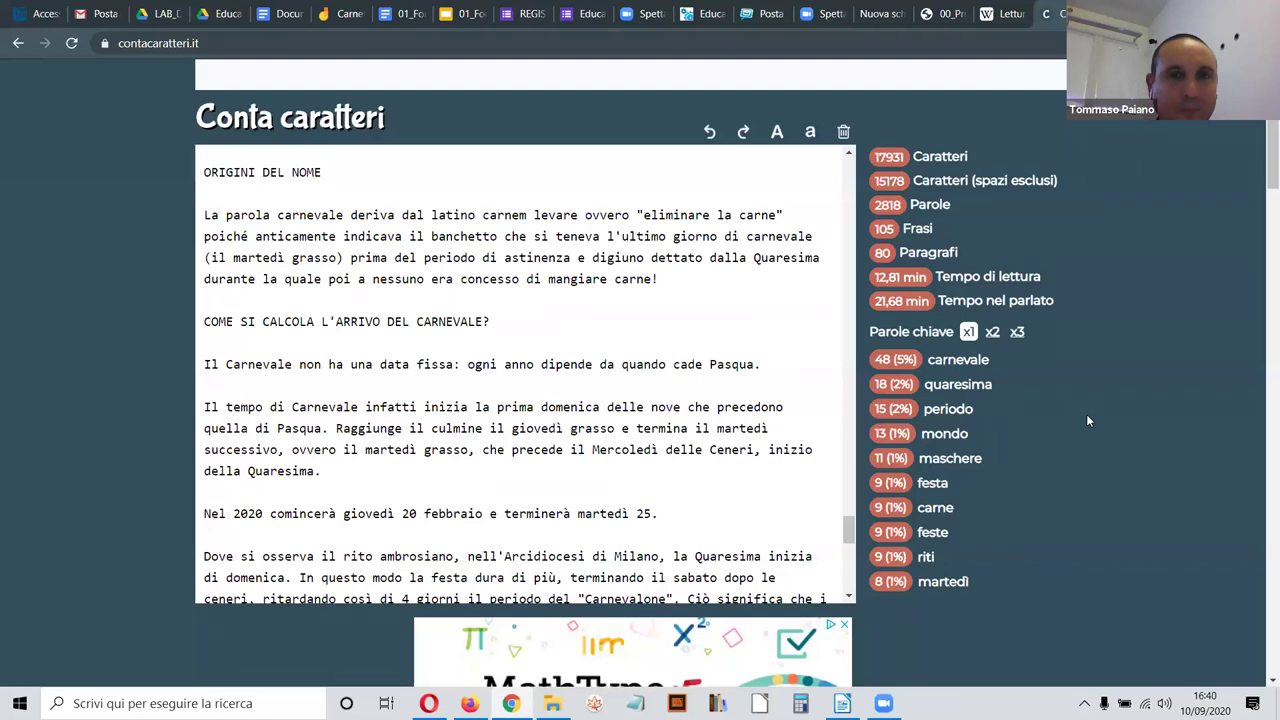
left_click(659, 279)
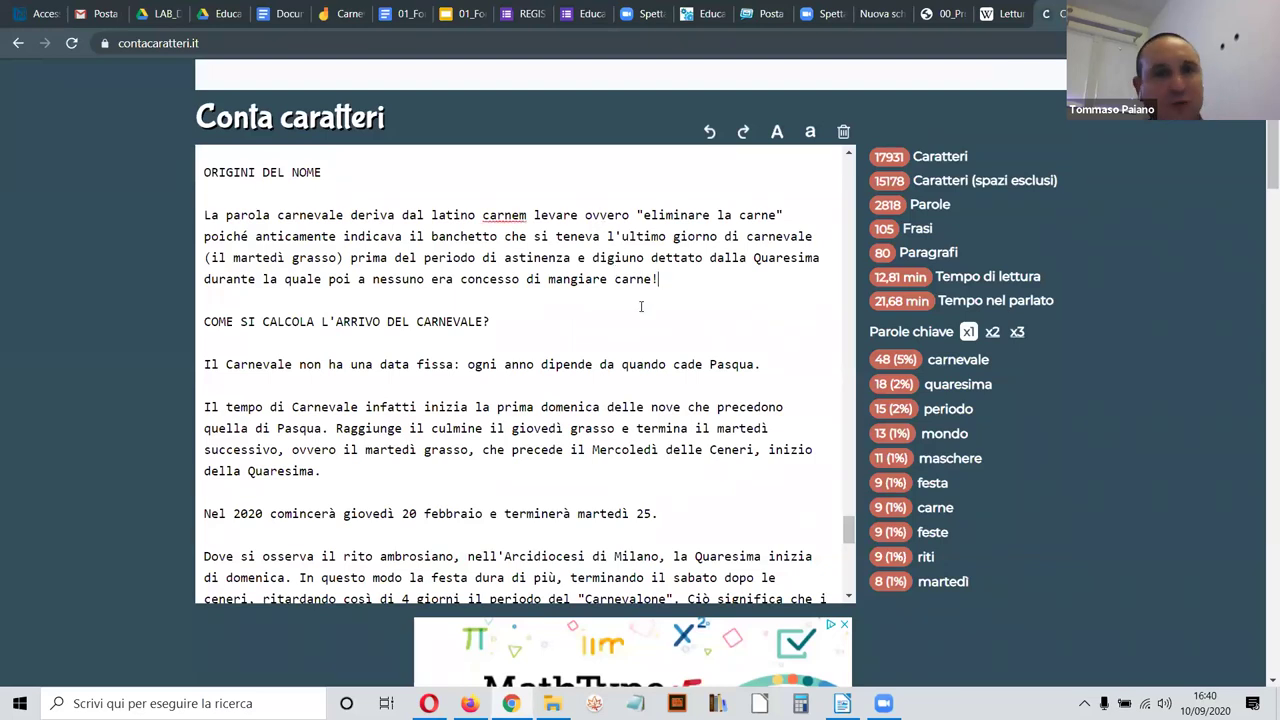
left_click(537, 318)
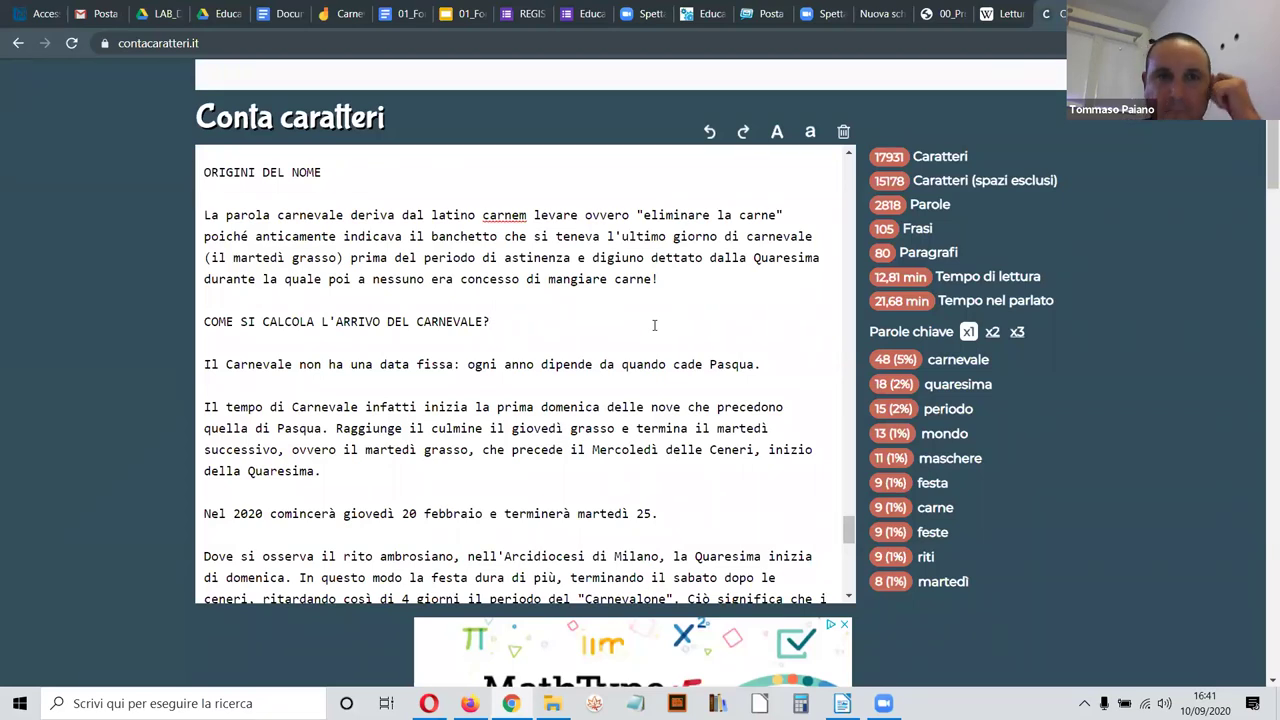
scroll(654, 325, "down", 3)
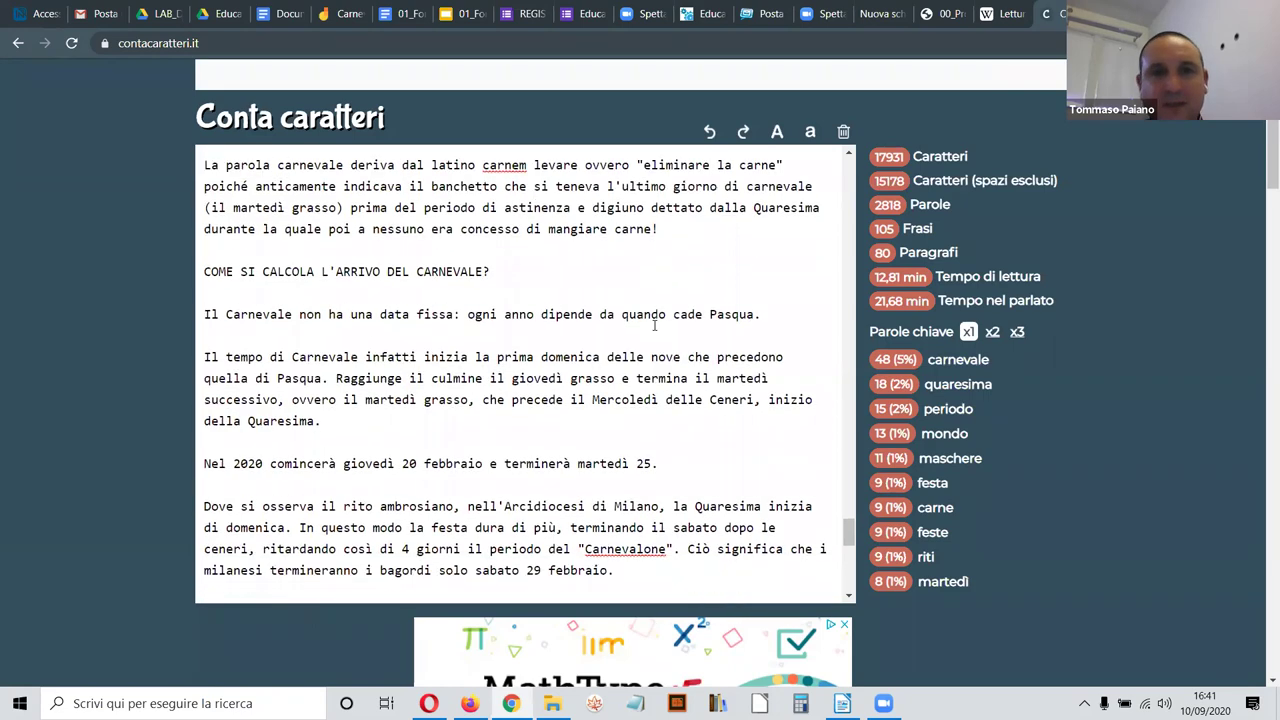
Step: Skim the pasted Carnevale text in the counter, from the section on masks back to the festival's ancient origins
scroll(669, 330, "down", 3)
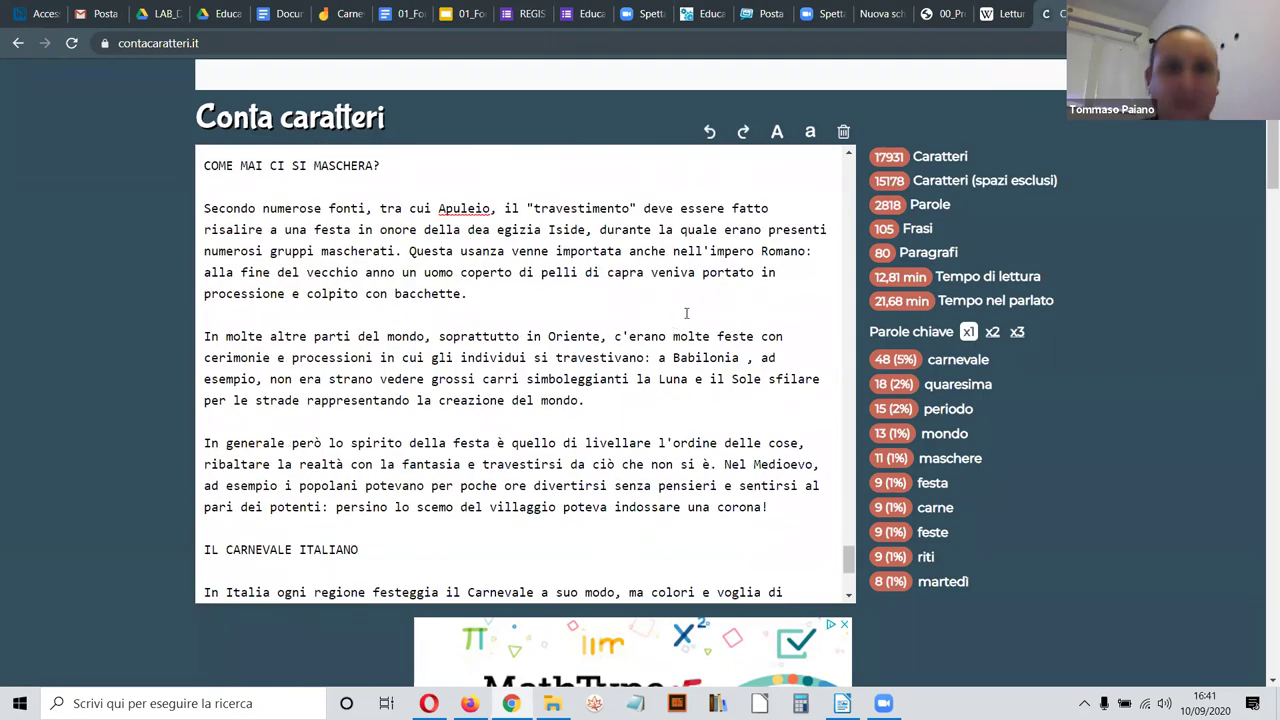
scroll(686, 313, "up", 6)
scroll(686, 313, "down", 2)
scroll(686, 316, "up", 2)
left_click(712, 358)
scroll(712, 360, "up", 3)
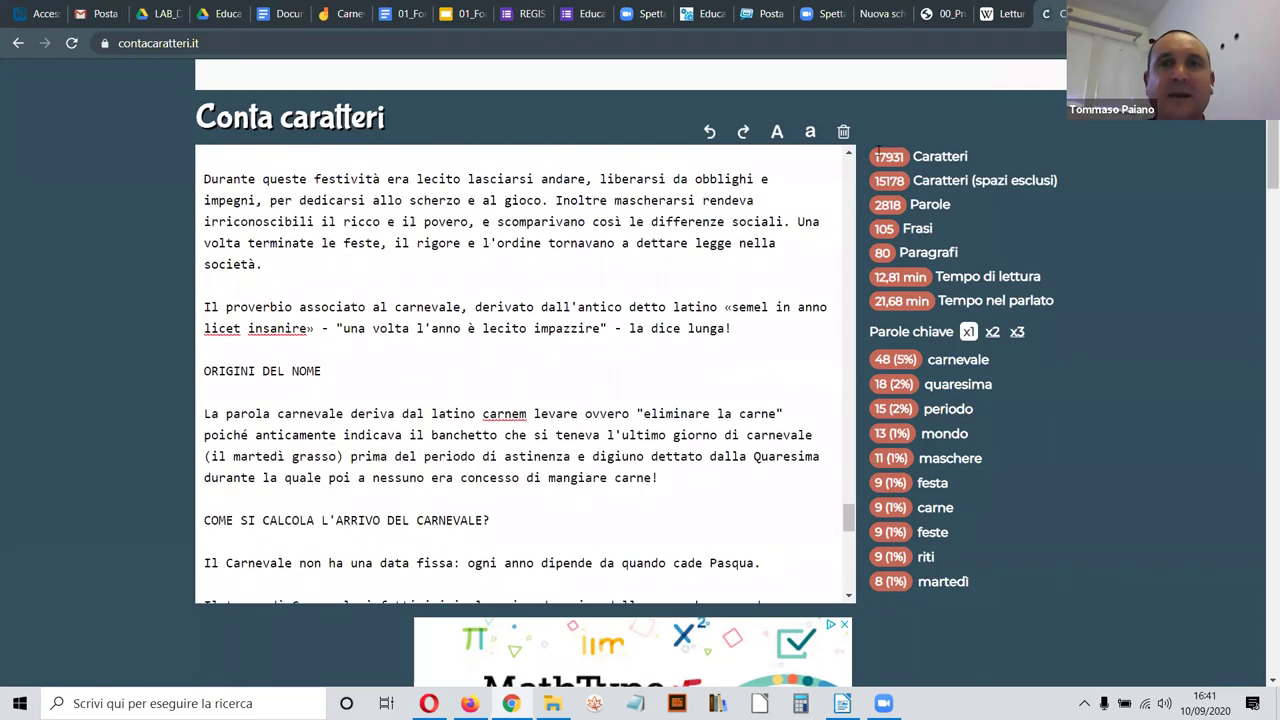
left_click(710, 340)
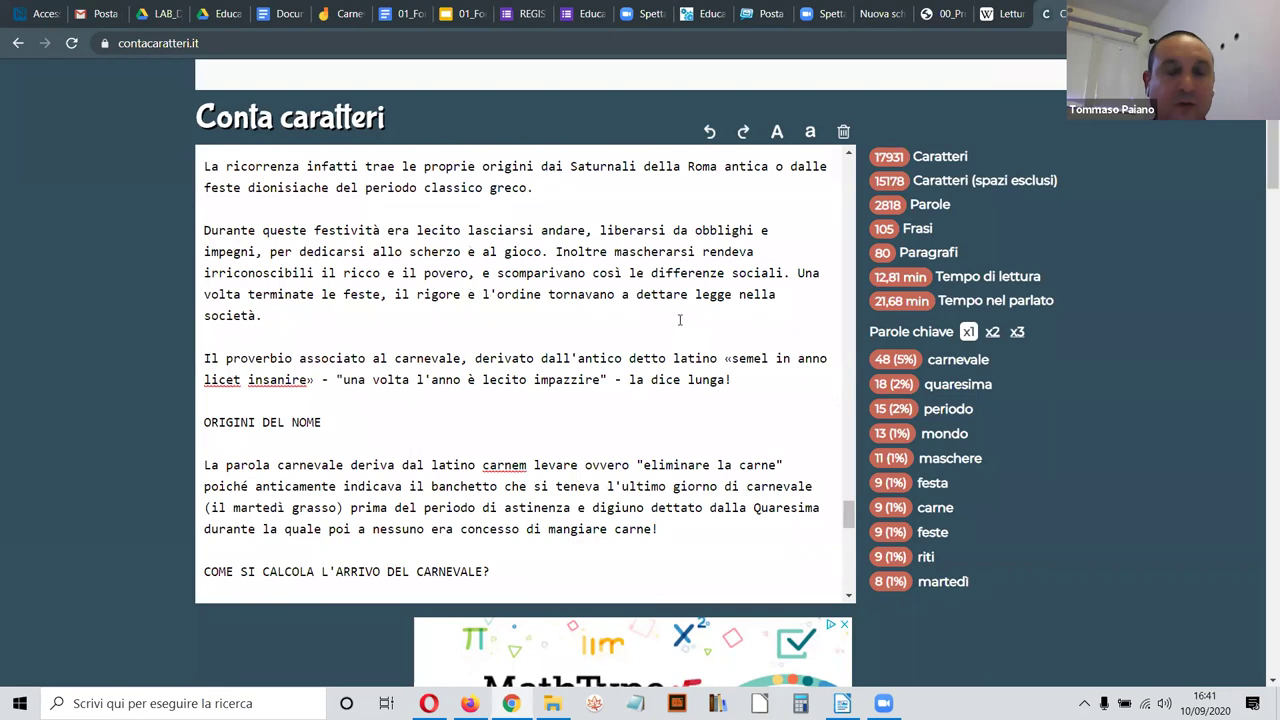
scroll(686, 310, "up", 3)
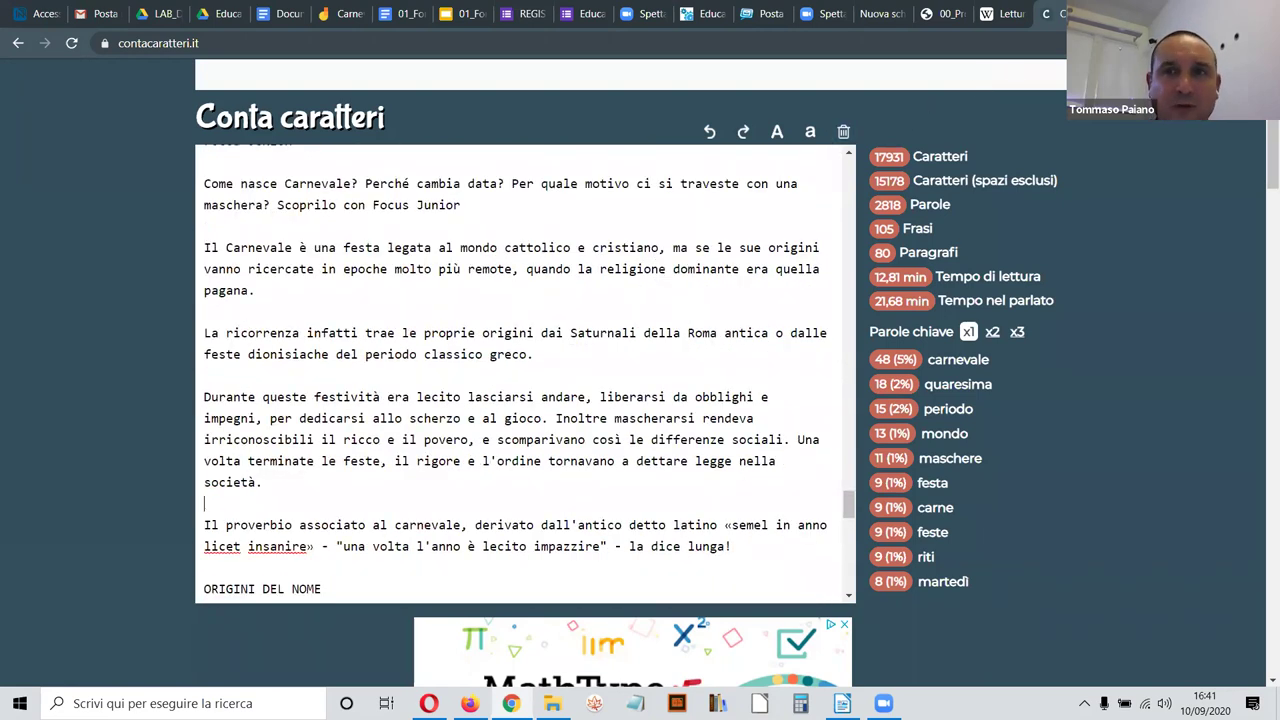
Step: Open wordclouds.com in a new browser tab
key("ctrl+t")
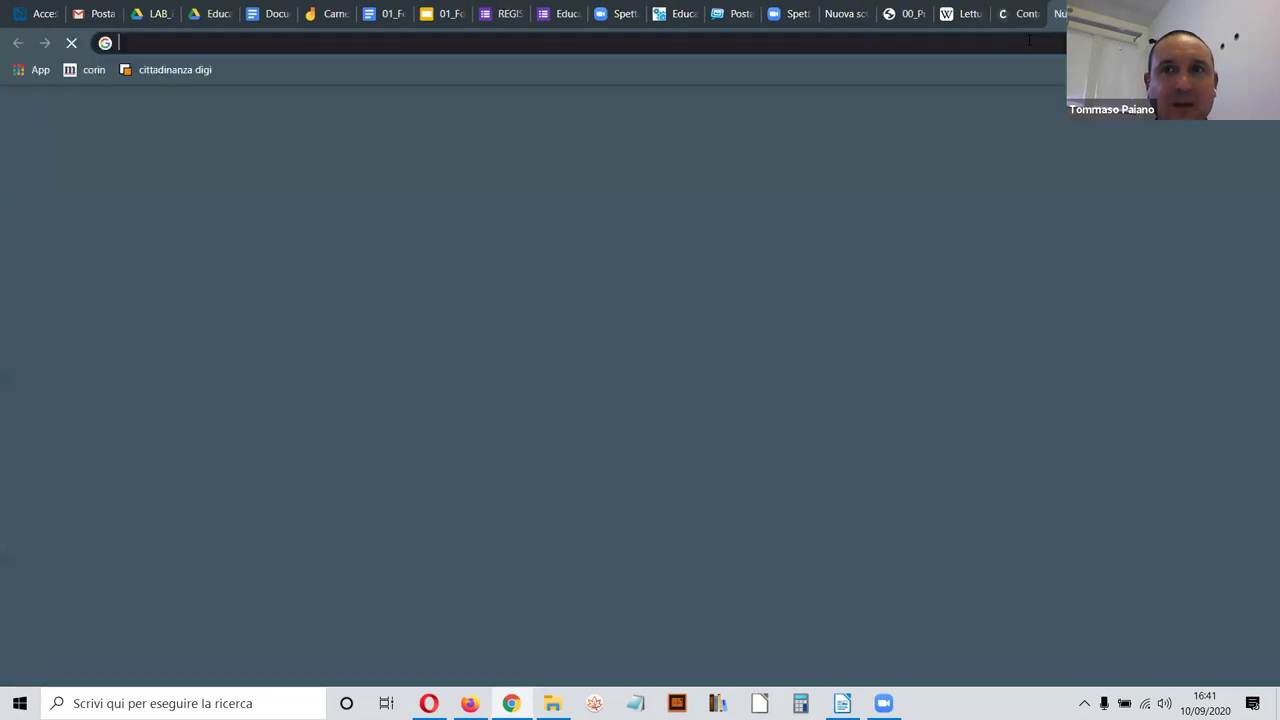
type("wordcl")
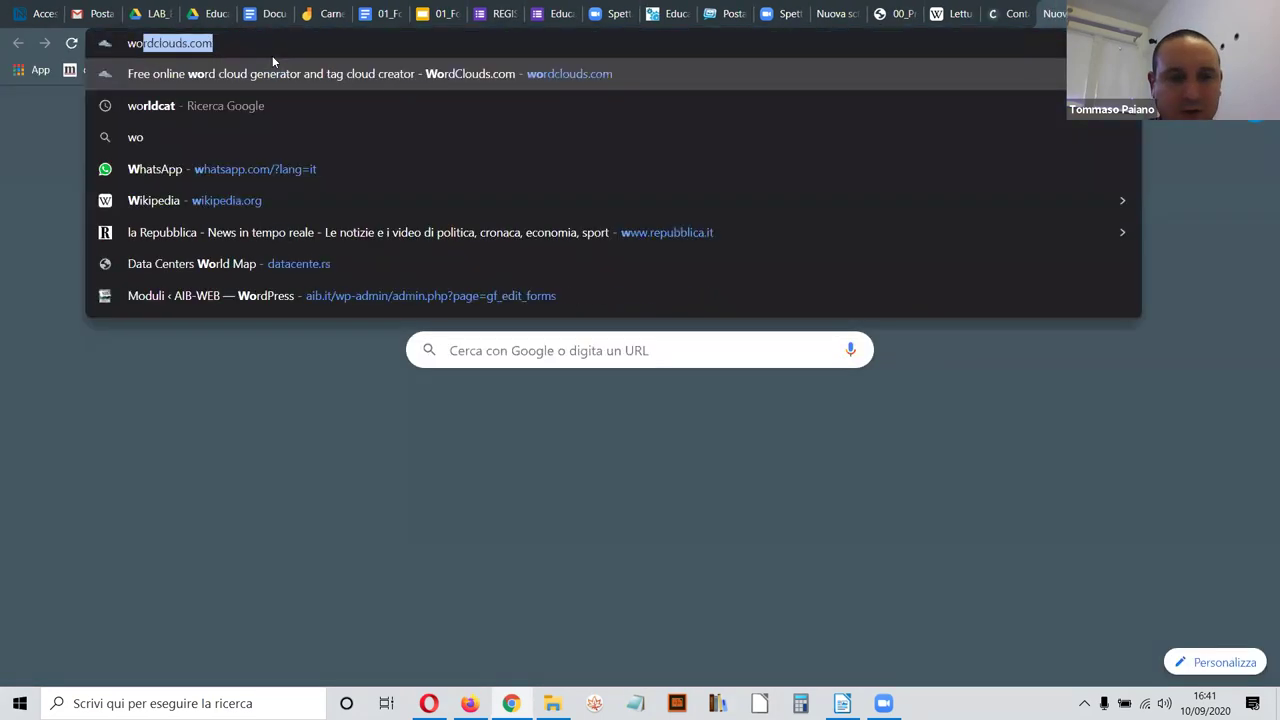
type("oud")
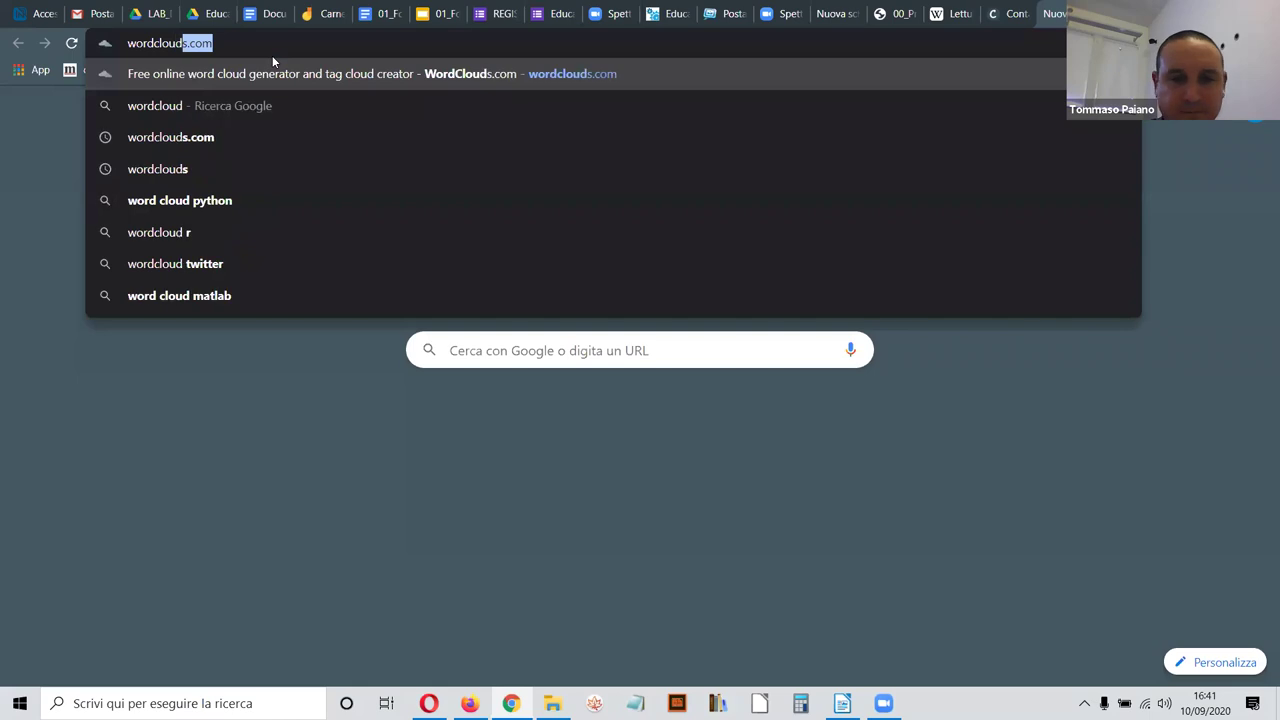
key("Return")
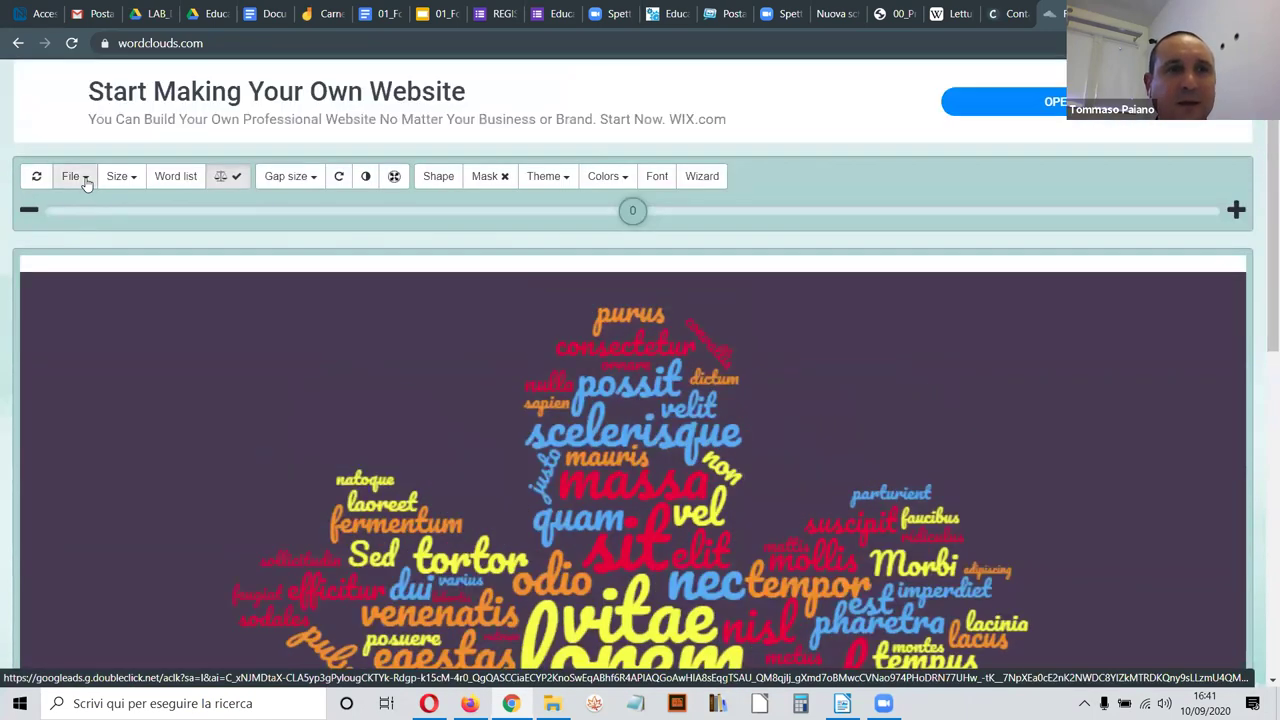
Step: Paste the copied Carnevale text into the word cloud generator and apply it to build the cloud
left_click(86, 181)
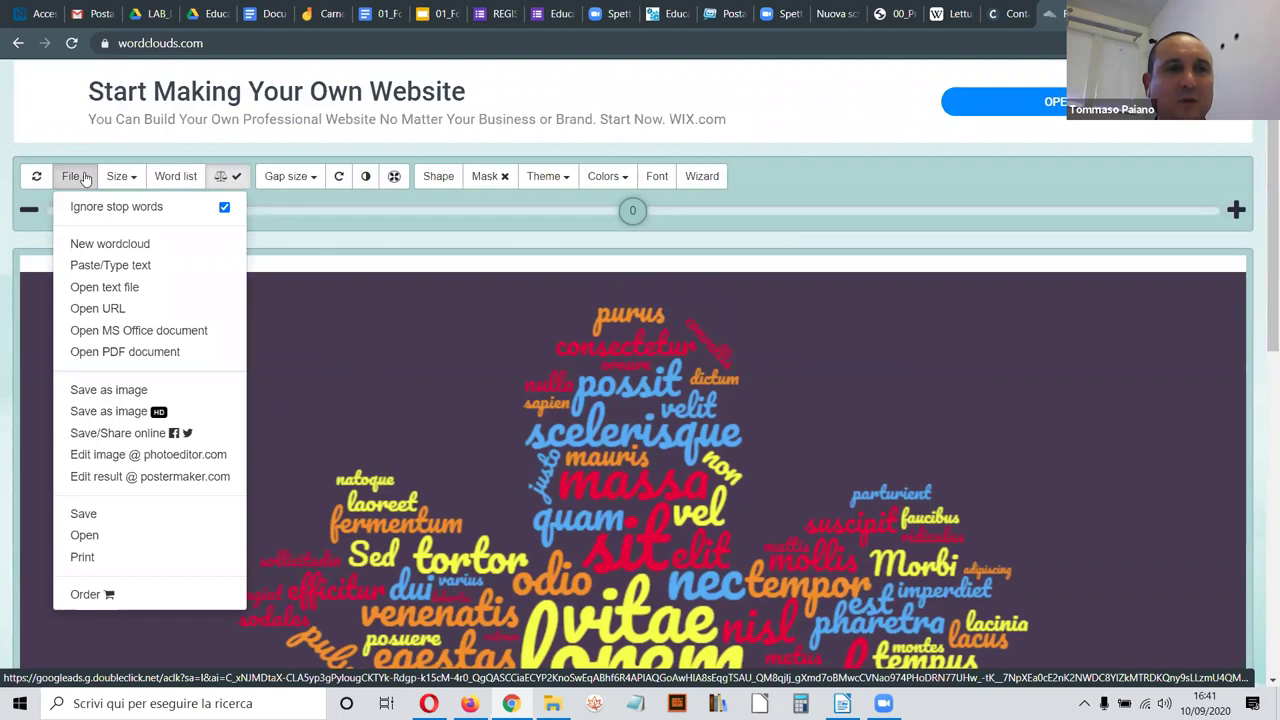
left_click(100, 266)
right_click(474, 202)
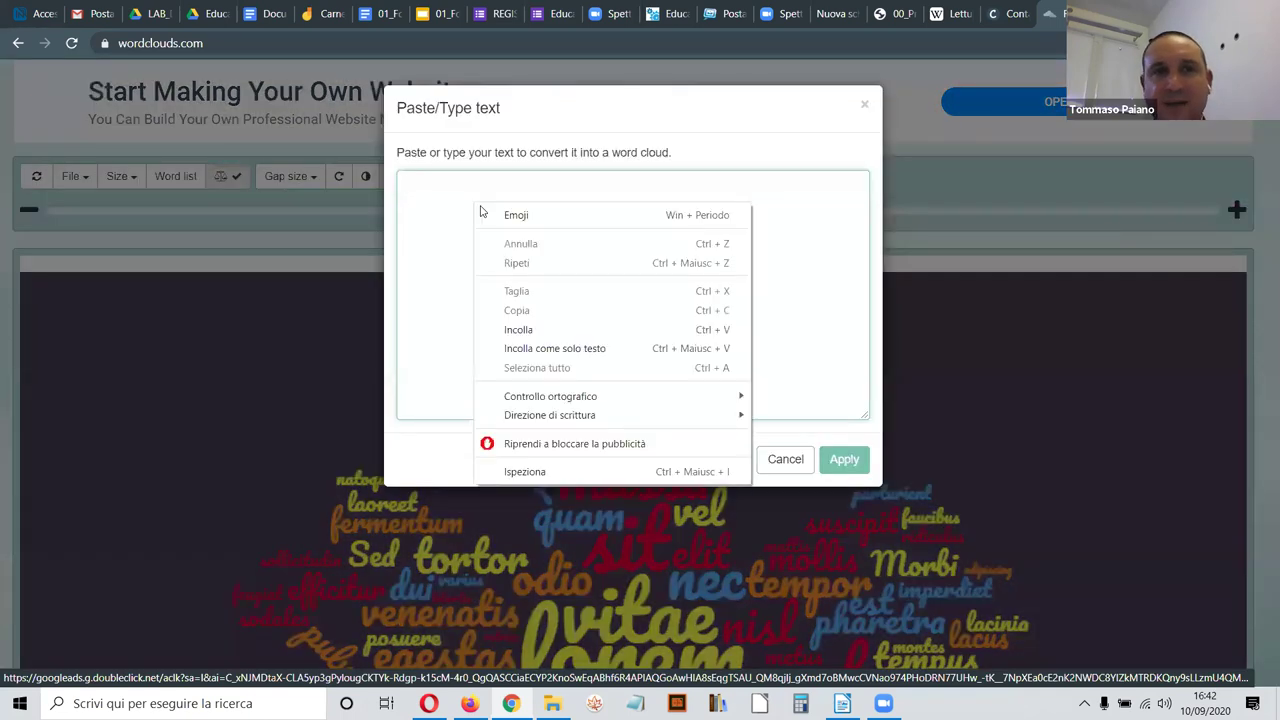
left_click(521, 331)
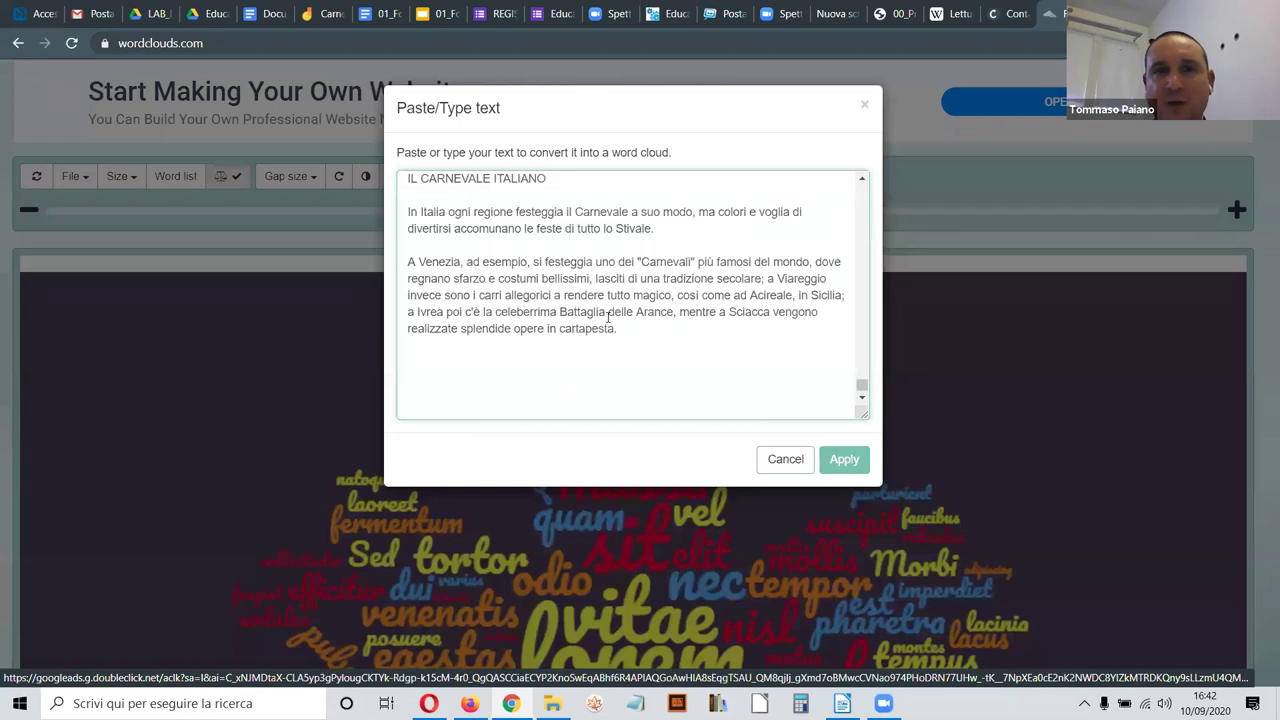
left_click(844, 461)
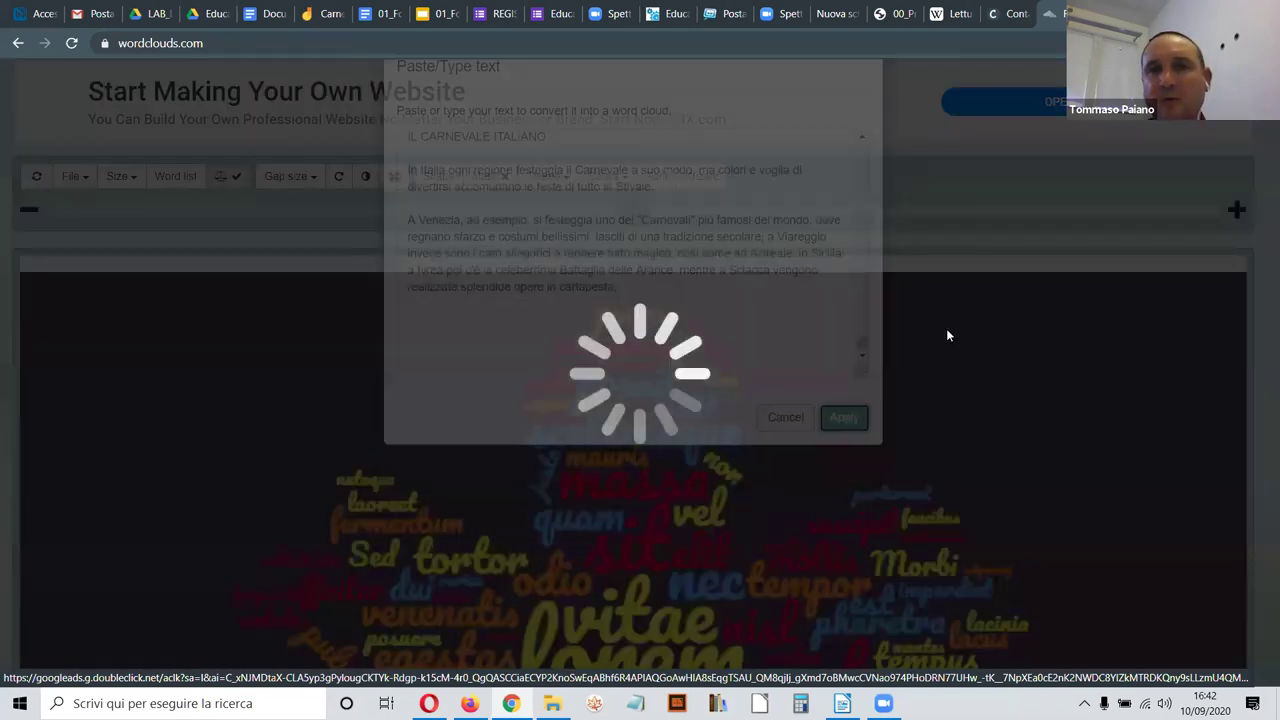
Step: Examine the generated word cloud, comparing the most prominent words with the smaller ones
scroll(1008, 267, "down", 2)
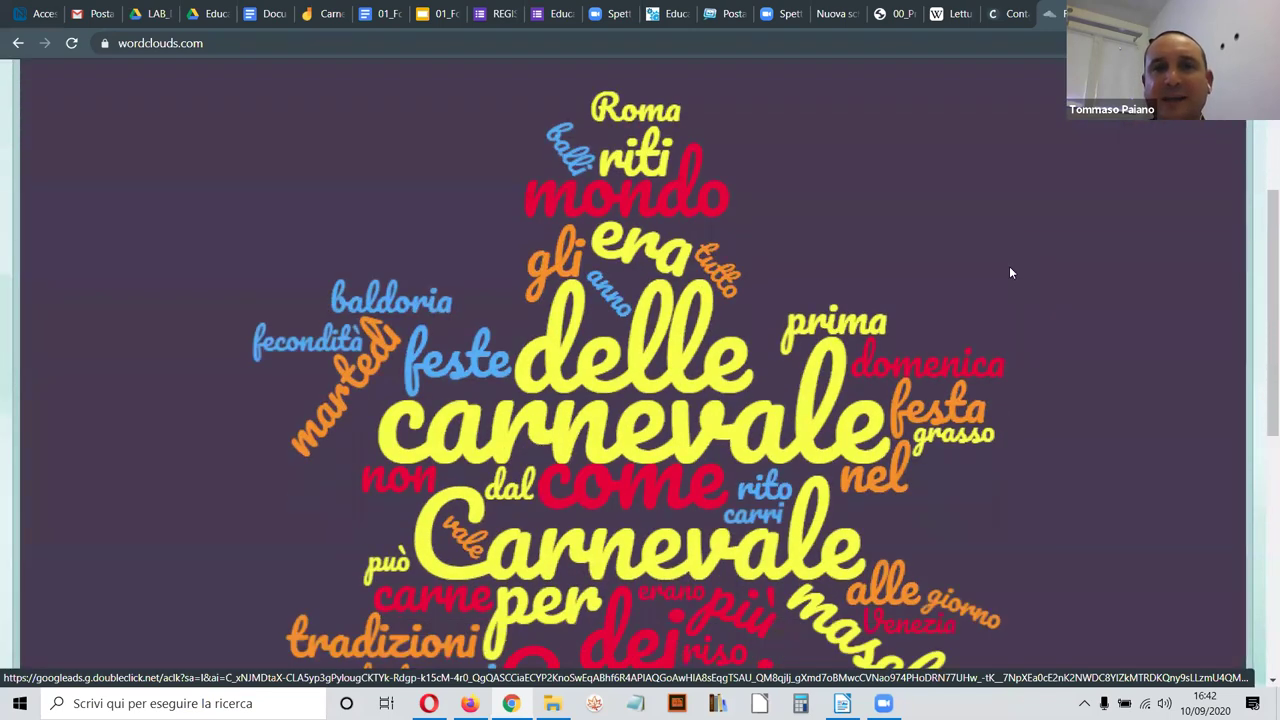
scroll(910, 262, "down", 1)
scroll(580, 105, "up", 2)
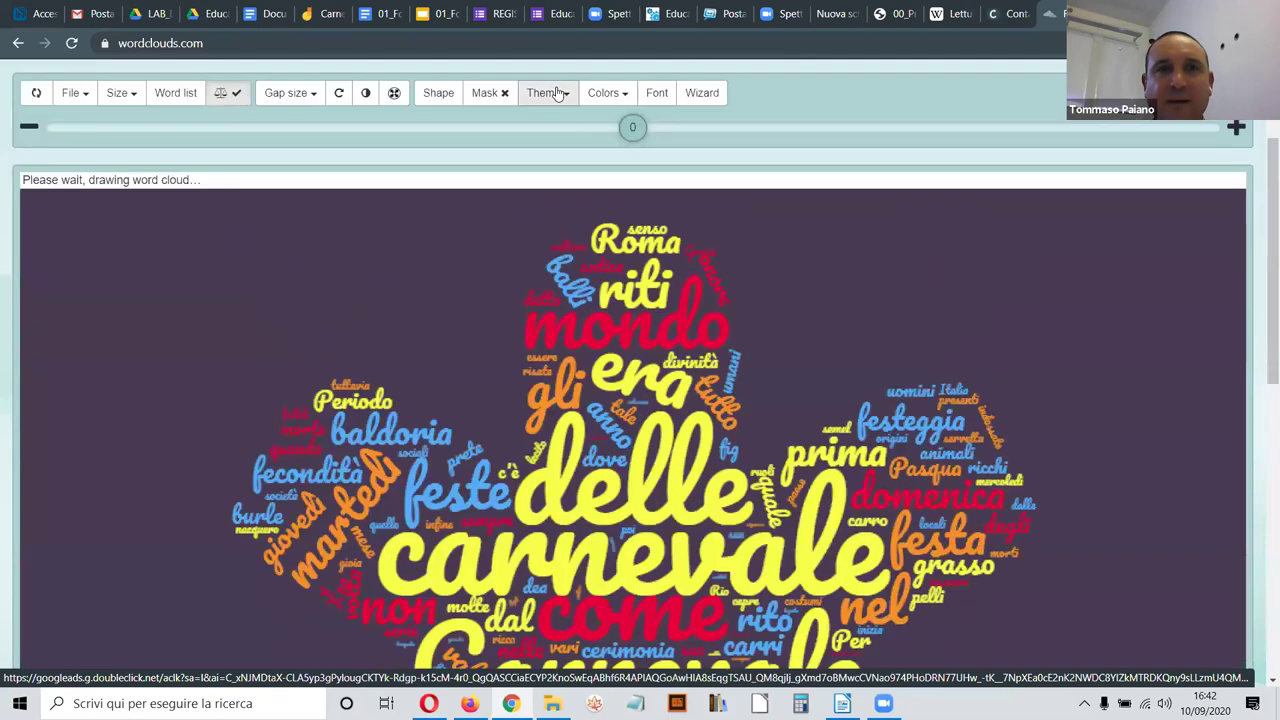
scroll(997, 284, "down", 3)
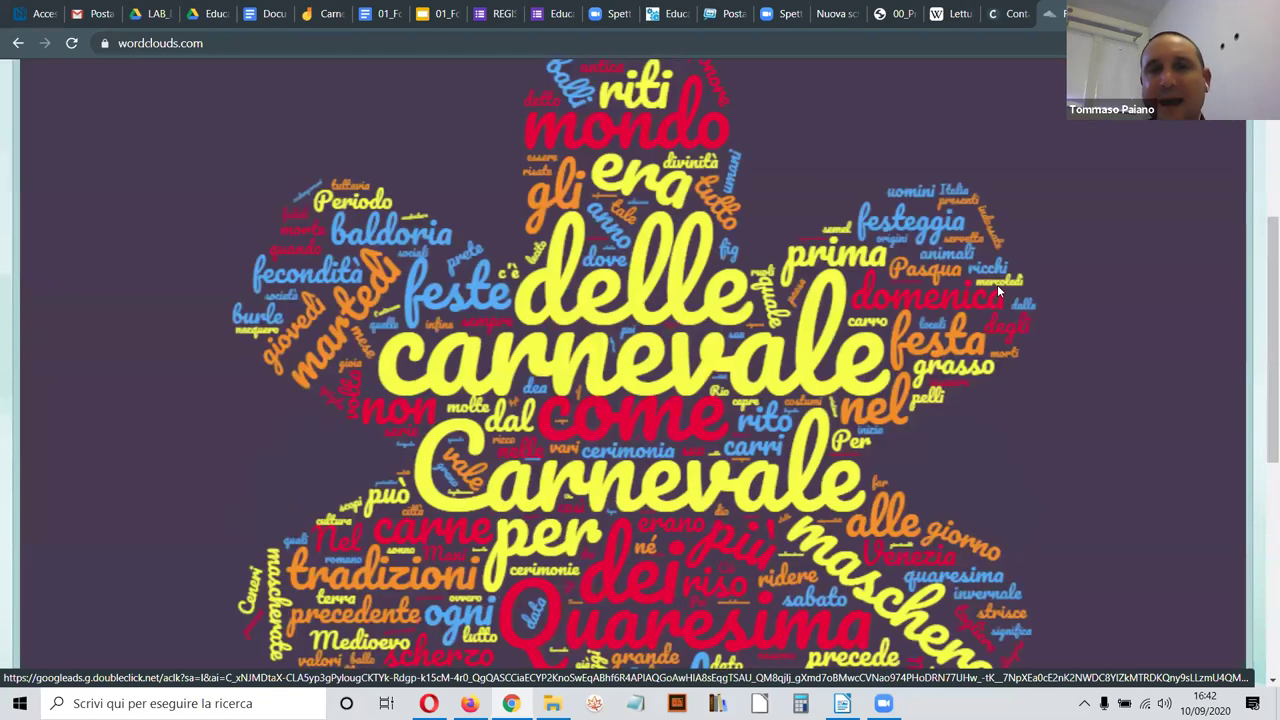
scroll(997, 284, "down", 2)
scroll(997, 284, "up", 1)
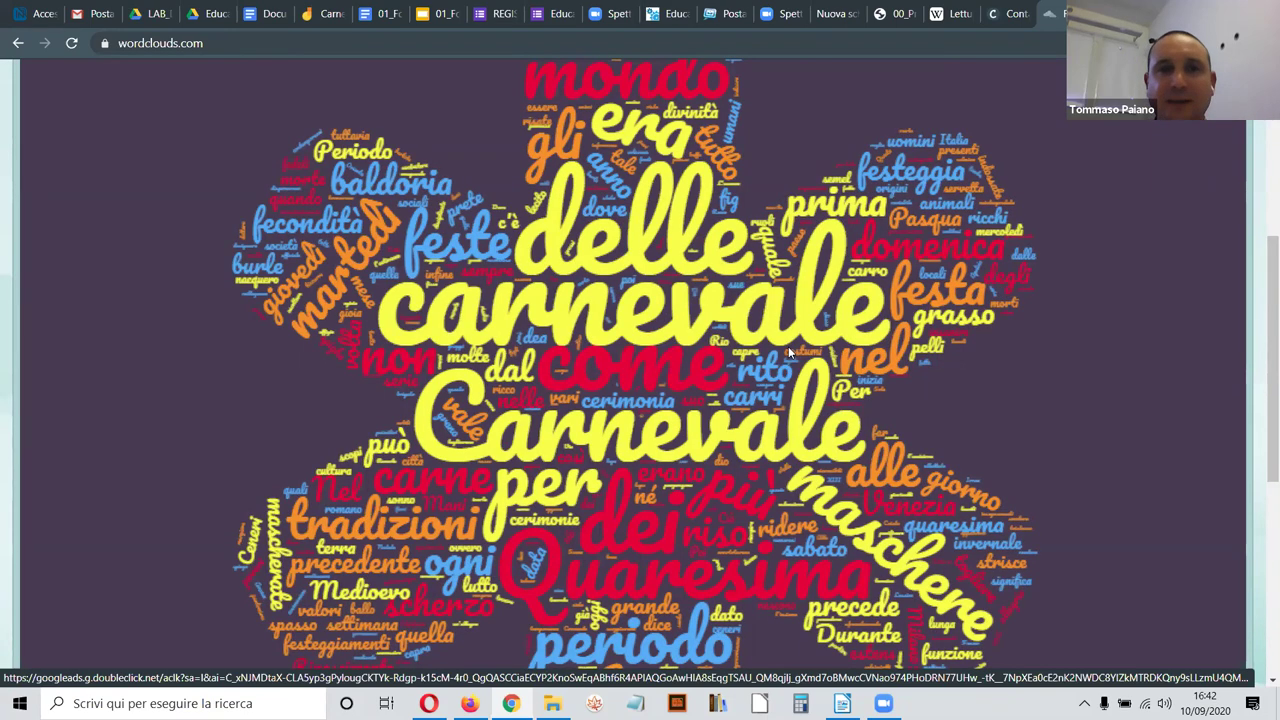
scroll(558, 193, "up", 3)
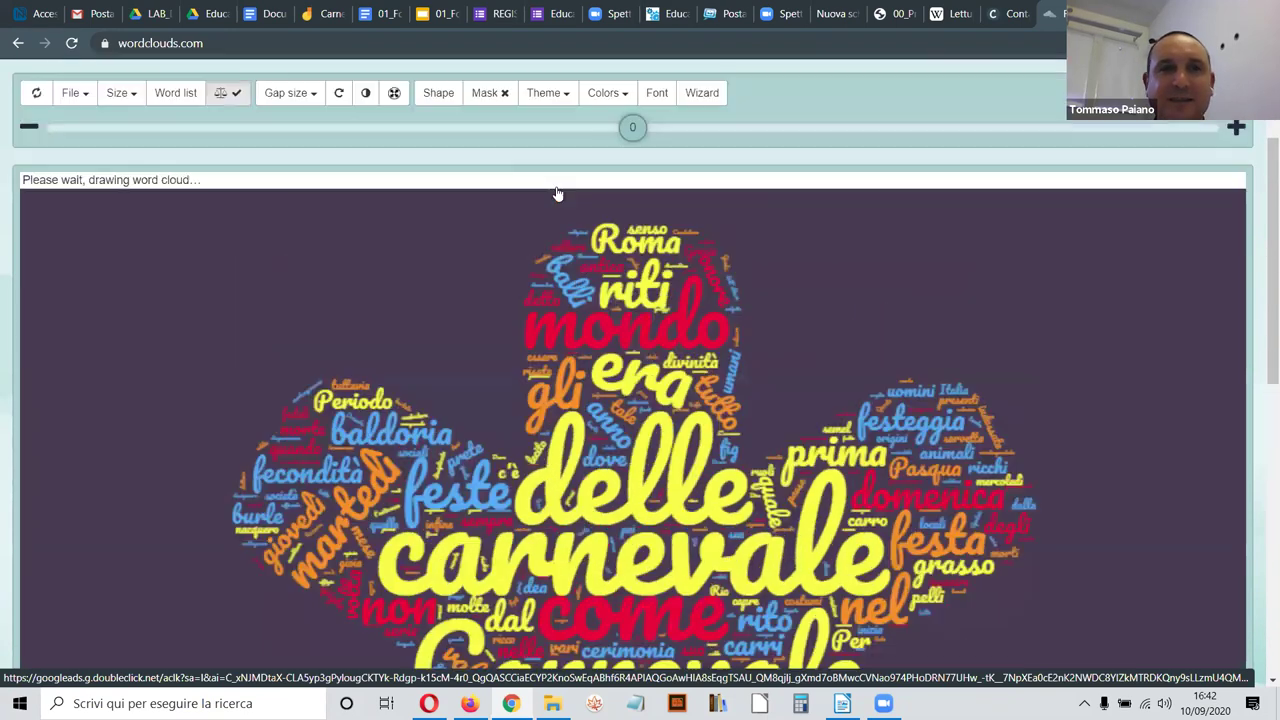
scroll(558, 193, "up", 1)
Step: Turn on the mask display and change the word cloud's shape to a rounded rectangle
left_click(546, 178)
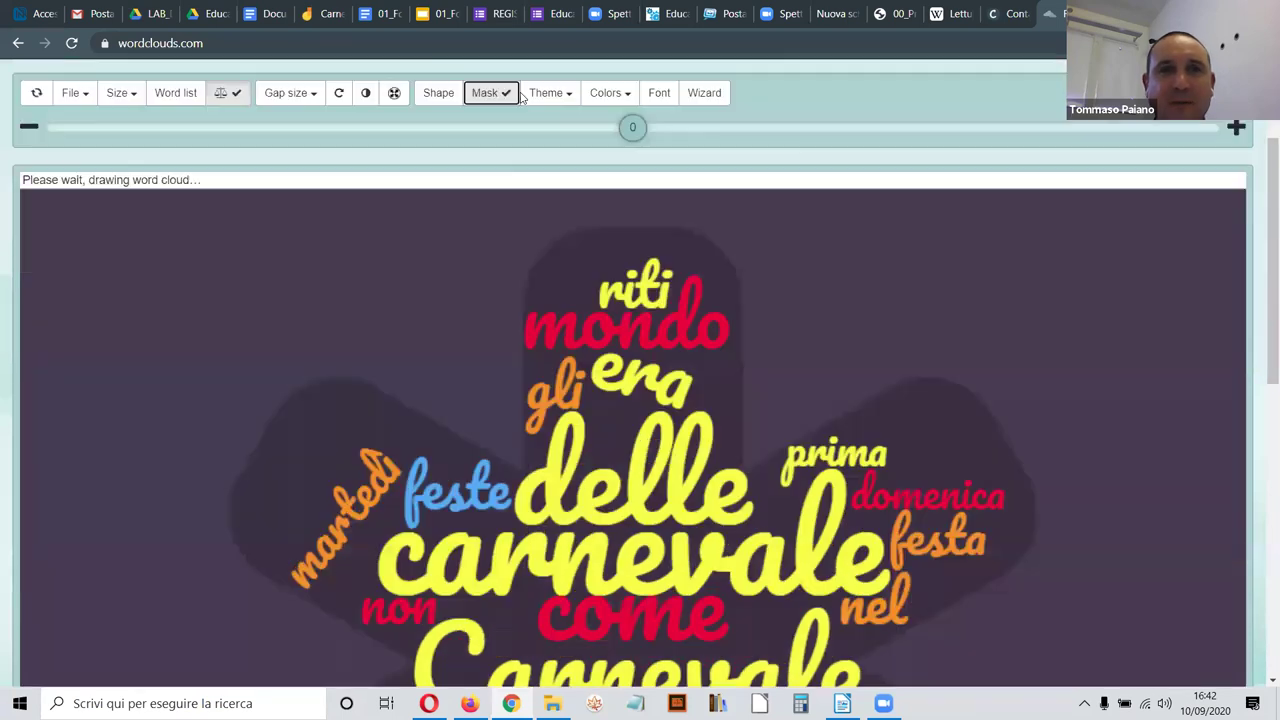
left_click(500, 178)
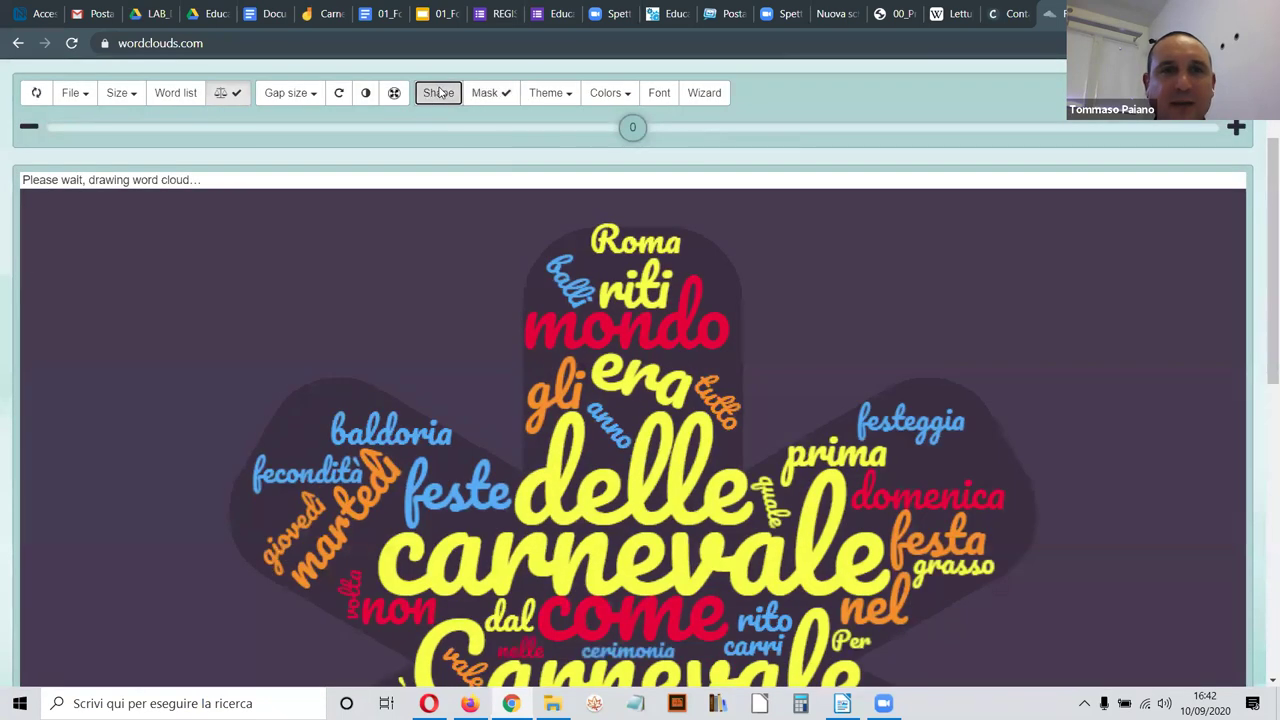
left_click(440, 92)
left_click(462, 203)
left_click(969, 423)
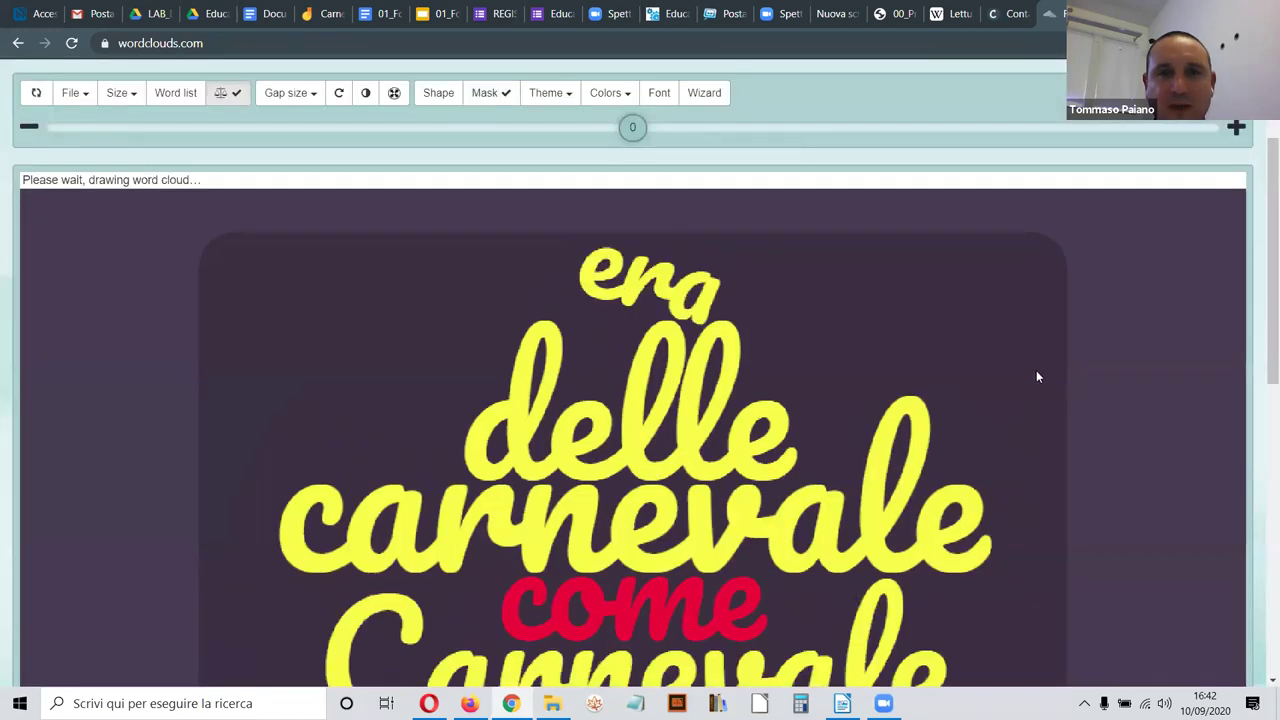
scroll(1029, 356, "down", 4)
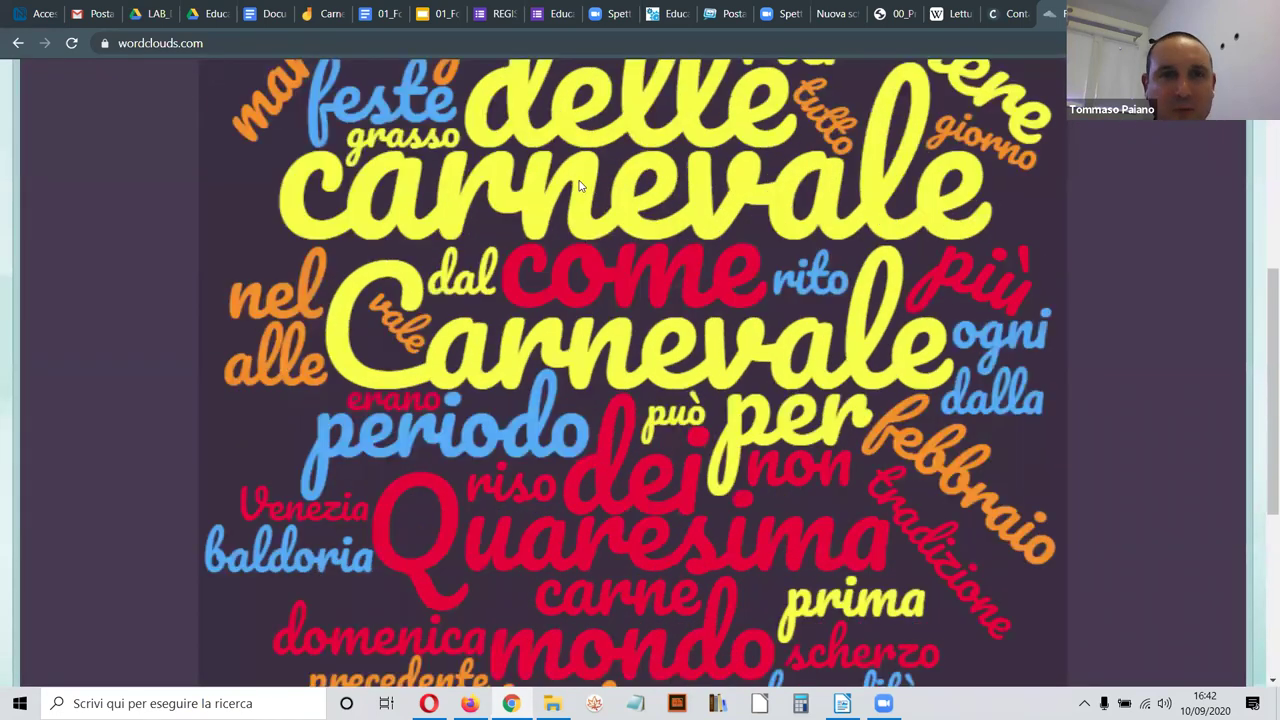
Step: Apply a red-to-blue gradient background to the word cloud with the Linear, East direction
scroll(578, 186, "up", 5)
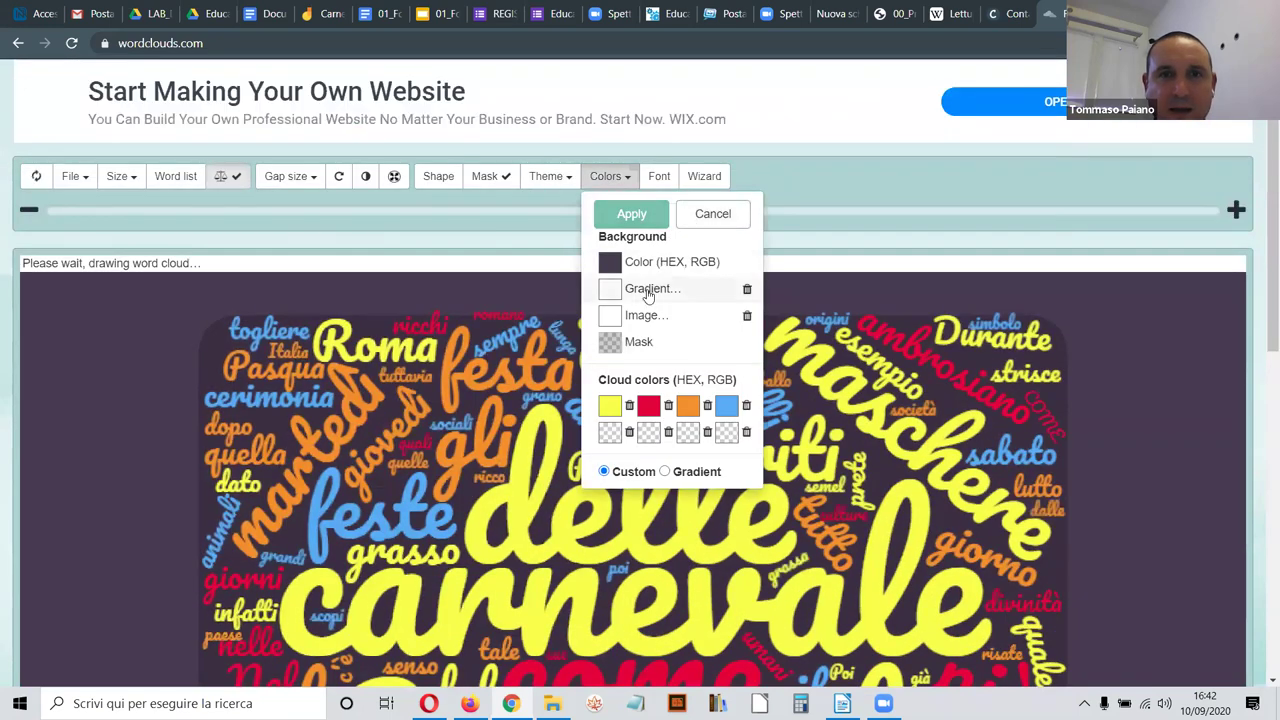
left_click(648, 290)
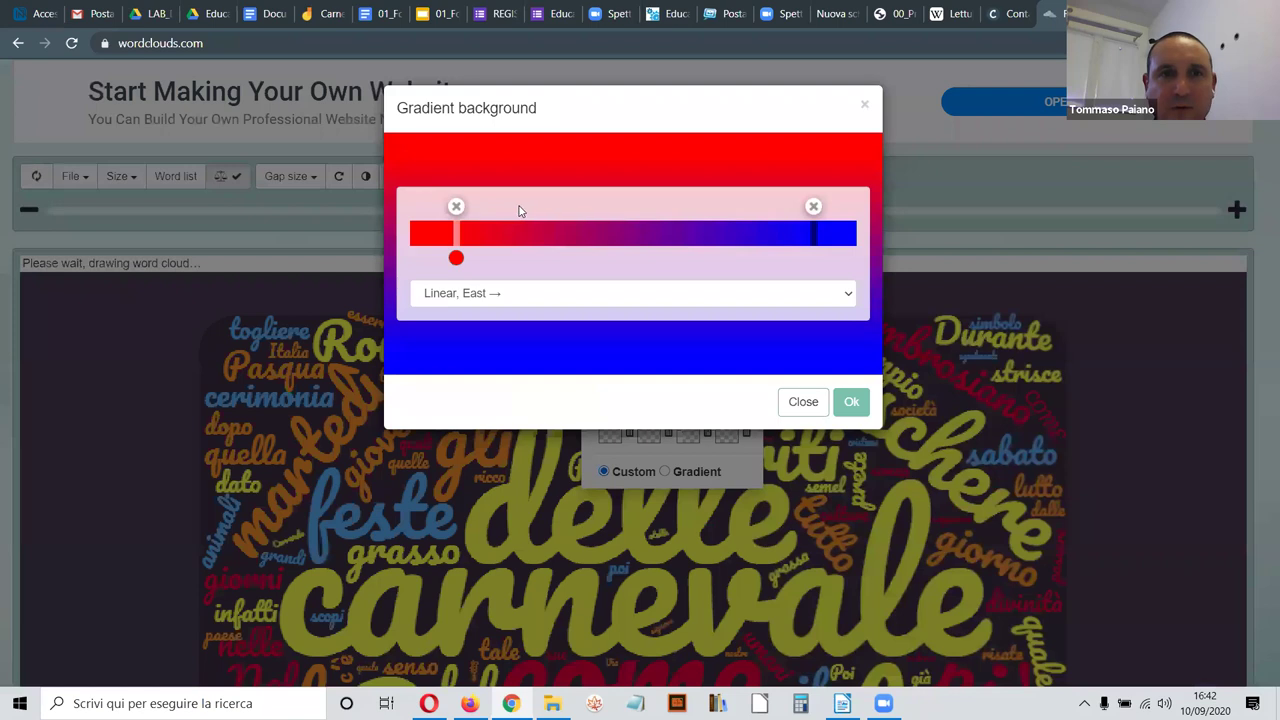
left_click(845, 405)
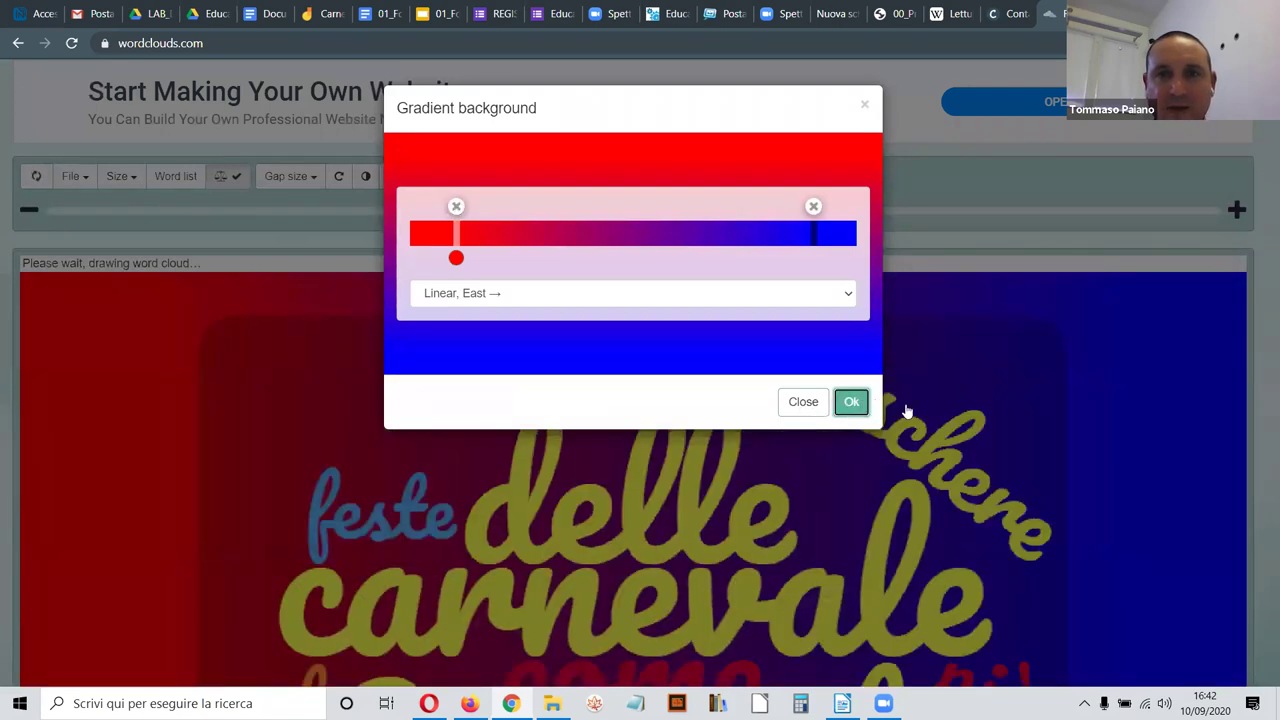
left_click(800, 402)
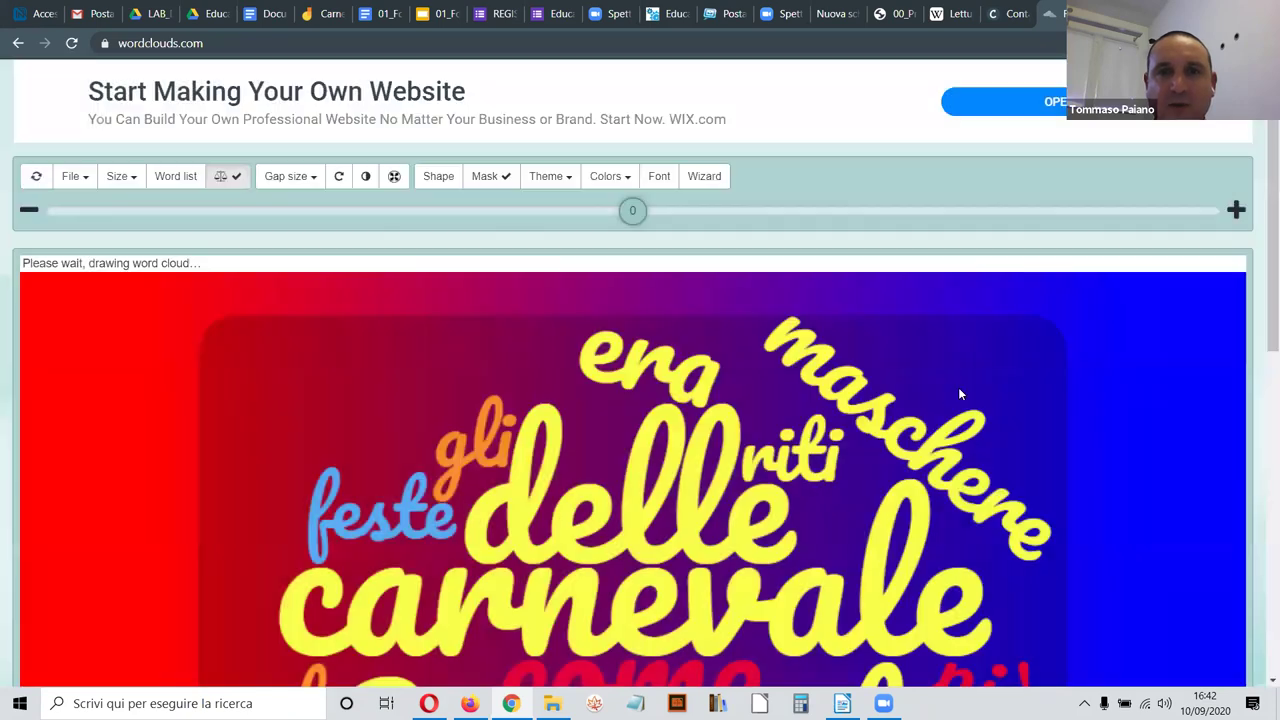
scroll(414, 226, "down", 4)
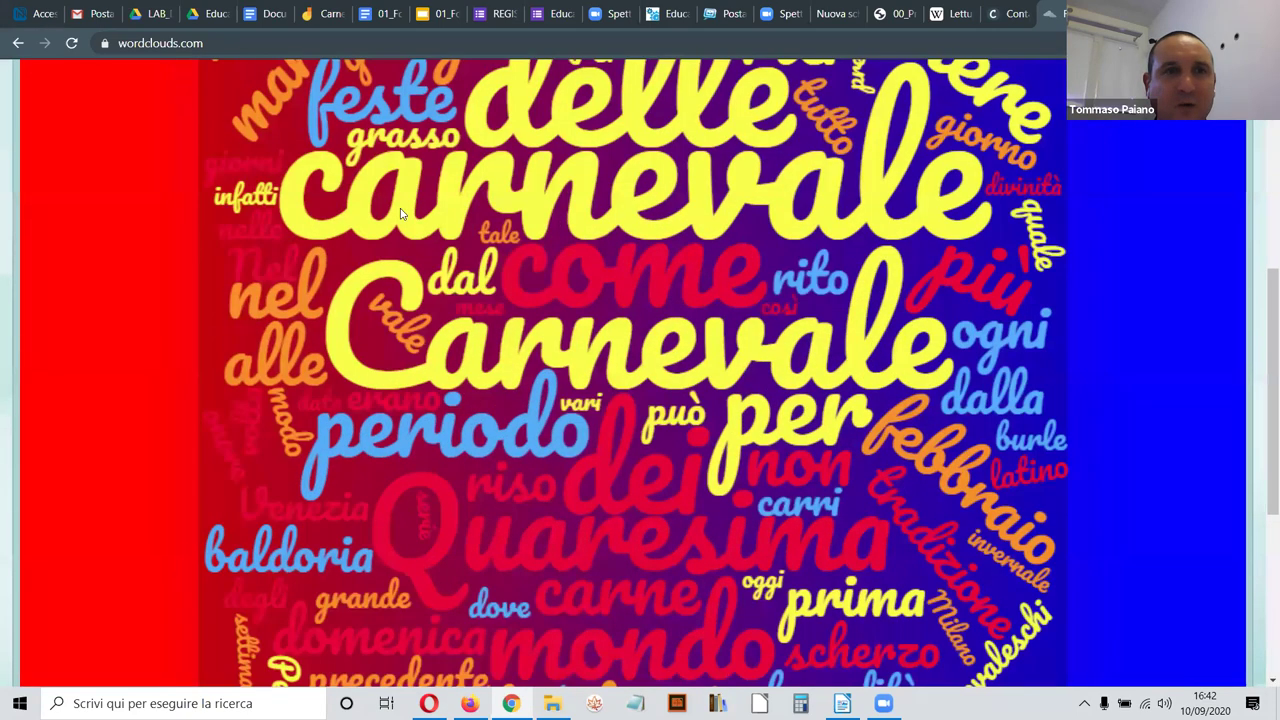
Step: Increase the gap size between the words of the cloud
scroll(63, 106, "up", 2)
scroll(134, 143, "up", 3)
left_click(121, 92)
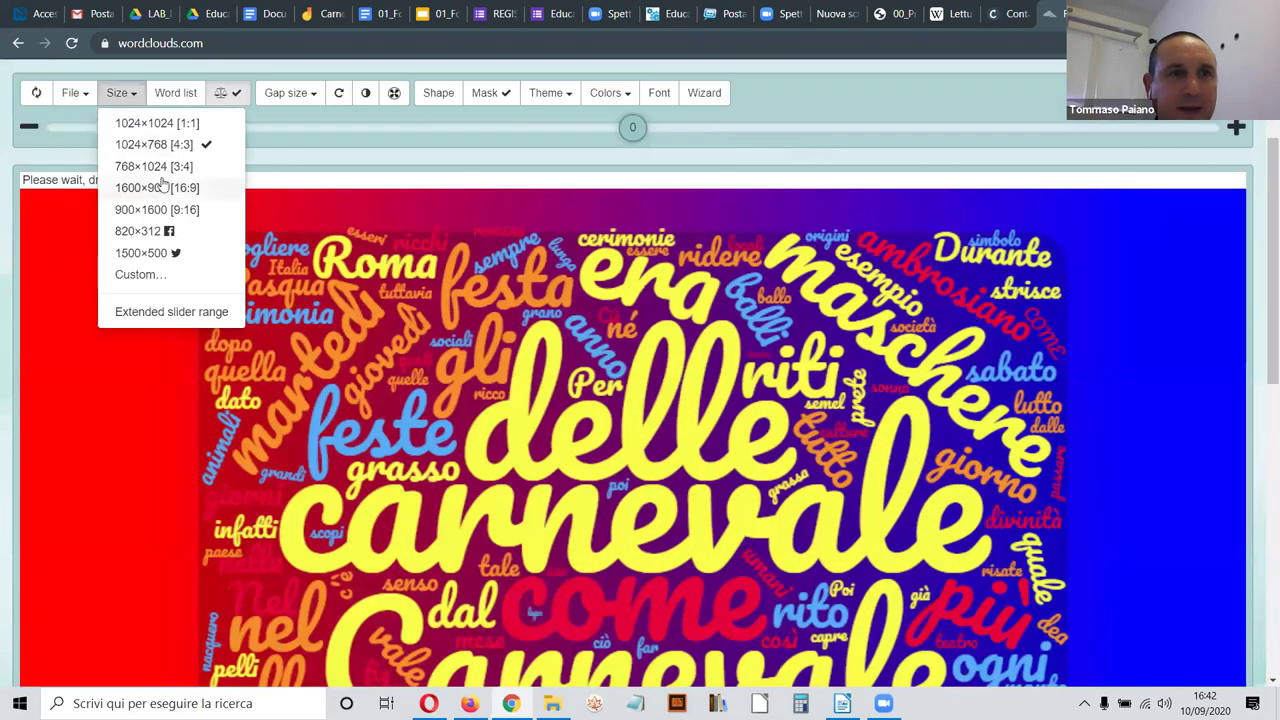
left_click(88, 92)
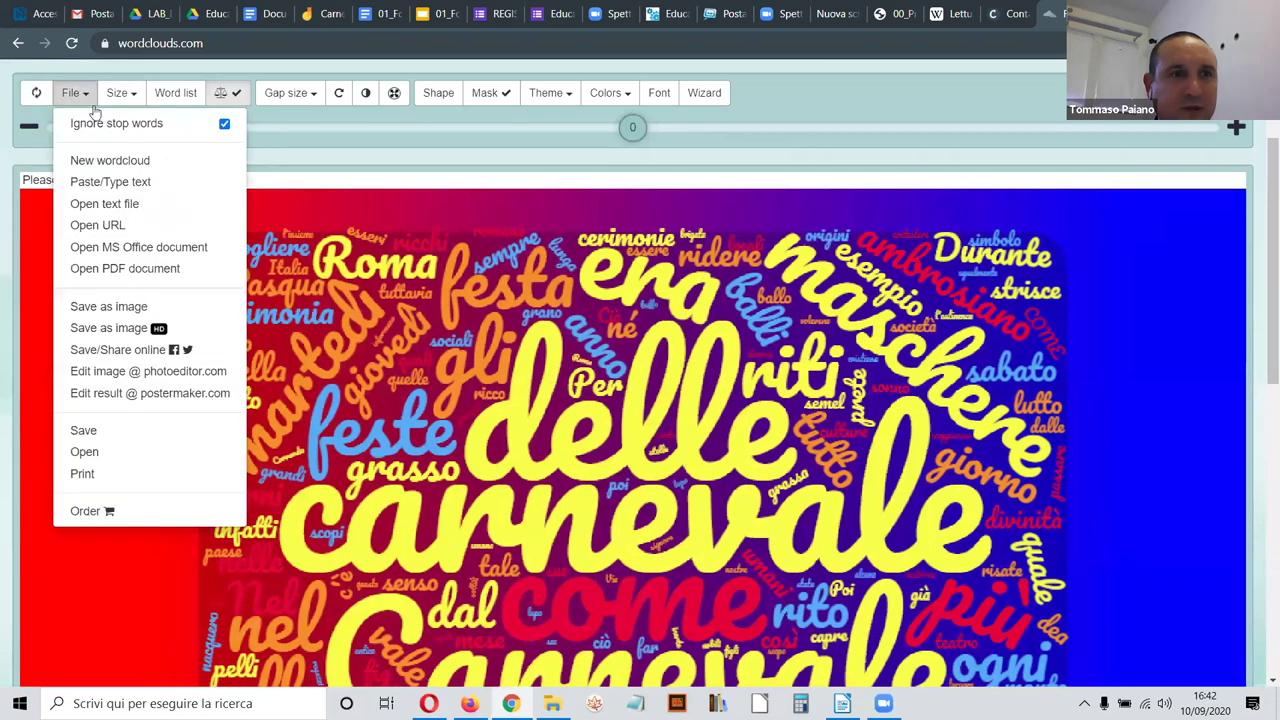
left_click(299, 97)
left_click(306, 257)
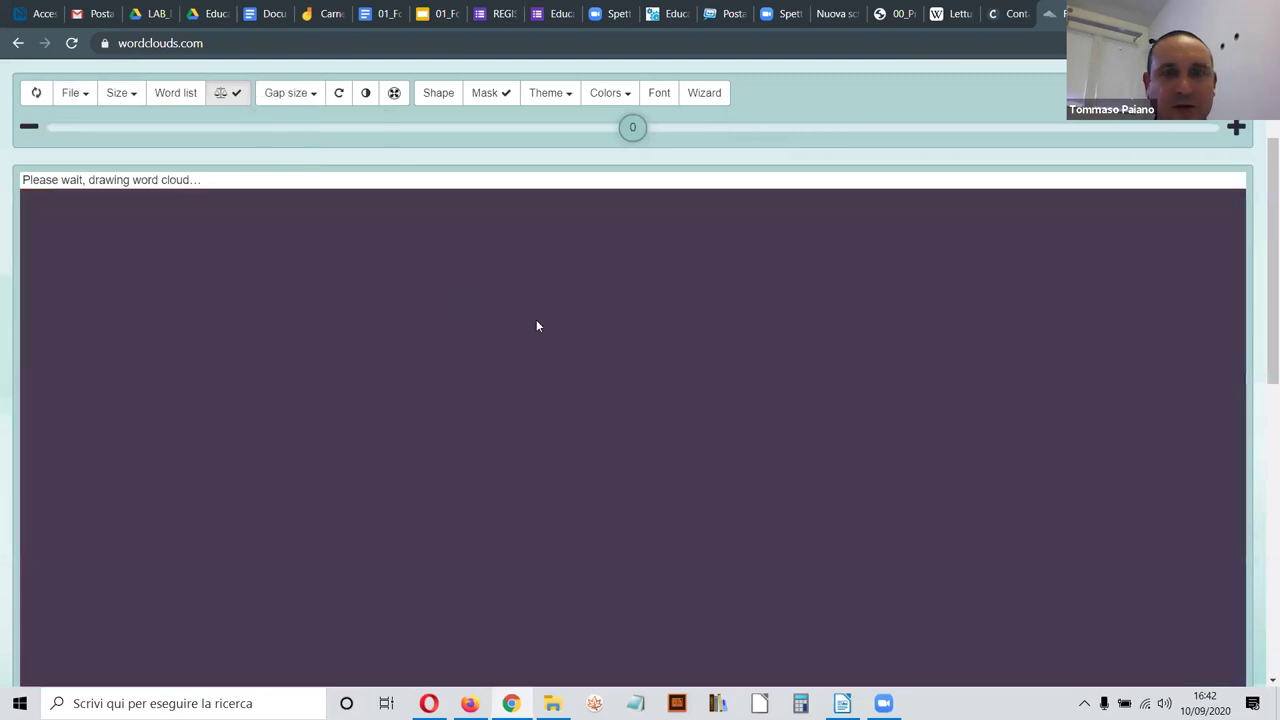
Step: Examine the redrawn word cloud with its wider word spacing and gradient background
scroll(868, 318, "down", 2)
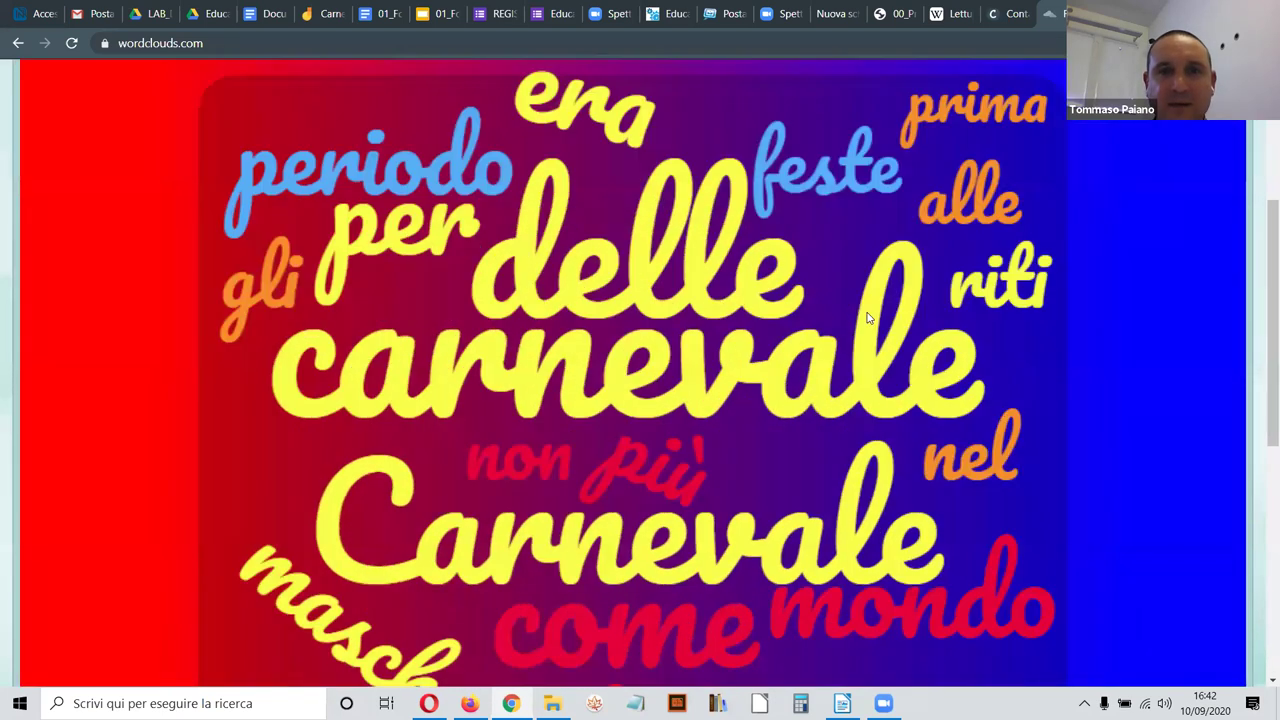
scroll(868, 318, "down", 3)
scroll(850, 318, "up", 1)
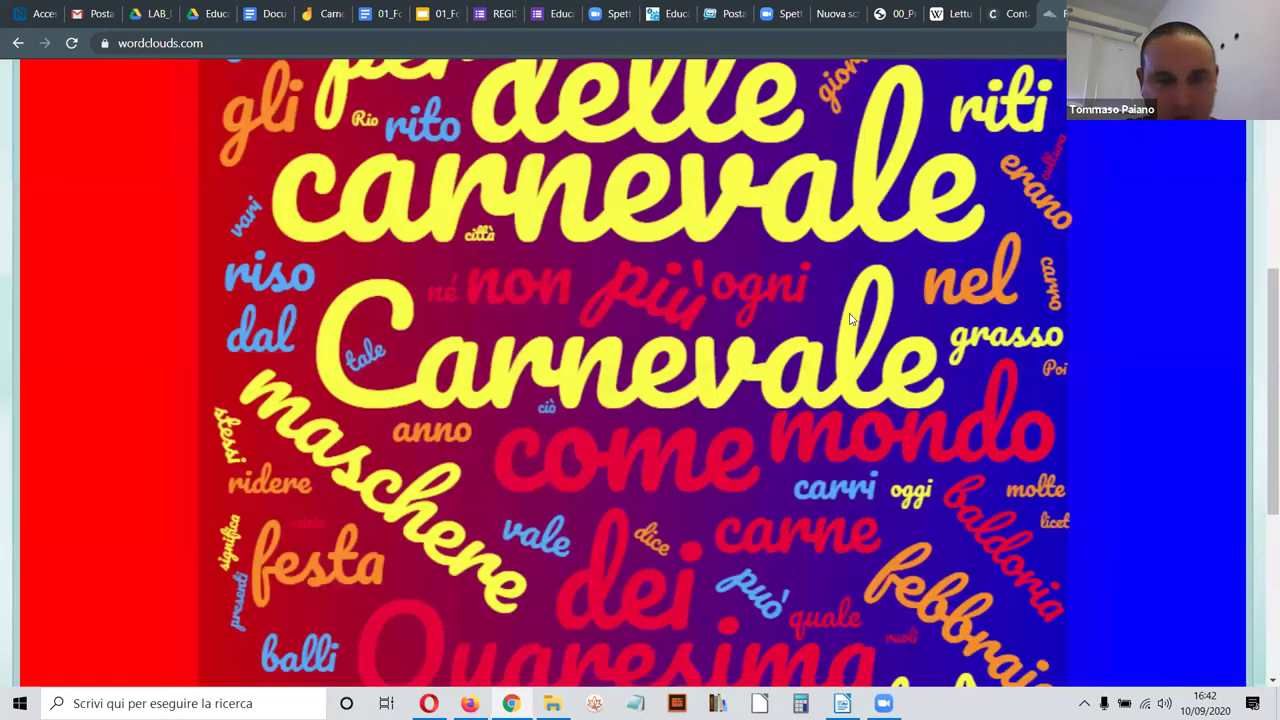
scroll(848, 318, "up", 3)
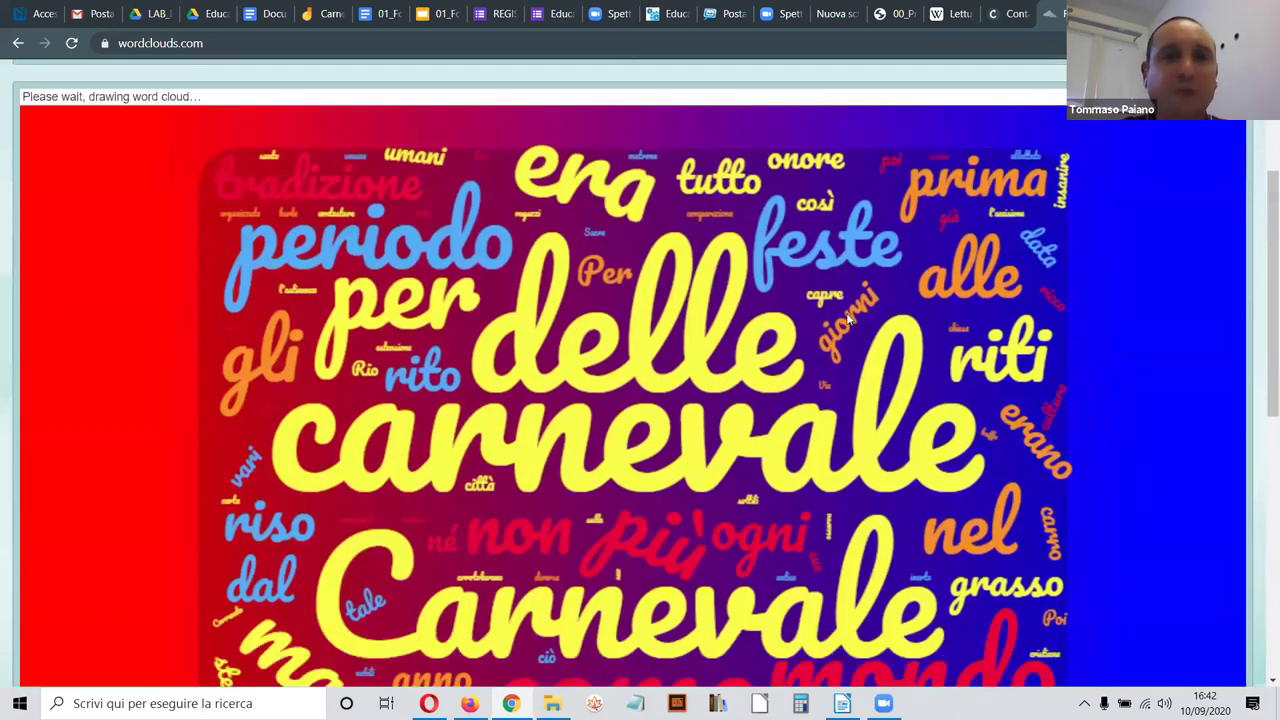
scroll(852, 290, "down", 1)
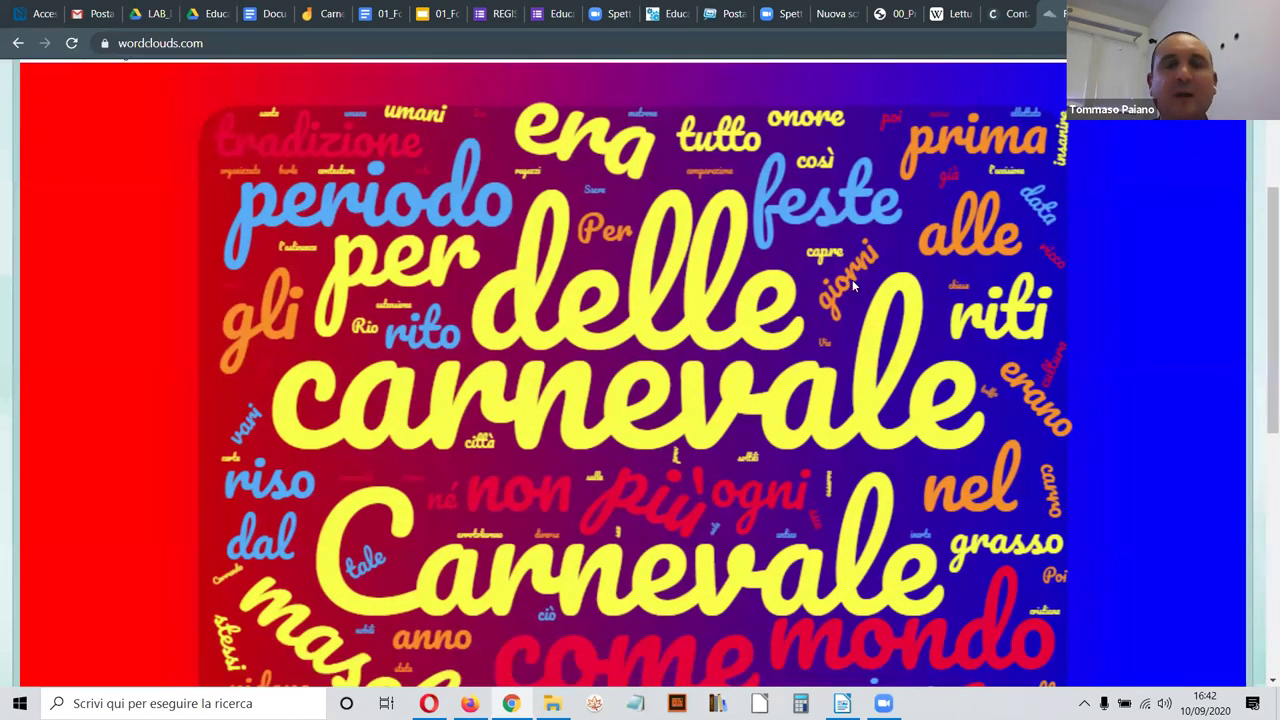
scroll(820, 290, "up", 3)
scroll(818, 295, "up", 1)
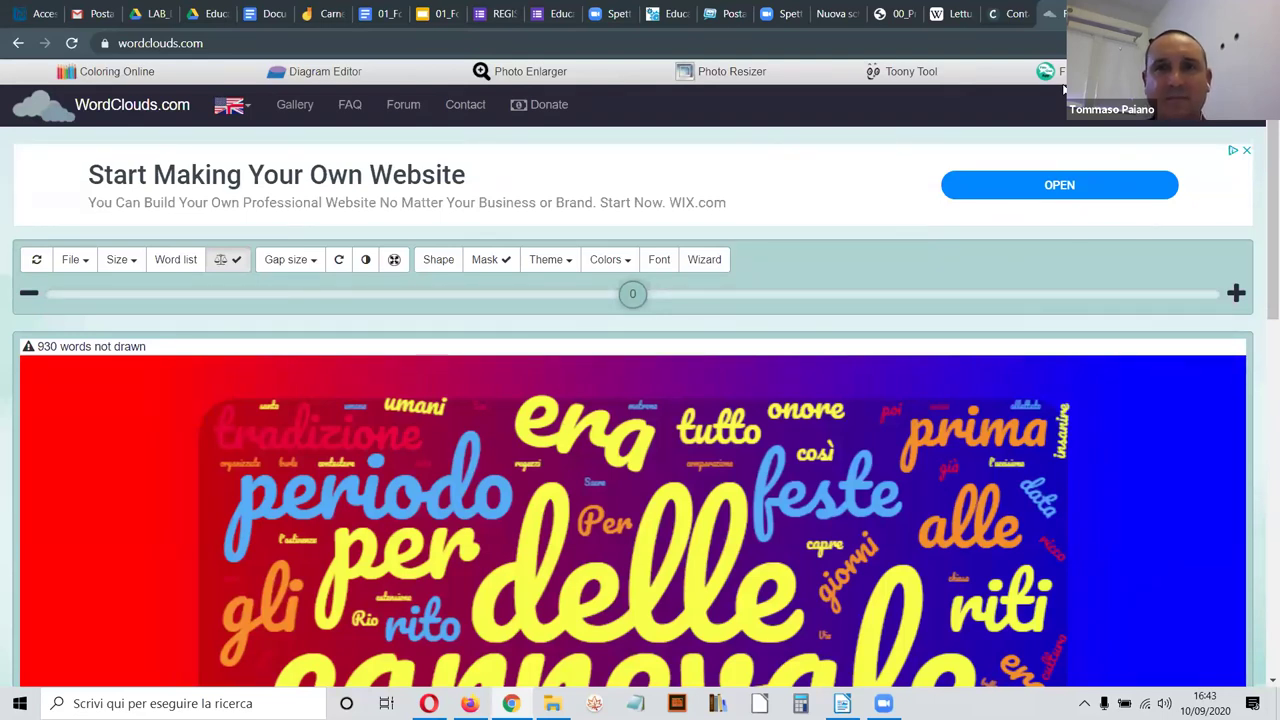
Step: Search the web for "voyant tools" in a new browser tab and open the Voyant Tools home page
left_click(1080, 13)
type("voyan")
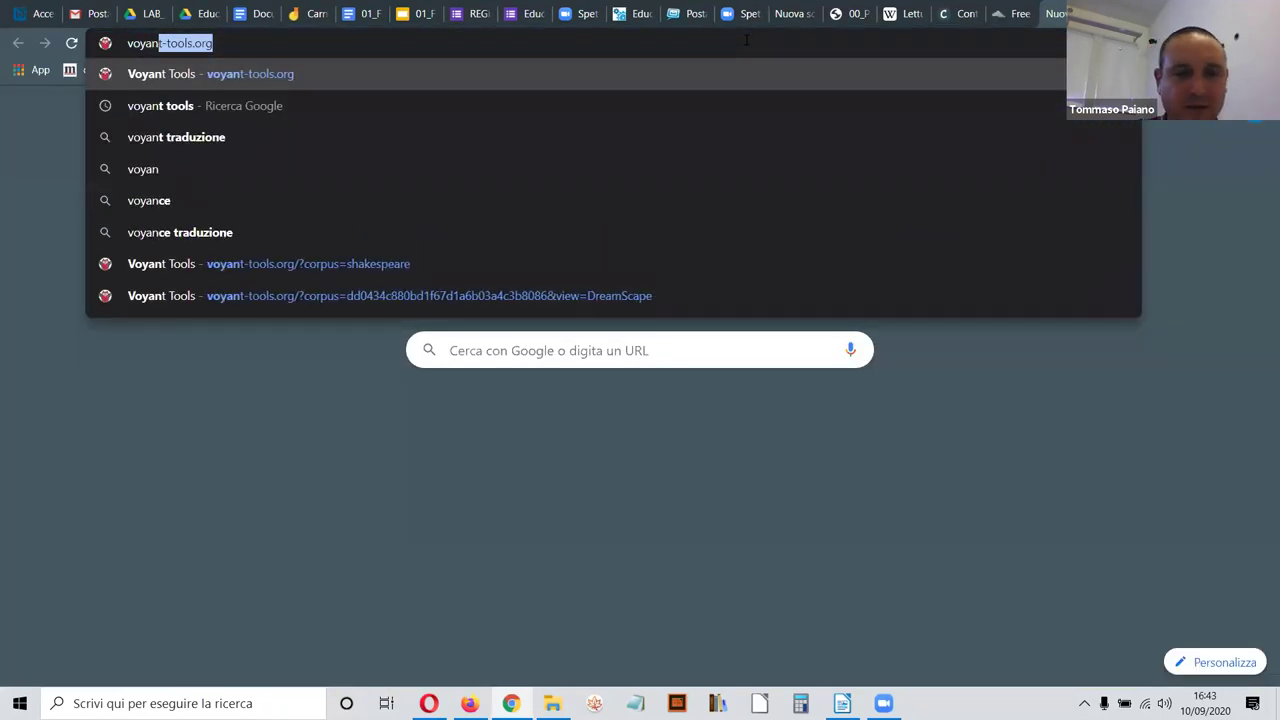
type("t tools")
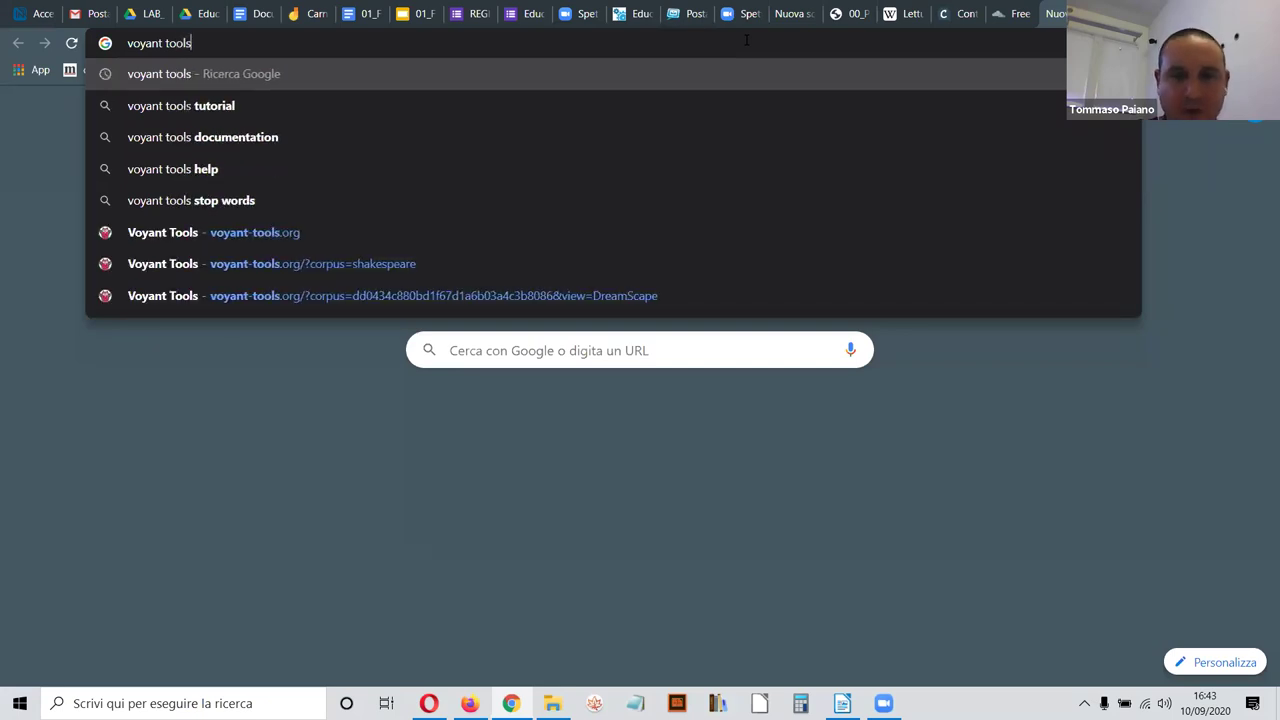
key("Return")
left_click(185, 236)
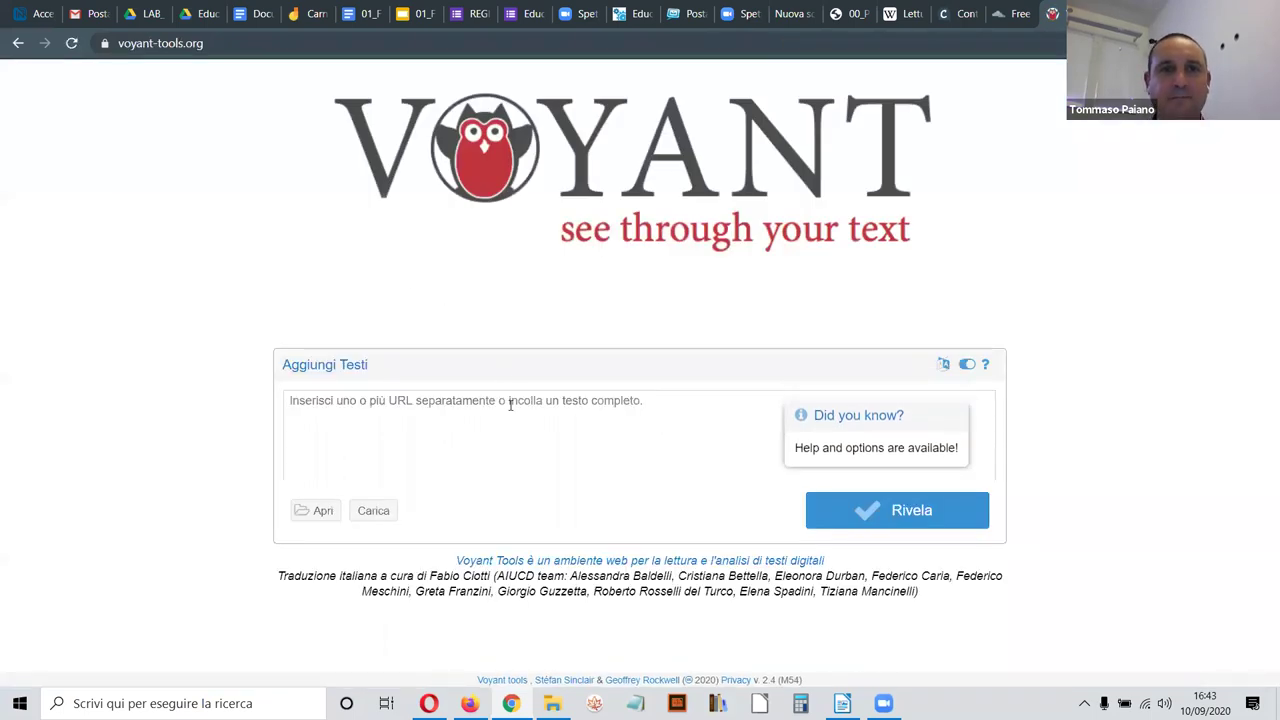
Step: Paste the copied Carnevale text into the Aggiungi Testi box of Voyant Tools
left_click(493, 417)
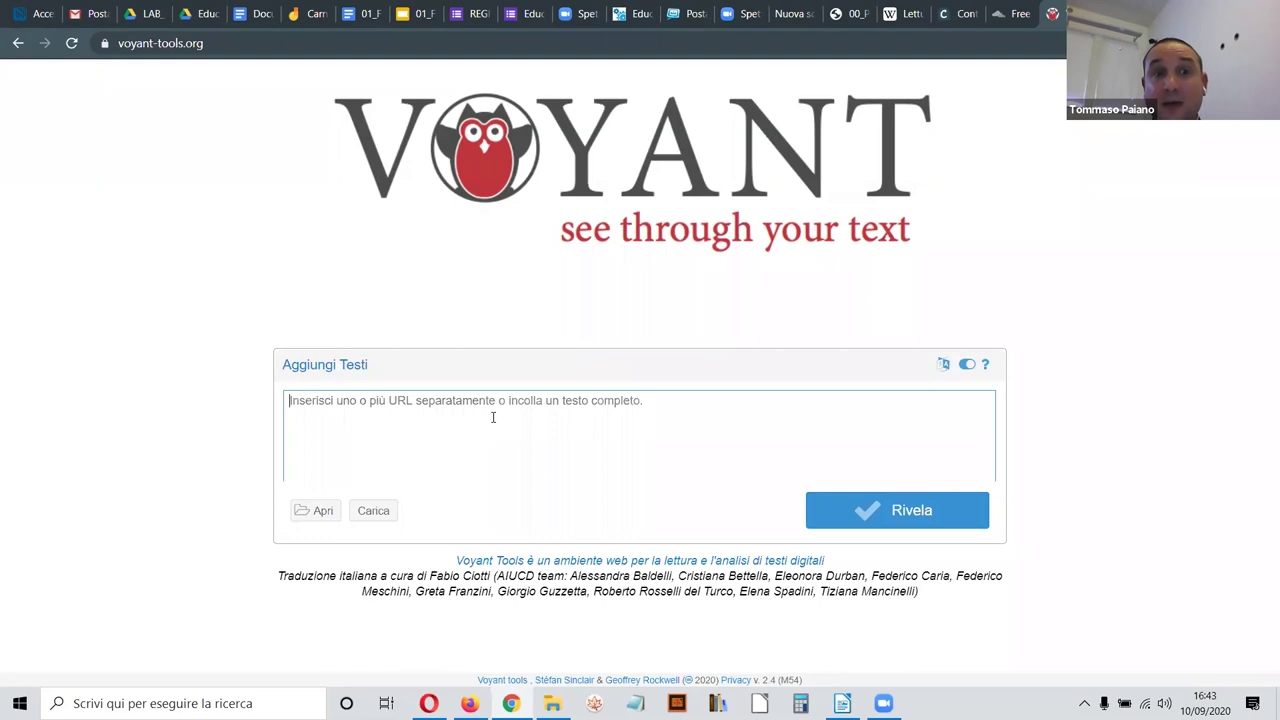
type("gg")
key("BackSpace")
key("BackSpace")
right_click(376, 414)
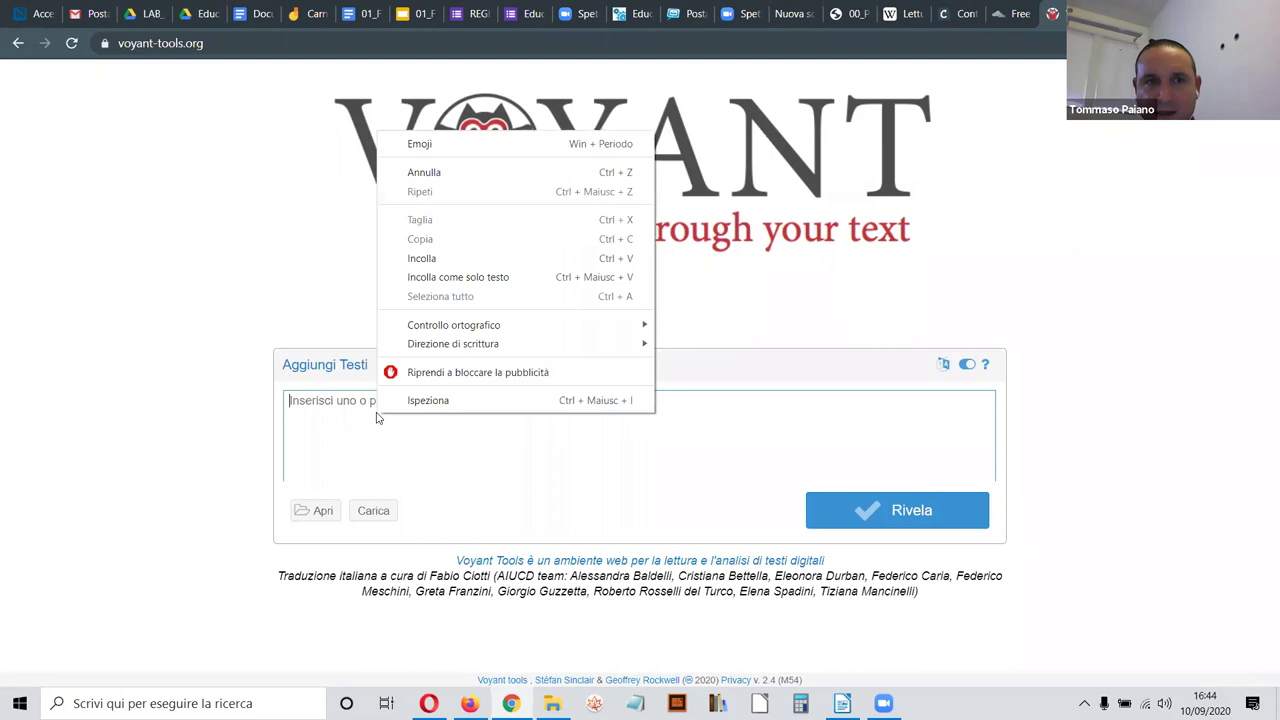
left_click(446, 258)
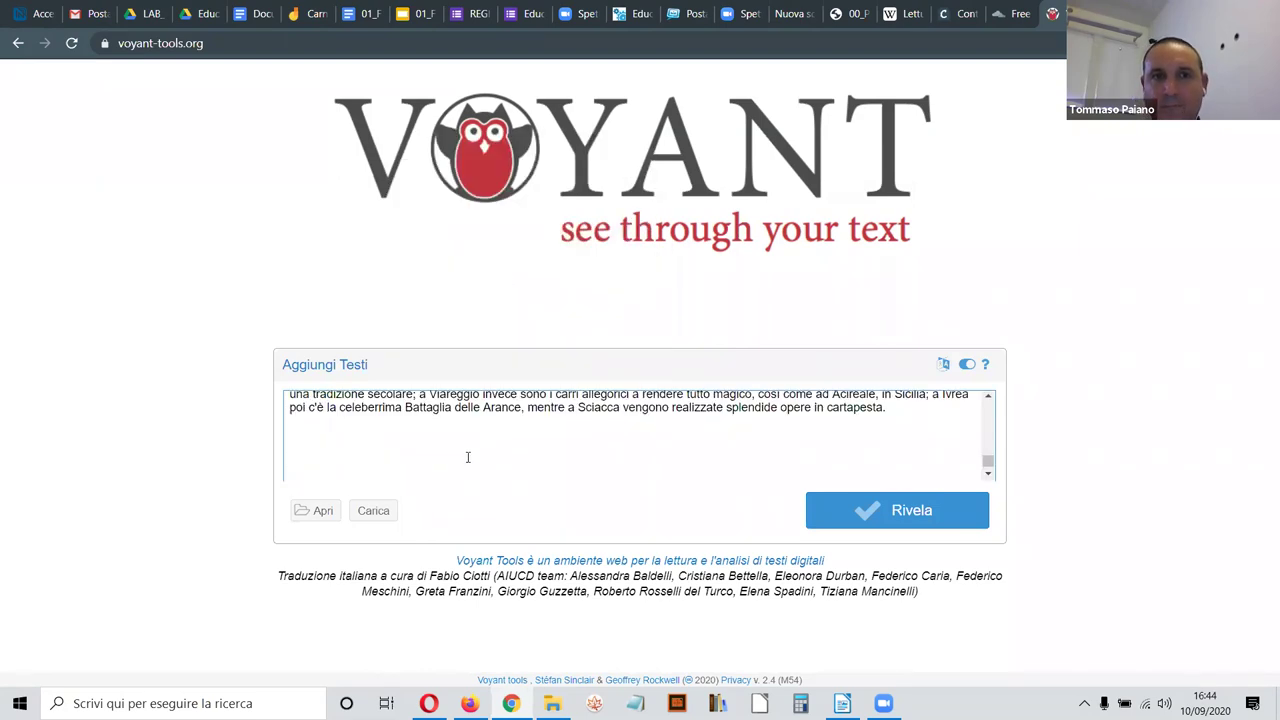
Step: Delete the opening notes from "5 w bbbb" to "QUANDO" and the blank lines above the title Carnevale
scroll(467, 457, "up", 5)
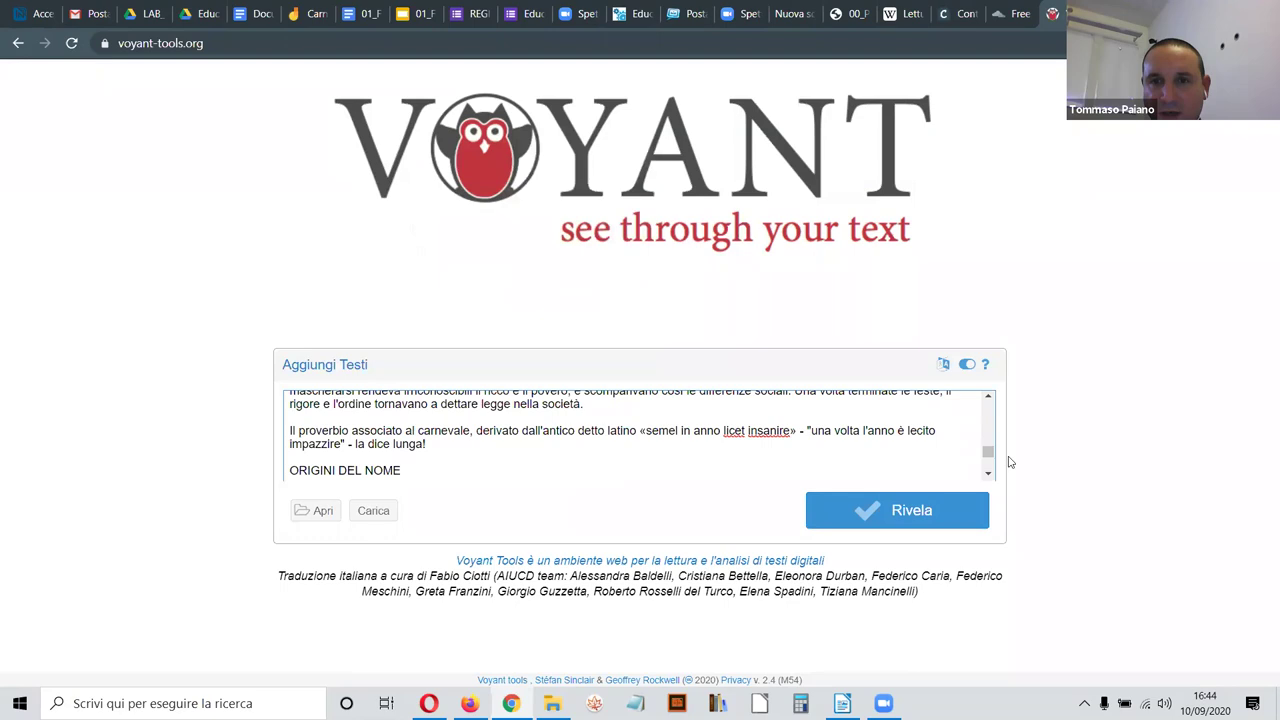
left_click_drag(988, 452, 988, 402)
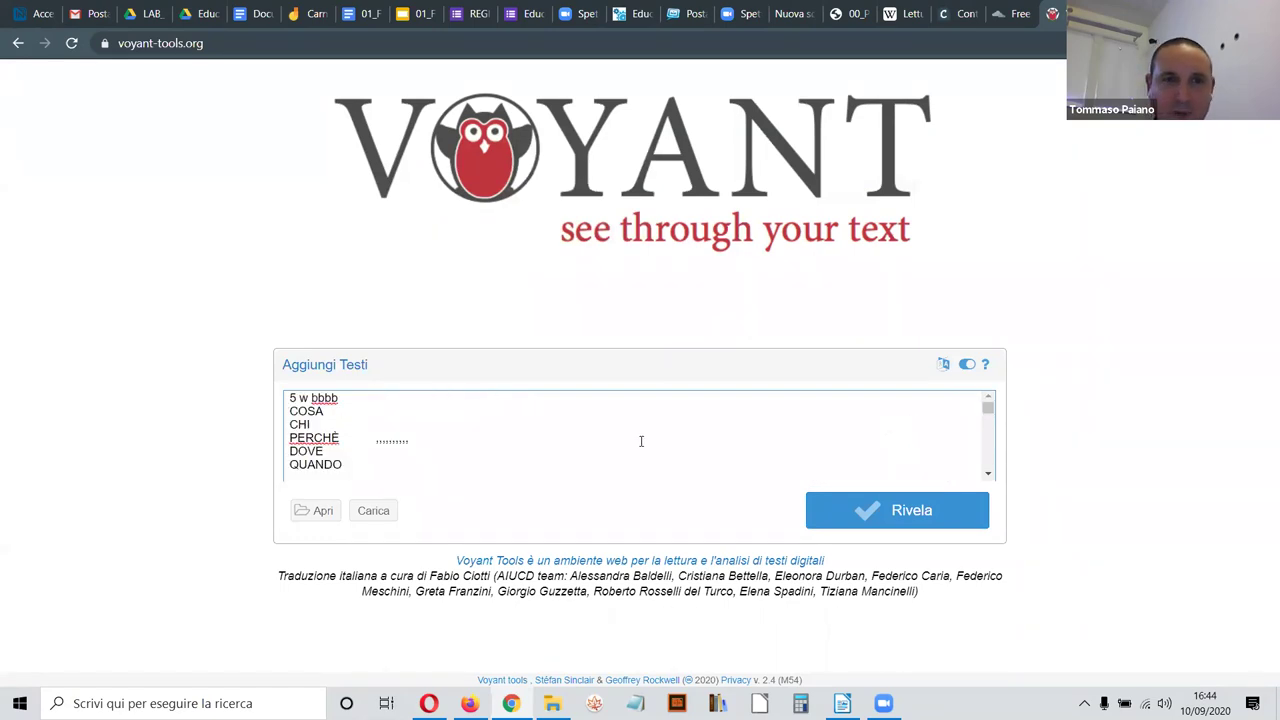
scroll(406, 440, "down", 3)
scroll(390, 443, "up", 4)
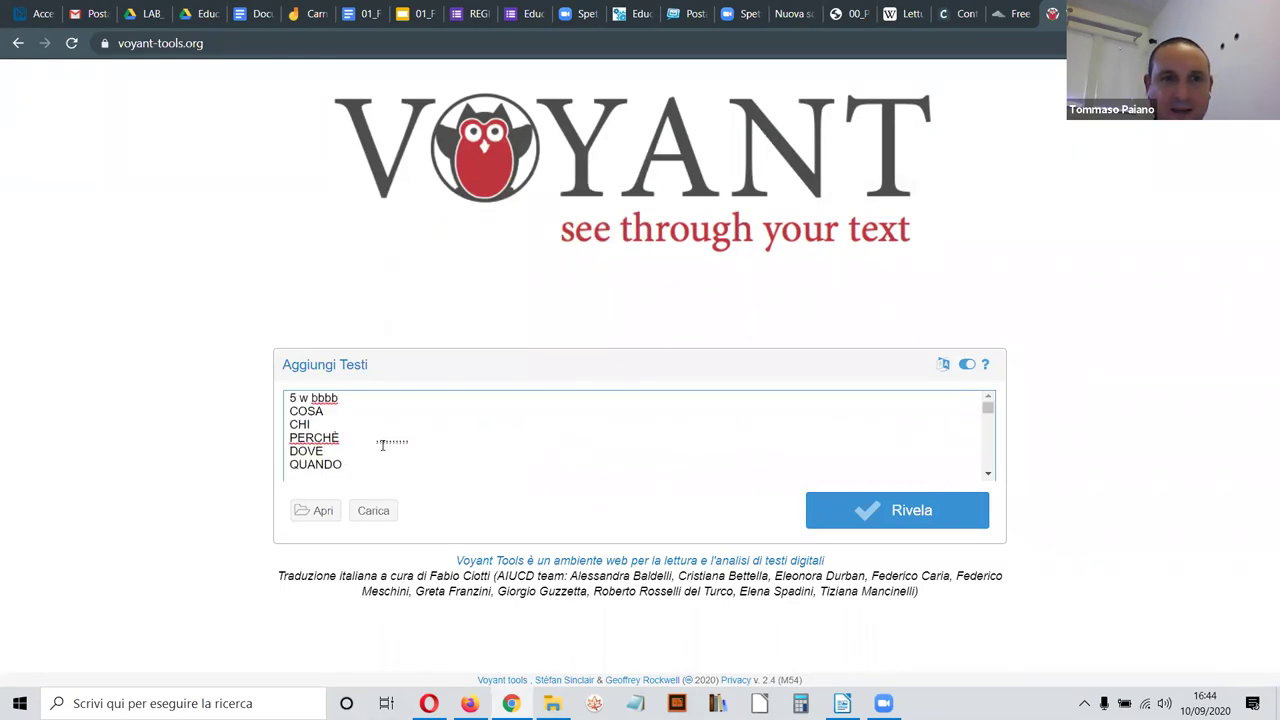
left_click_drag(369, 464, 280, 393)
key("BackSpace")
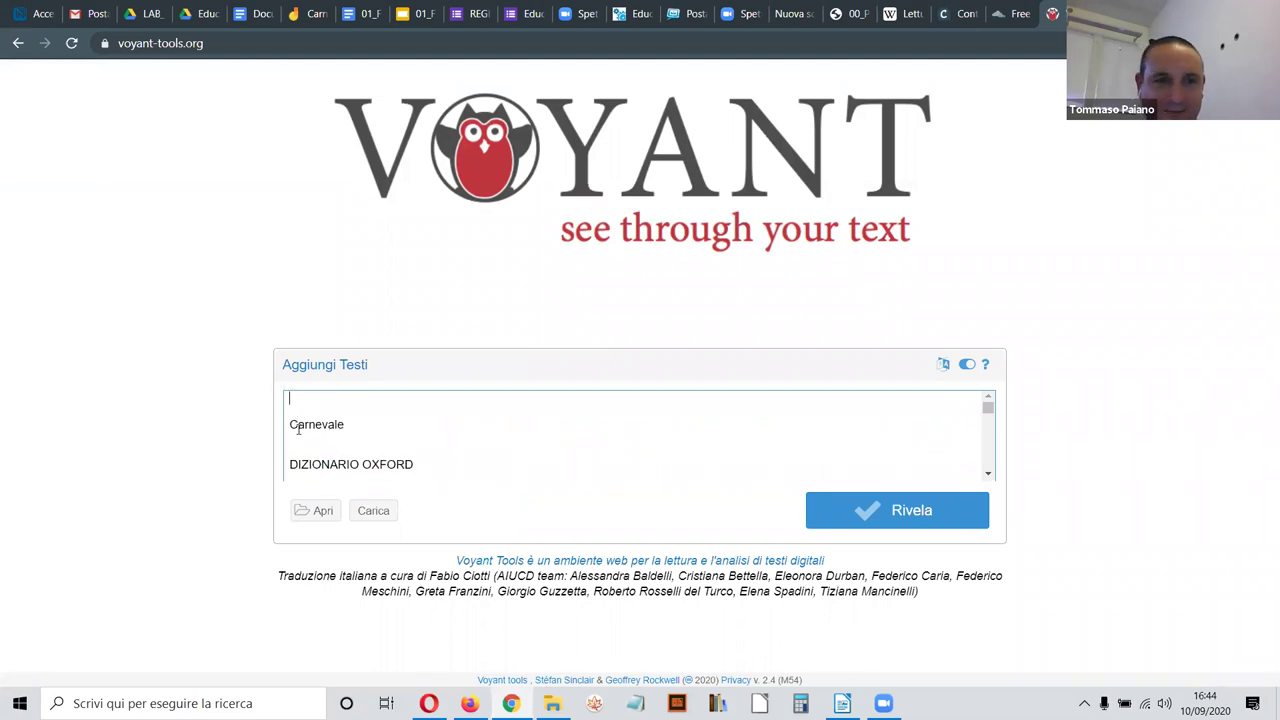
left_click(290, 424)
key("BackSpace")
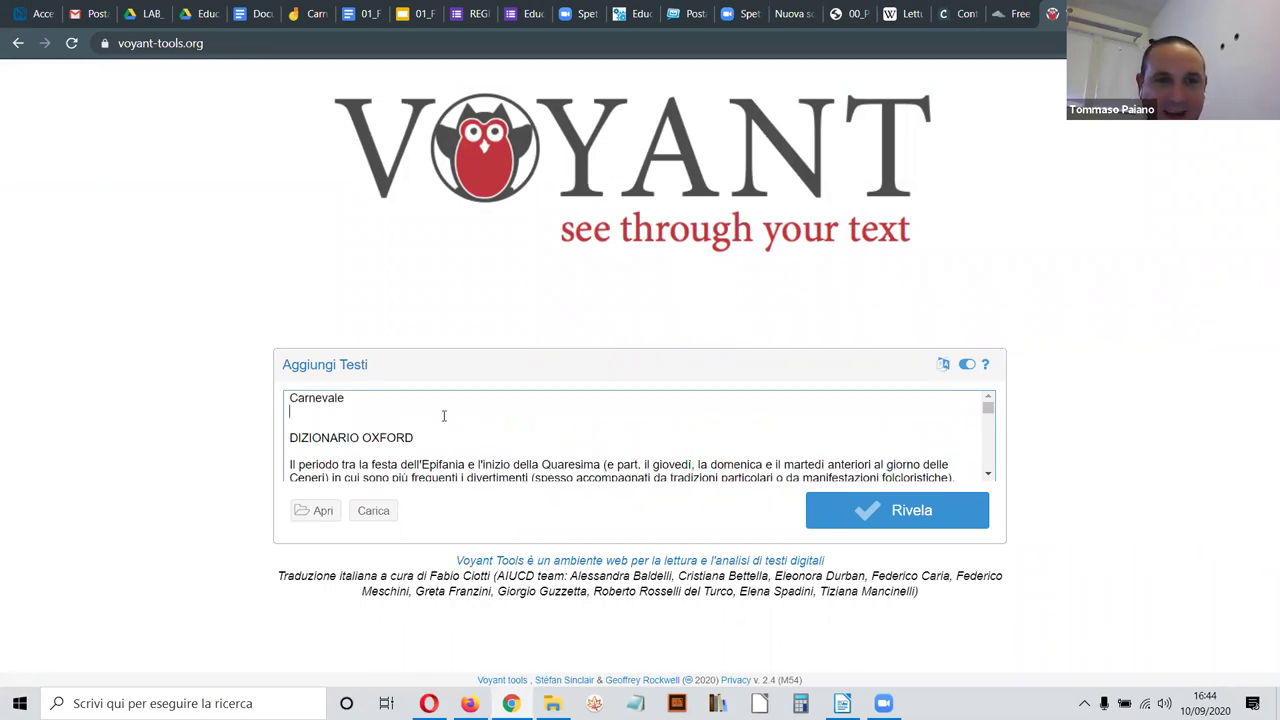
Step: Run the analysis of the pasted text and examine the term frequencies in the word cloud and trends graph
left_click(910, 515)
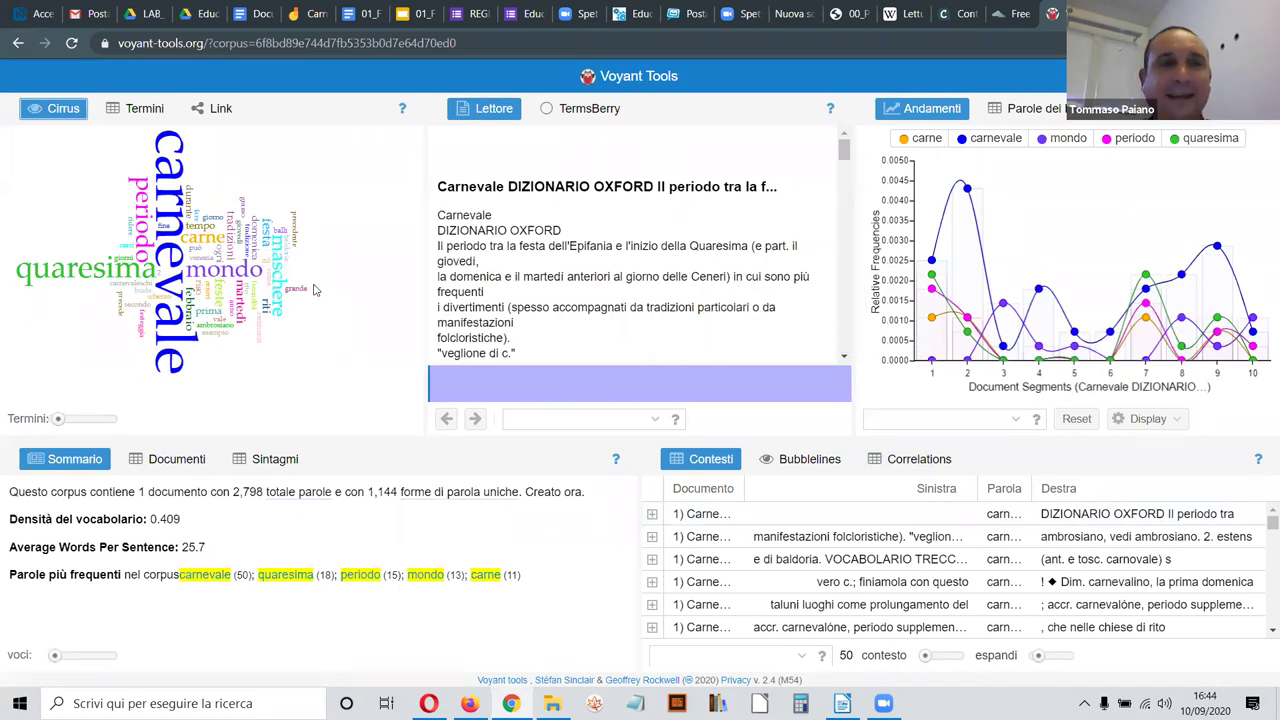
mouse_move(185, 214)
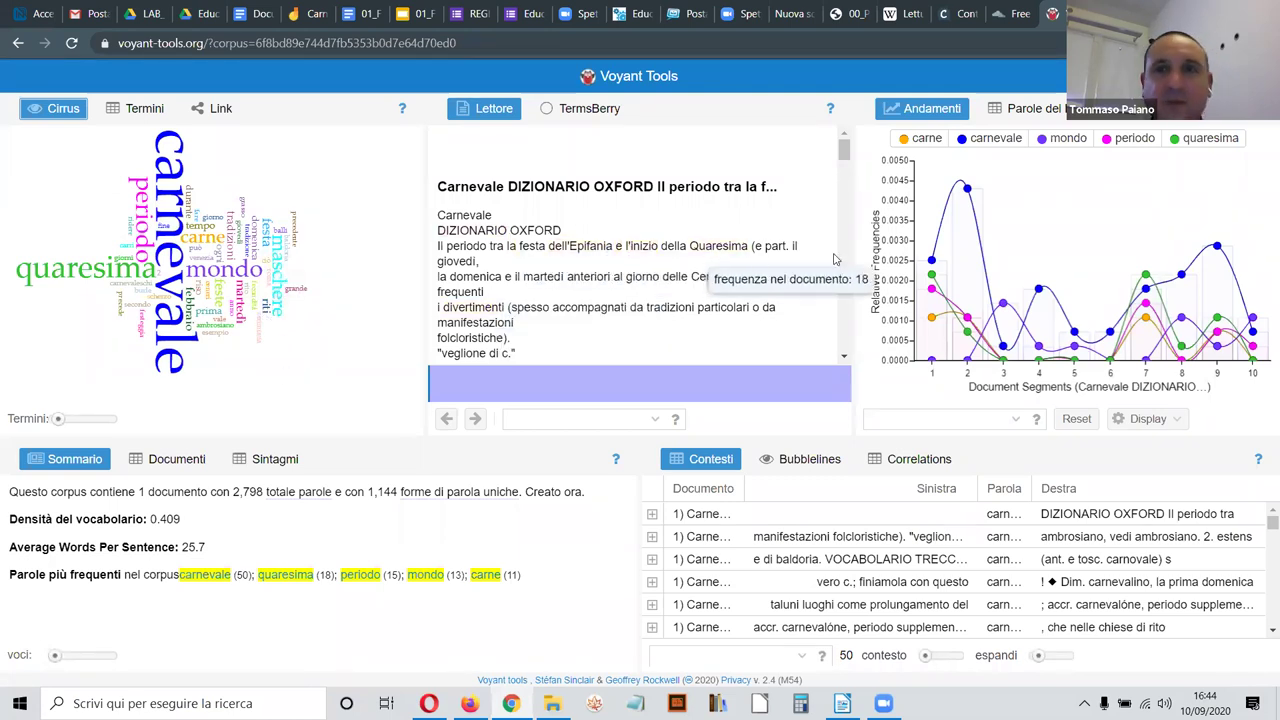
mouse_move(980, 199)
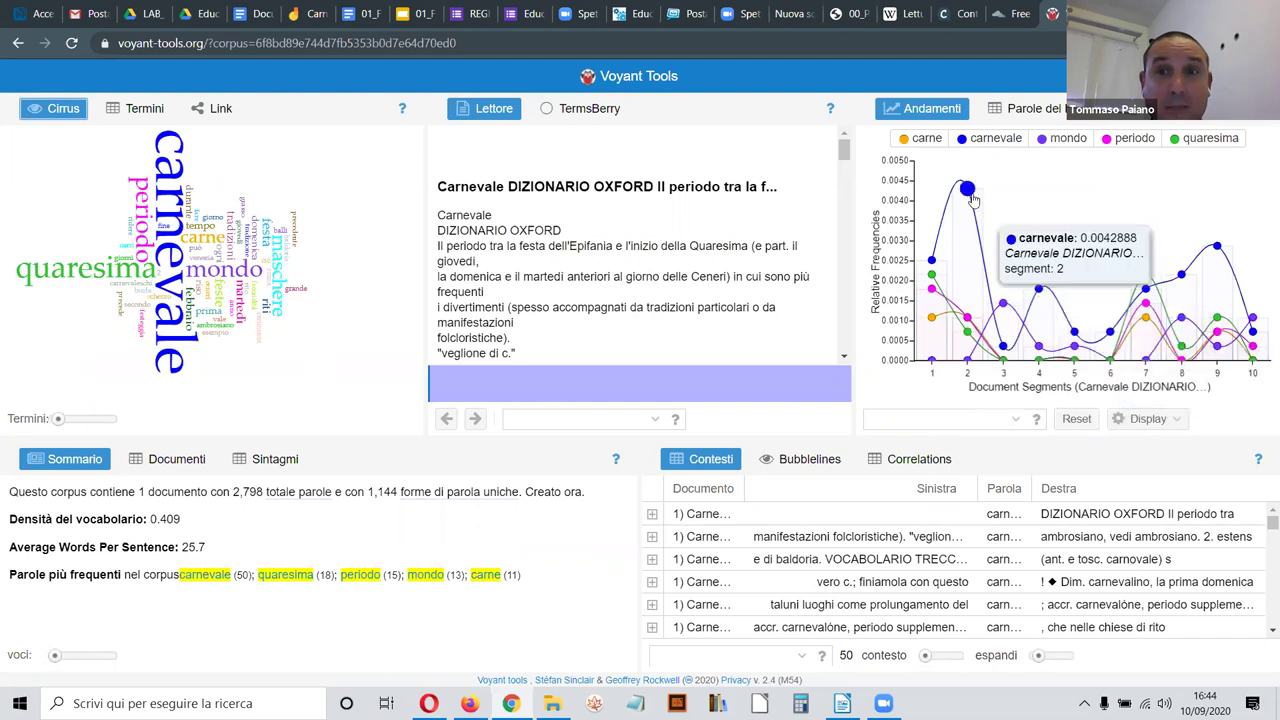
mouse_move(1003, 305)
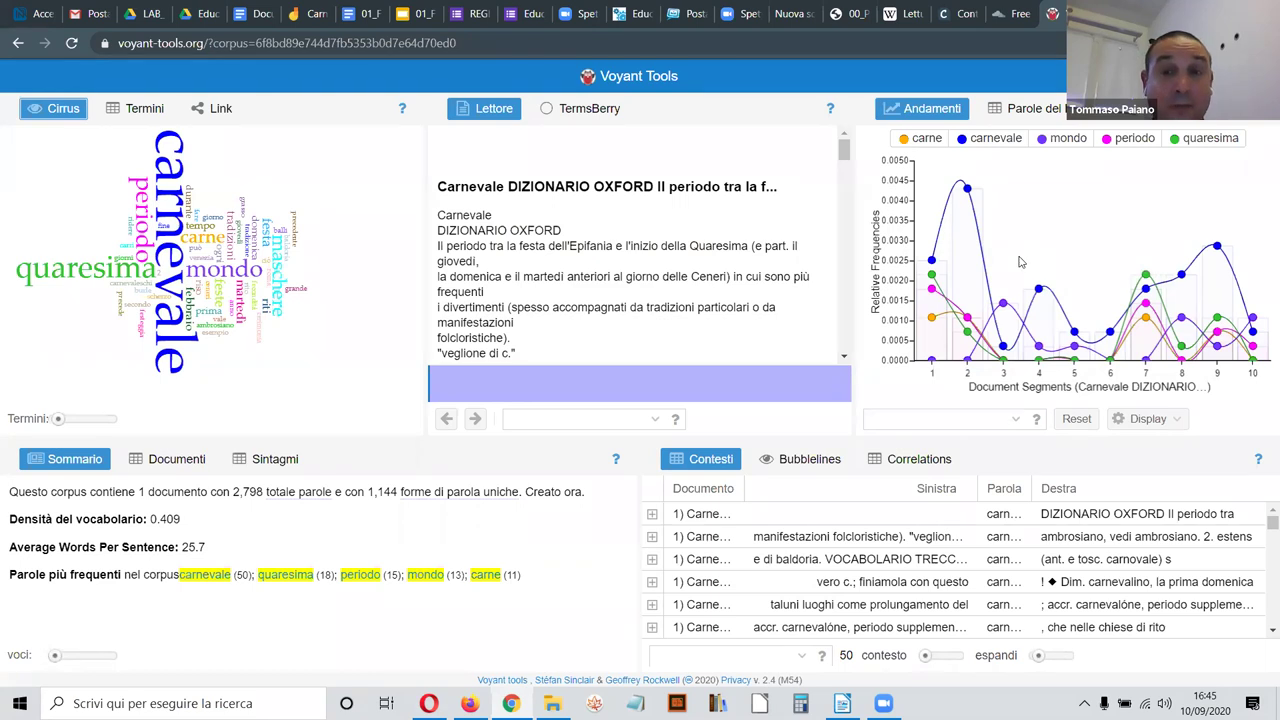
Step: Widen the keyword column of the contexts table and filter the contexts by the term quaresima*
left_click_drag(1033, 489, 1072, 490)
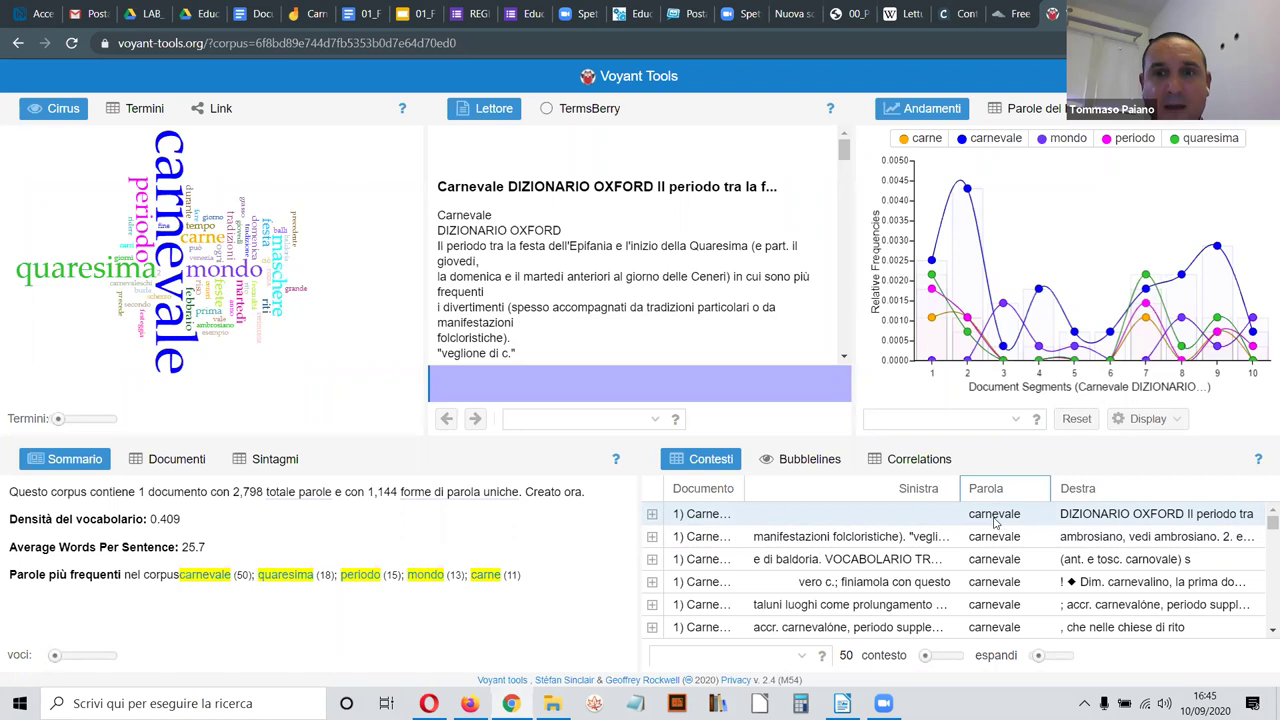
left_click(737, 657)
type("quare")
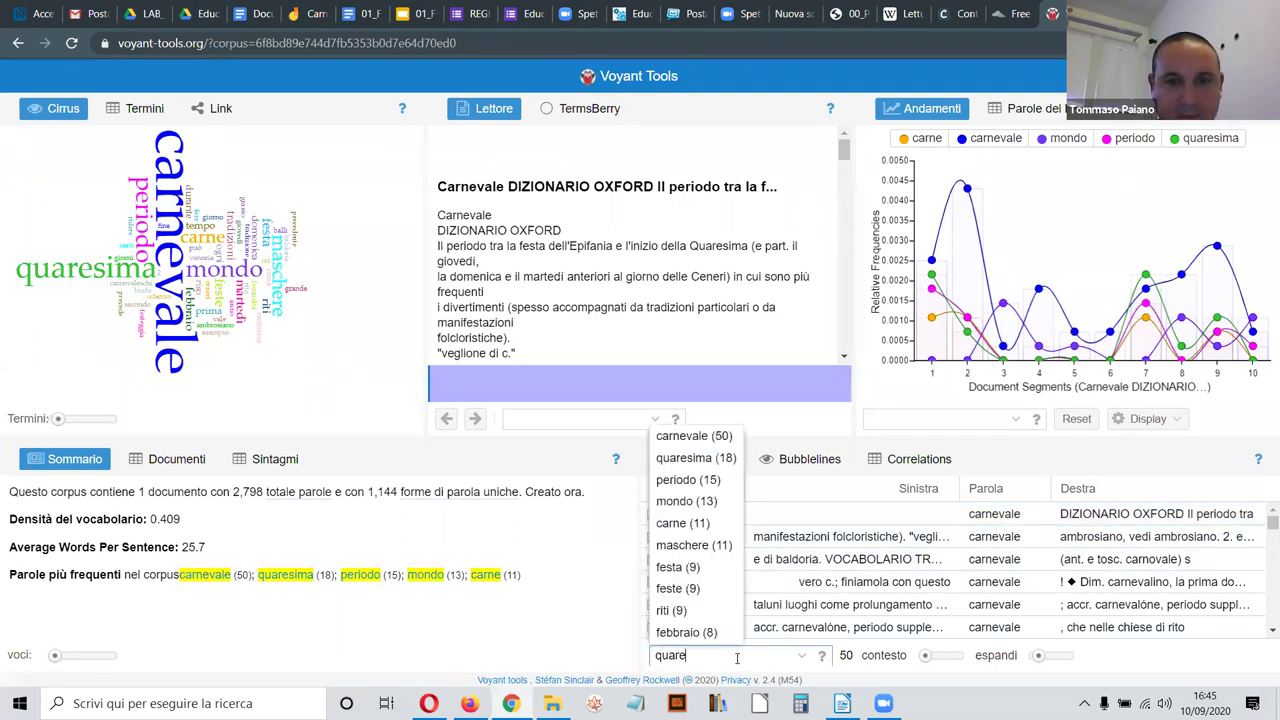
type("sima")
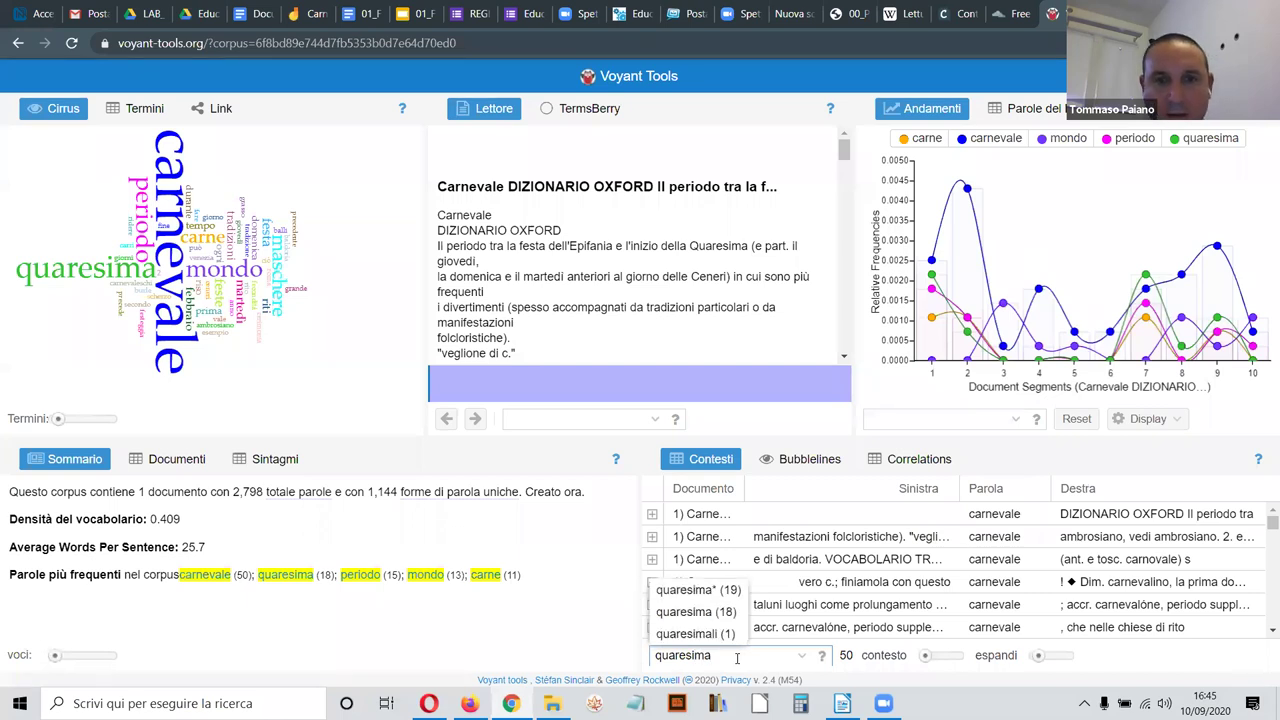
left_click(690, 589)
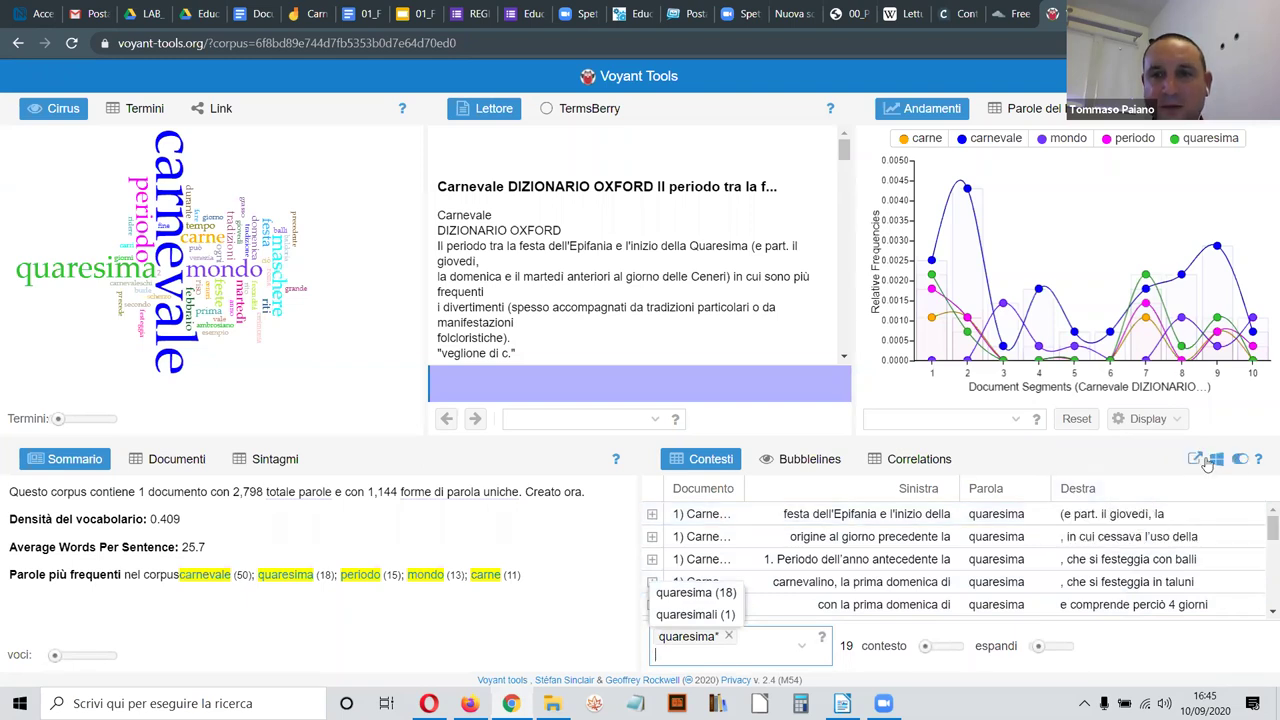
Step: Export the quaresima* contexts as a separate URL view with a wider keyword column, and expand the first occurrence
left_click(1194, 460)
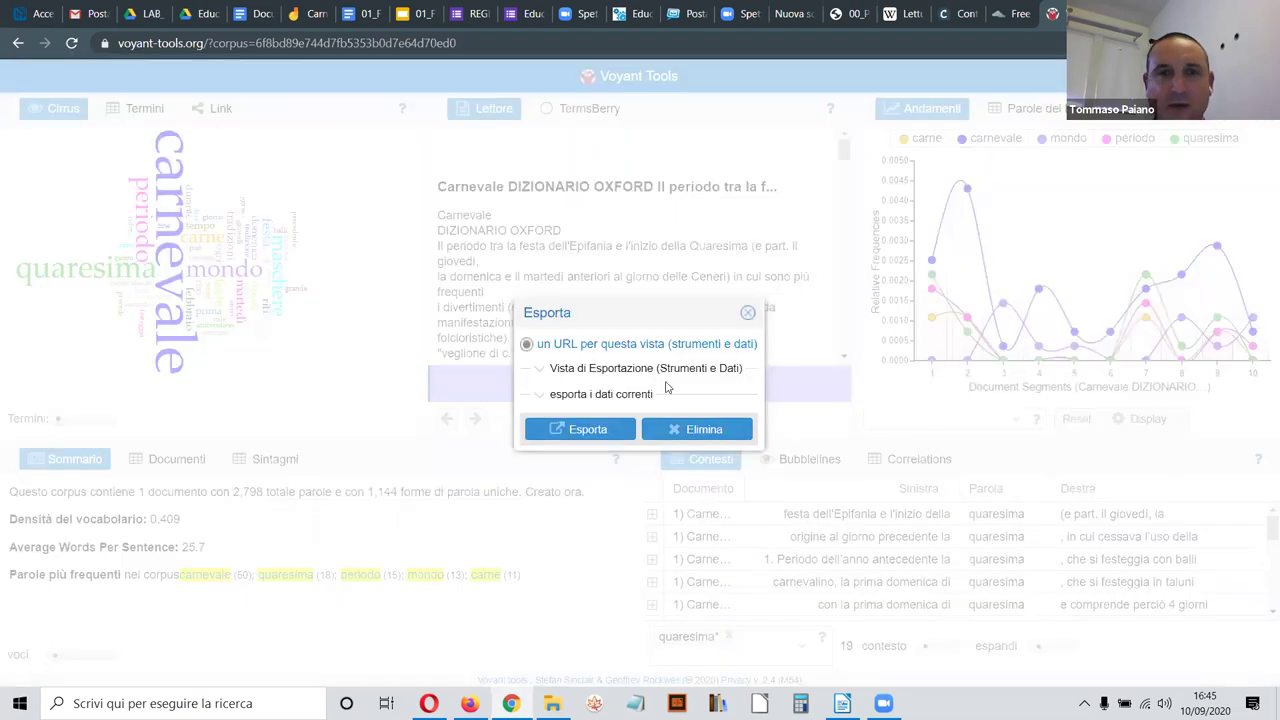
left_click(588, 430)
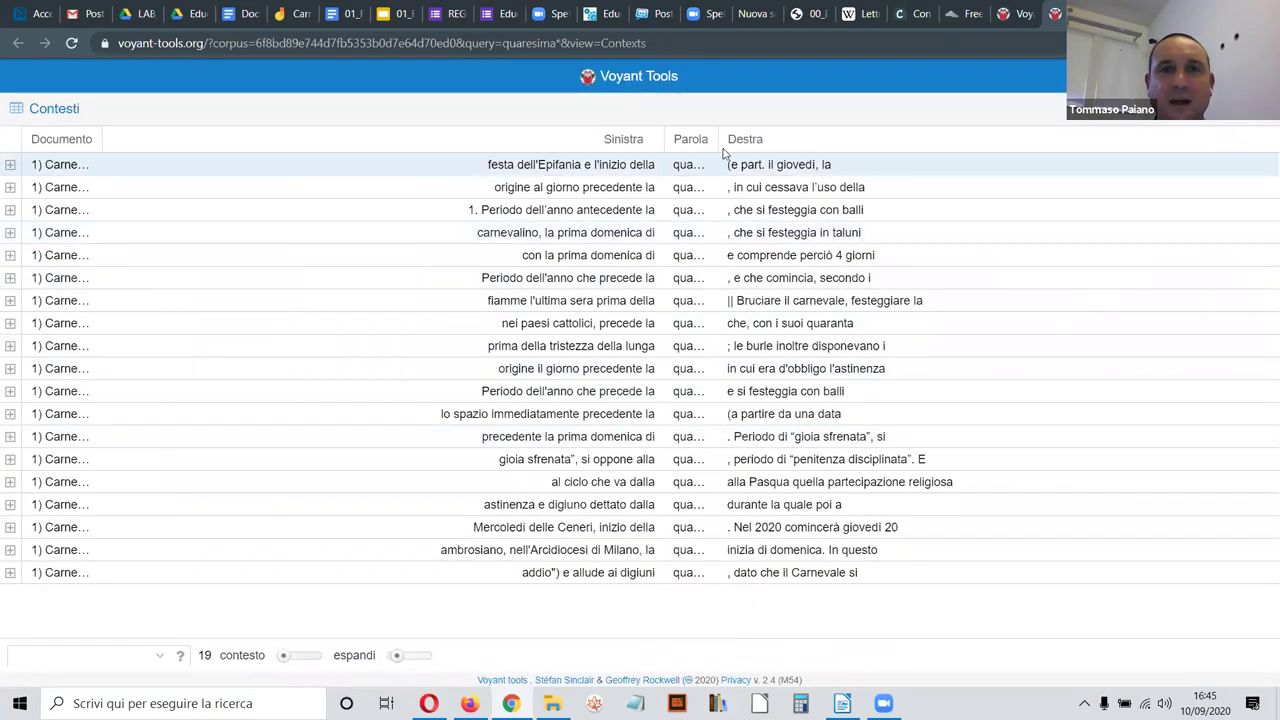
left_click_drag(719, 138, 812, 138)
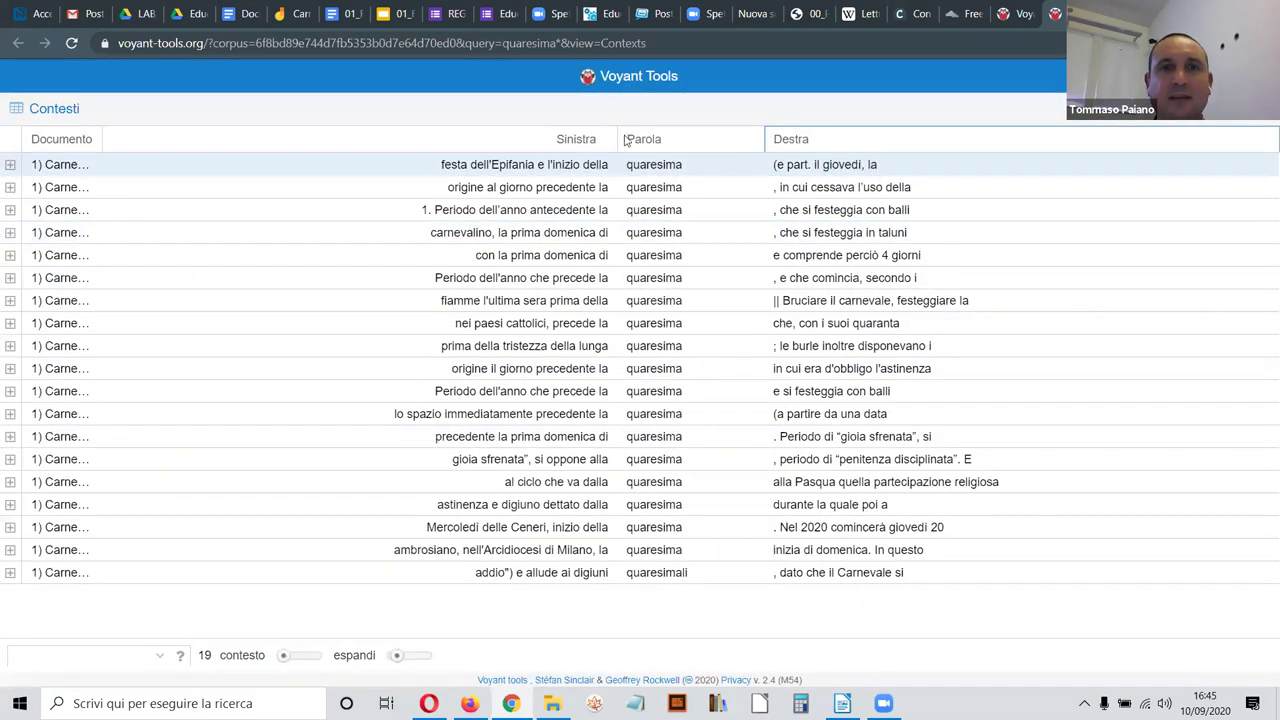
left_click_drag(618, 133, 632, 133)
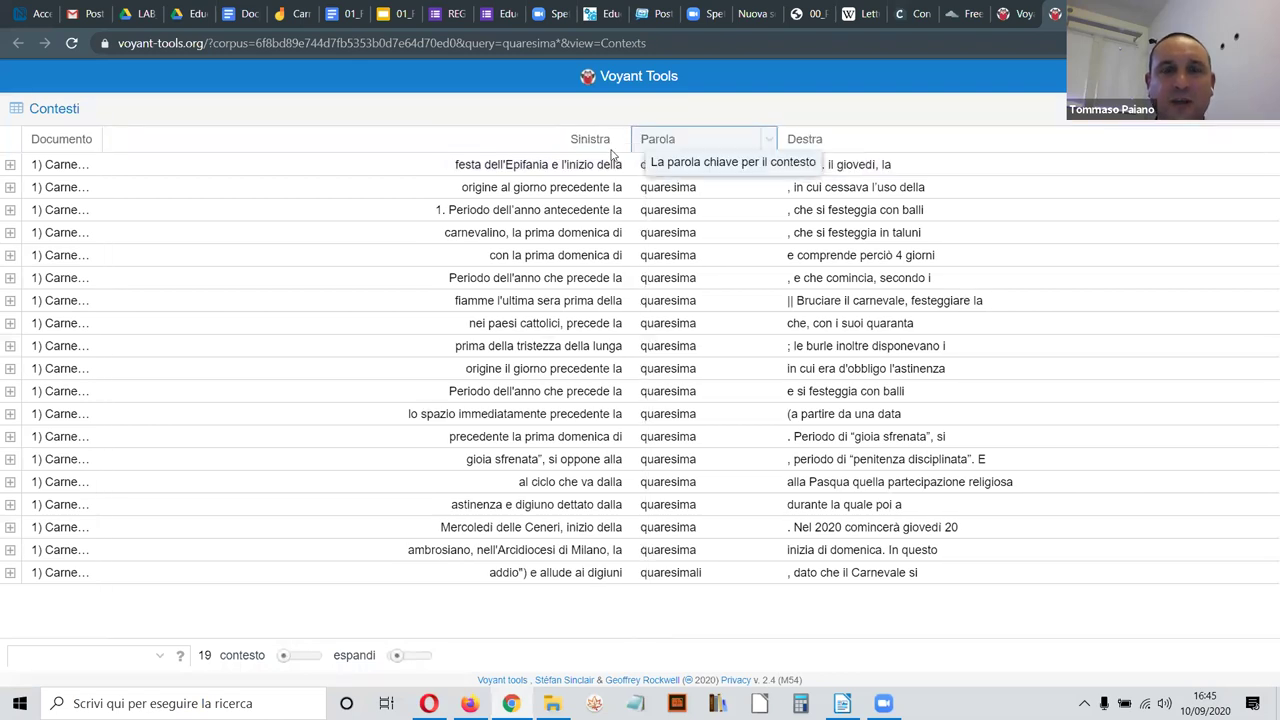
left_click(9, 165)
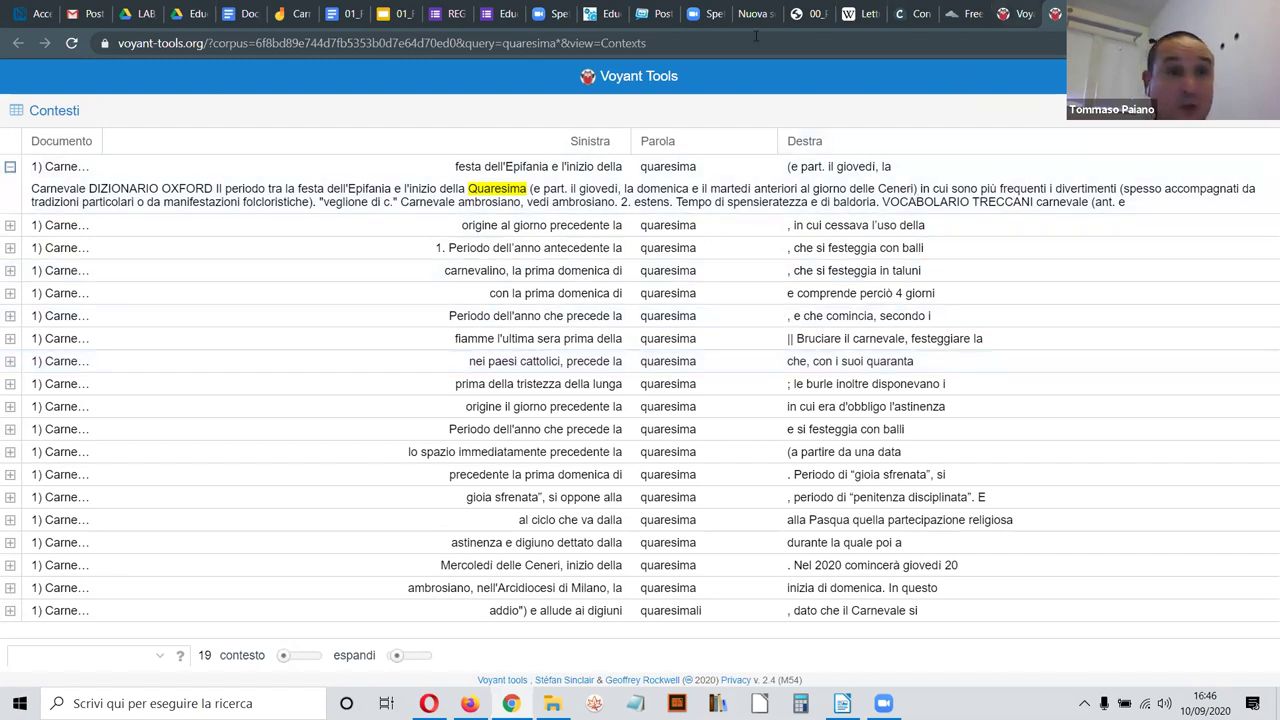
Step: Back in the full analysis, remove the quaresima* filter from the contexts and plot only carnevale in the trends graph
left_click(1010, 12)
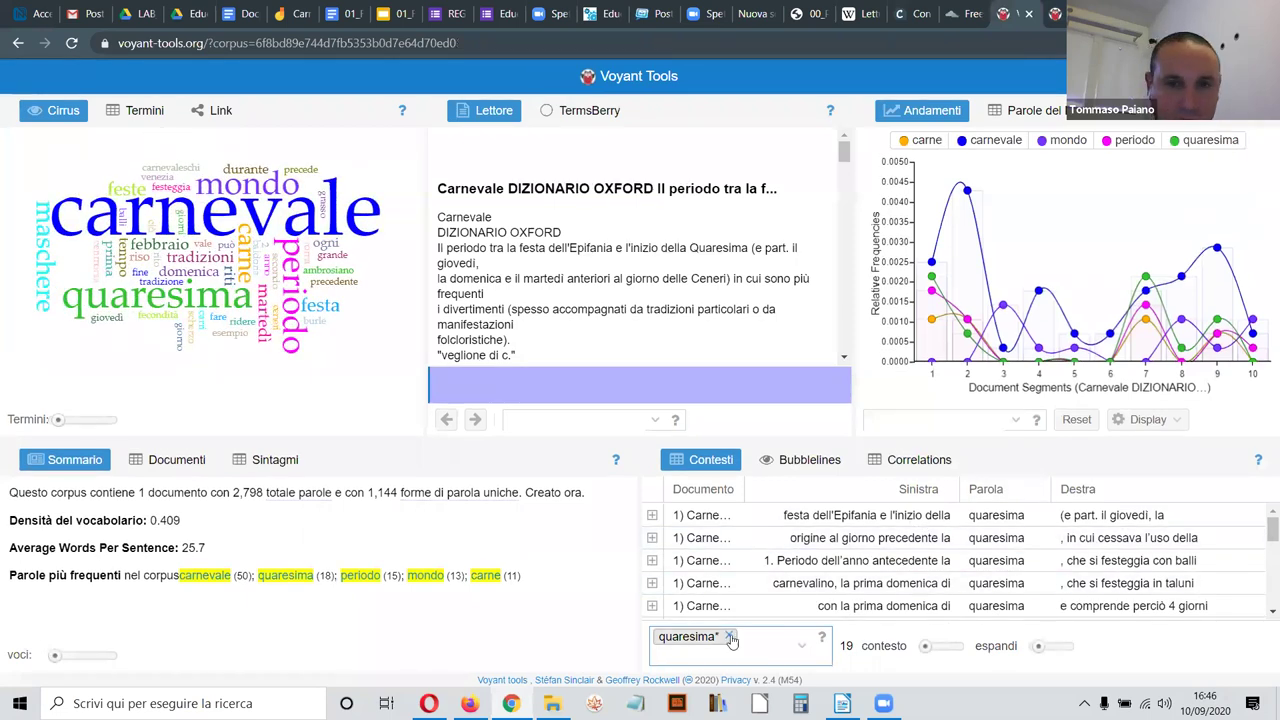
left_click(731, 638)
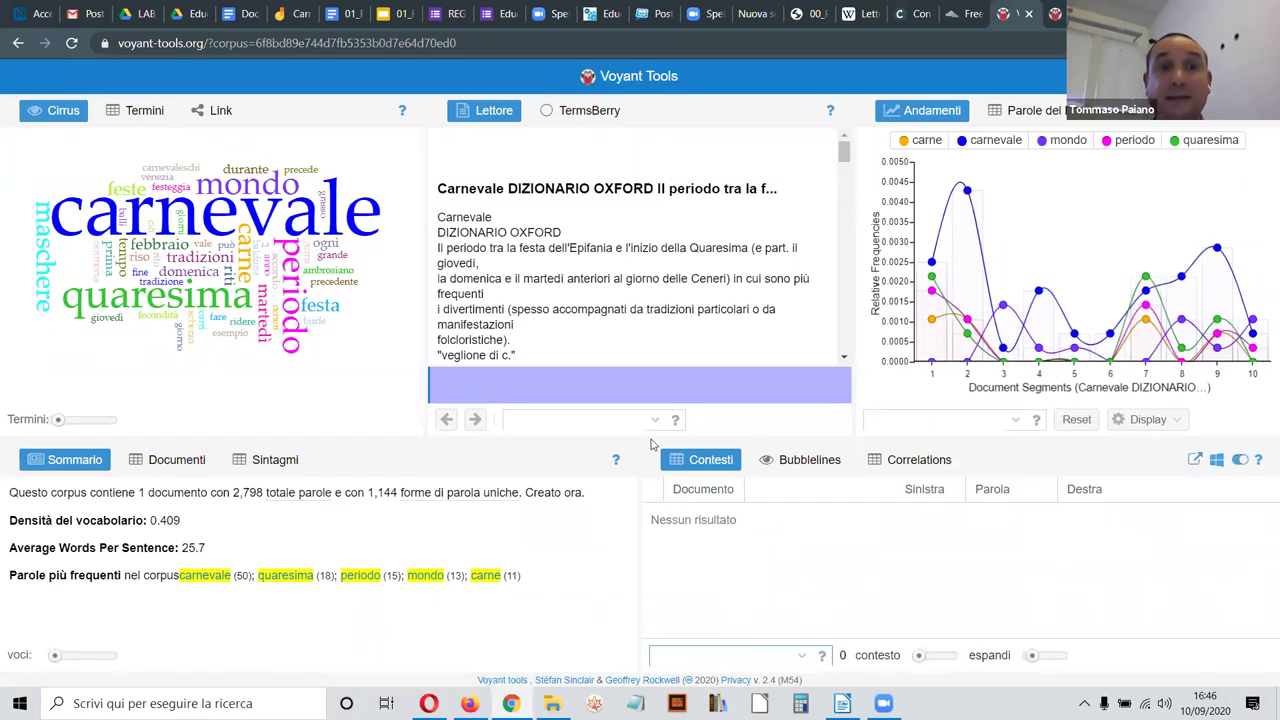
left_click(205, 220)
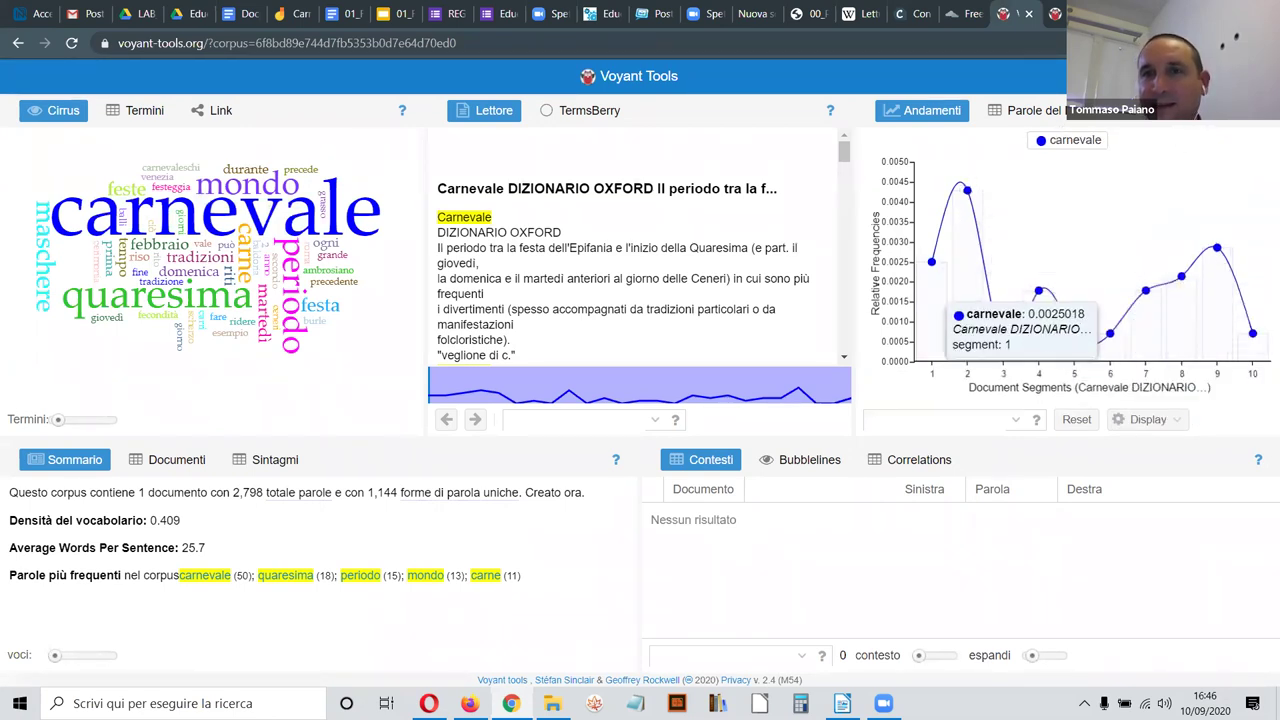
Step: Export the carnevale trends graph as a separate URL view and inspect its frequencies across the document segments
left_click(1035, 120)
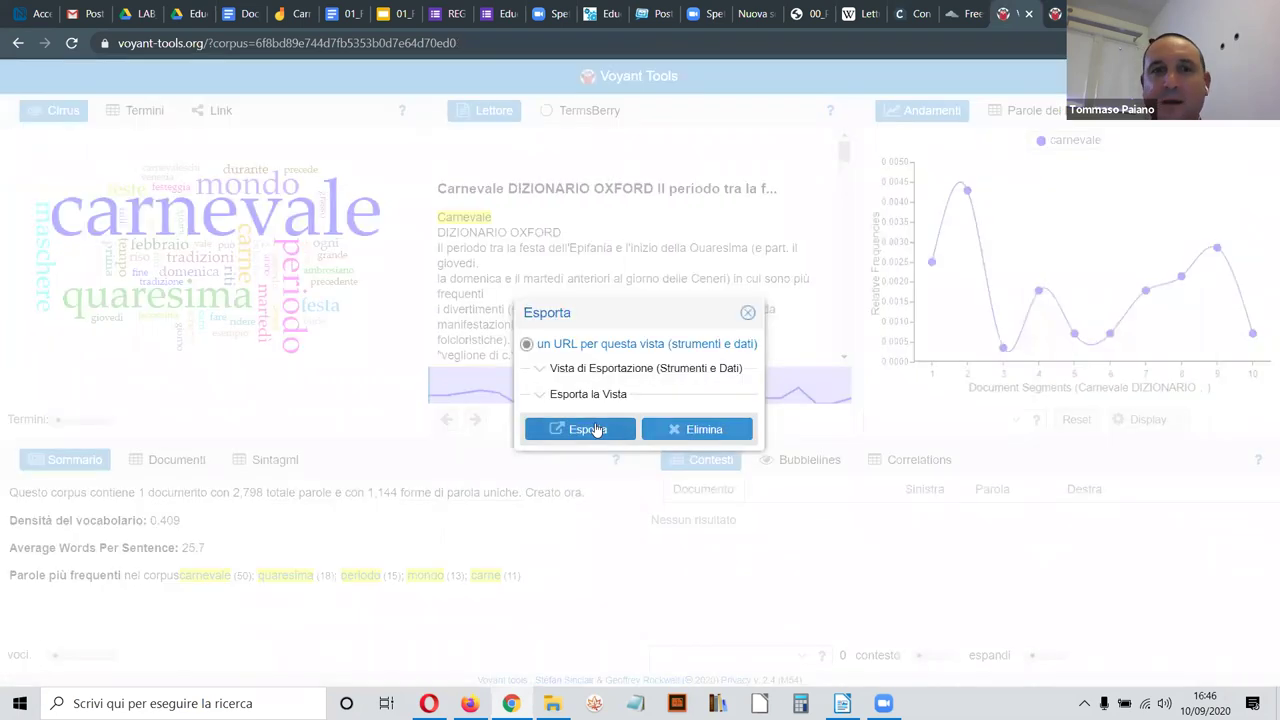
left_click(594, 426)
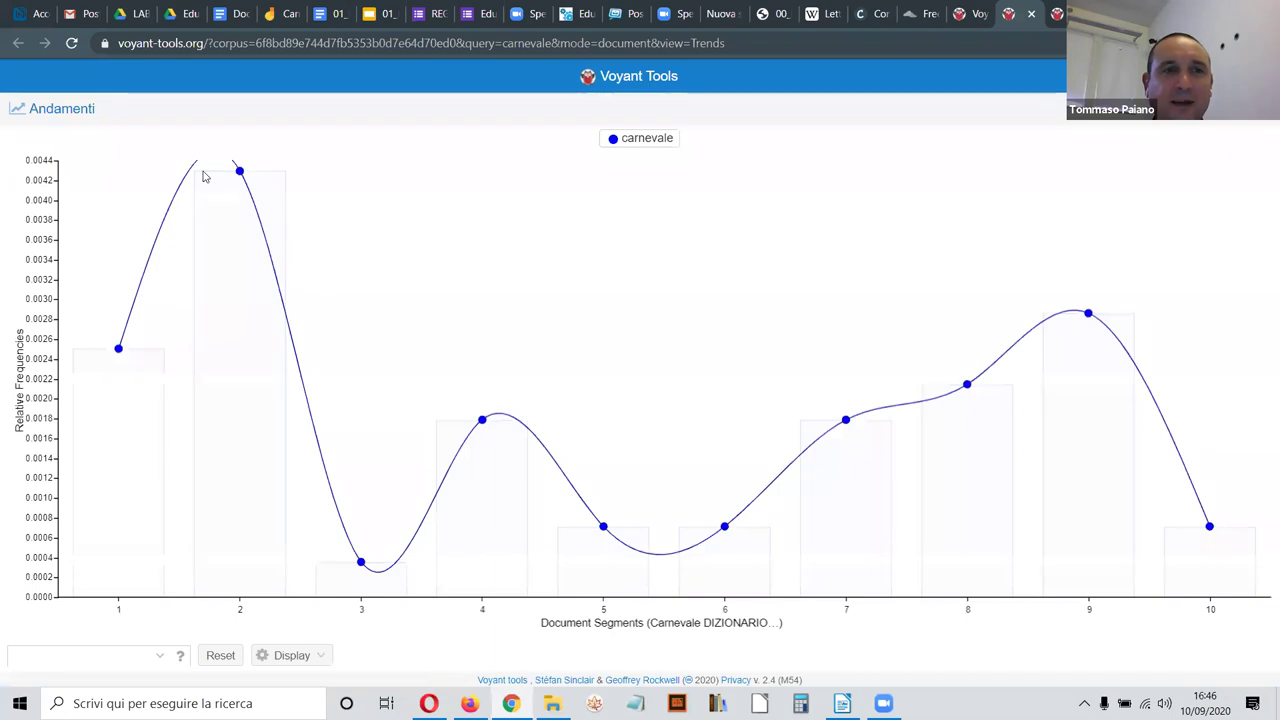
mouse_move(366, 570)
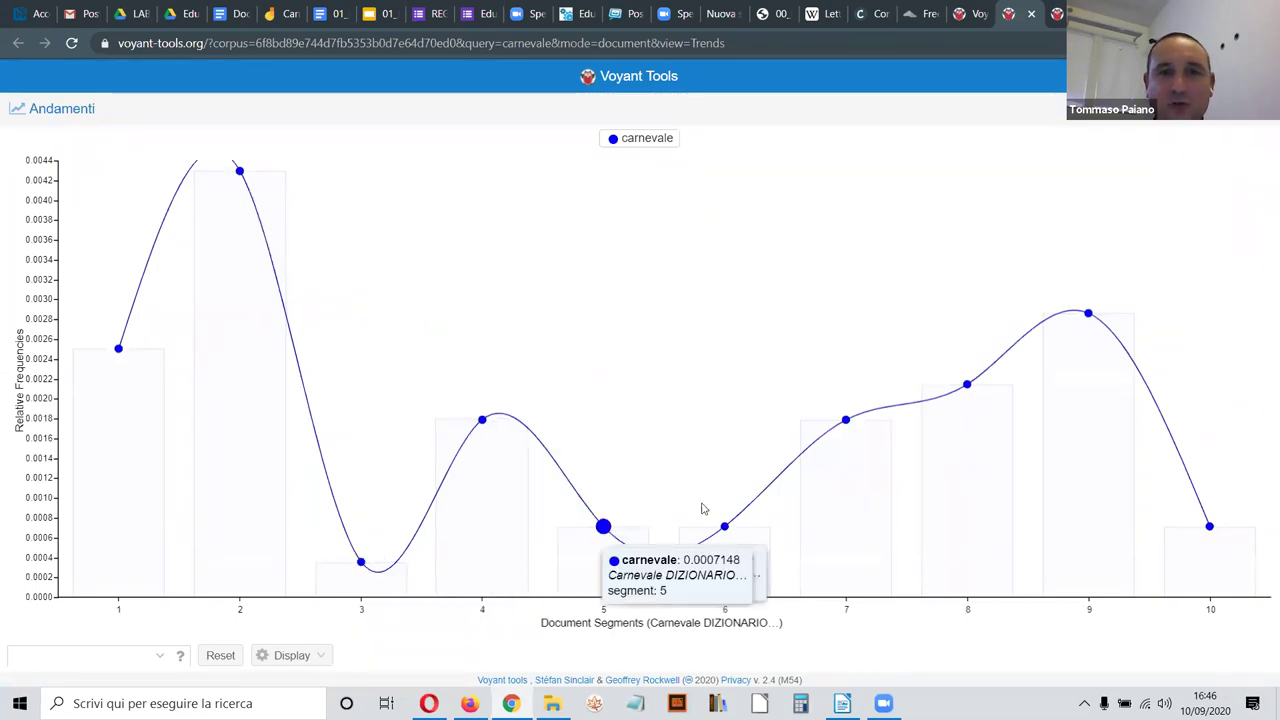
mouse_move(1209, 527)
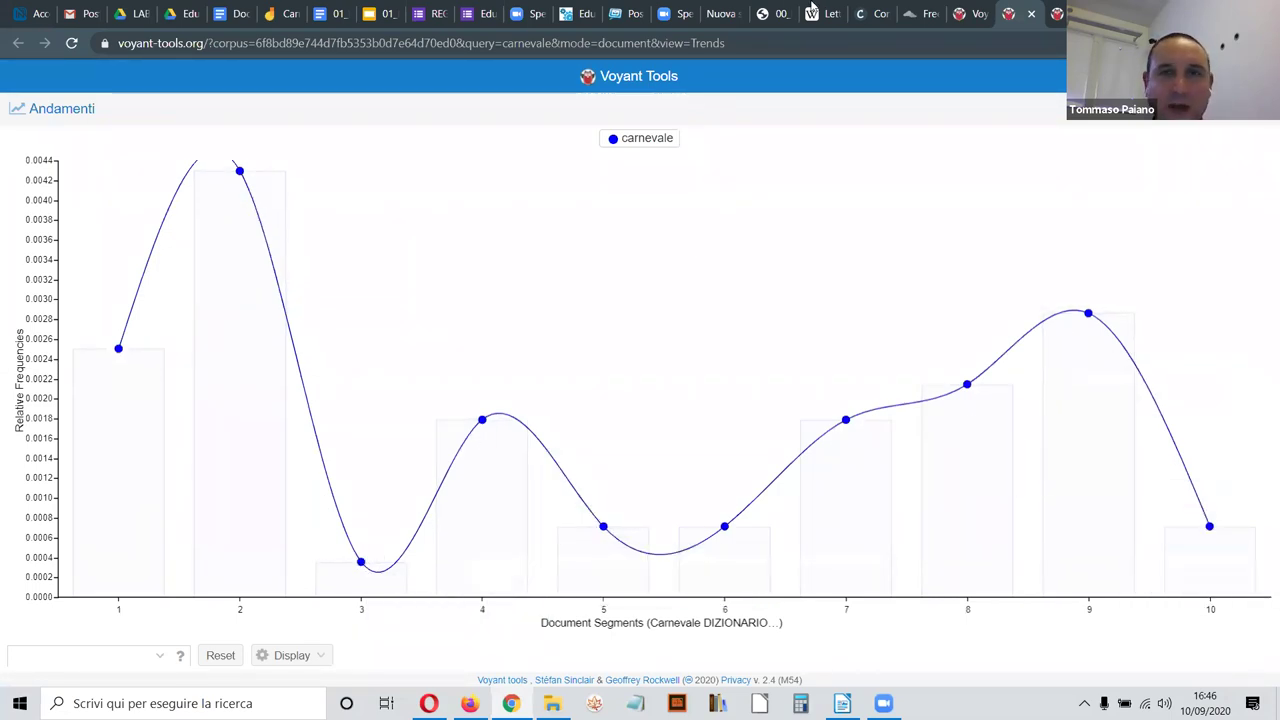
Step: Close the exported trends and contexts views and return to the empty text entry page of Voyant Tools
left_click(1030, 14)
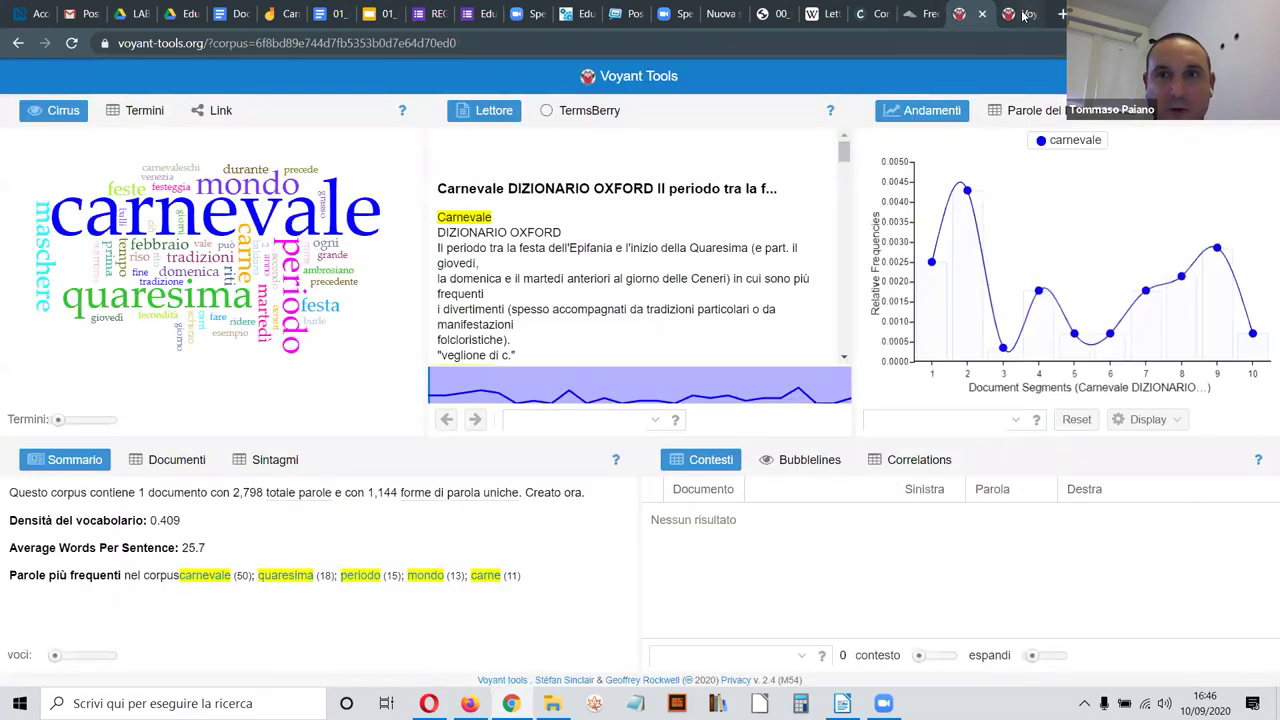
left_click(995, 14)
left_click(1012, 14)
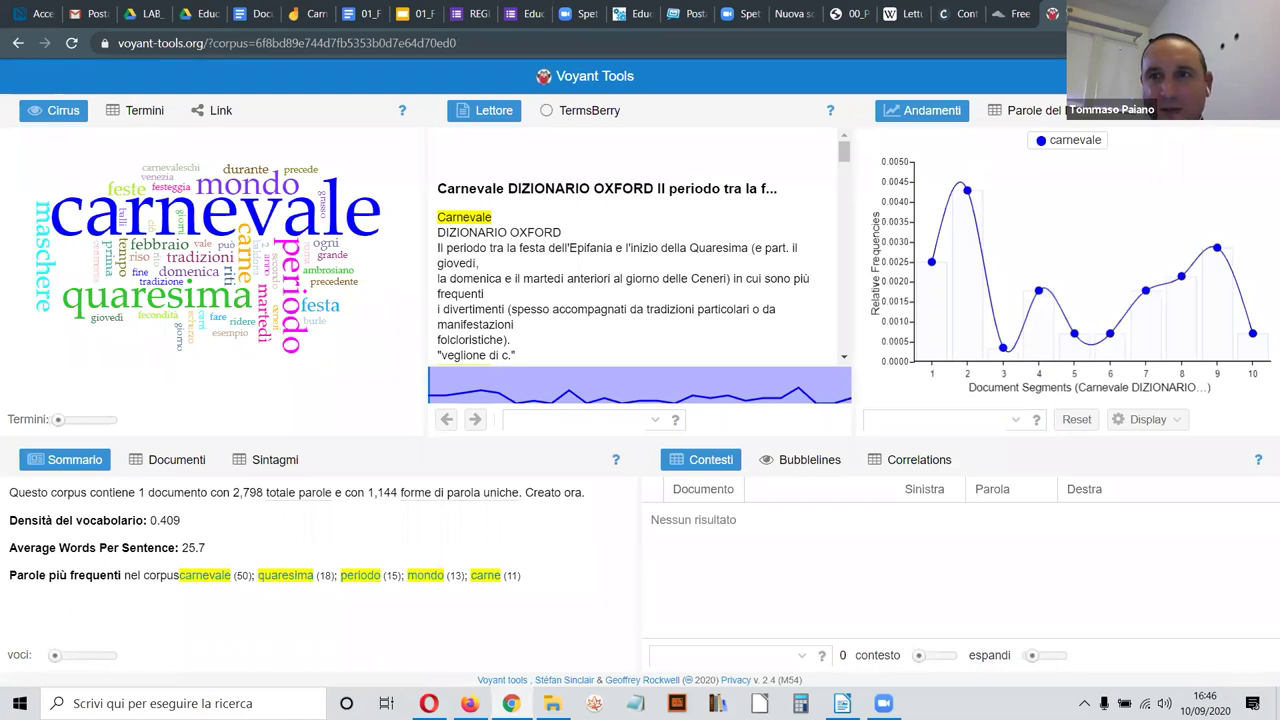
left_click(603, 413)
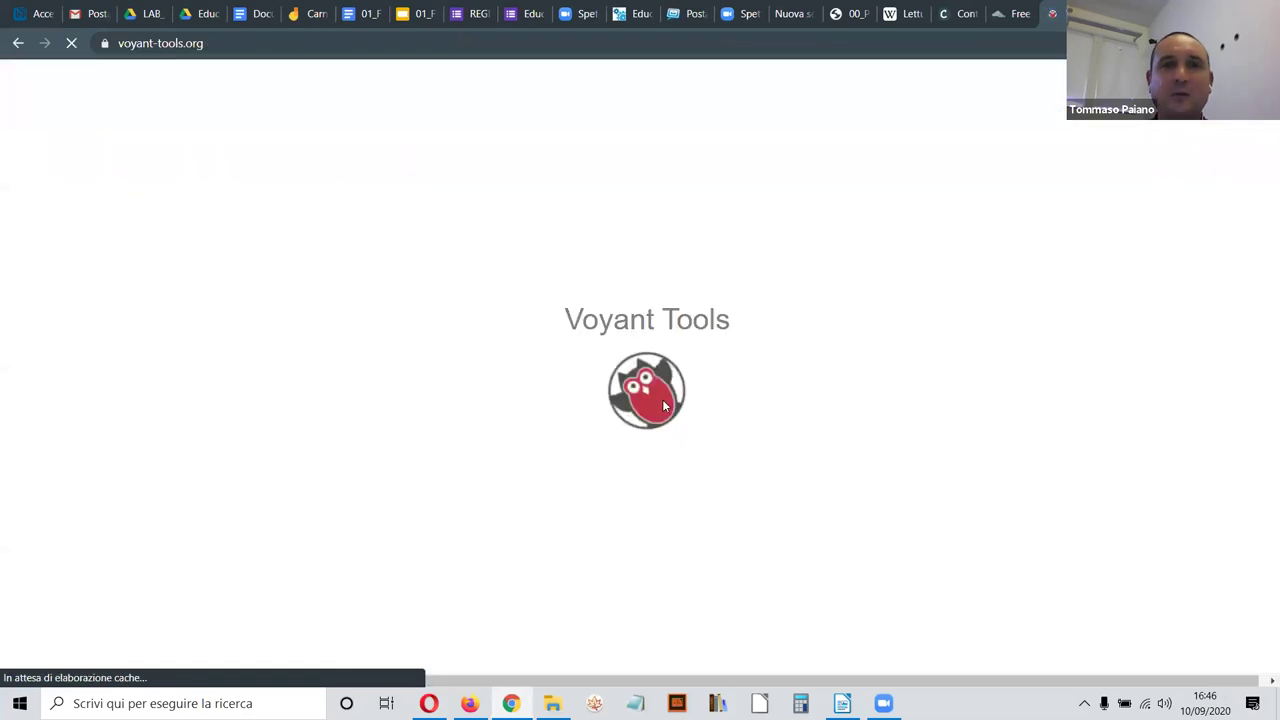
left_click(540, 410)
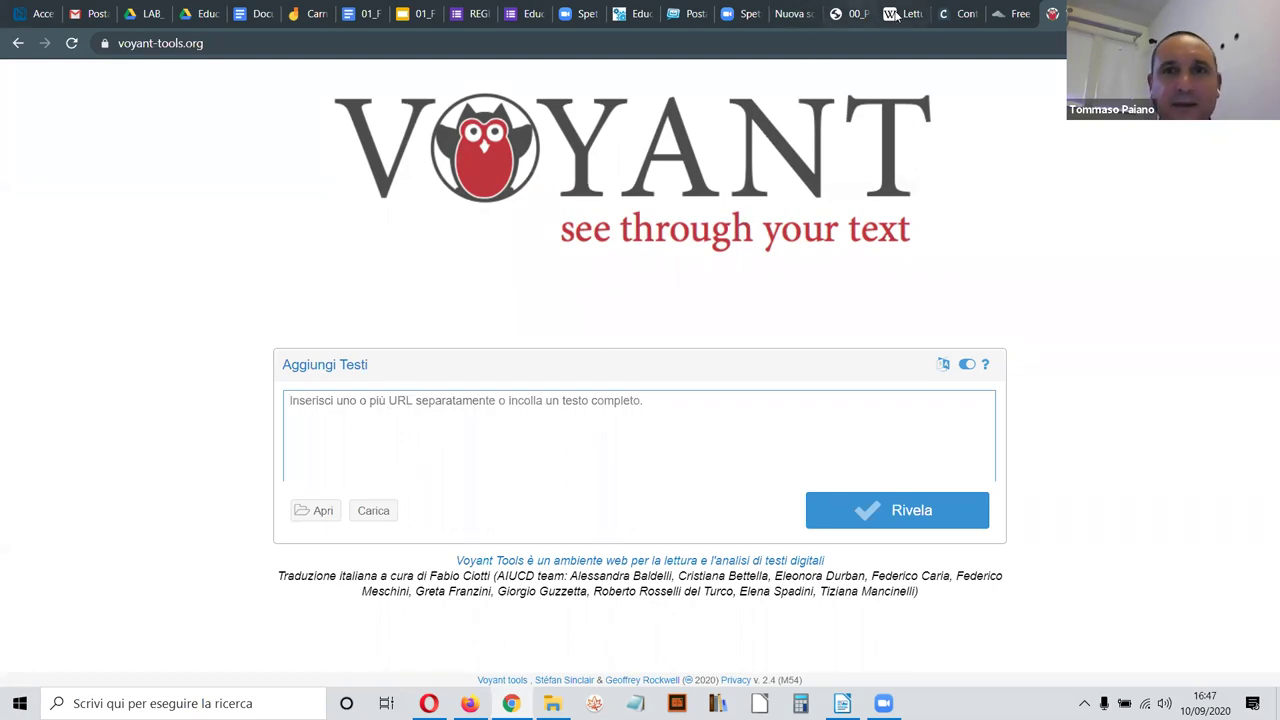
Step: Leave the word cloud site for google.it, search for "carnevale" and open the Italian Wikipedia article Carnevale
left_click(1007, 14)
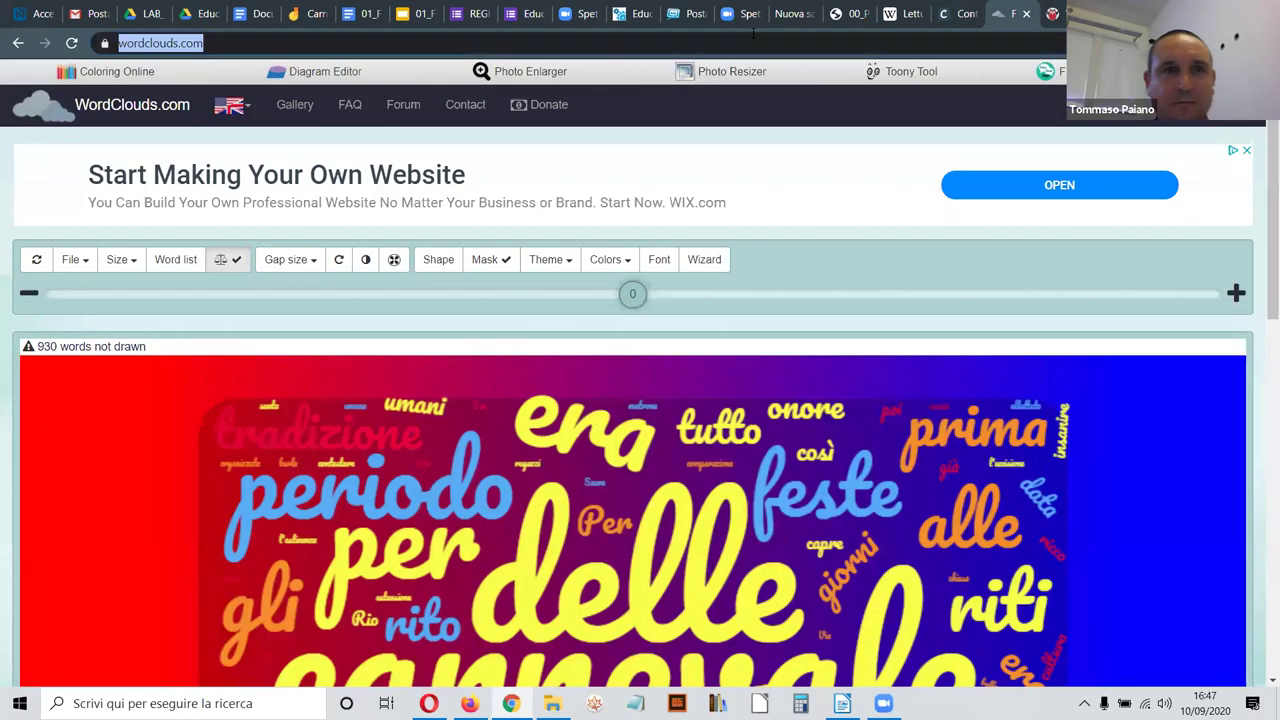
type("google.it")
key("Return")
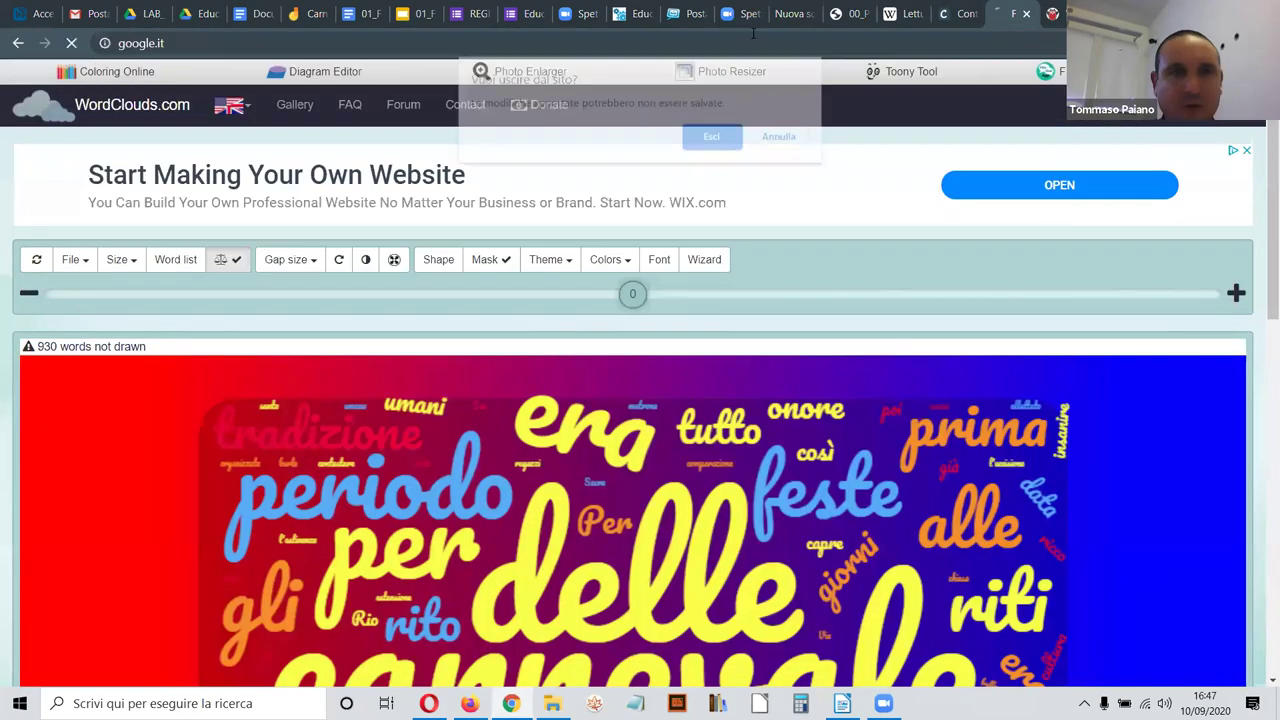
left_click(696, 139)
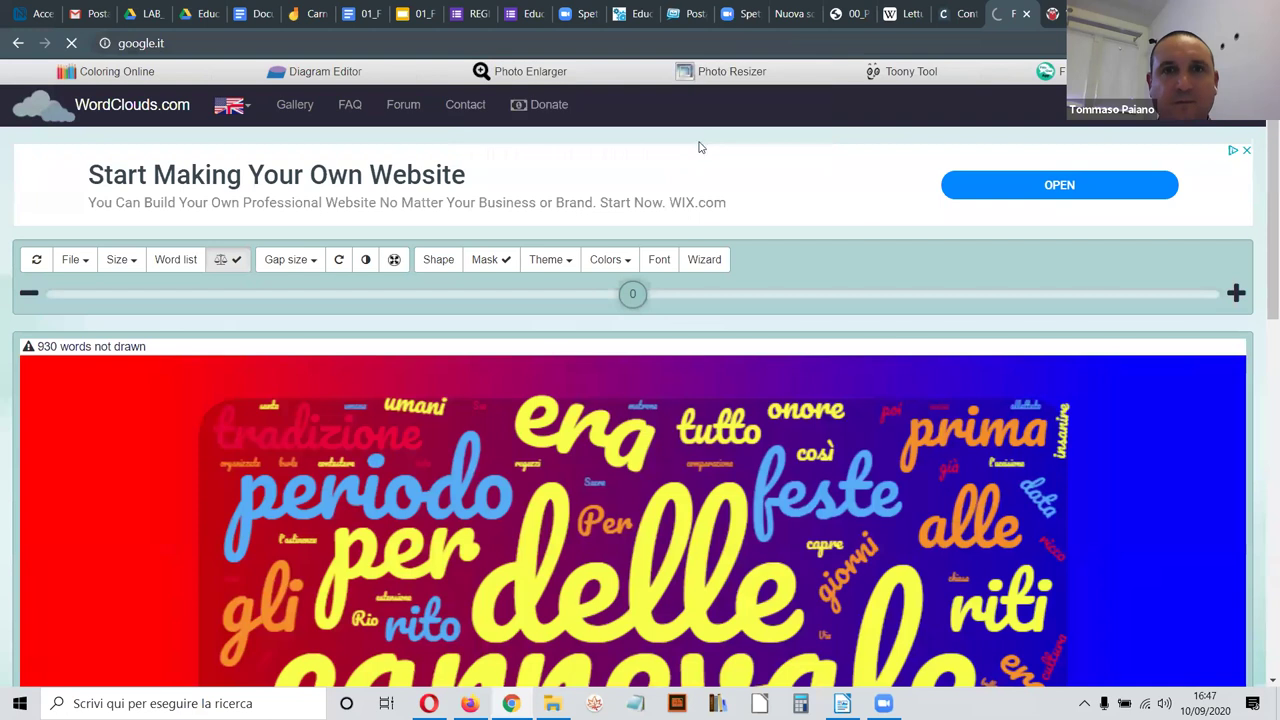
type("carne")
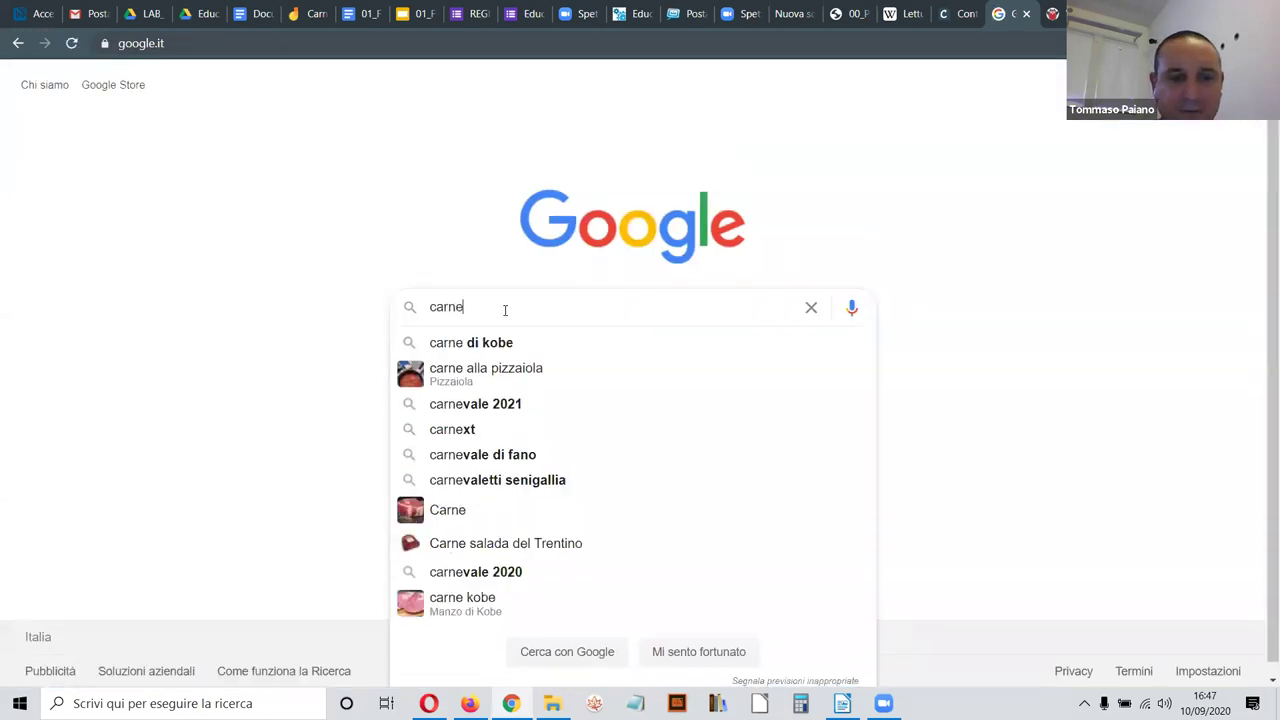
type("vale")
key("Return")
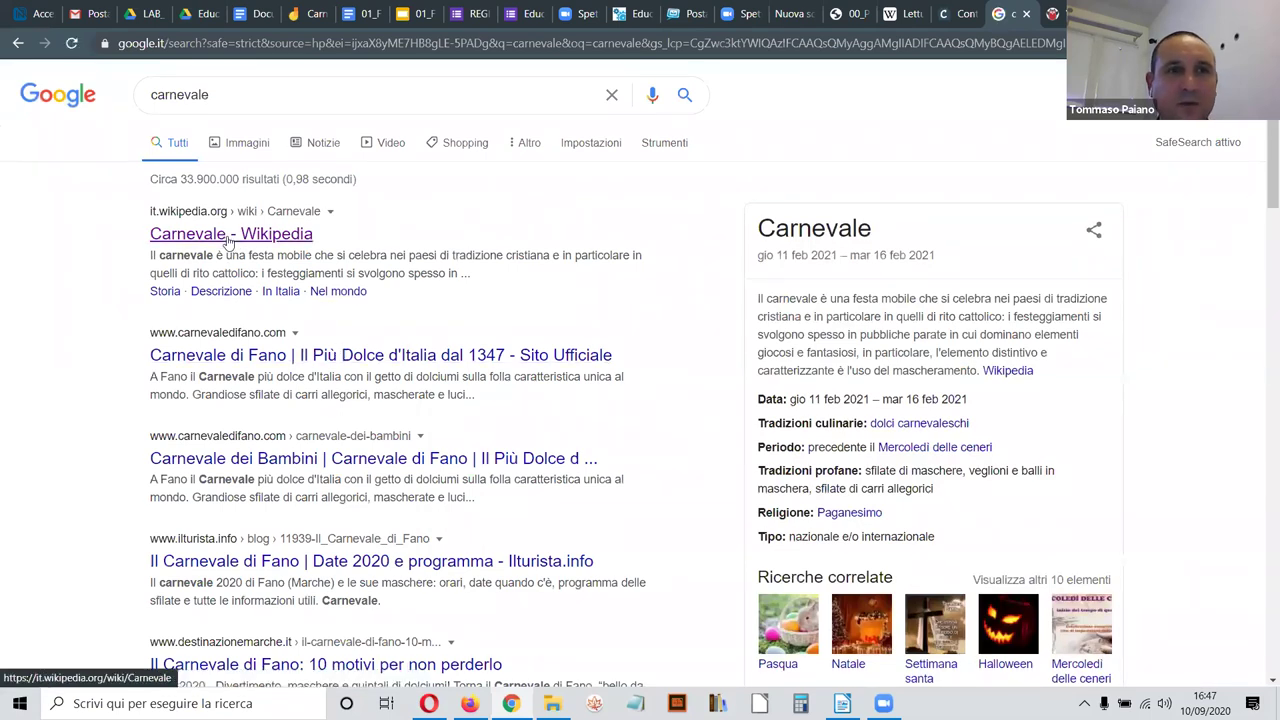
left_click(229, 236)
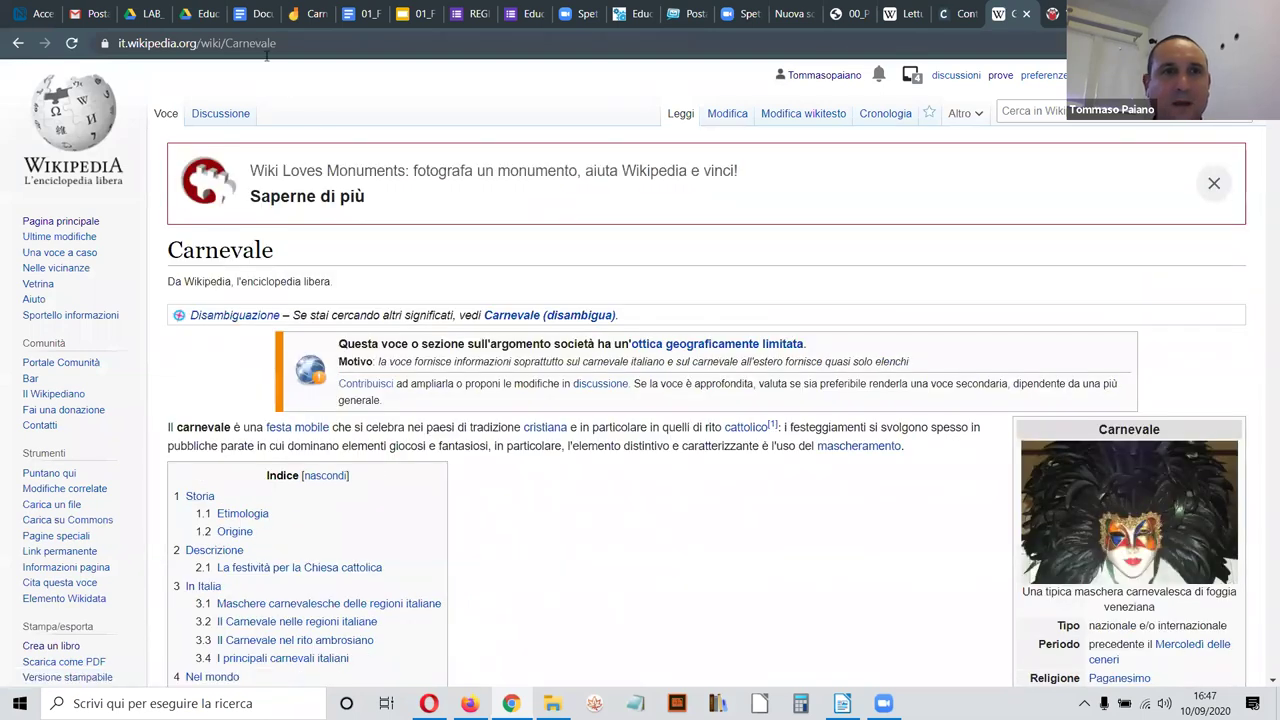
Step: Copy the Wikipedia article's URL and paste it into the text entry box of Voyant Tools
left_click(251, 45)
key("ctrl+c")
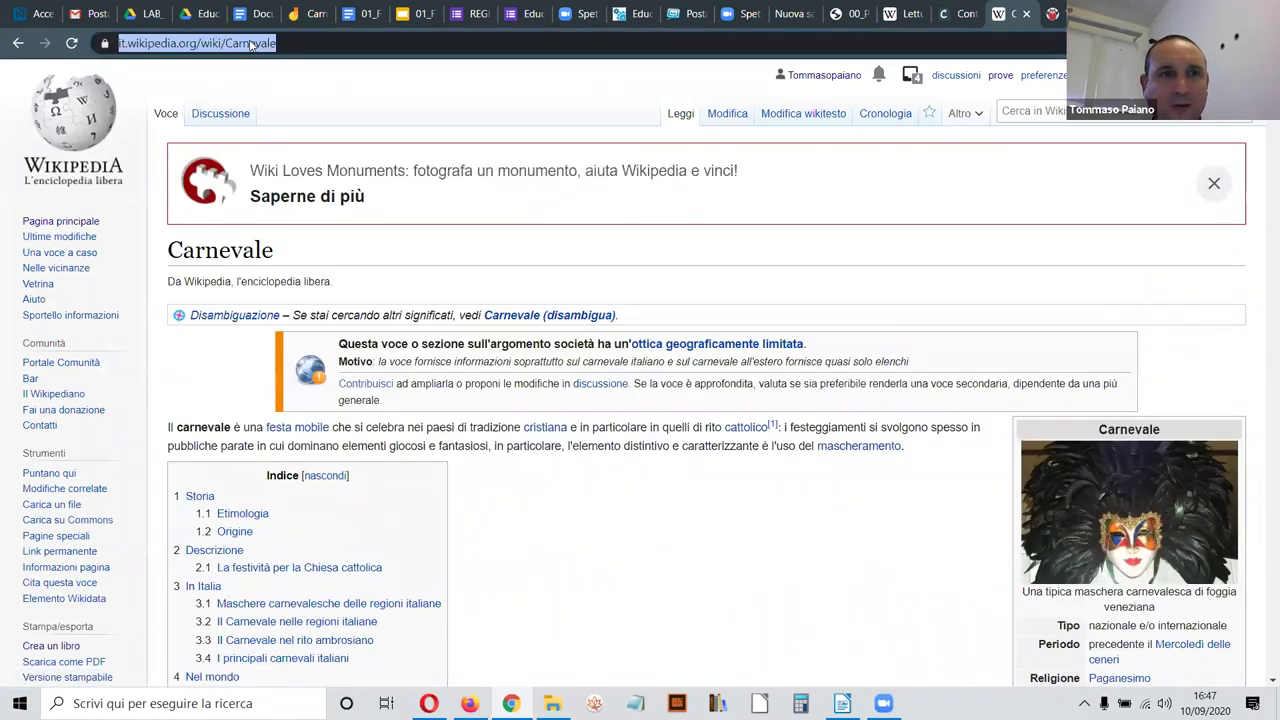
right_click(251, 45)
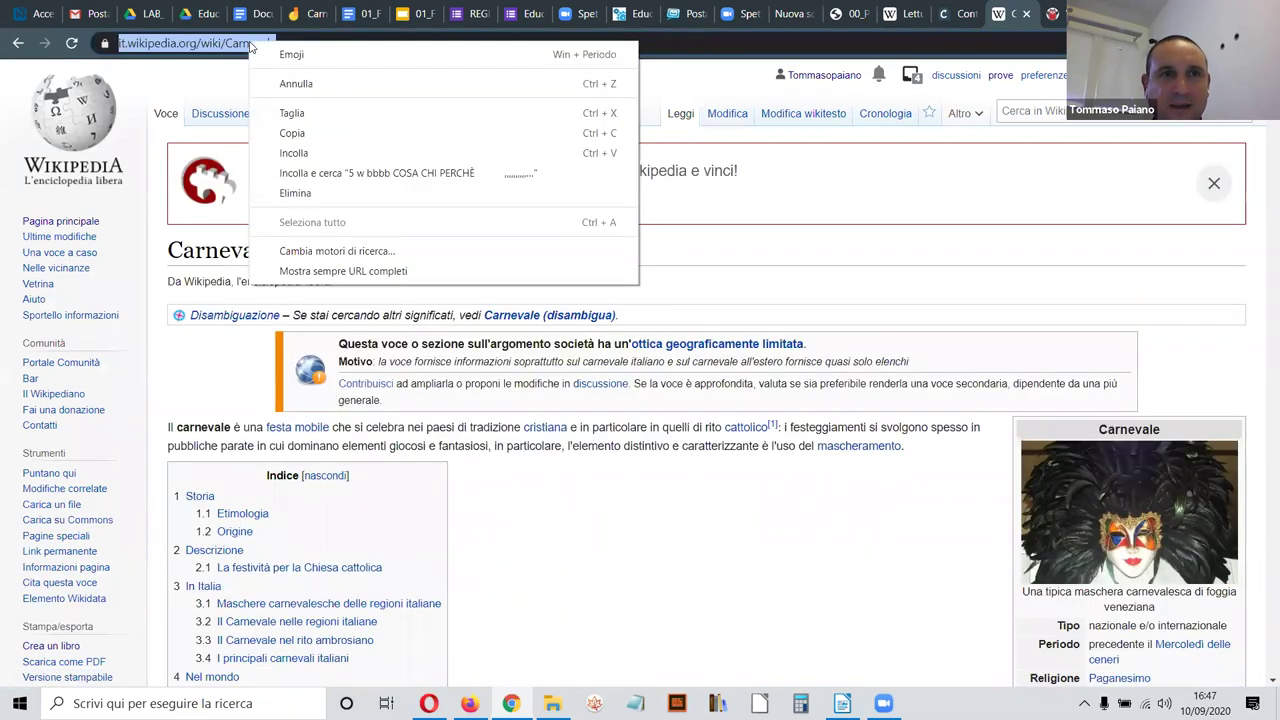
left_click(349, 130)
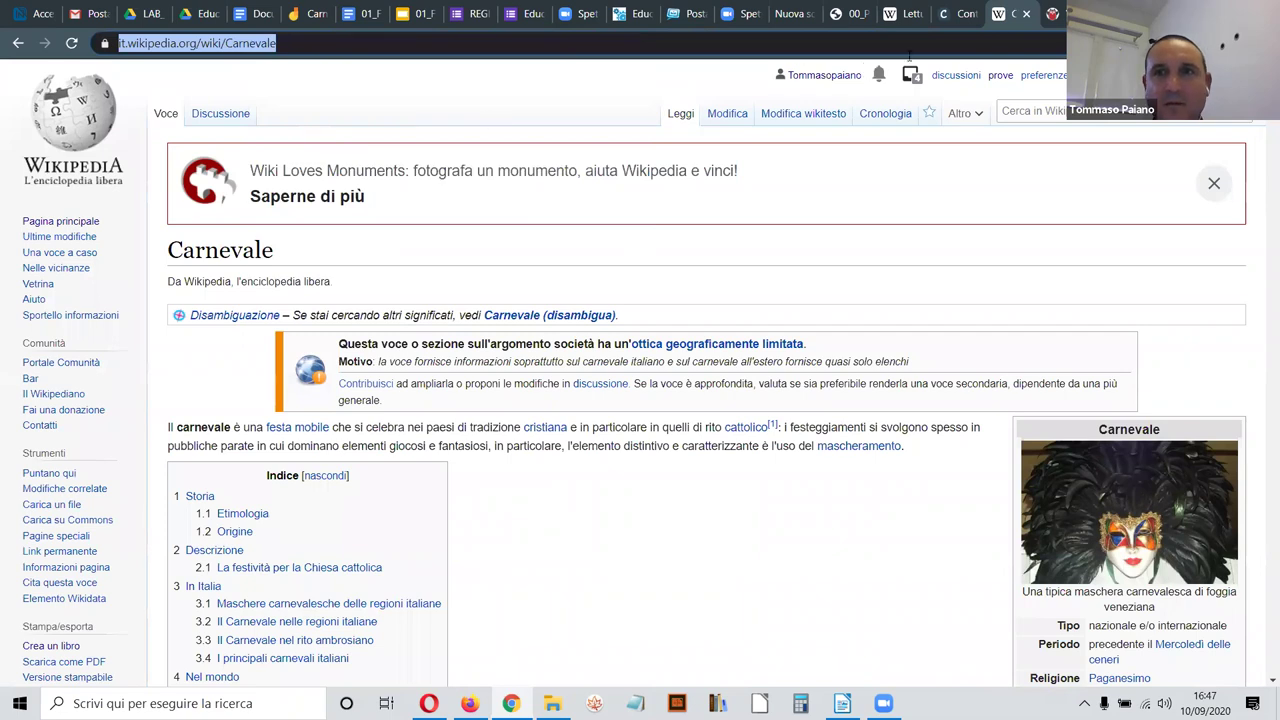
left_click(1052, 14)
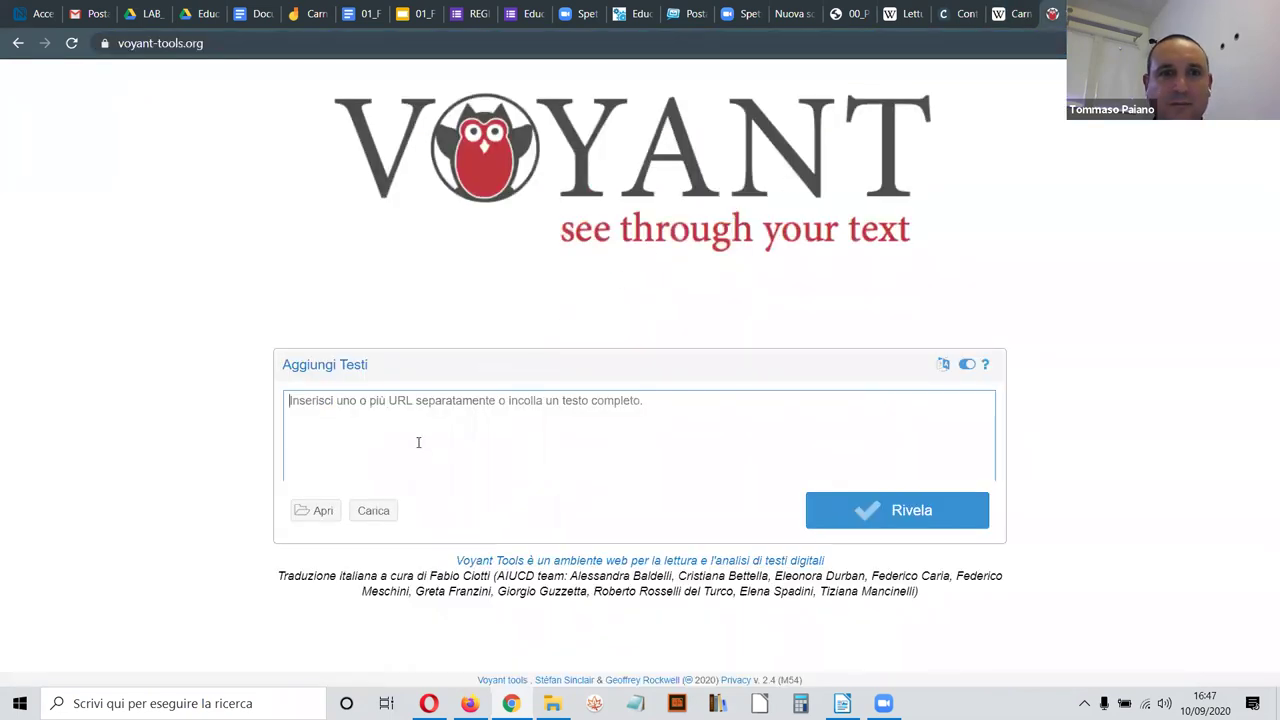
right_click(380, 407)
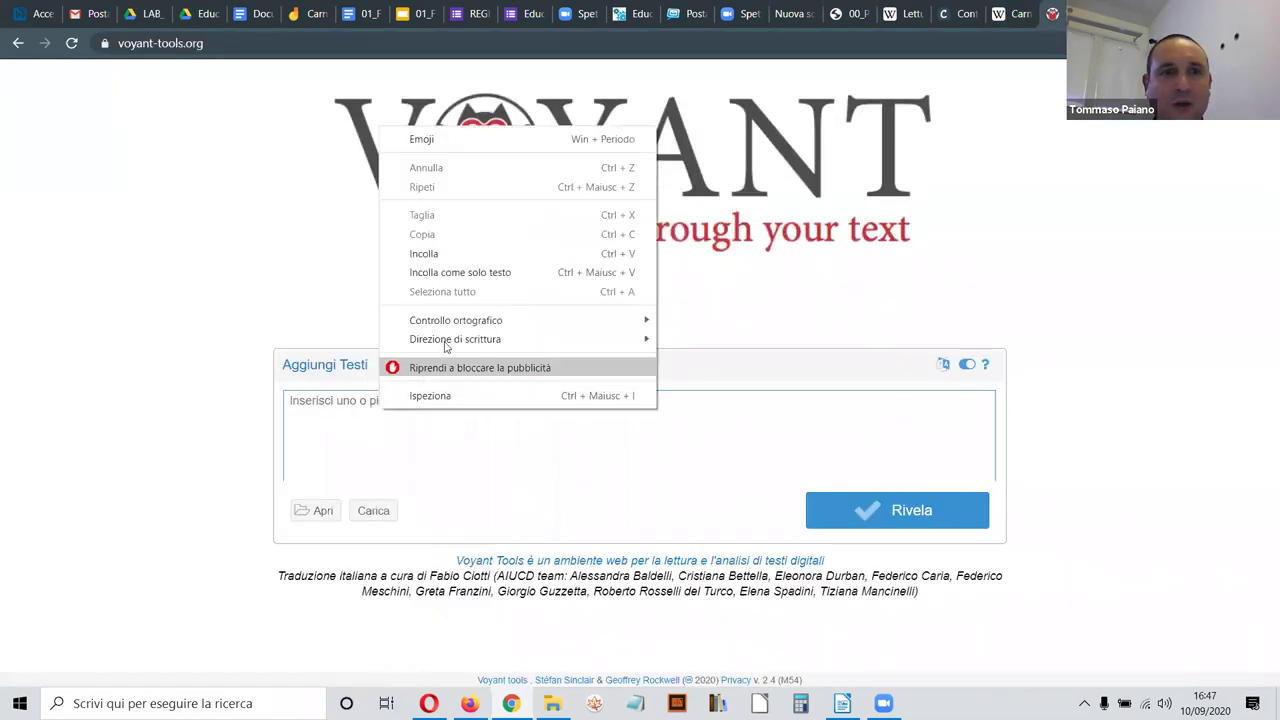
left_click(463, 254)
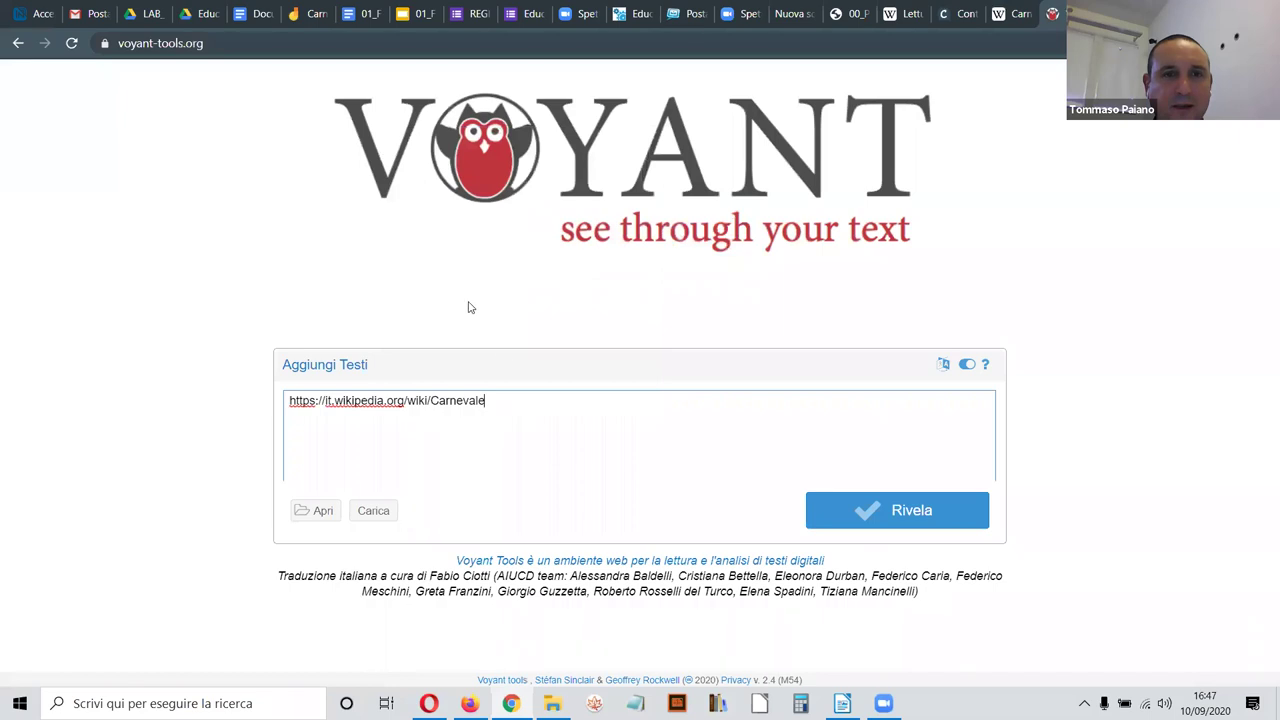
Step: Return to the Google results, search for "carnevale encilopedia" and open Treccani's Carnevale entry from the "Enciclopedia dei ragazzi"
left_click(1008, 10)
left_click(20, 45)
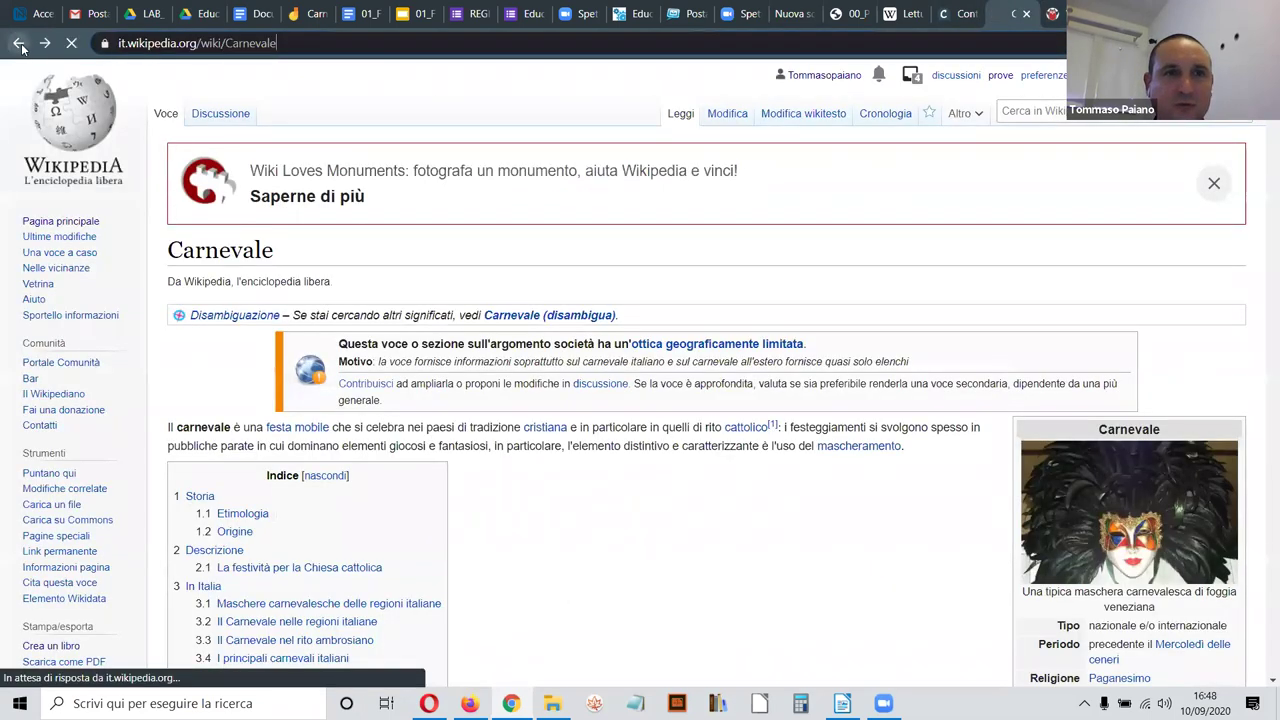
scroll(362, 273, "down", 1)
scroll(362, 273, "up", 1)
left_click(284, 96)
type("evale e")
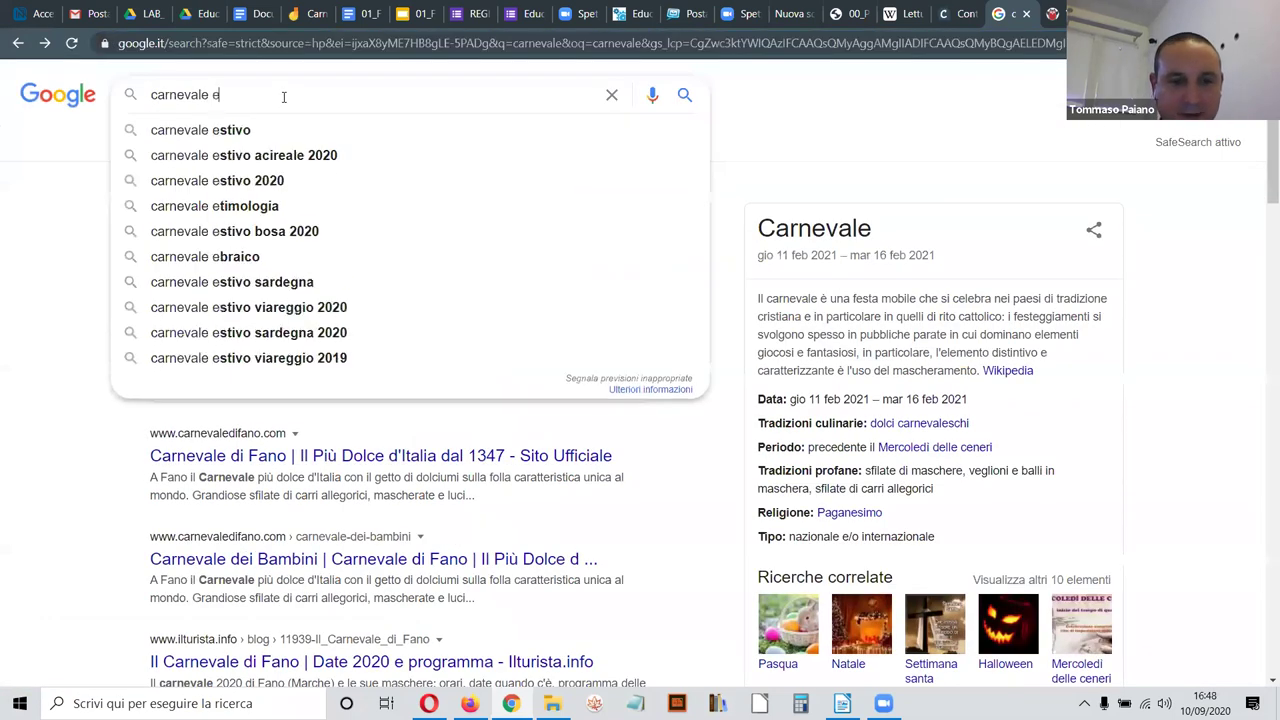
type("ncilopedia")
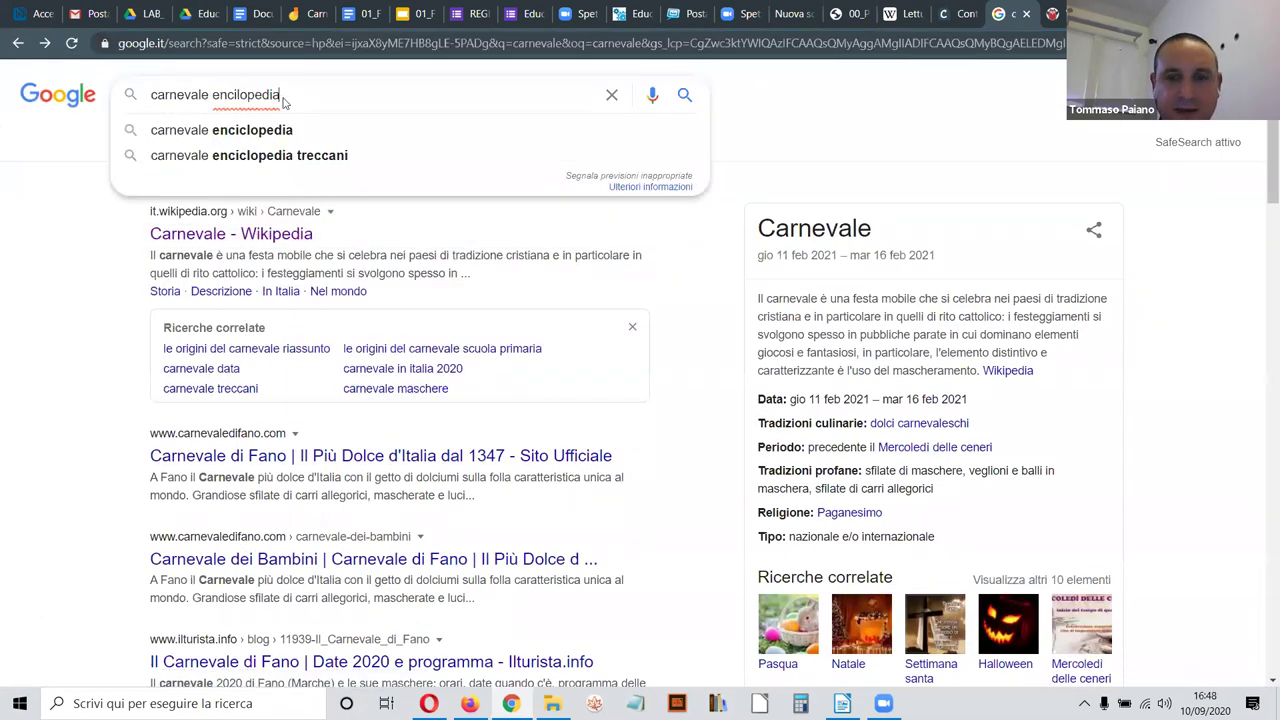
key("Return")
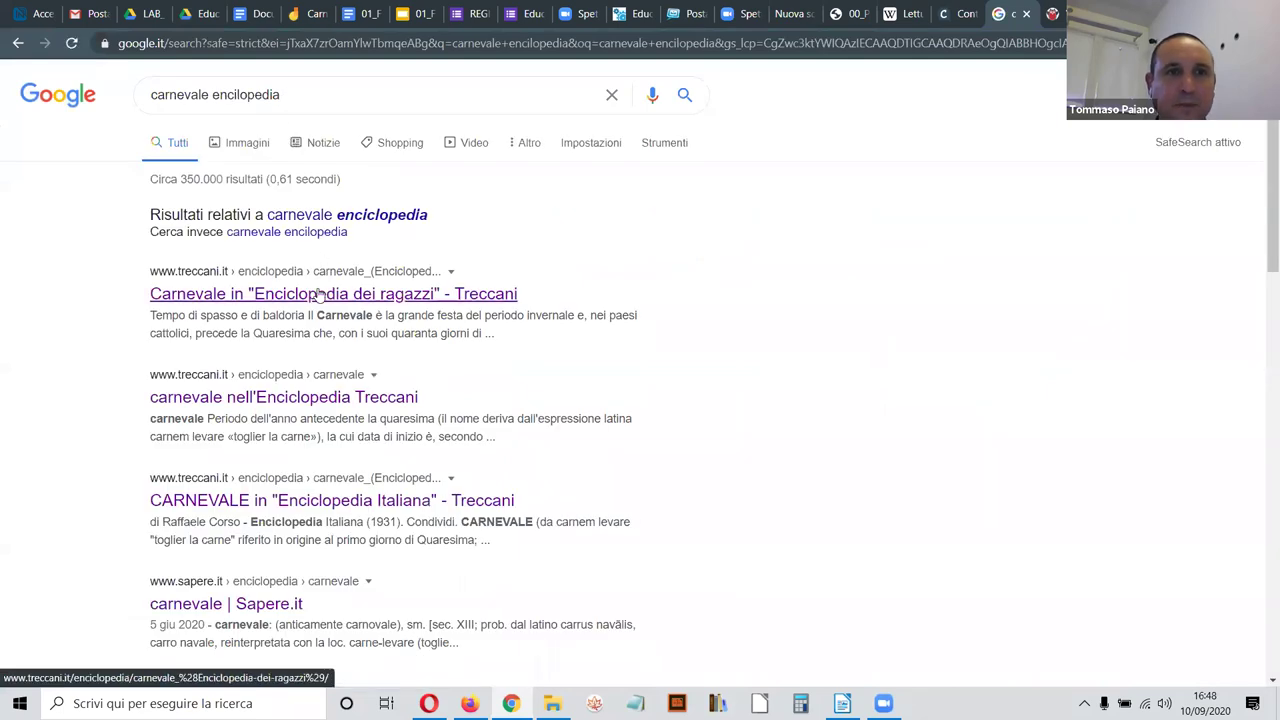
left_click(318, 293)
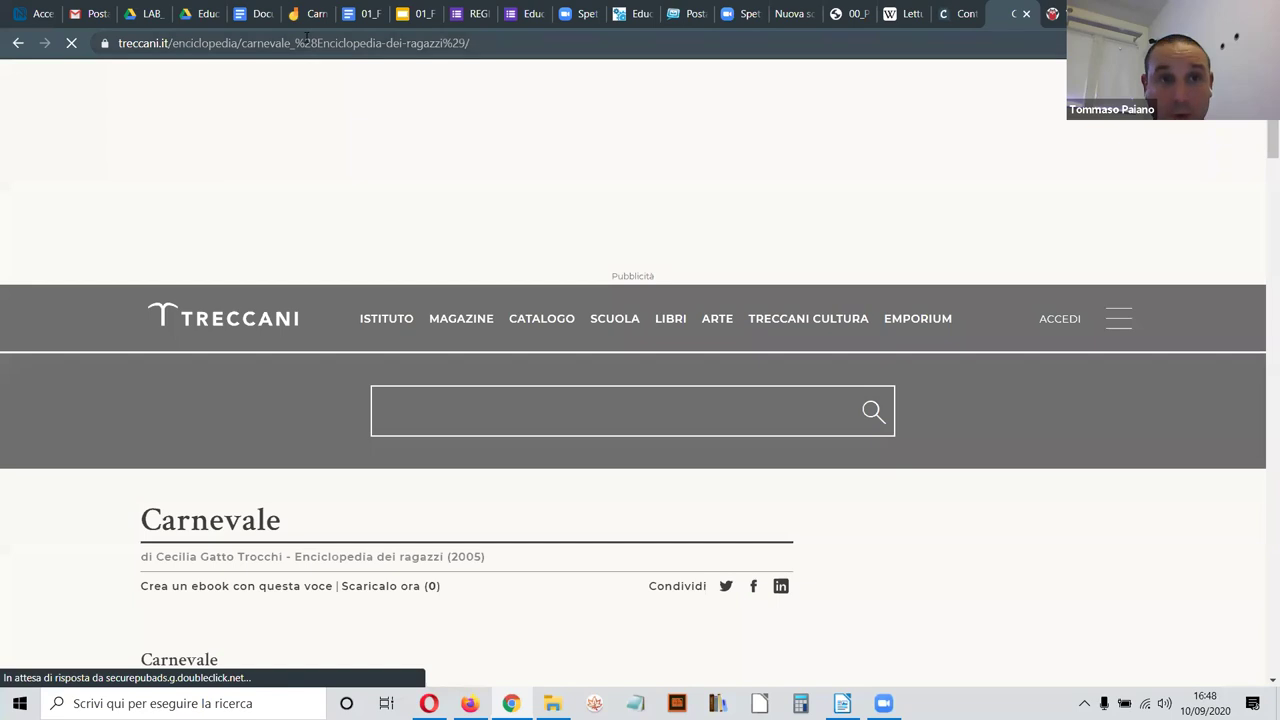
Step: Copy the Treccani entry's URL and add it on a second line below the Wikipedia URL in Voyant Tools
left_click(308, 42)
right_click(308, 42)
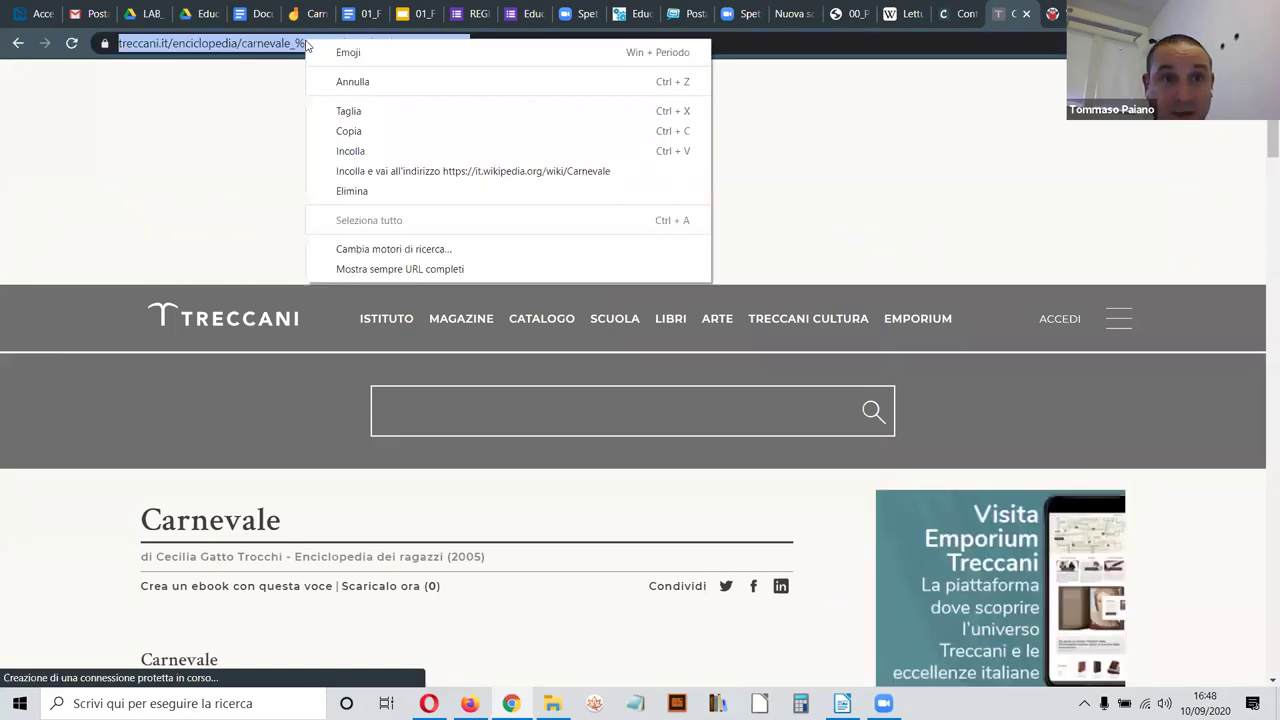
left_click(365, 129)
left_click(1050, 14)
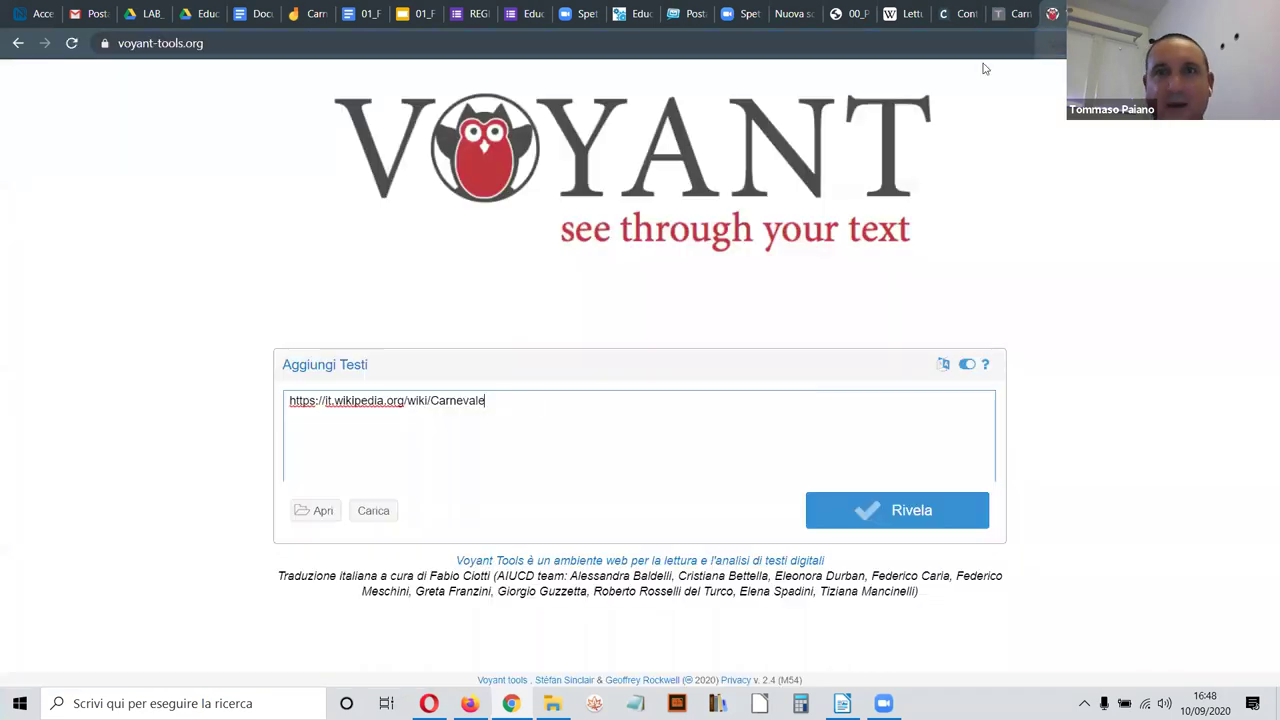
key("Return")
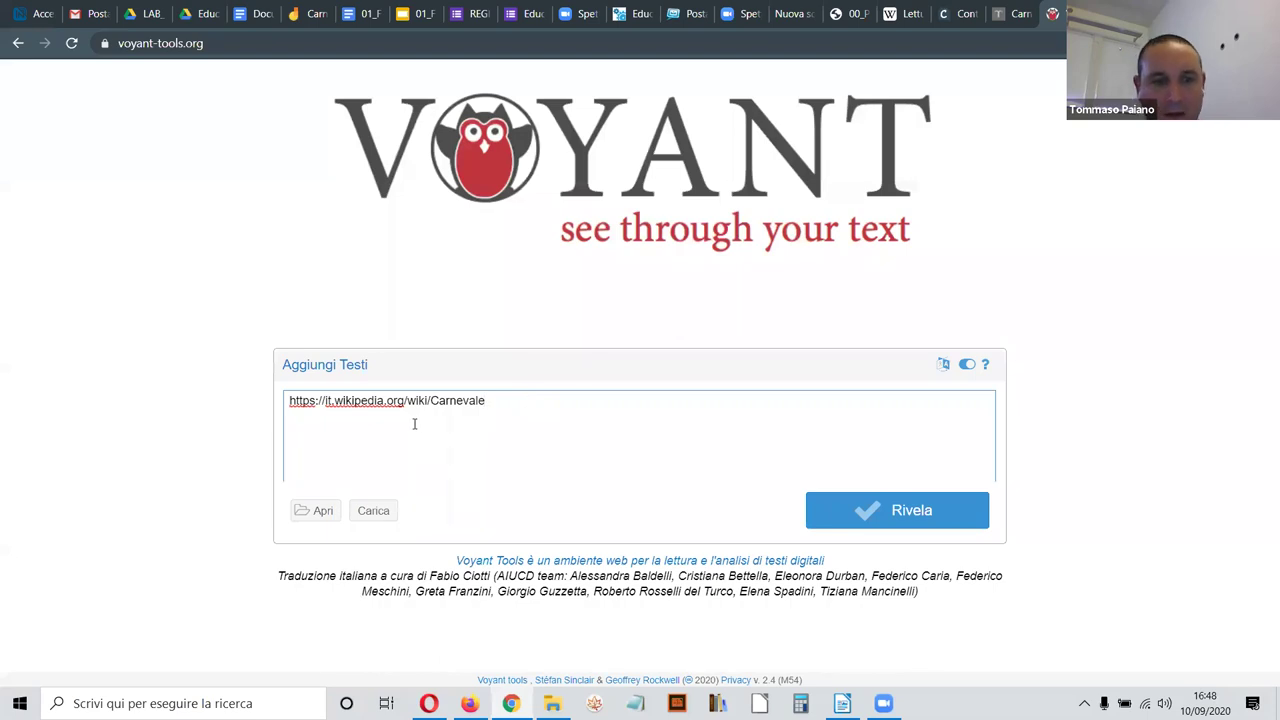
key("ctrl+v")
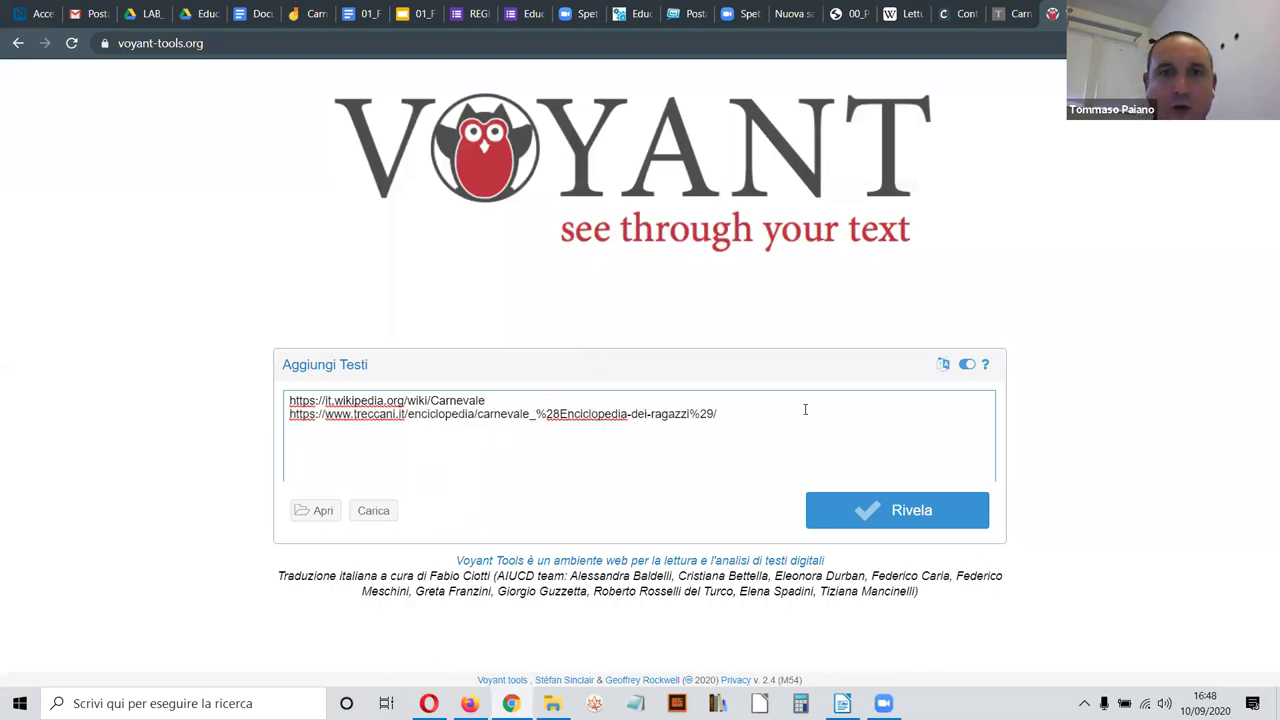
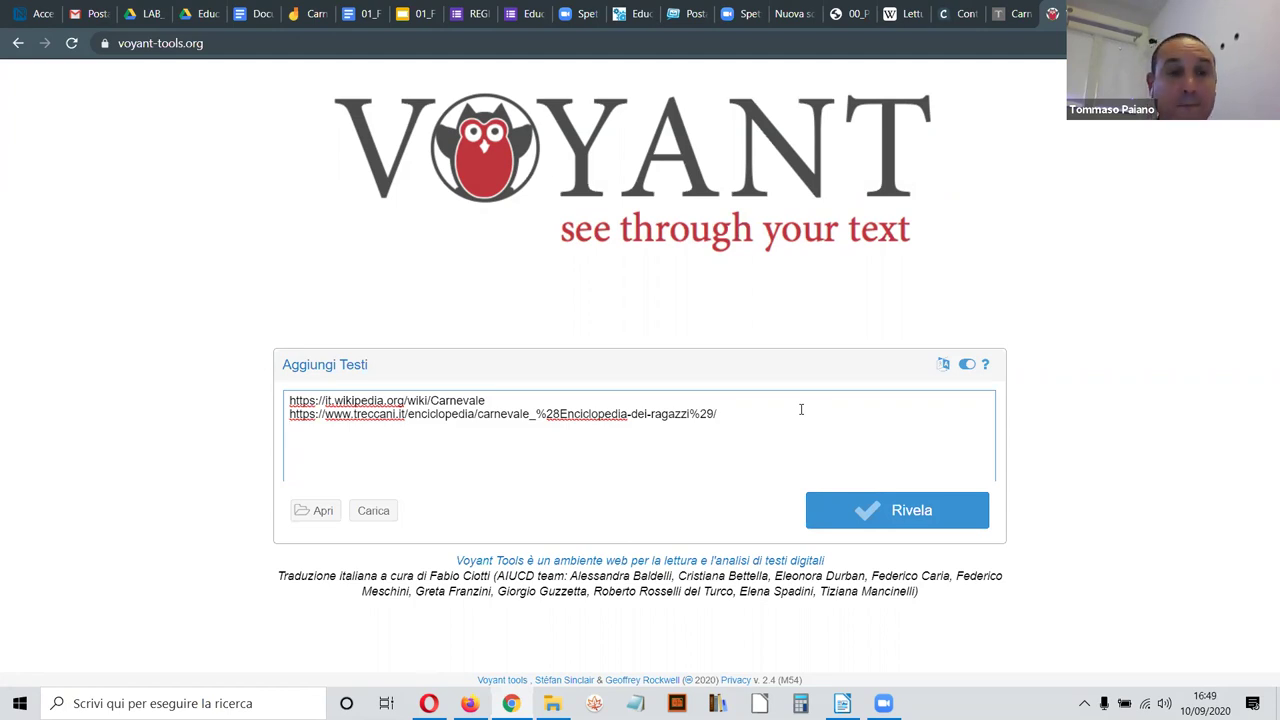
Step: Analyse the two URLs as one corpus and compare the frequencies of carnevale, modifica and maschere across both documents in the trends graph
left_click(893, 517)
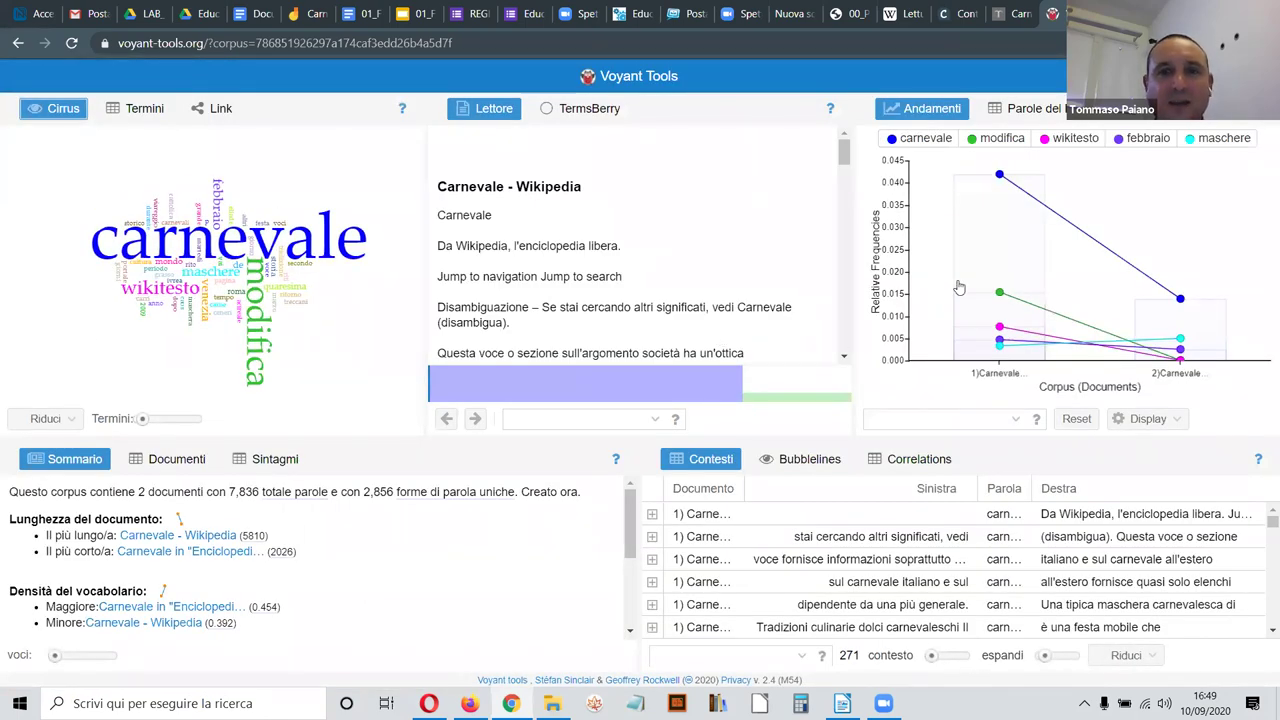
mouse_move(1078, 281)
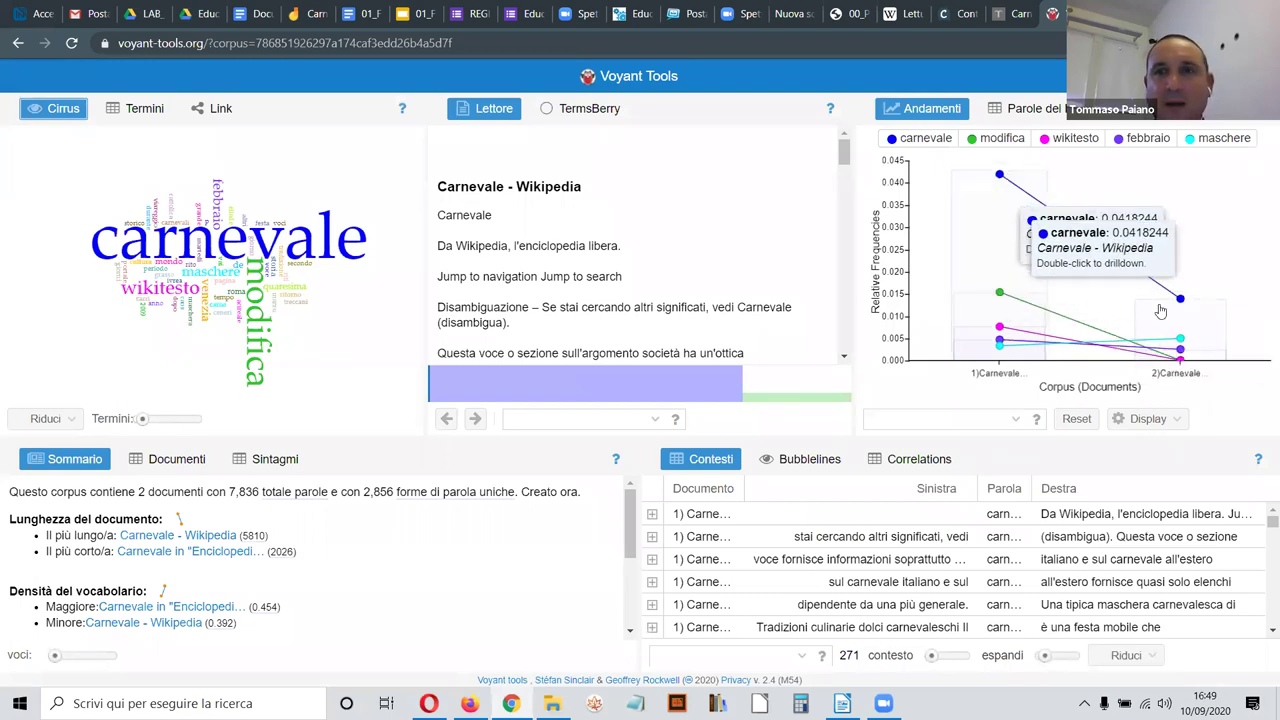
mouse_move(1165, 303)
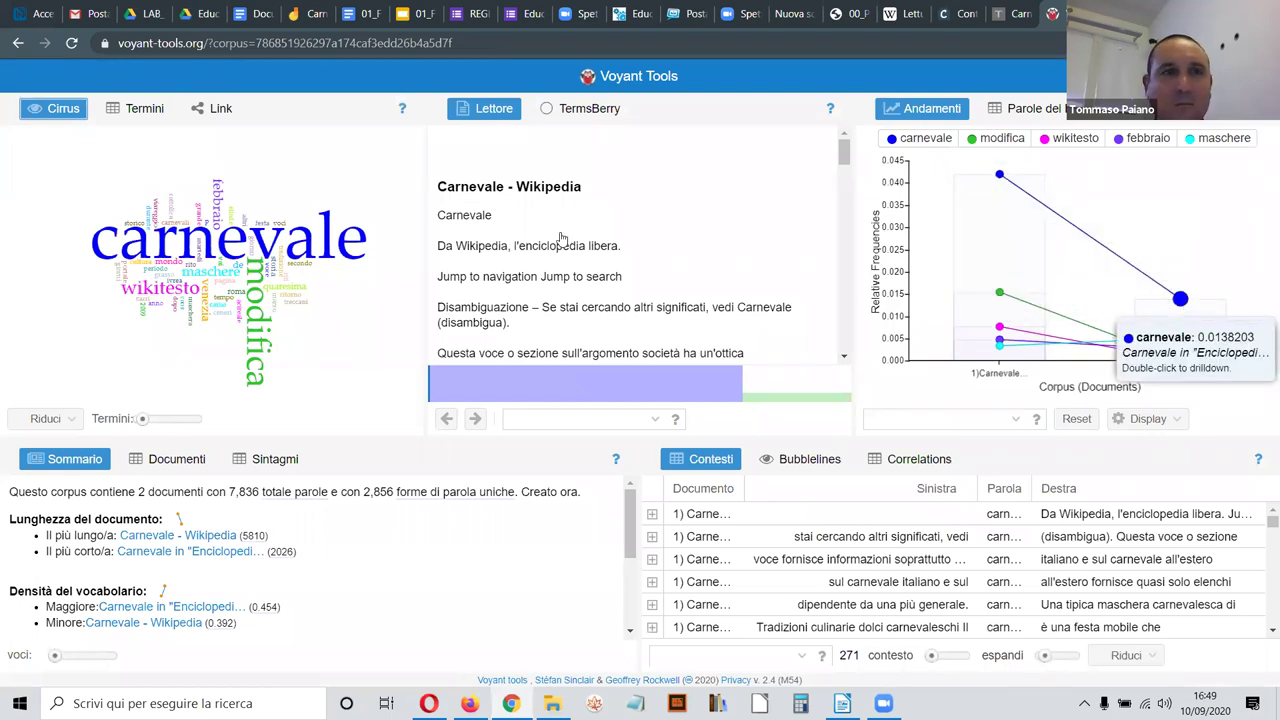
mouse_move(1063, 311)
mouse_move(1048, 336)
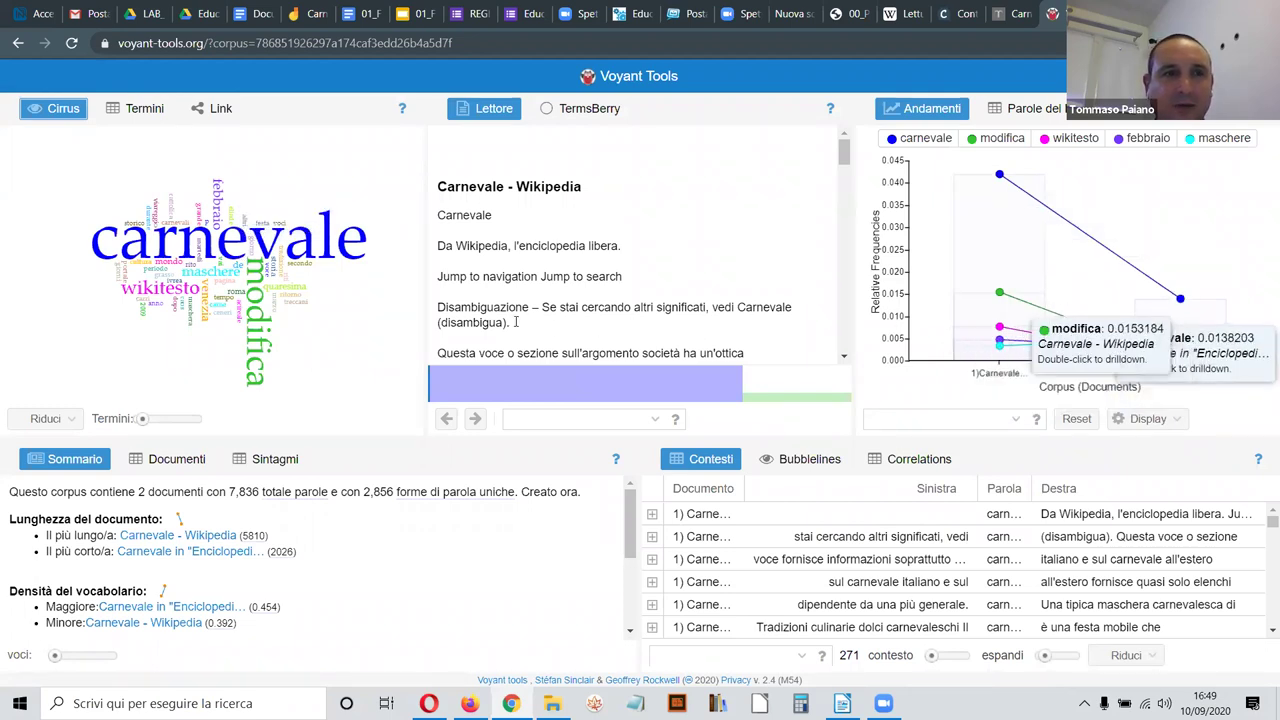
mouse_move(159, 299)
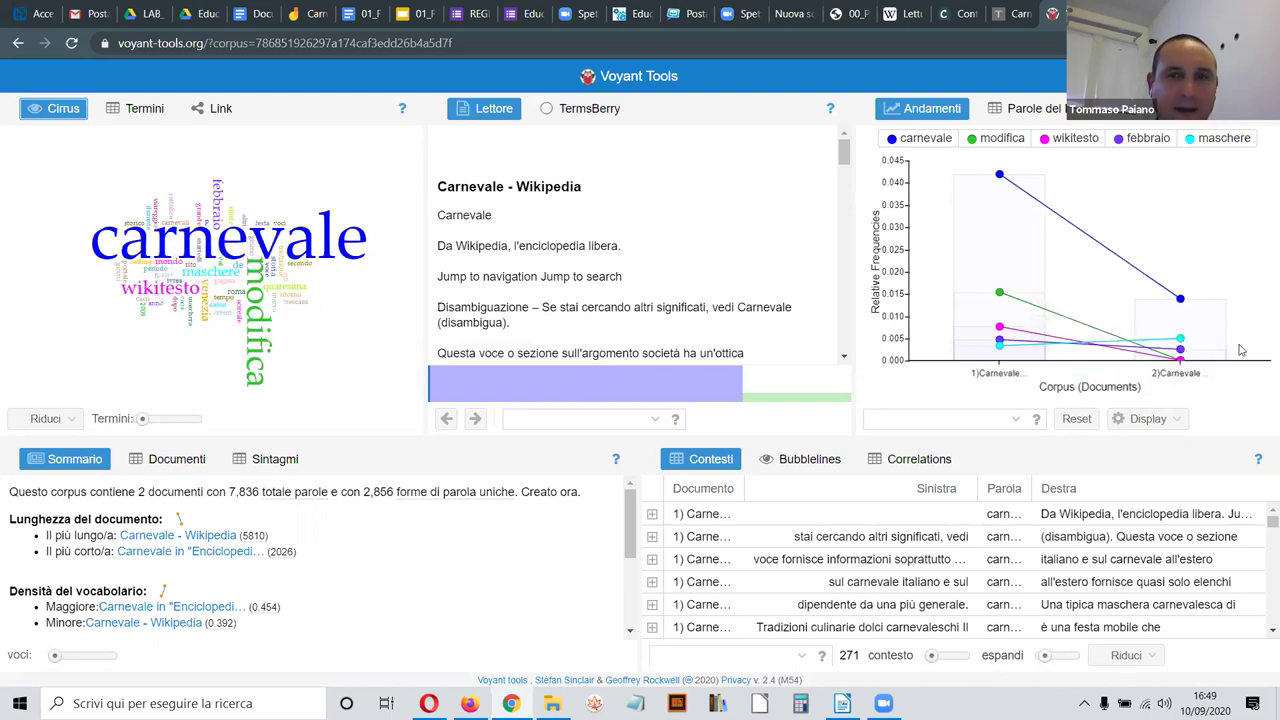
mouse_move(1182, 362)
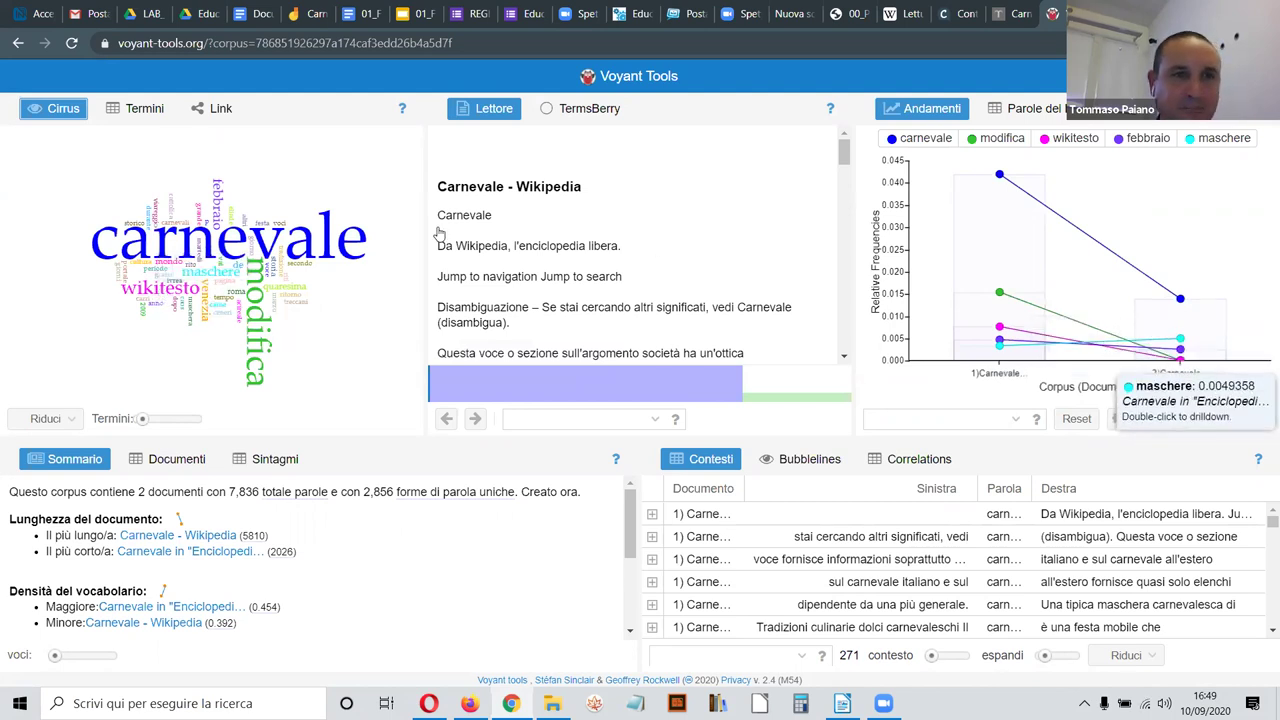
Step: Increase the number of terms in the Cirrus word cloud and plot the word mondo for both documents
left_click_drag(143, 419, 158, 419)
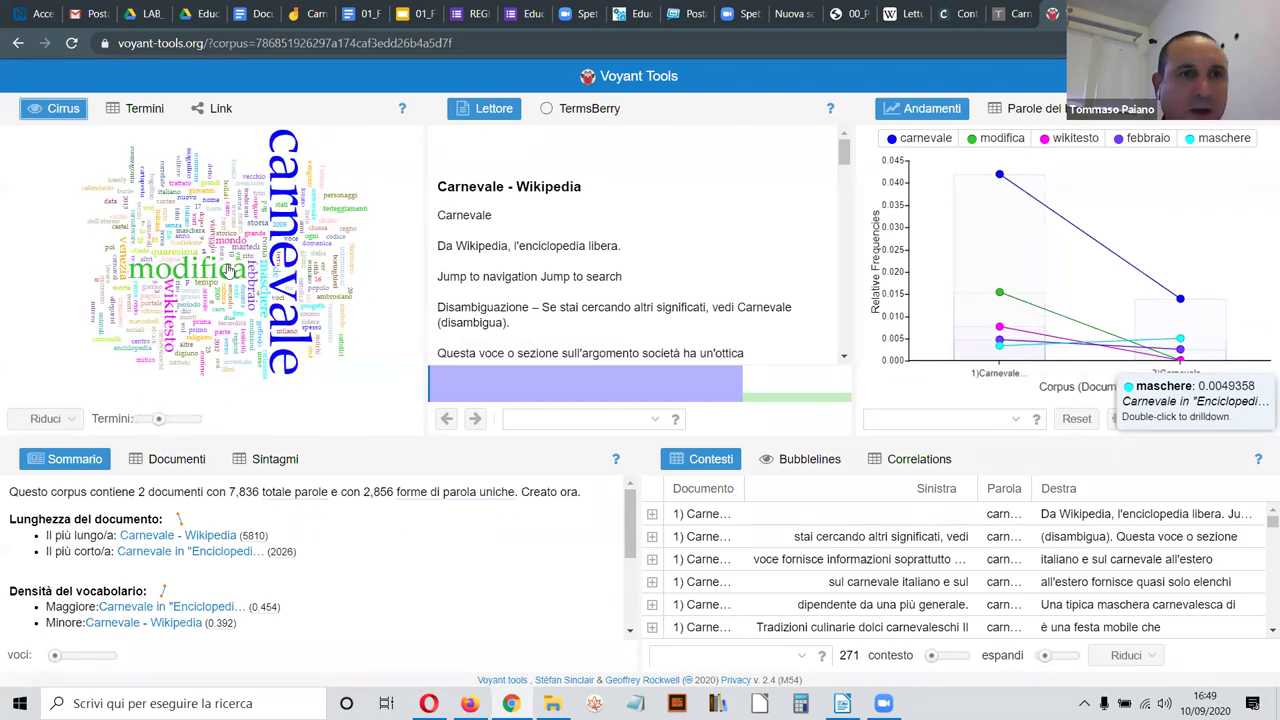
left_click(228, 246)
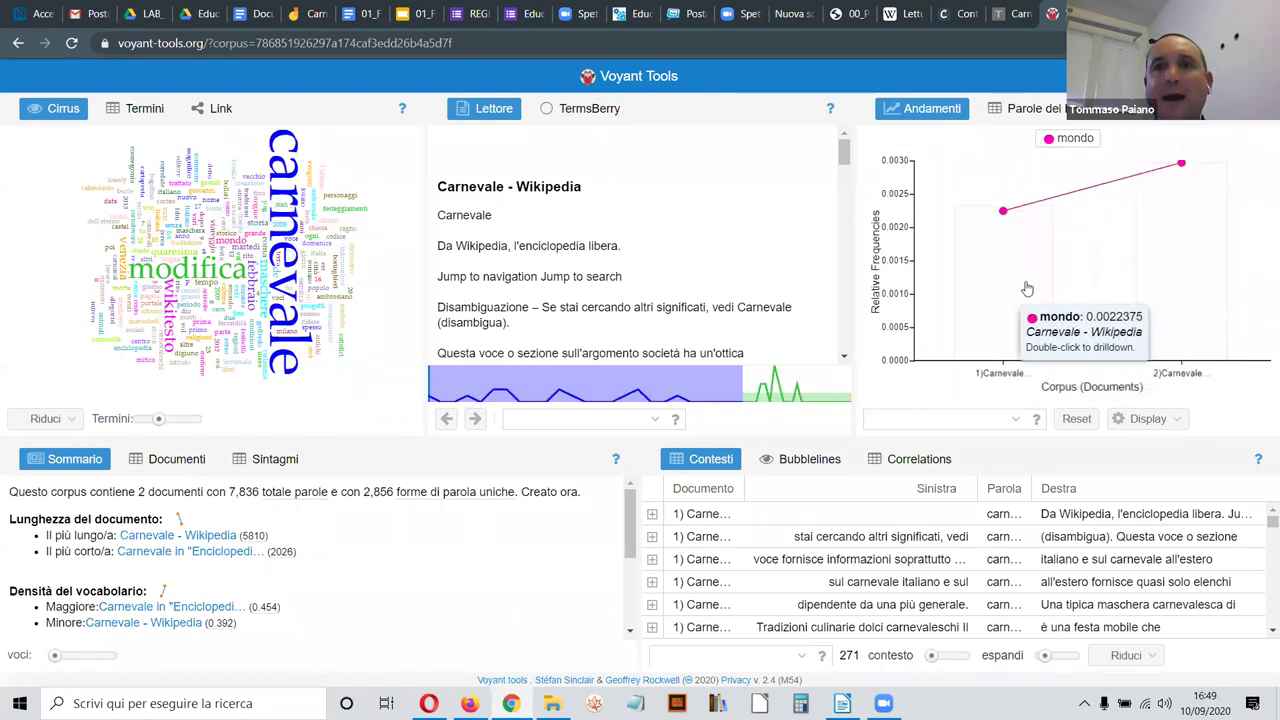
mouse_move(1129, 247)
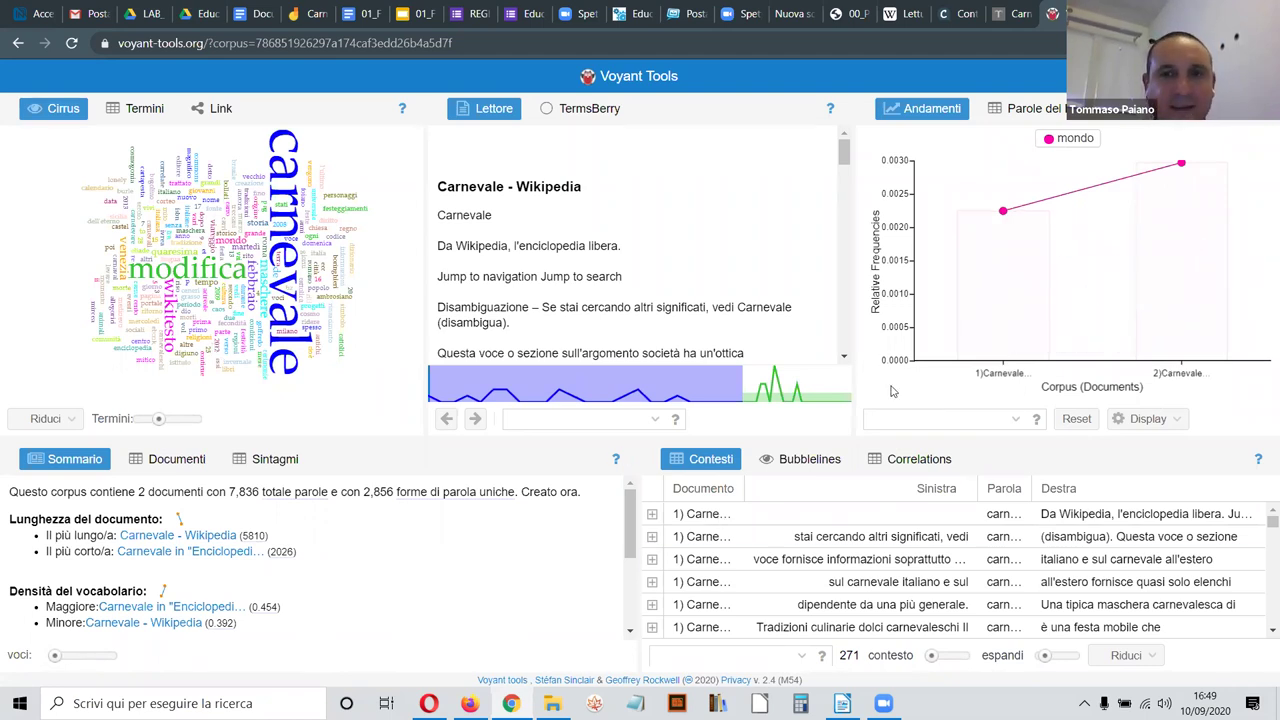
Step: Widen the keyword column in the contexts table to fit the full words and browse the carnevale occurrences
double_click(1030, 488)
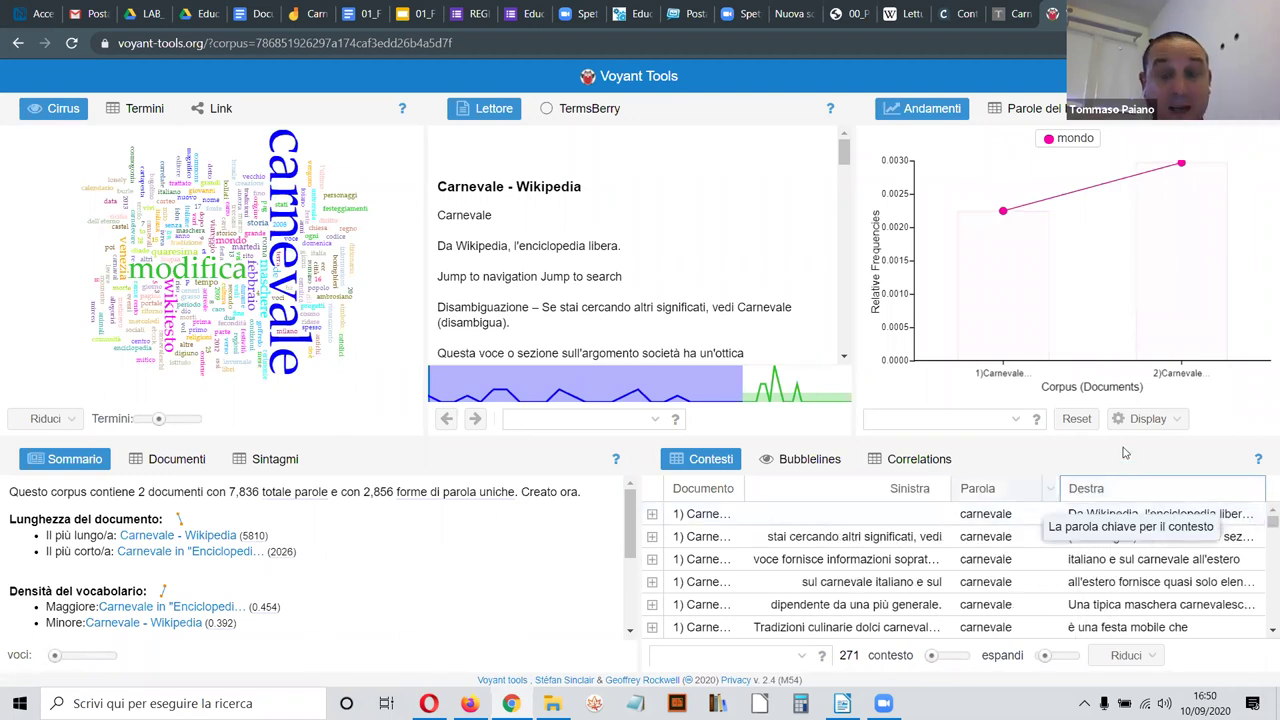
scroll(988, 560, "down", 2)
scroll(975, 552, "up", 2)
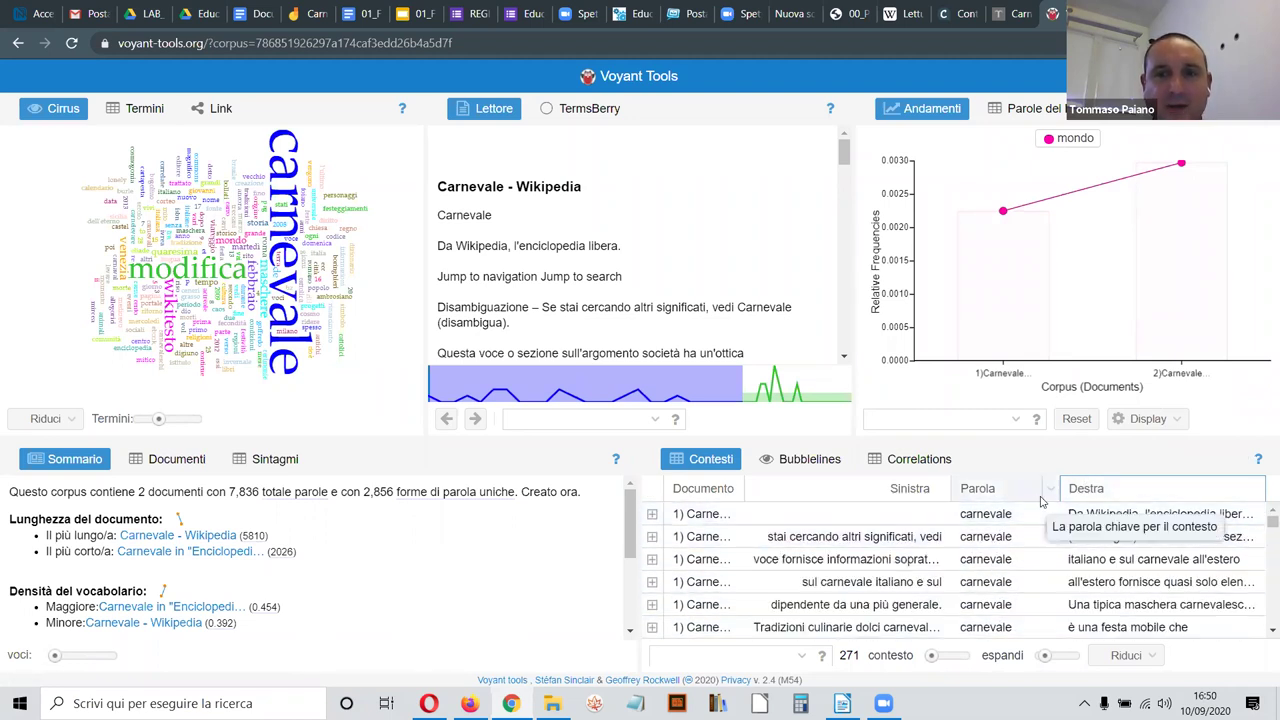
scroll(972, 577, "down", 2)
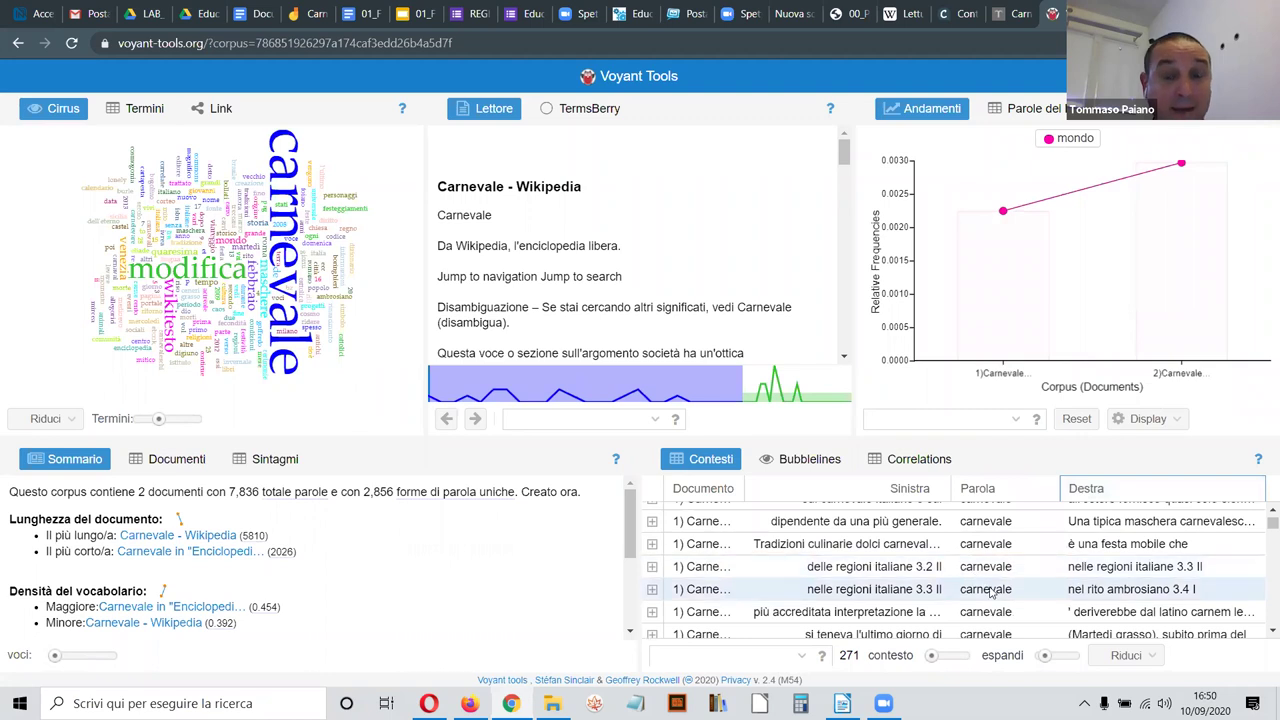
scroll(980, 584, "up", 2)
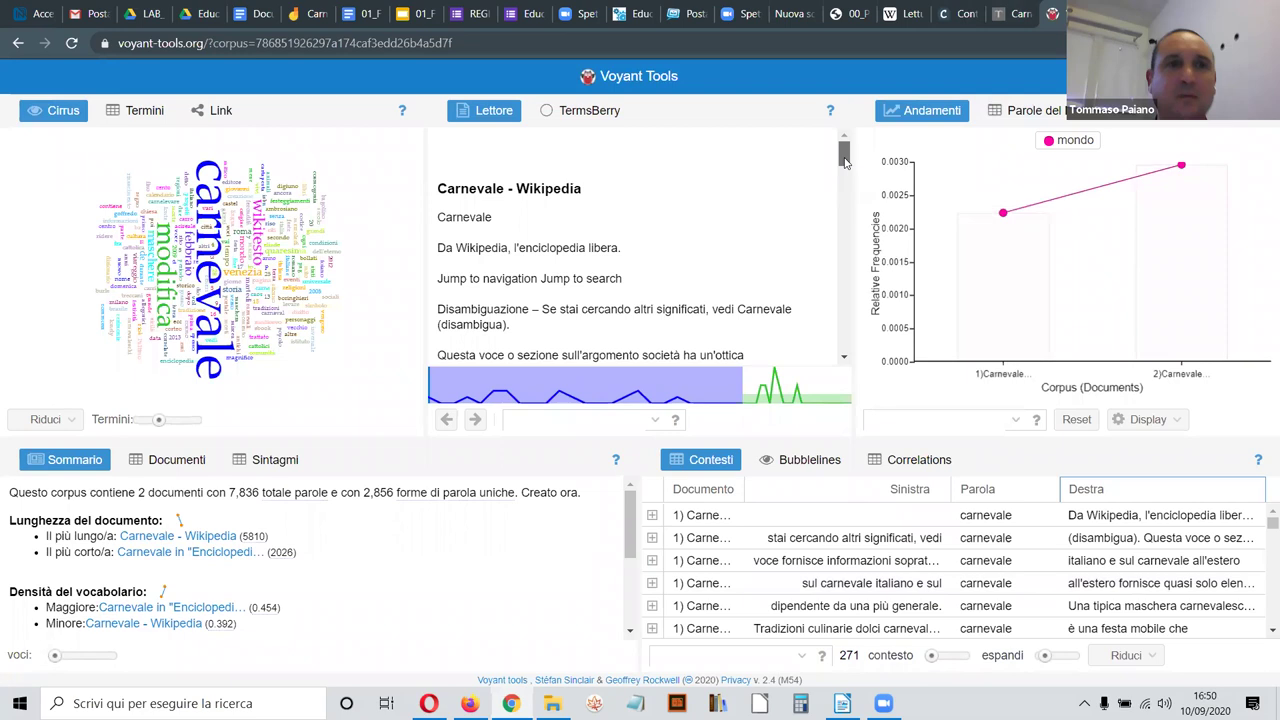
Step: Start a new corpus from the FIABE example files BIANCANEVE, I SETTE NANI E IL PRINCIPE AZZURRO, IL CASTELLO DEL SOLE and IL GIGANTE PAUROSO
mouse_move(1008, 207)
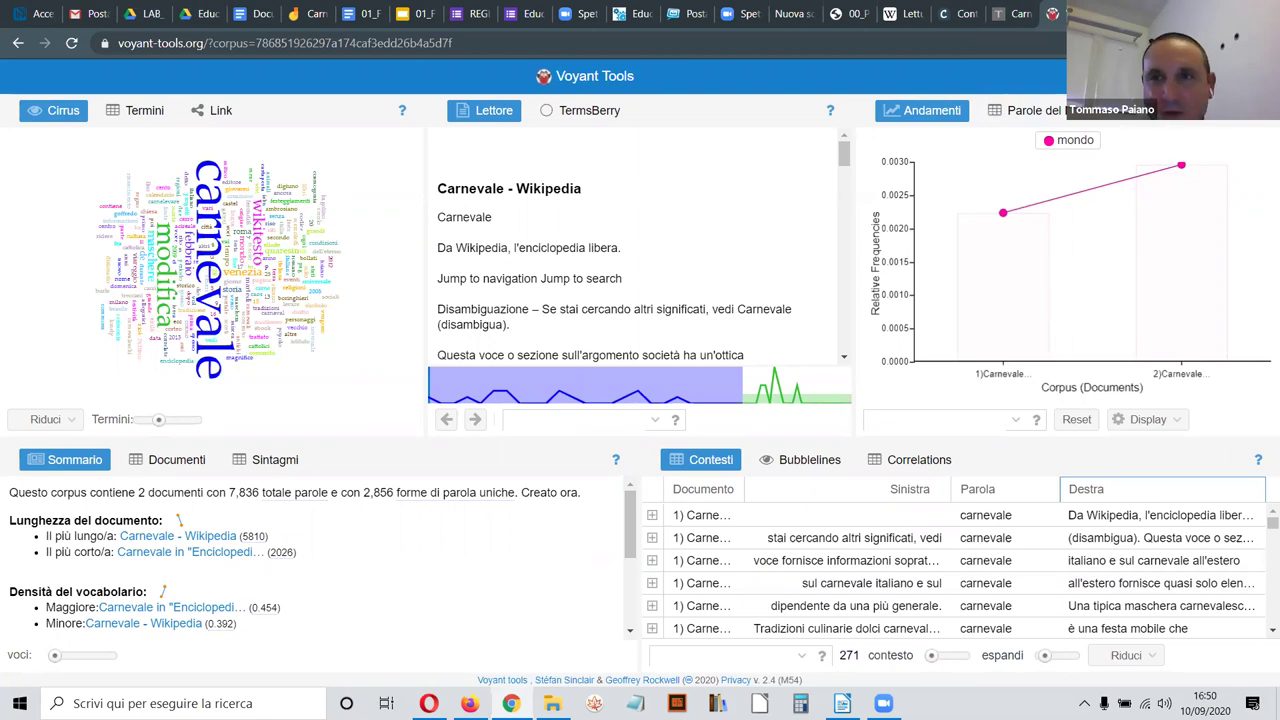
left_click(590, 76)
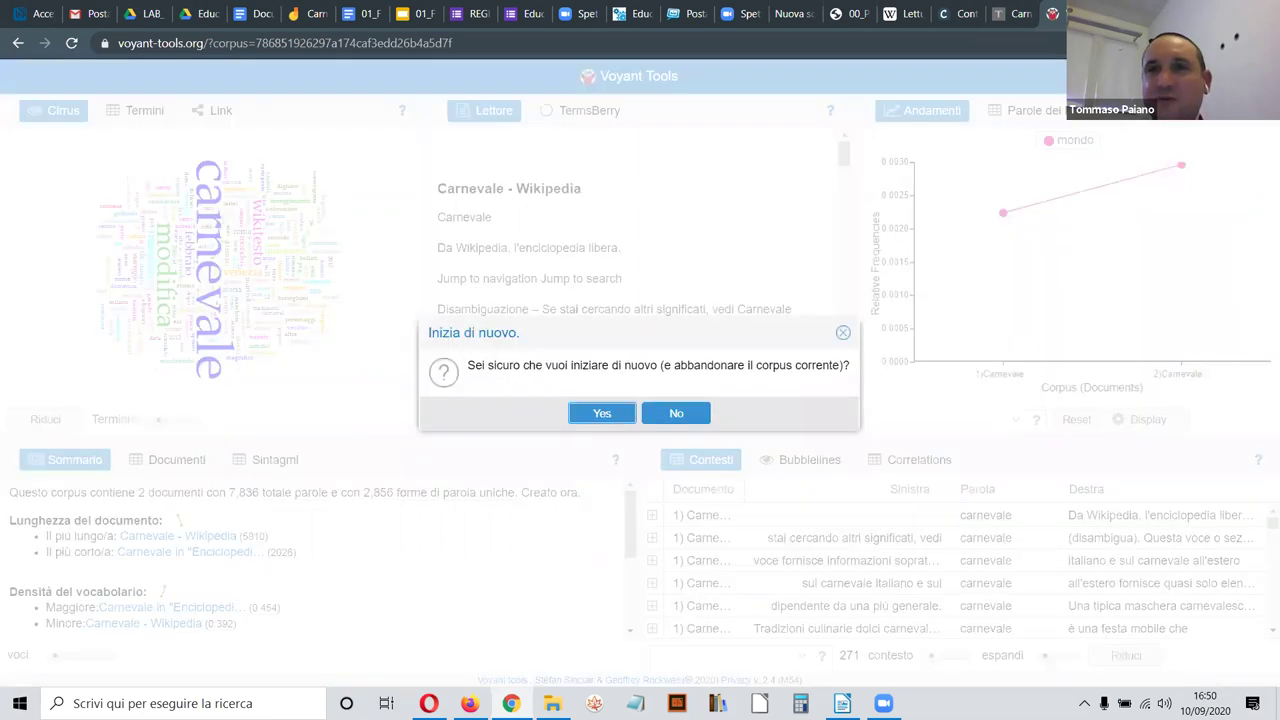
left_click(606, 415)
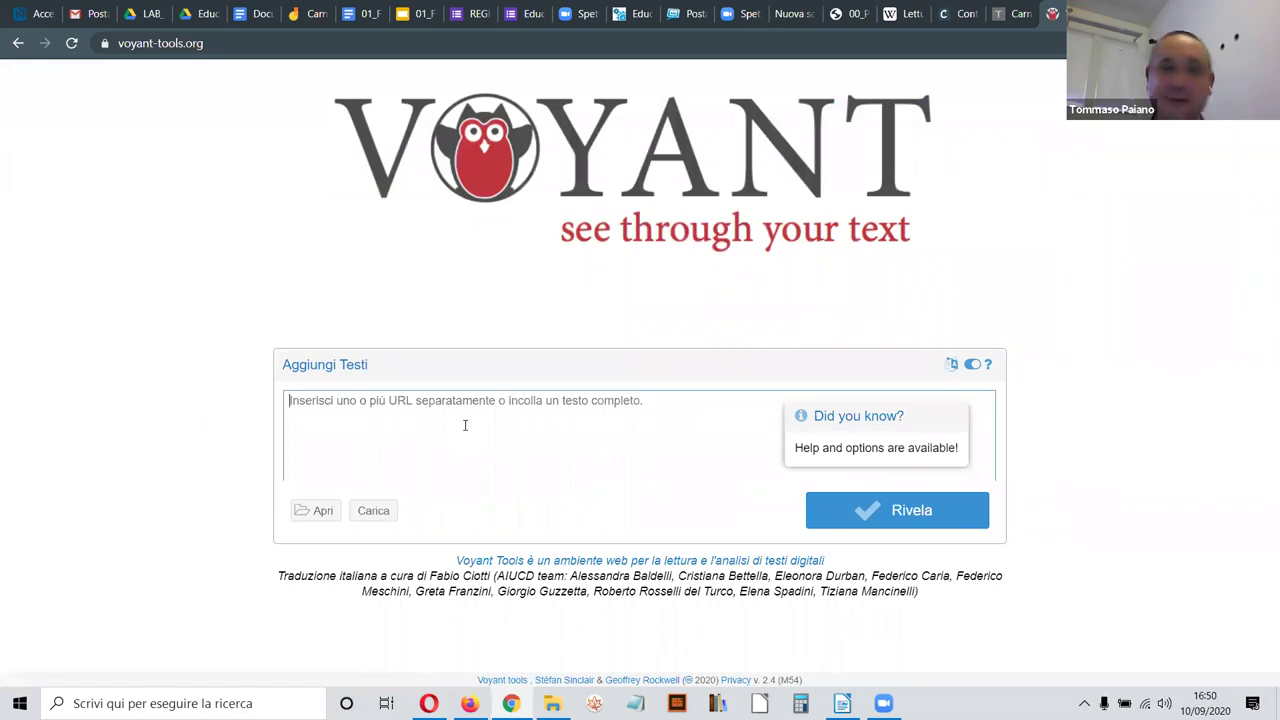
left_click(374, 512)
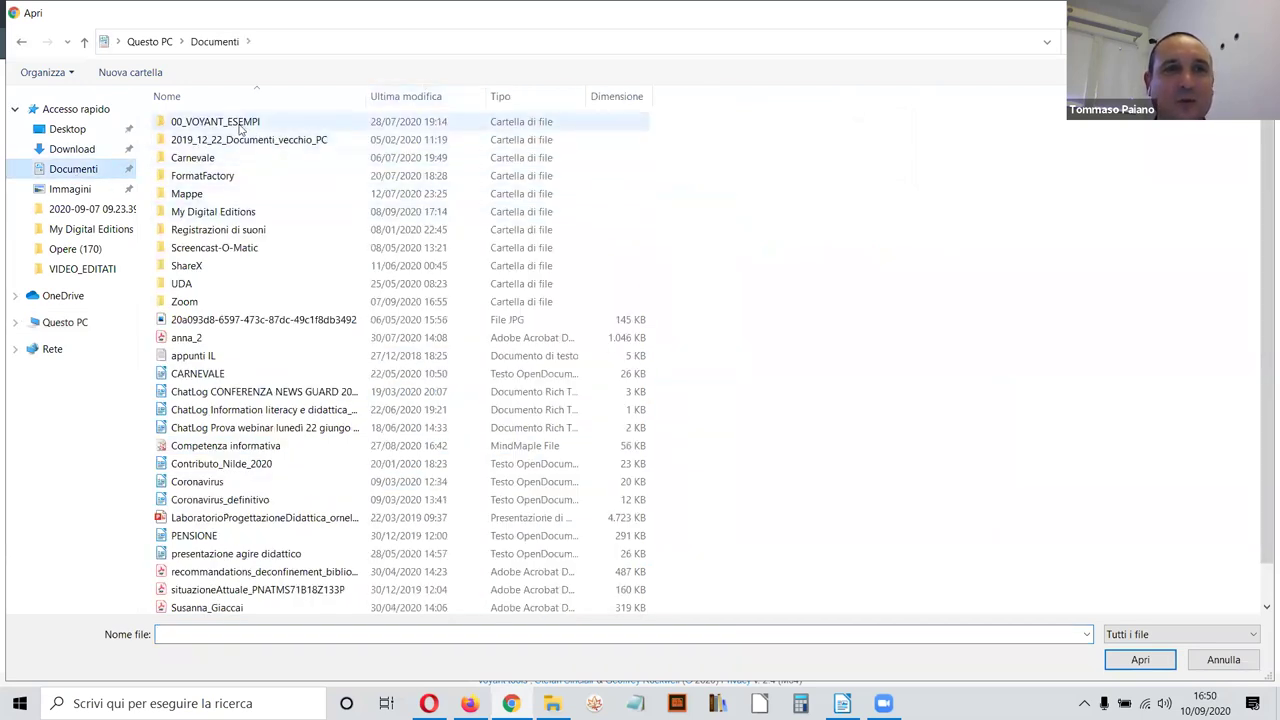
double_click(238, 124)
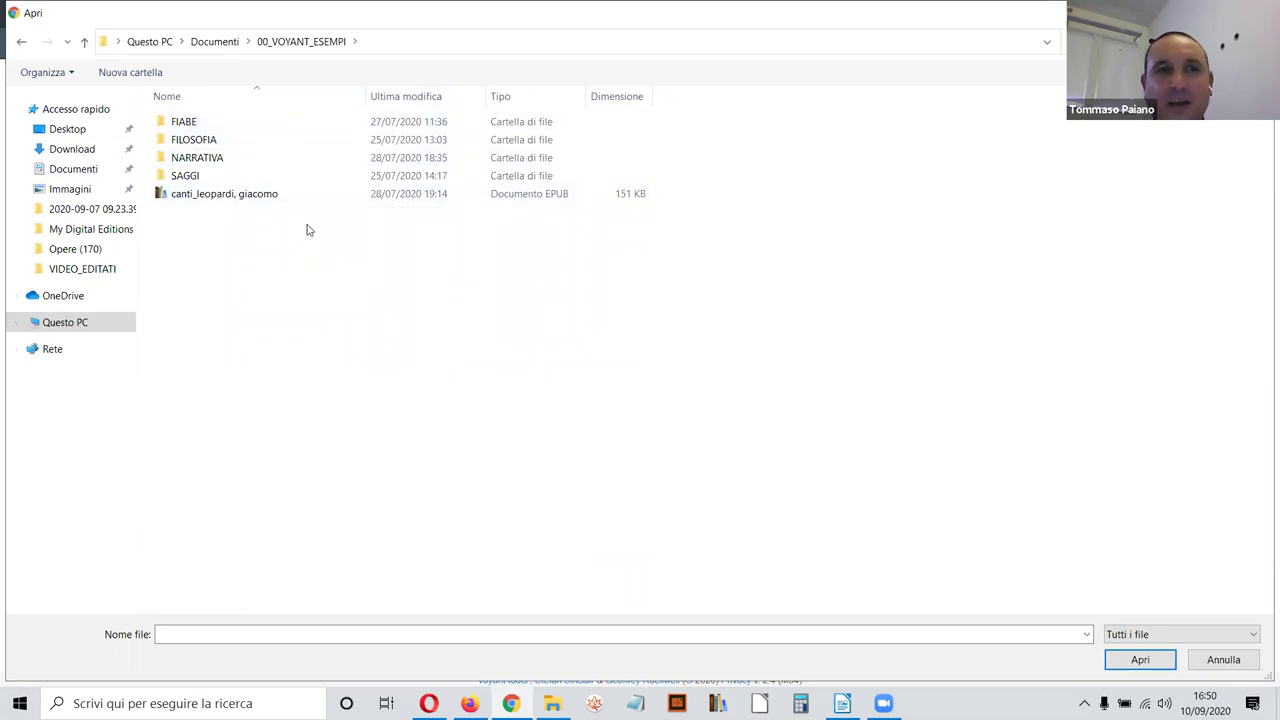
double_click(180, 122)
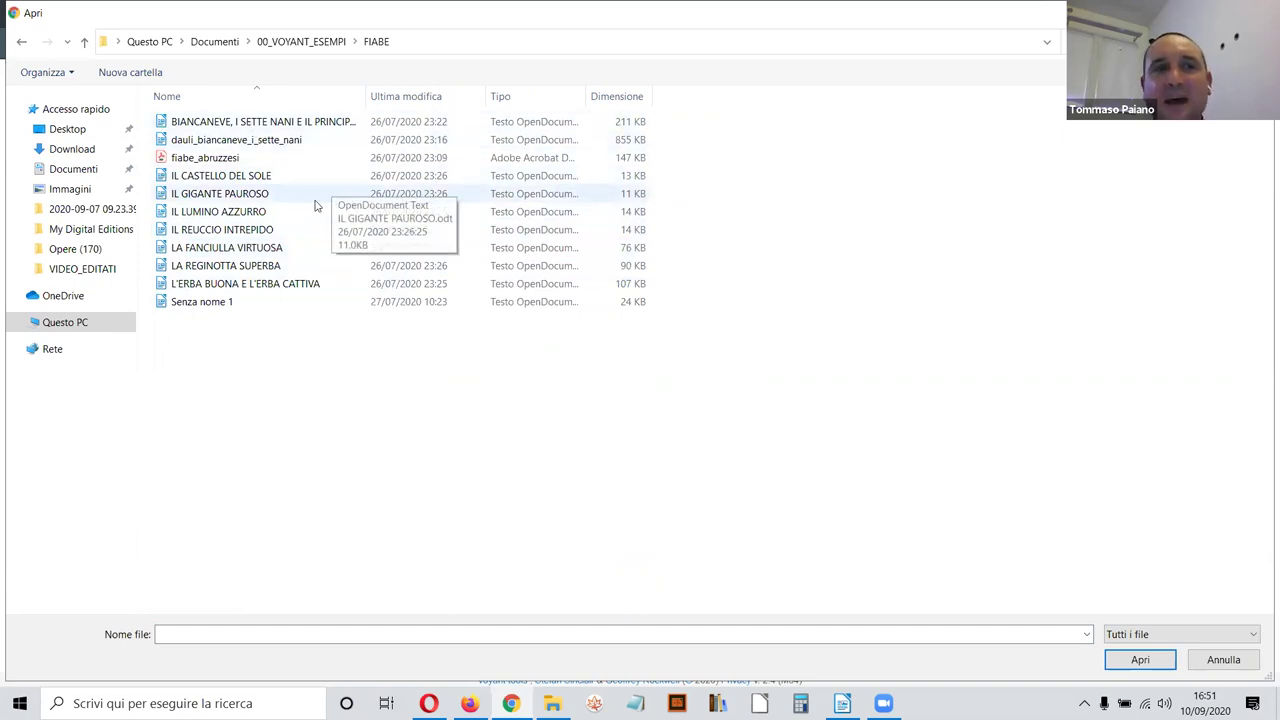
left_click(231, 122)
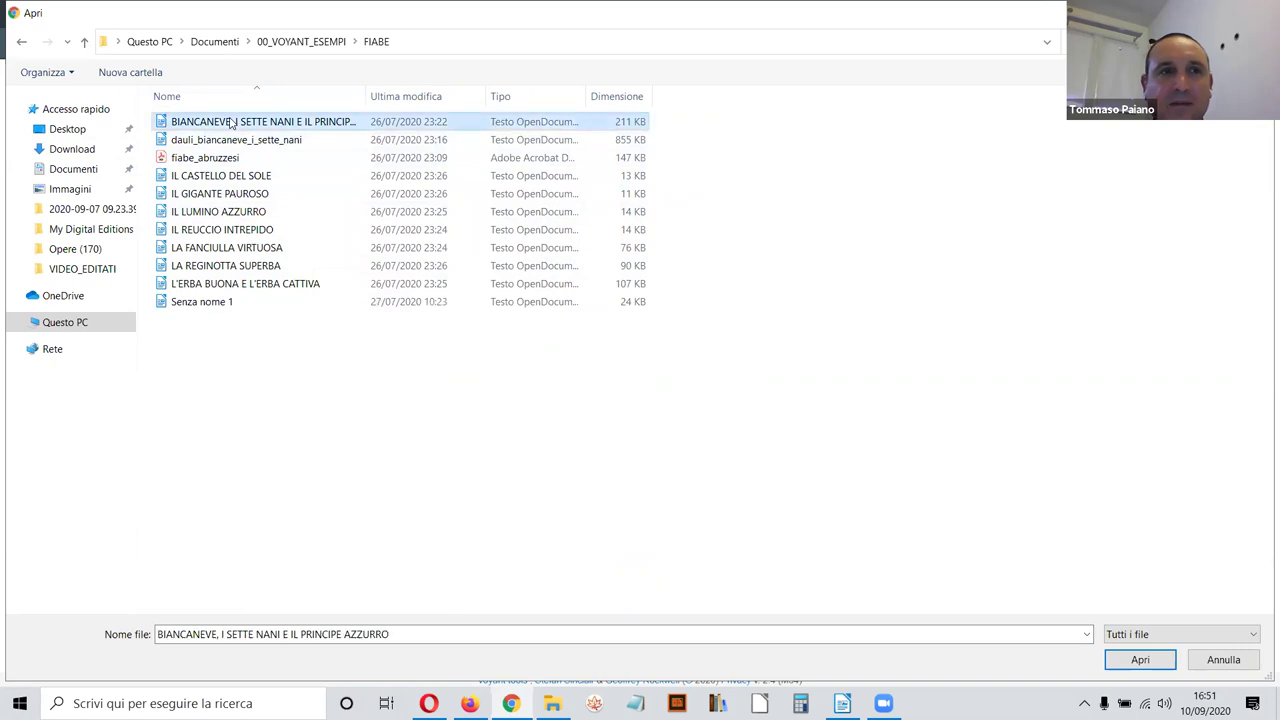
left_click(290, 176, "ctrl")
left_click(246, 195, "ctrl")
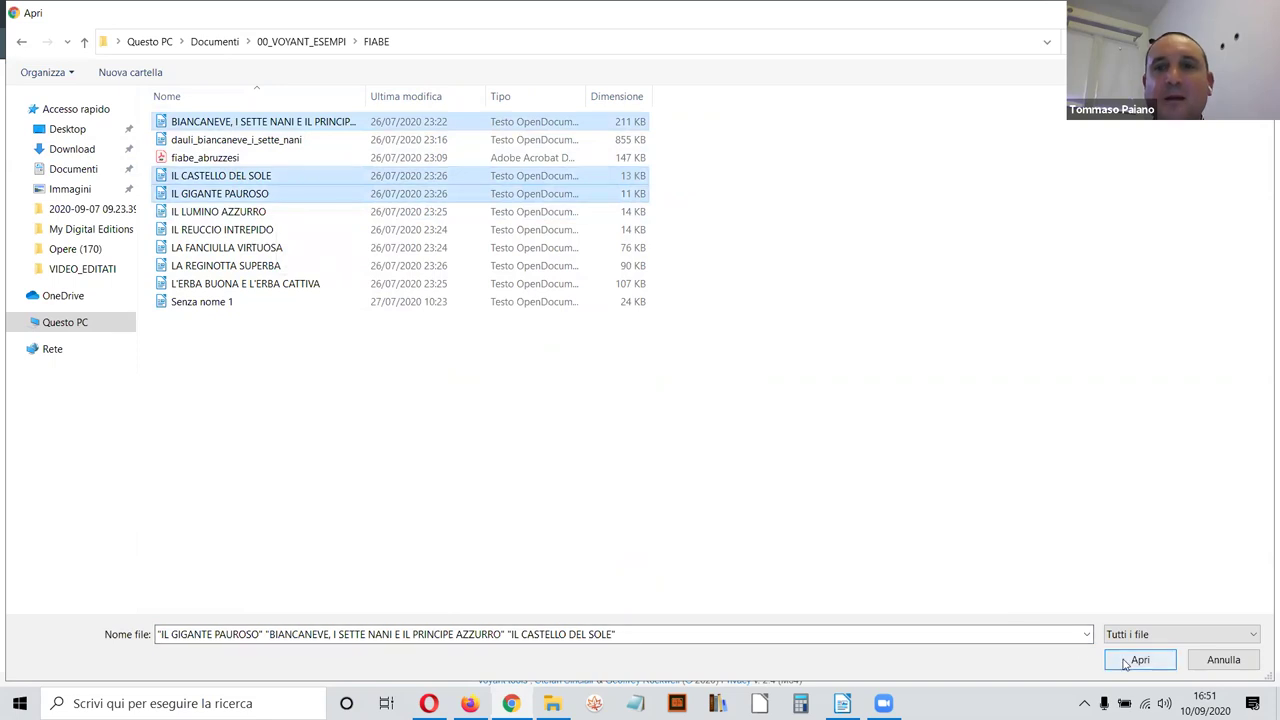
left_click(1127, 662)
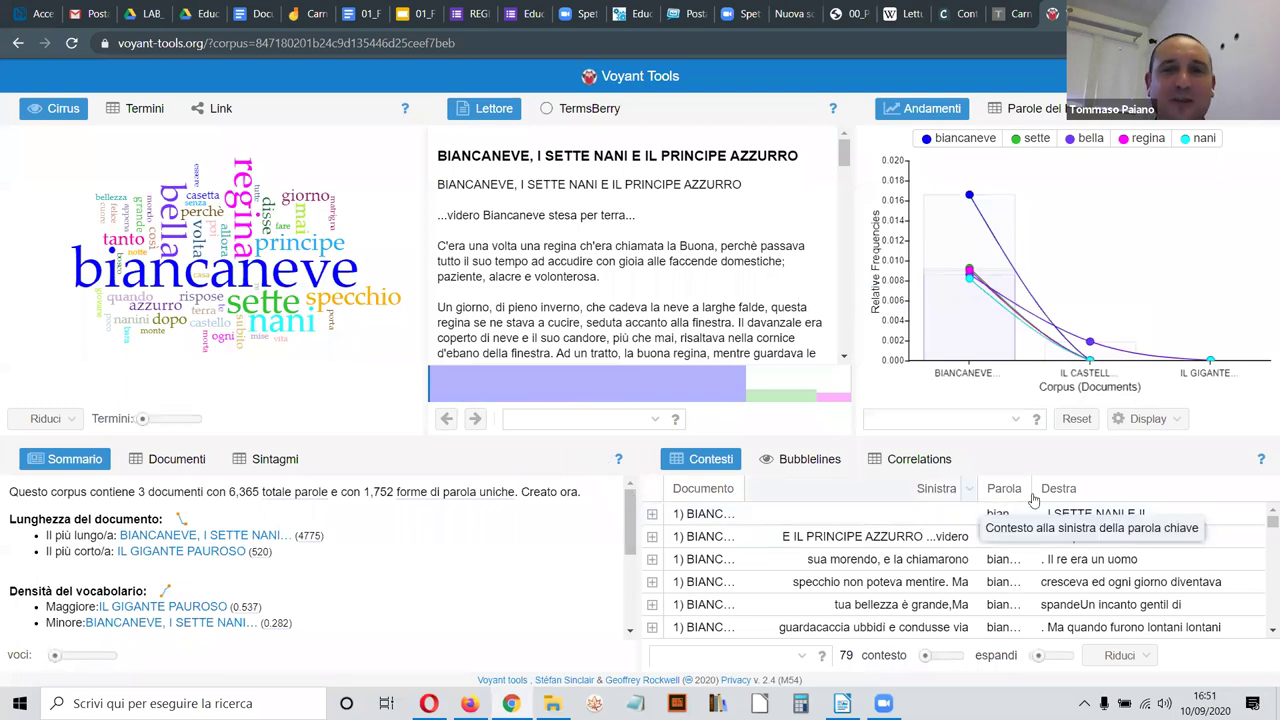
Step: Widen the keyword column in the contexts table and compare the frequency of biancaneve across the three fairy tales in the trends graph
left_click_drag(1029, 478, 1055, 480)
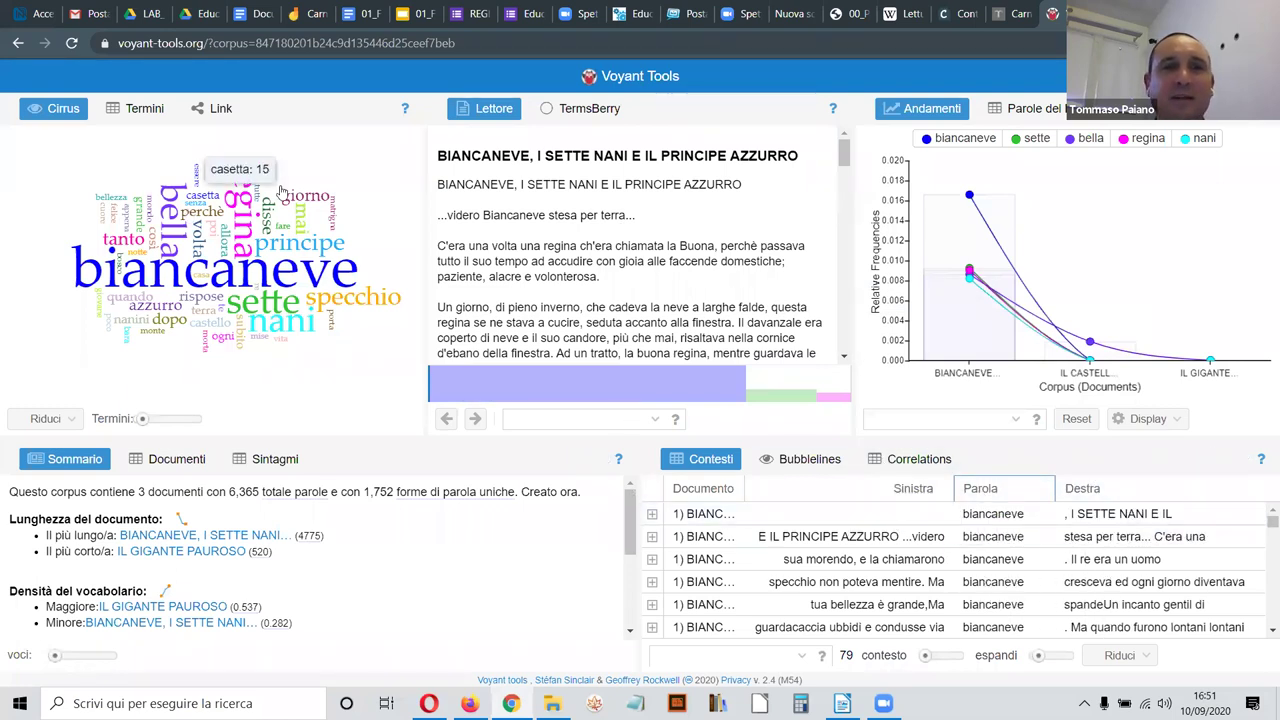
left_click(217, 270)
mouse_move(966, 195)
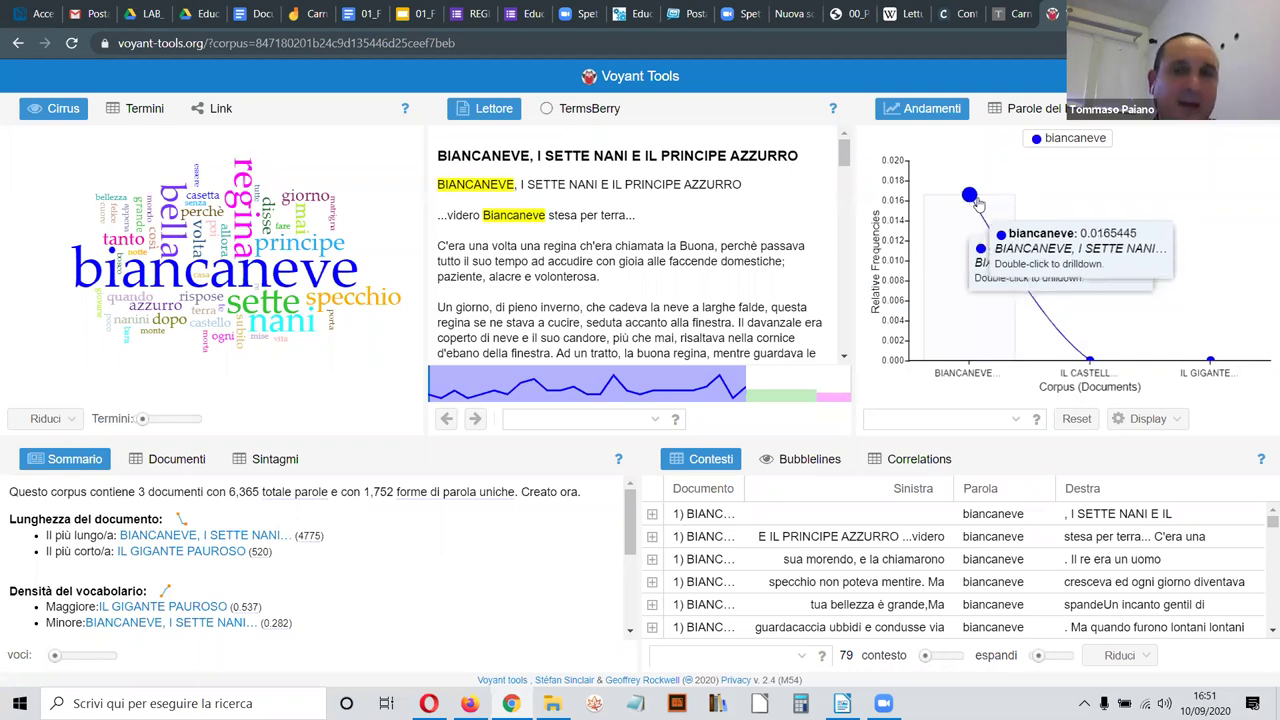
mouse_move(1091, 360)
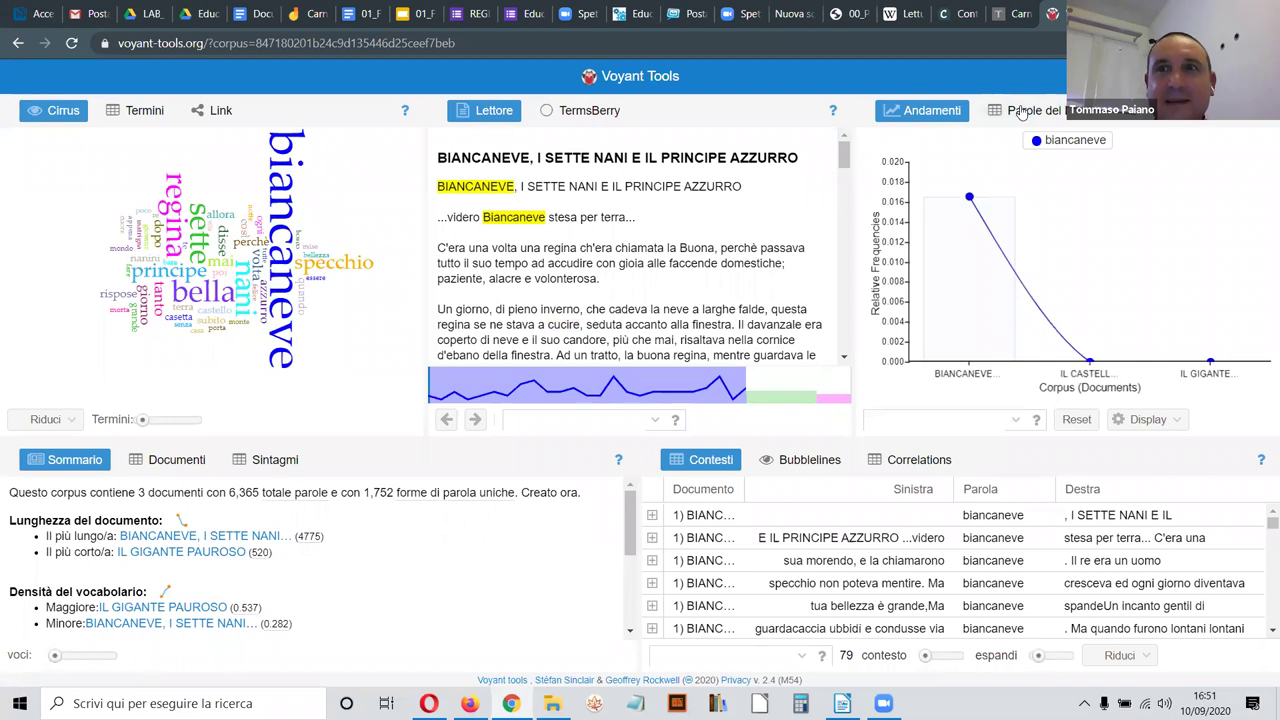
Step: Abandon the fairy-tale corpus and upload il_corsaro nero_salgari from the NARRATIVA folder in 00_VOYANT_ESEMPI as a new corpus
left_click(605, 76)
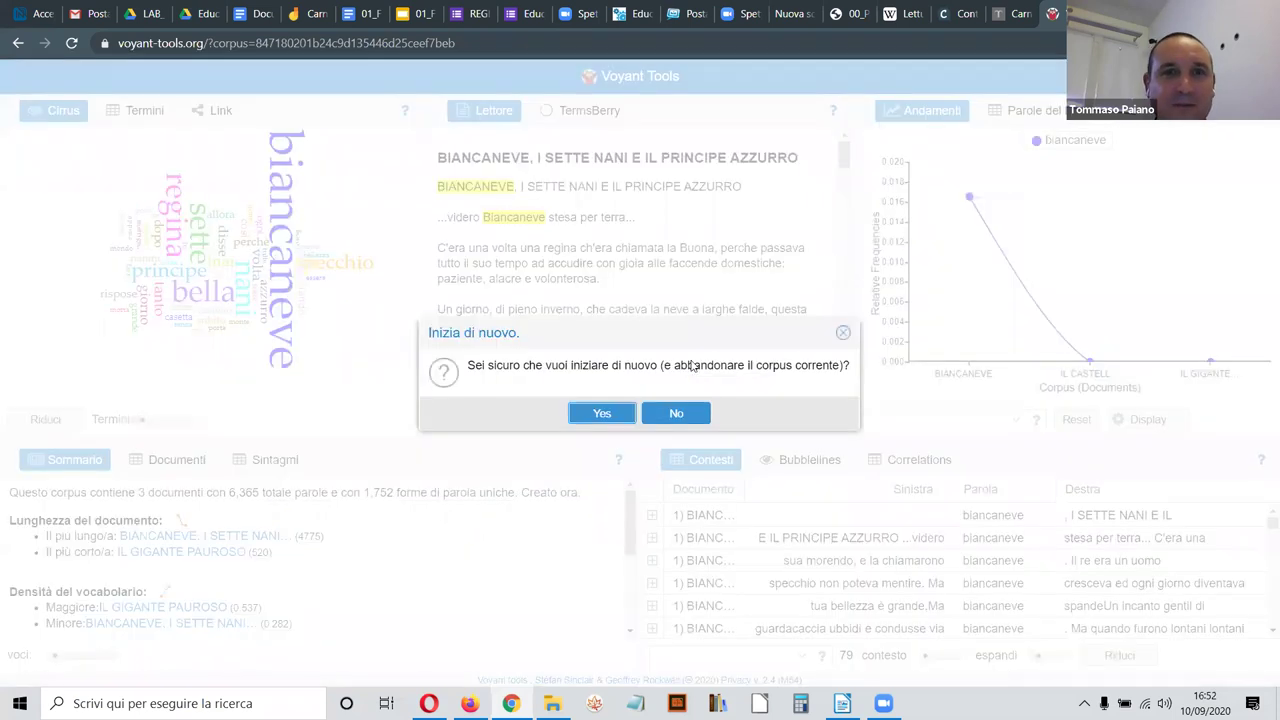
left_click(620, 414)
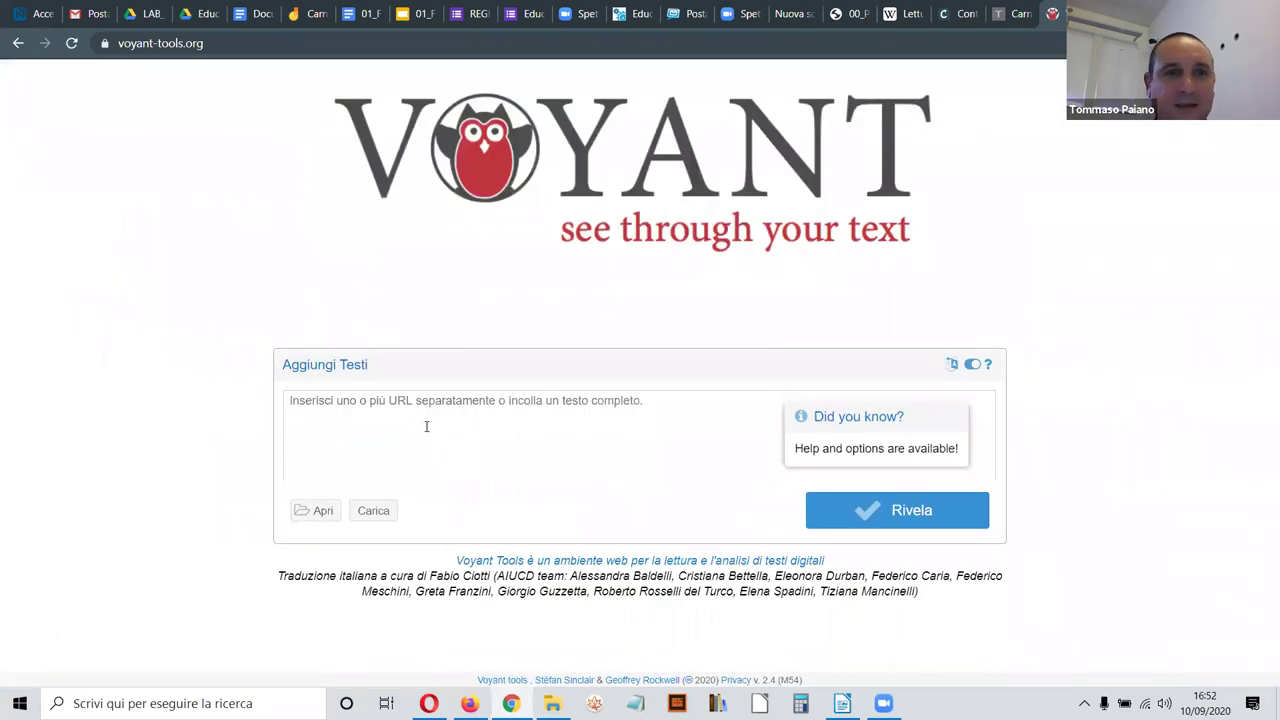
left_click(372, 512)
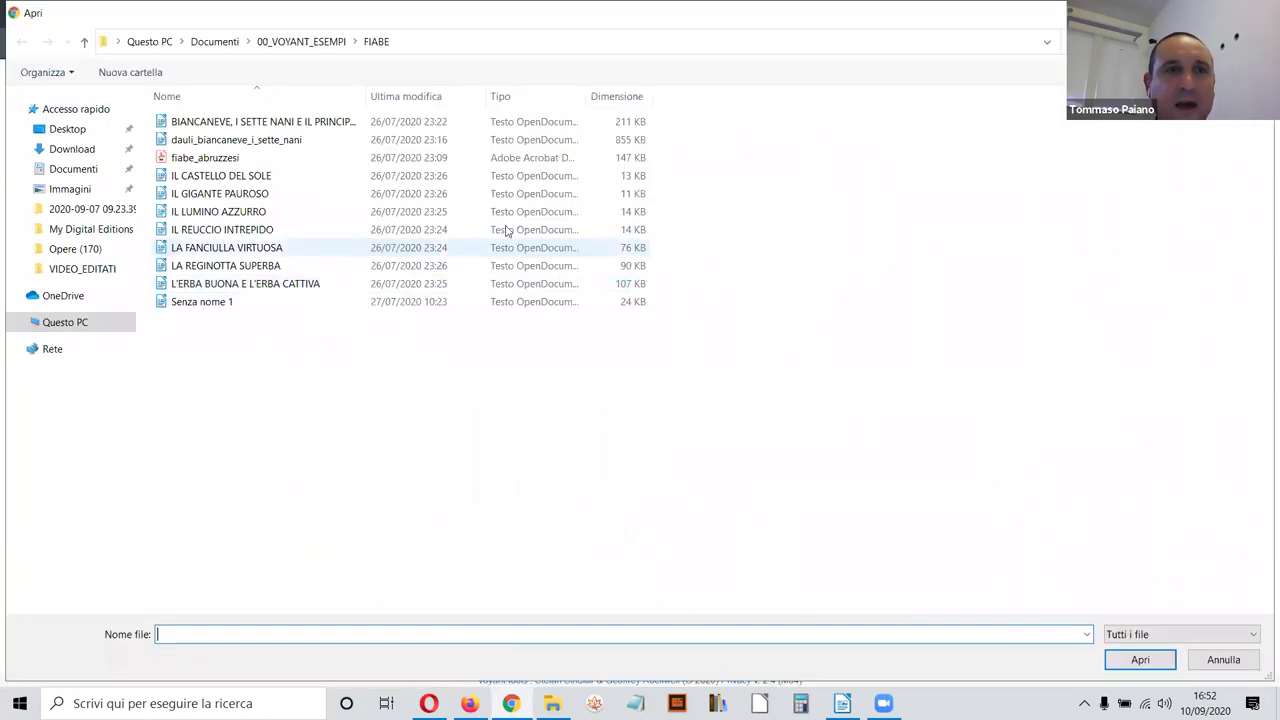
left_click(215, 41)
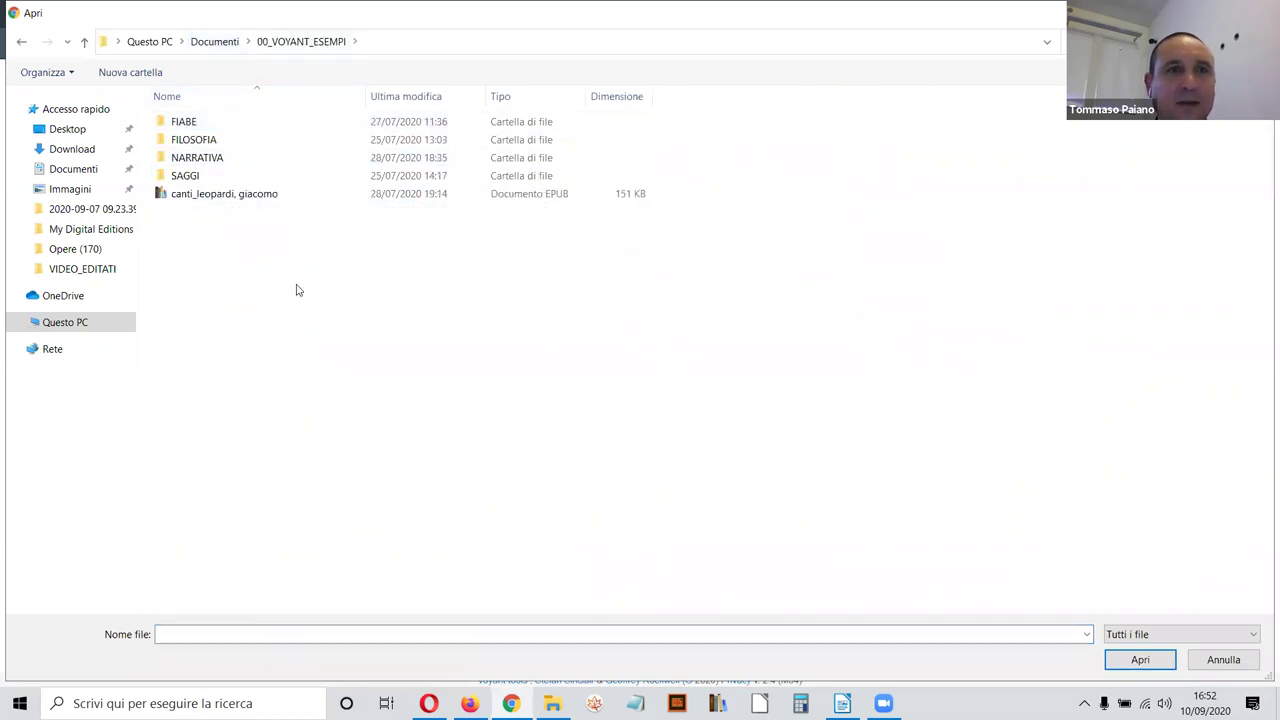
double_click(209, 157)
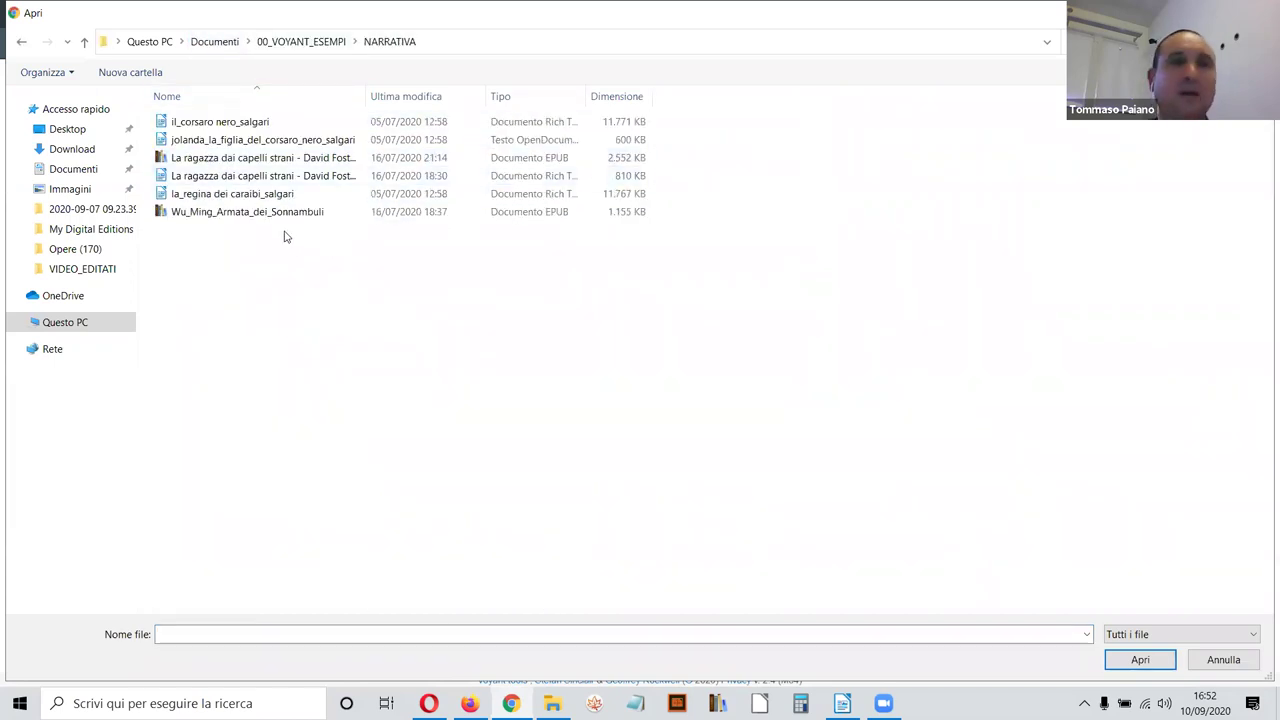
left_click(216, 126)
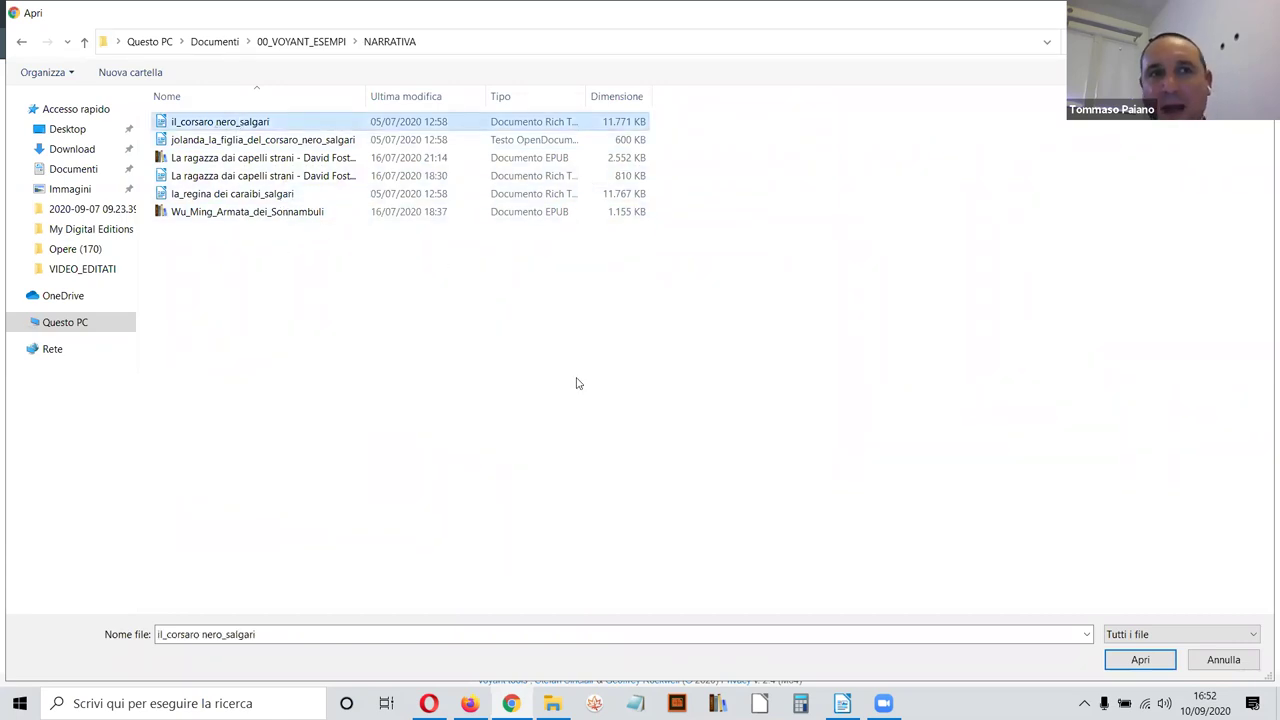
left_click(1136, 665)
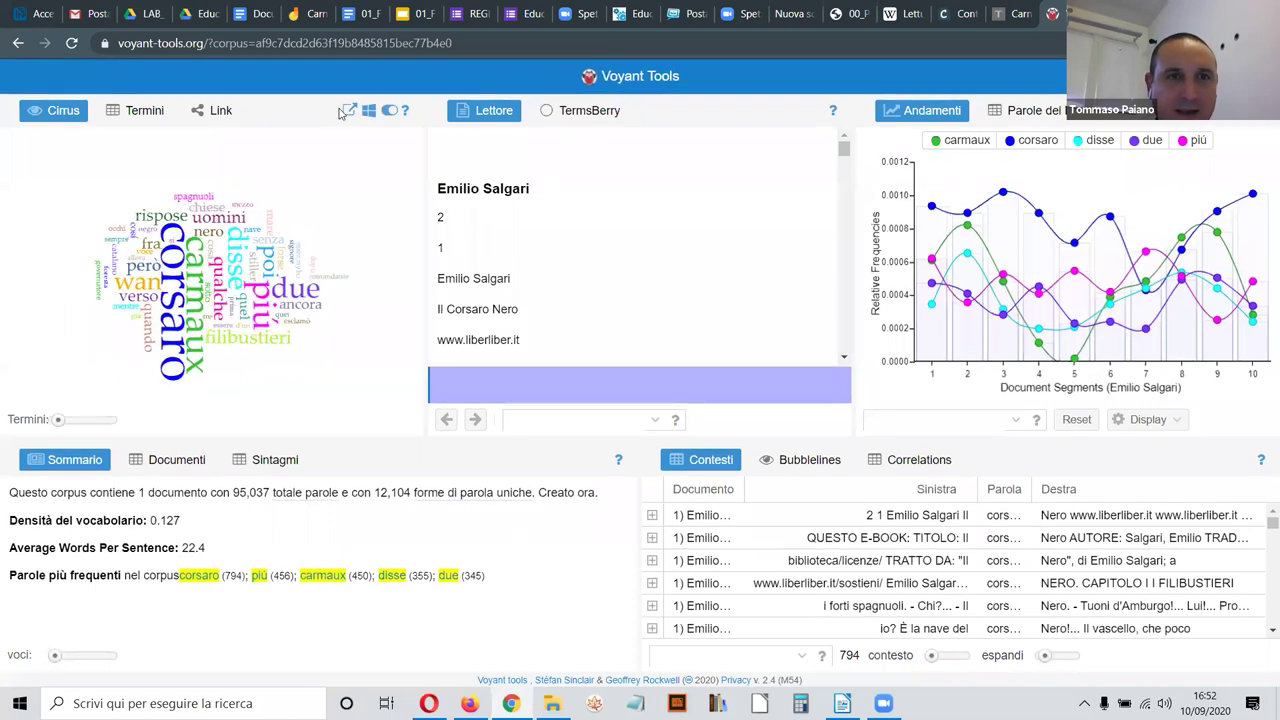
Step: Export the Cirrus word cloud as a standalone URL view, increase its number of terms, and return to the full corpus page
left_click(349, 112)
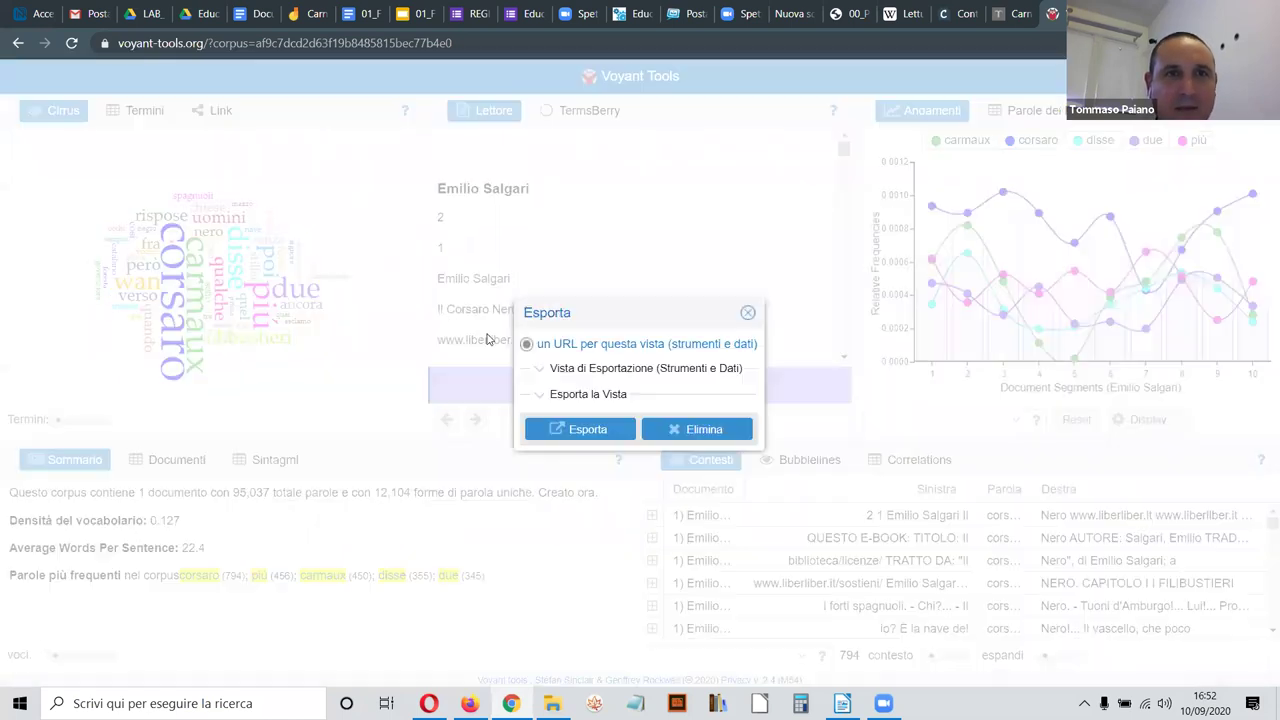
left_click(566, 426)
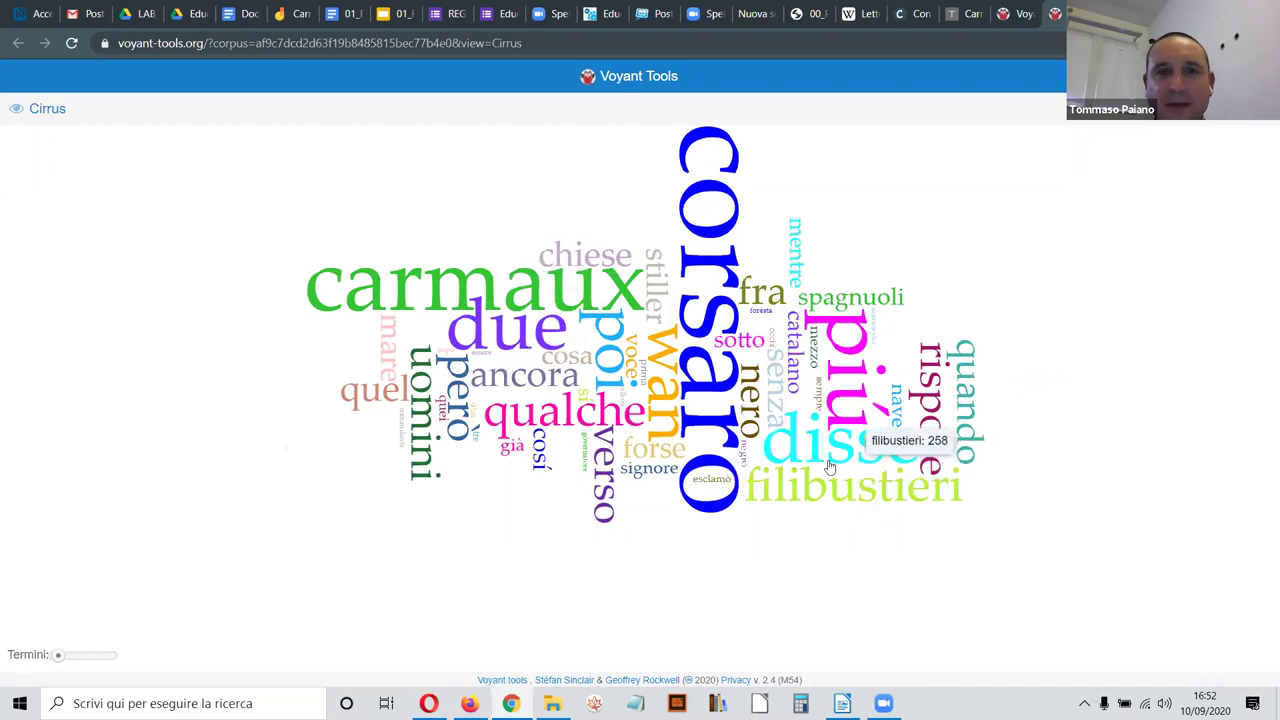
left_click_drag(60, 656, 71, 655)
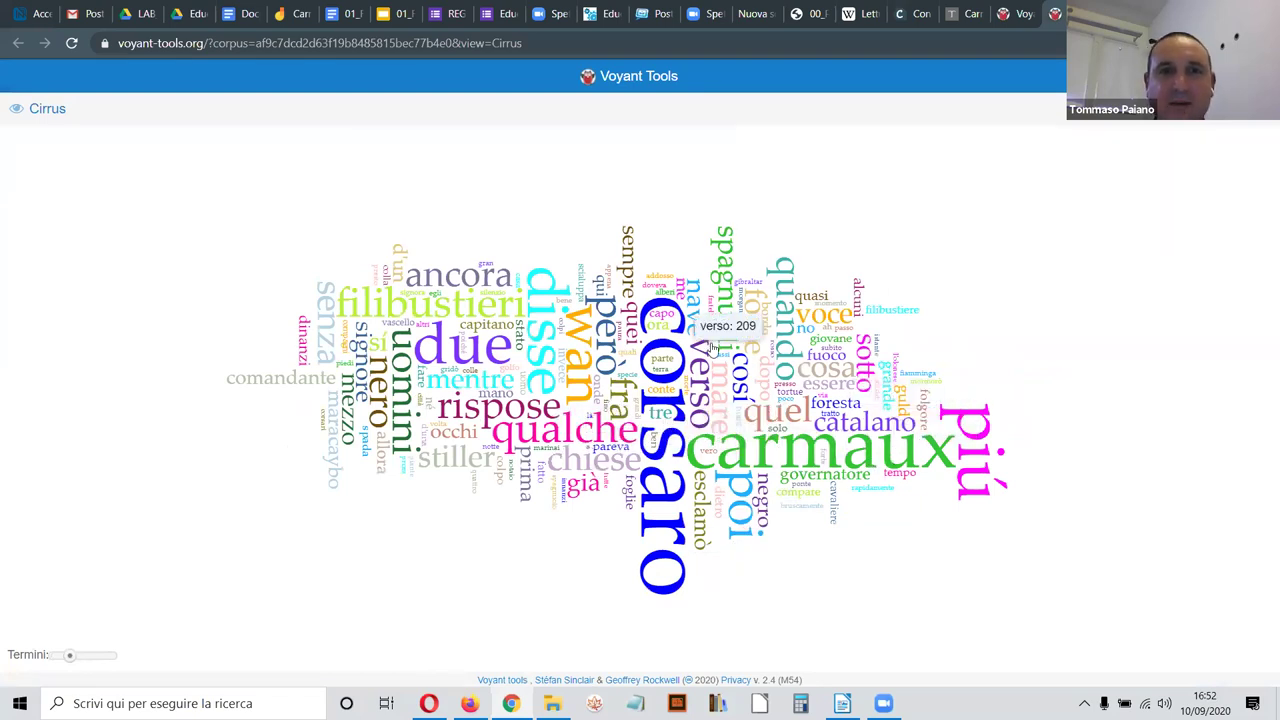
left_click(1003, 14)
key("Escape")
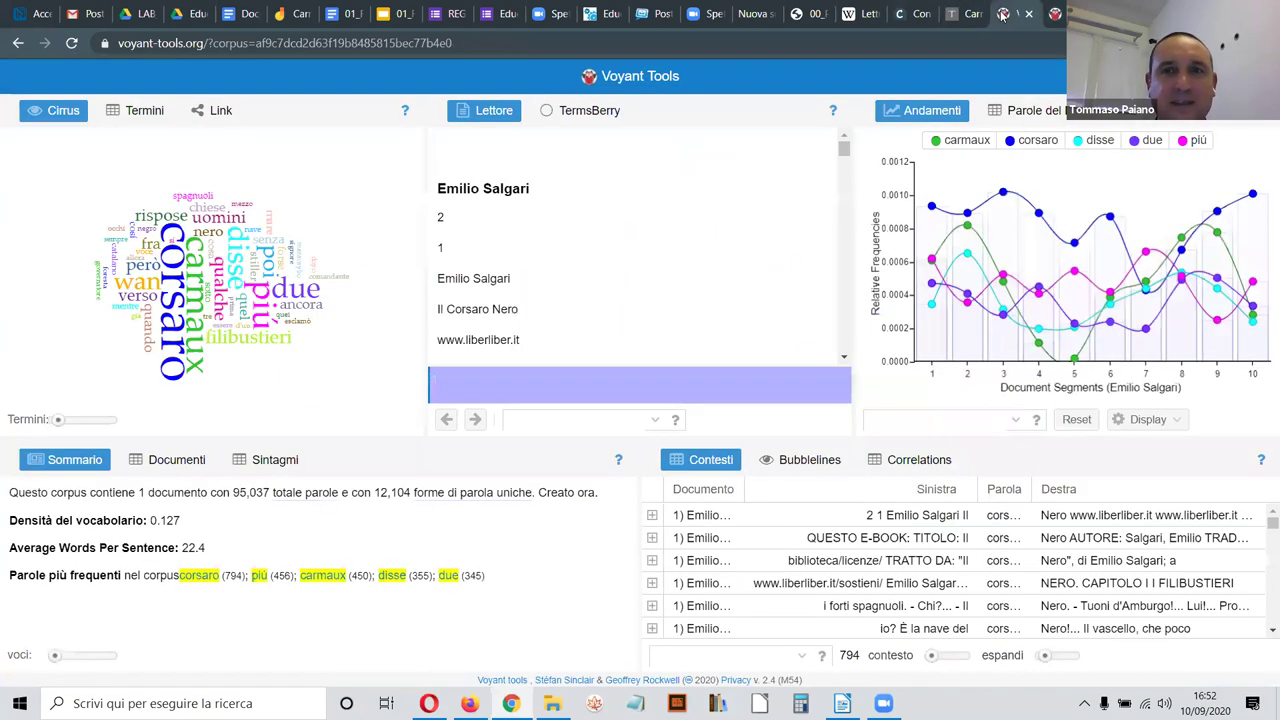
Step: Plot the terms corsaro, carmaux and filibustieri together in the trends graph from the list of corpus terms
left_click(144, 115)
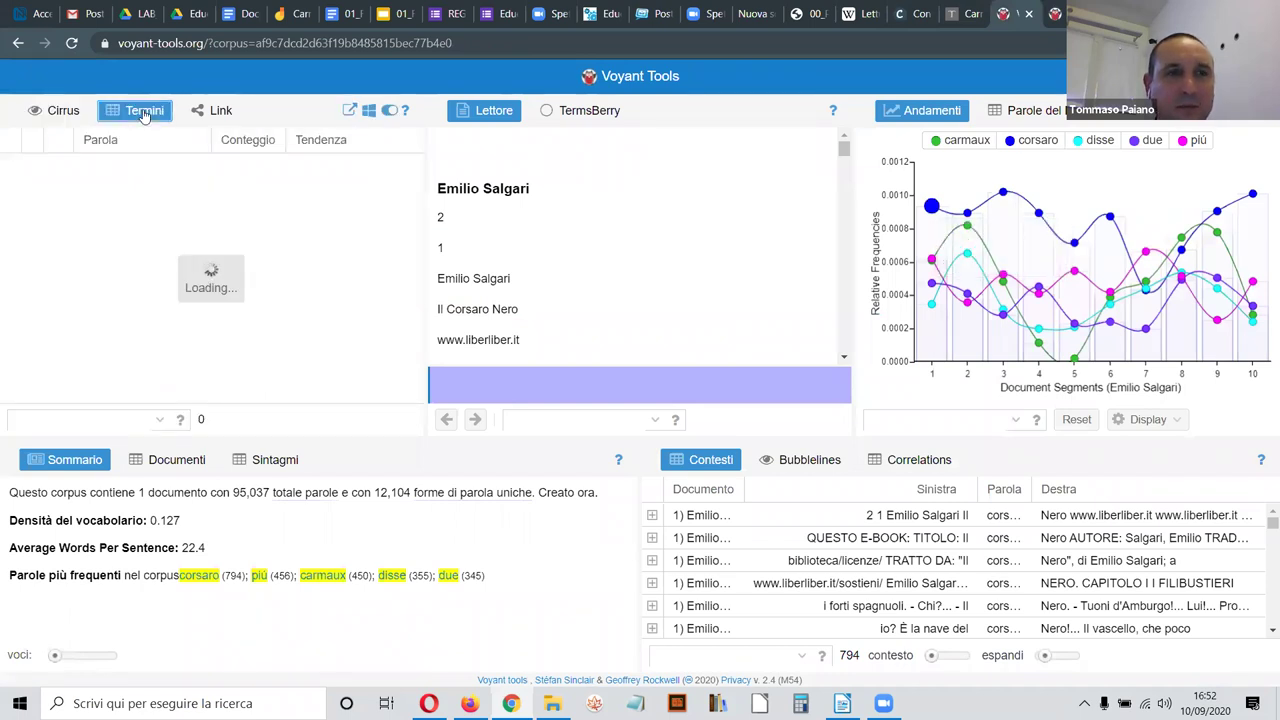
left_click(33, 168)
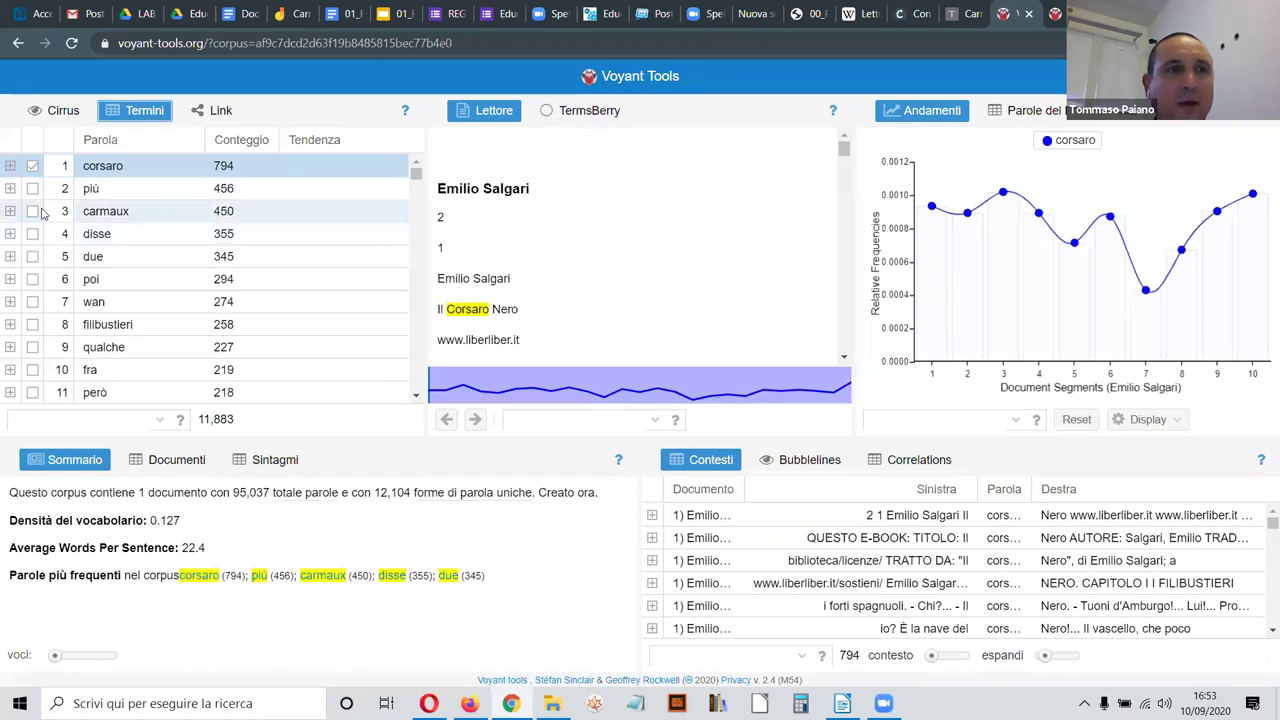
left_click(33, 212)
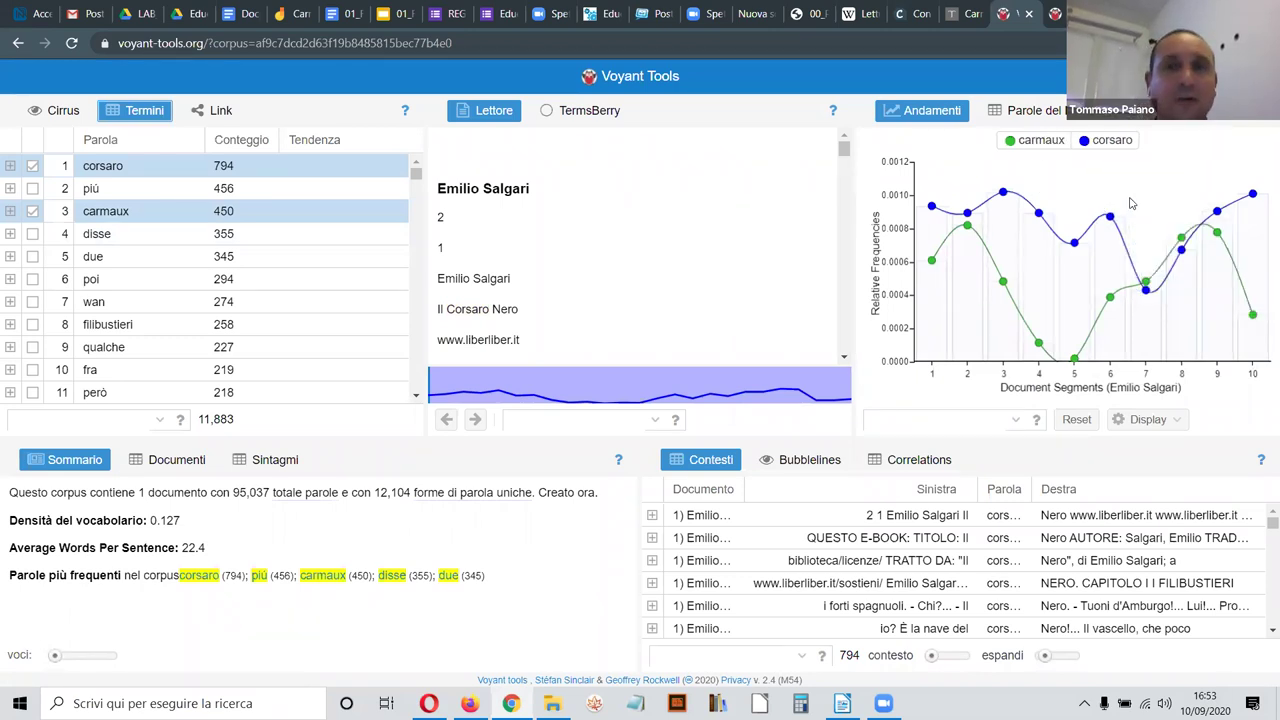
left_click(32, 325)
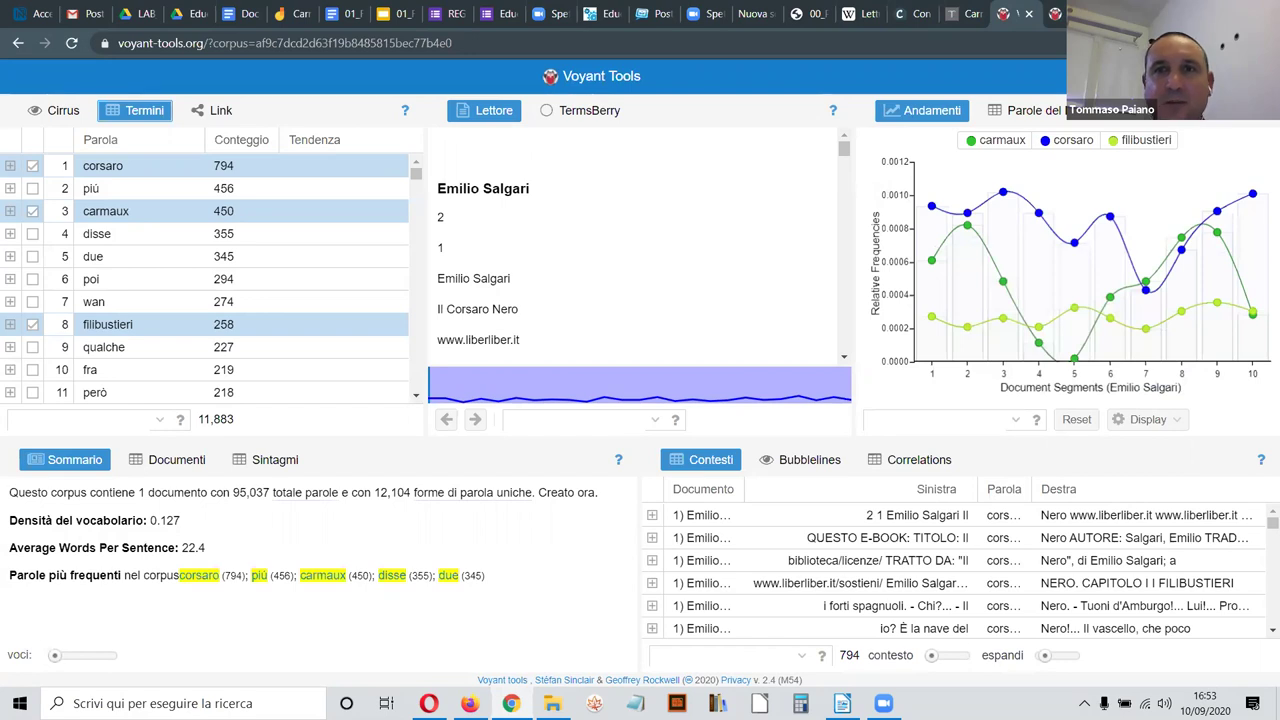
Step: Start a new corpus from all the FILOSOFIA files, from 00_Che cos'è la filosofia to 11_Filosofia dell'arte
left_click(1250, 76)
left_click(612, 410)
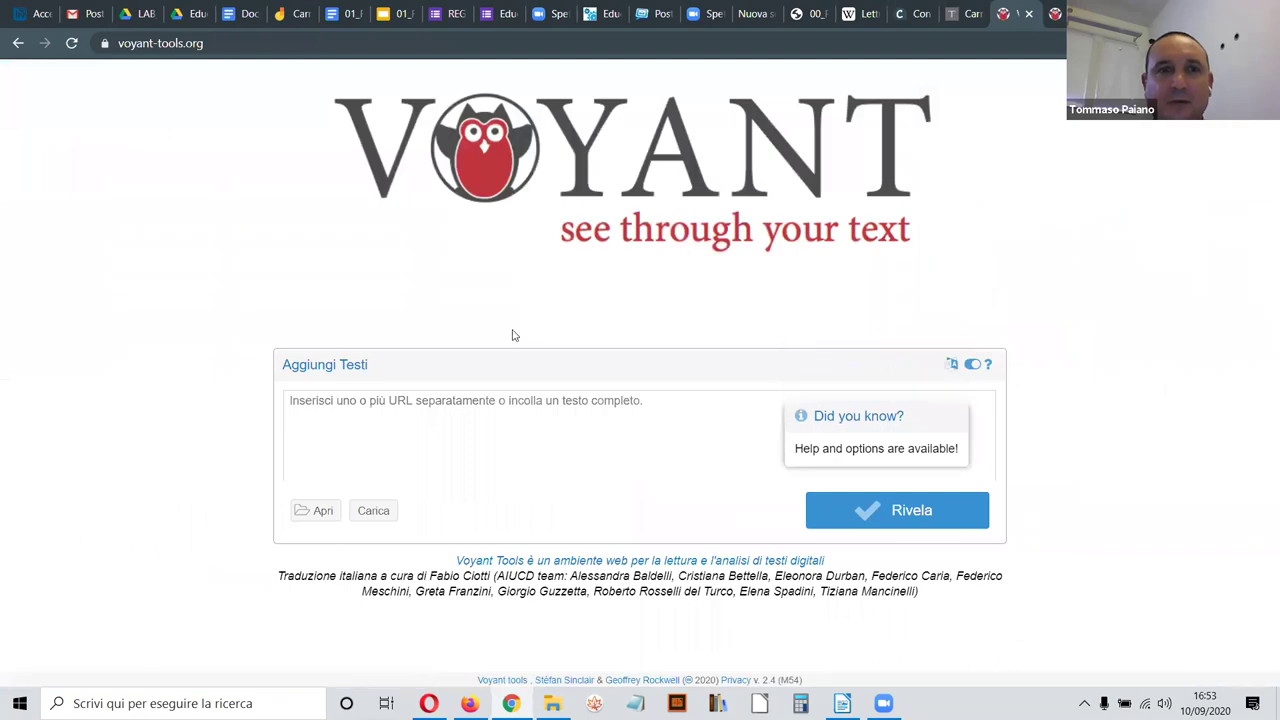
left_click(390, 505)
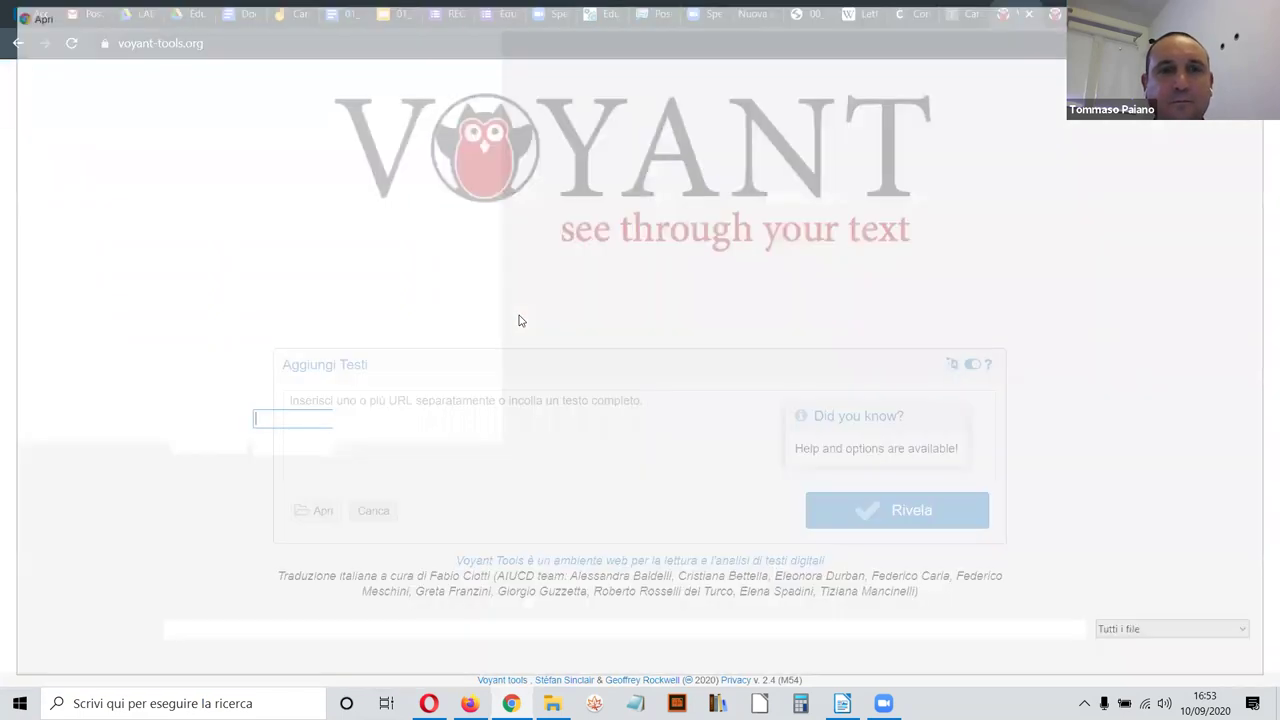
left_click(285, 45)
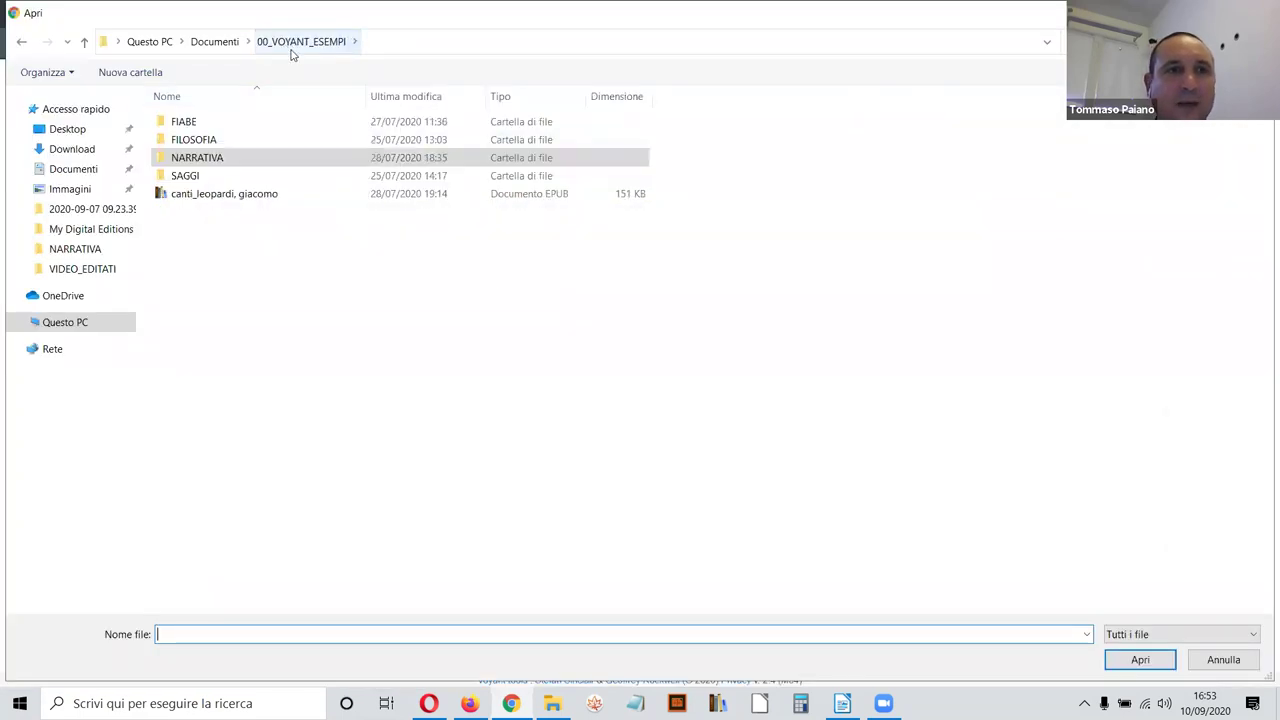
double_click(207, 142)
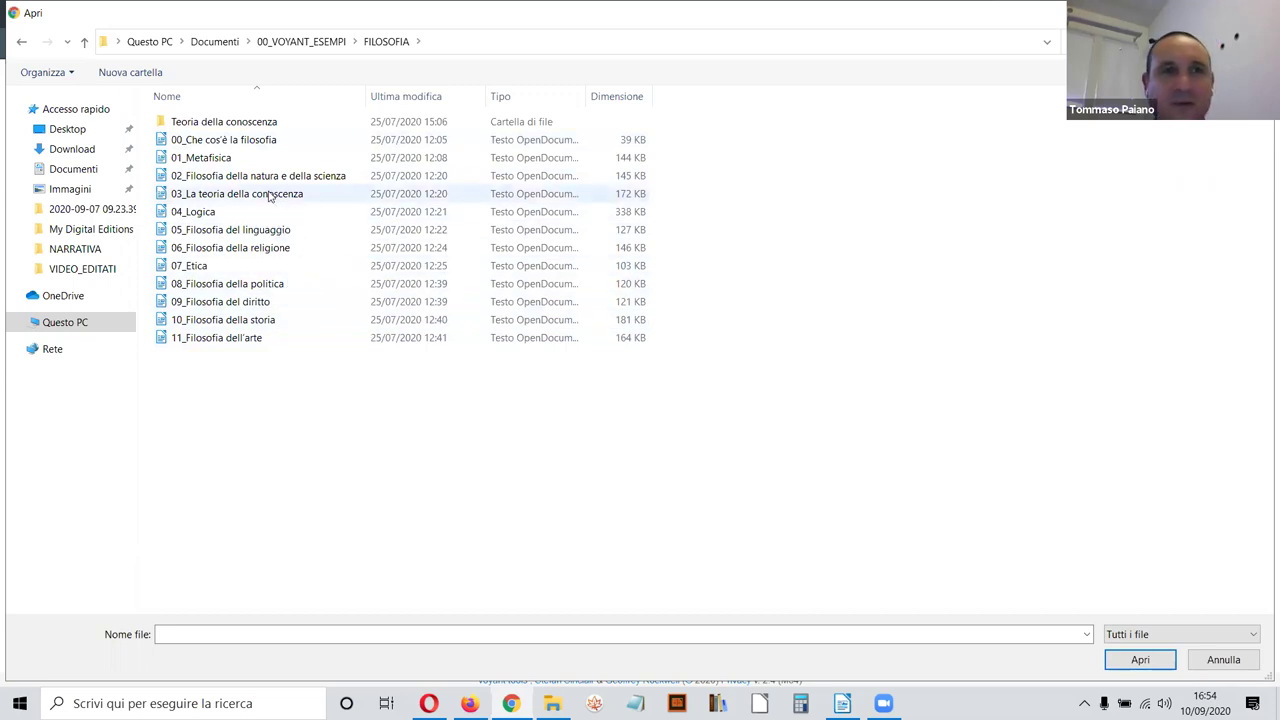
left_click(245, 142)
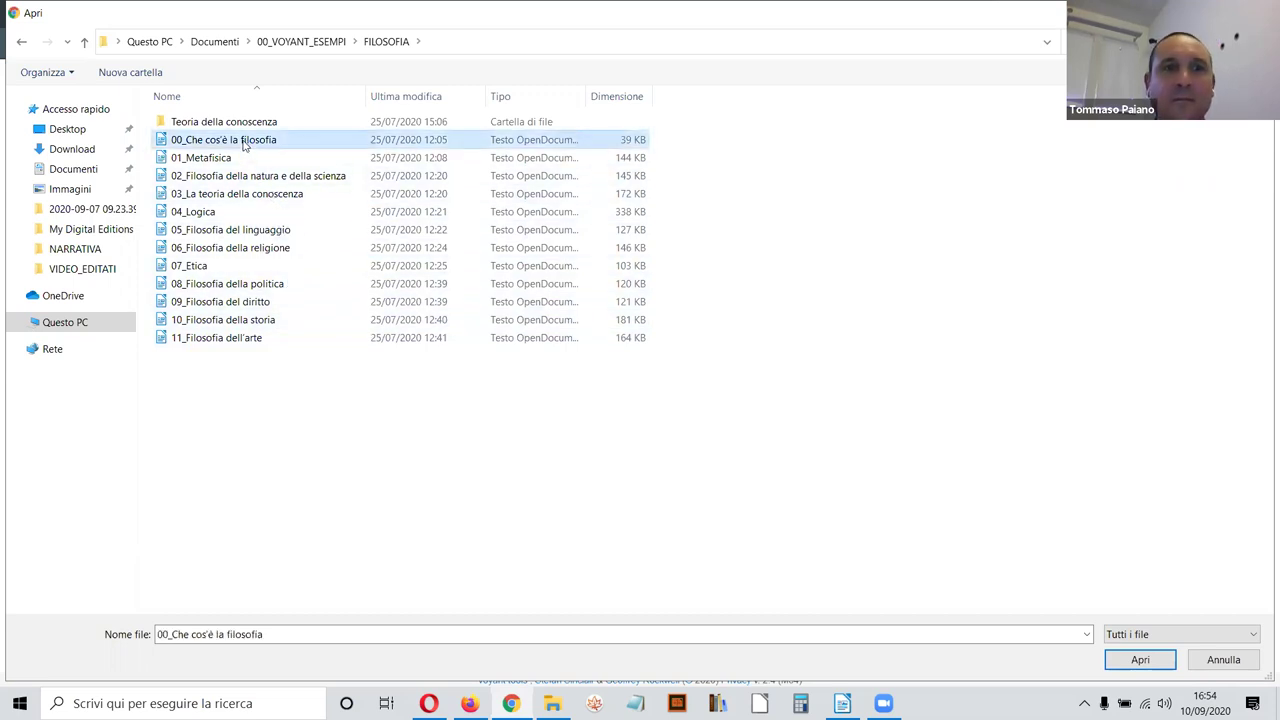
left_click(235, 341, "shift")
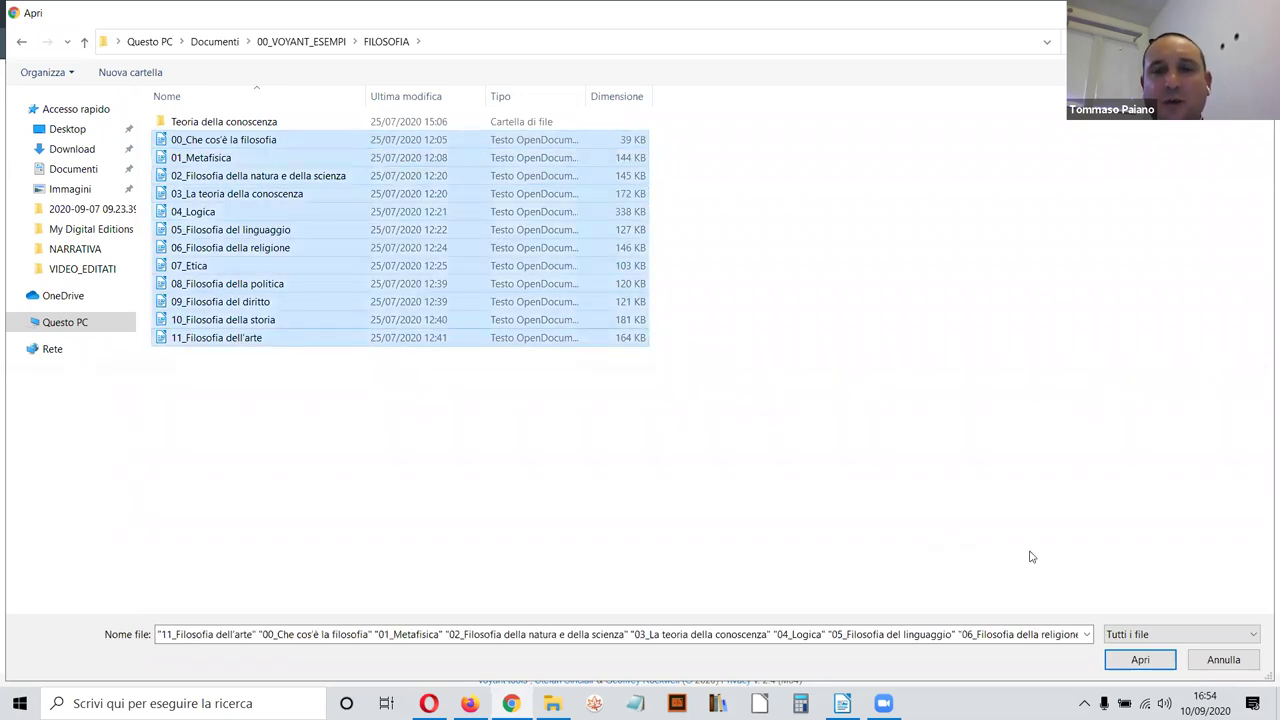
left_click(1140, 659)
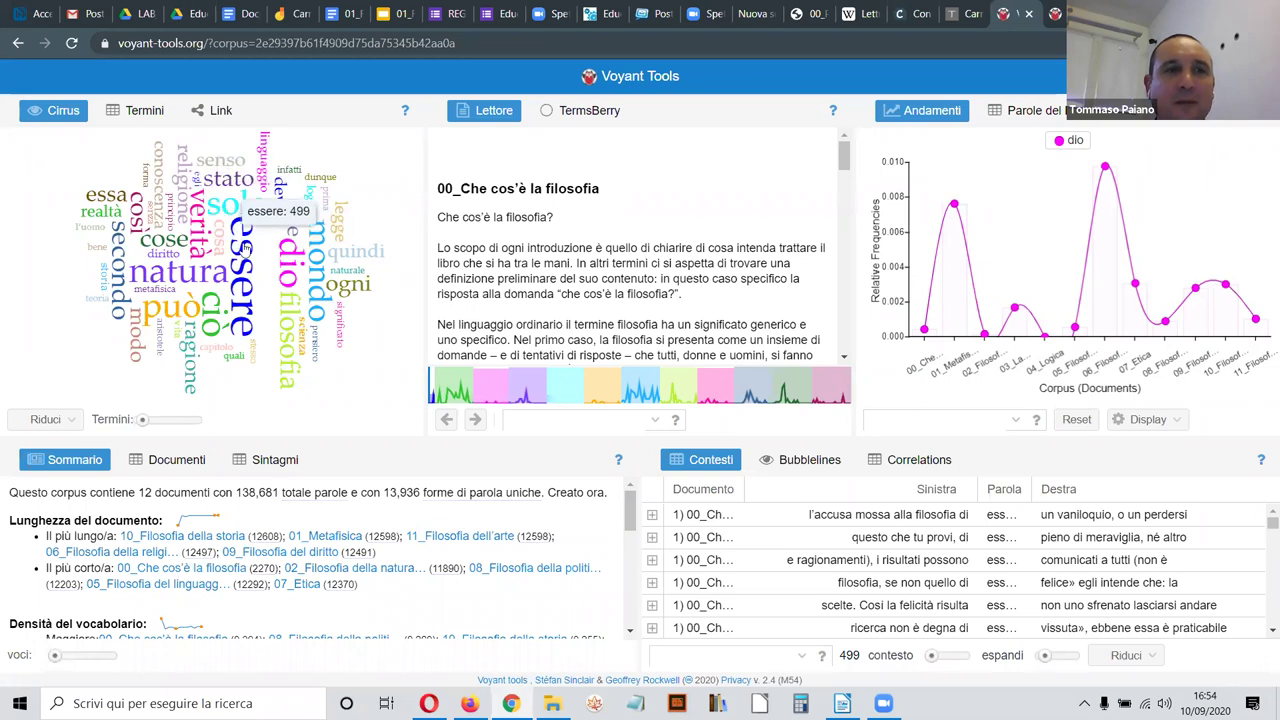
Step: Plot the word essere across the philosophy documents, view its trends graph as a standalone exported page, and close that page
left_click(246, 252)
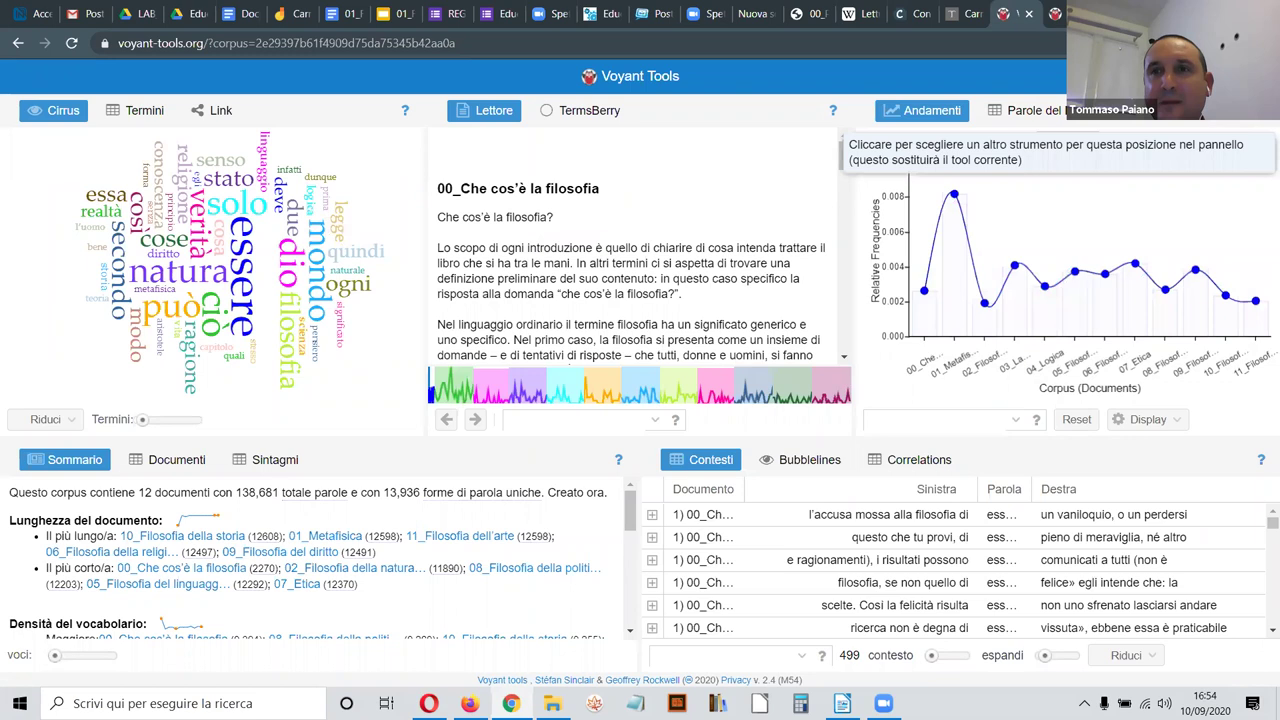
left_click(1212, 110)
left_click(590, 429)
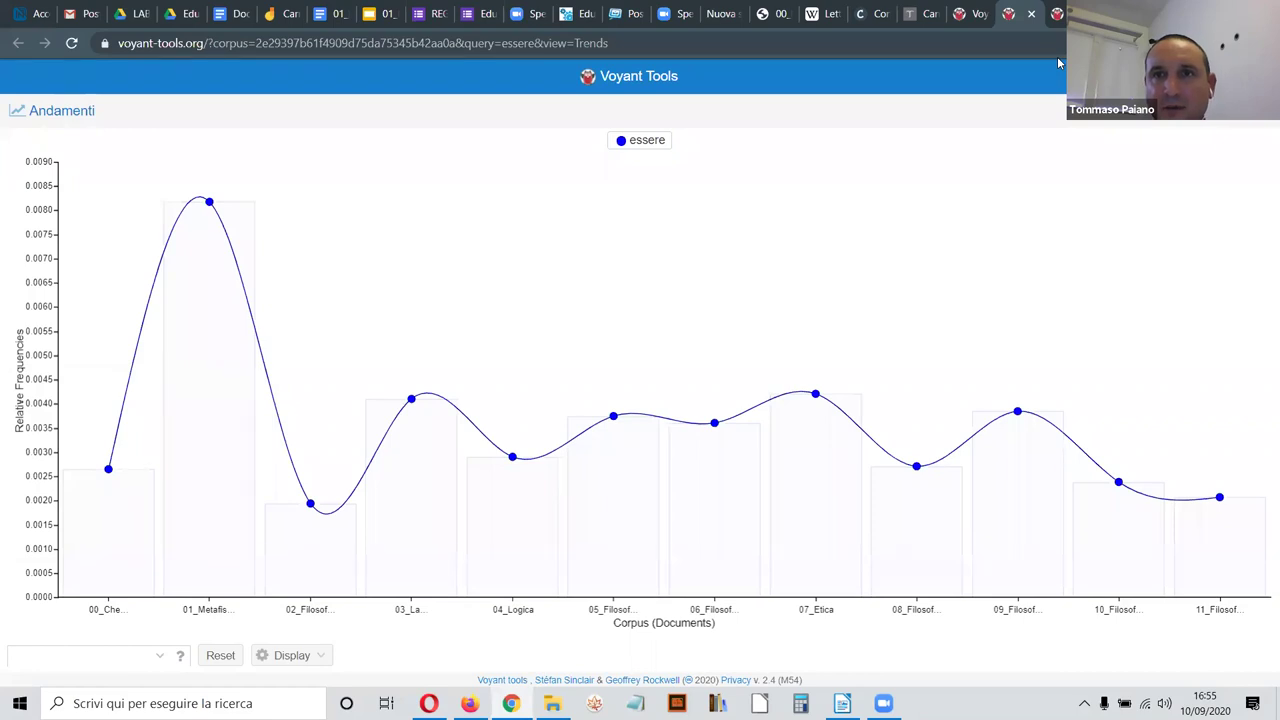
key("ctrl+w")
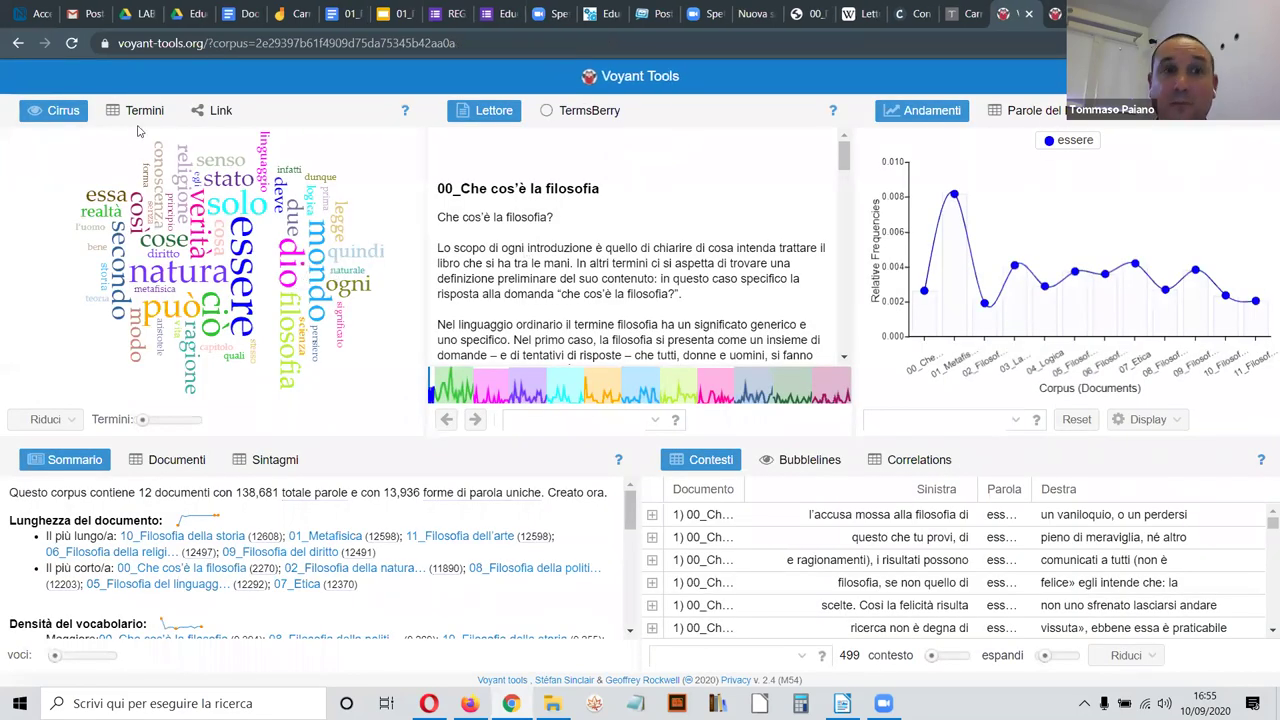
Step: Plot the terms dio and natura together across the philosophy documents from the list of corpus terms
left_click(143, 113)
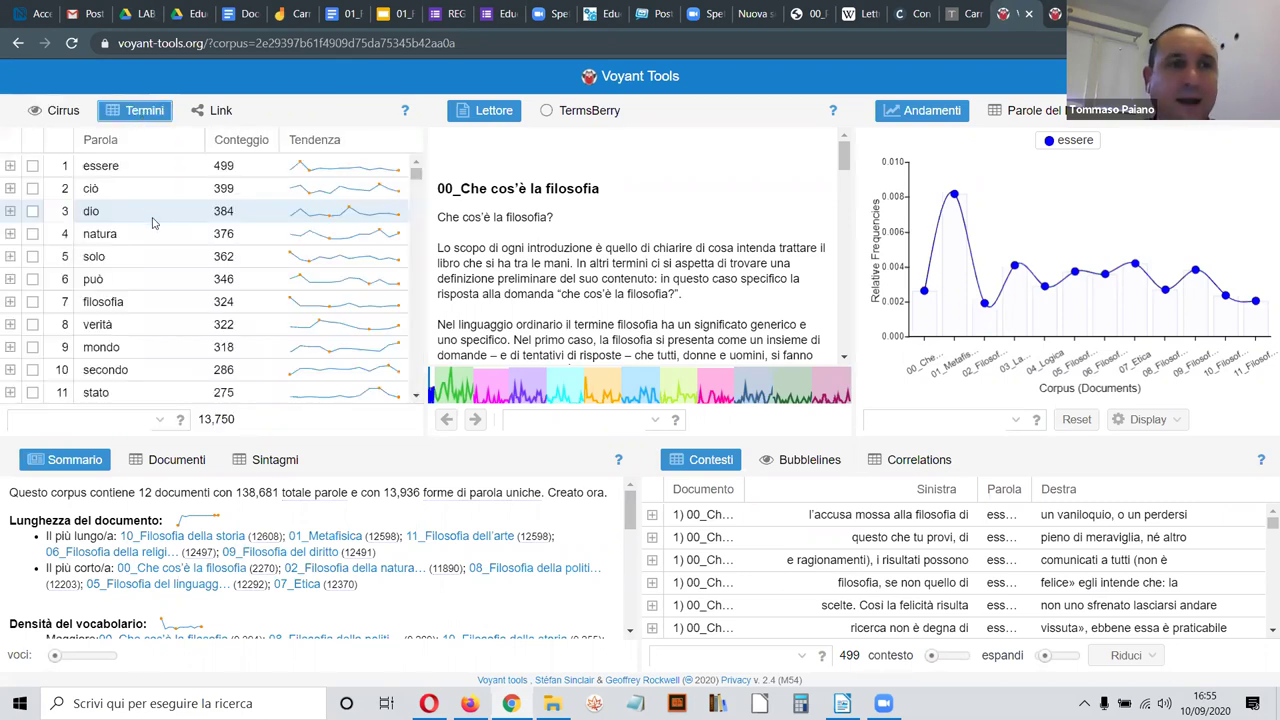
left_click(33, 211)
left_click(32, 233)
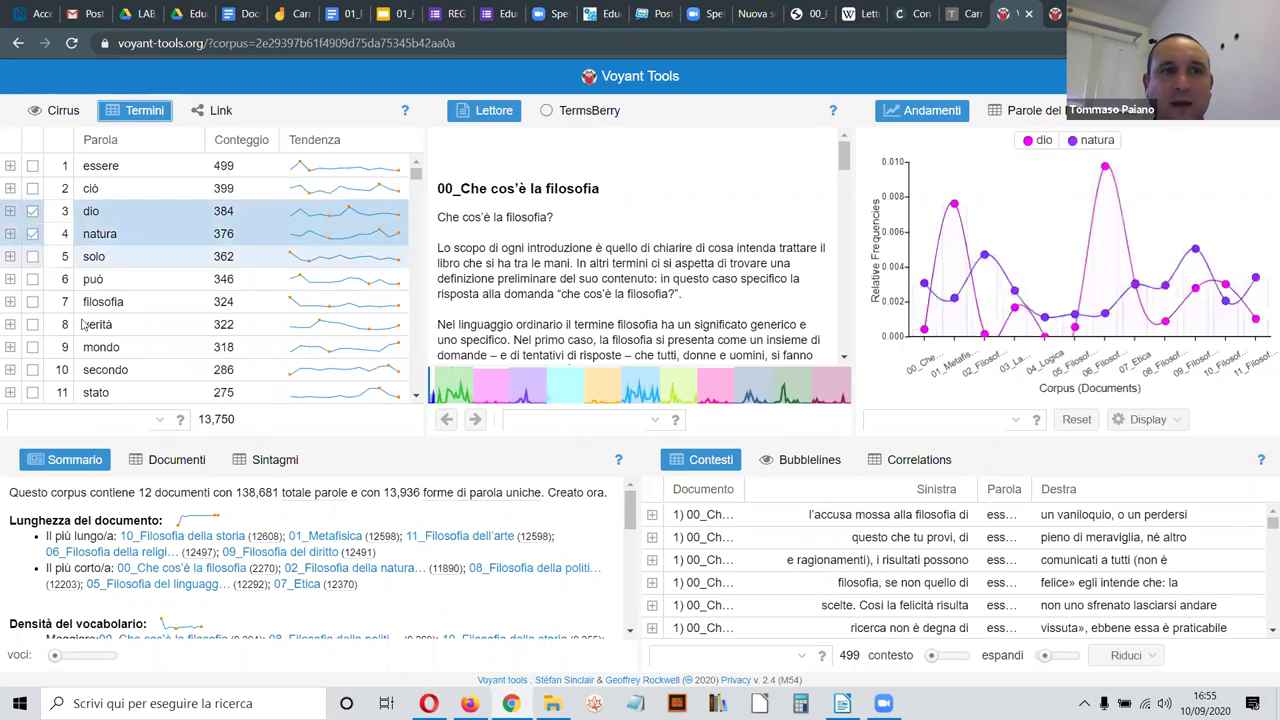